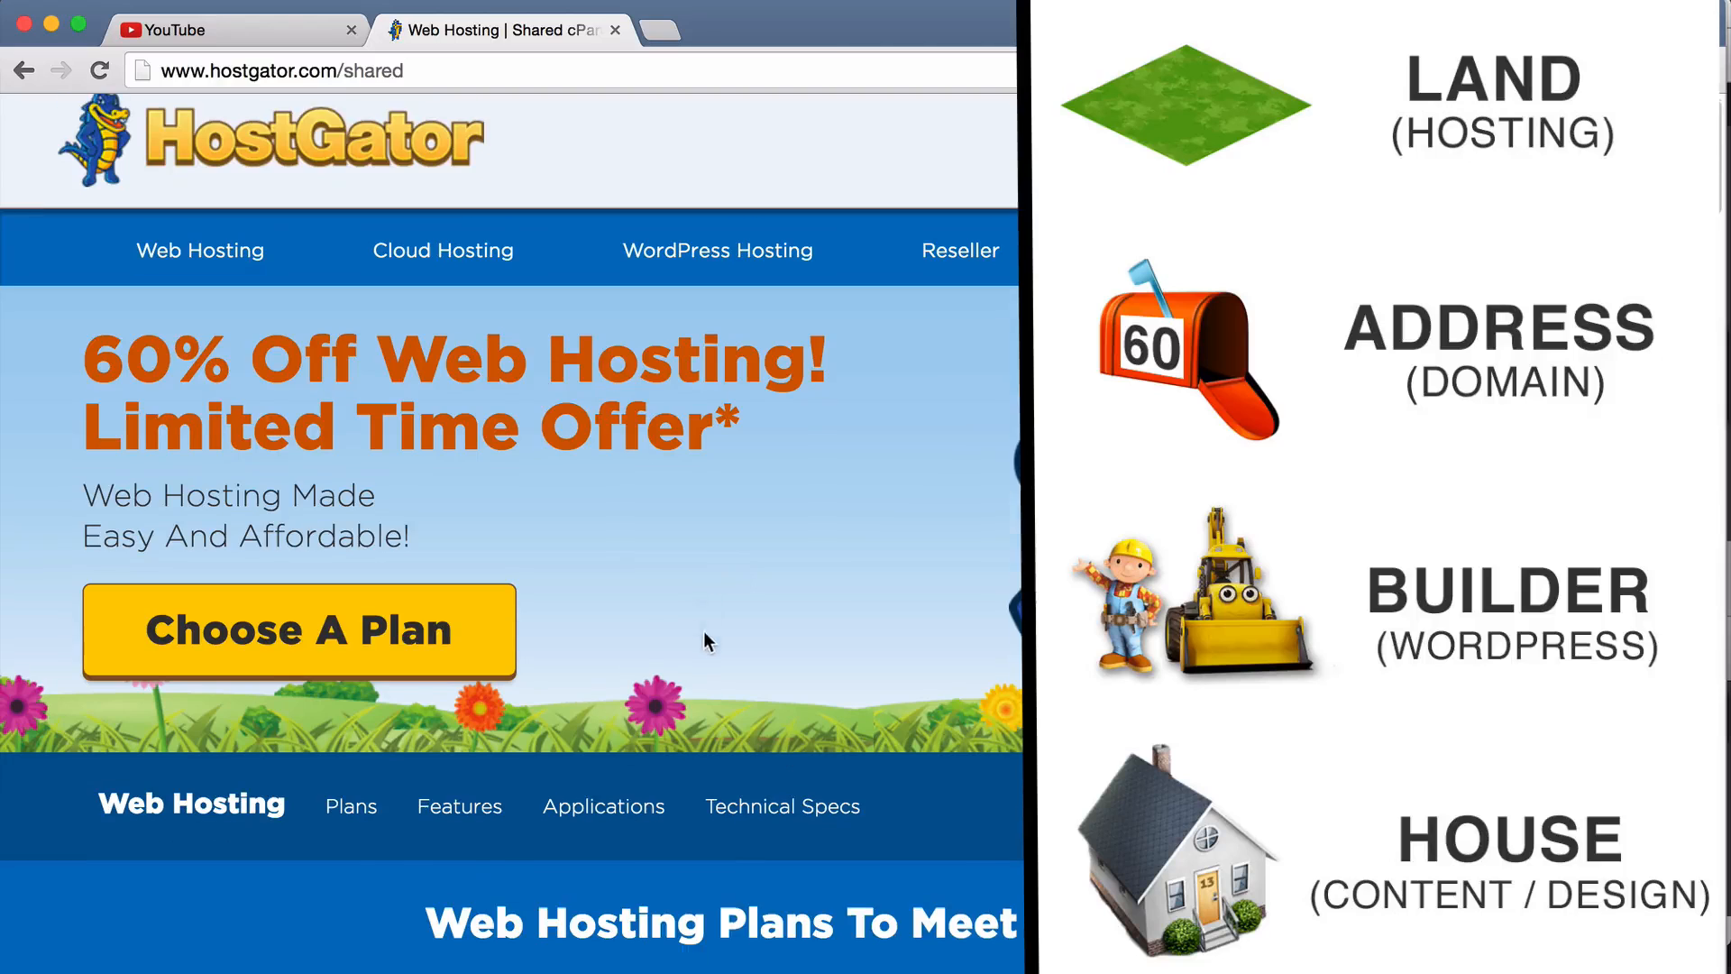
Scroll to the HostGator plan cards and review the Business plan's features and price.
{"action": "scroll", "coordinate": [704, 629], "scroll_direction": "down", "scroll_amount": 5}
{"action": "scroll", "coordinate": [705, 620], "scroll_direction": "down", "scroll_amount": 4}
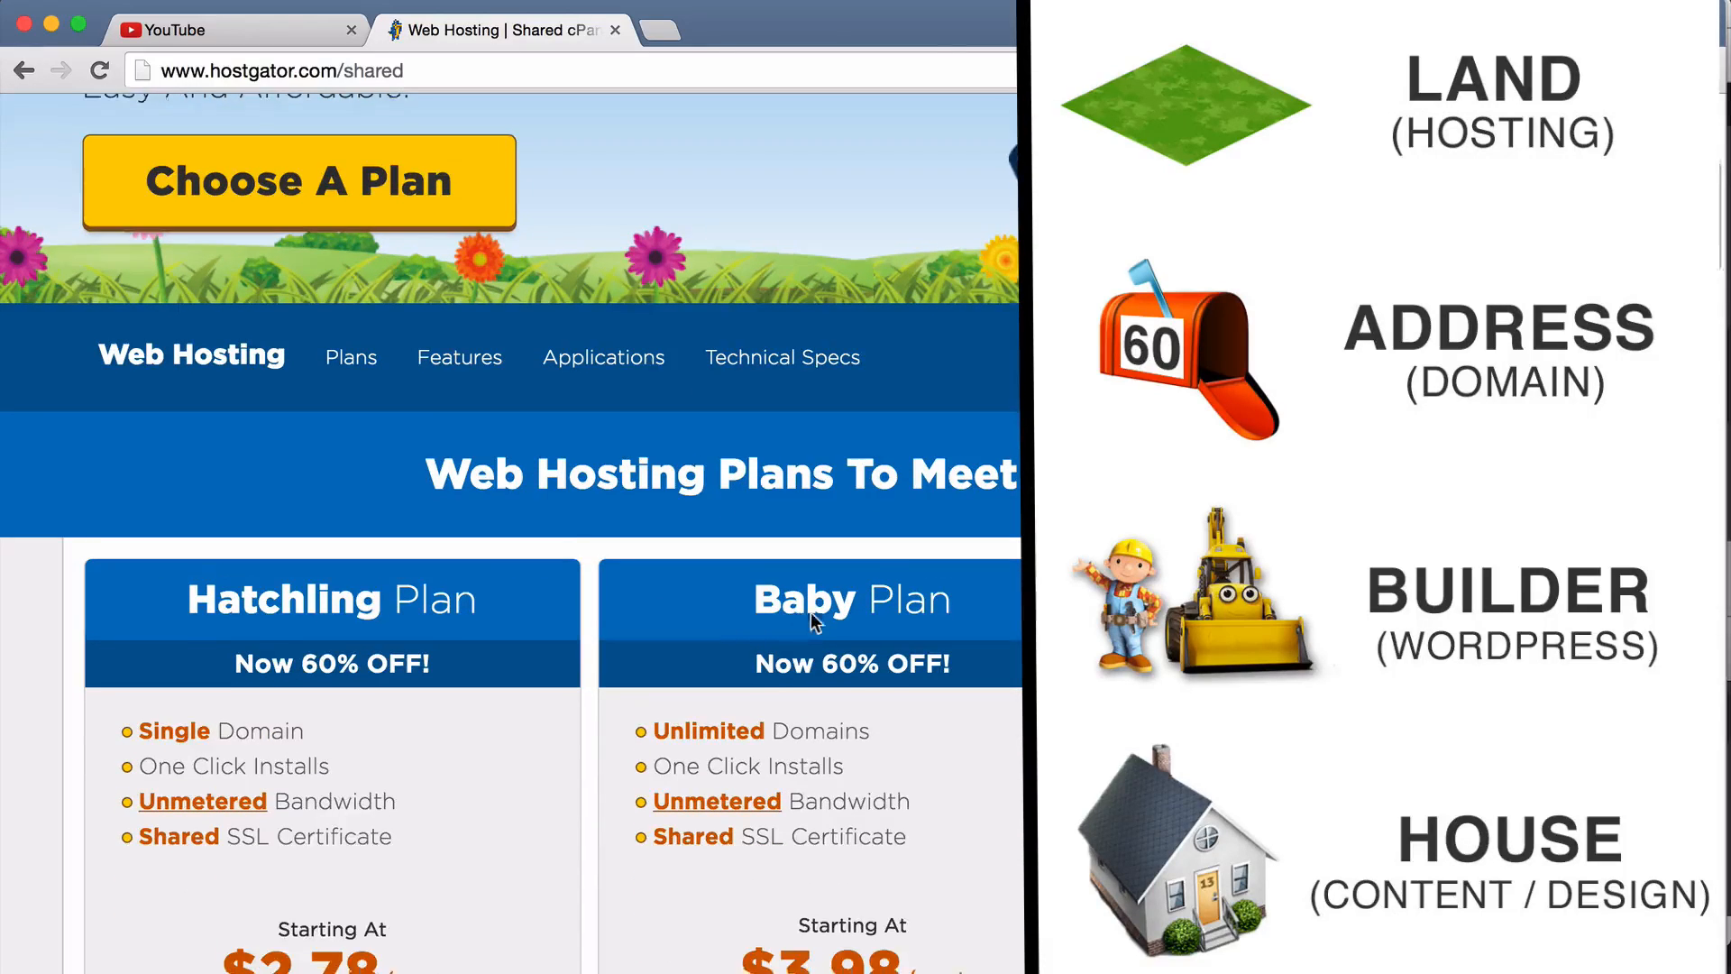
{"action": "scroll", "coordinate": [810, 622], "scroll_direction": "down", "scroll_amount": 1}
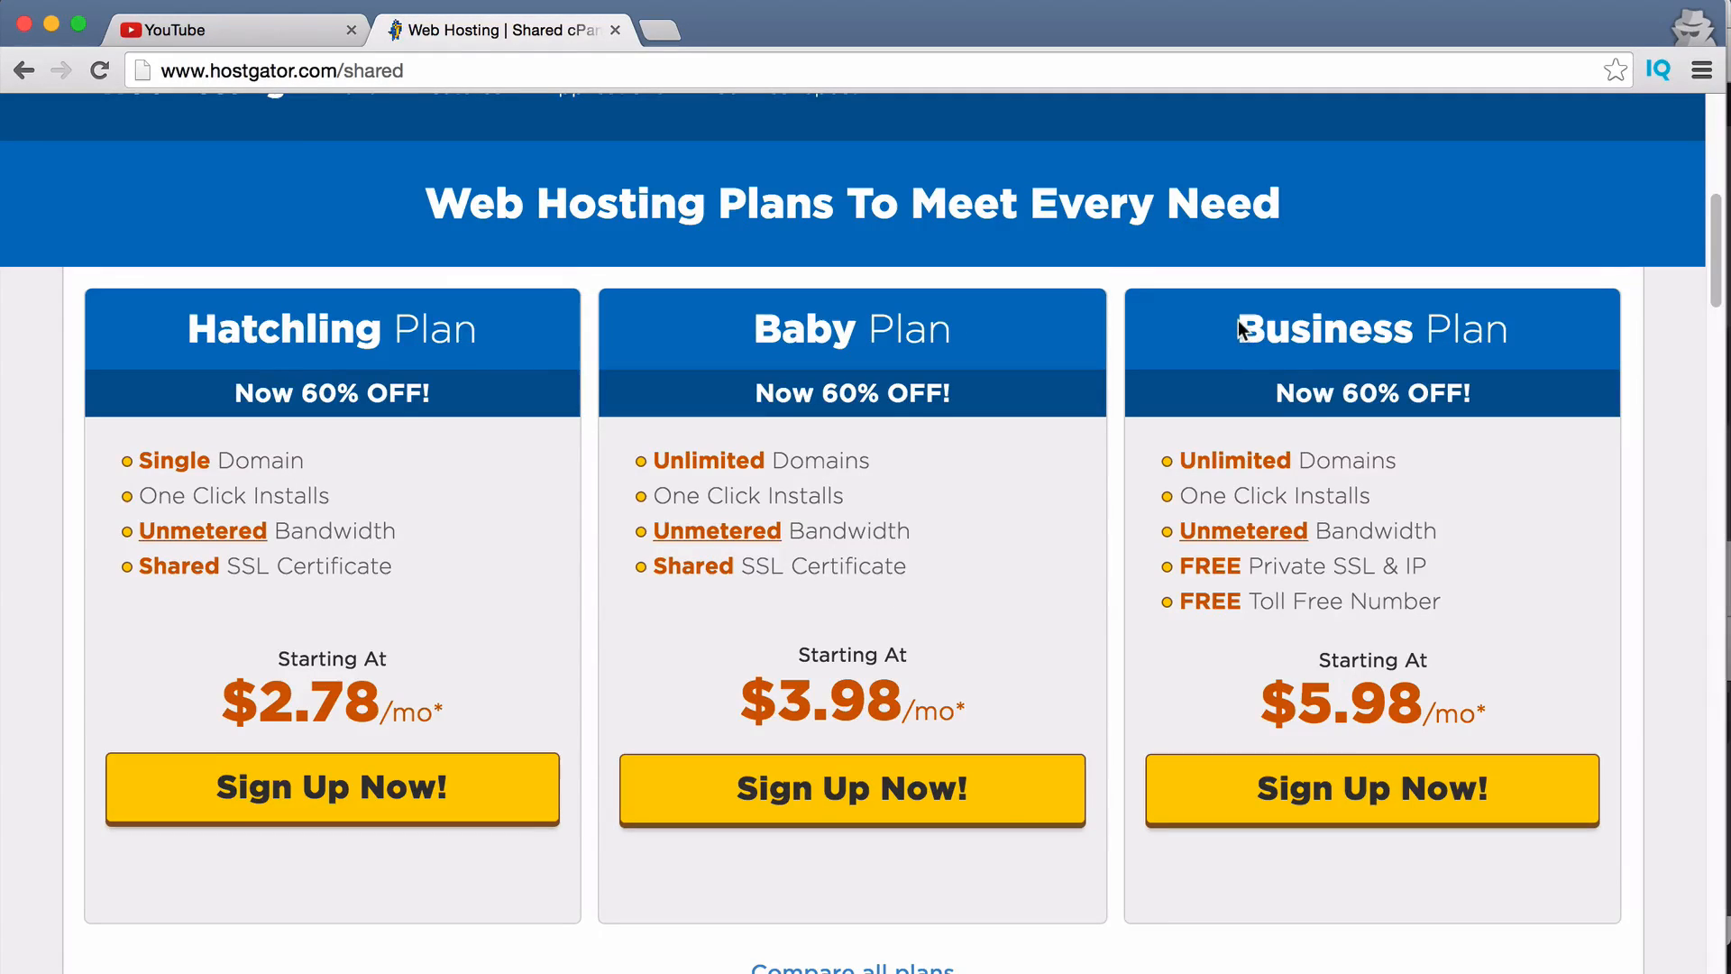
{"action": "left_click_drag", "start_coordinate": [1241, 326], "coordinate": [1518, 686]}
{"action": "left_click", "coordinate": [1510, 663]}
Compare Baby's Unlimited Domains with Hatchling's Single Domain, then sign up for the Baby plan.
{"action": "mouse_move", "coordinate": [651, 460]}
{"action": "left_mouse_down"}
{"action": "mouse_move", "coordinate": [887, 463]}
{"action": "mouse_move", "coordinate": [657, 460]}
{"action": "left_mouse_up"}
{"action": "left_click", "coordinate": [923, 467]}
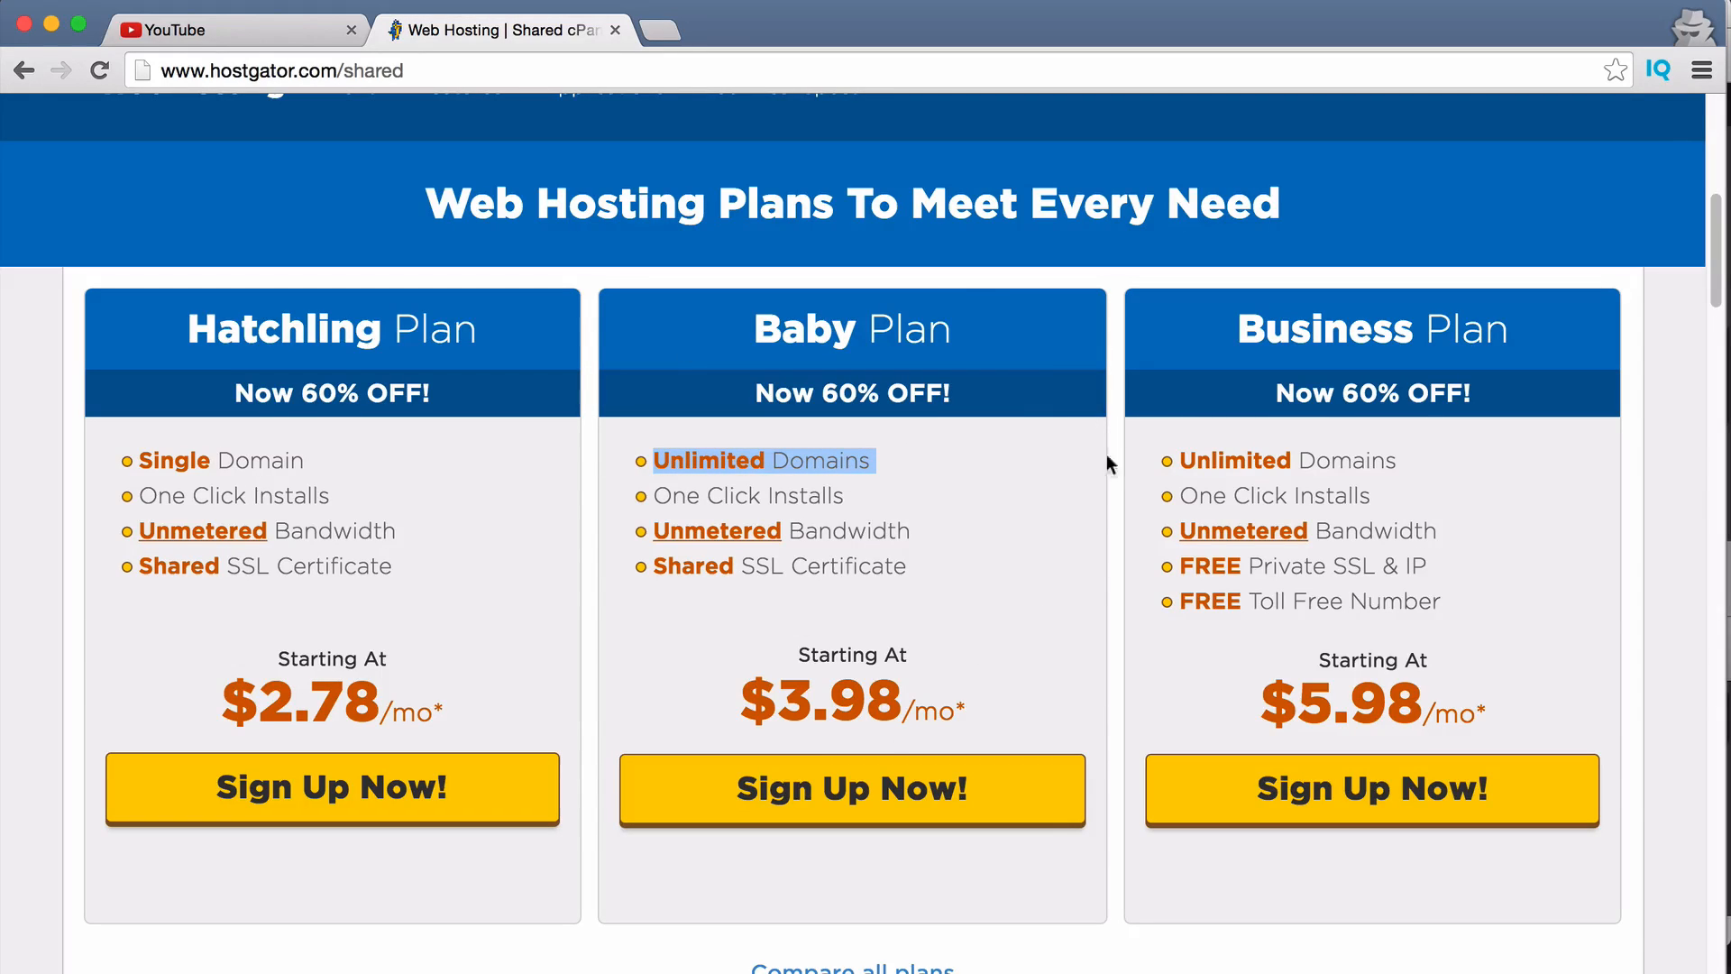
{"action": "left_click_drag", "start_coordinate": [311, 462], "coordinate": [140, 461]}
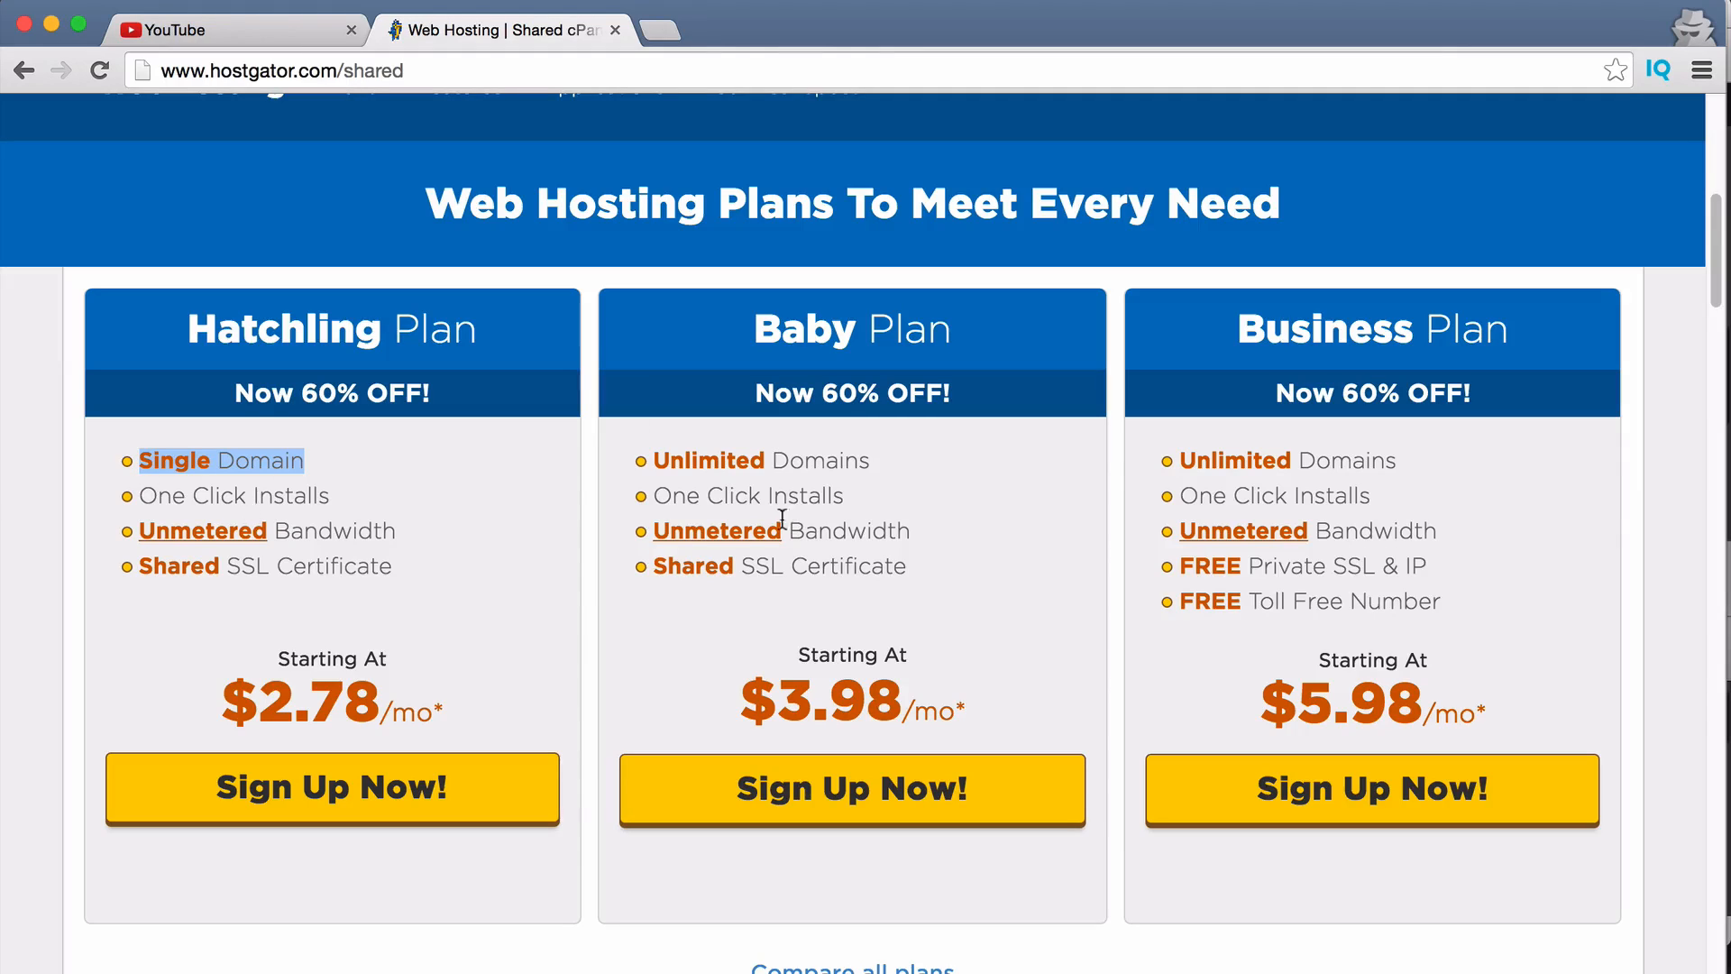
{"action": "left_click", "coordinate": [431, 517]}
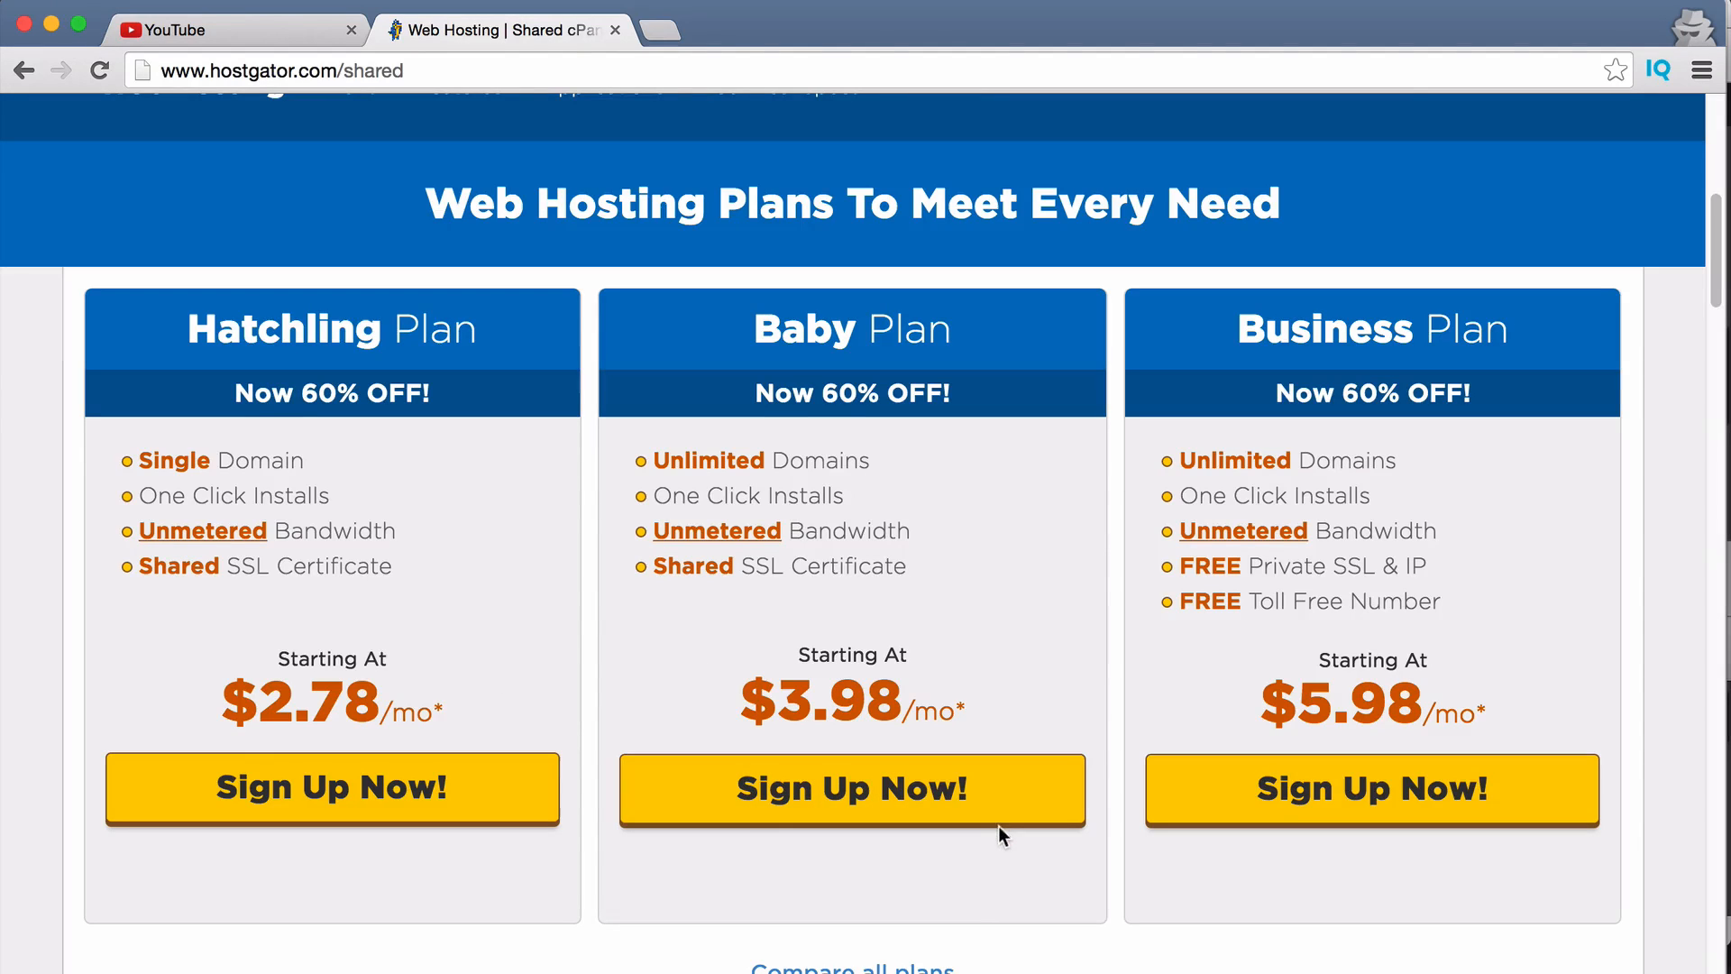
{"action": "left_click", "coordinate": [817, 798]}
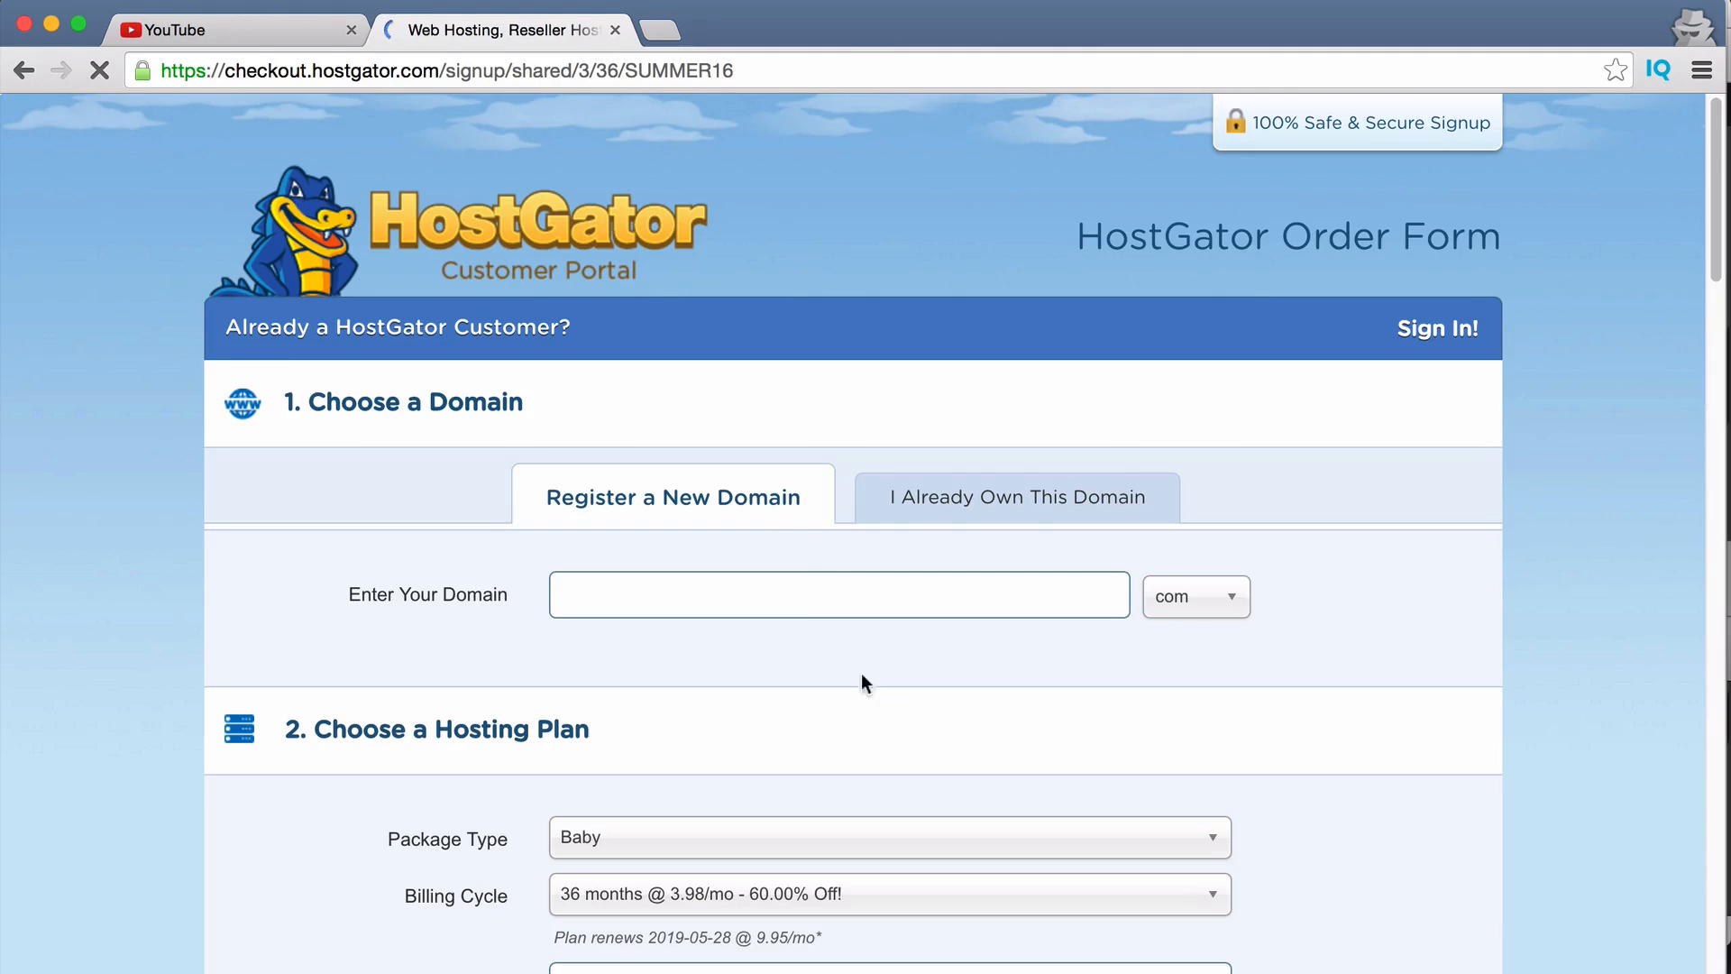
Enter pizzabybenji with the .com extension as the primary domain, removing the stray hyphen.
{"action": "scroll", "coordinate": [897, 739], "scroll_direction": "down", "scroll_amount": 1}
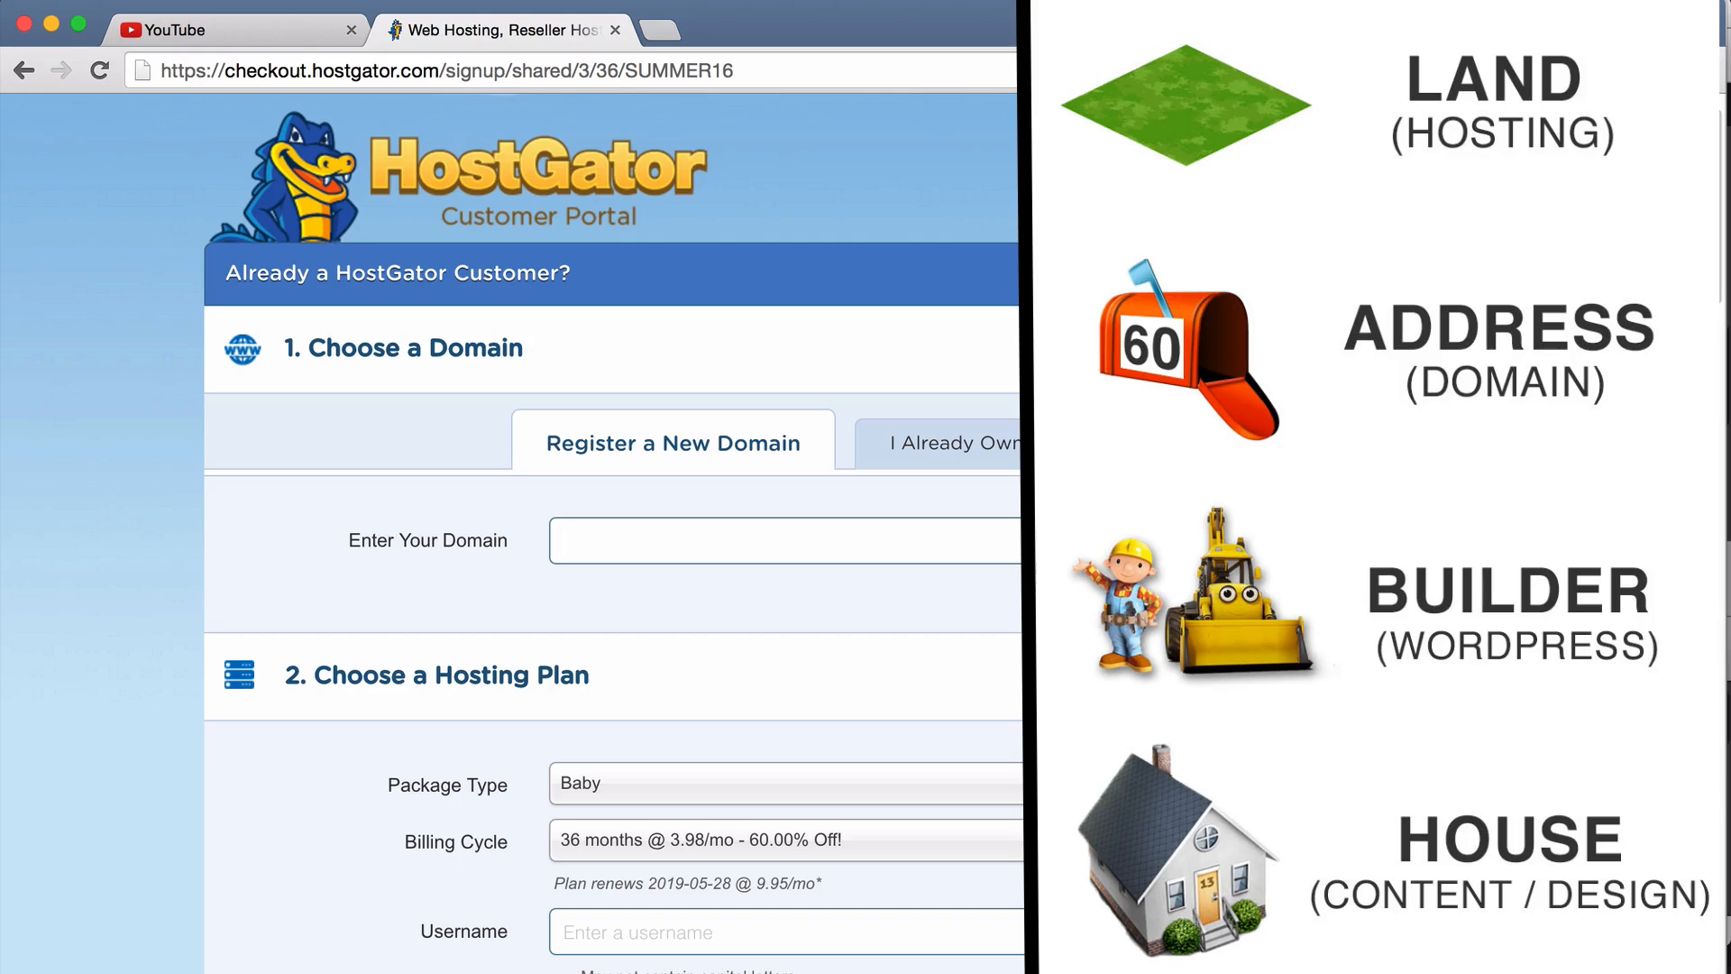
{"action": "type", "text": "pizza"}
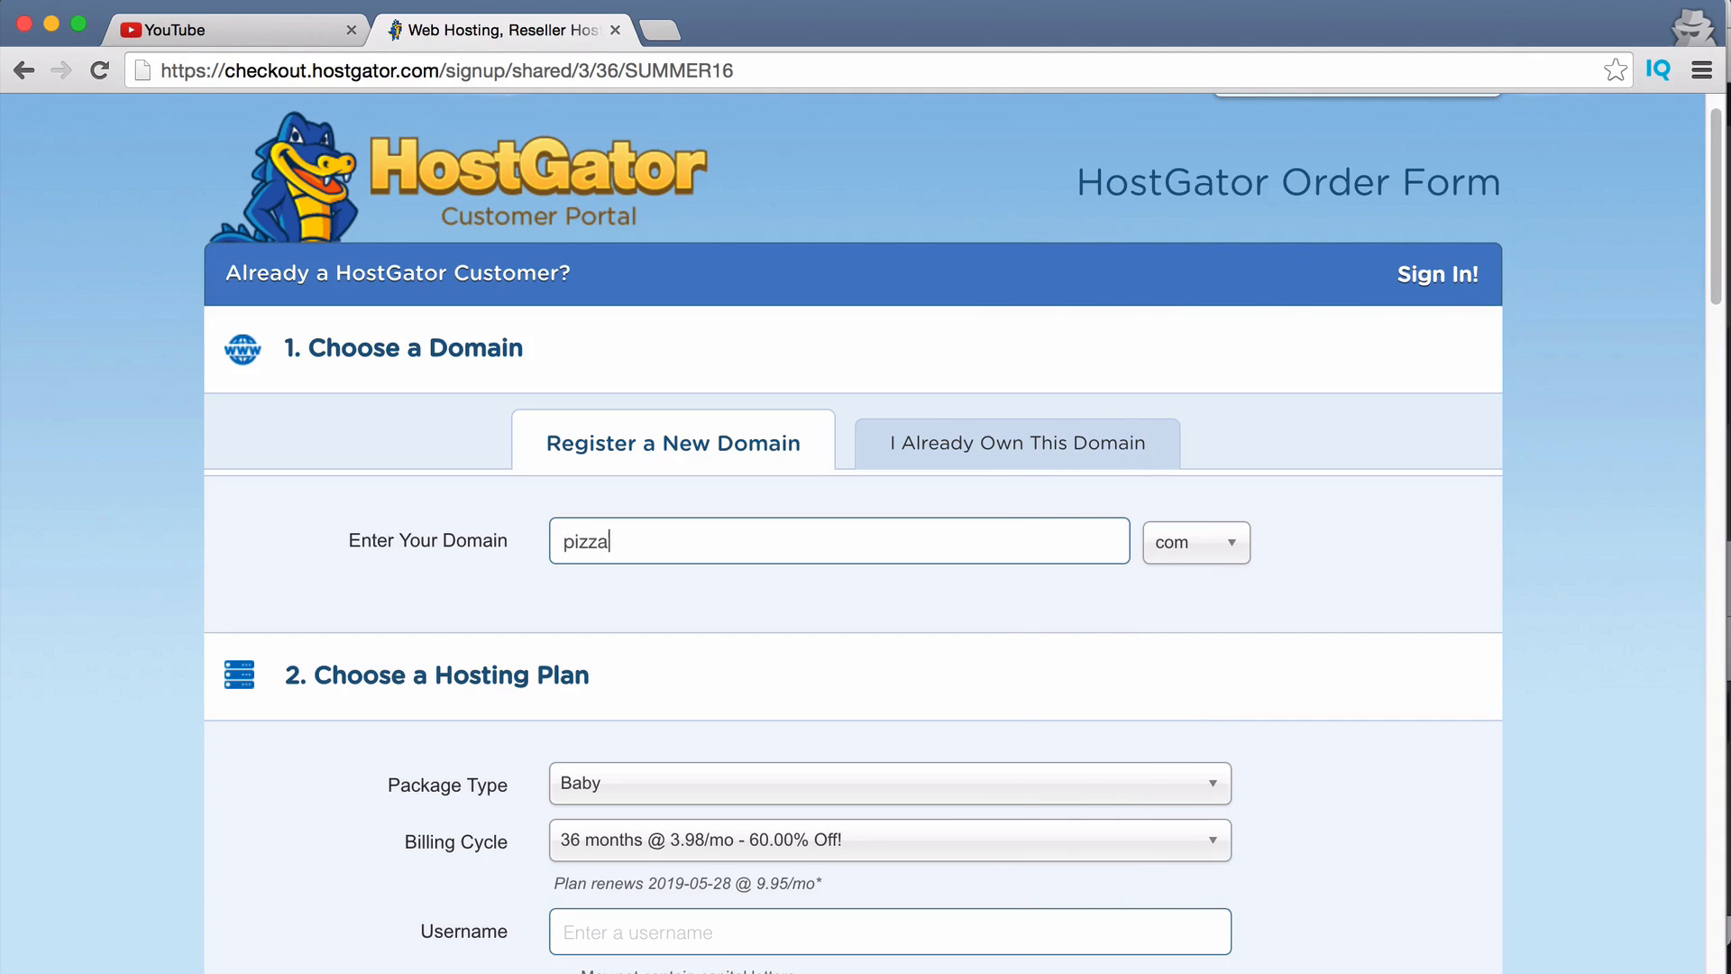
{"action": "type", "text": "bybenji"}
{"action": "left_click", "coordinate": [1382, 512]}
{"action": "left_click", "coordinate": [1381, 513]}
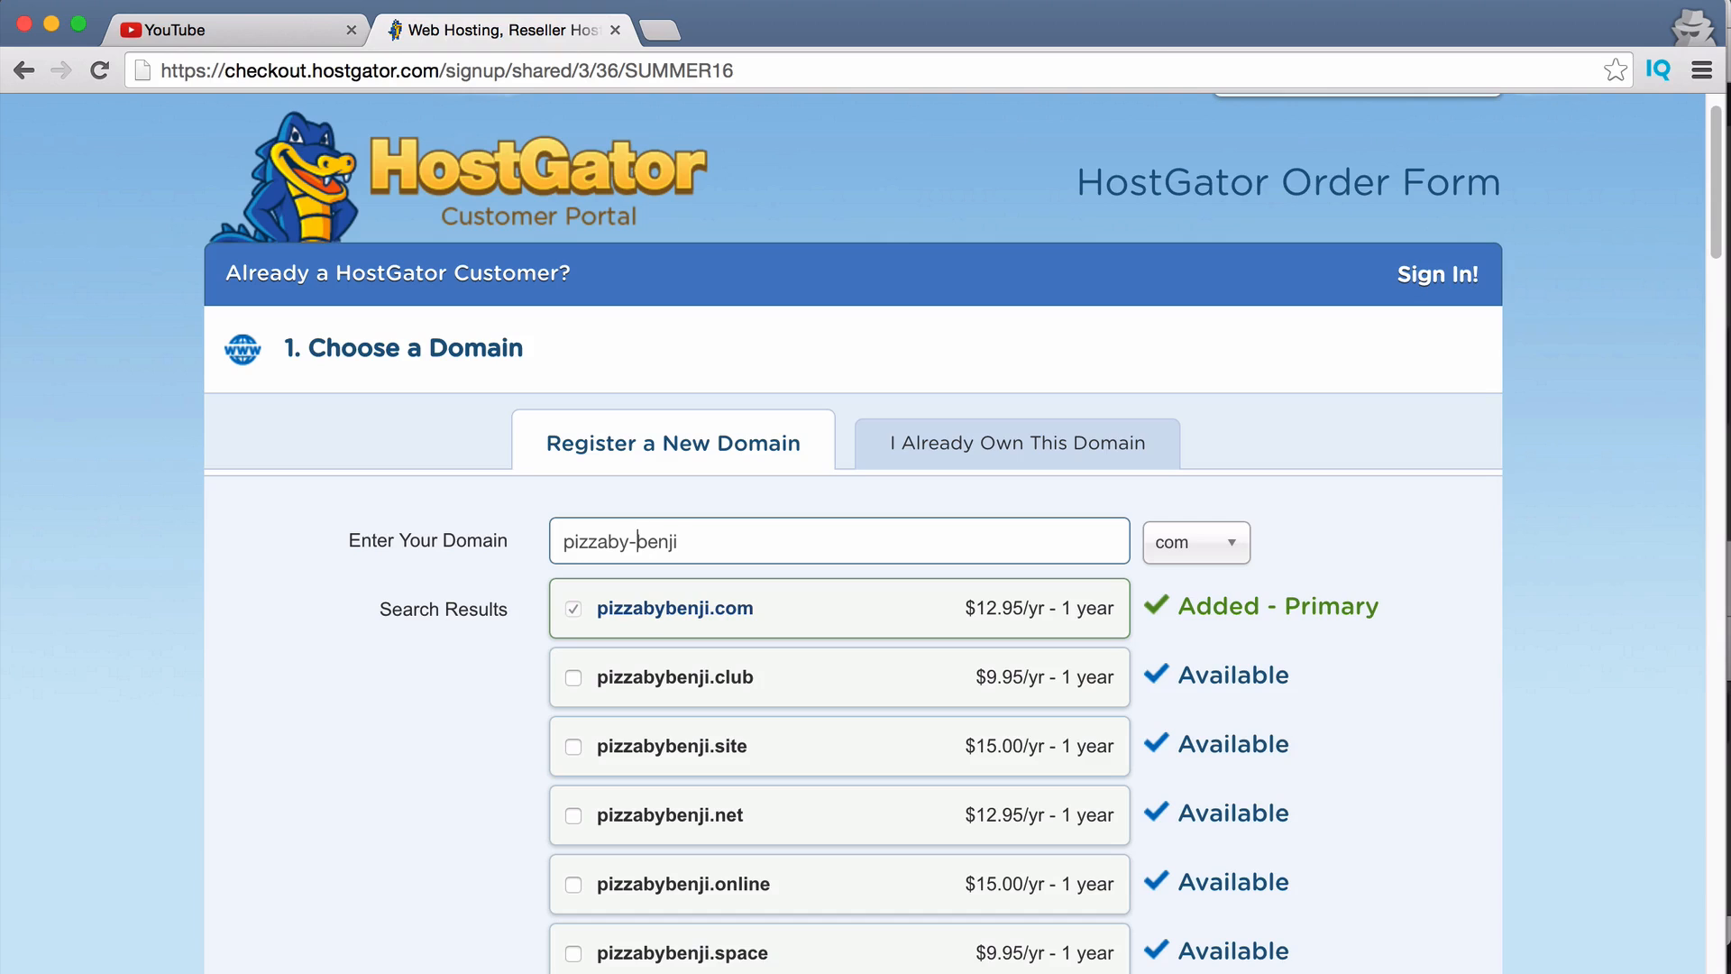
{"action": "key", "text": "BackSpace"}
{"action": "scroll", "coordinate": [654, 566], "scroll_direction": "down", "scroll_amount": 10}
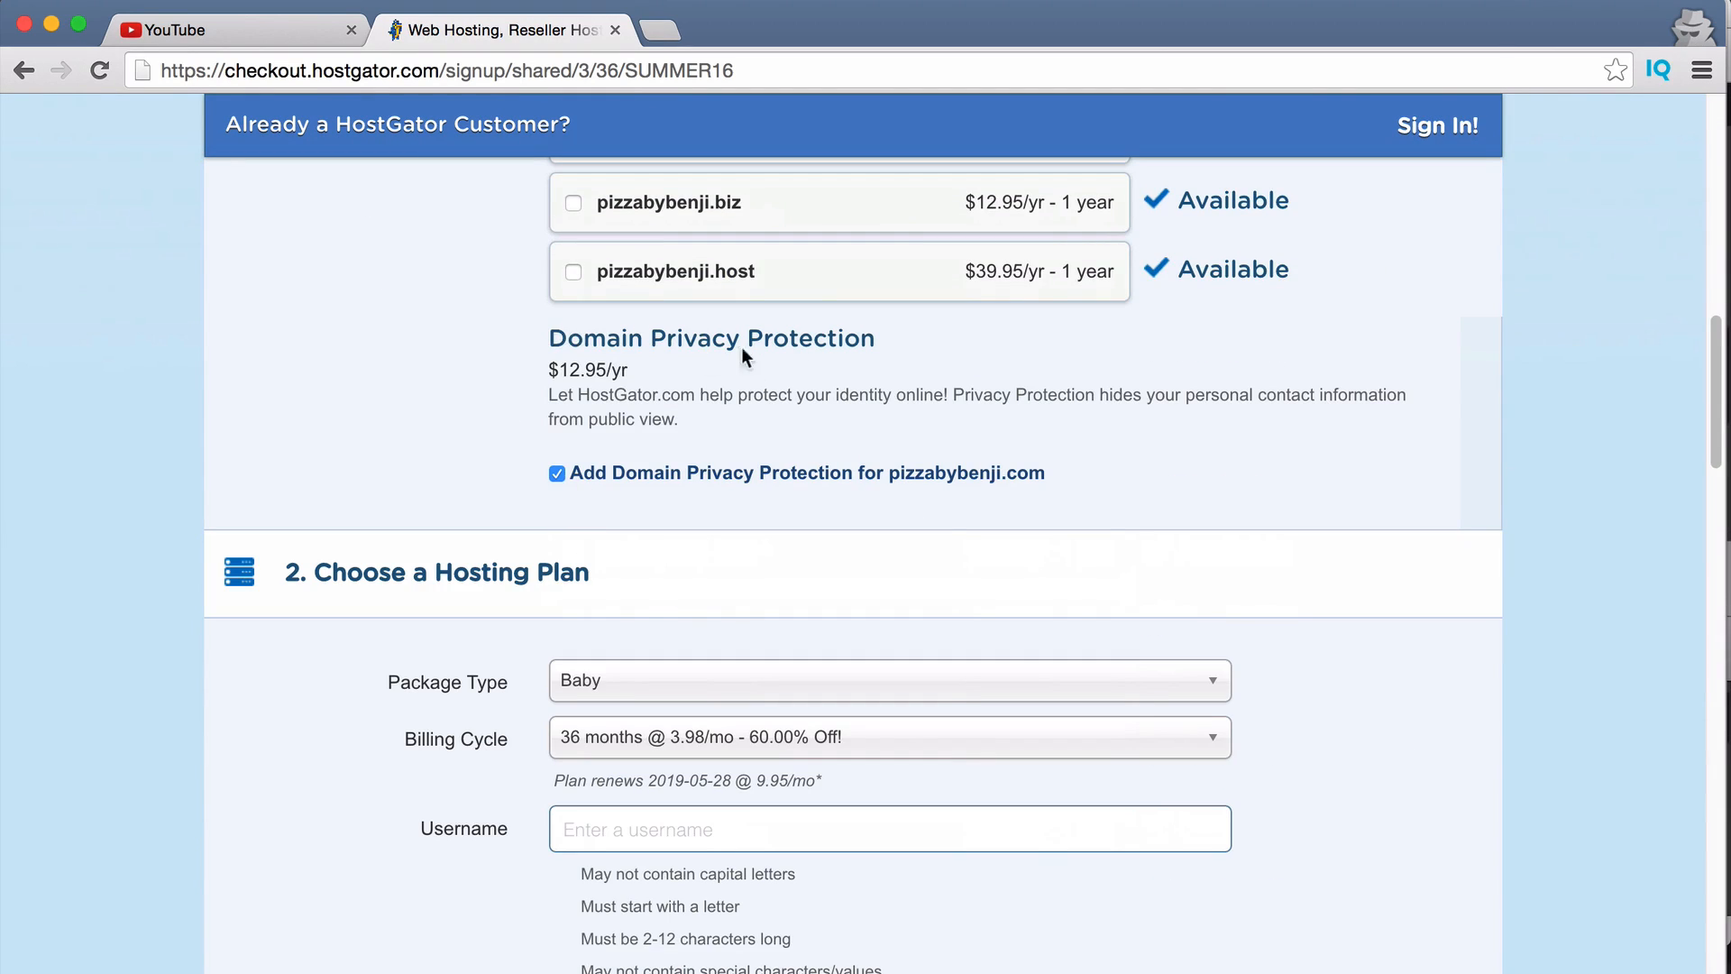
{"action": "left_click", "coordinate": [555, 474]}
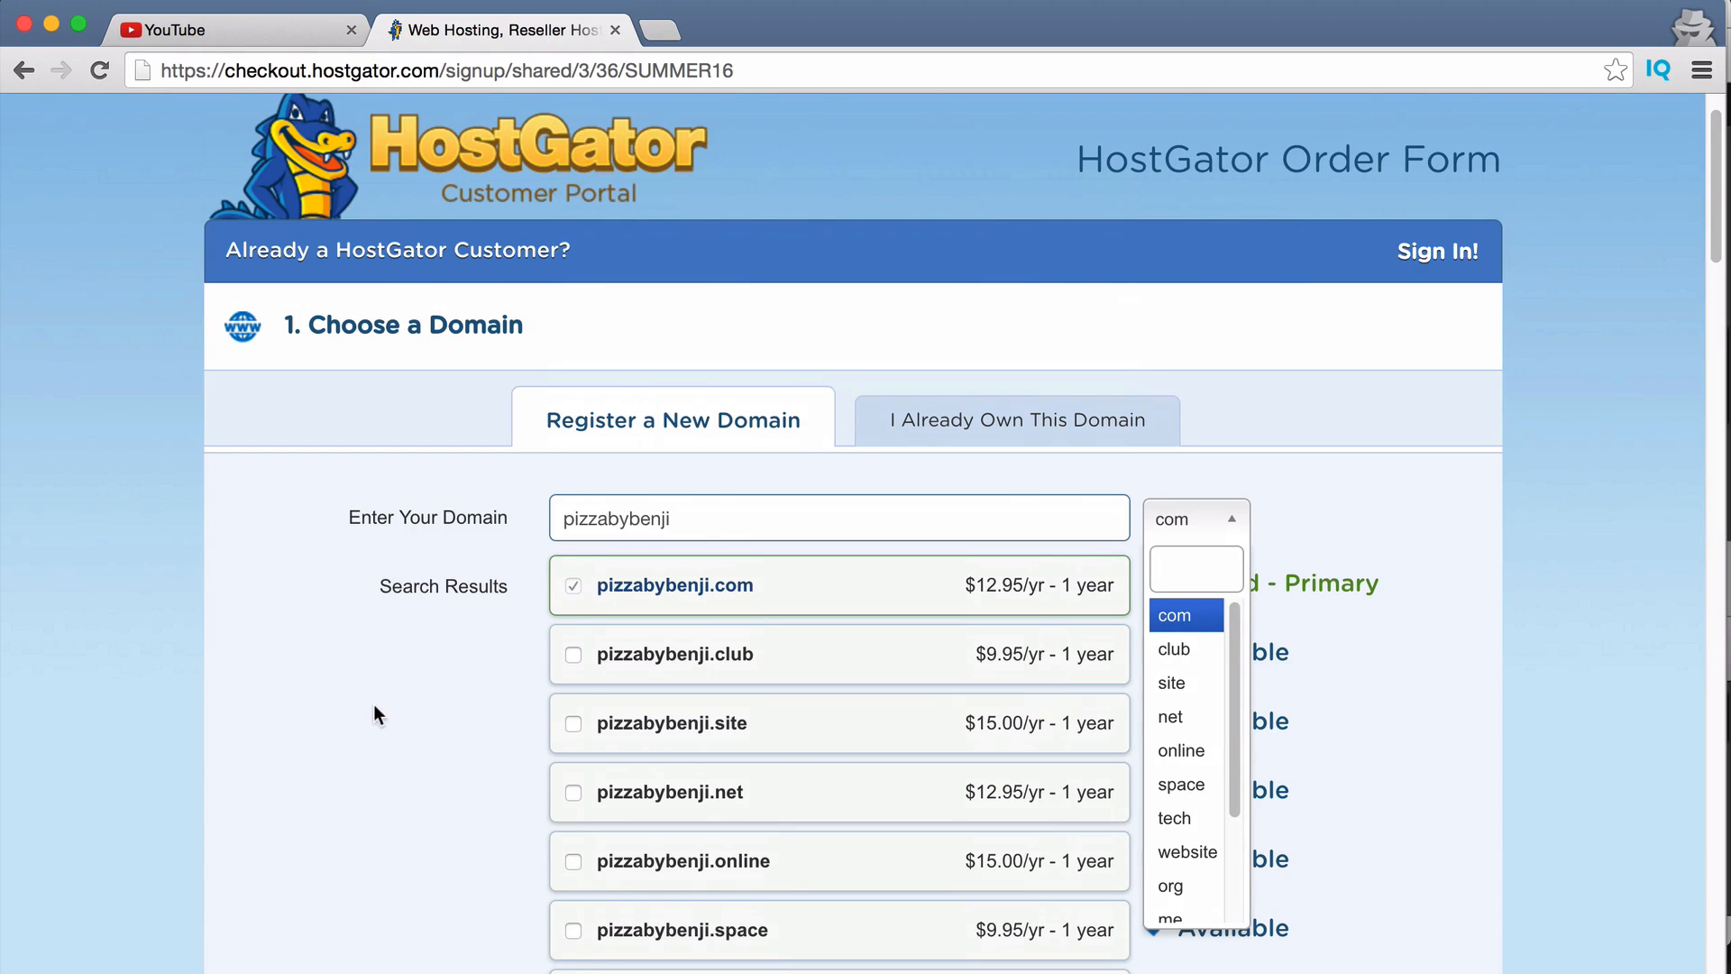
{"action": "left_click", "coordinate": [284, 712]}
{"action": "scroll", "coordinate": [284, 713], "scroll_direction": "down", "scroll_amount": 8}
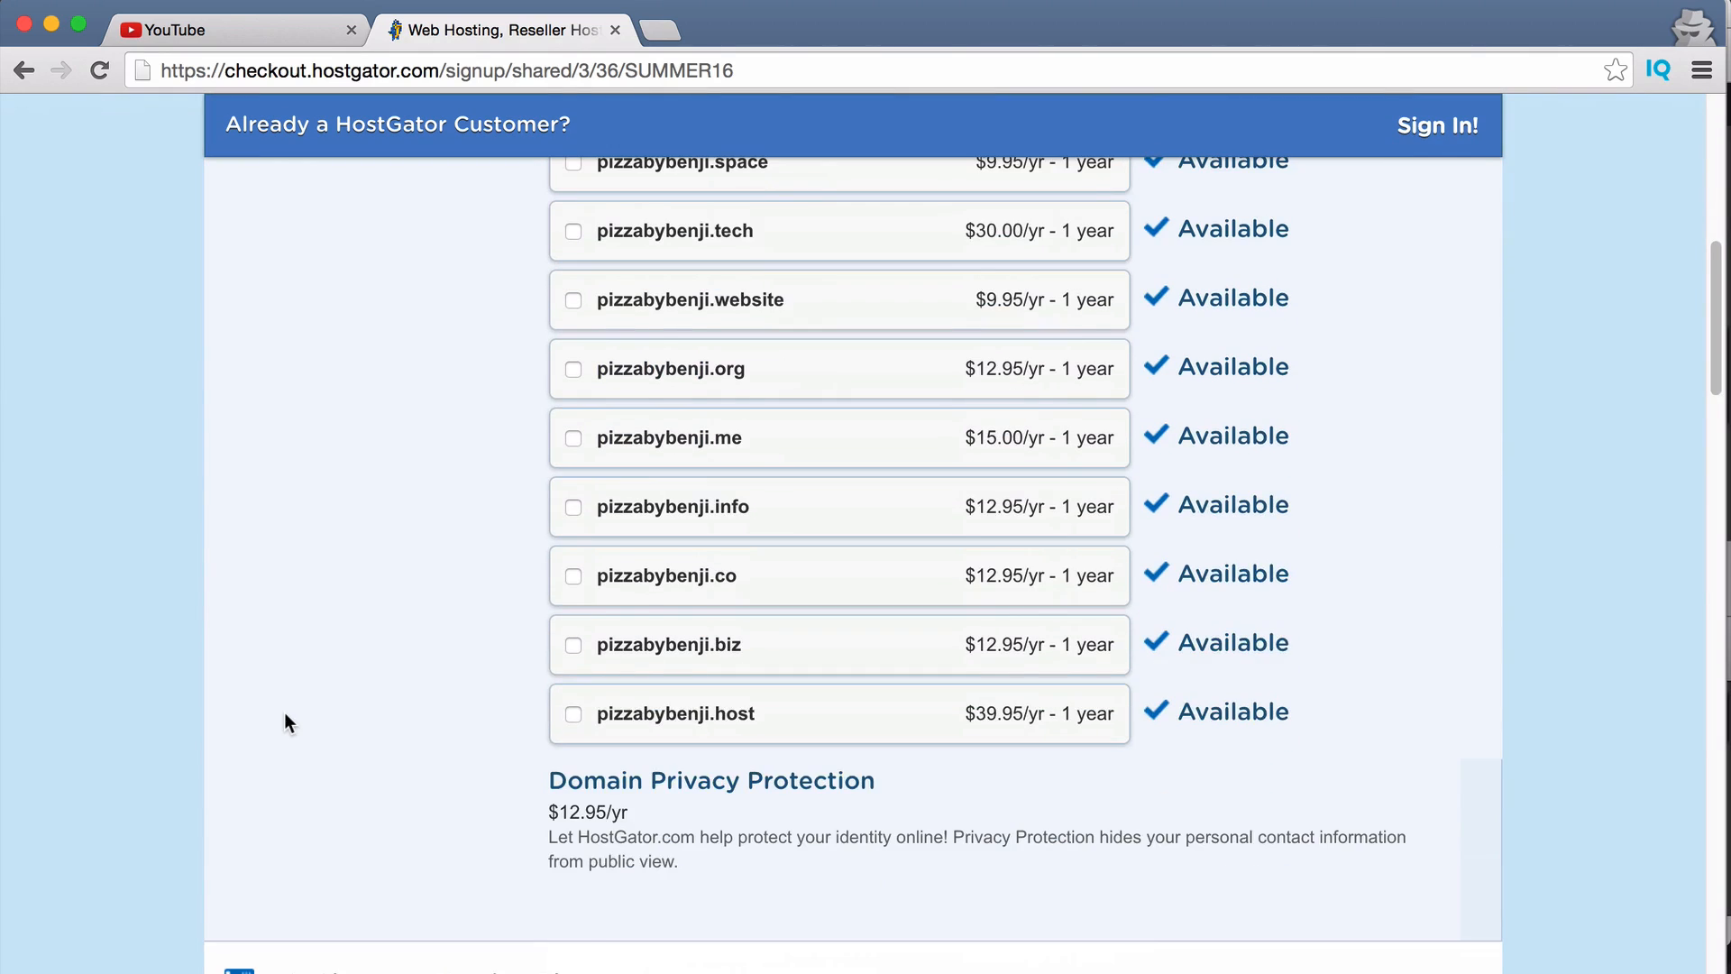
{"action": "scroll", "coordinate": [287, 722], "scroll_direction": "down", "scroll_amount": 3}
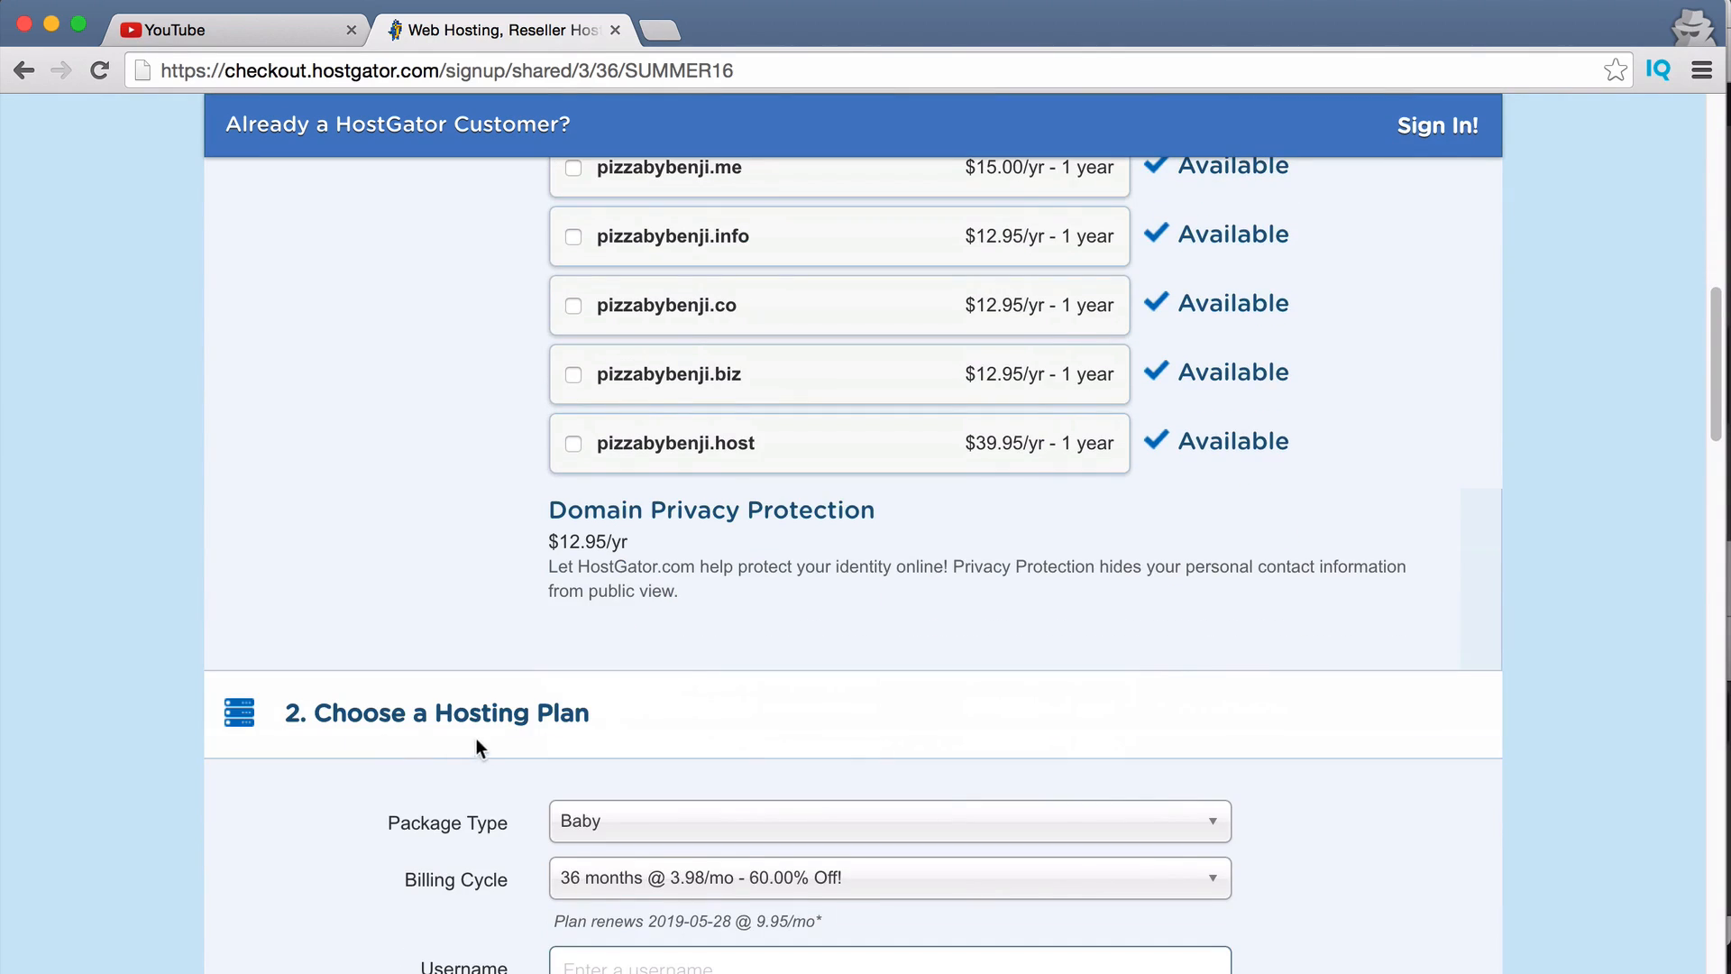
{"action": "scroll", "coordinate": [703, 663], "scroll_direction": "down", "scroll_amount": 5}
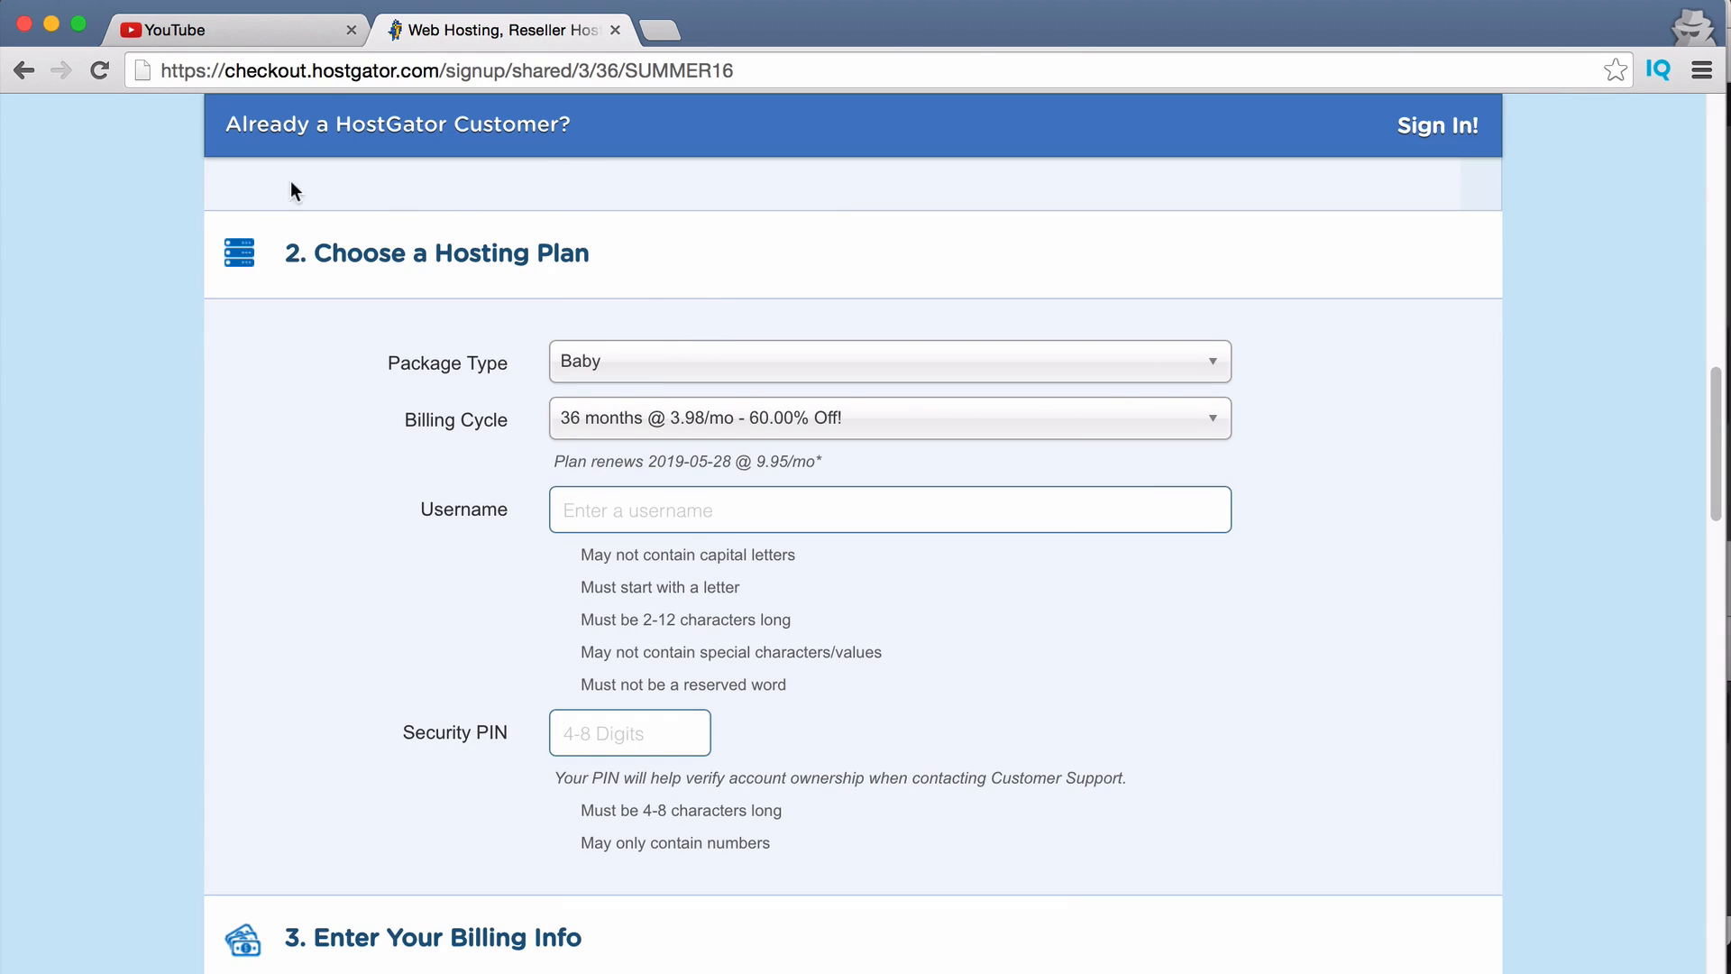
Keep the Baby package and set the billing cycle to 1 month at $4.78/mo.
{"action": "left_click", "coordinate": [636, 359]}
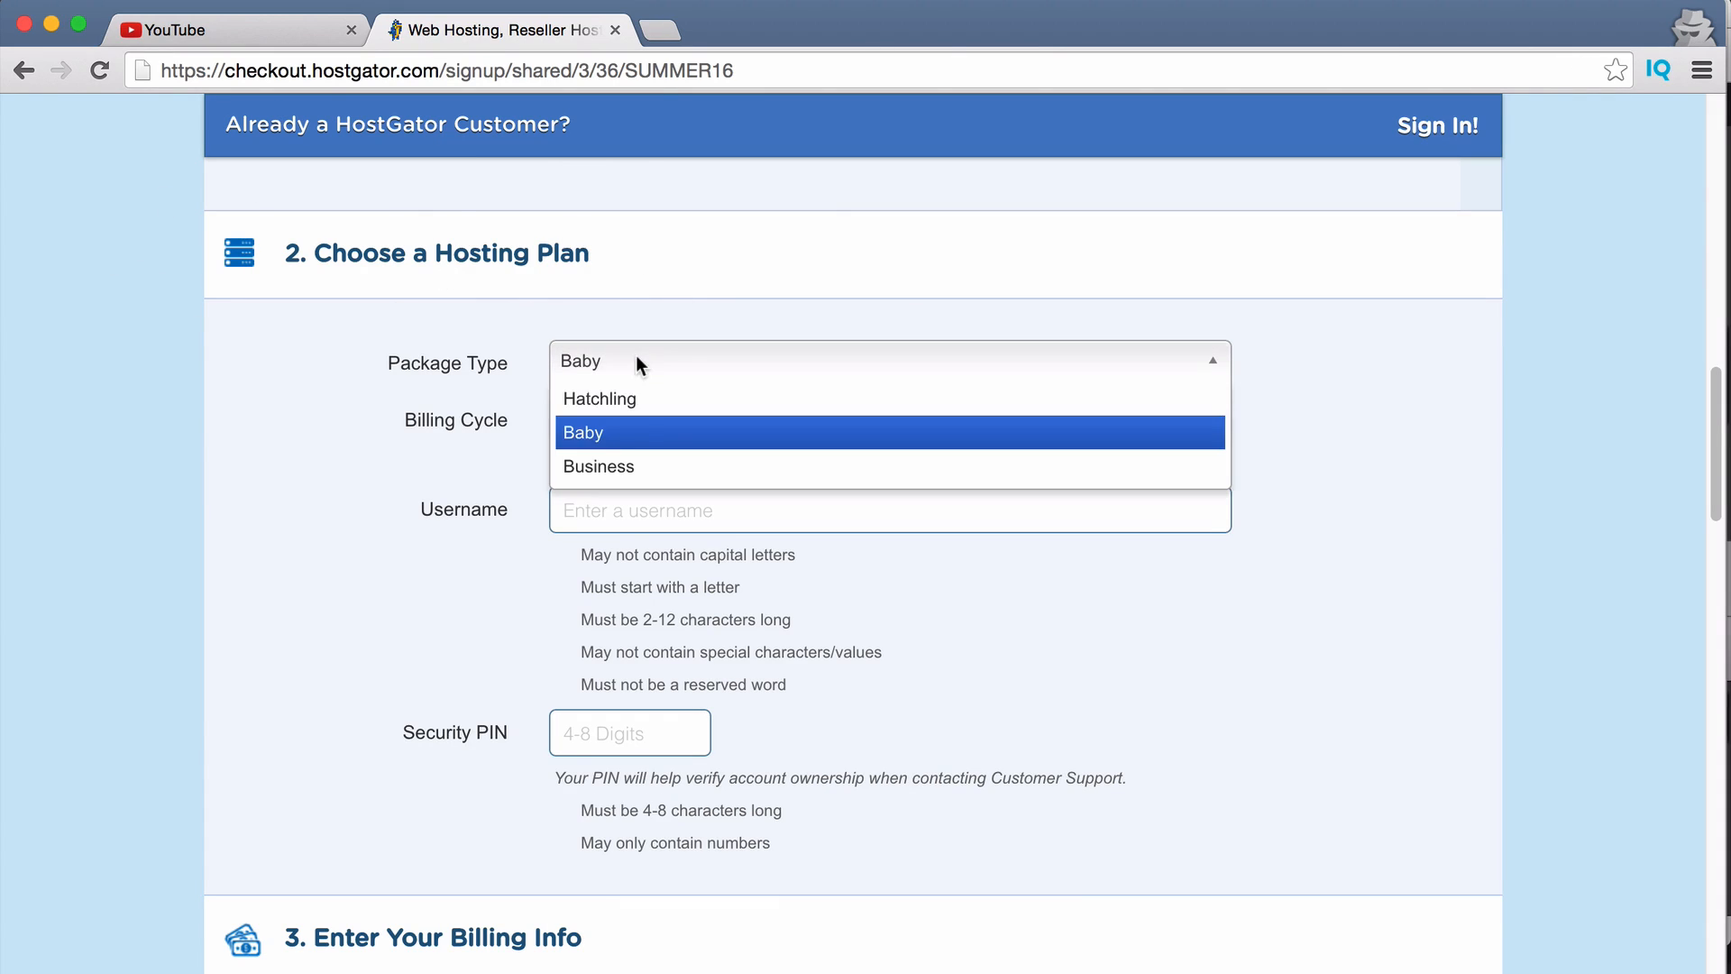
{"action": "left_click", "coordinate": [587, 434]}
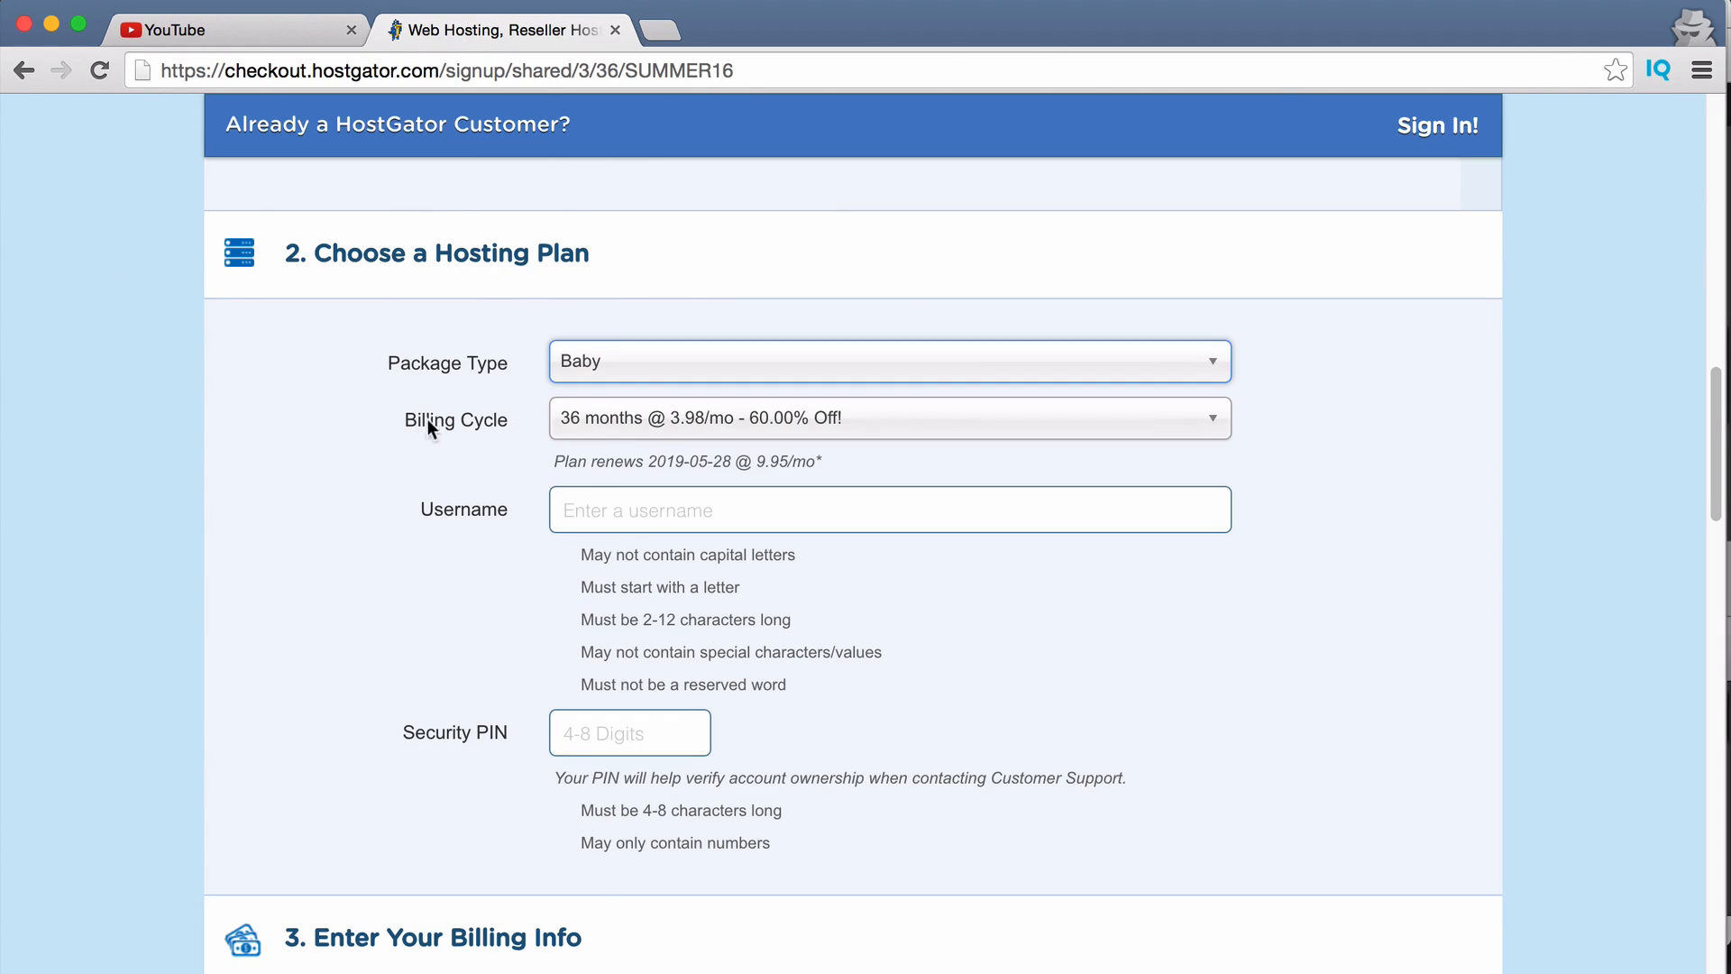
{"action": "left_click_drag", "start_coordinate": [427, 418], "coordinate": [491, 424]}
{"action": "left_click", "coordinate": [518, 427]}
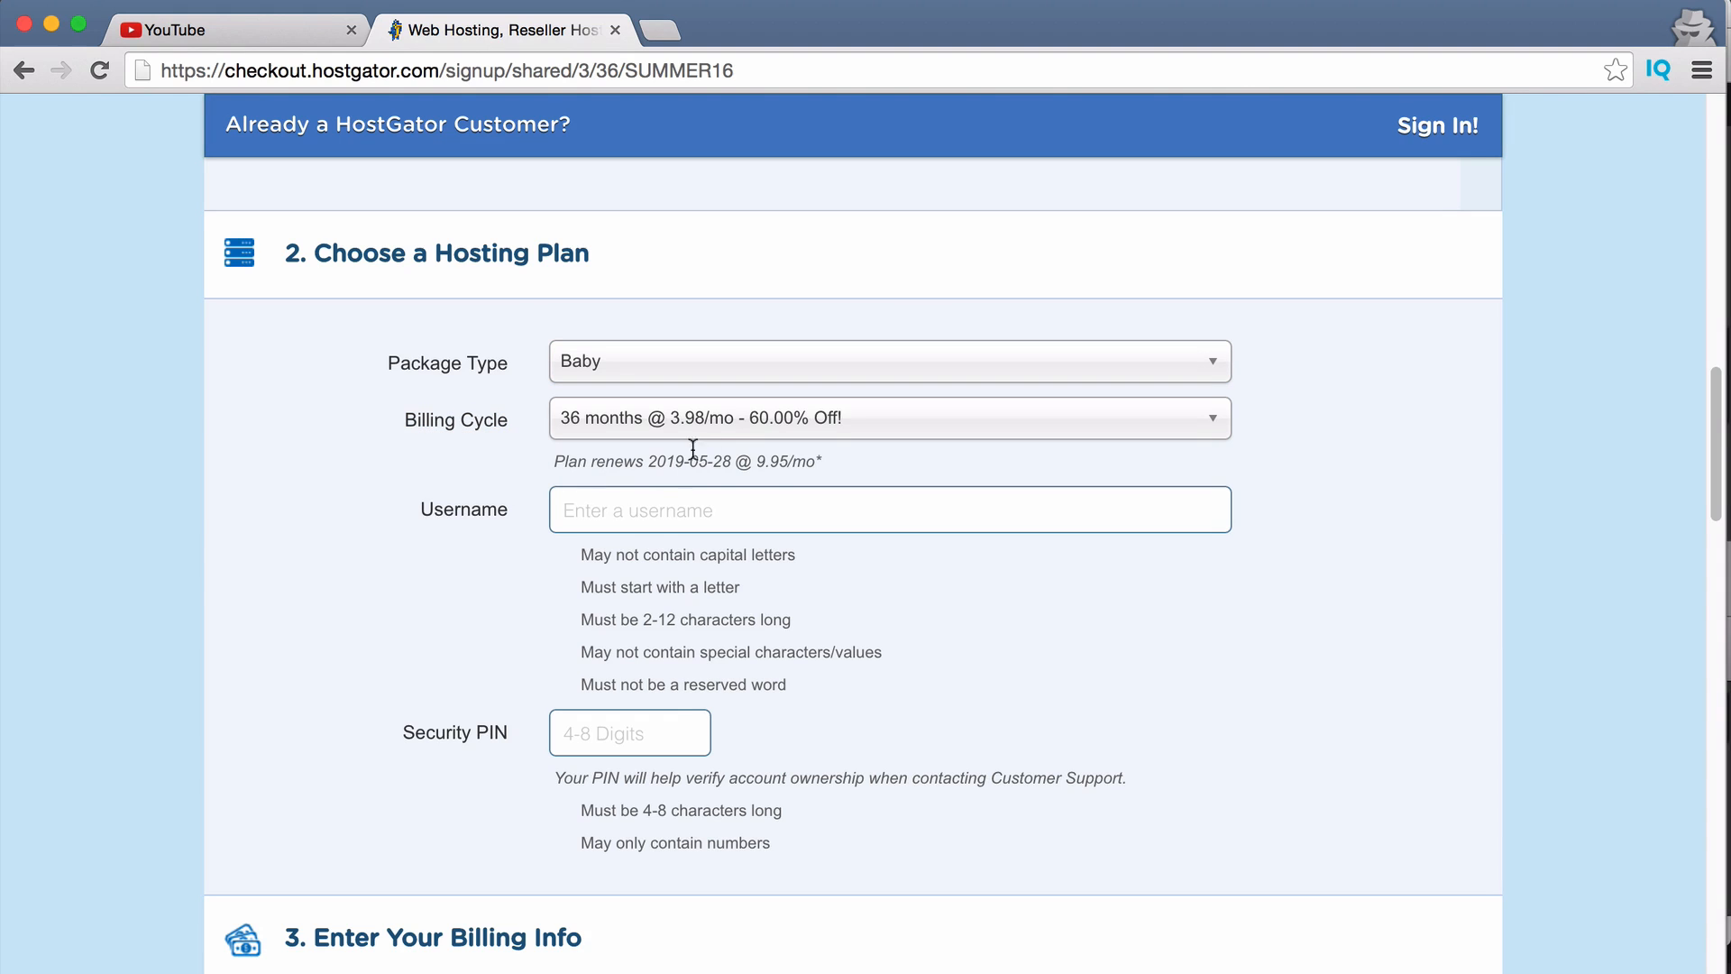
{"action": "left_click", "coordinate": [714, 429]}
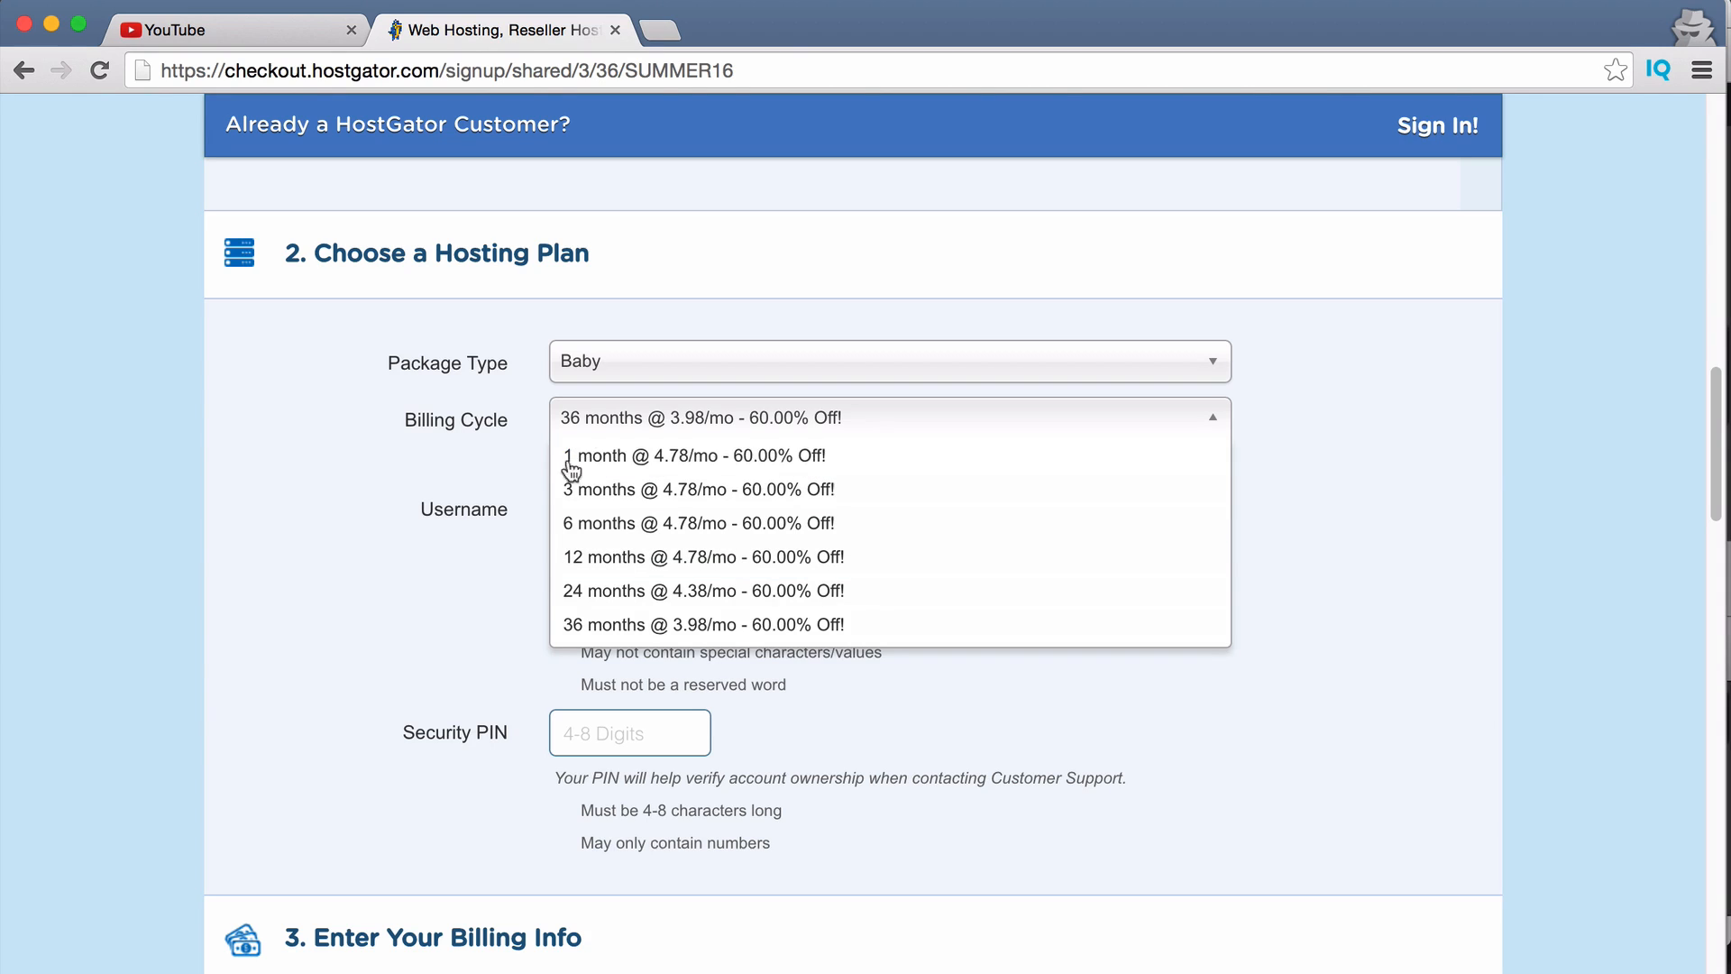
{"action": "left_click", "coordinate": [613, 458]}
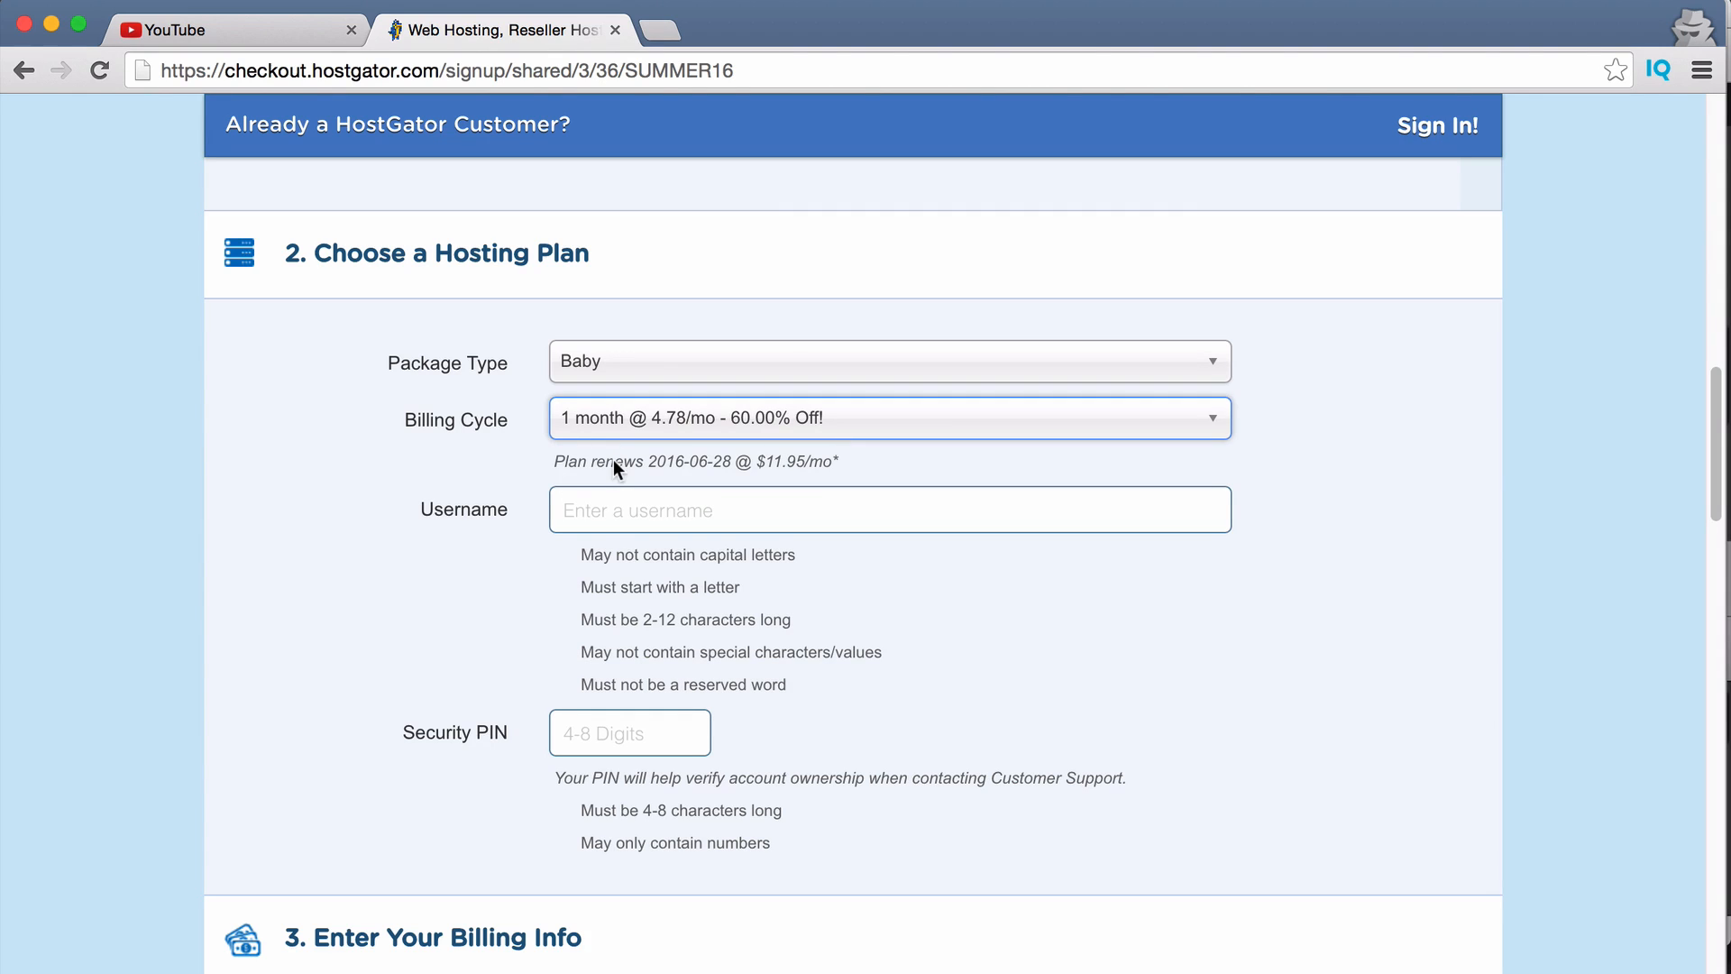
{"action": "left_click", "coordinate": [673, 415]}
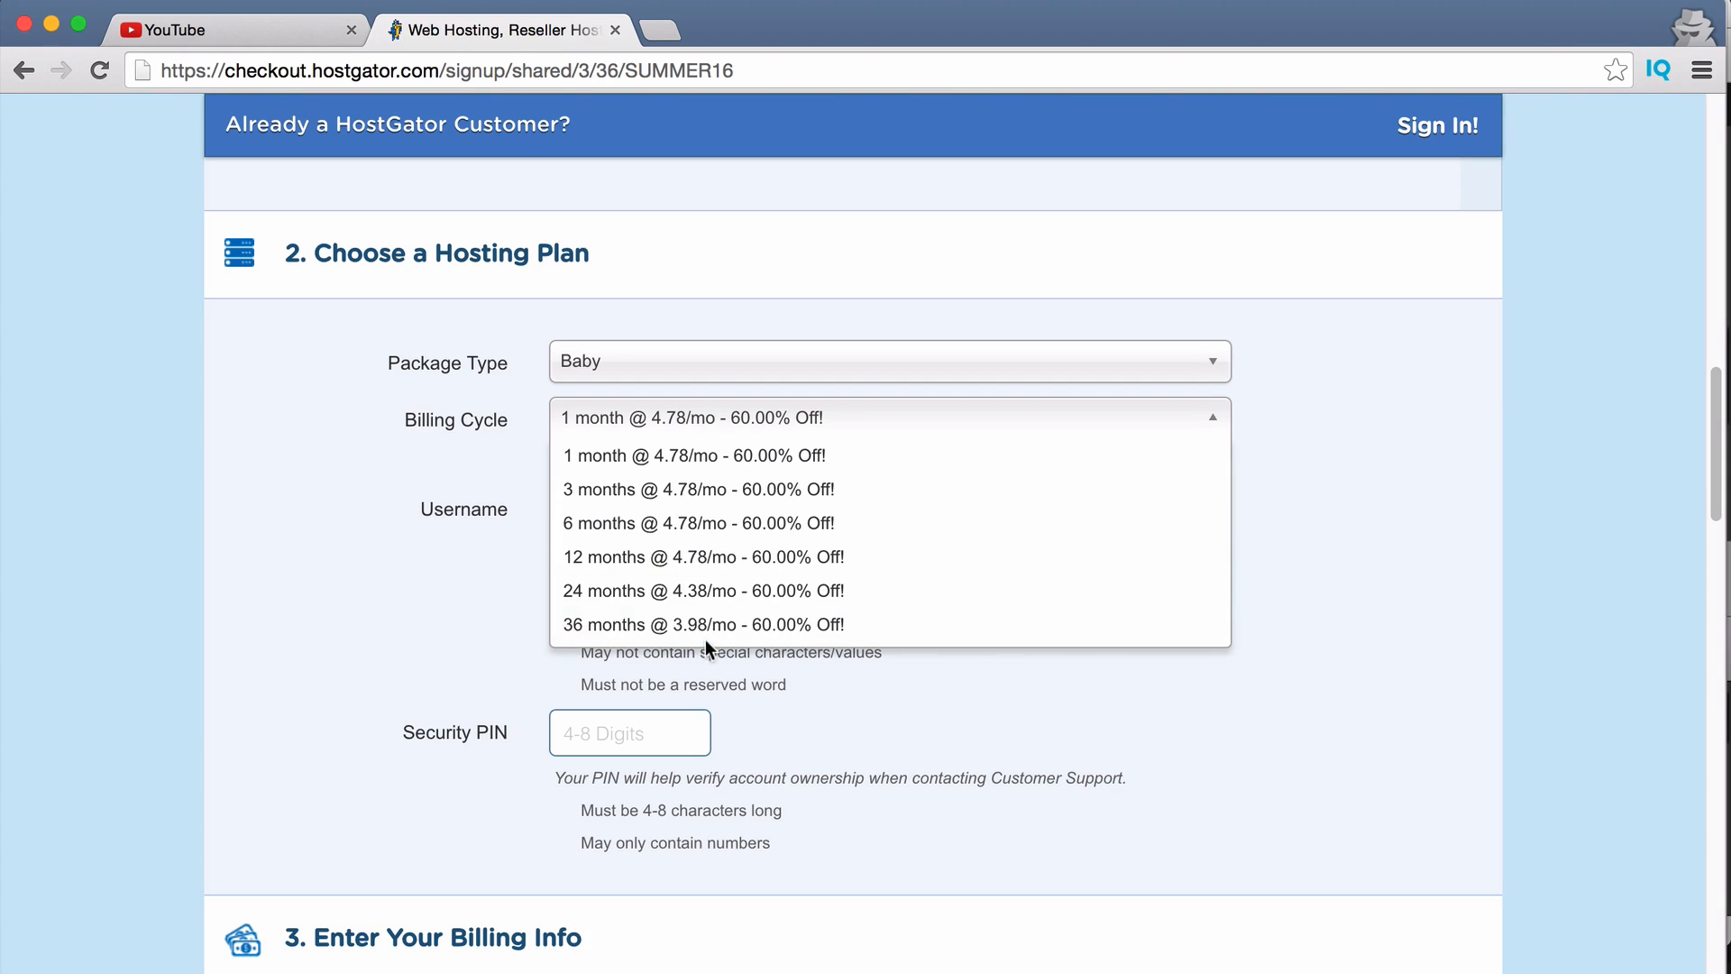
{"action": "left_click", "coordinate": [598, 415]}
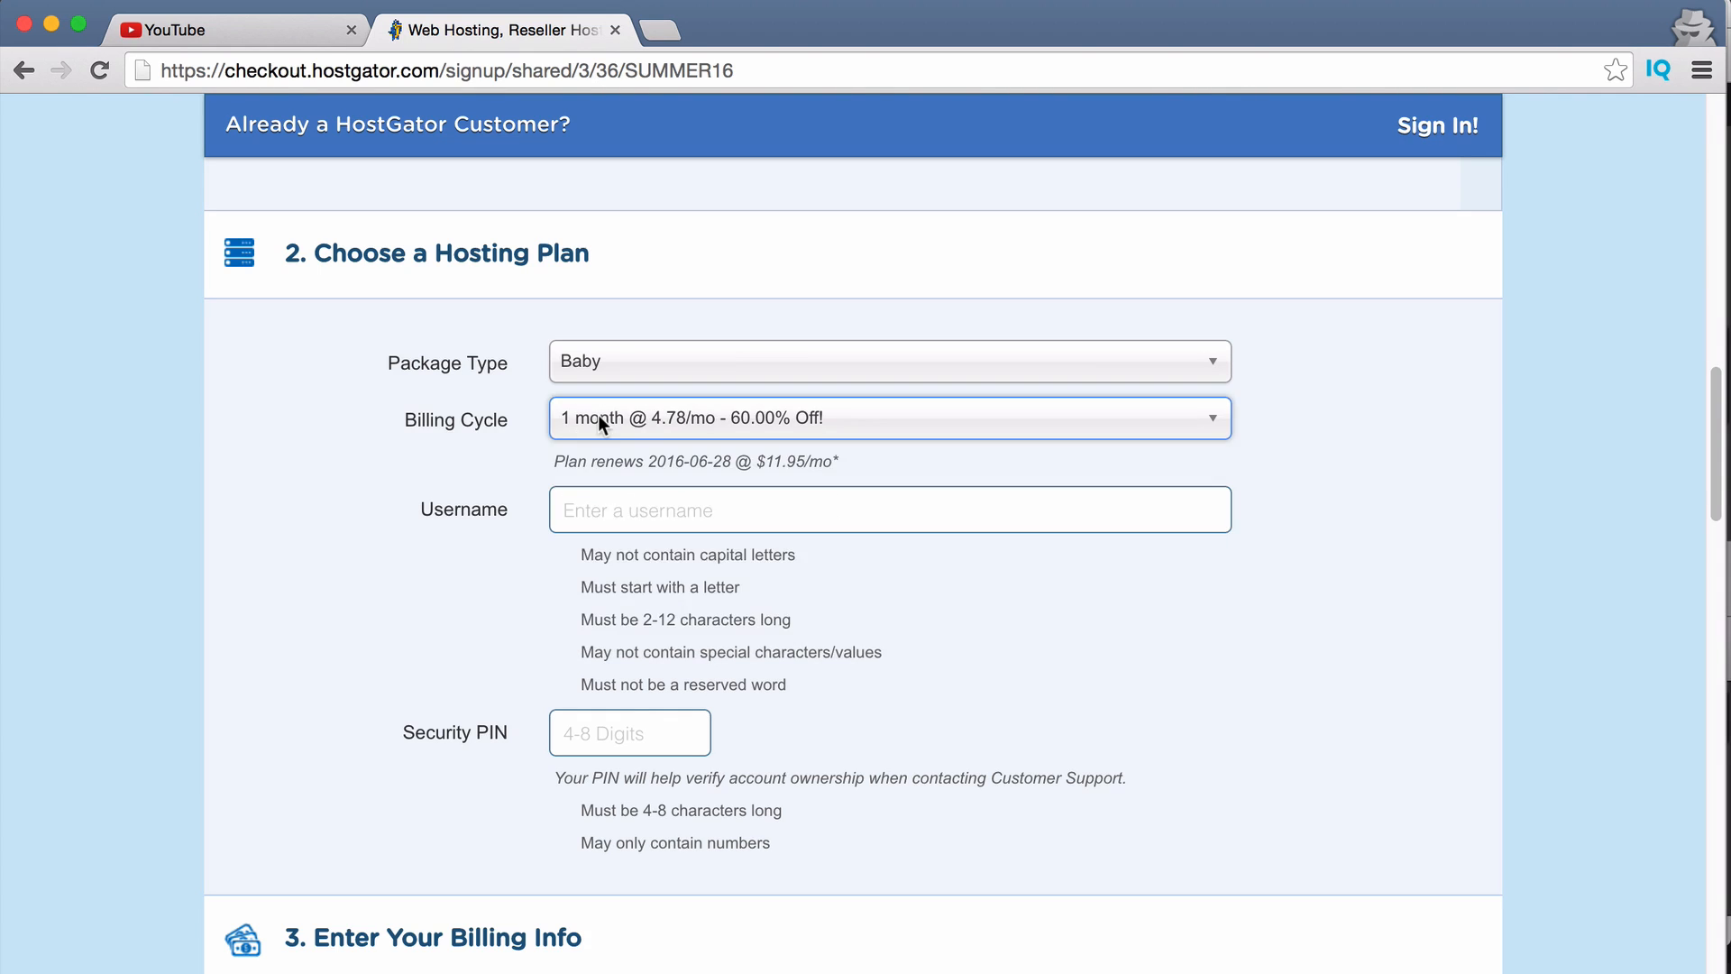
Enter the account username and accept the suggested security PIN.
{"action": "left_click", "coordinate": [723, 512]}
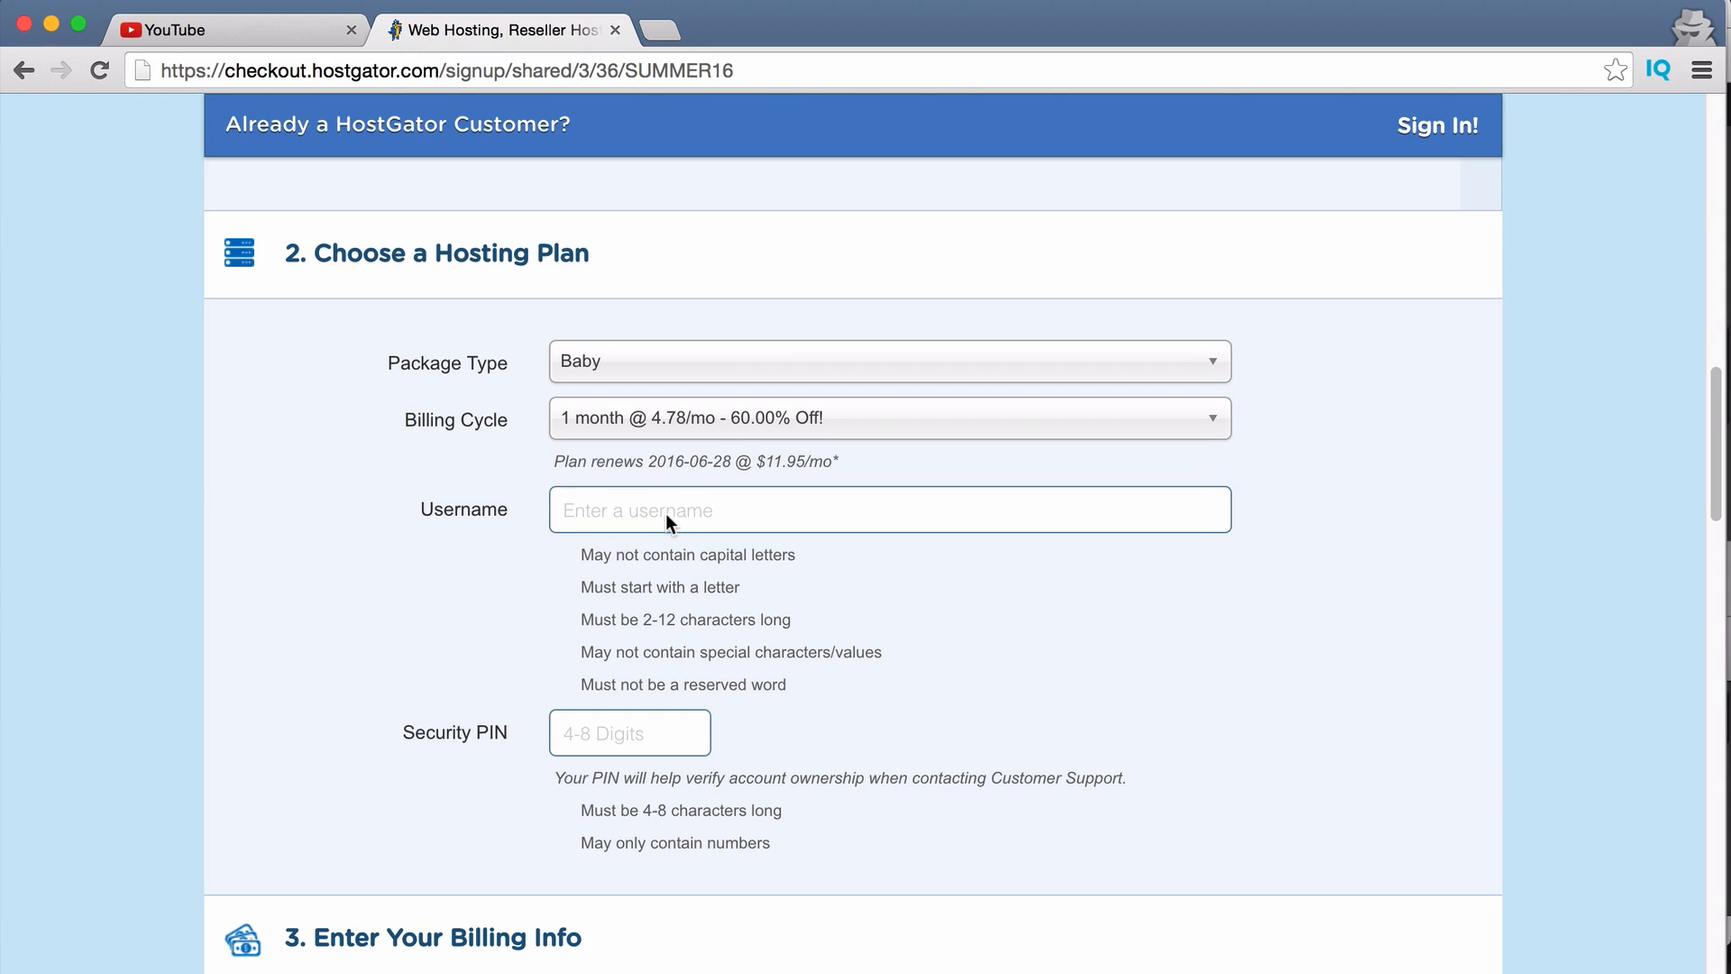
{"action": "type", "text": "benjiblue"}
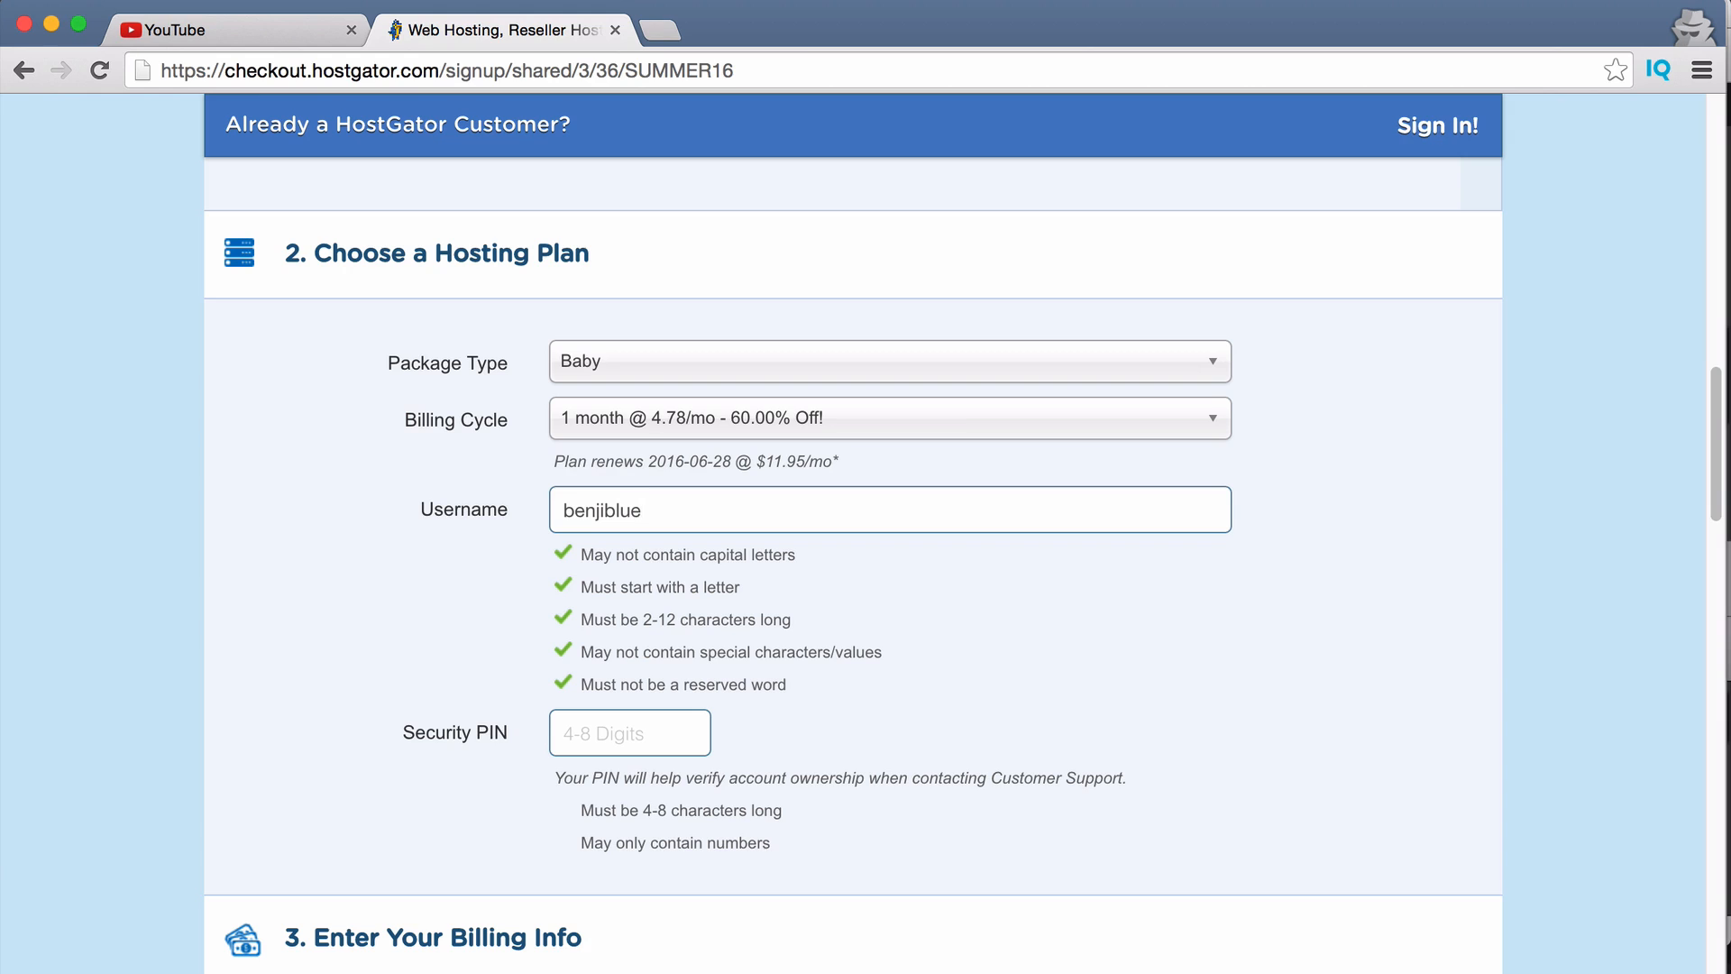
{"action": "type", "text": "123"}
{"action": "left_click", "coordinate": [642, 741]}
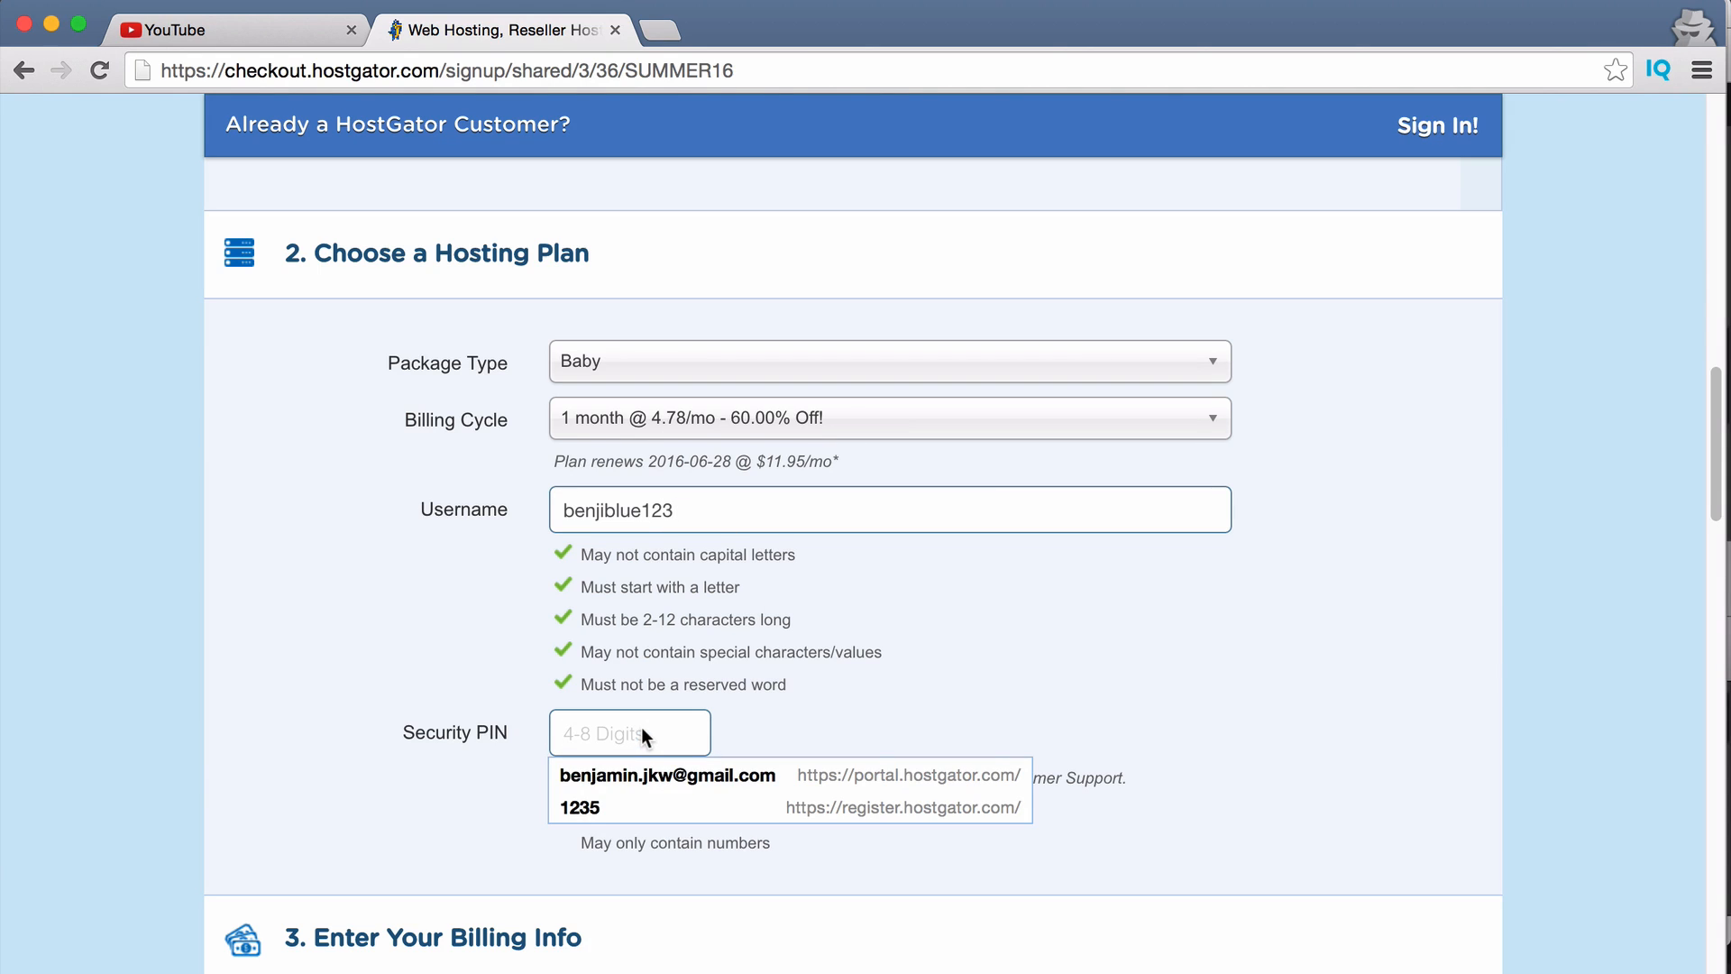
{"action": "type", "text": "123"}
{"action": "key", "text": "Down"}
{"action": "key", "text": "Return"}
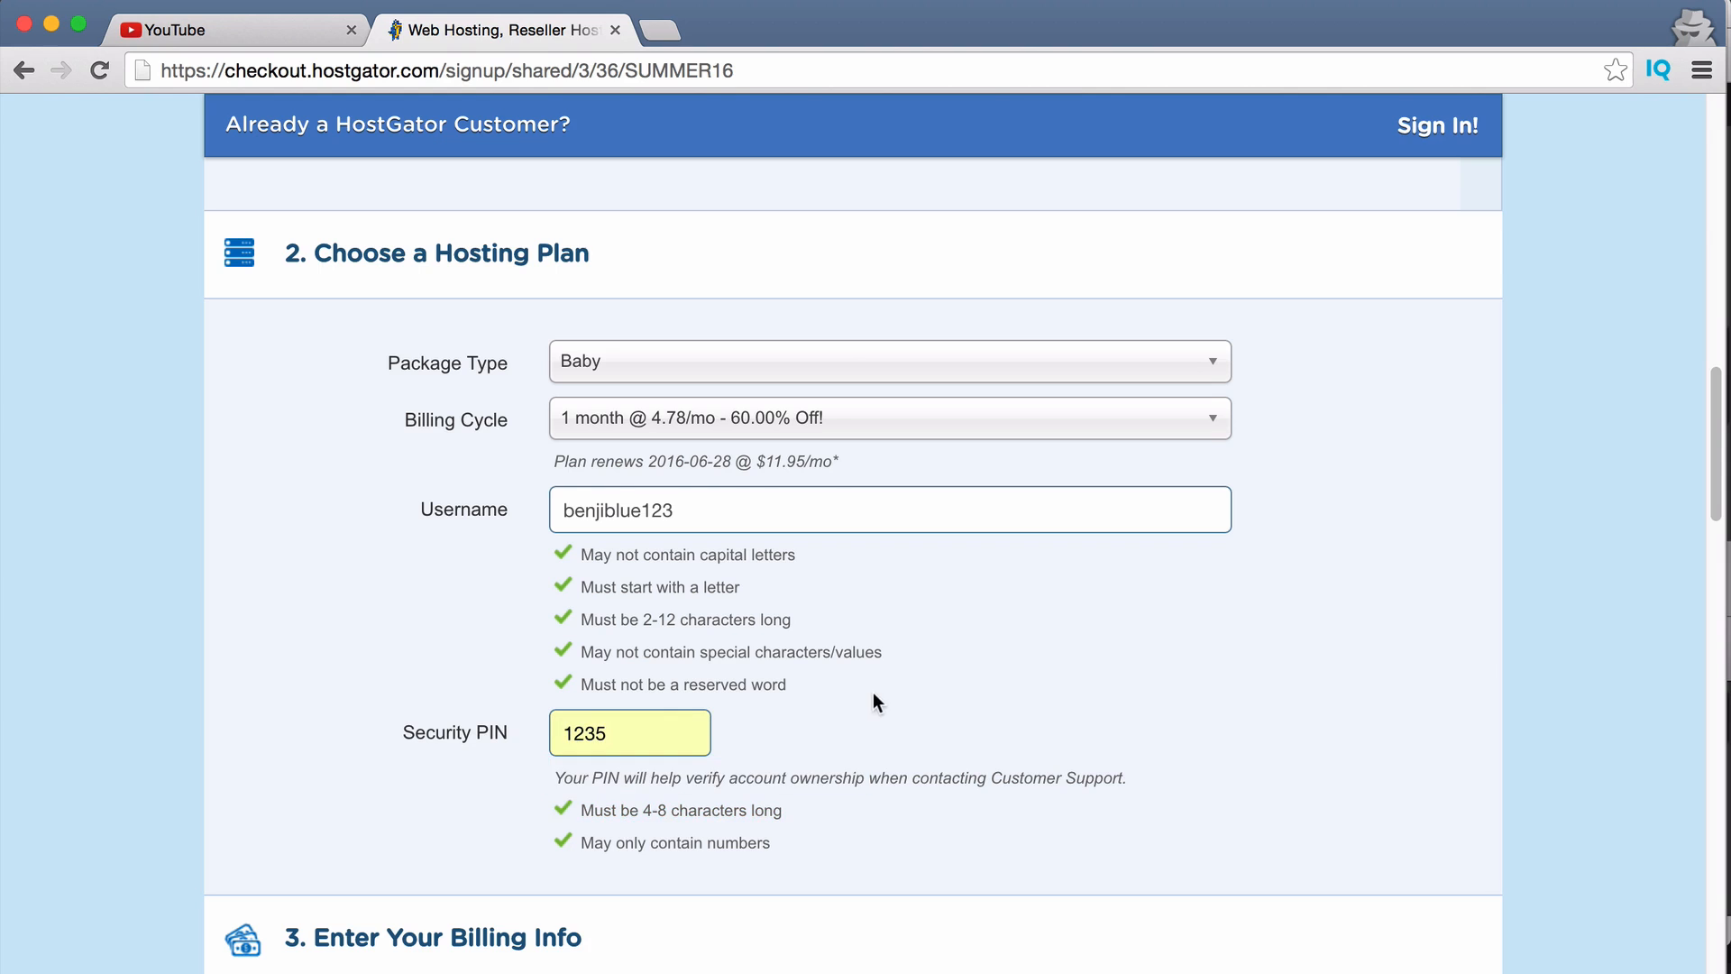
Fill the billing e-mail from saved suggestions and move down to Add Additional Services.
{"action": "scroll", "coordinate": [825, 852], "scroll_direction": "down", "scroll_amount": 6}
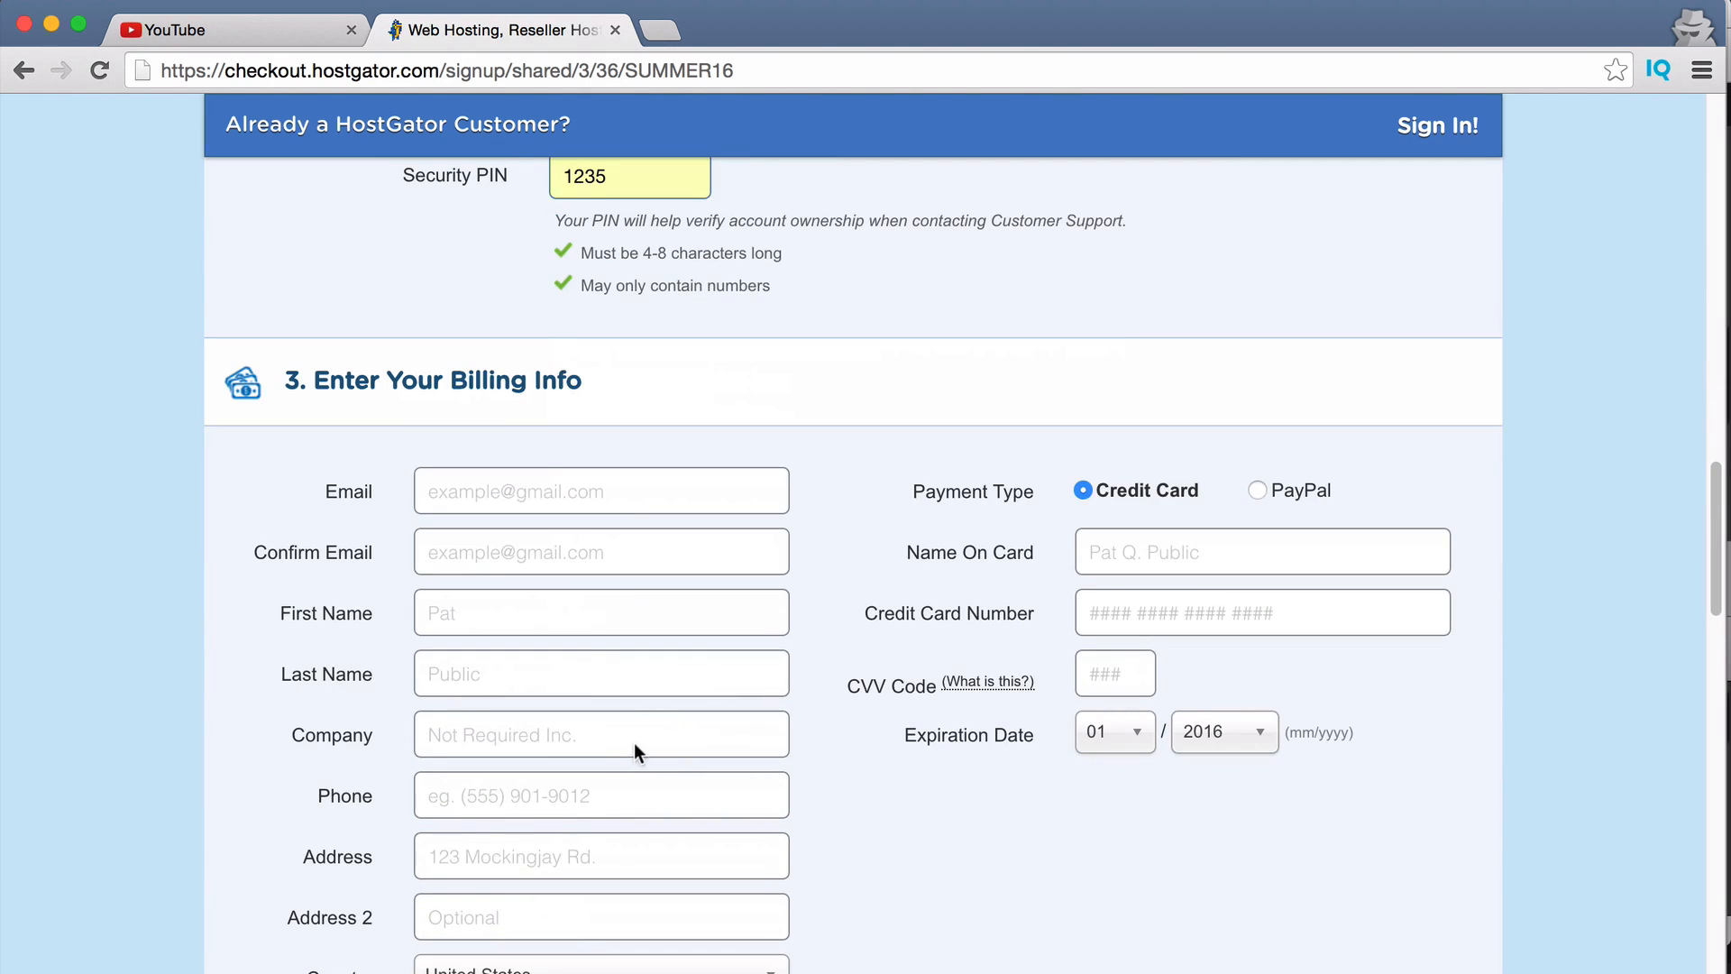
{"action": "scroll", "coordinate": [631, 739], "scroll_direction": "up", "scroll_amount": 5}
{"action": "scroll", "coordinate": [622, 734], "scroll_direction": "down", "scroll_amount": 10}
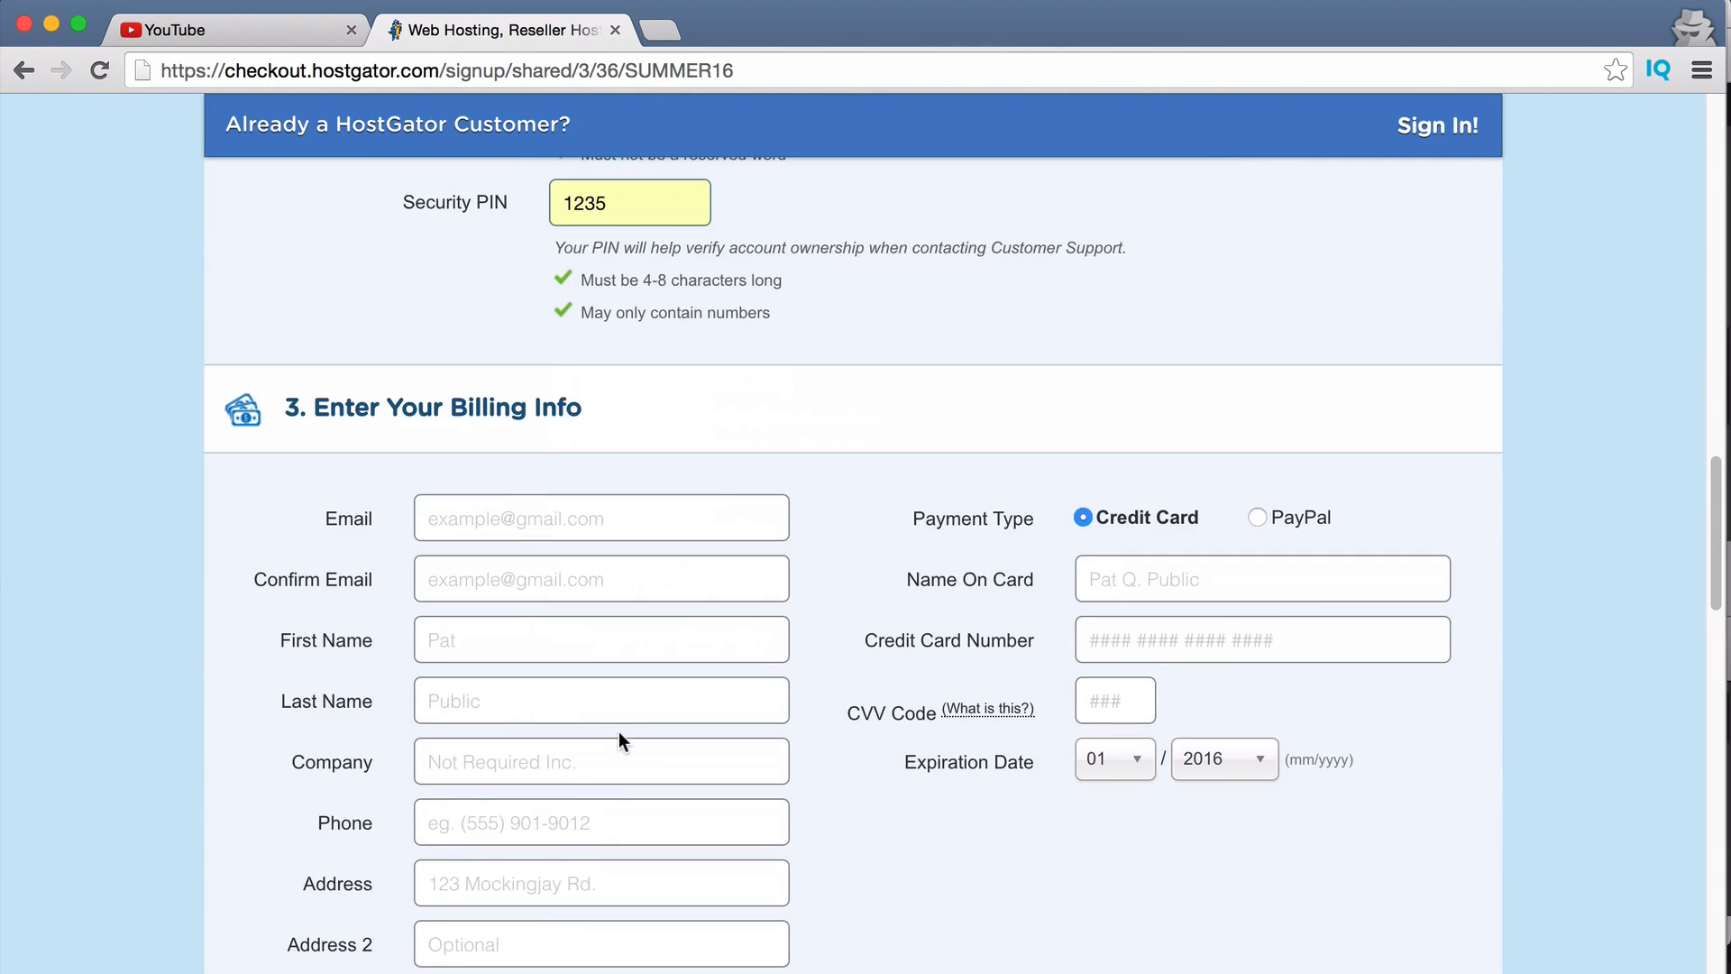
{"action": "scroll", "coordinate": [616, 729], "scroll_direction": "down", "scroll_amount": 3}
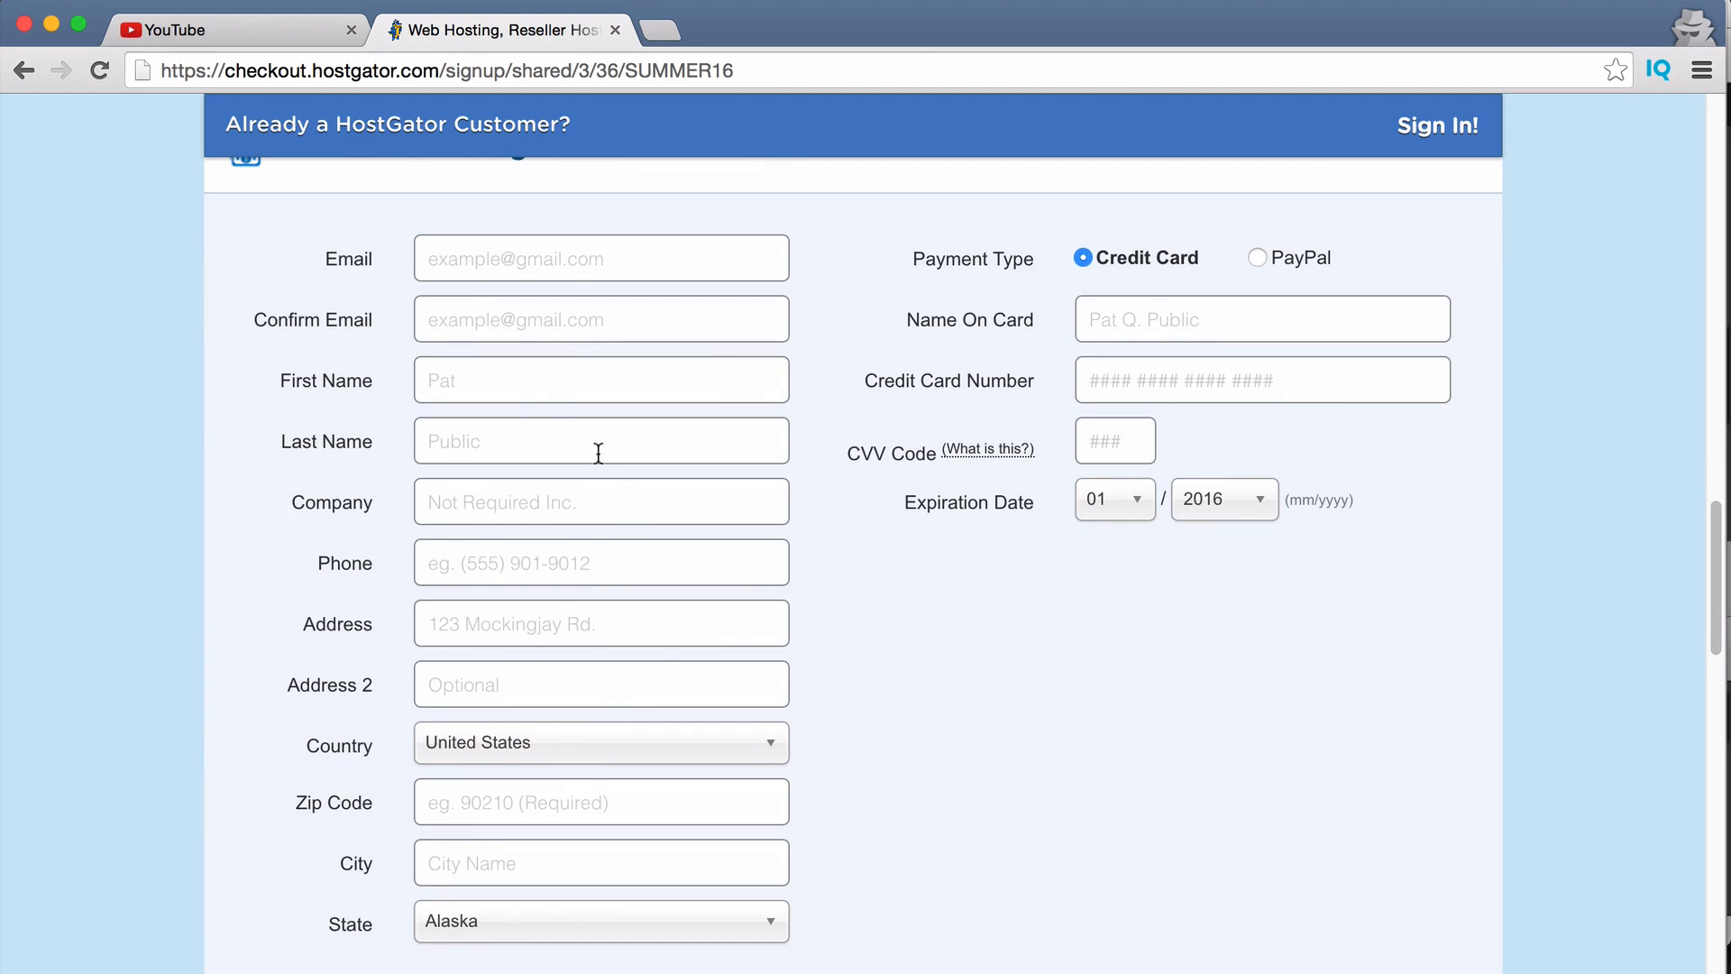
{"action": "scroll", "coordinate": [533, 388], "scroll_direction": "up", "scroll_amount": 1}
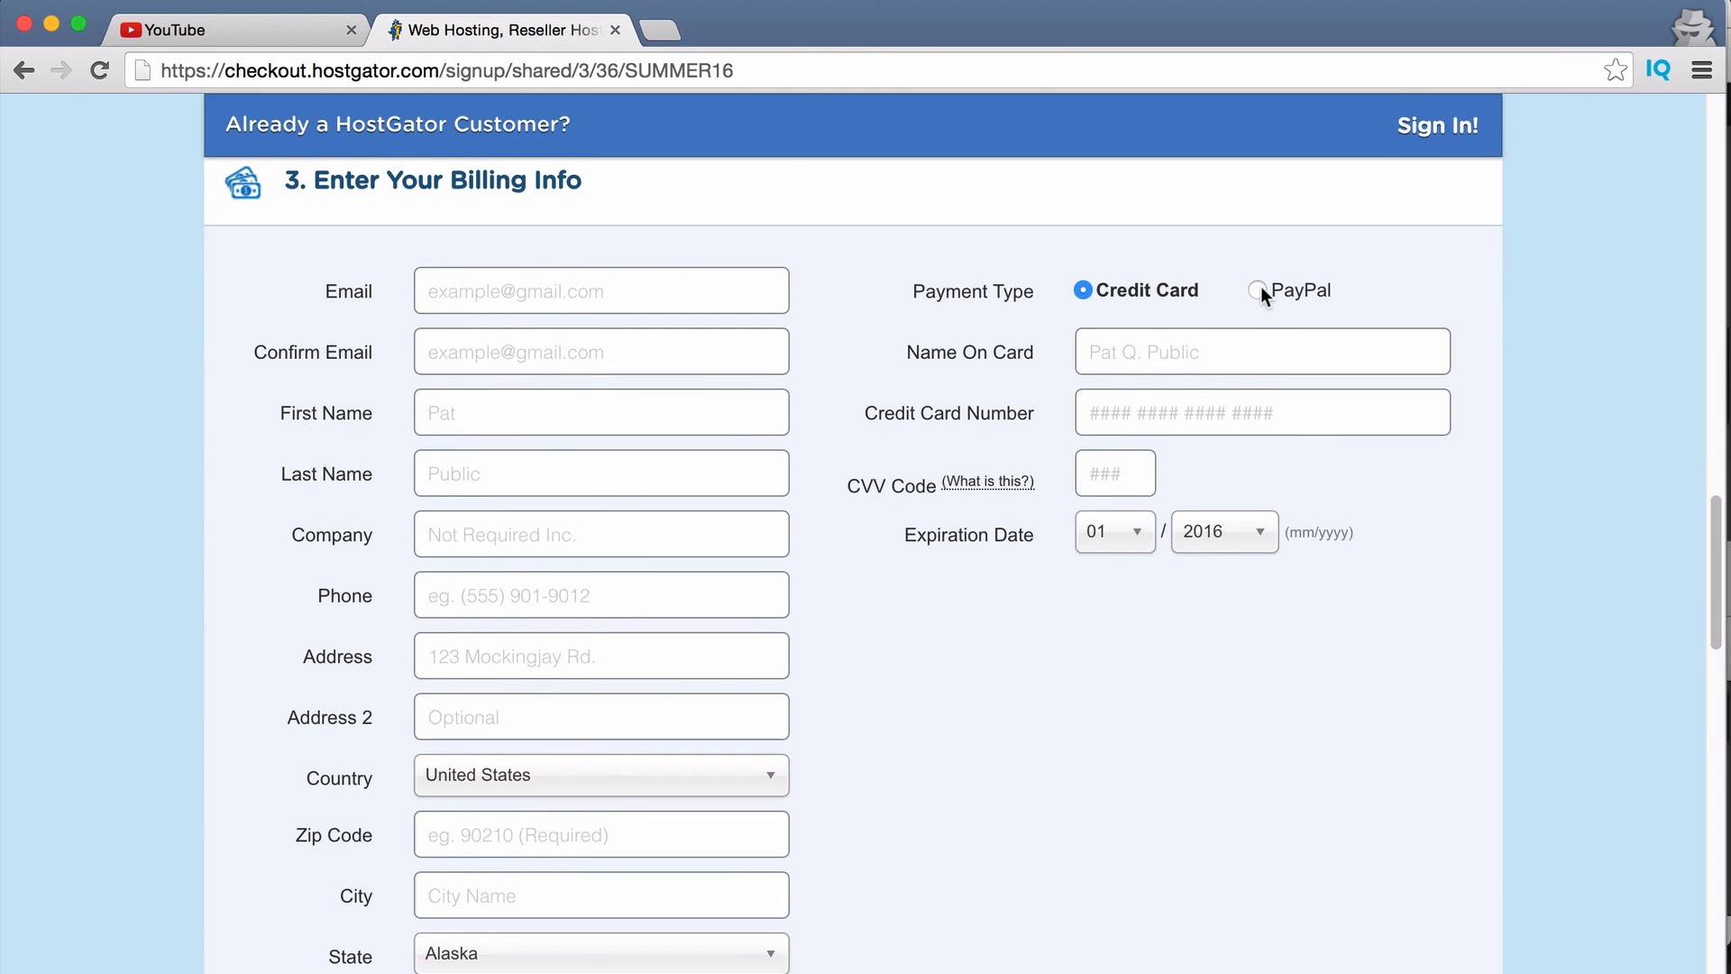
{"action": "left_click", "coordinate": [504, 296]}
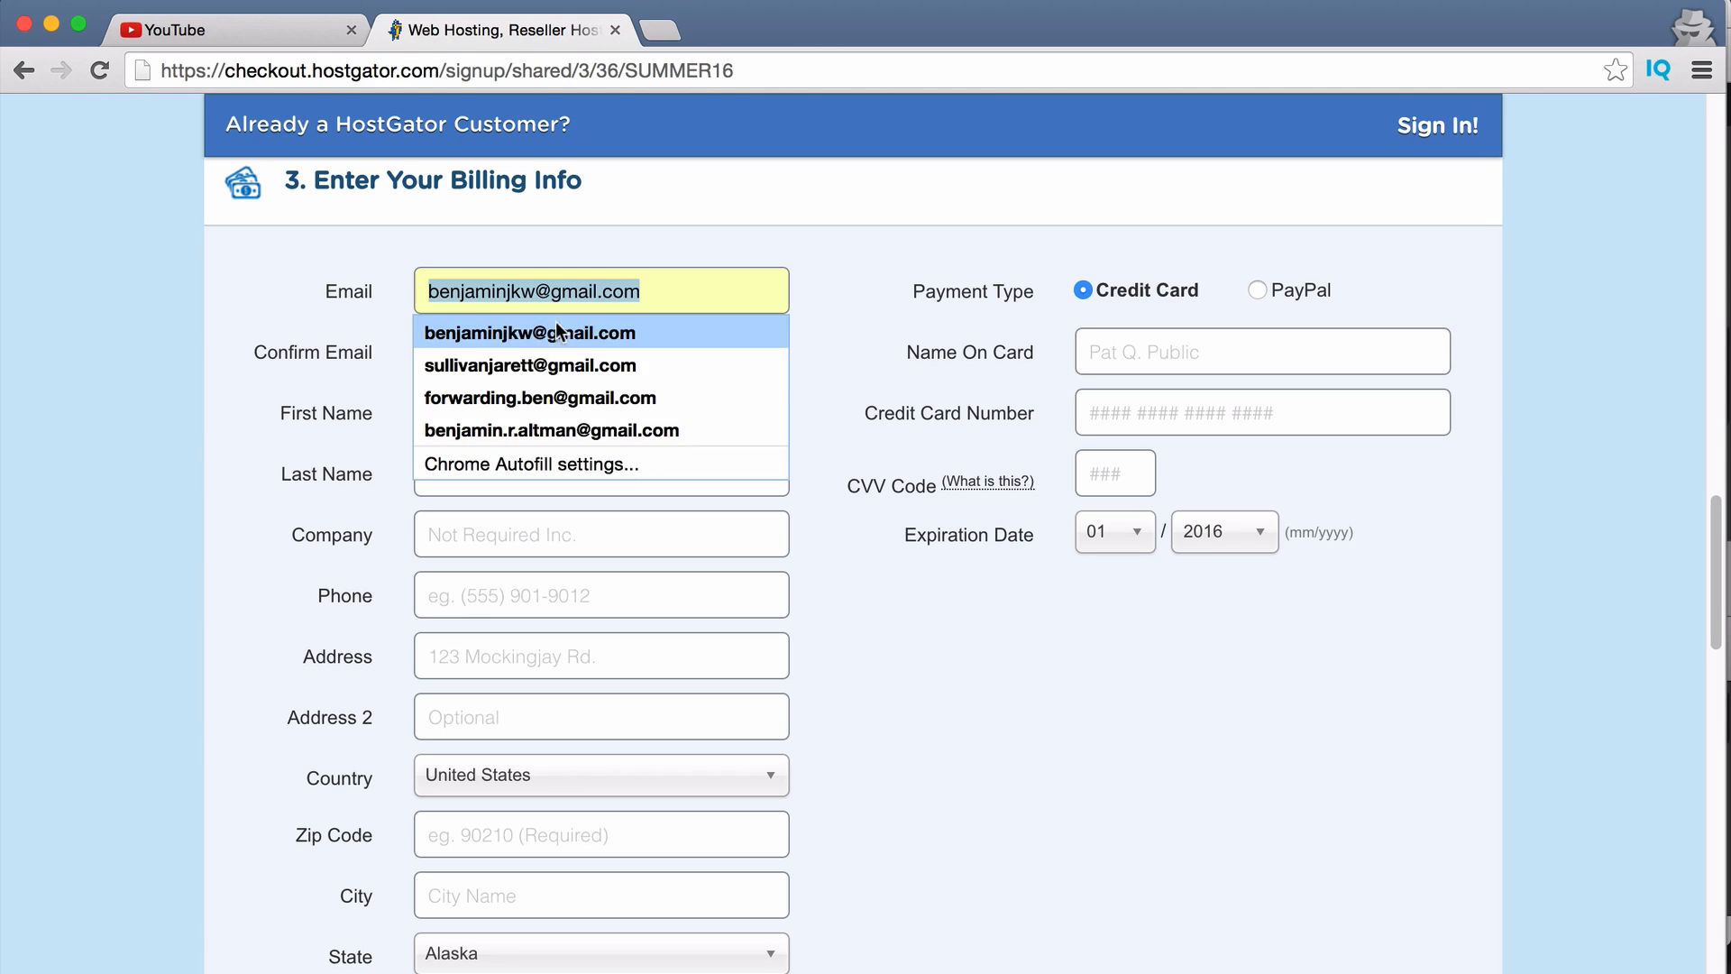
{"action": "left_click", "coordinate": [559, 332]}
{"action": "left_click", "coordinate": [603, 343]}
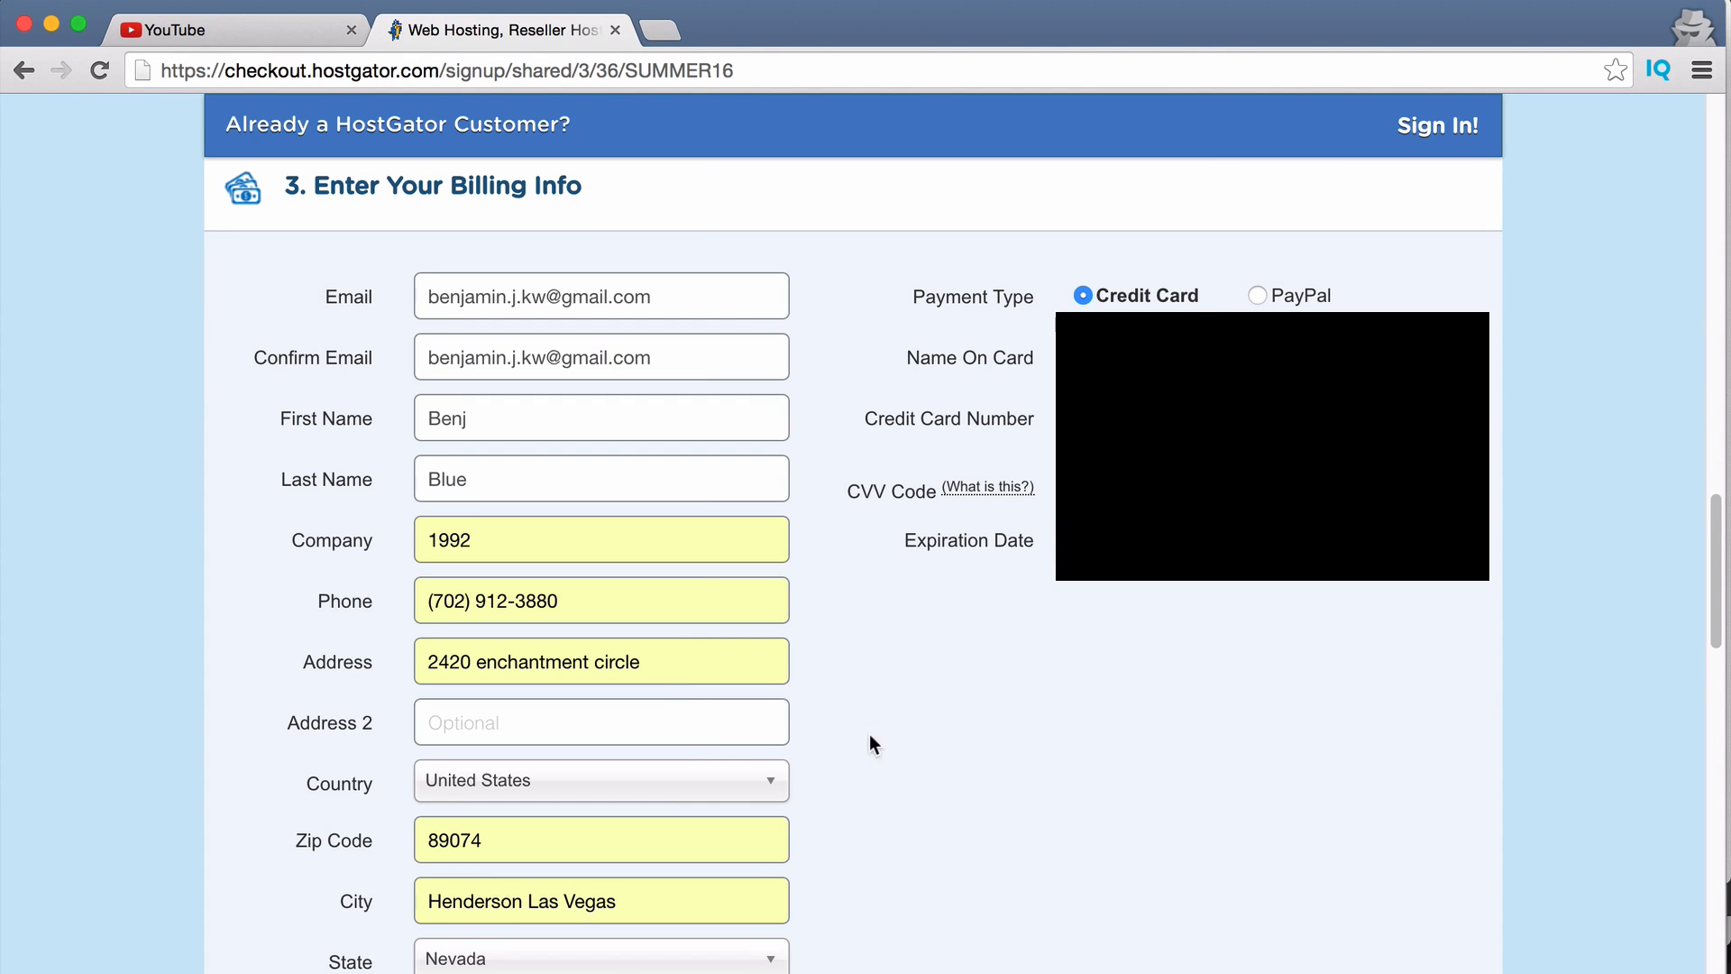
{"action": "scroll", "coordinate": [848, 746], "scroll_direction": "down", "scroll_amount": 4}
{"action": "scroll", "coordinate": [860, 748], "scroll_direction": "down", "scroll_amount": 5}
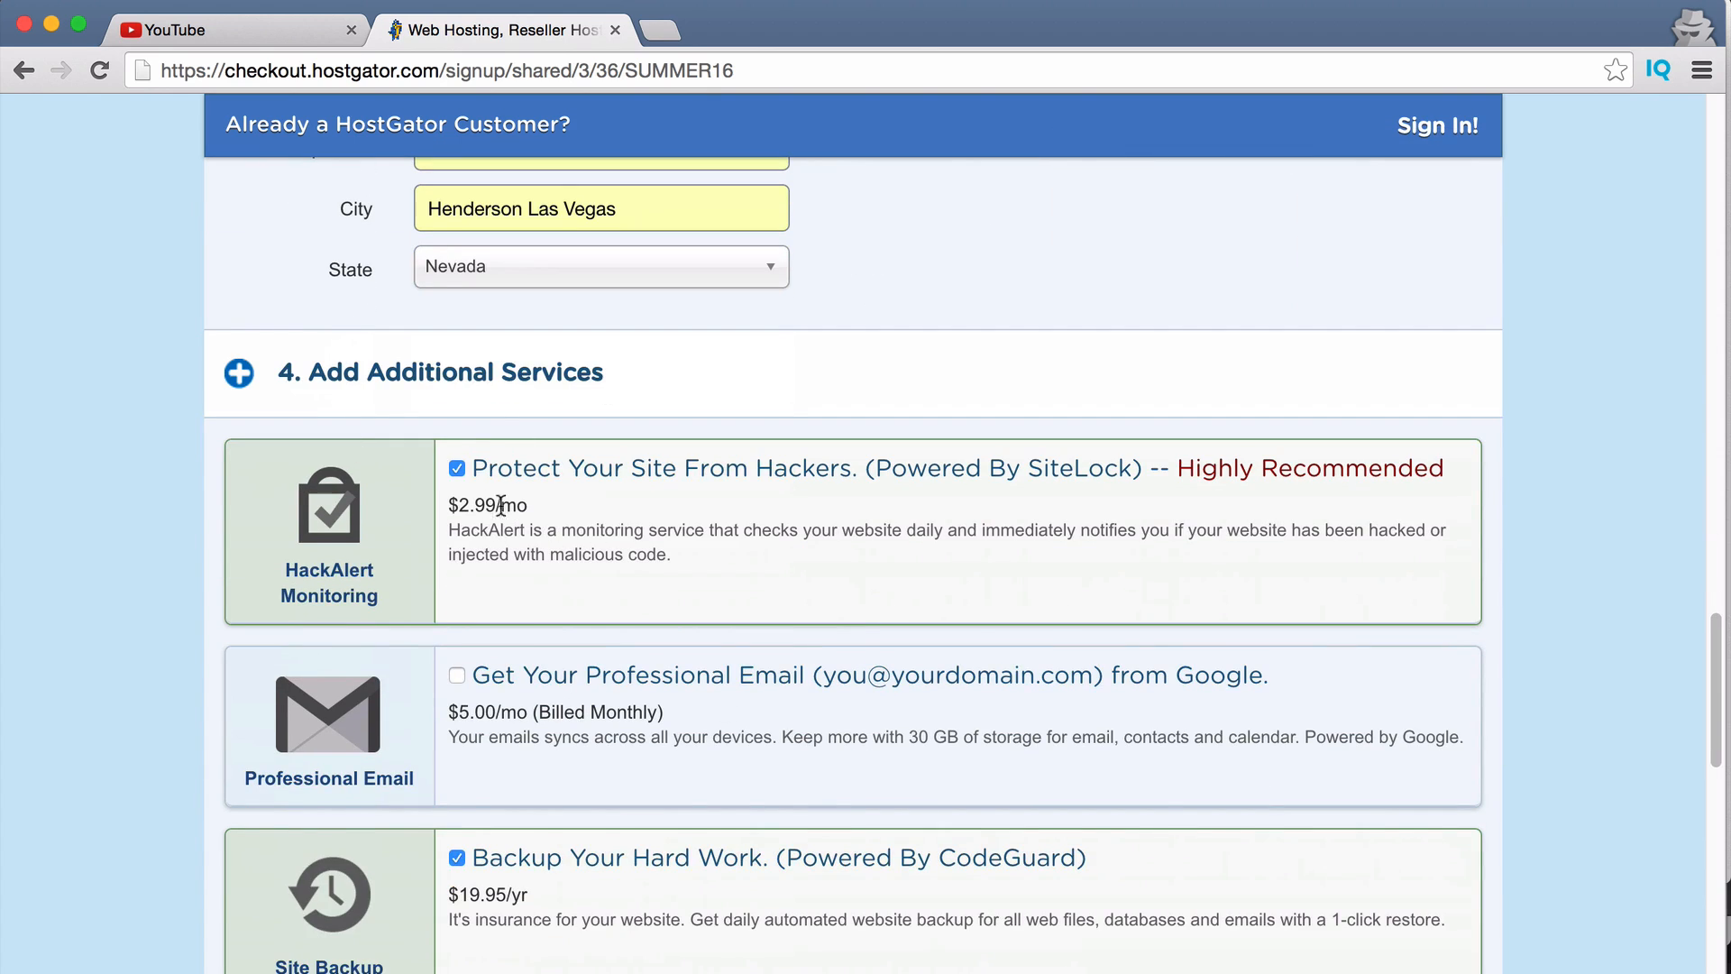
Untick the HackAlert monitoring and Site Backup add-ons, then scroll to the order review.
{"action": "left_click", "coordinate": [455, 469]}
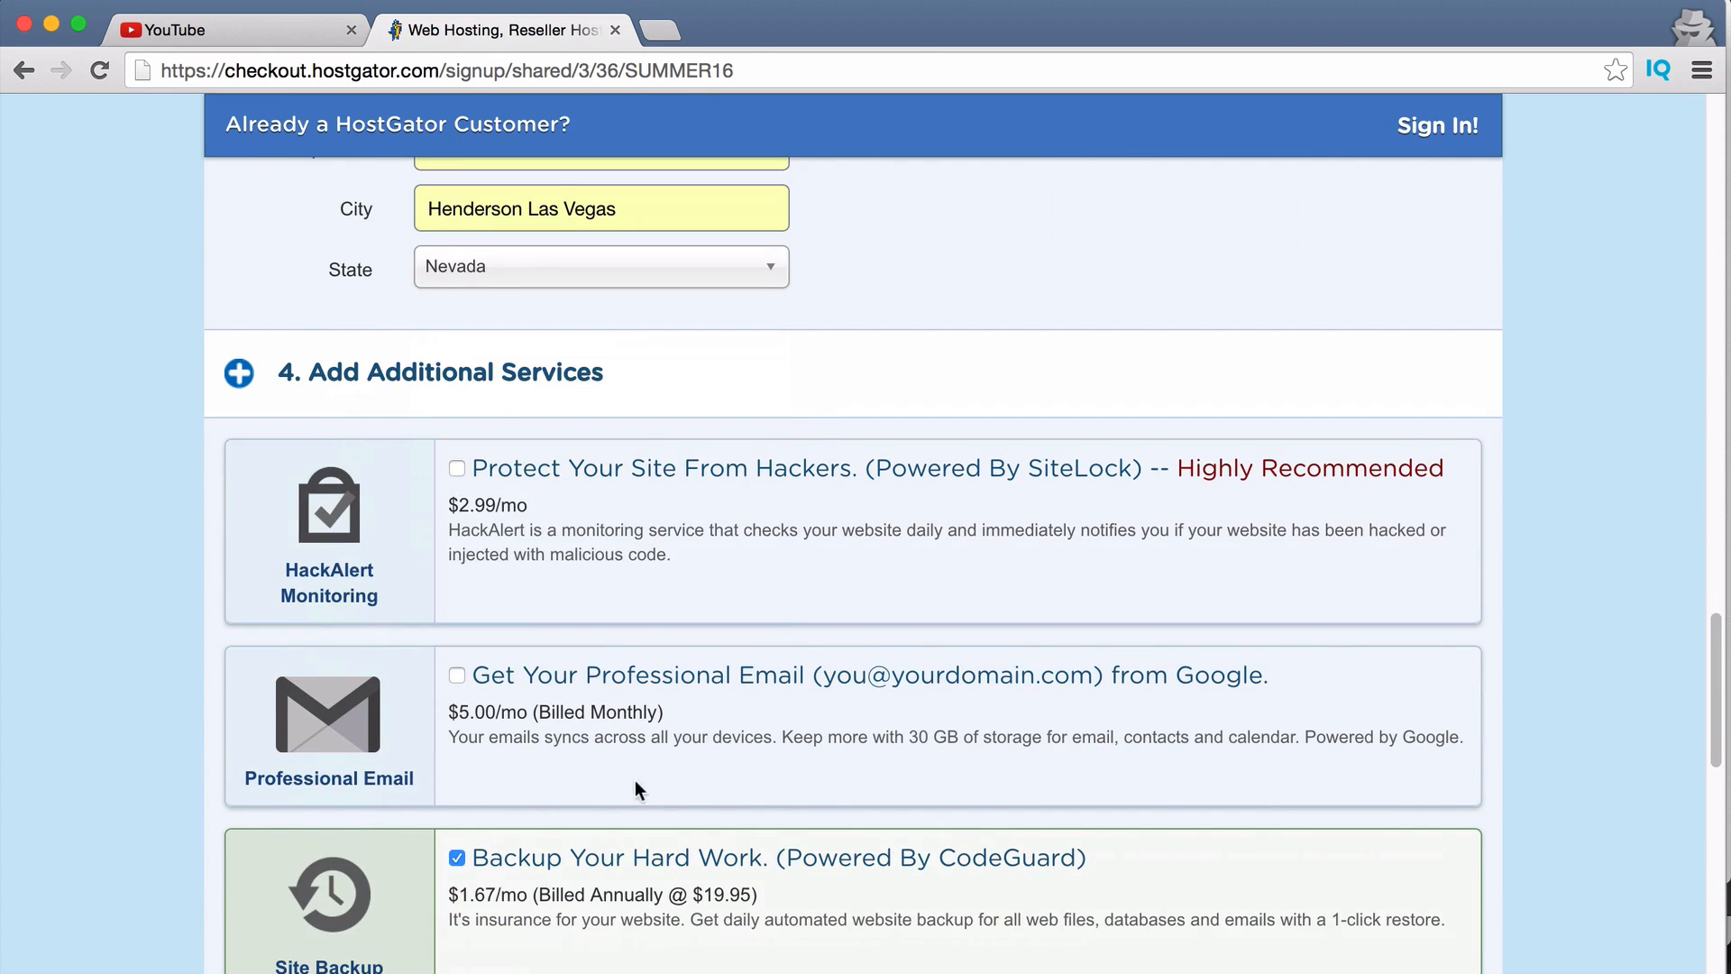
{"action": "scroll", "coordinate": [638, 740], "scroll_direction": "down", "scroll_amount": 3}
{"action": "left_click", "coordinate": [457, 637]}
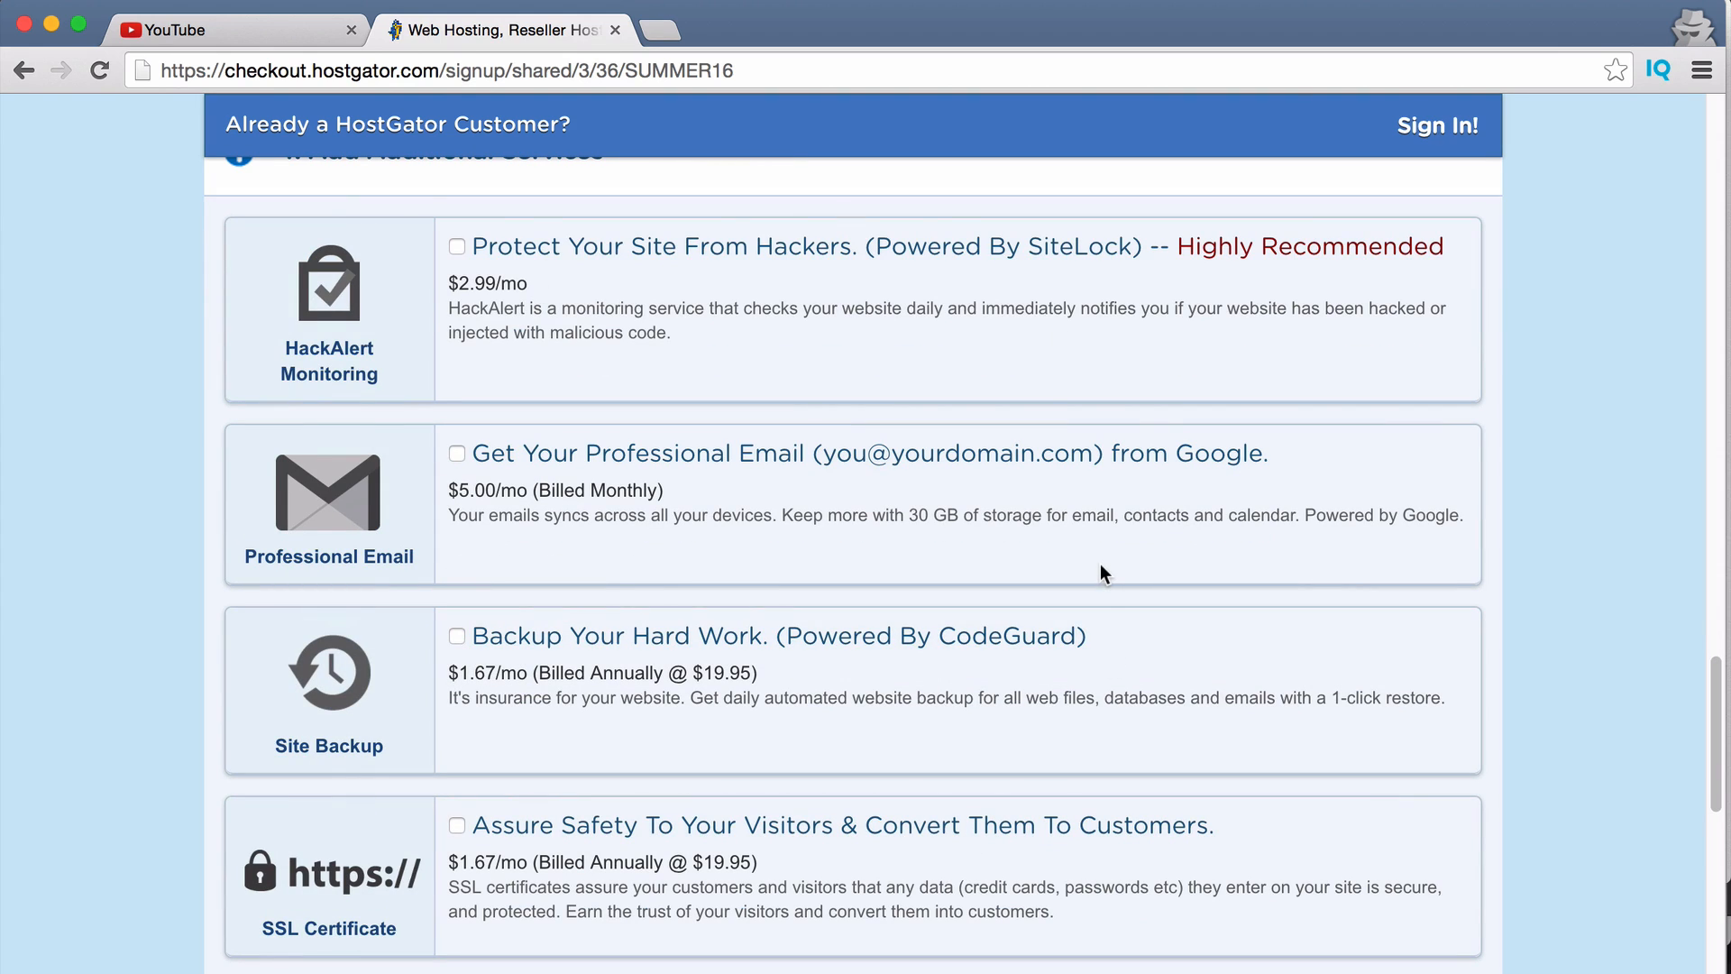
{"action": "scroll", "coordinate": [972, 561], "scroll_direction": "down", "scroll_amount": 8}
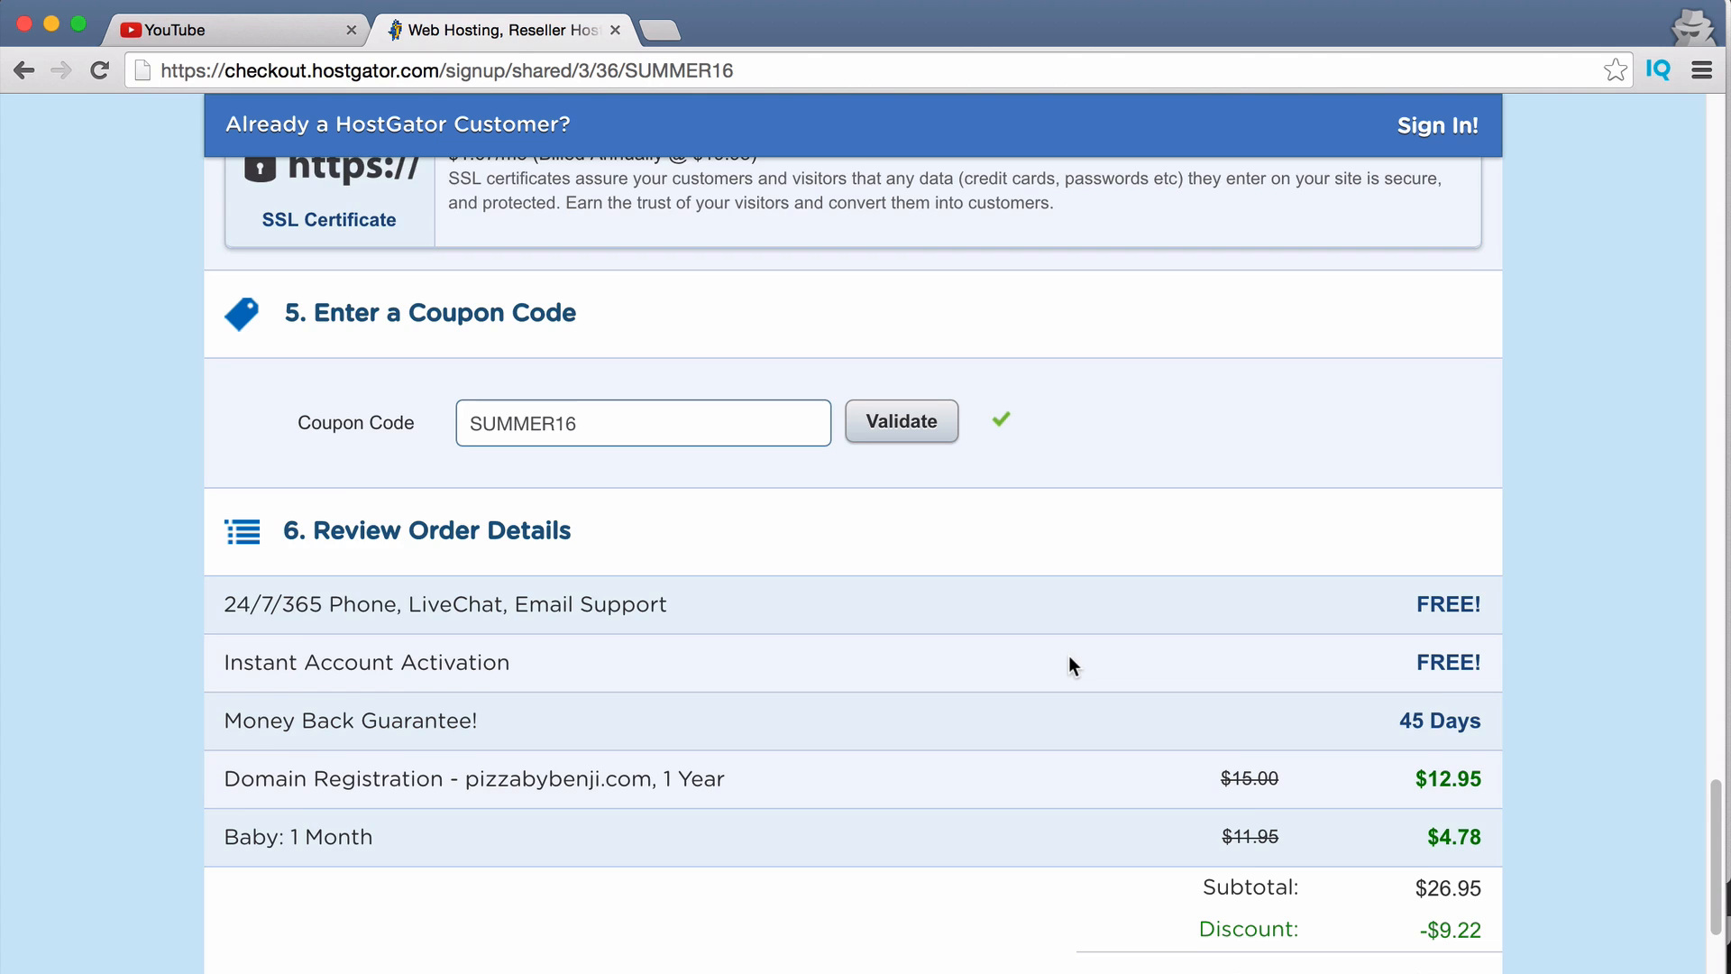
Agree to the terms of service and submit the $17.73 hosting order.
{"action": "scroll", "coordinate": [1067, 662], "scroll_direction": "down", "scroll_amount": 3}
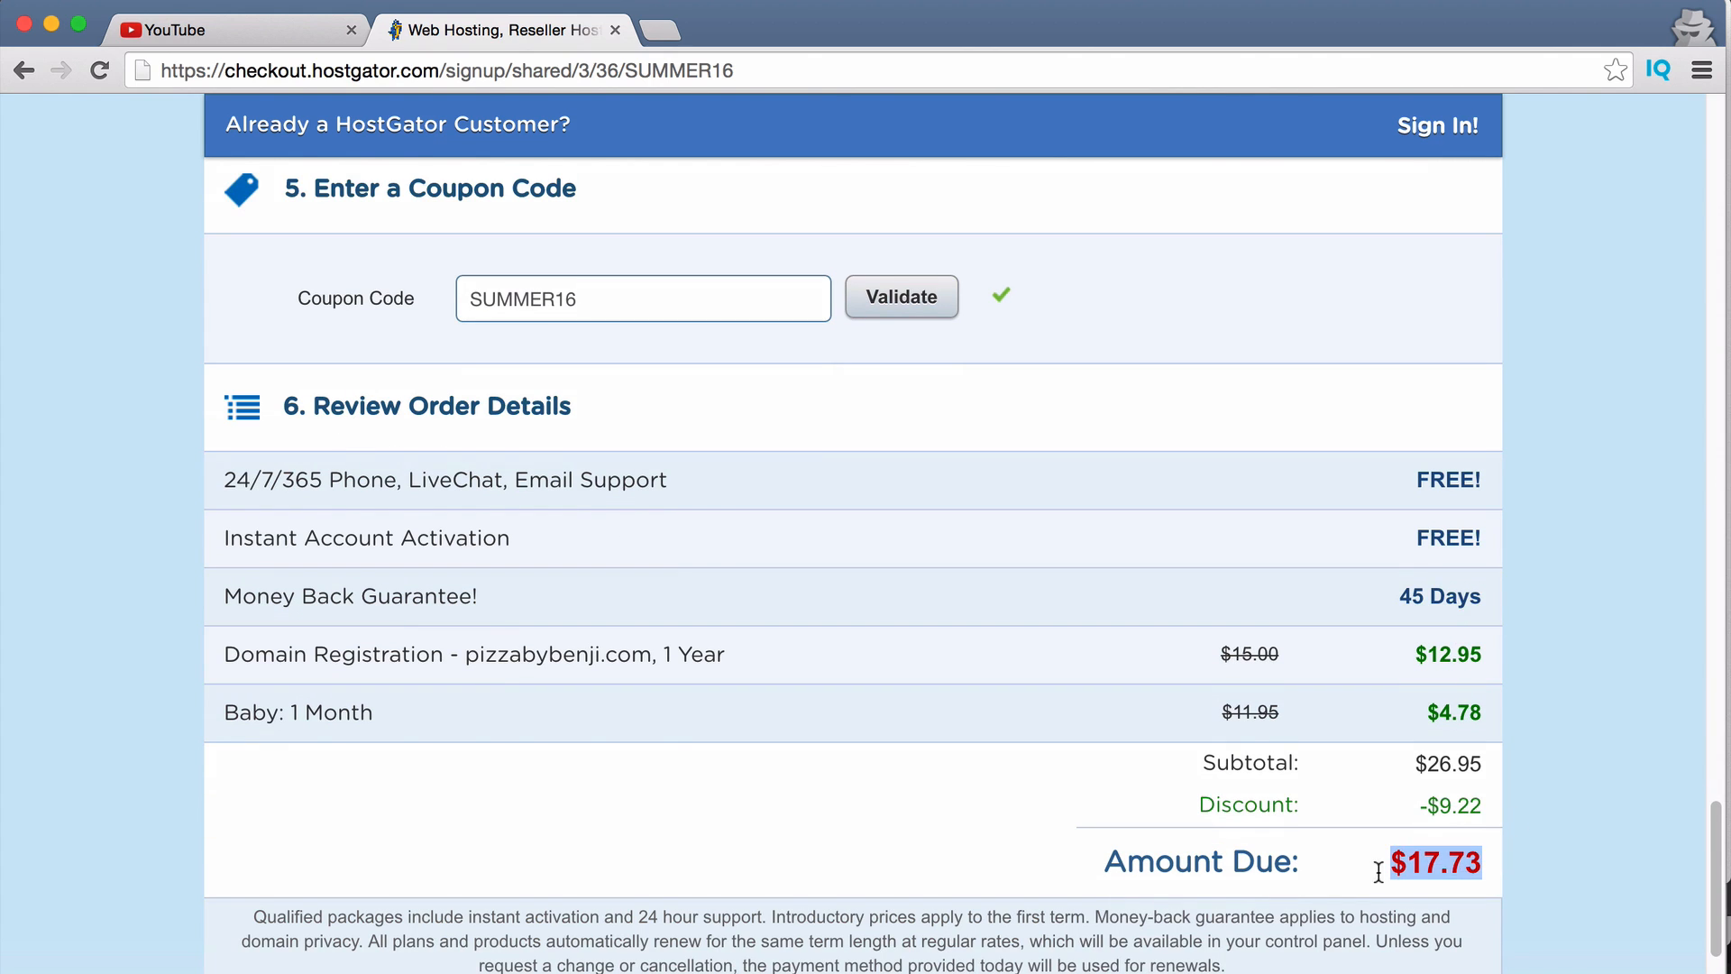
{"action": "scroll", "coordinate": [1042, 710], "scroll_direction": "down", "scroll_amount": 8}
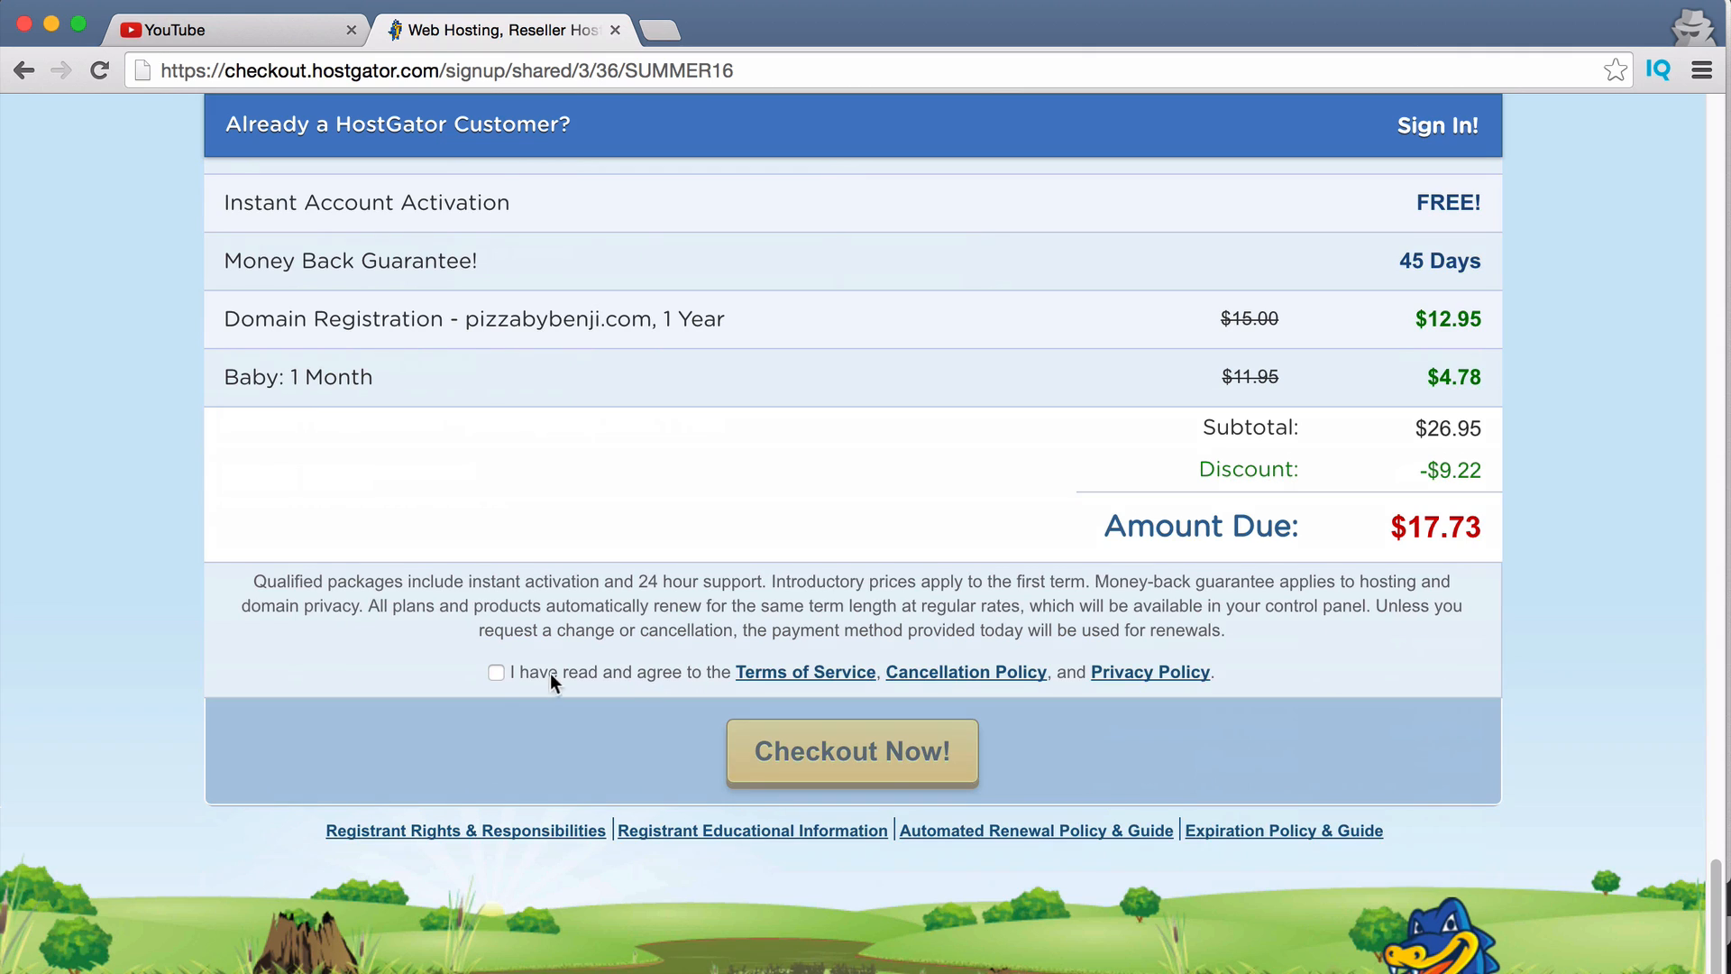
{"action": "left_click", "coordinate": [496, 673]}
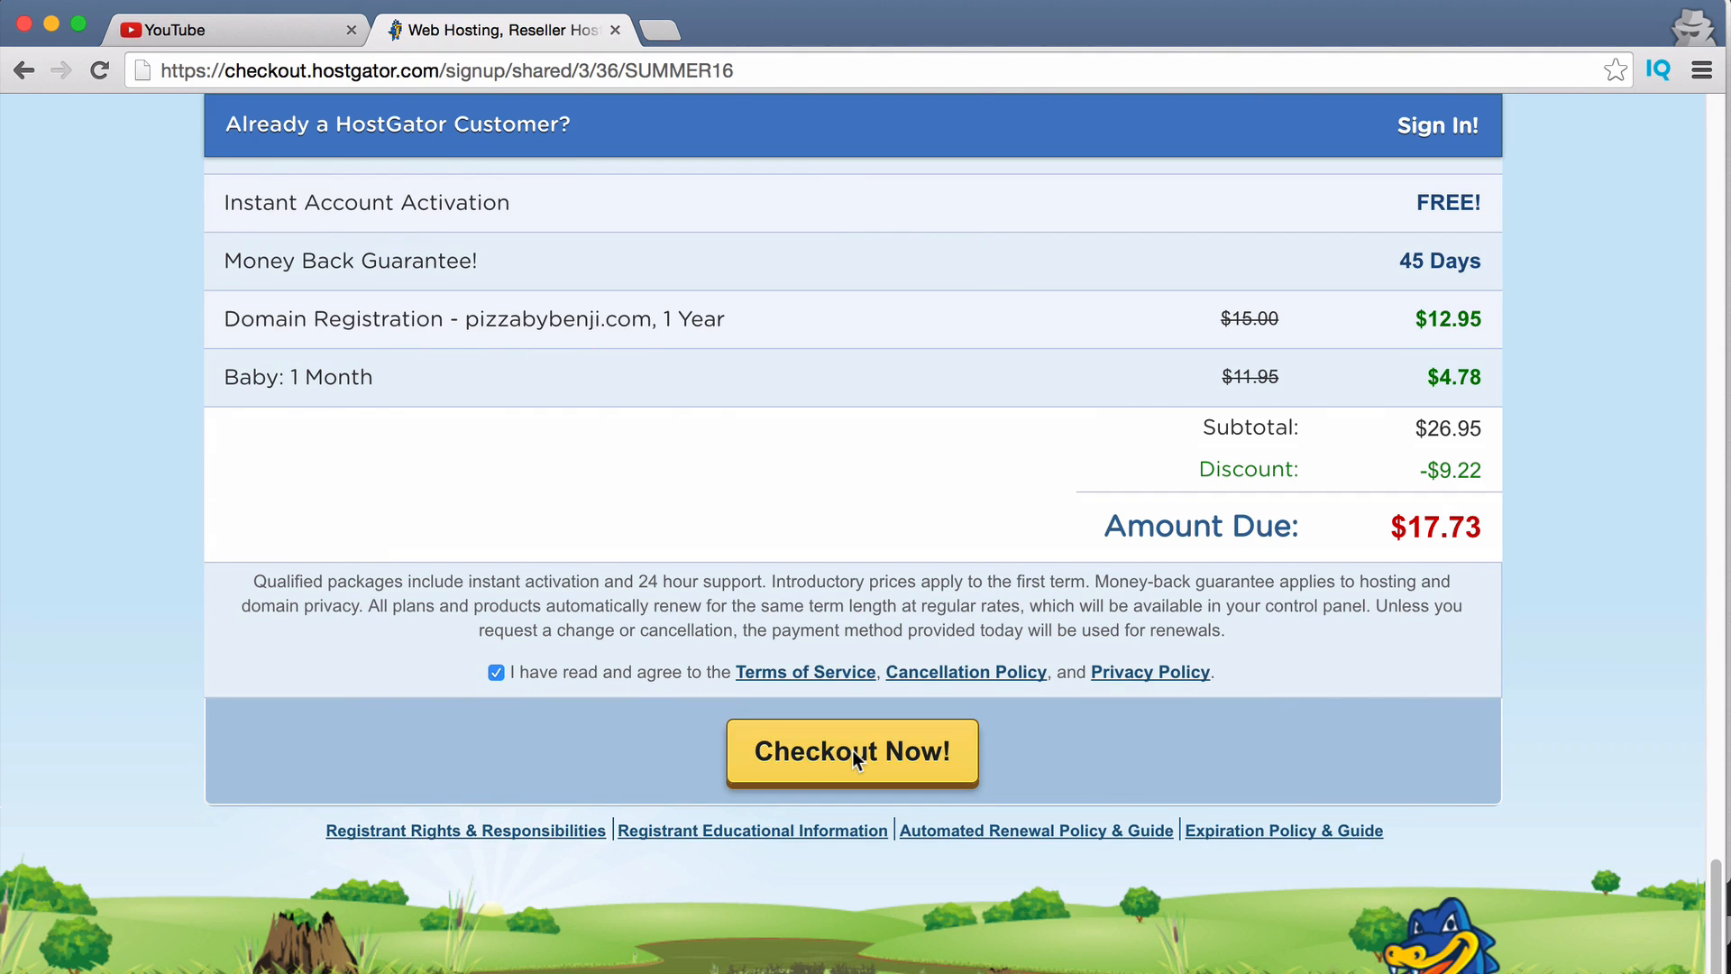
{"action": "left_click", "coordinate": [891, 762]}
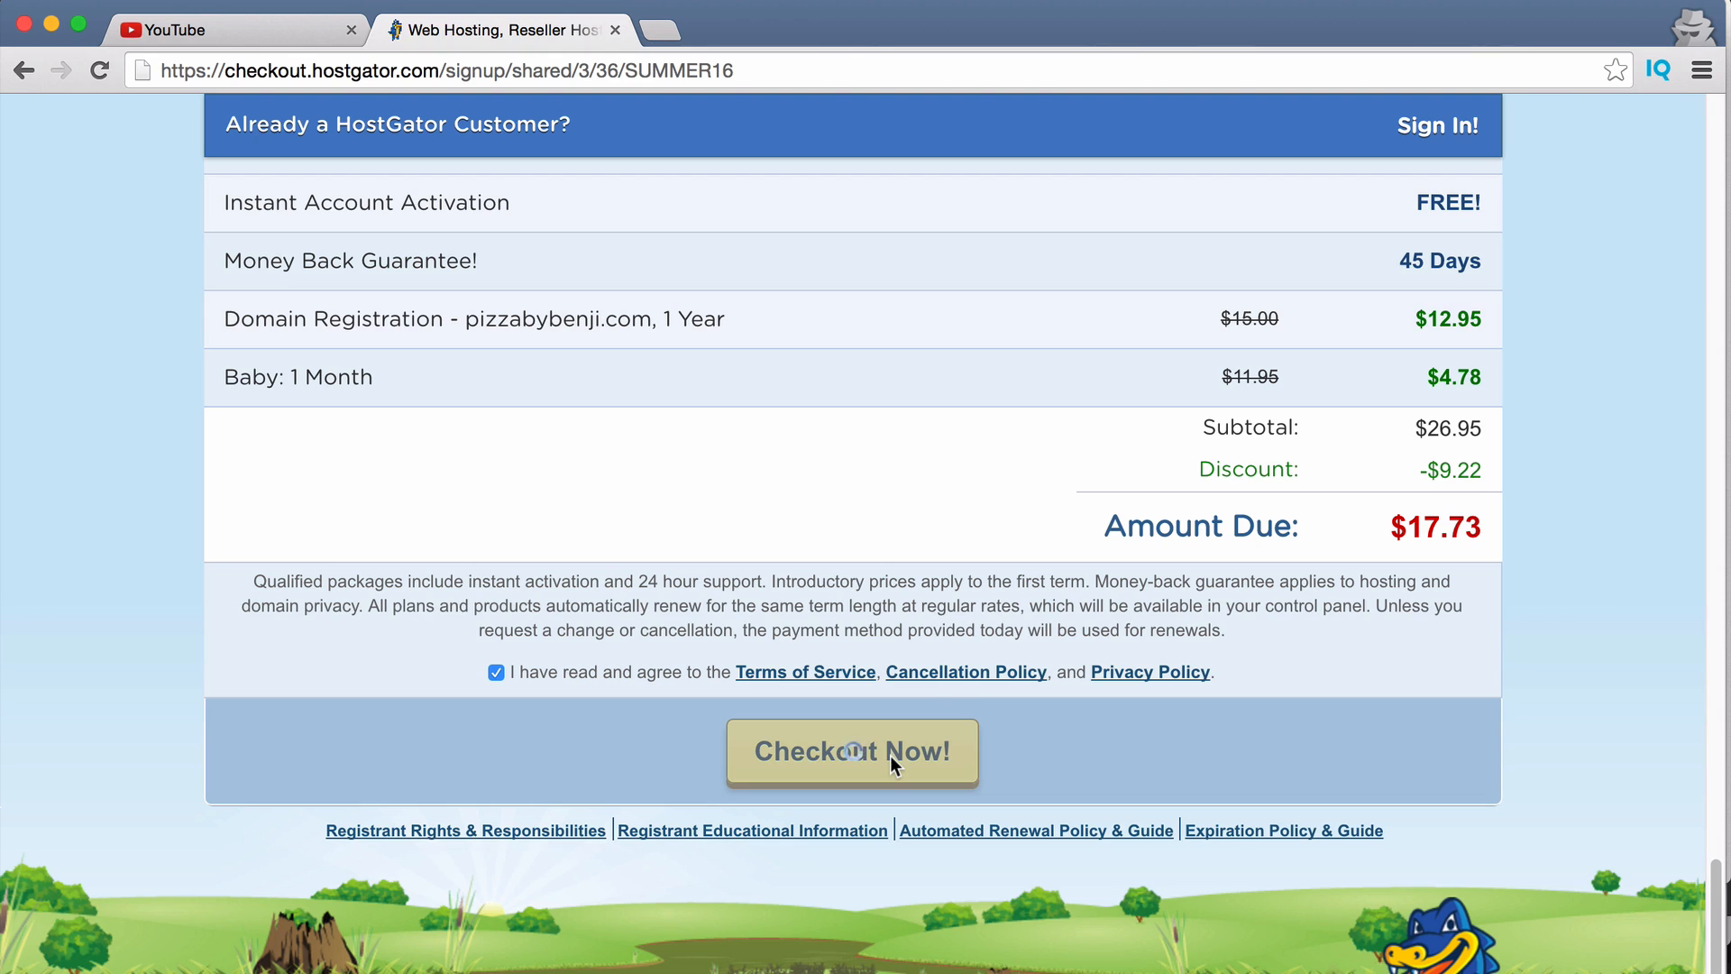
Review the welcome page, then switch to the Gmail inbox with the HostGator emails.
{"action": "scroll", "coordinate": [911, 661], "scroll_direction": "down", "scroll_amount": 3}
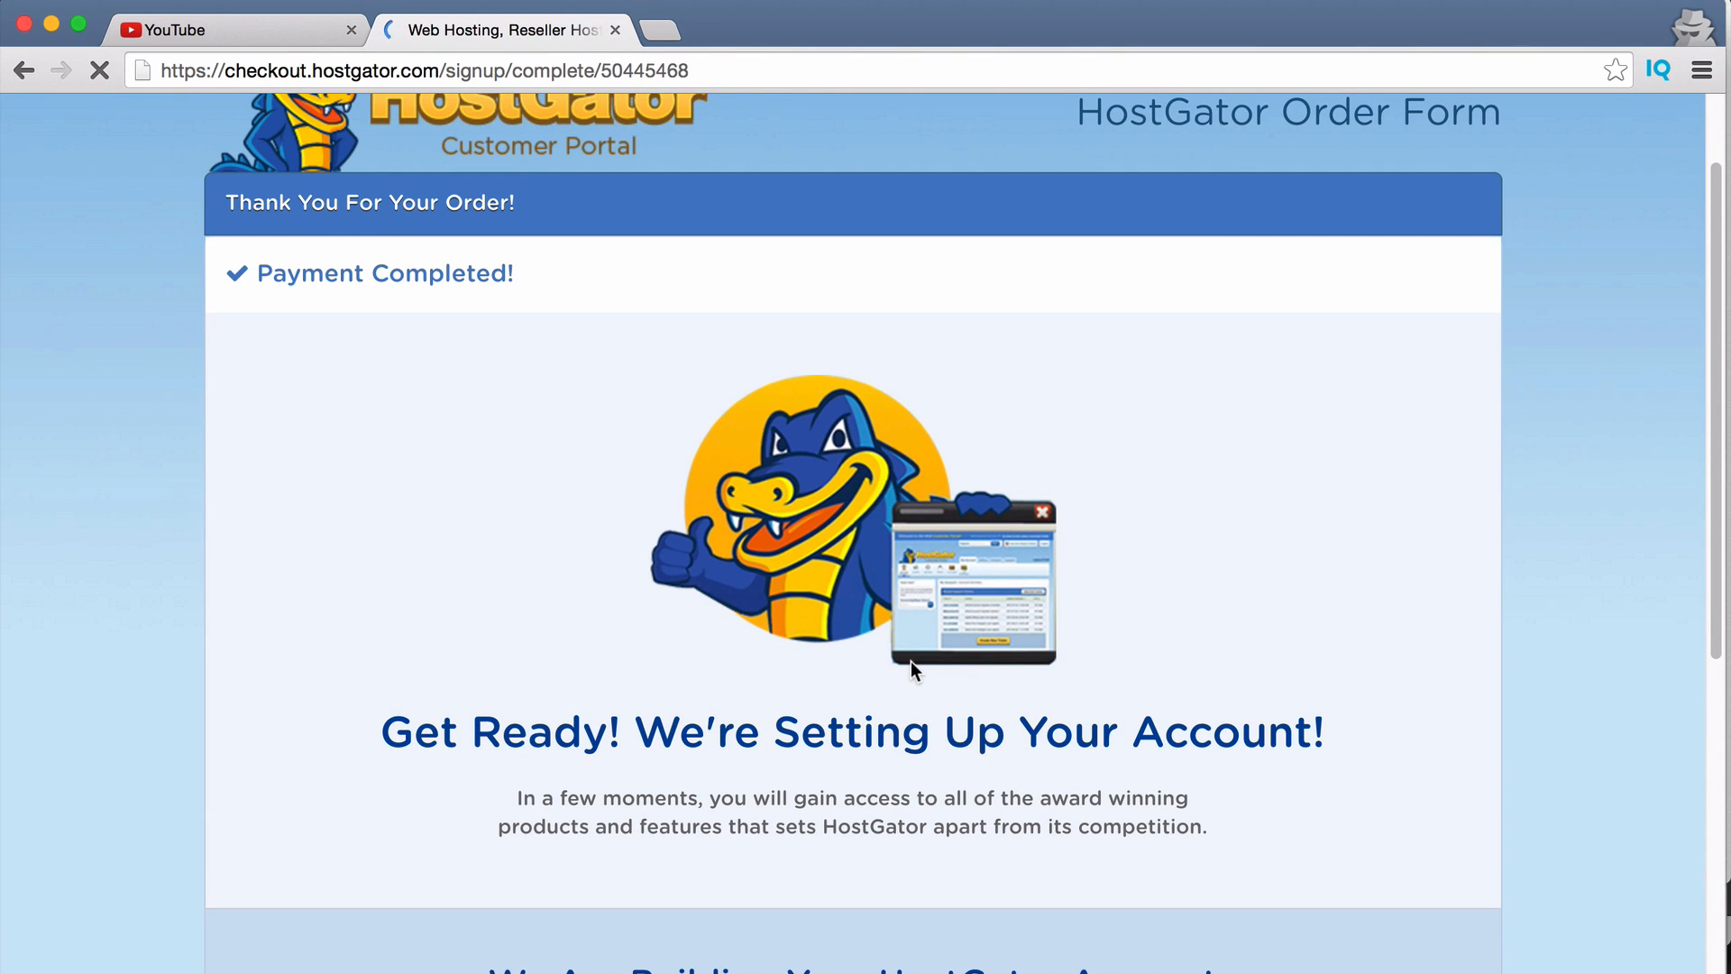
{"action": "scroll", "coordinate": [909, 669], "scroll_direction": "down", "scroll_amount": 5}
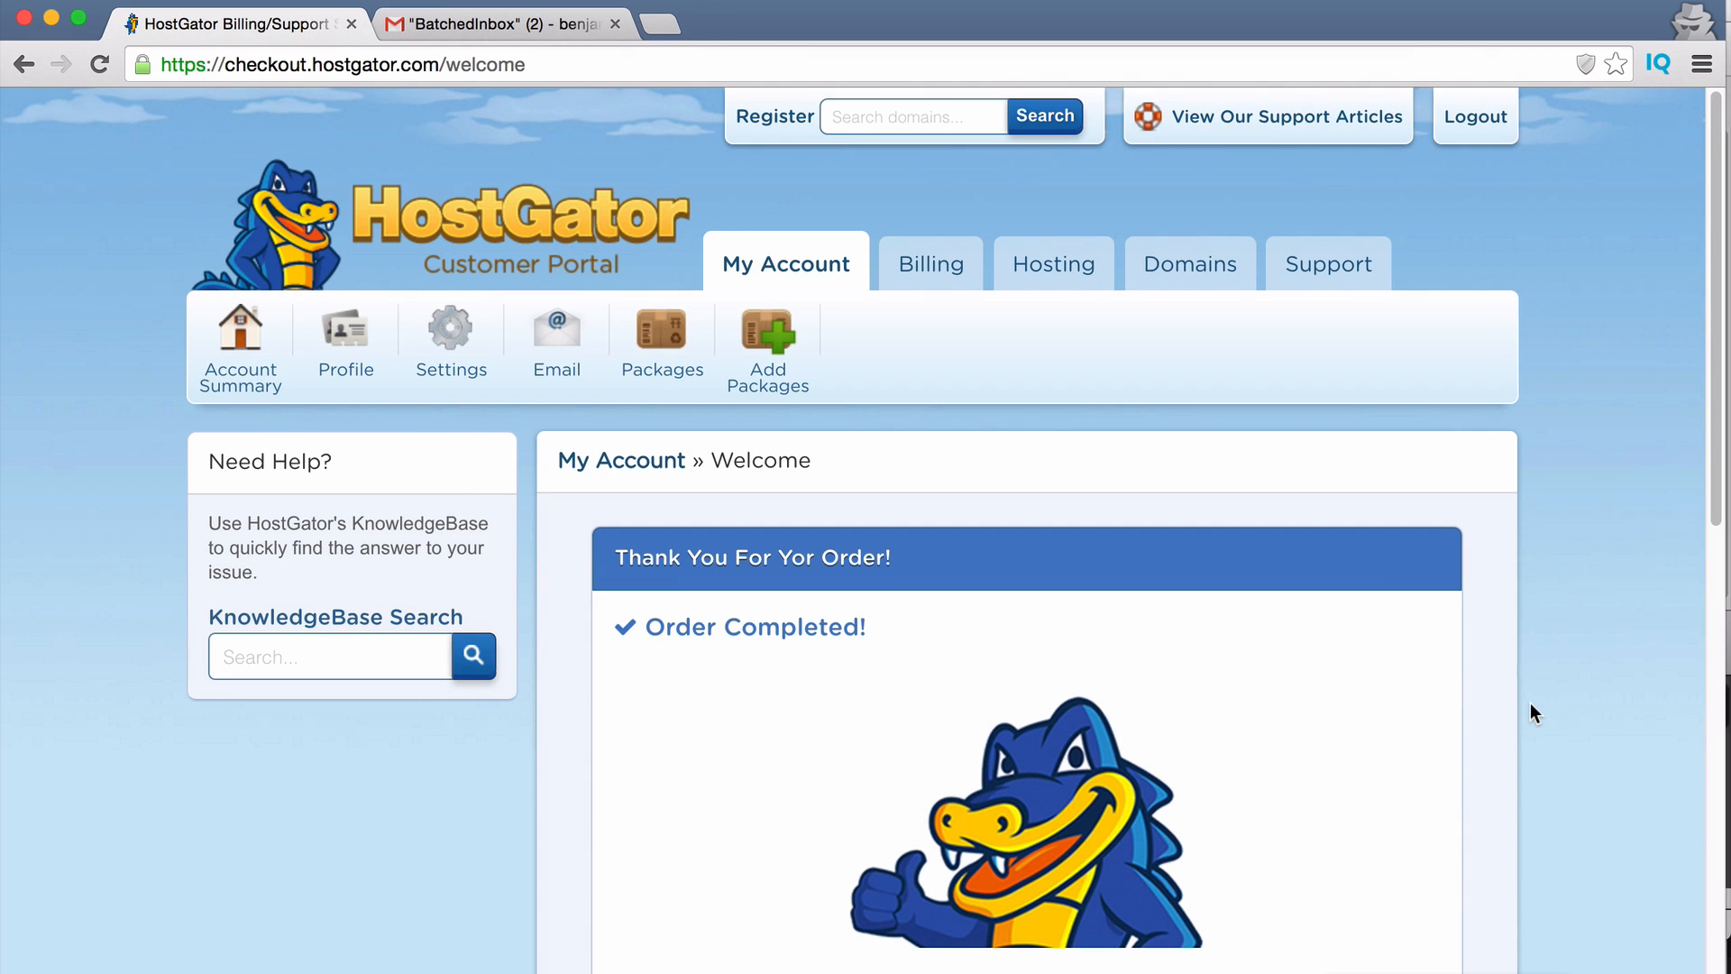
{"action": "scroll", "coordinate": [841, 699], "scroll_direction": "down", "scroll_amount": 5}
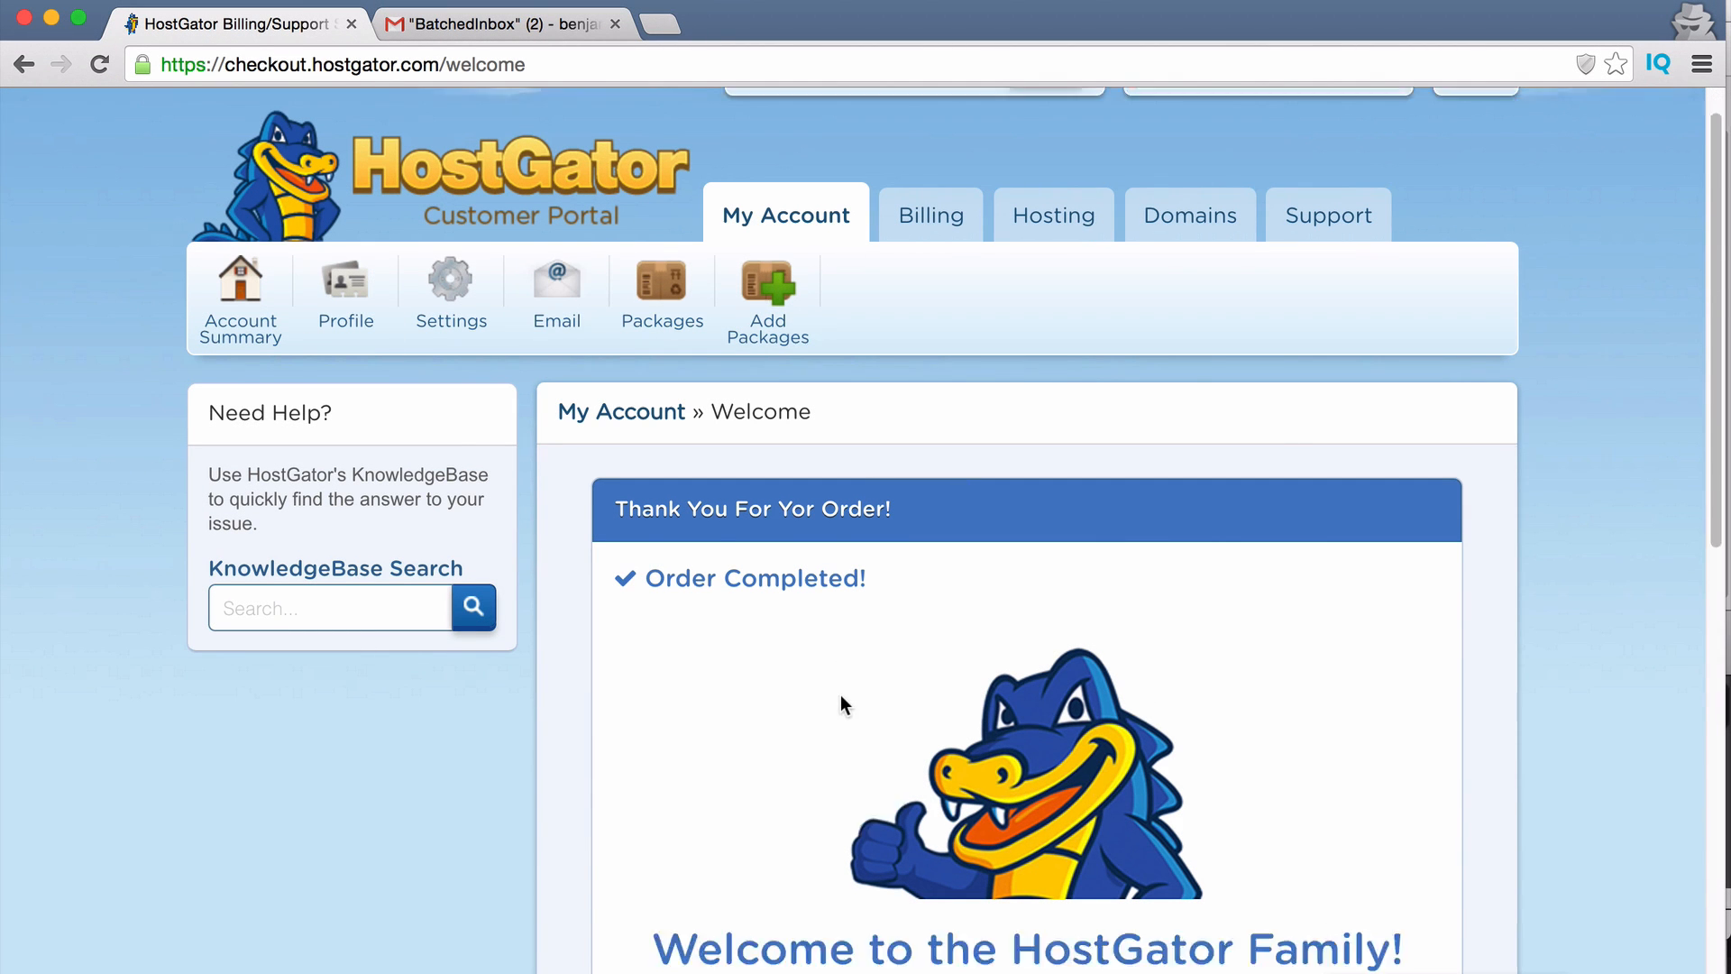
{"action": "scroll", "coordinate": [840, 694], "scroll_direction": "up", "scroll_amount": 5}
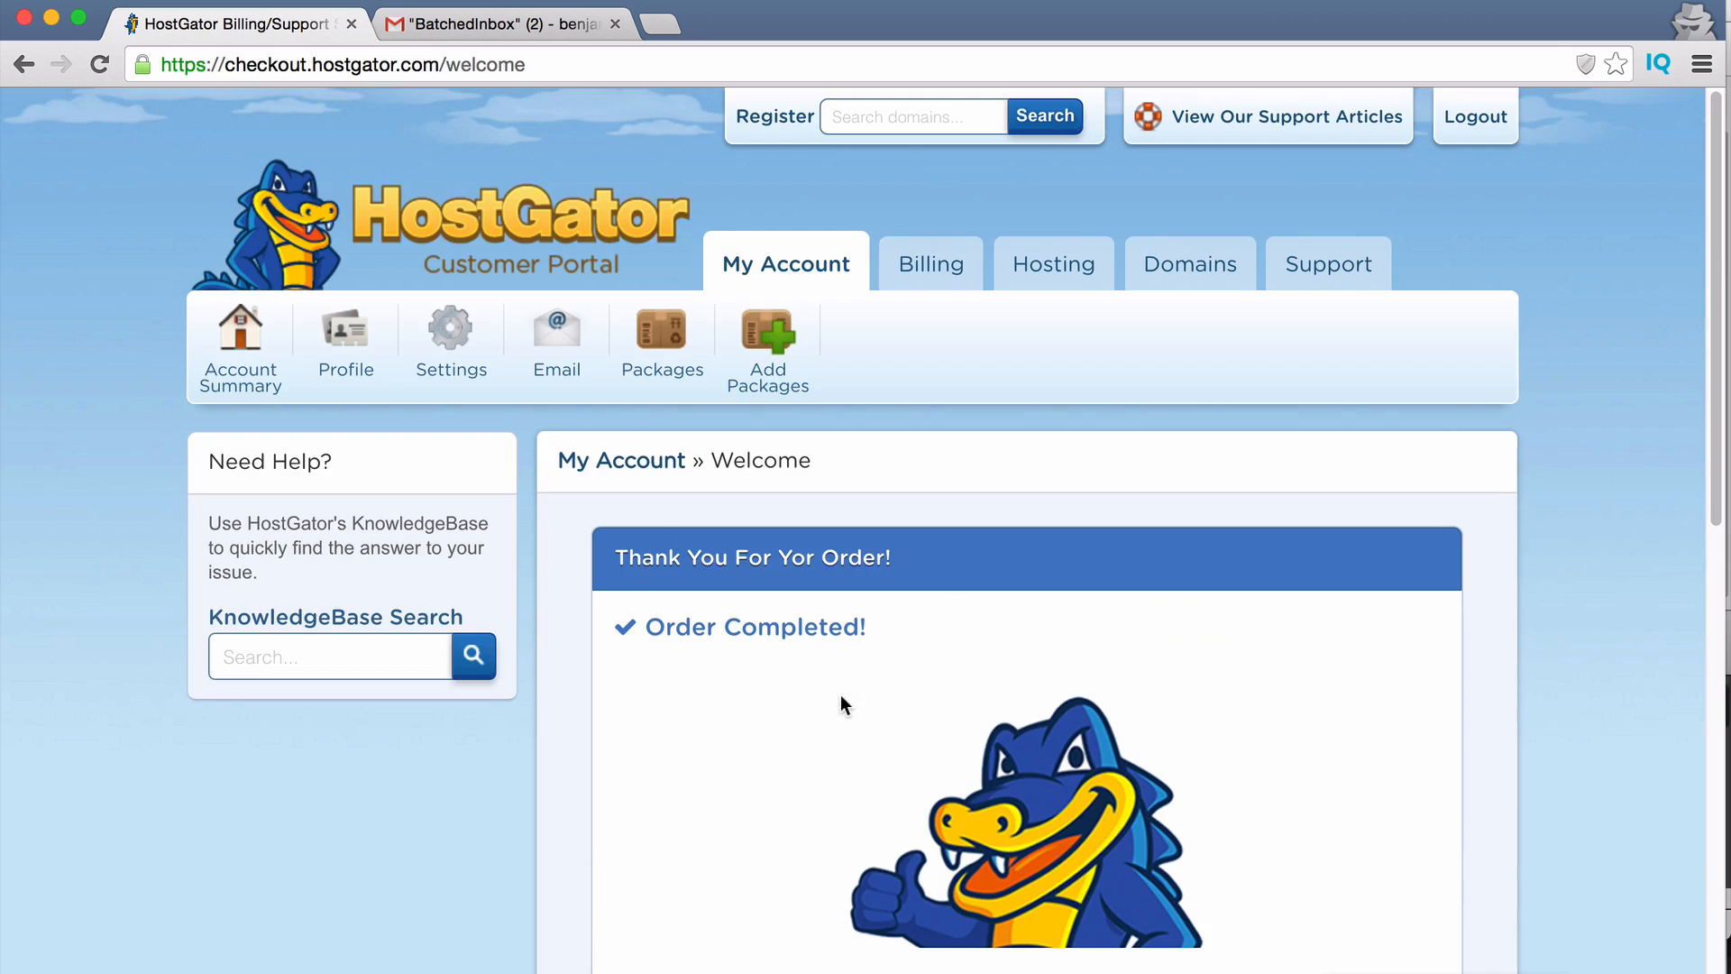
{"action": "left_click", "coordinate": [456, 24]}
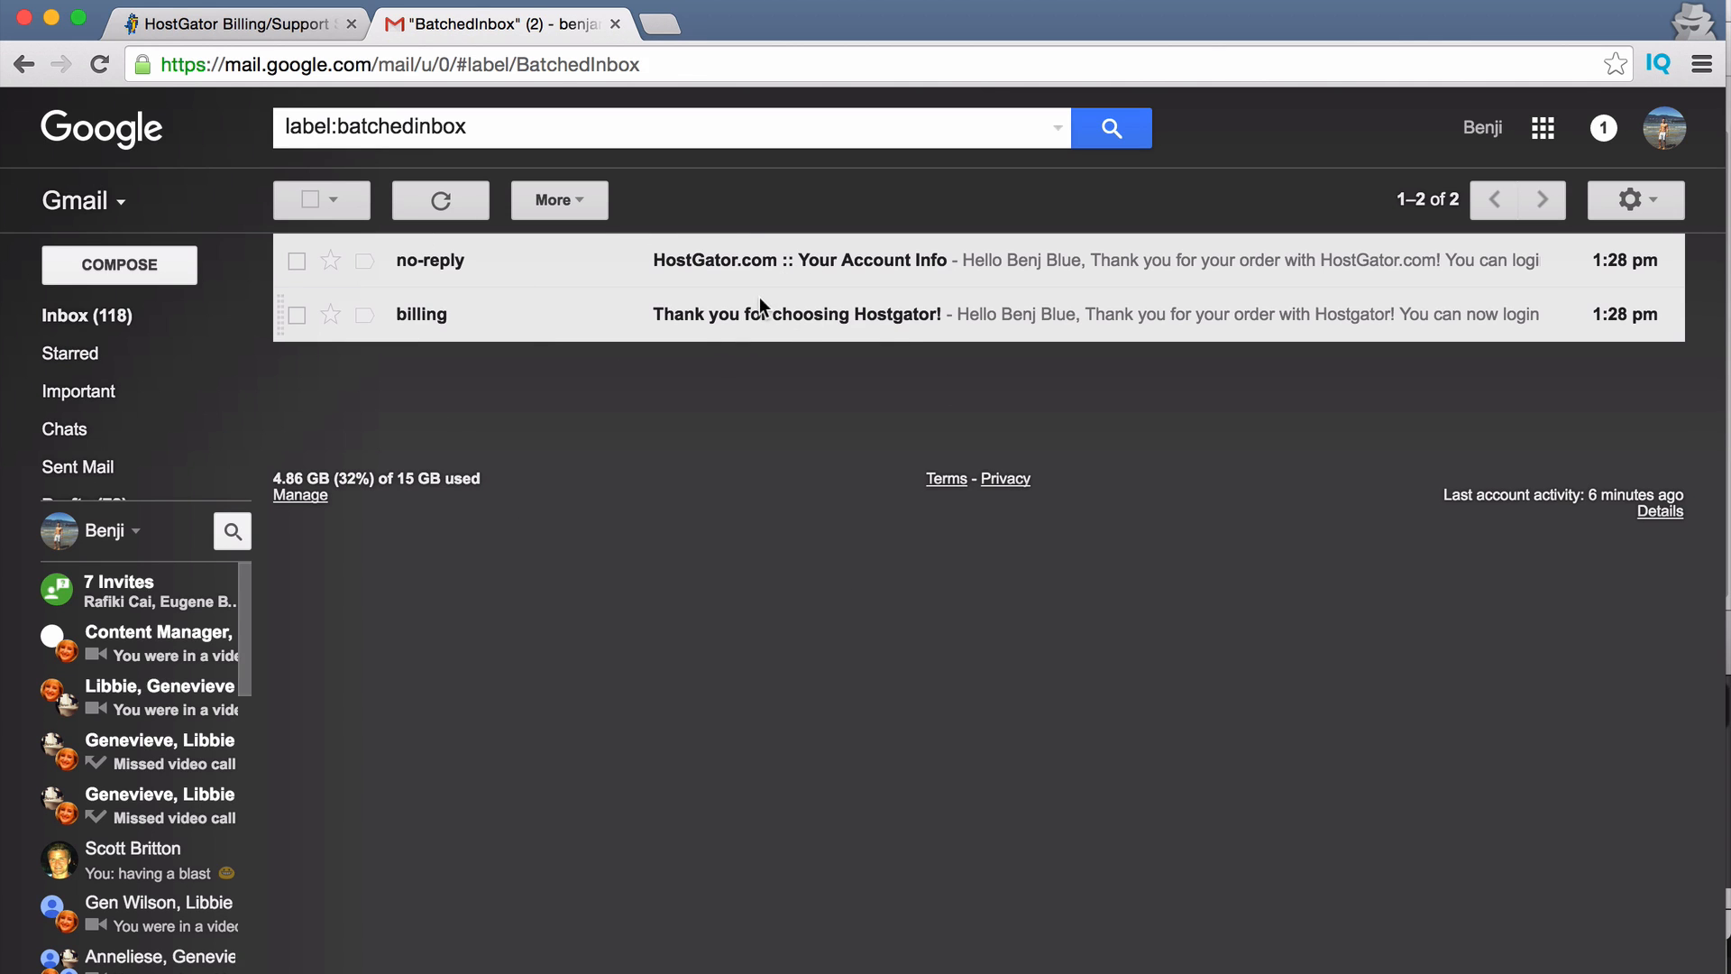
Open the 'HostGator.com :: Your Account Info' email from no-reply.
{"action": "left_click", "coordinate": [479, 262]}
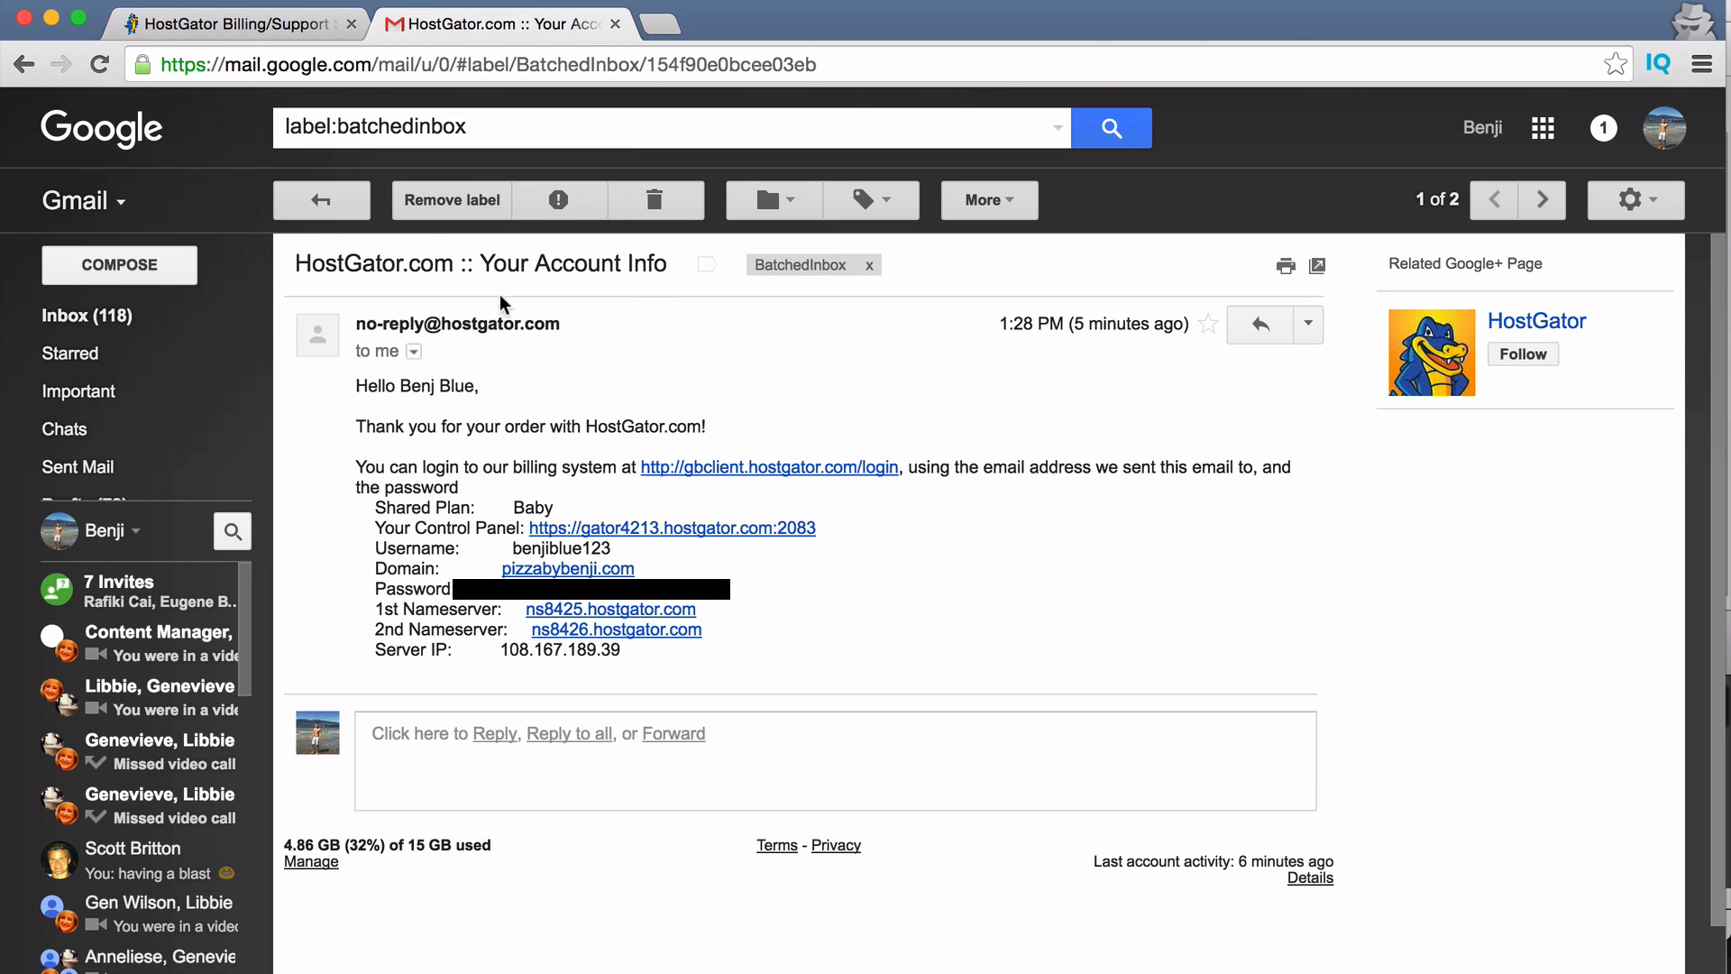
{"action": "left_click", "coordinate": [659, 273]}
Open the email's Your Control Panel link in a new tab.
{"action": "left_click", "coordinate": [603, 526], "text": "super"}
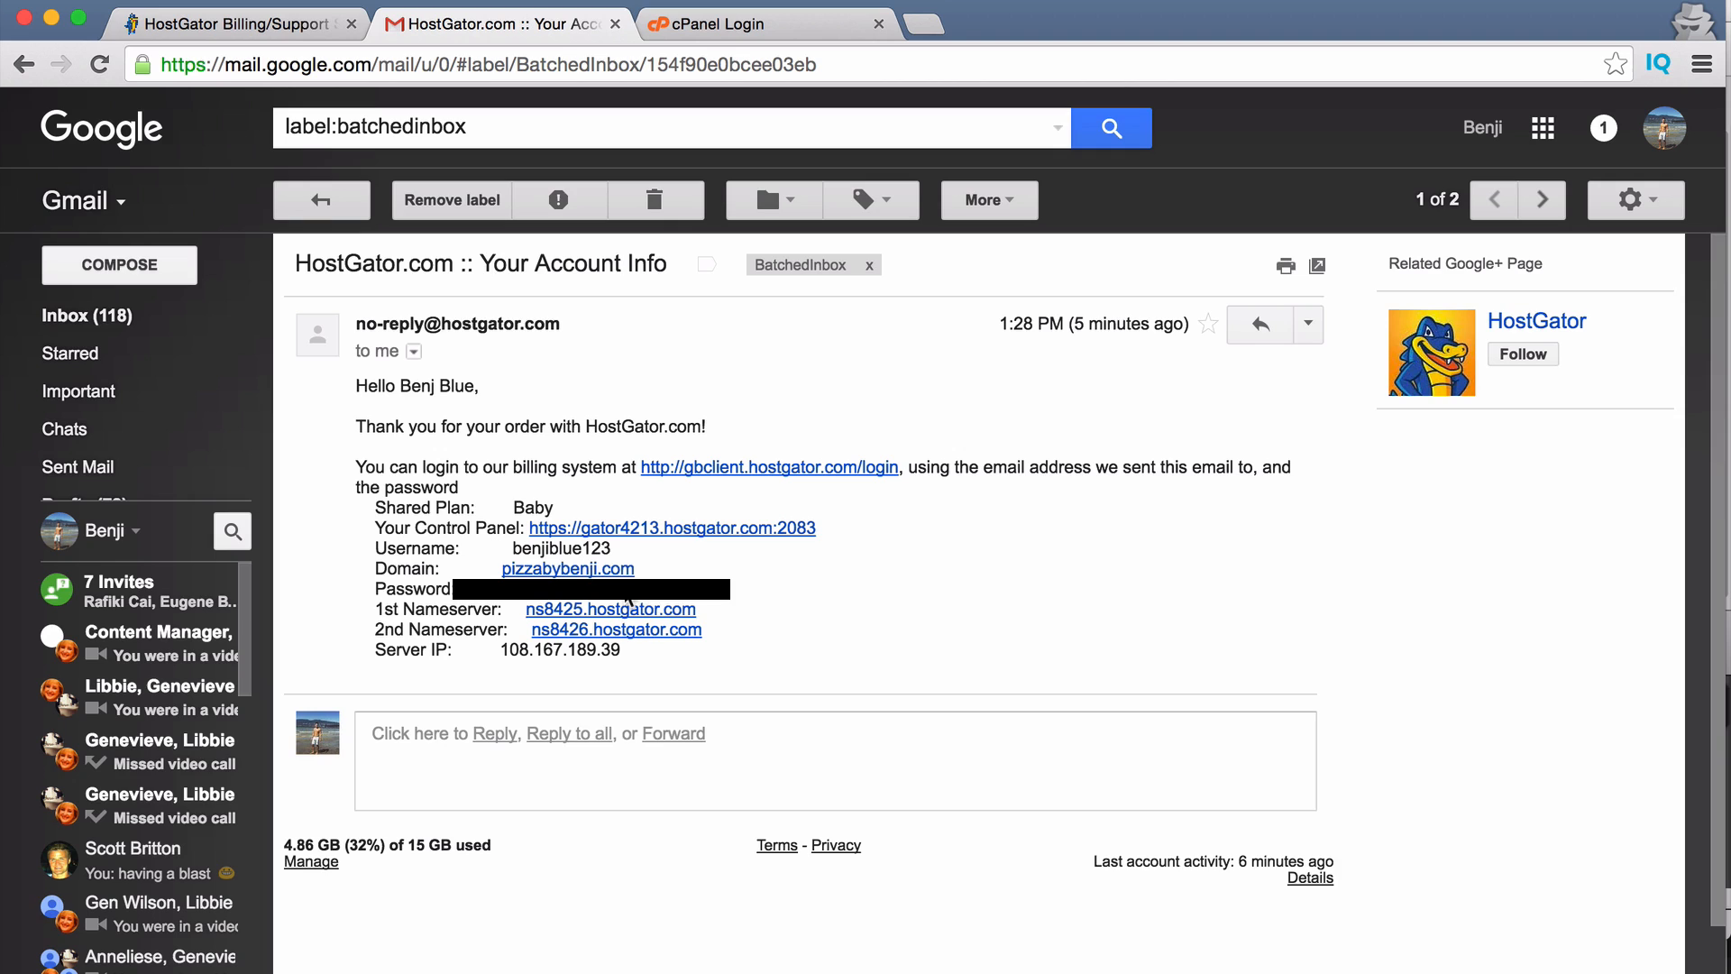
Log in to cPanel with the new account's username and the saved password.
{"action": "key", "text": "ctrl+Tab"}
{"action": "left_click", "coordinate": [793, 456]}
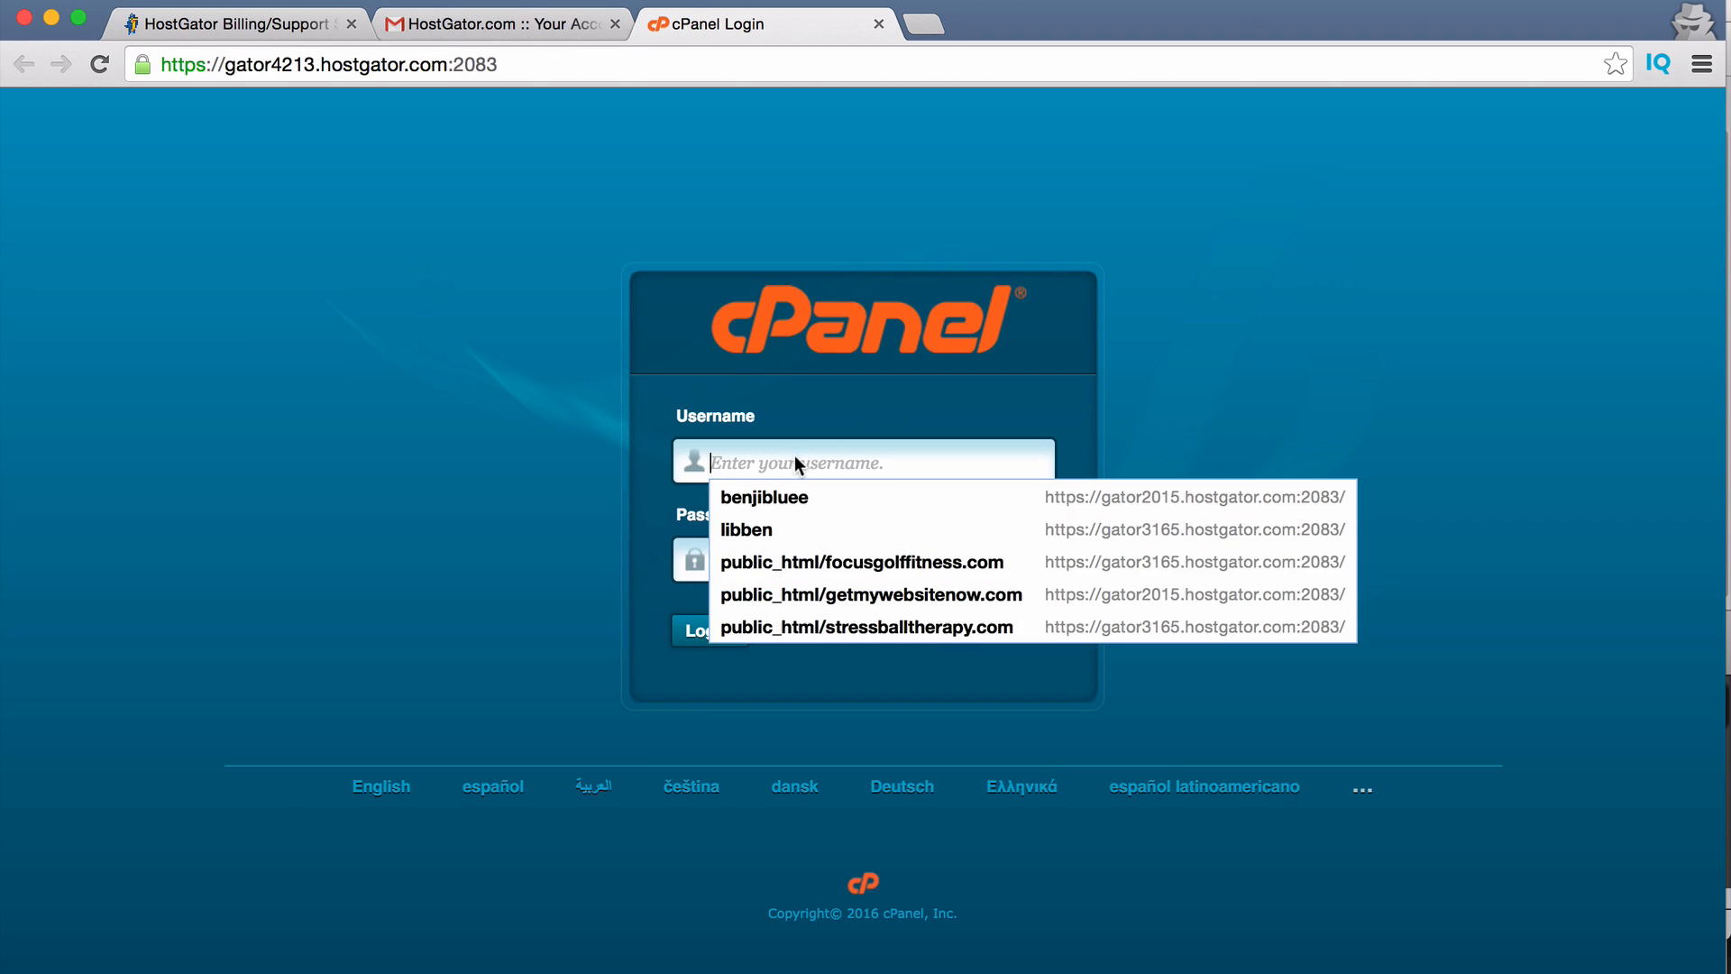
{"action": "type", "text": "benj"}
{"action": "key", "text": "Down"}
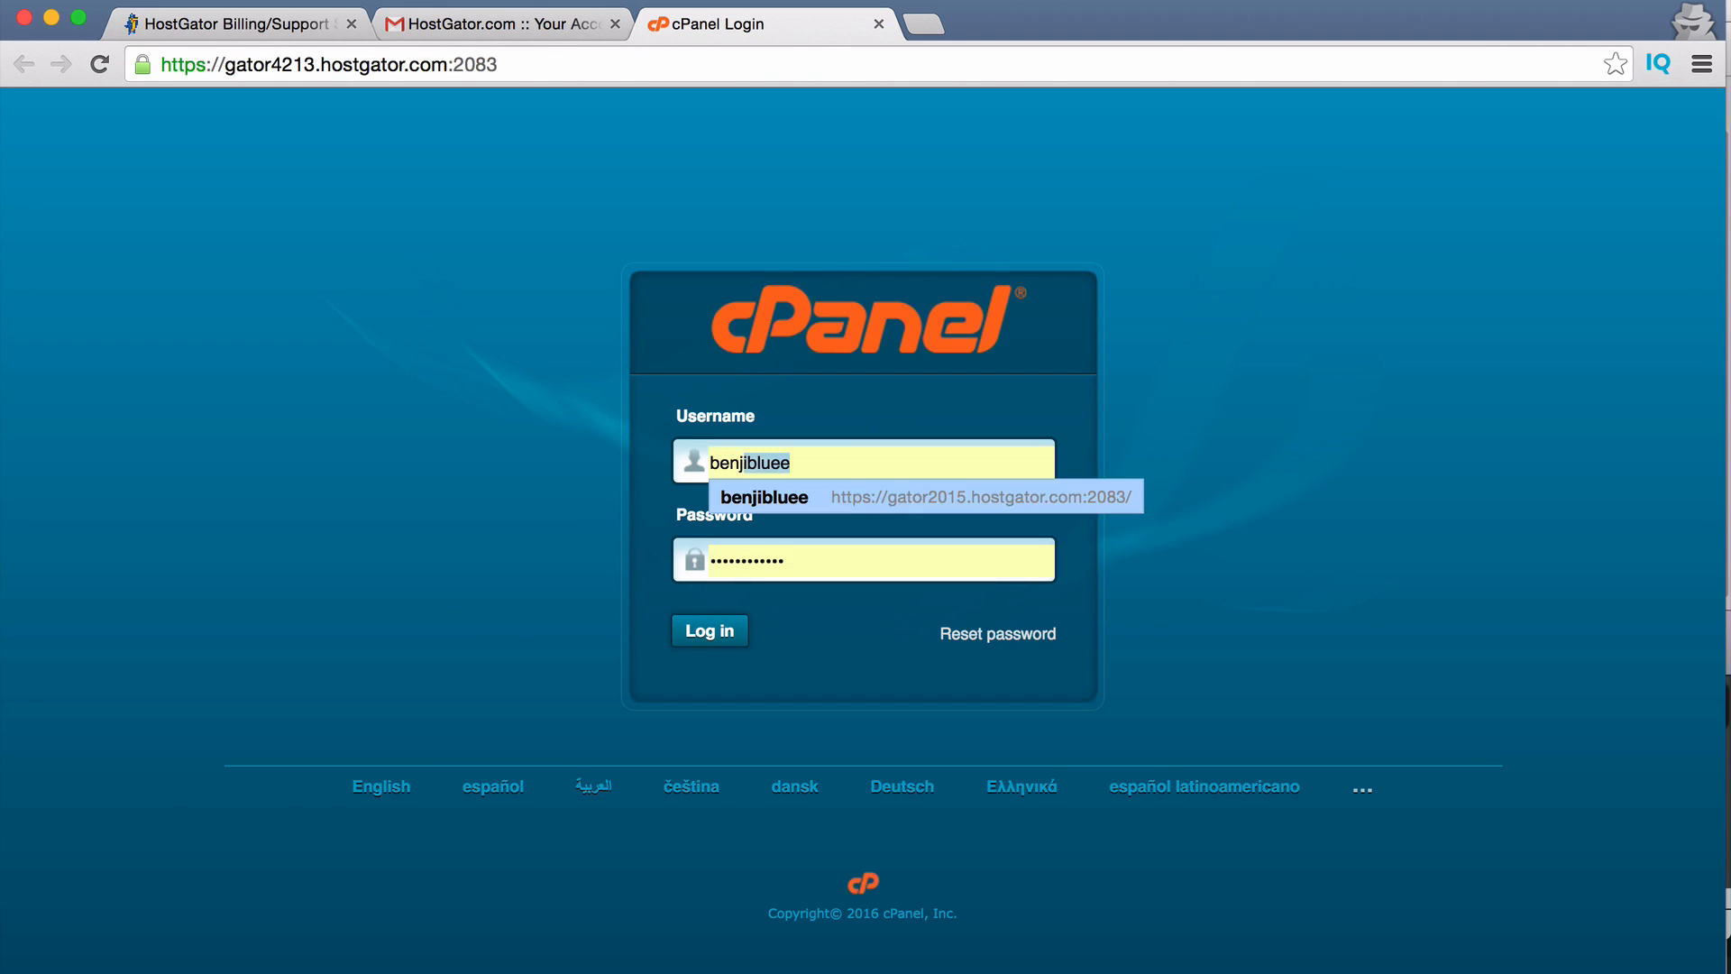
{"action": "key", "text": "BackSpace"}
{"action": "key", "text": "Down"}
{"action": "key", "text": "Right"}
{"action": "key", "text": "BackSpace"}
{"action": "type", "text": "123"}
{"action": "key", "text": "Tab"}
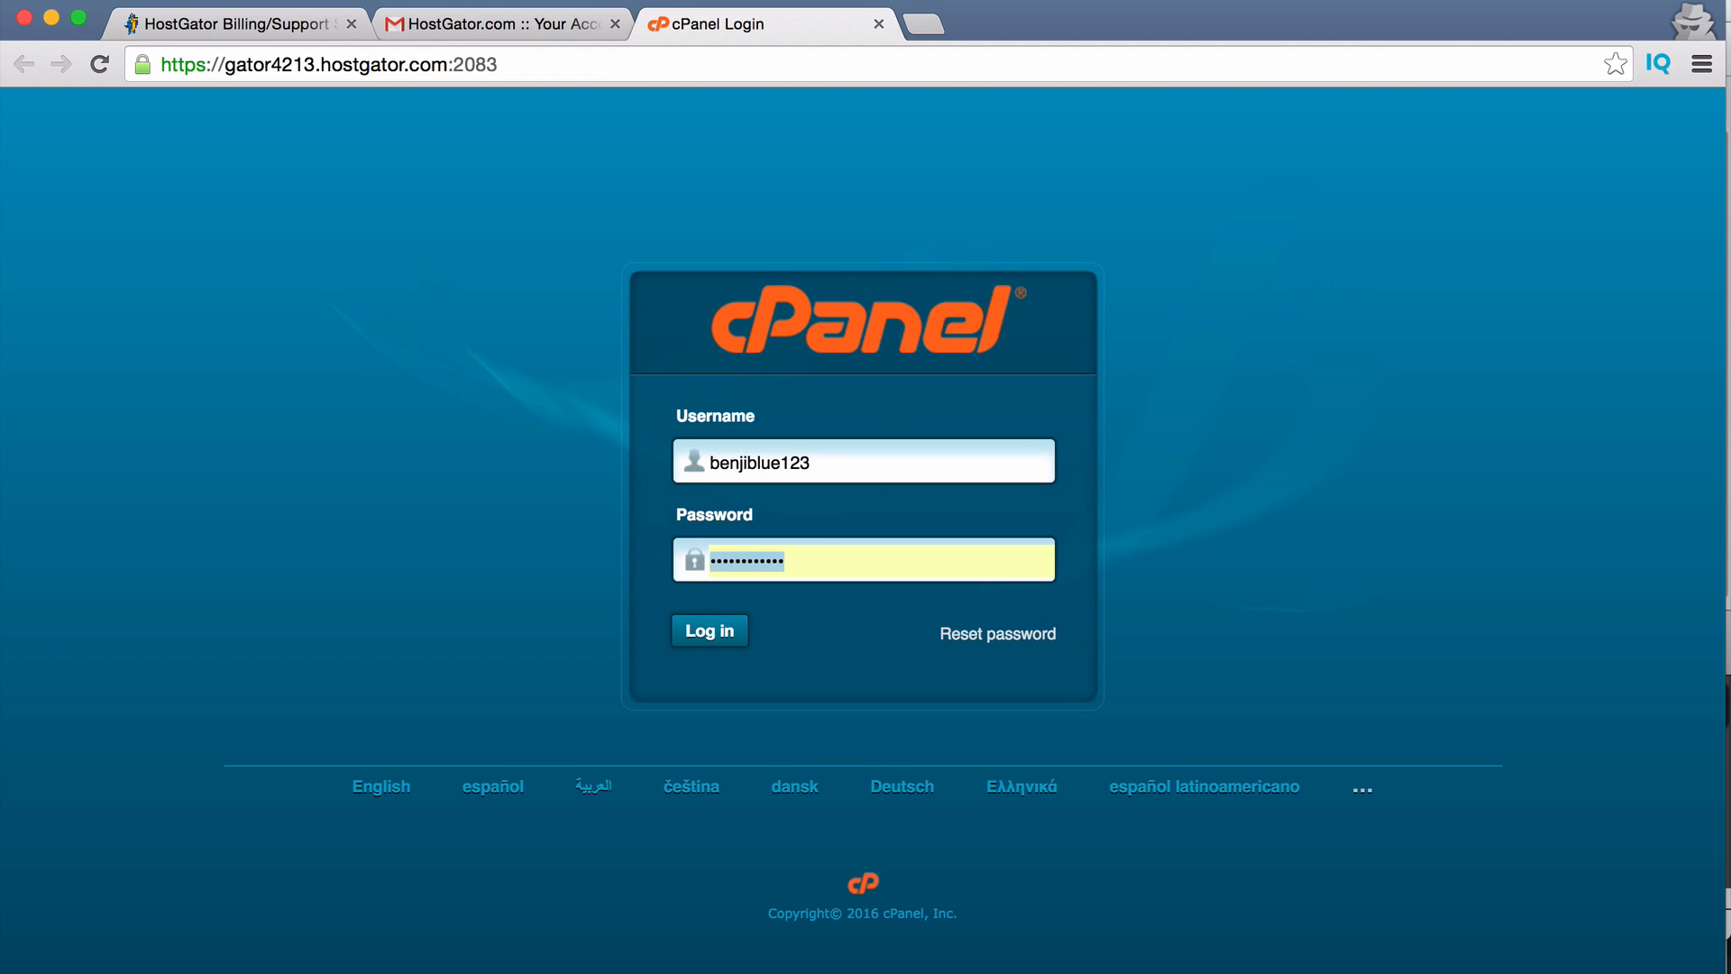
{"action": "left_click", "coordinate": [831, 577]}
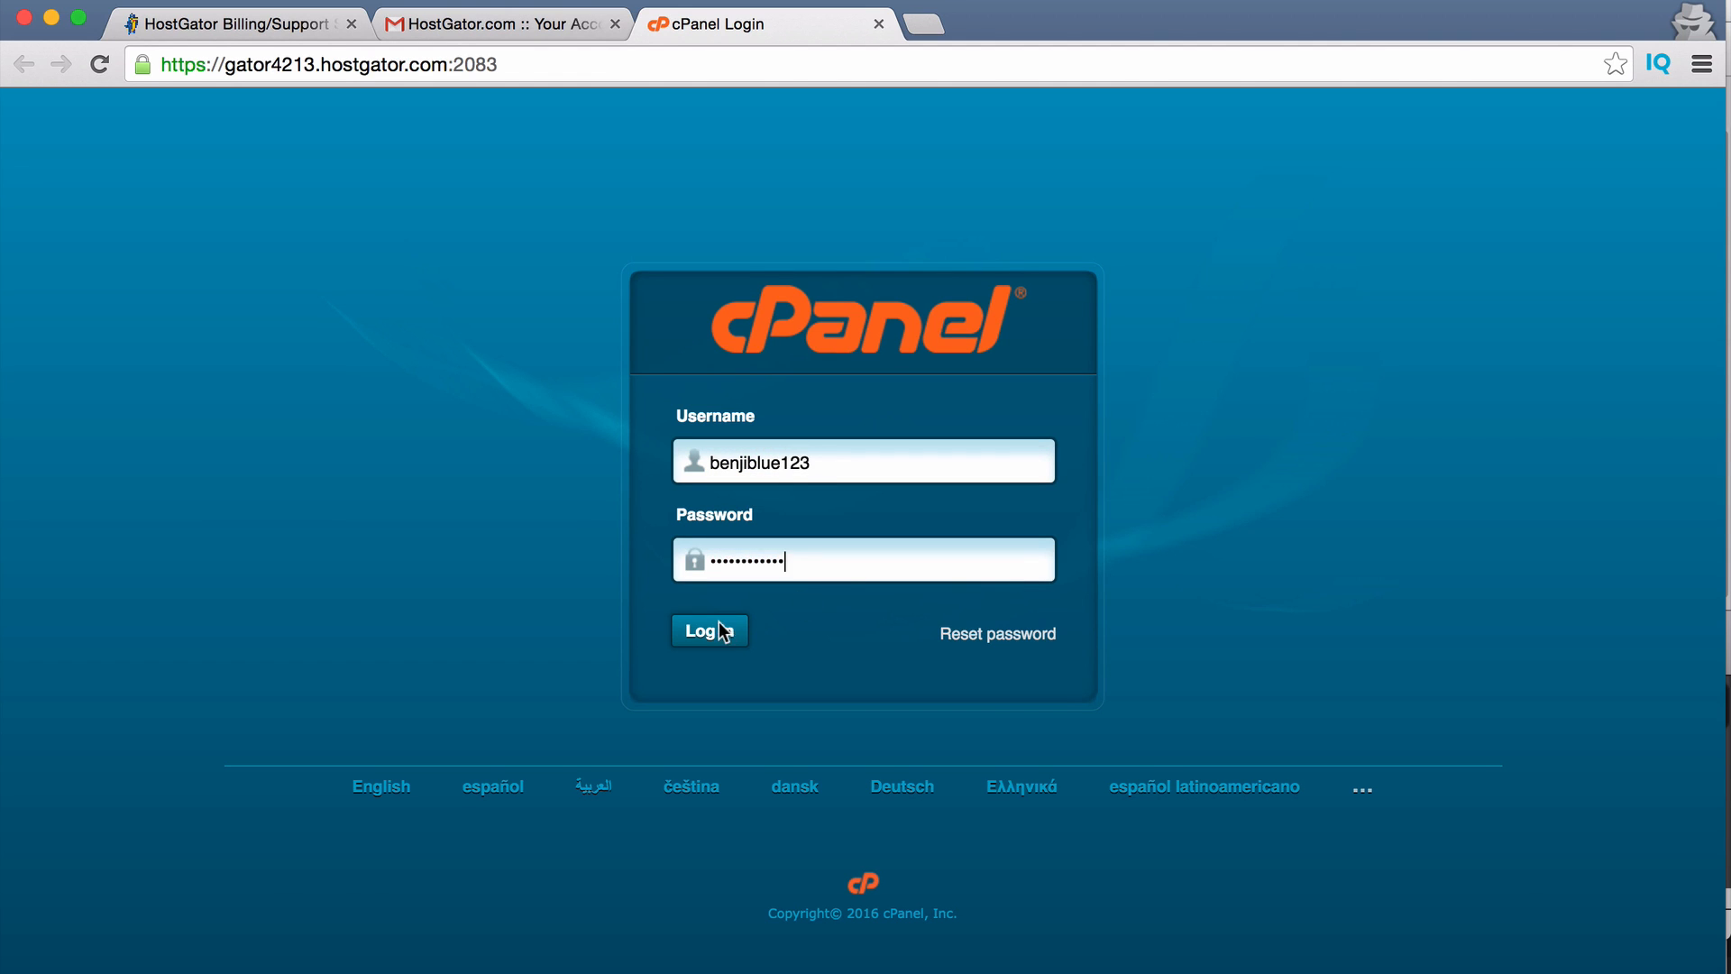
{"action": "left_click", "coordinate": [722, 630]}
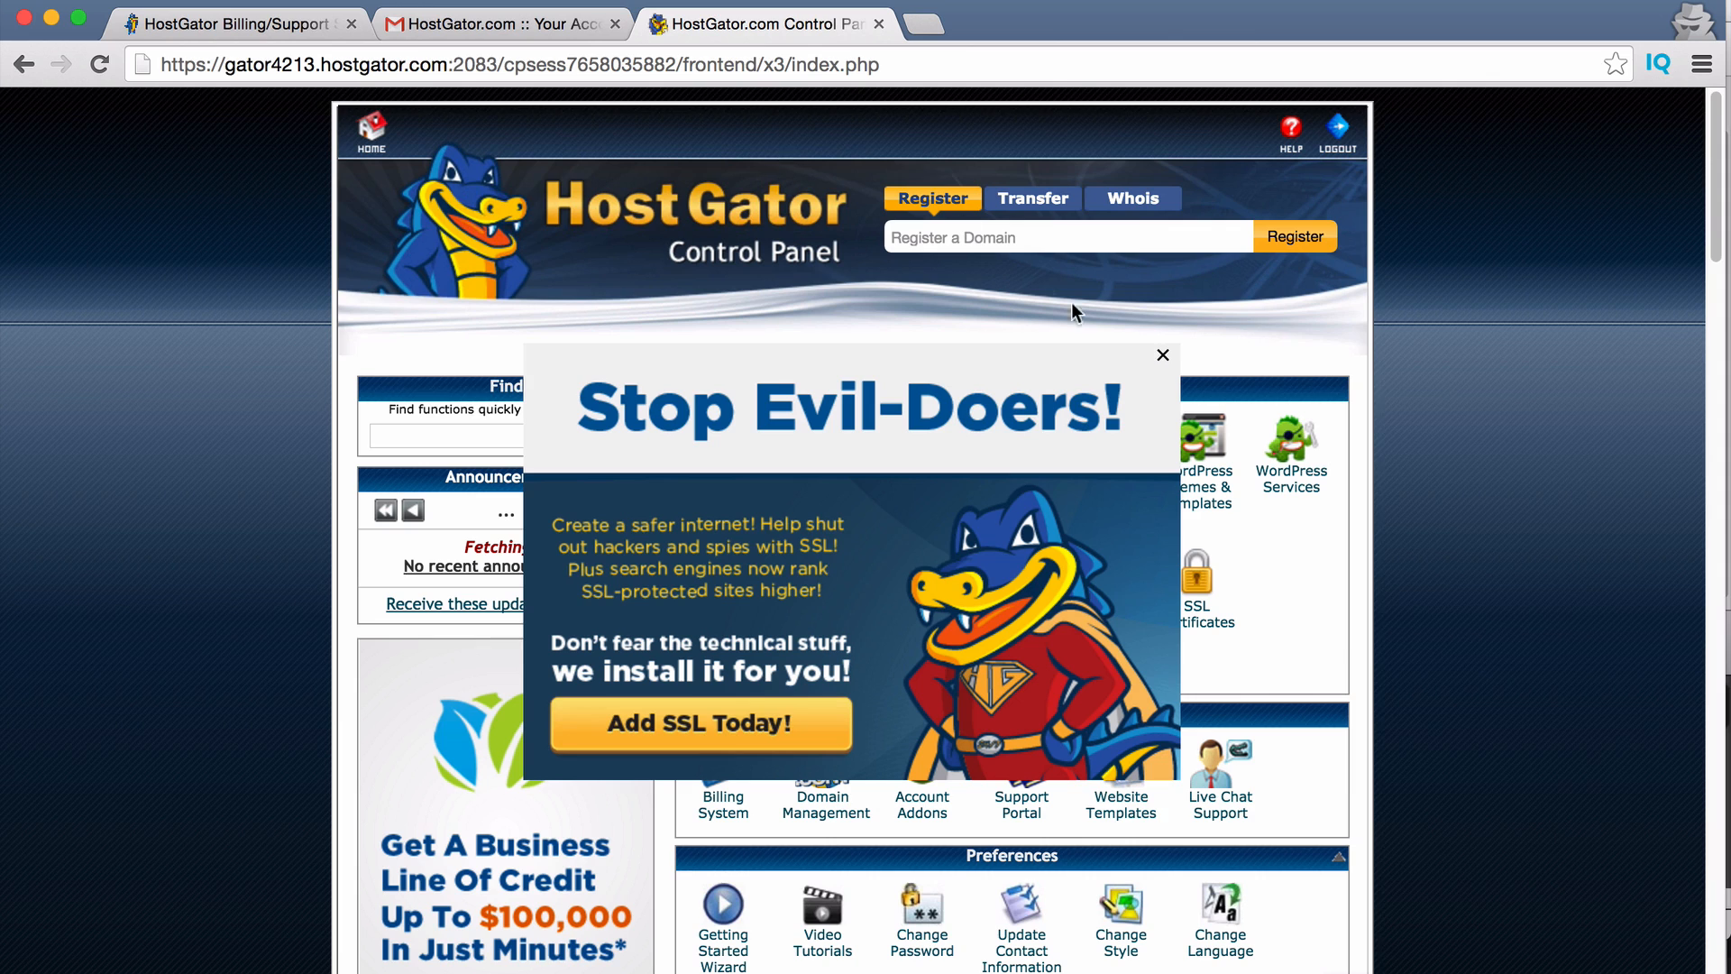
Close the SSL ad and welcome dialog, then launch QuickInstall under Software and Services.
{"action": "left_click", "coordinate": [1163, 356]}
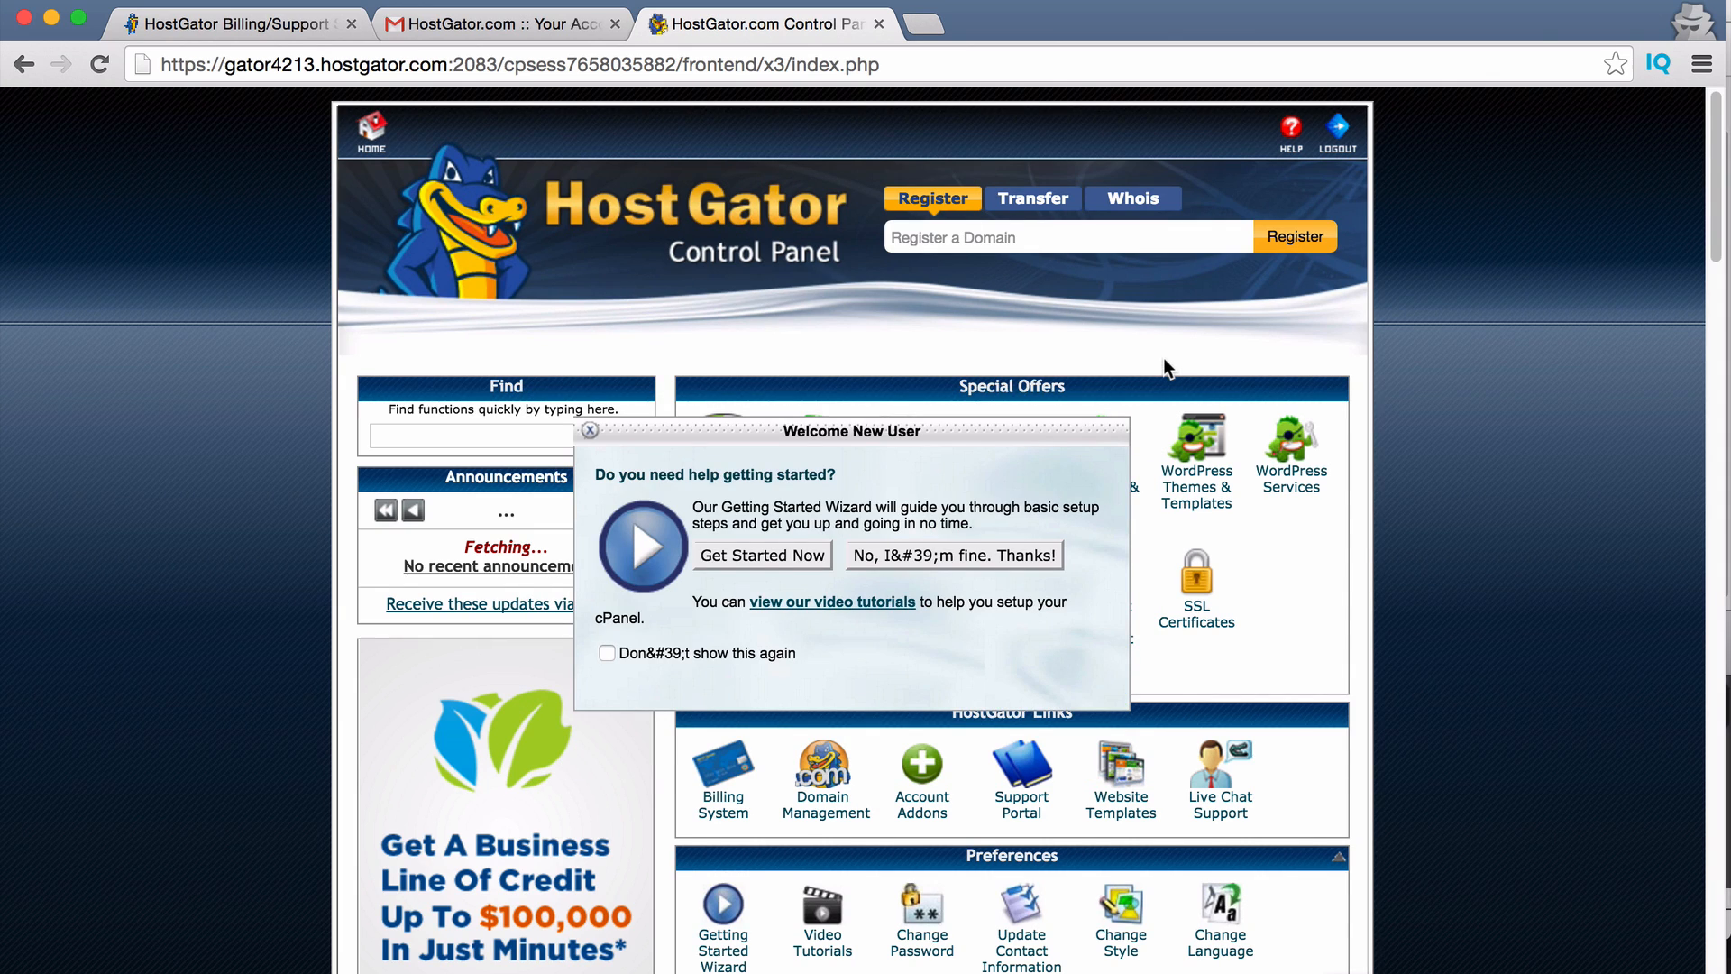
{"action": "left_click", "coordinate": [590, 430]}
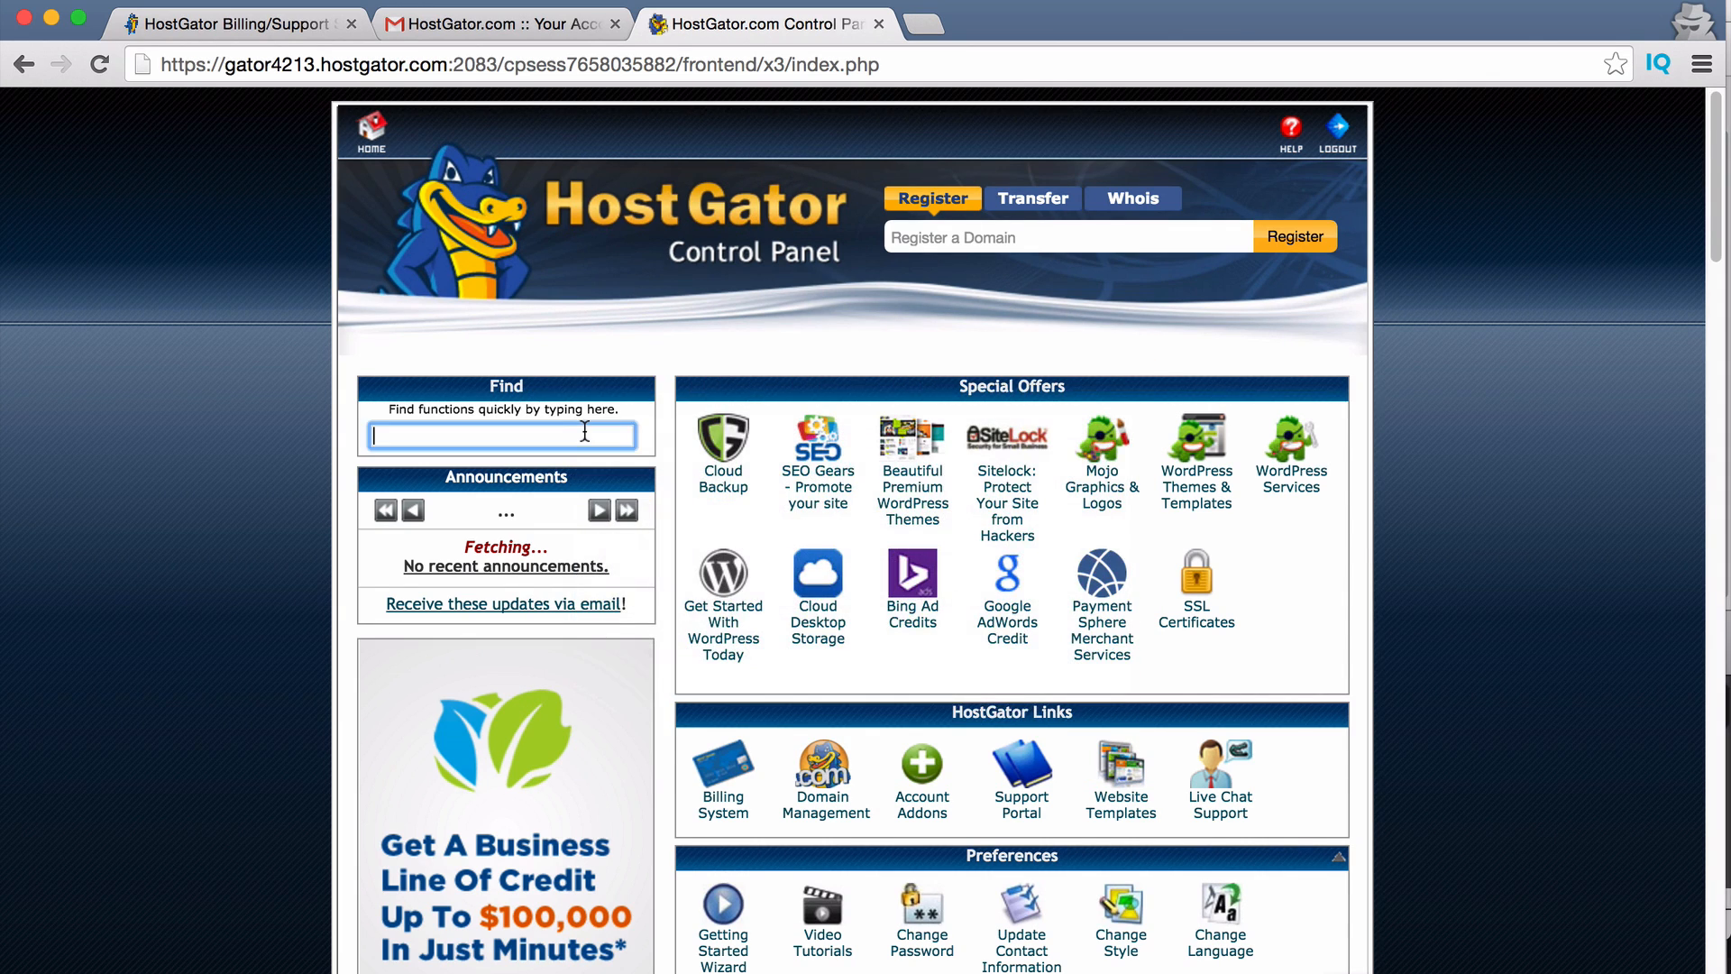
{"action": "scroll", "coordinate": [1124, 555], "scroll_direction": "down", "scroll_amount": 5}
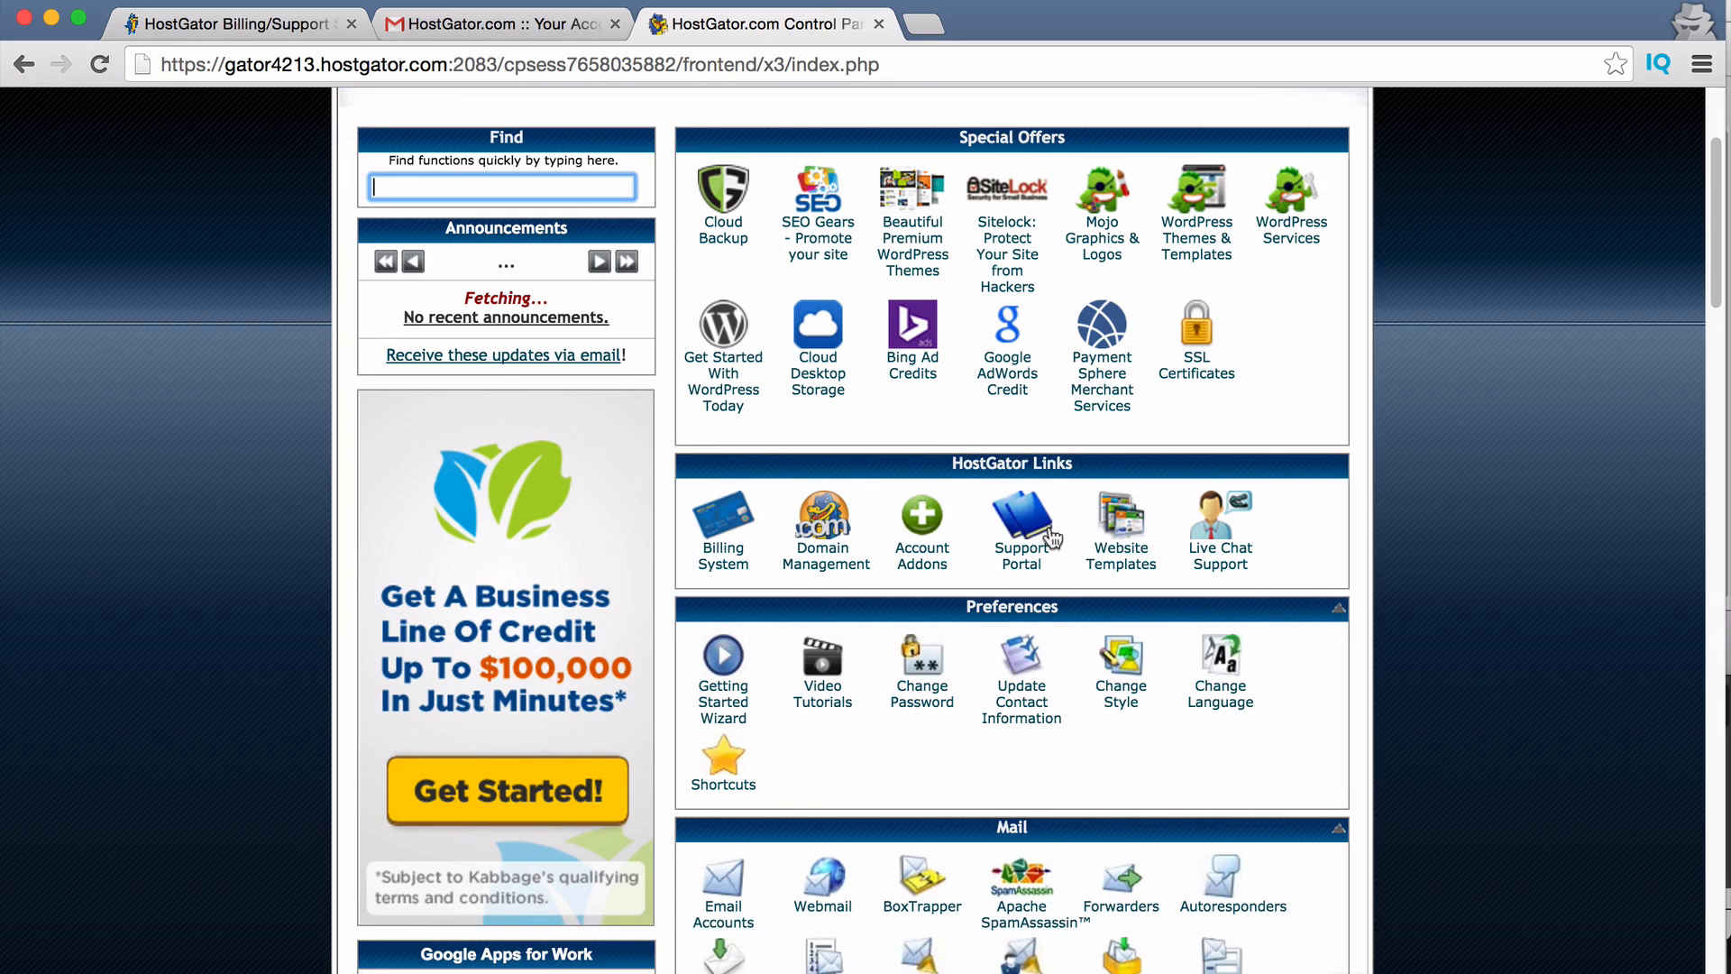
{"action": "scroll", "coordinate": [1046, 532], "scroll_direction": "down", "scroll_amount": 6}
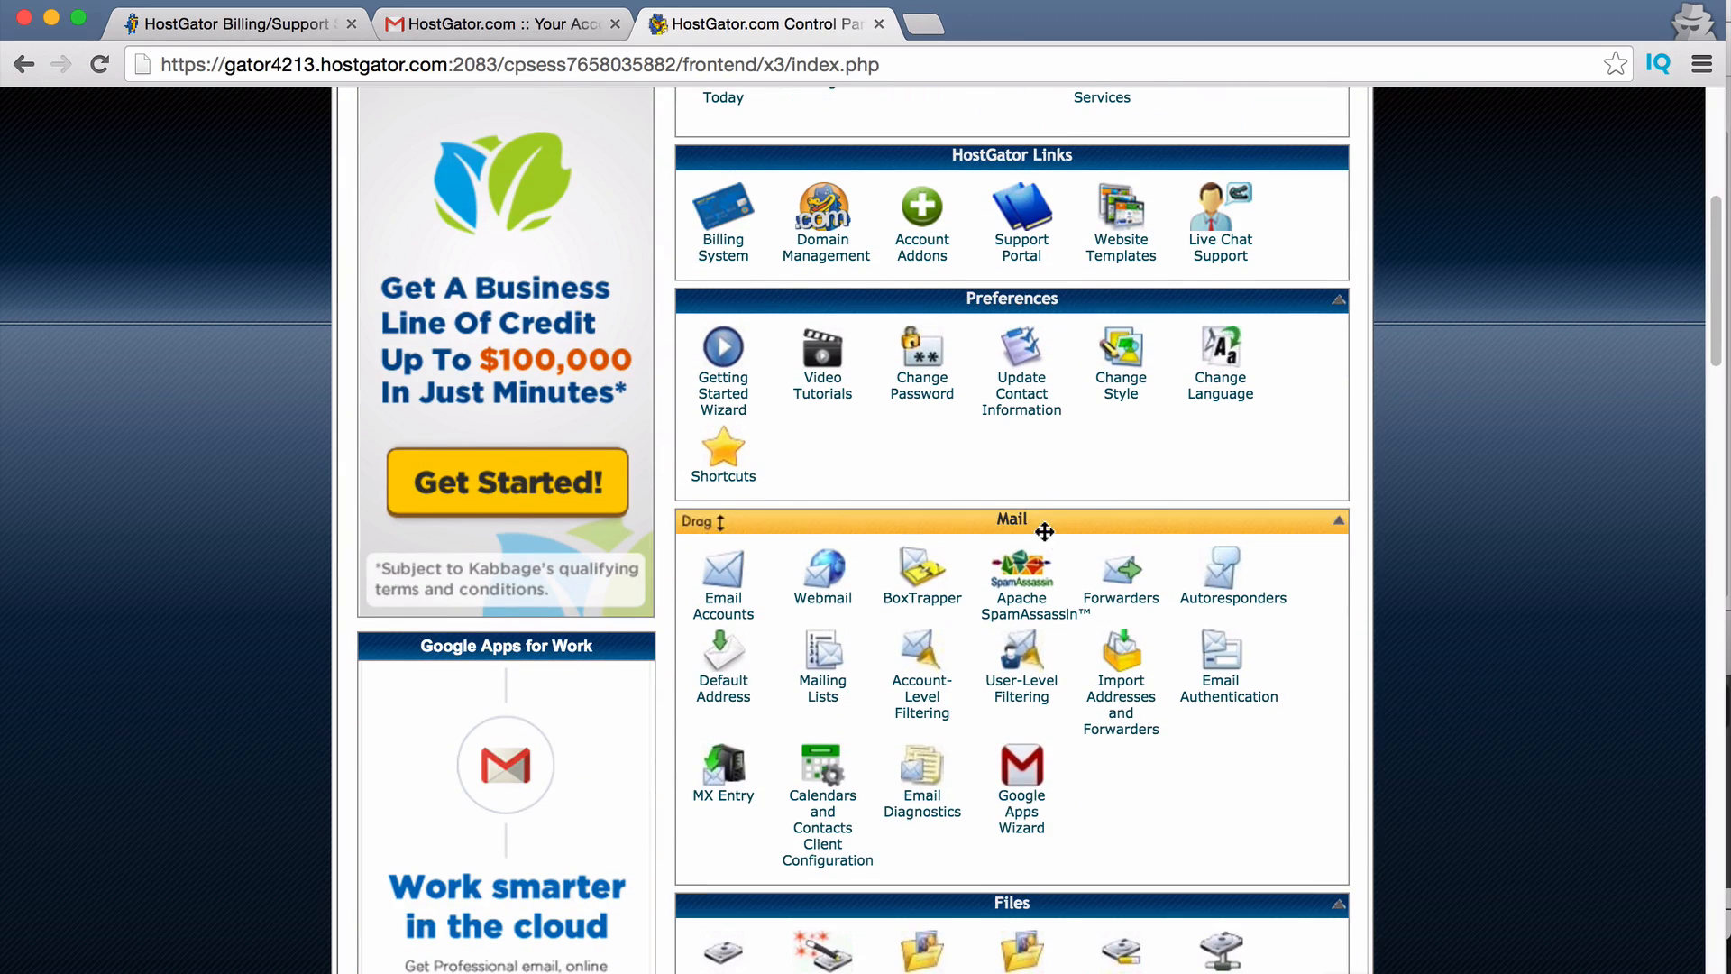
{"action": "scroll", "coordinate": [1048, 523], "scroll_direction": "down", "scroll_amount": 8}
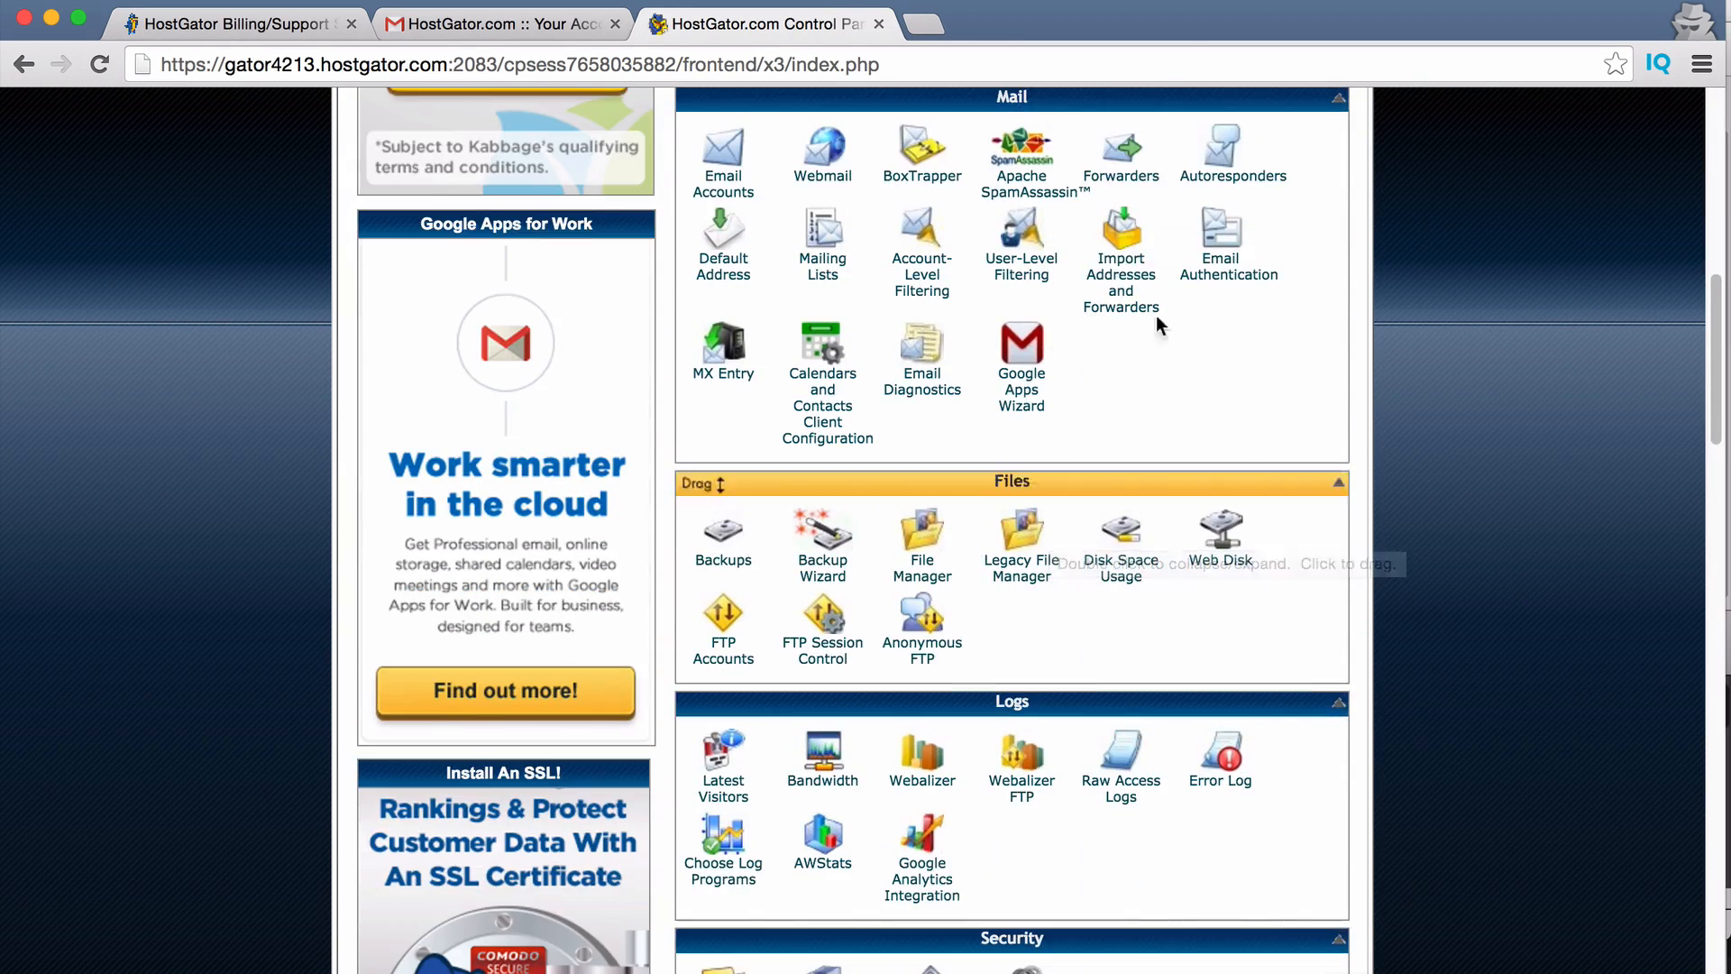
{"action": "scroll", "coordinate": [1144, 573], "scroll_direction": "down", "scroll_amount": 13}
{"action": "scroll", "coordinate": [1145, 577], "scroll_direction": "down", "scroll_amount": 3}
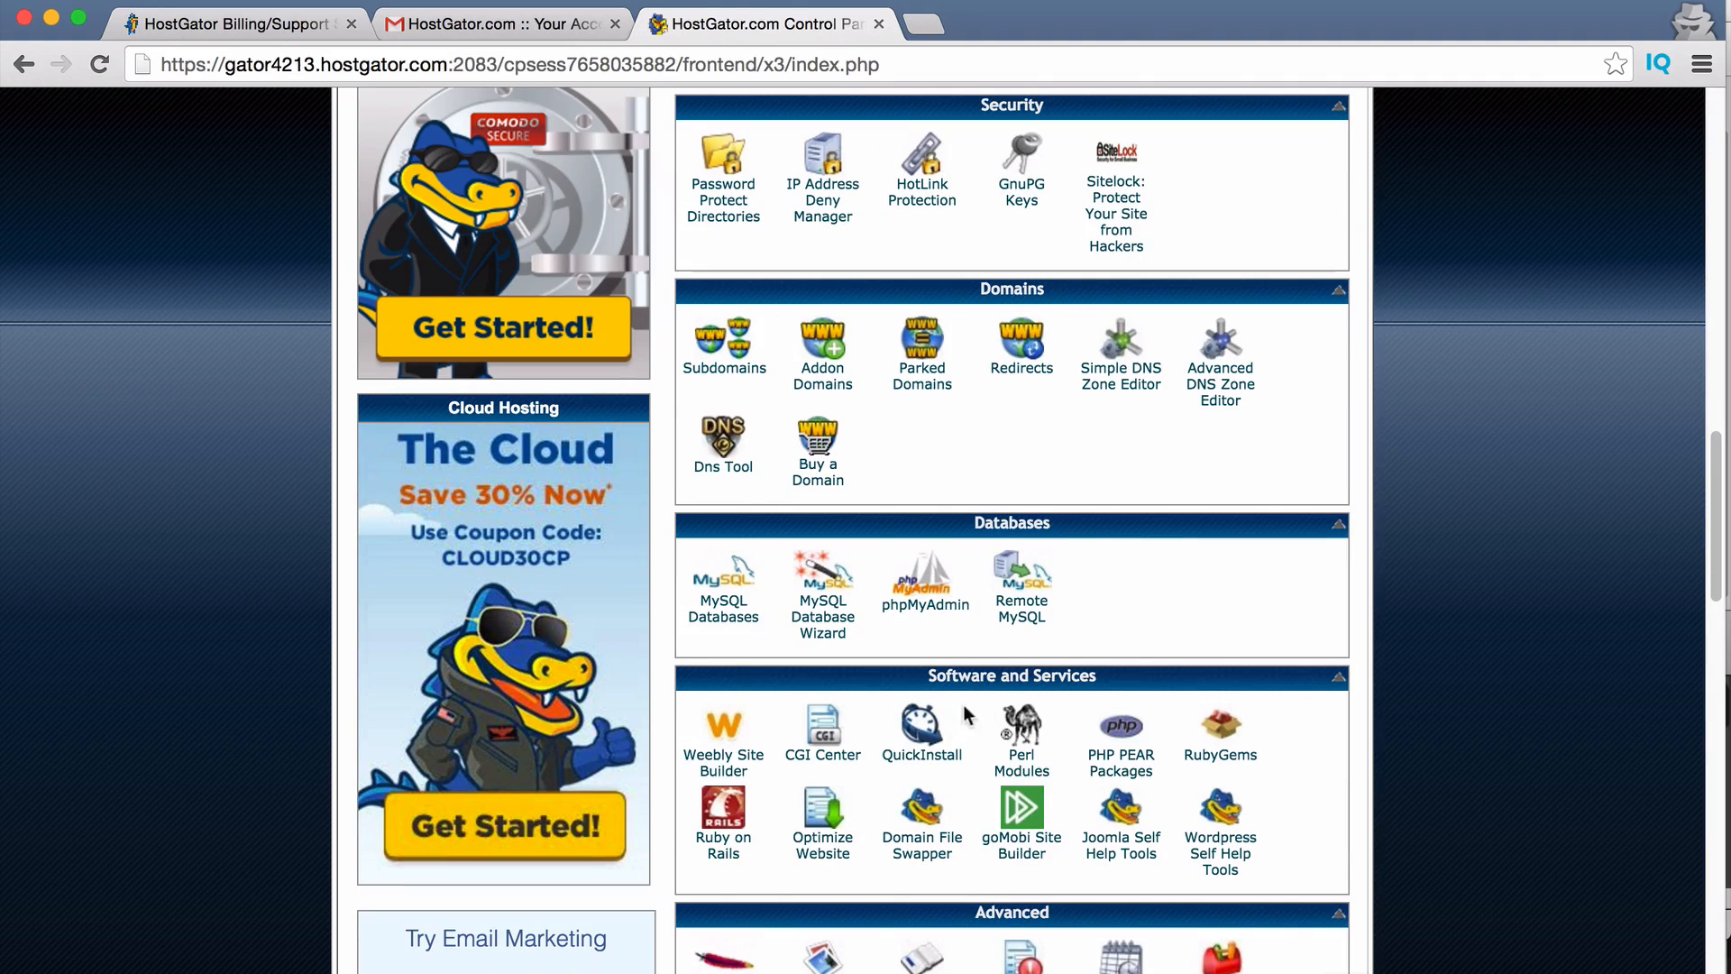
{"action": "left_click", "coordinate": [919, 758]}
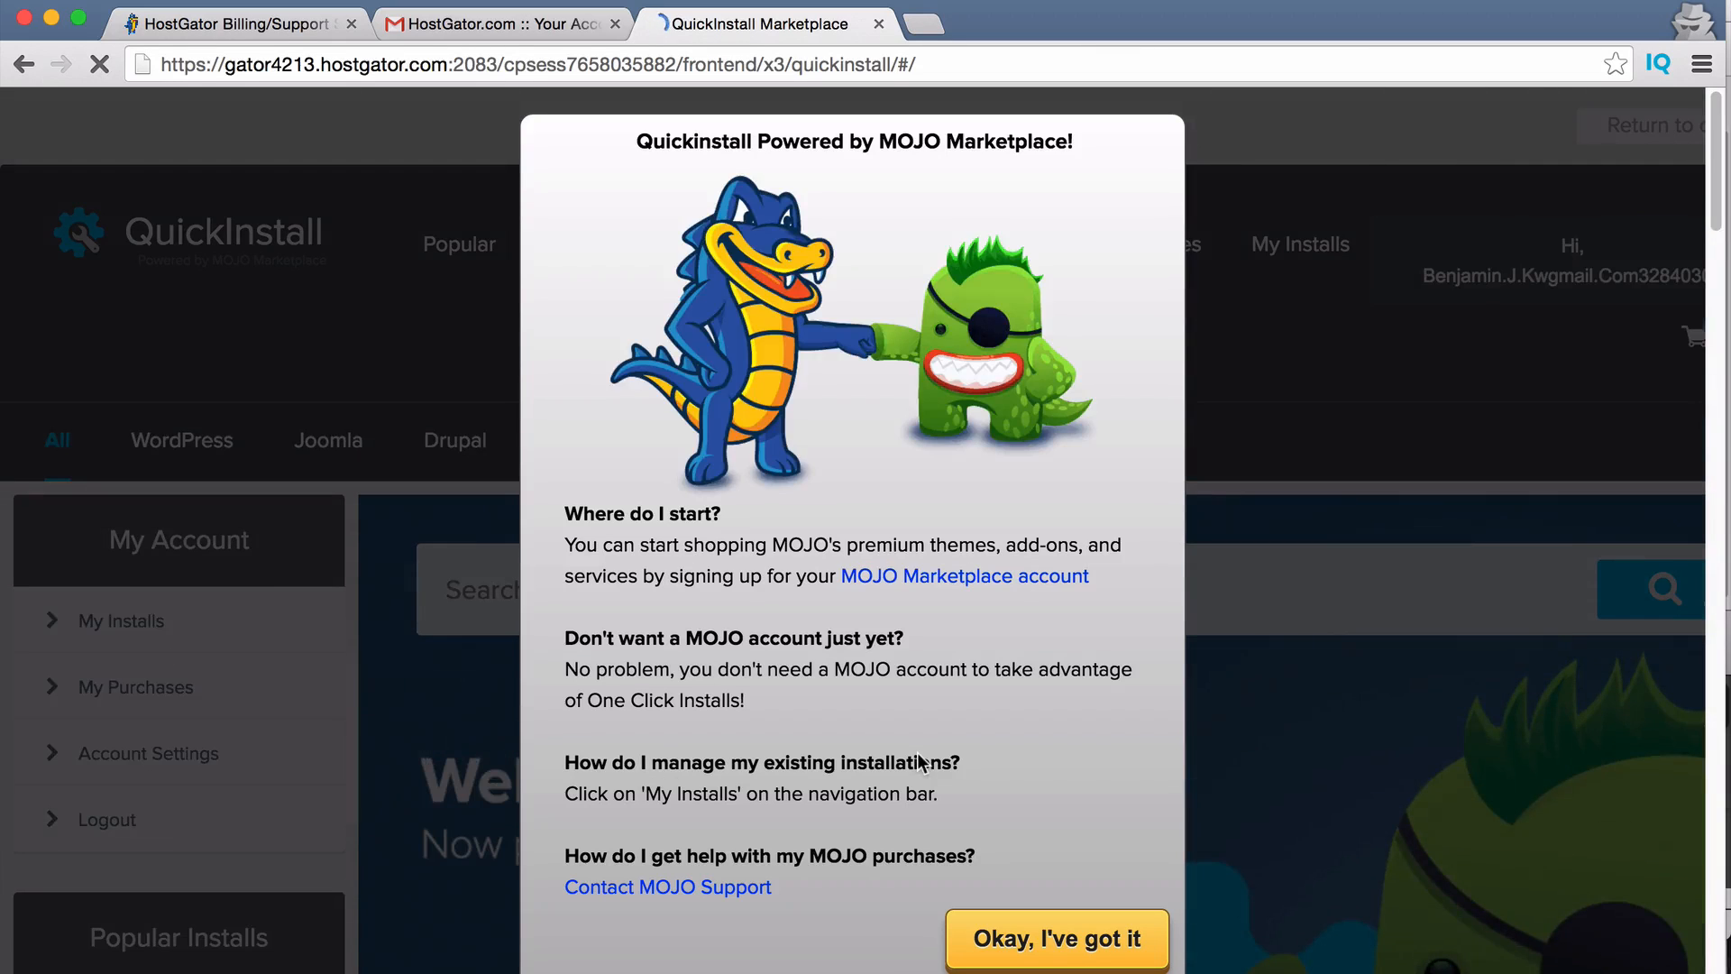
Dismiss the QuickInstall welcome, choose the one-click WordPress install, and pick the Free Option.
{"action": "left_click", "coordinate": [1055, 933]}
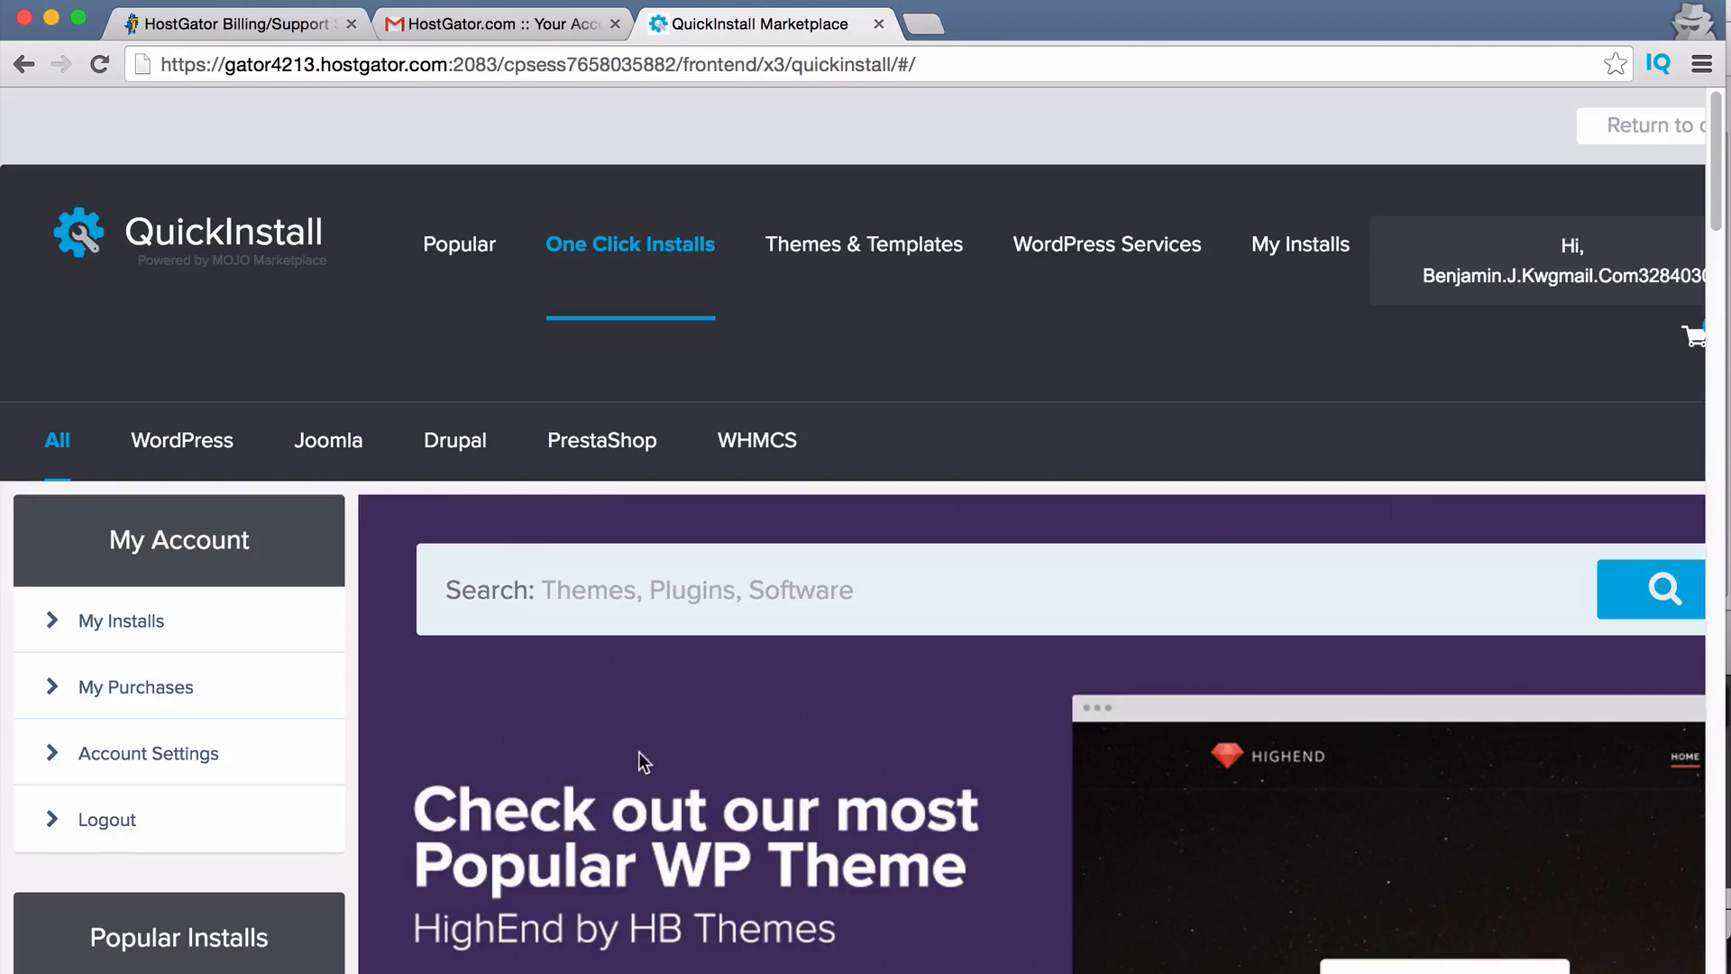
{"action": "scroll", "coordinate": [619, 658], "scroll_direction": "down", "scroll_amount": 4}
{"action": "scroll", "coordinate": [727, 637], "scroll_direction": "up", "scroll_amount": 4}
{"action": "scroll", "coordinate": [727, 637], "scroll_direction": "down", "scroll_amount": 10}
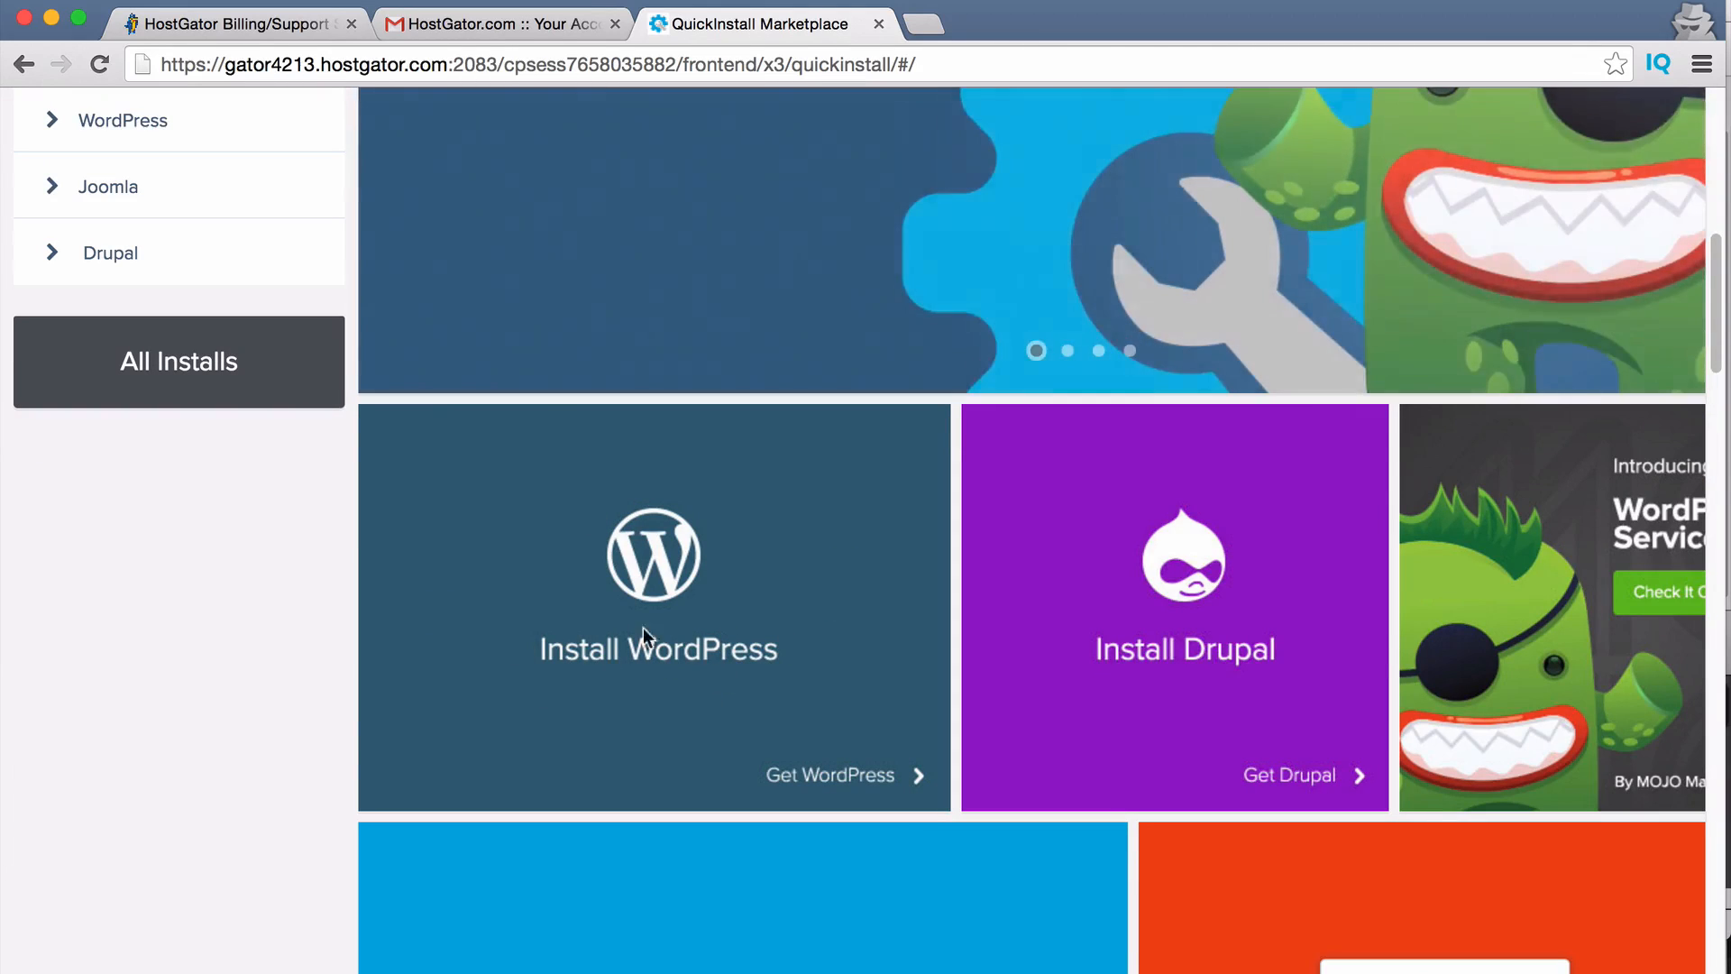
{"action": "left_click", "coordinate": [701, 631]}
{"action": "scroll", "coordinate": [703, 641], "scroll_direction": "down", "scroll_amount": 10}
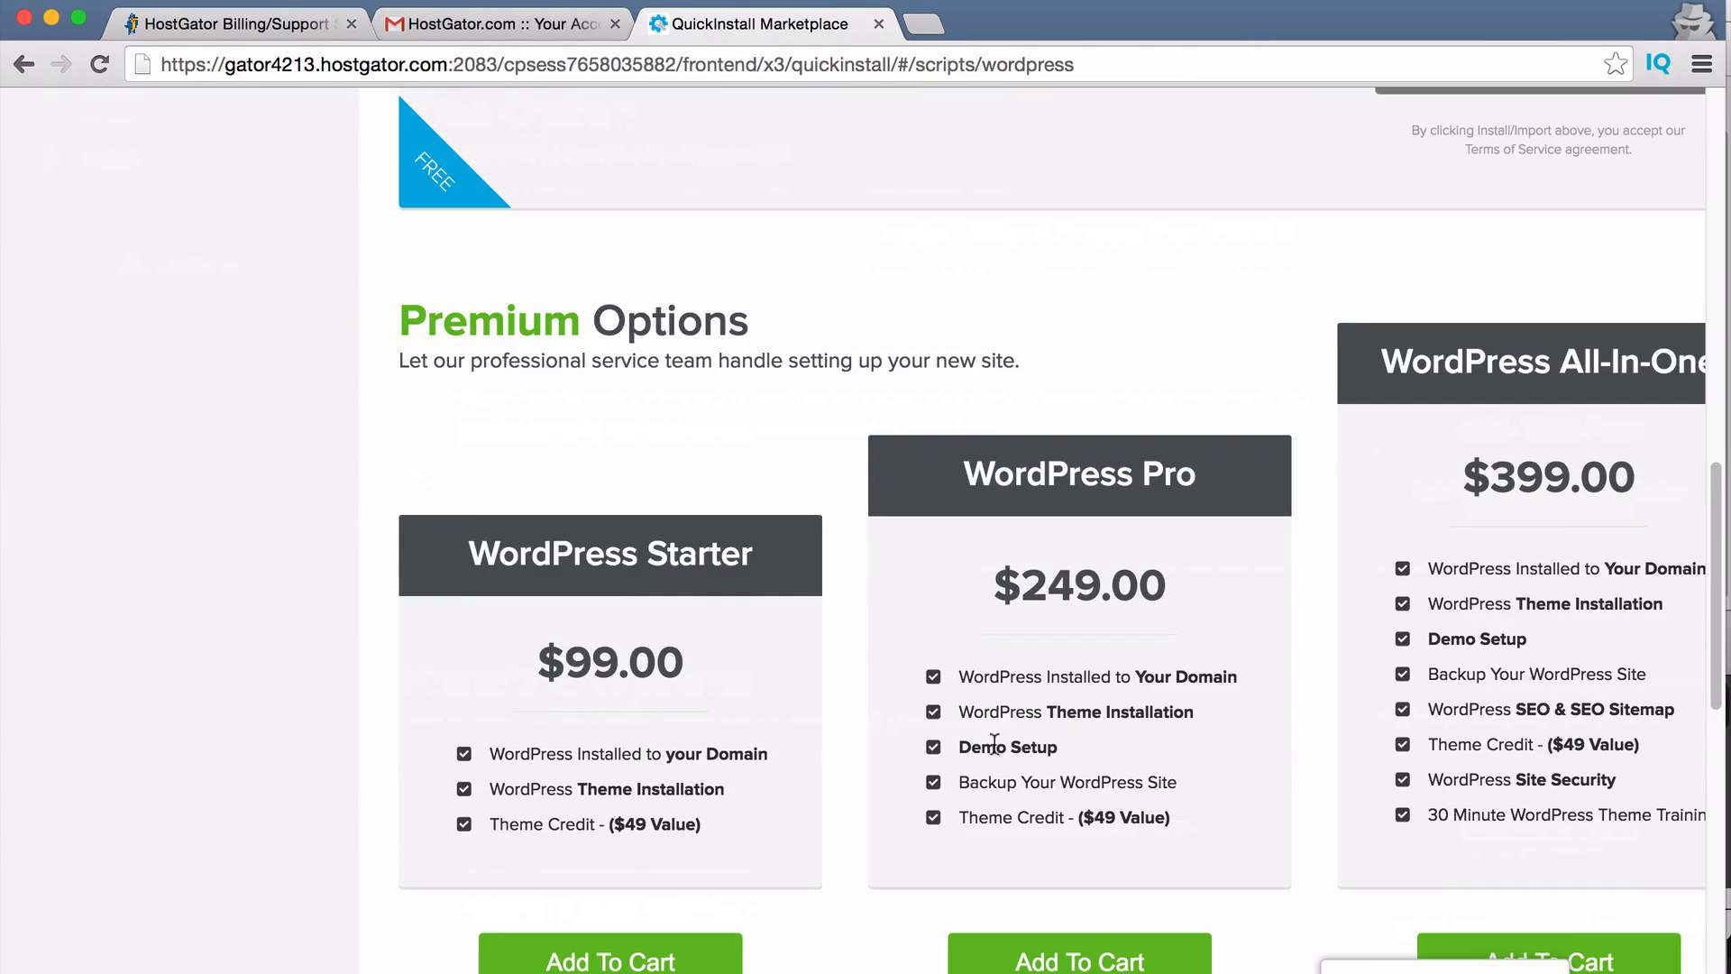
{"action": "scroll", "coordinate": [1082, 756], "scroll_direction": "down", "scroll_amount": 2}
{"action": "scroll", "coordinate": [1006, 754], "scroll_direction": "up", "scroll_amount": 10}
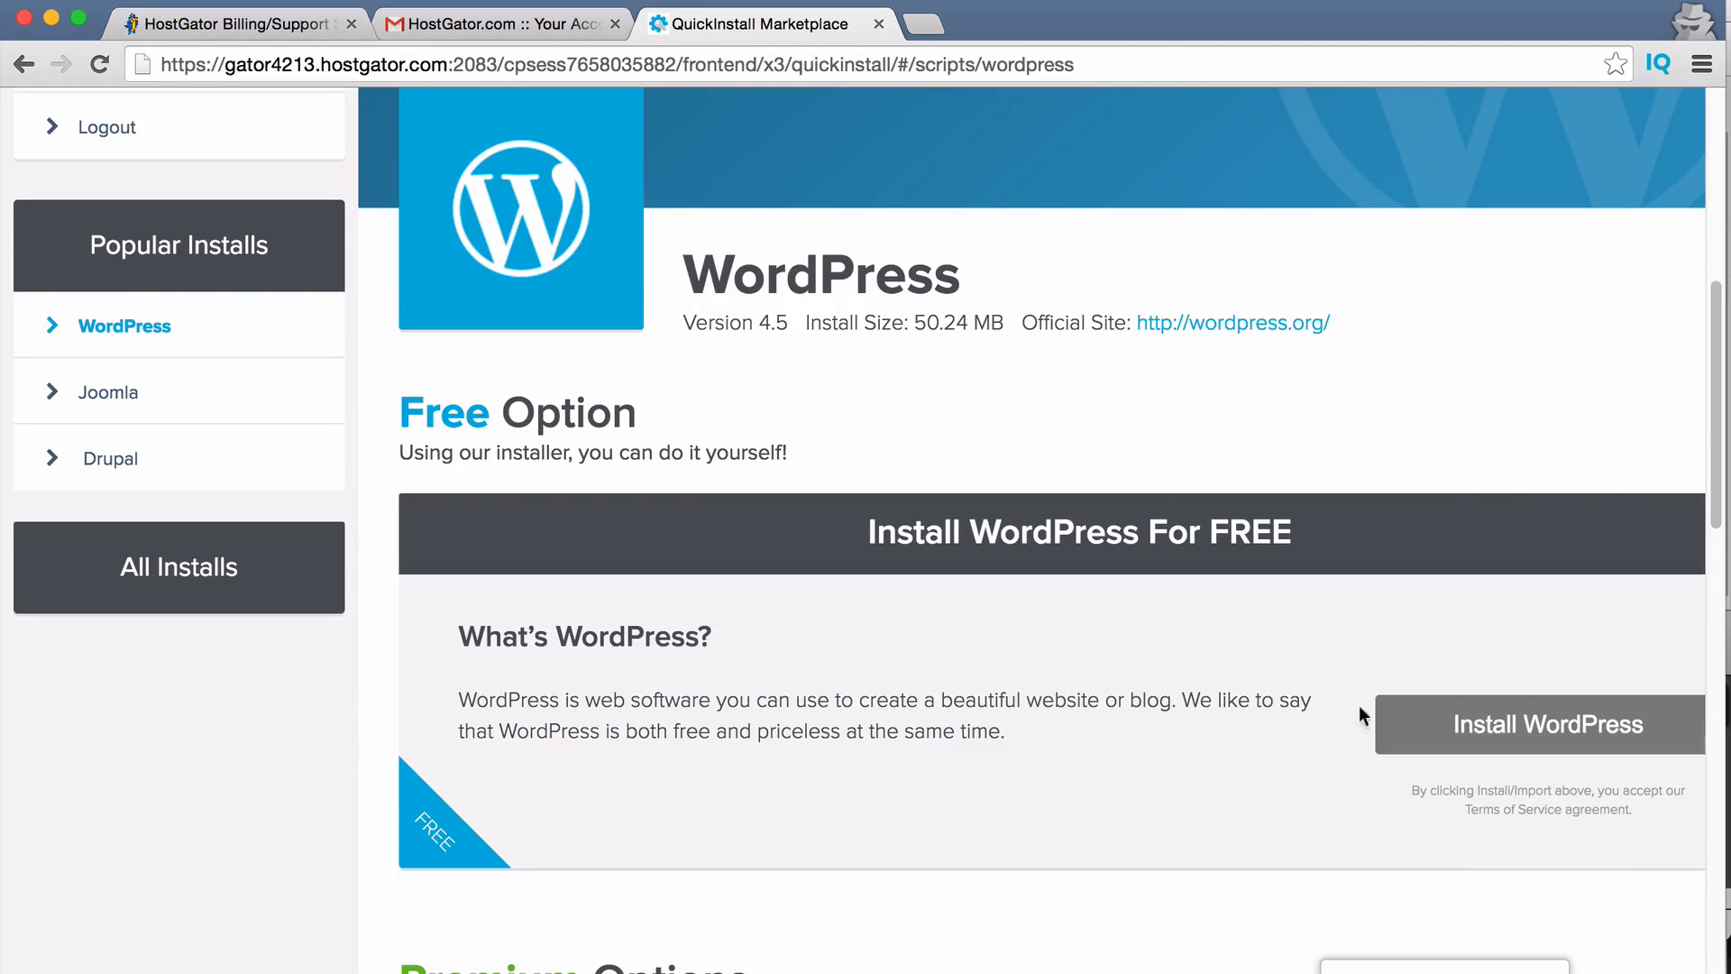
{"action": "left_click", "coordinate": [1549, 724]}
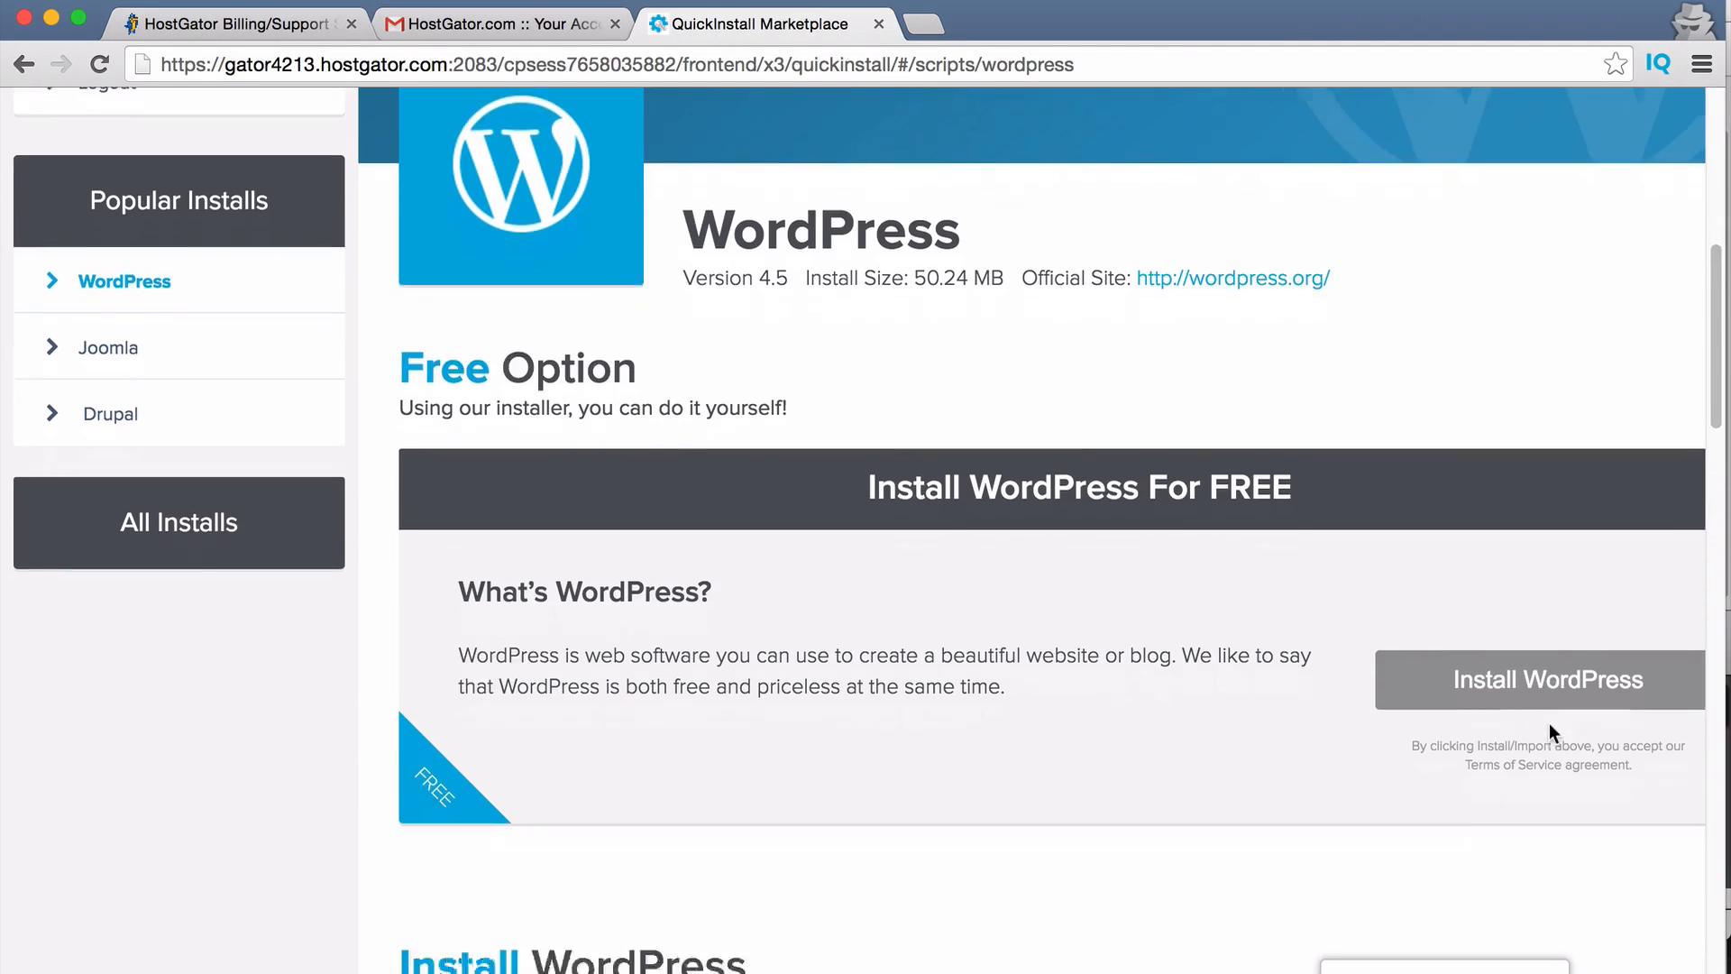
Choose pizzabybenji.com as the install domain and fill in the admin e-mail from saved suggestions.
{"action": "left_click", "coordinate": [629, 416]}
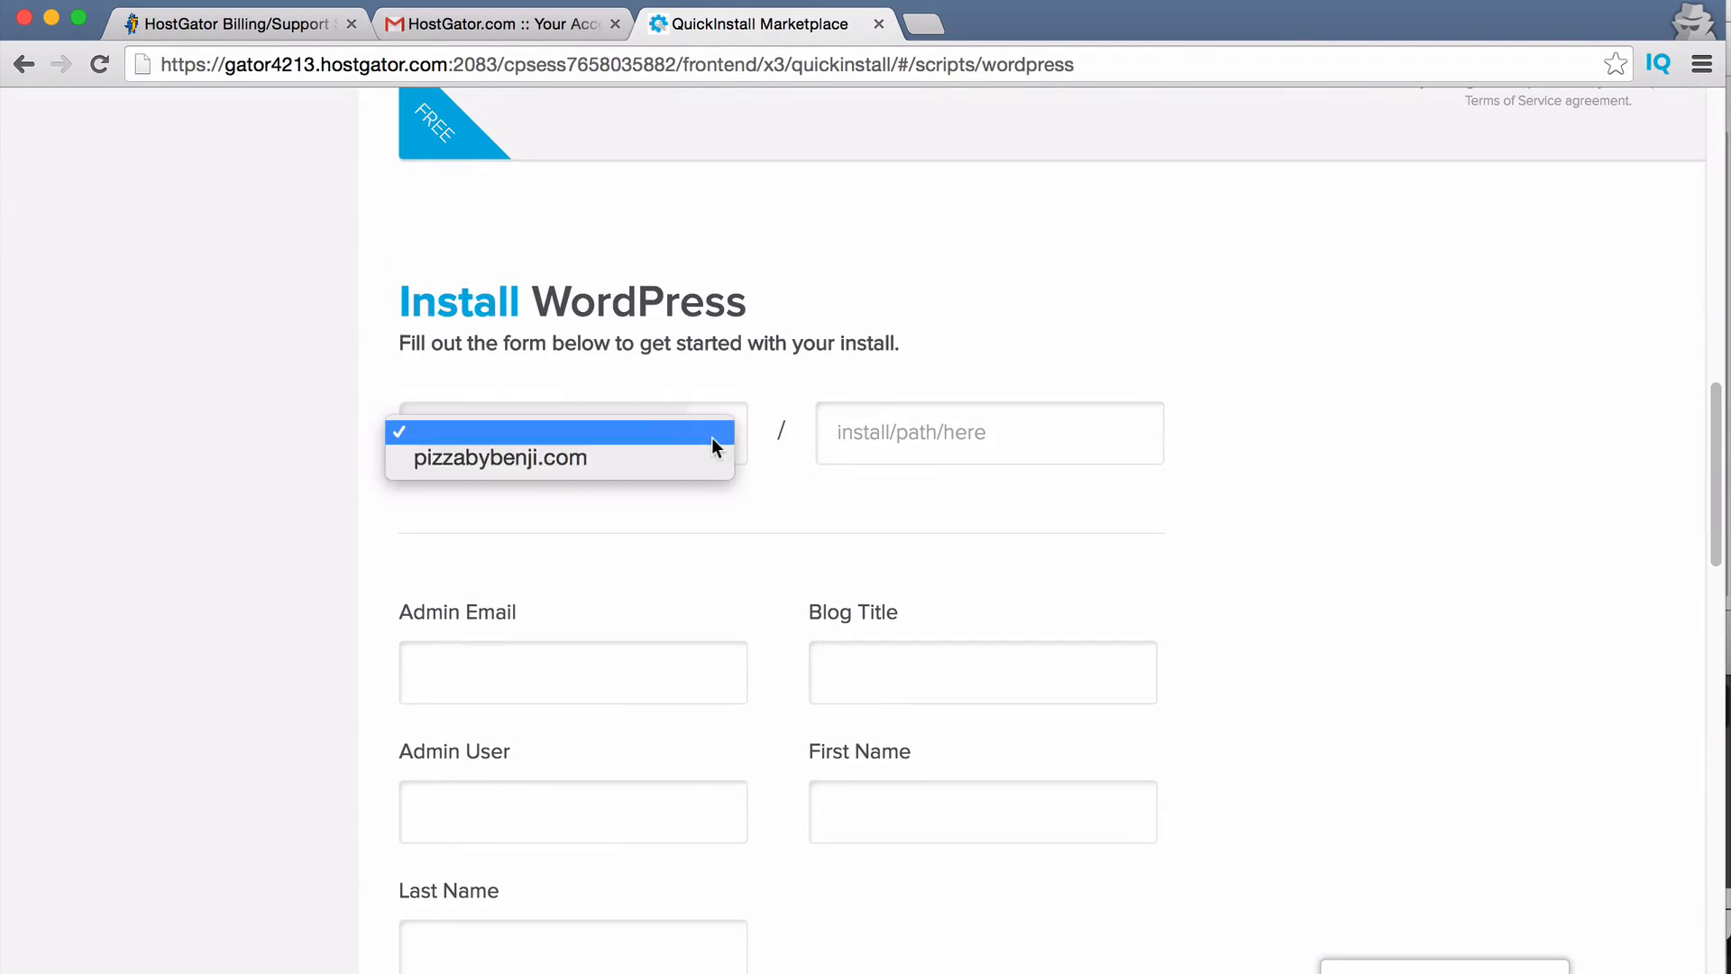
{"action": "left_click", "coordinate": [585, 459]}
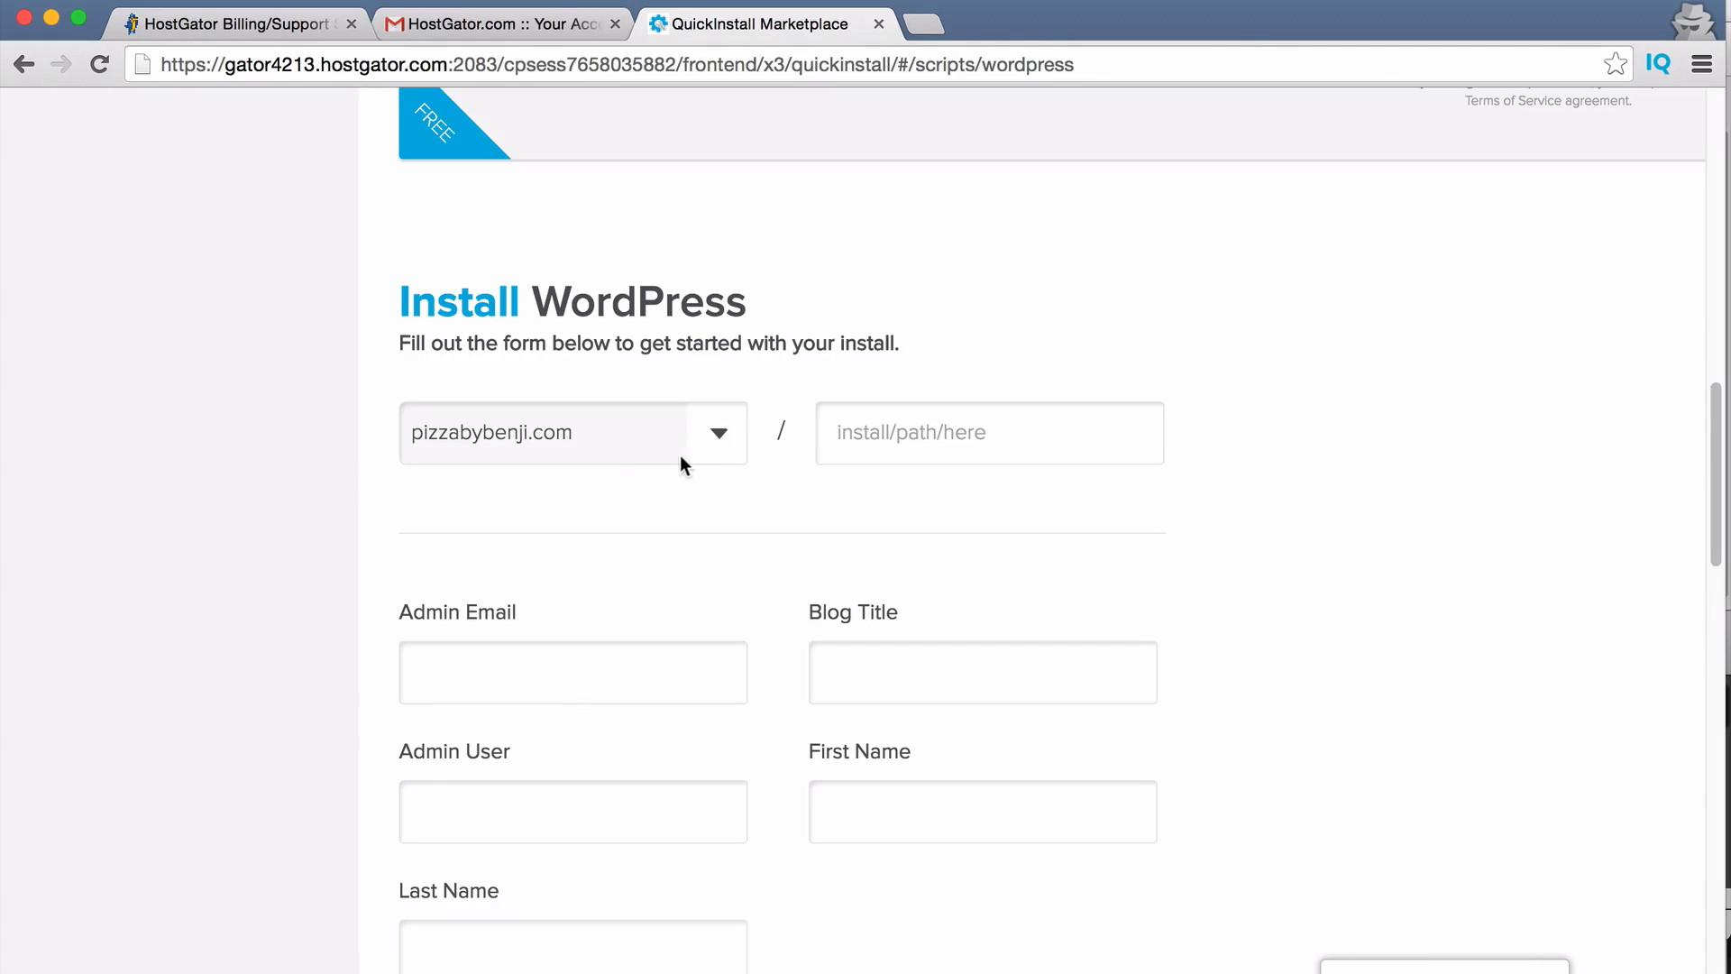
{"action": "left_click", "coordinate": [564, 690]}
{"action": "type", "text": "benj"}
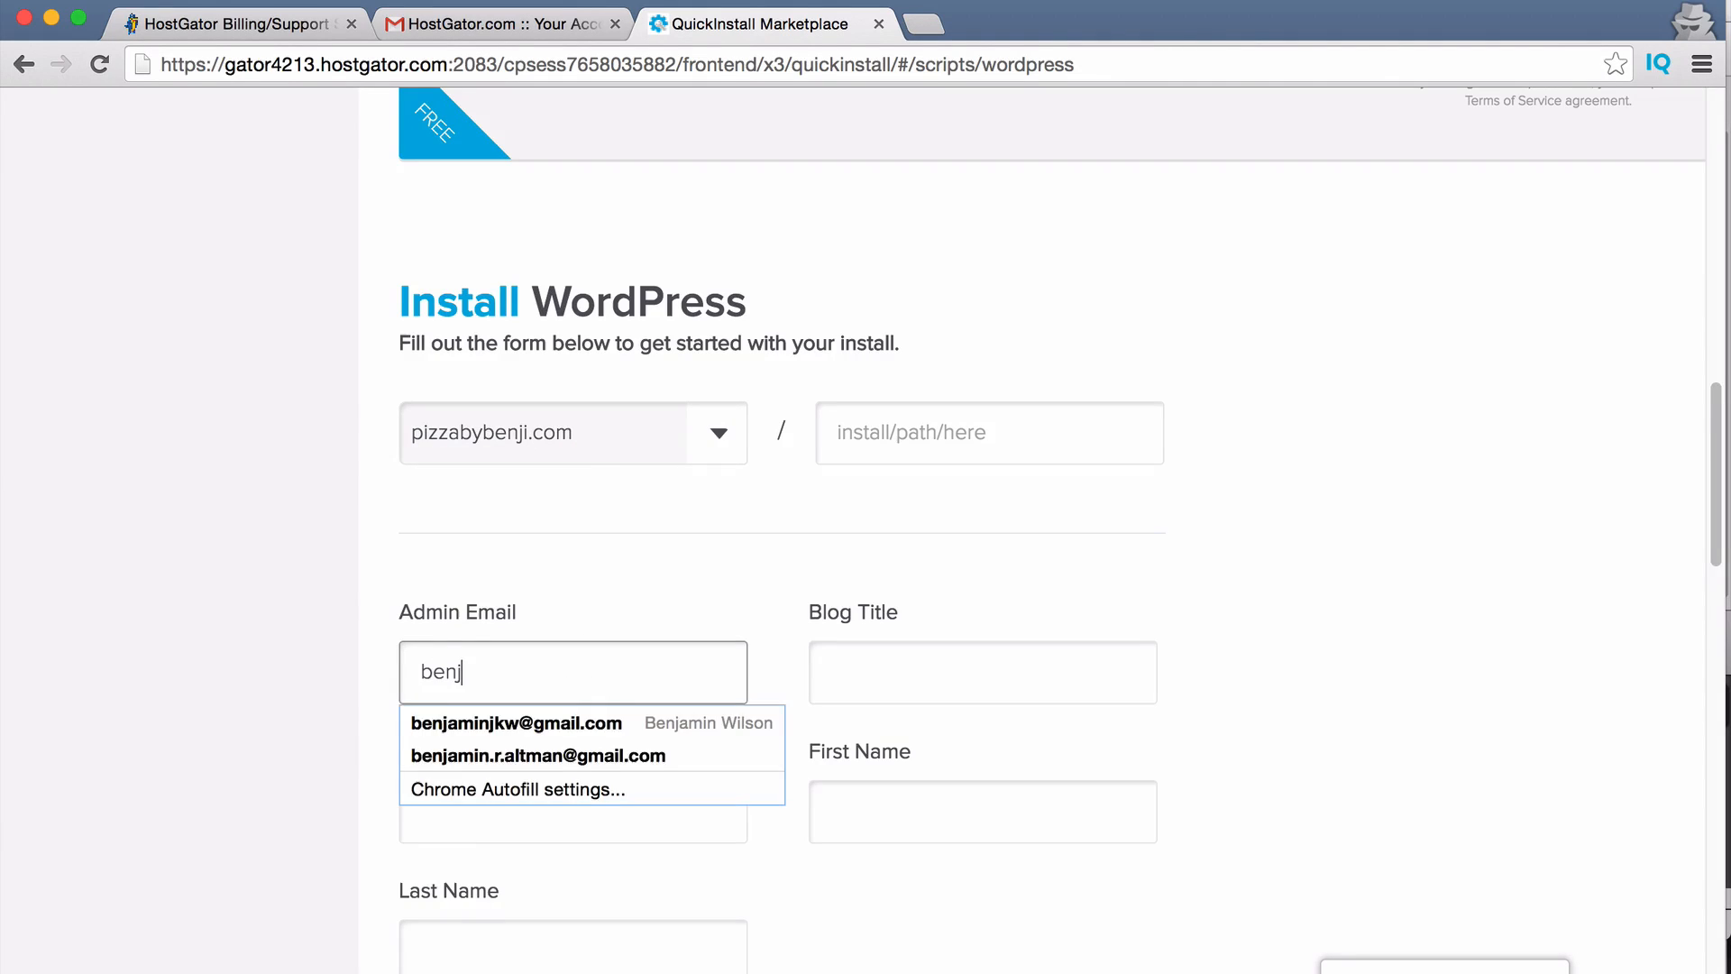
{"action": "key", "text": "Down"}
{"action": "key", "text": "Return"}
{"action": "key", "text": "Tab"}
Enter the blog title Pizza By Benji and the admin username, then start the install.
{"action": "type", "text": "Pizz"}
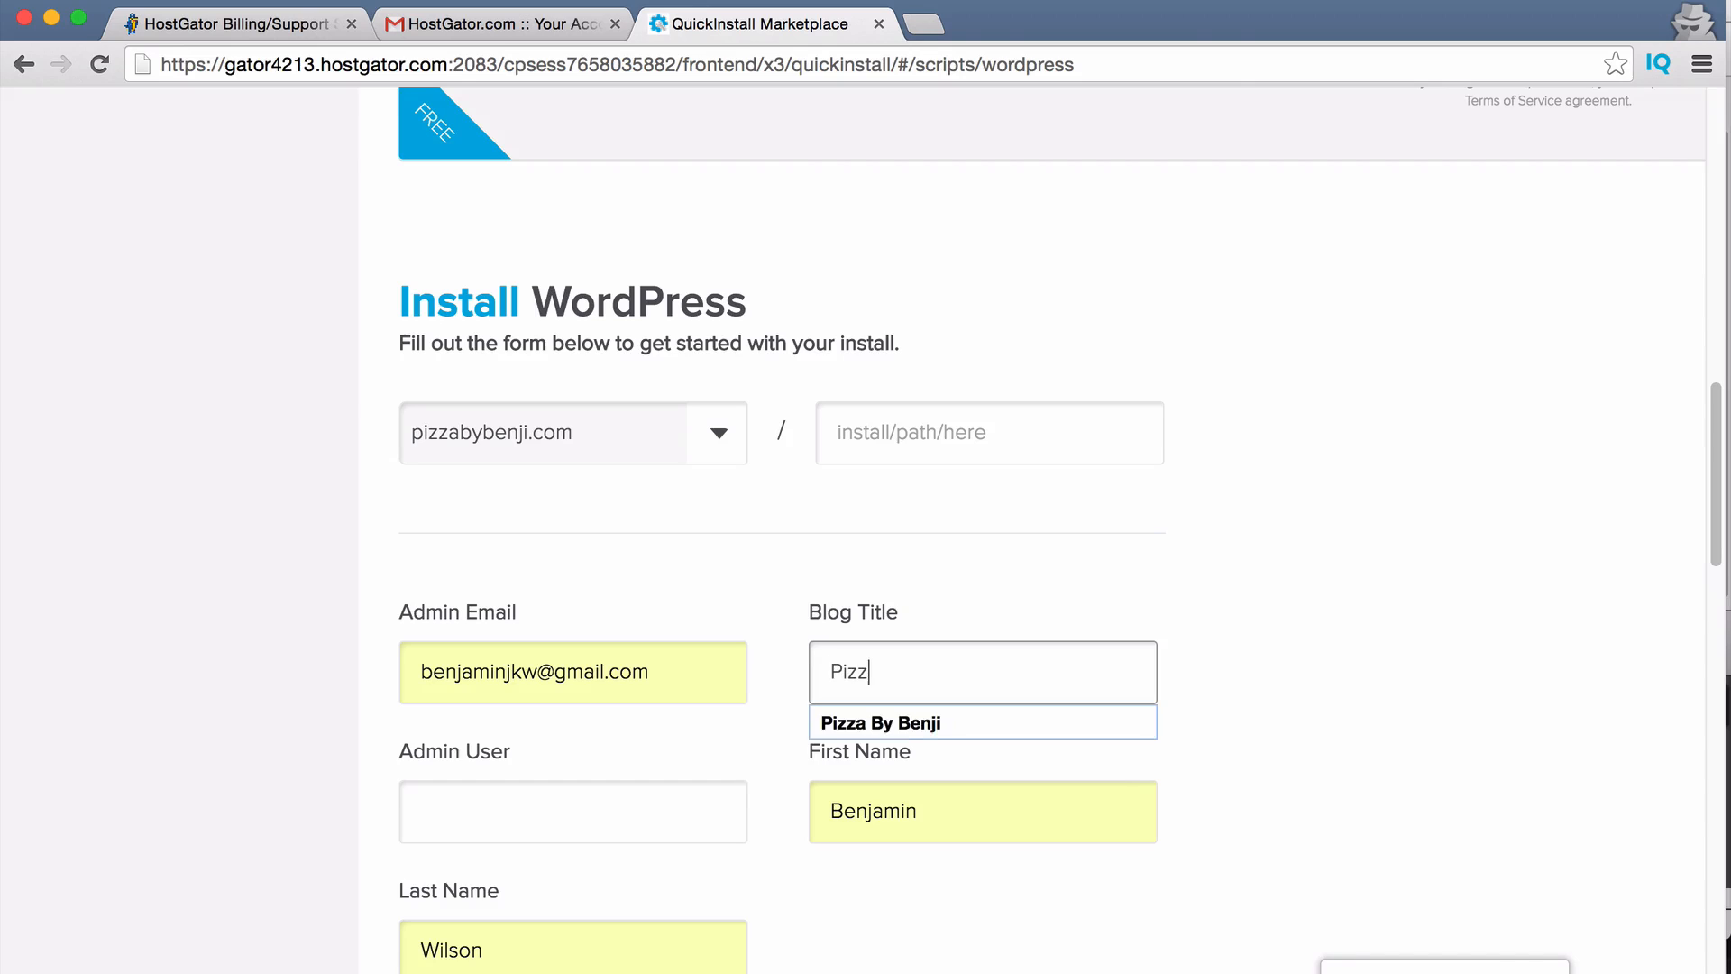
{"action": "key", "text": "Down"}
{"action": "key", "text": "Return"}
{"action": "key", "text": "Tab"}
{"action": "scroll", "coordinate": [328, 739], "scroll_direction": "down", "scroll_amount": 1}
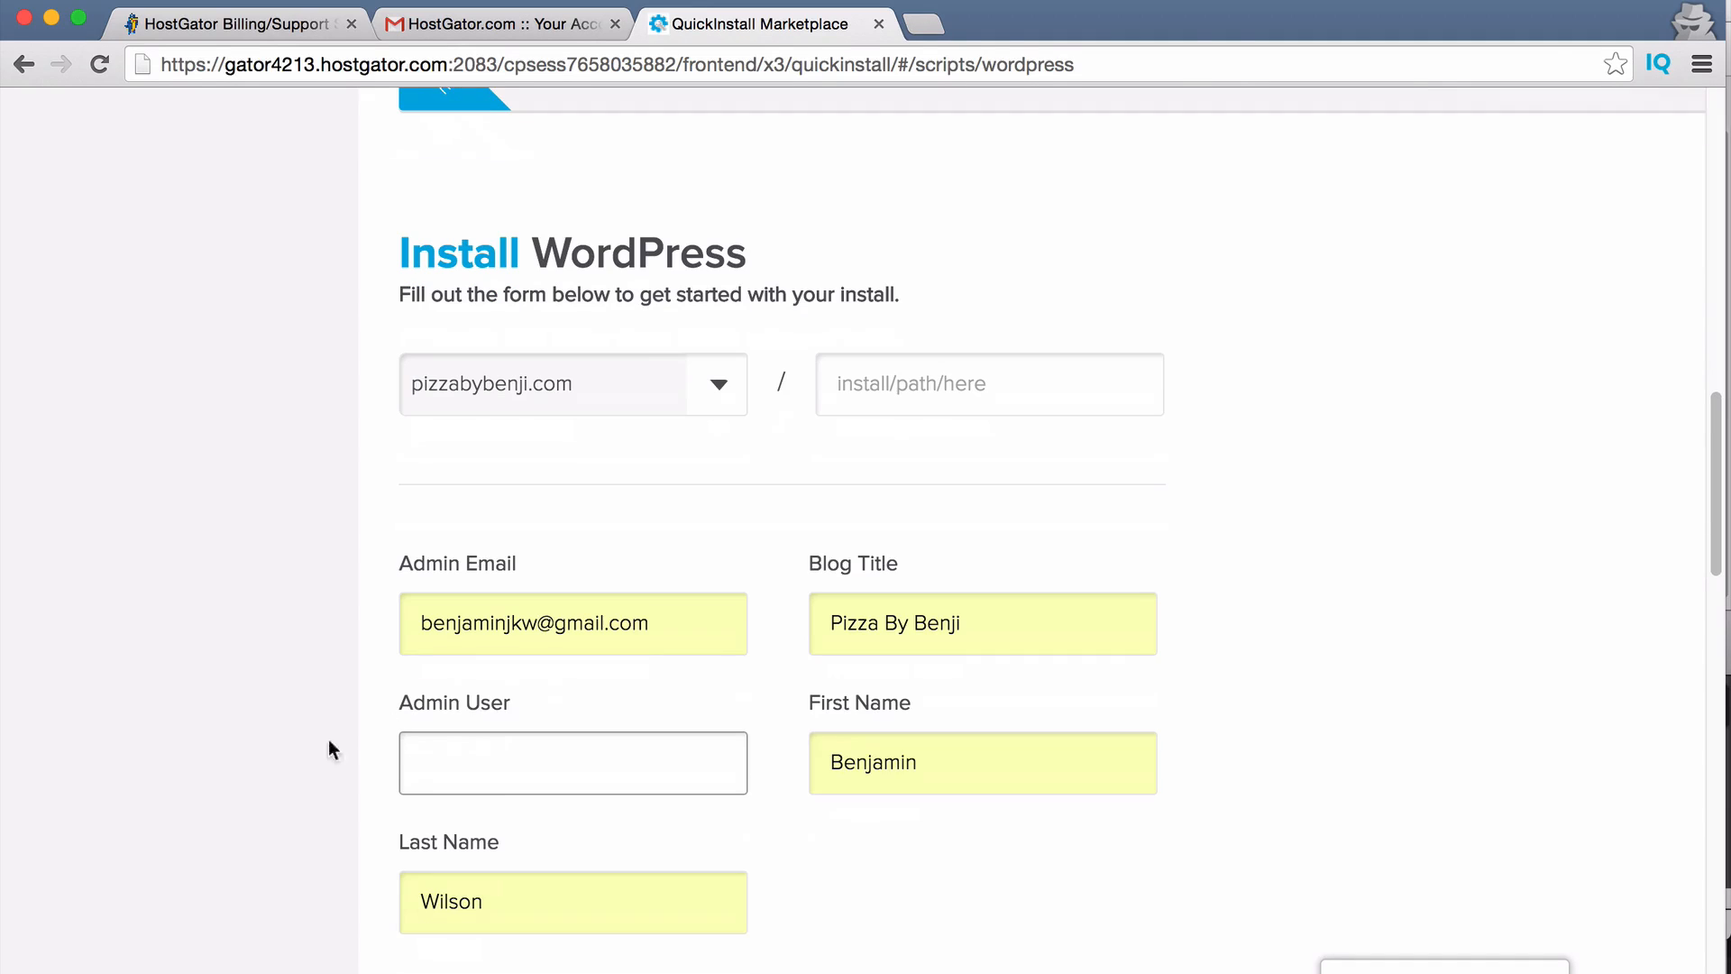
{"action": "left_click", "coordinate": [494, 775]}
{"action": "type", "text": "benji"}
{"action": "key", "text": "Tab"}
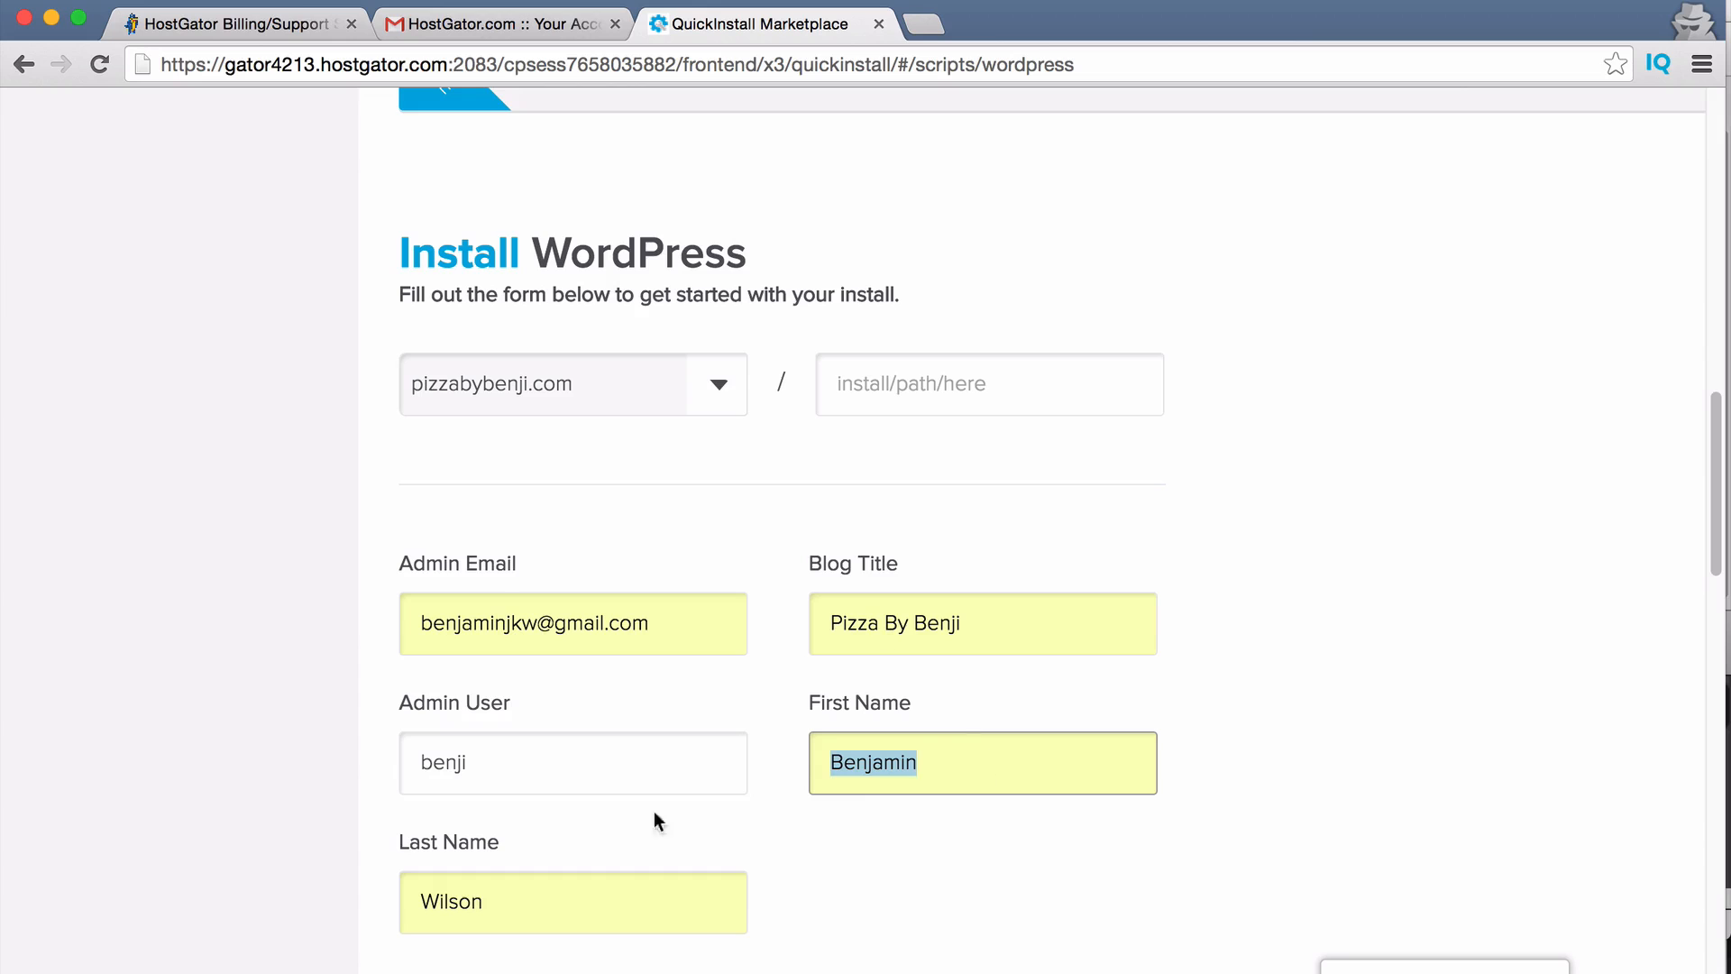
{"action": "scroll", "coordinate": [653, 810], "scroll_direction": "down", "scroll_amount": 3}
{"action": "left_click", "coordinate": [832, 891]}
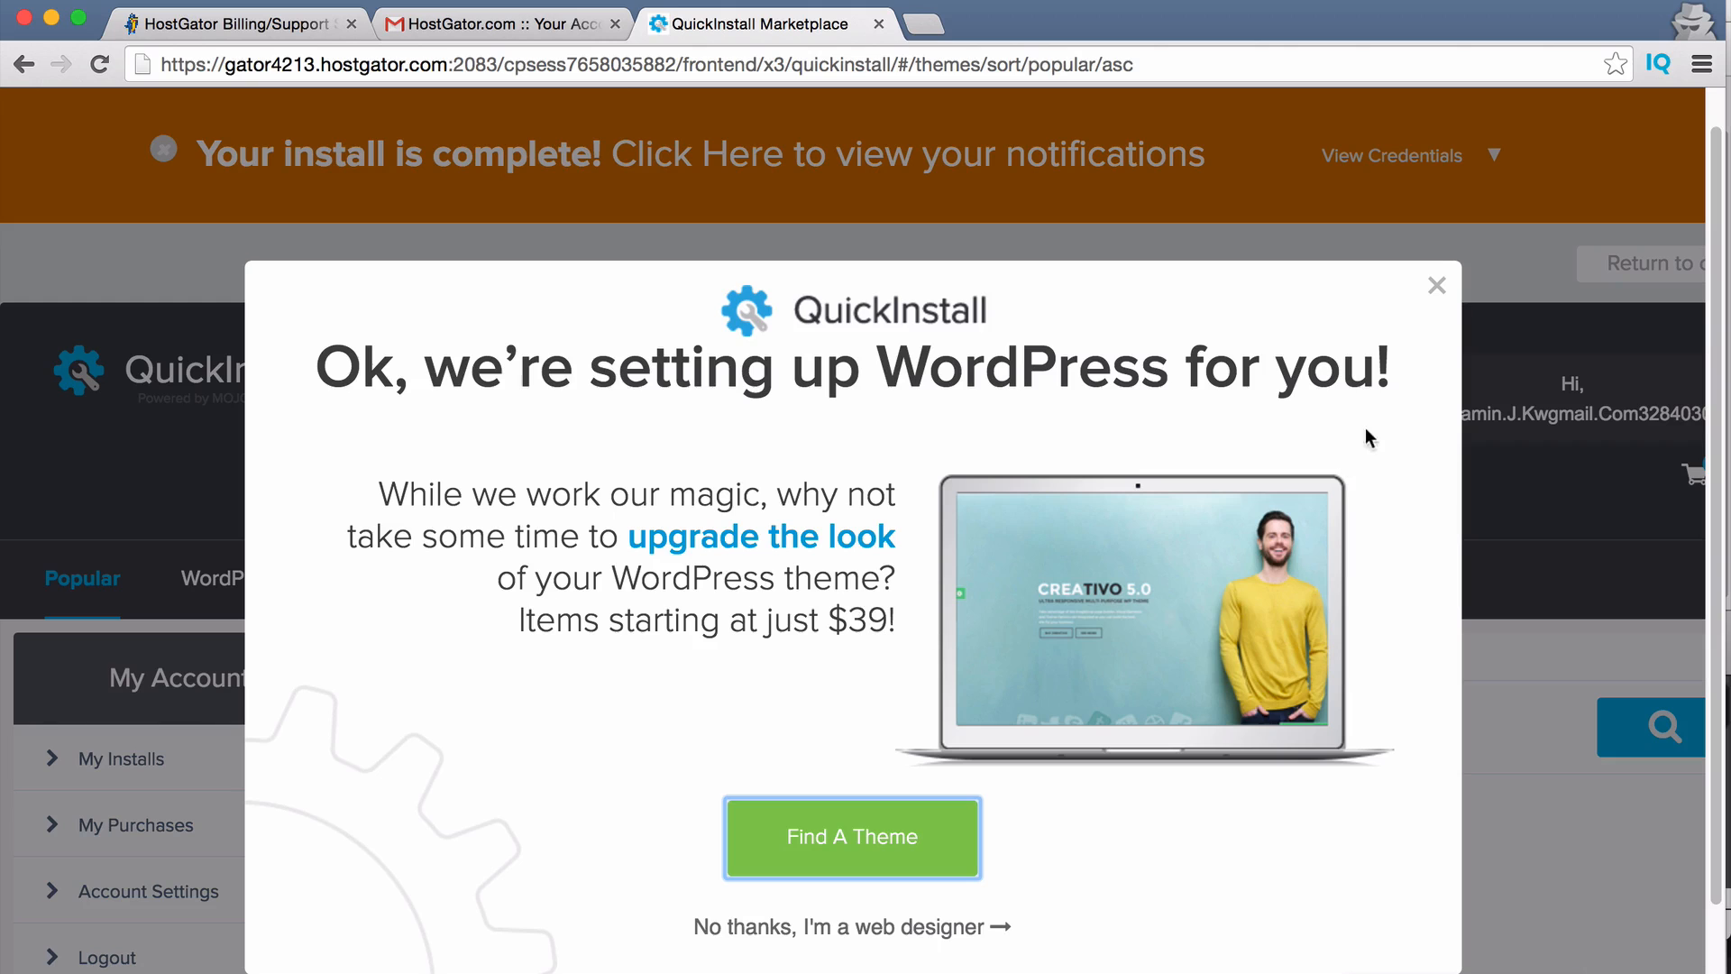
Skip the theme upsell, copy the generated admin password from the credentials, and open the admin area.
{"action": "left_click", "coordinate": [820, 925]}
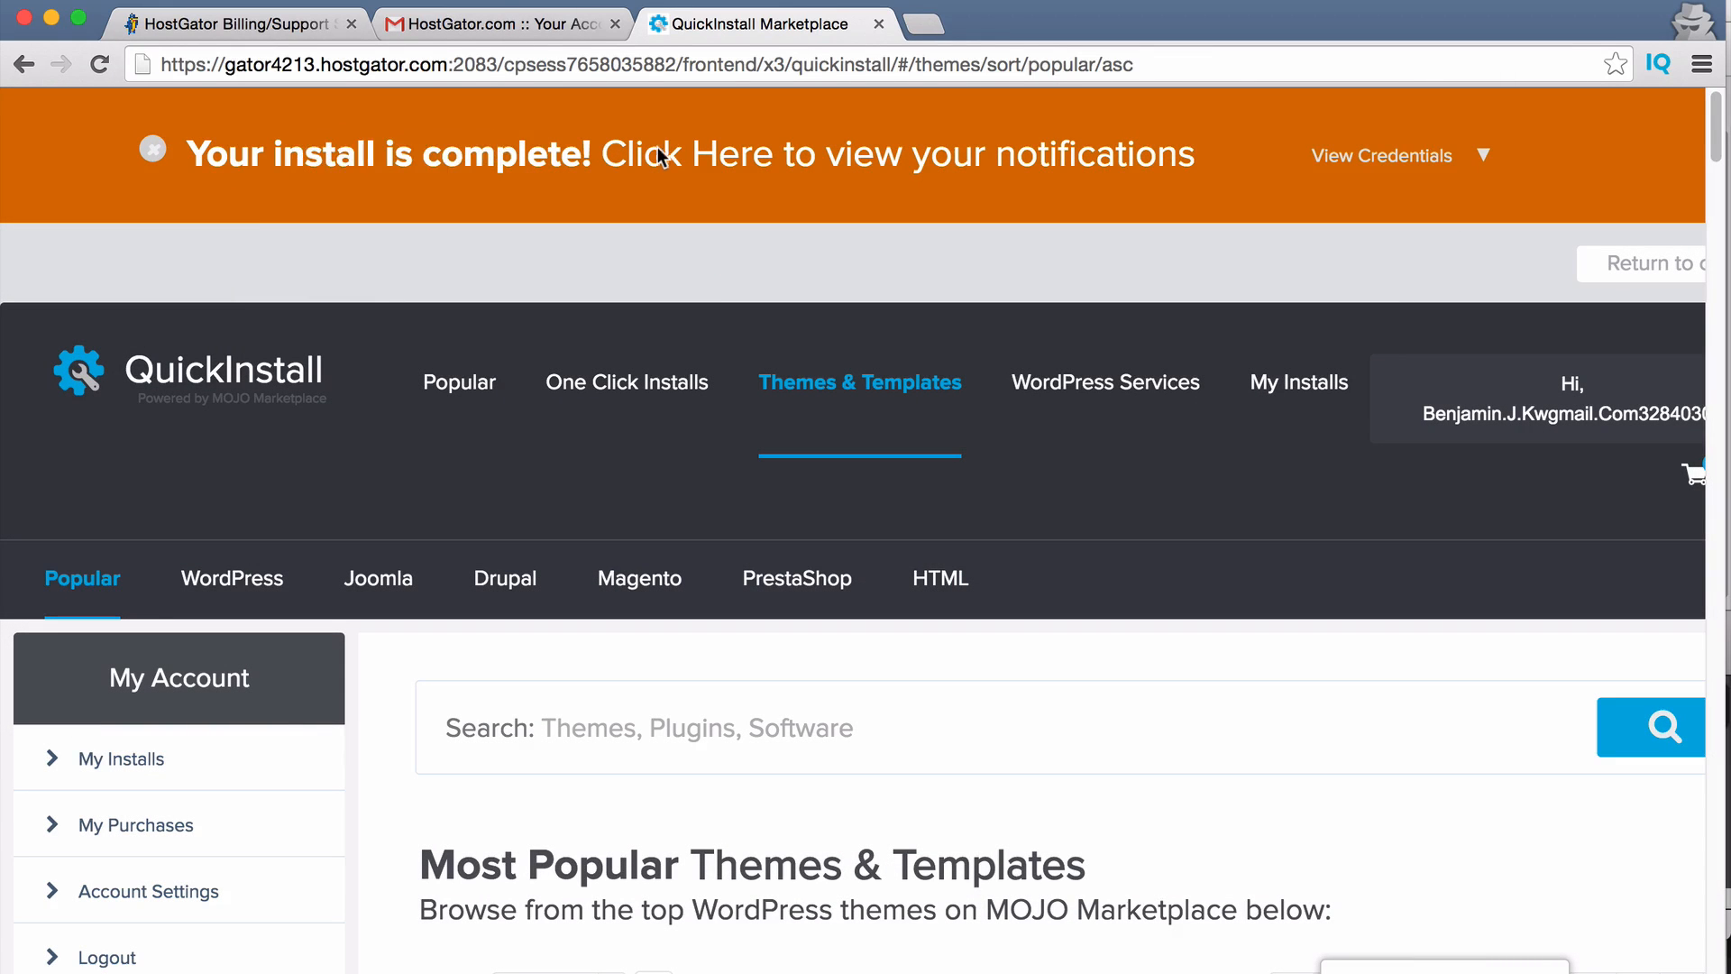
{"action": "left_click", "coordinate": [1482, 156]}
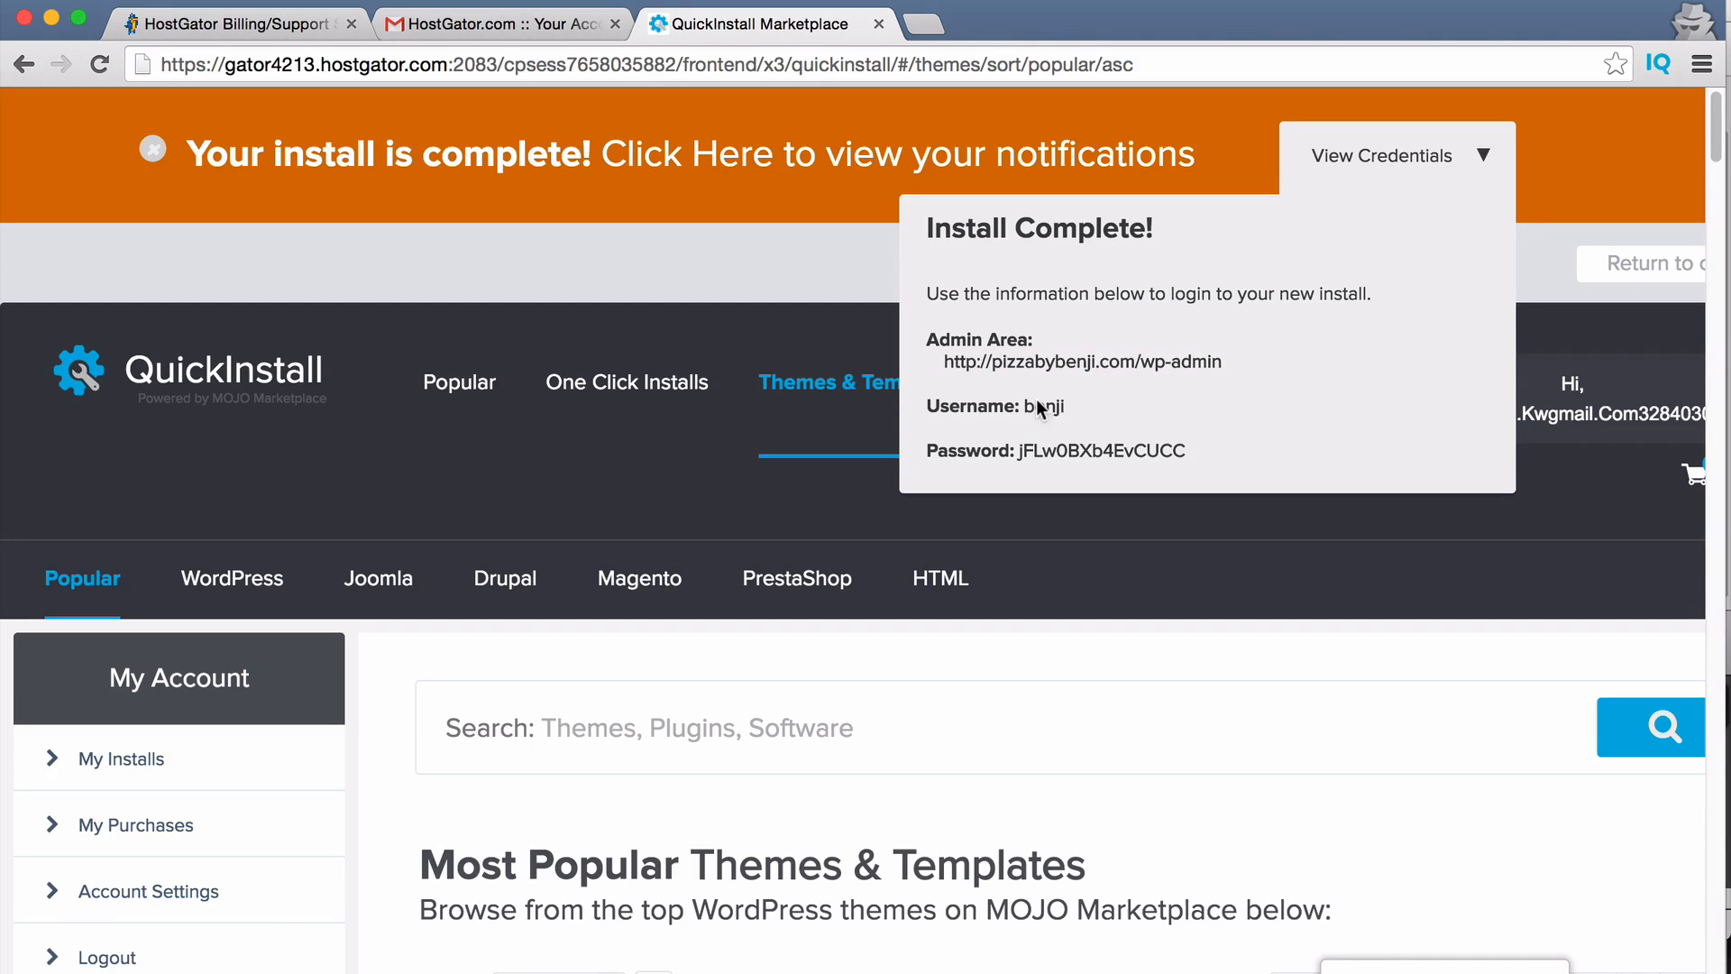
{"action": "left_click_drag", "start_coordinate": [1187, 451], "coordinate": [1017, 451]}
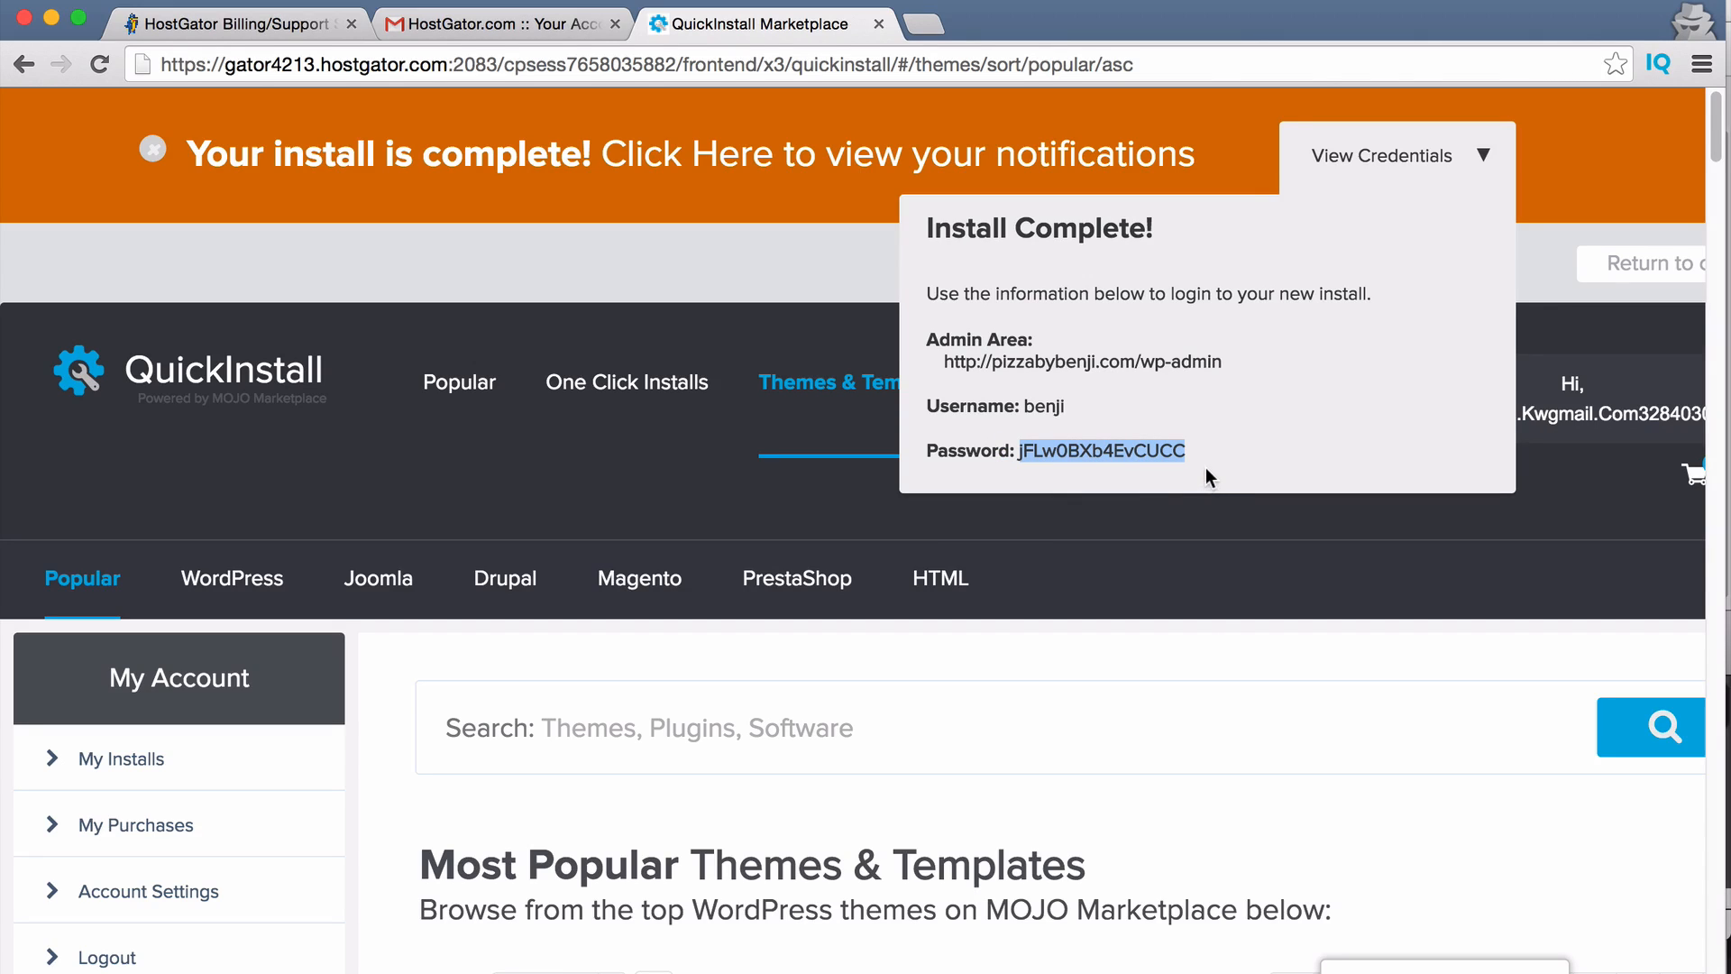
{"action": "left_click", "coordinate": [1196, 361]}
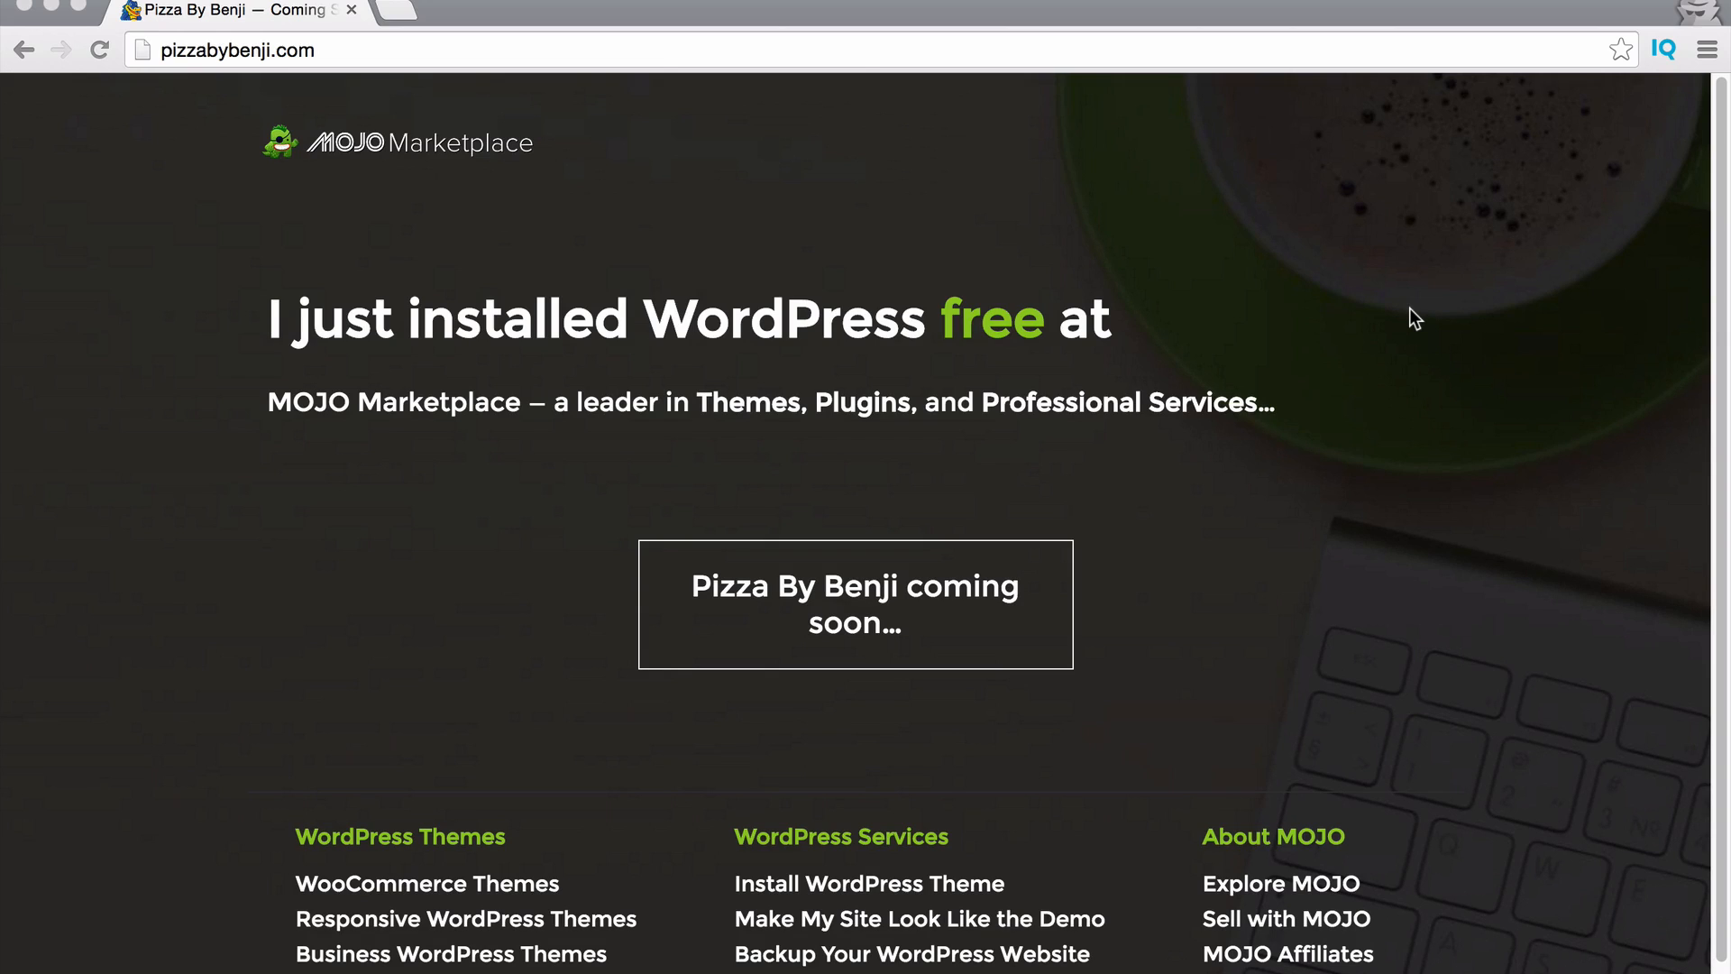
Navigate to pizzabybenji.com/wp-admin in the address bar.
{"action": "left_click", "coordinate": [681, 587]}
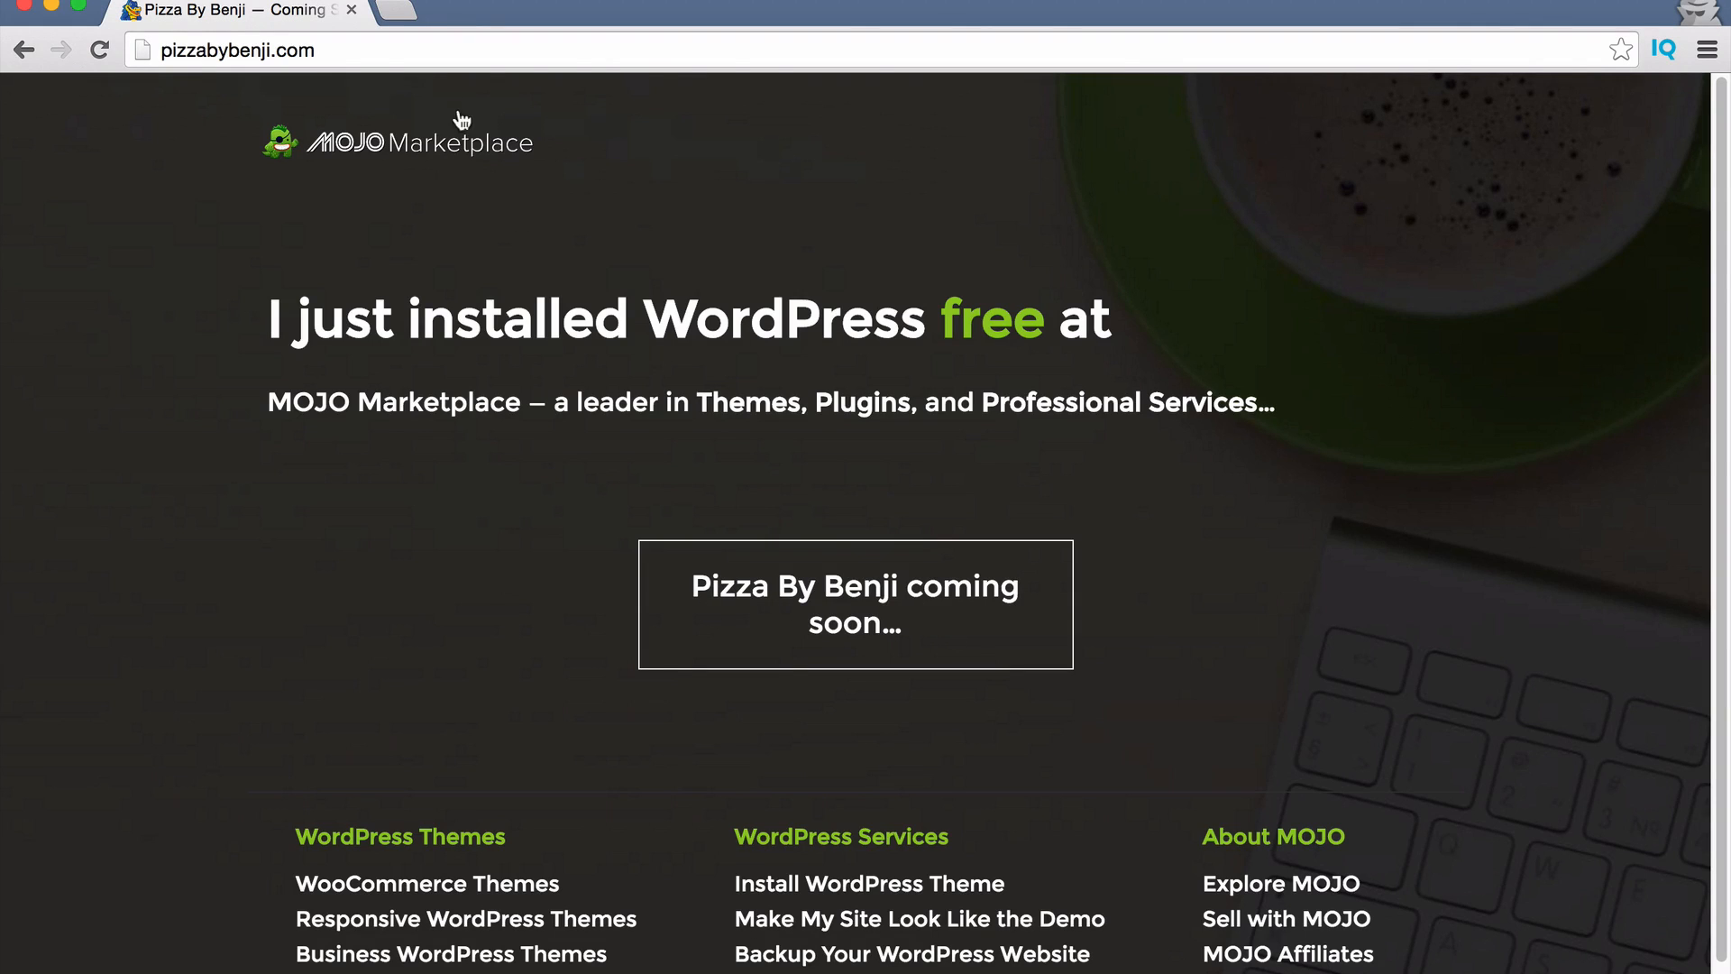
{"action": "left_click", "coordinate": [446, 54]}
{"action": "left_click", "coordinate": [538, 51]}
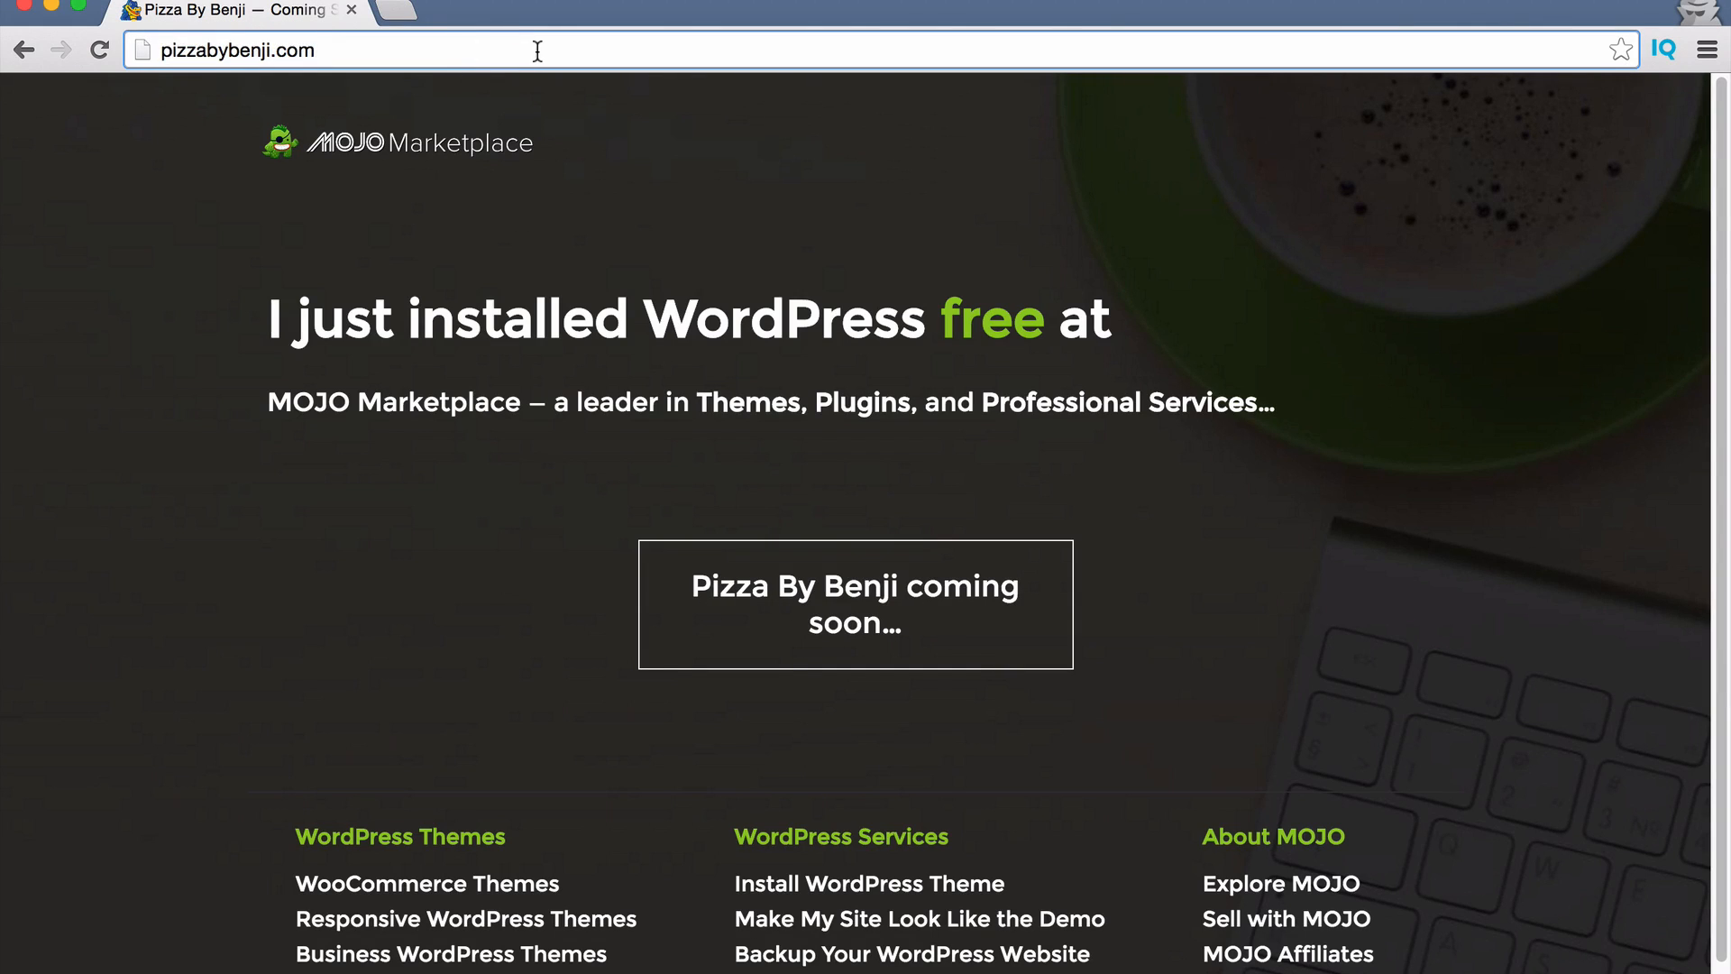
{"action": "left_click_drag", "start_coordinate": [537, 50], "coordinate": [99, 40]}
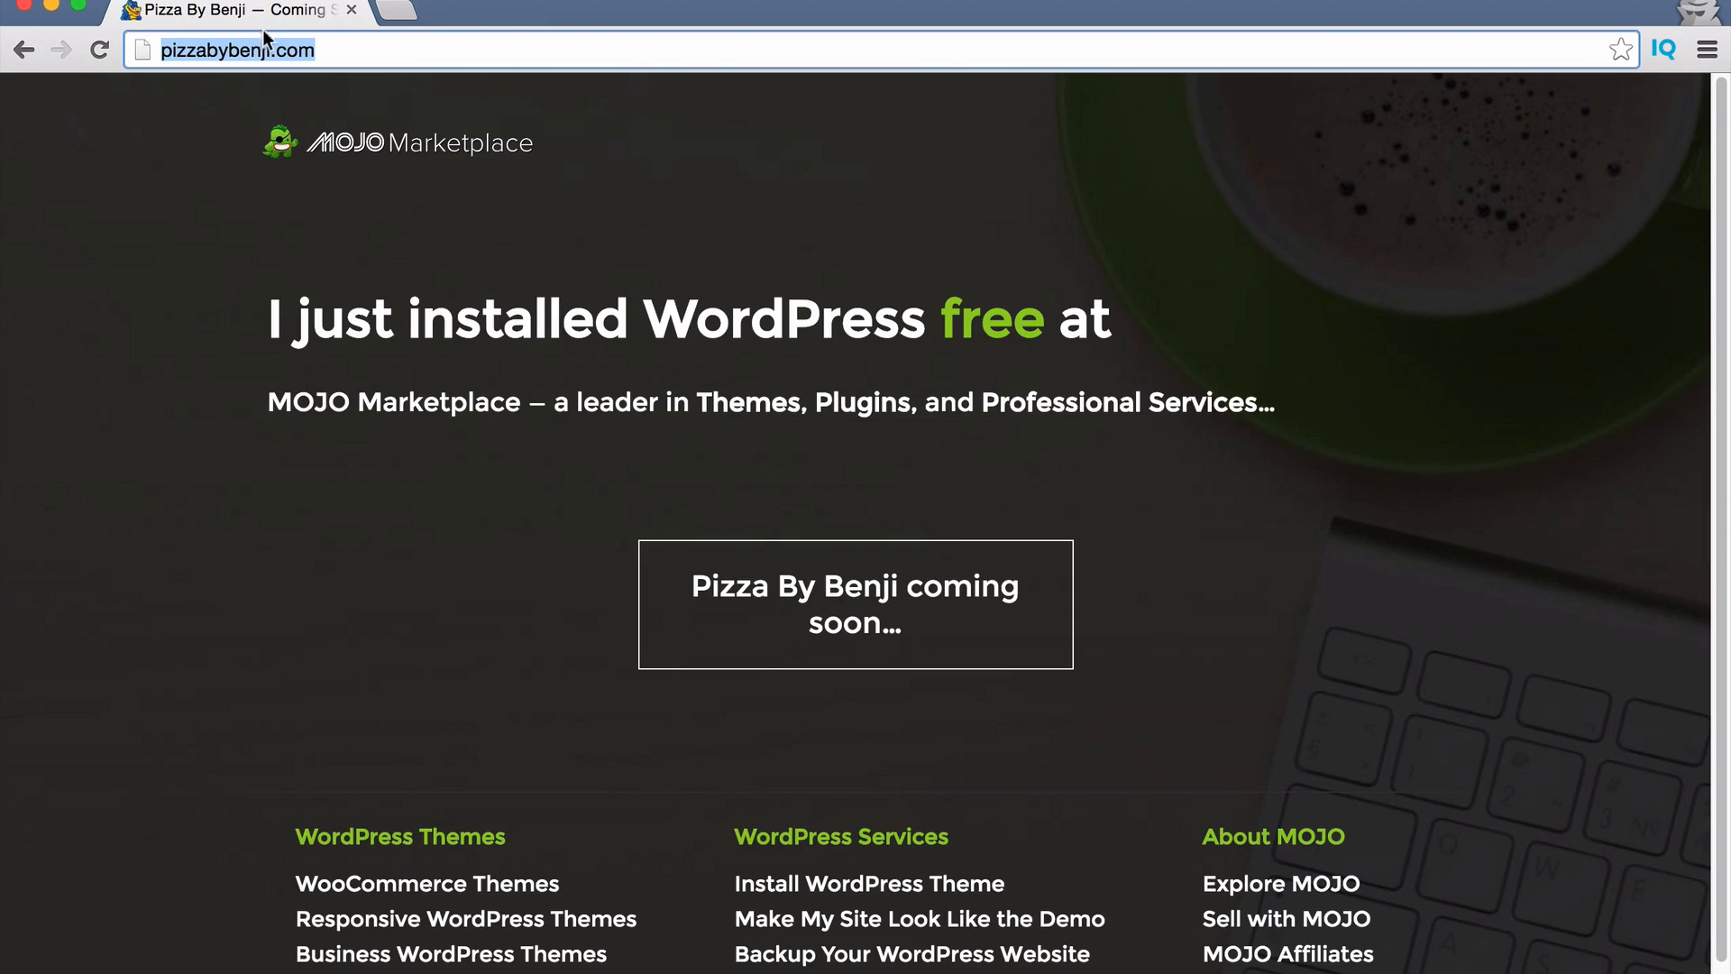
{"action": "left_click", "coordinate": [318, 54]}
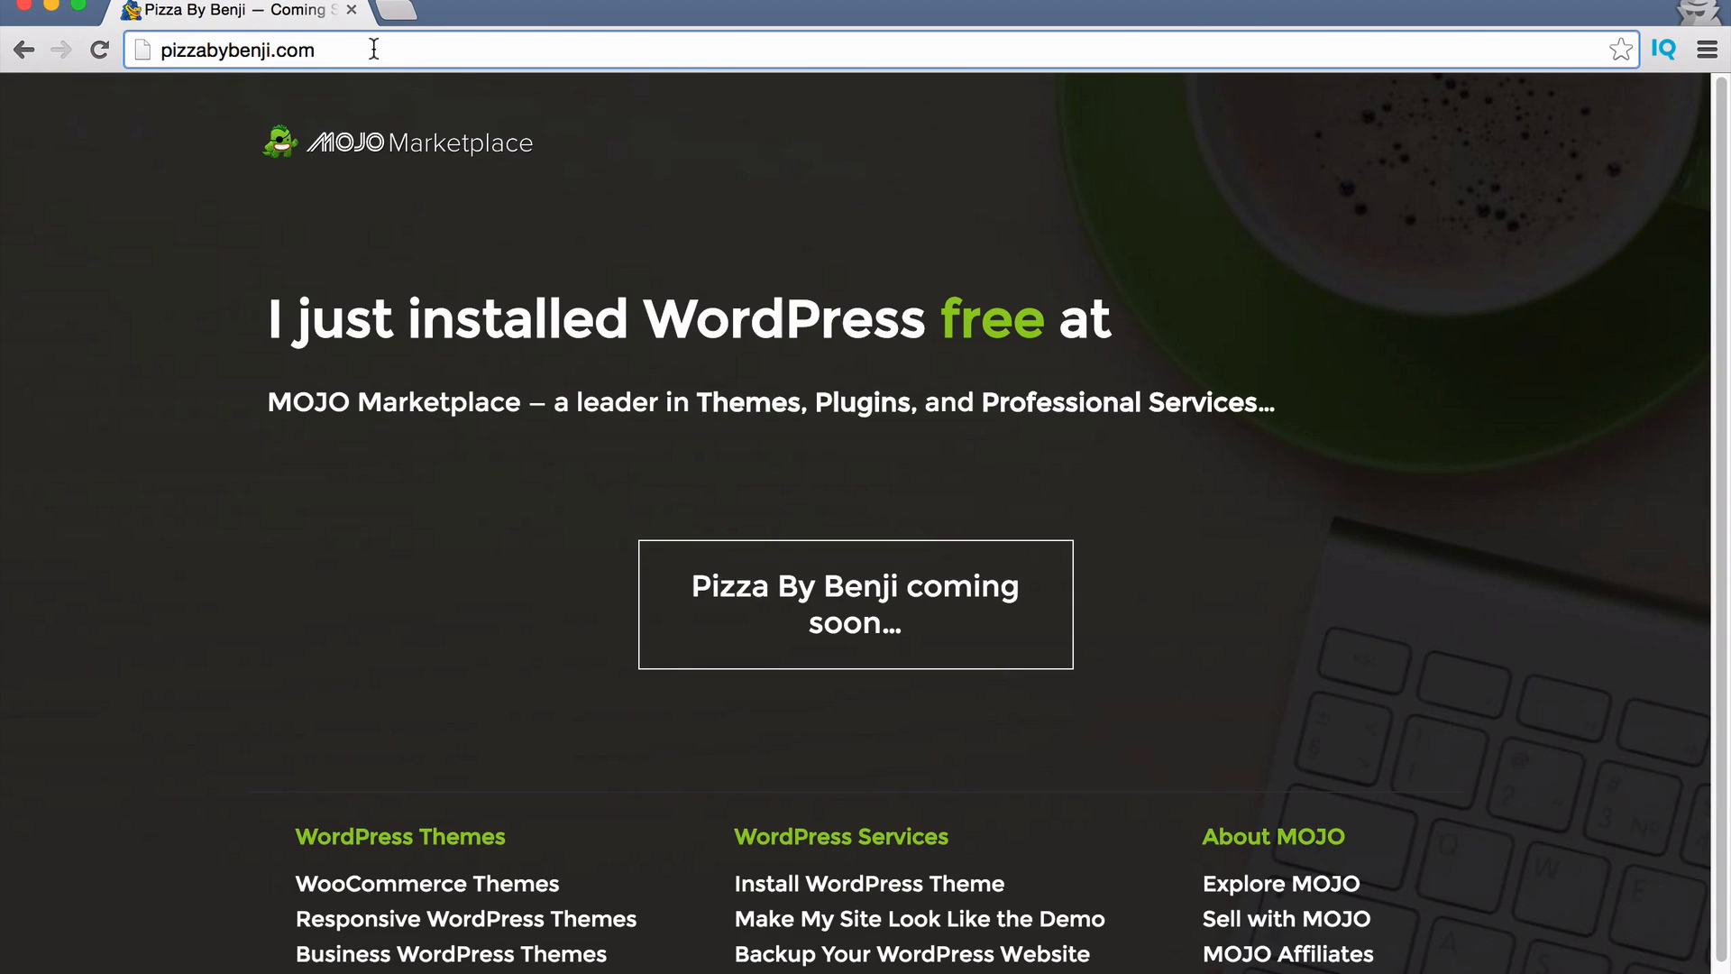
{"action": "type", "text": "/wp-admin"}
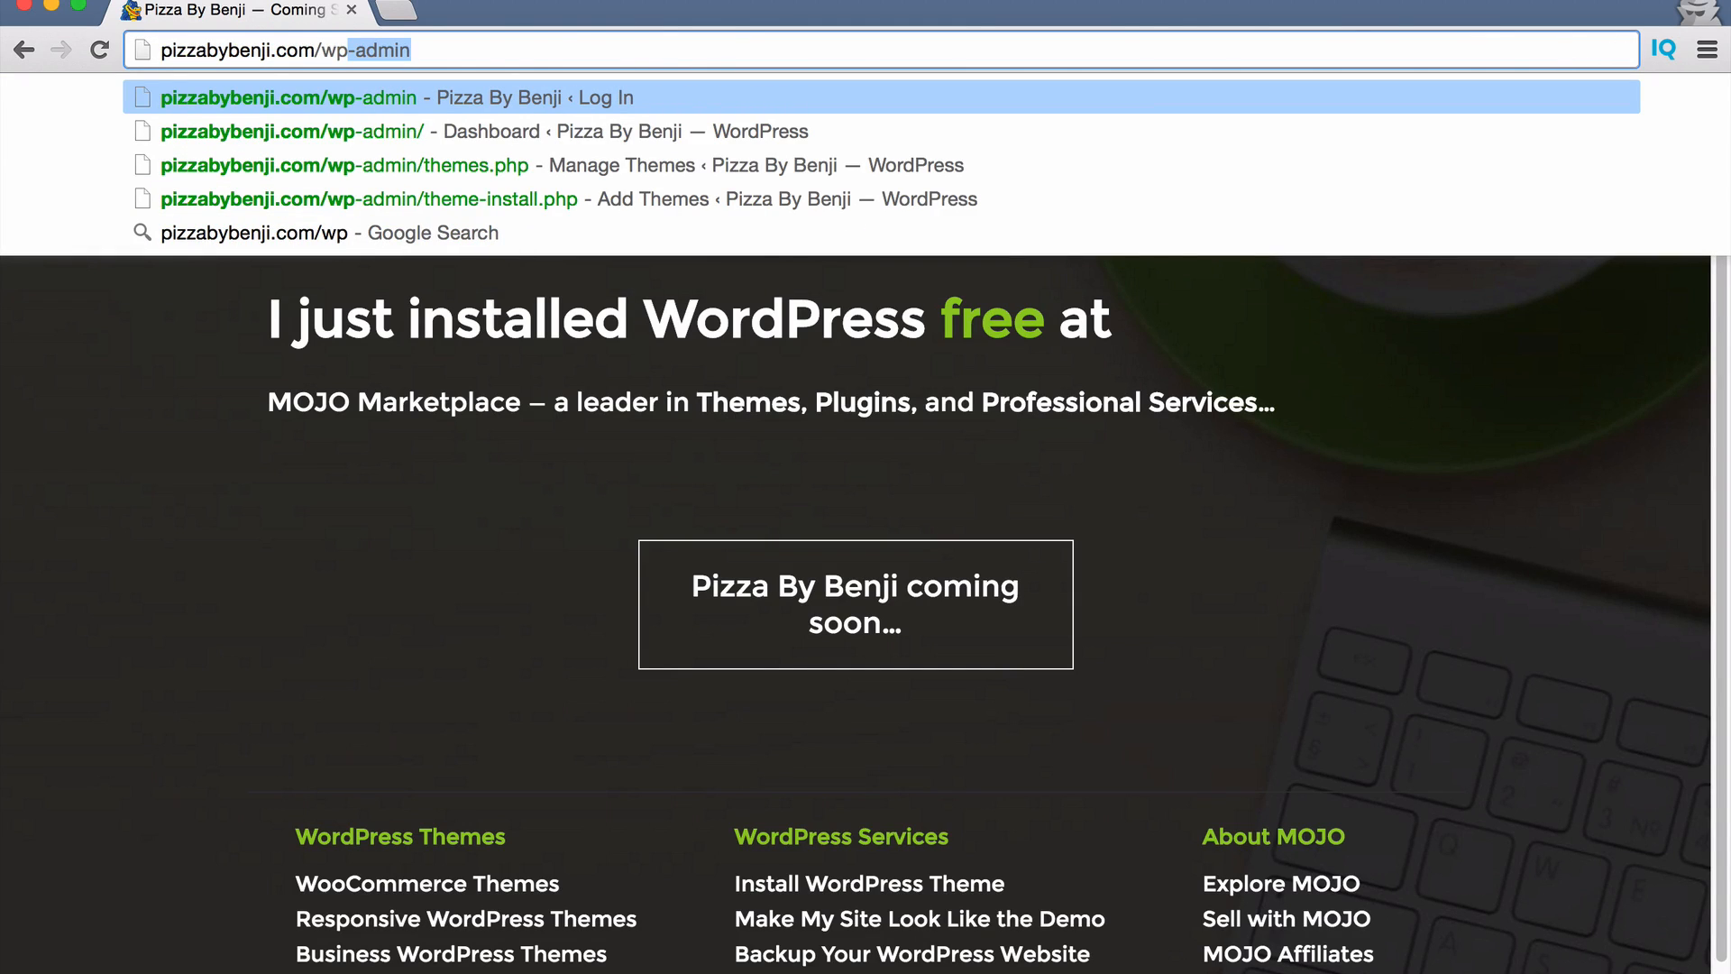
{"action": "key", "text": "Return"}
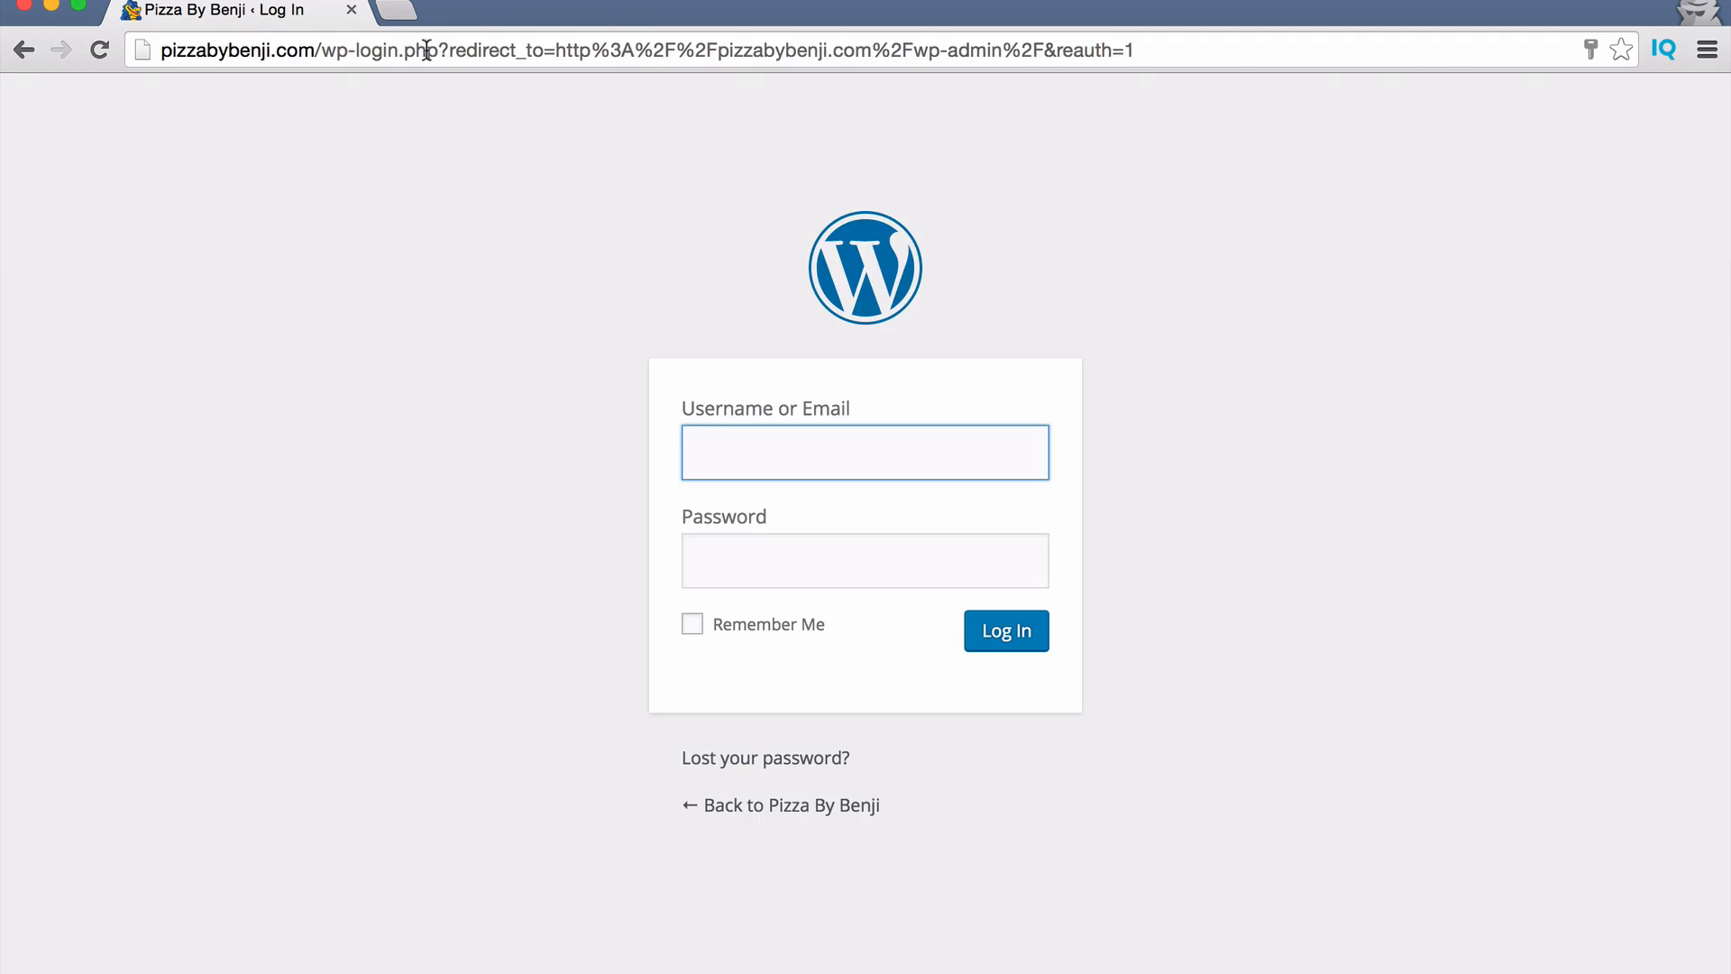
Fill in the saved admin username, paste the new admin password, and log in.
{"action": "left_click", "coordinate": [775, 465]}
{"action": "left_click", "coordinate": [1242, 415]}
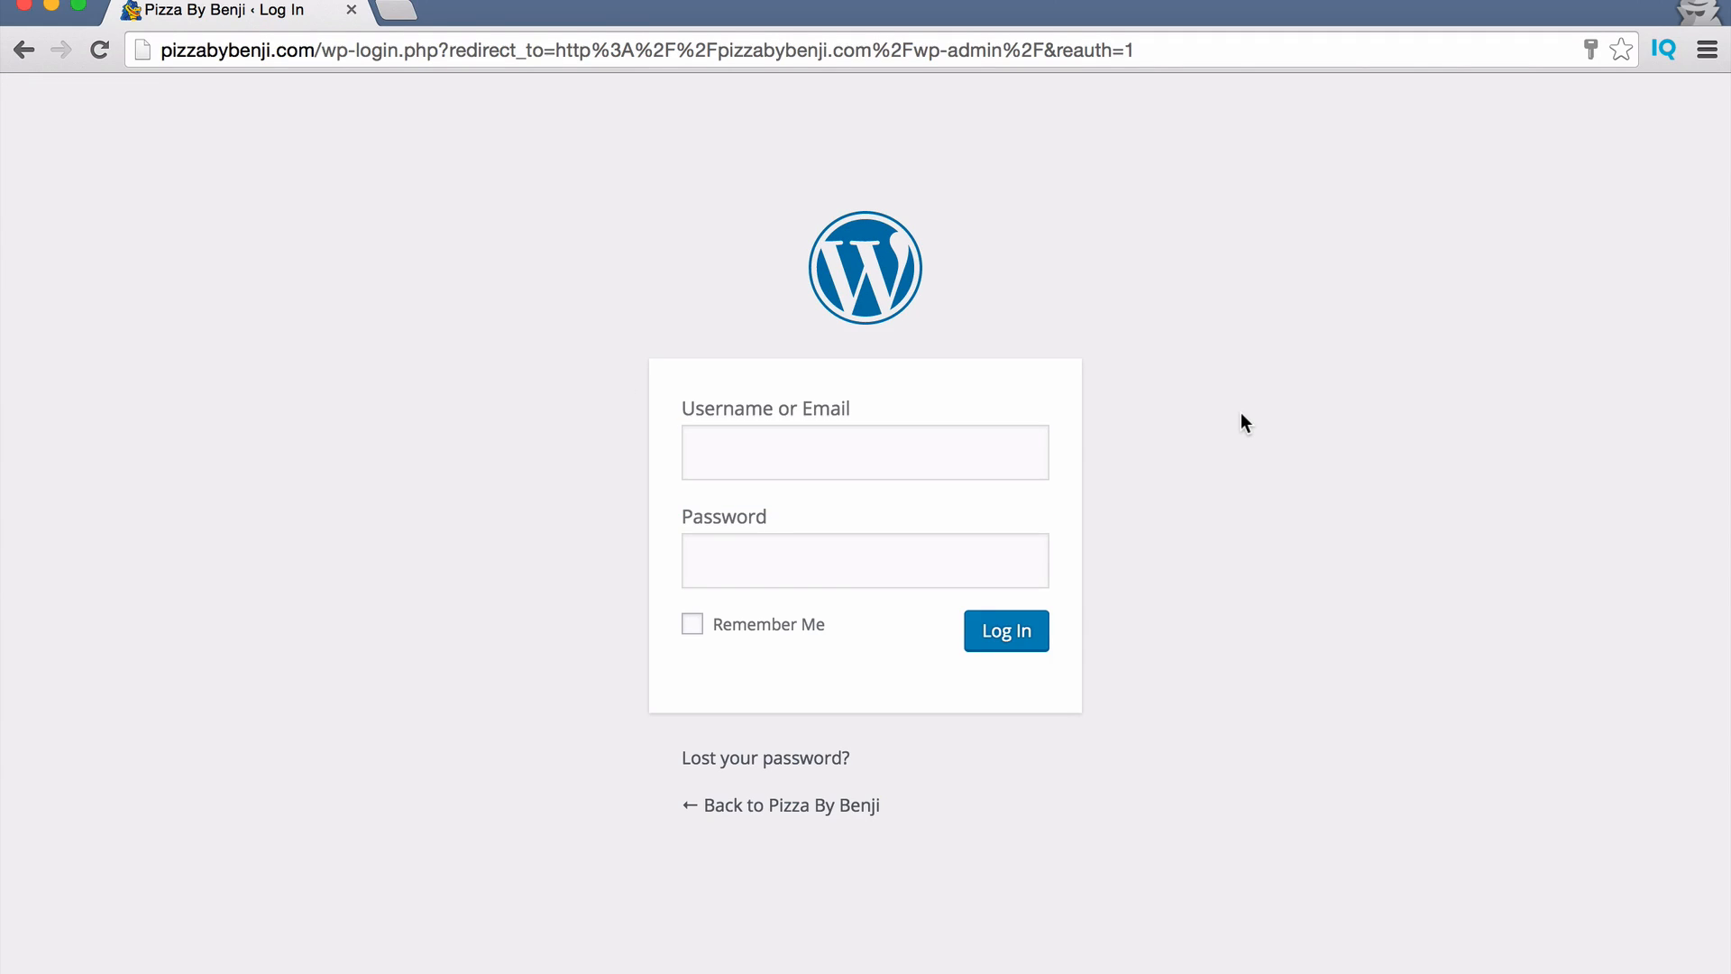
{"action": "left_click", "coordinate": [742, 456]}
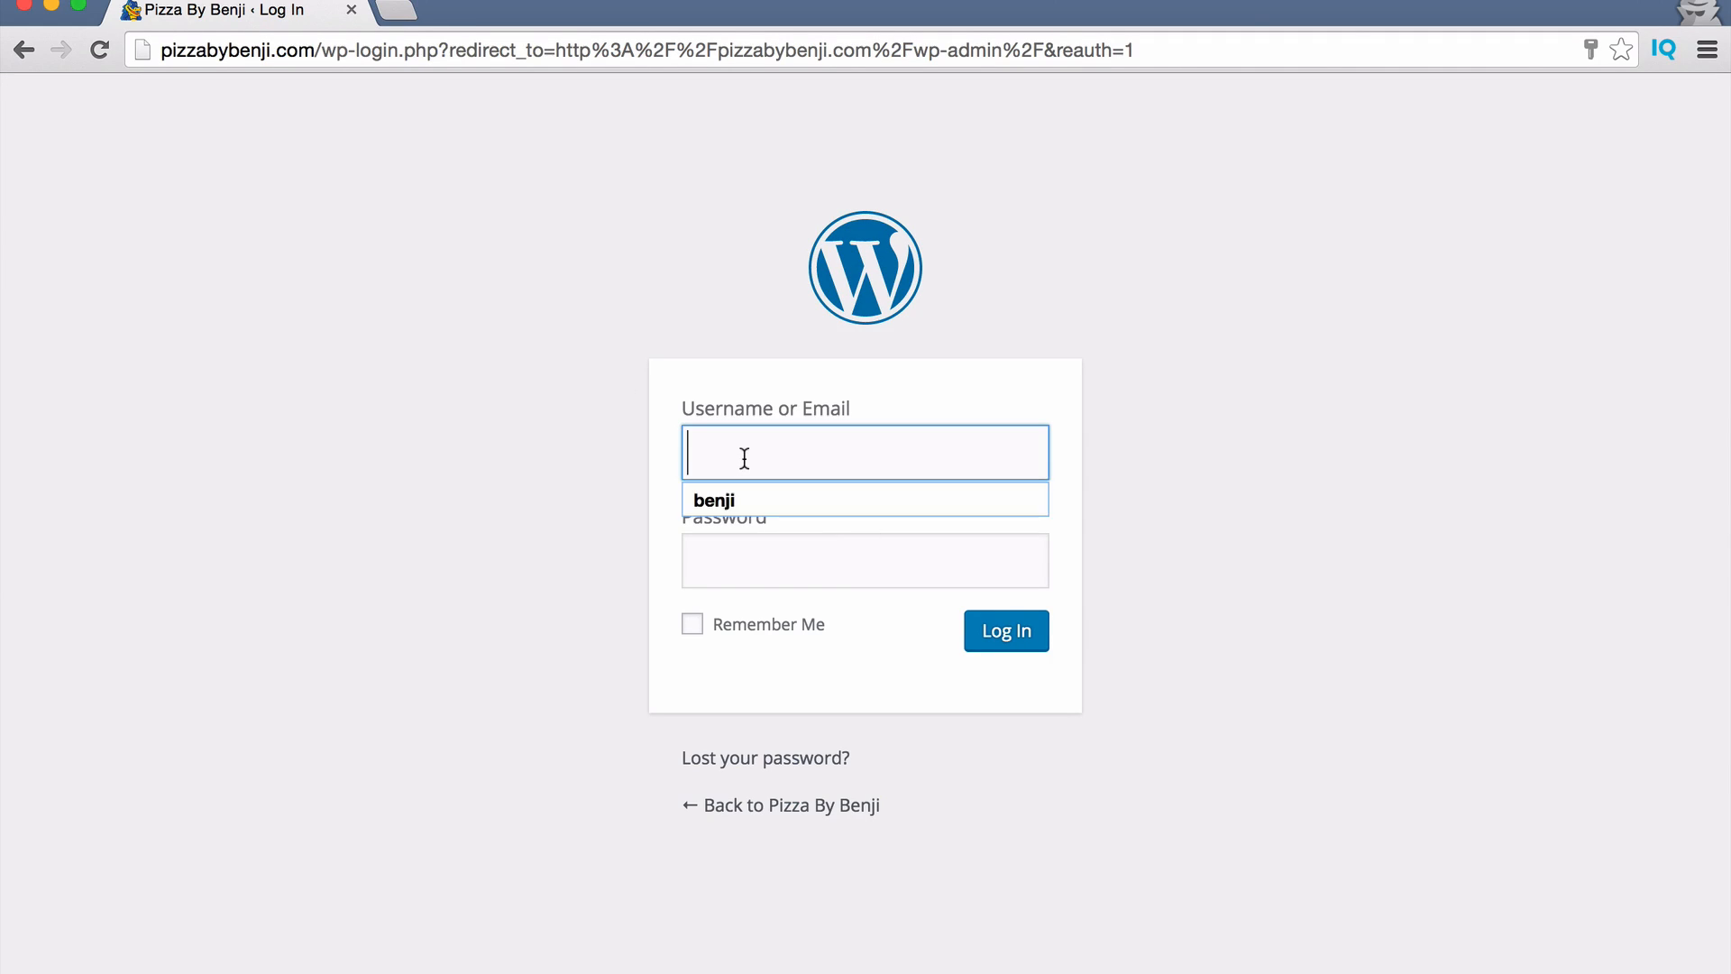
{"action": "left_click", "coordinate": [709, 500]}
{"action": "double_click", "coordinate": [814, 577]}
{"action": "key", "text": "super+v"}
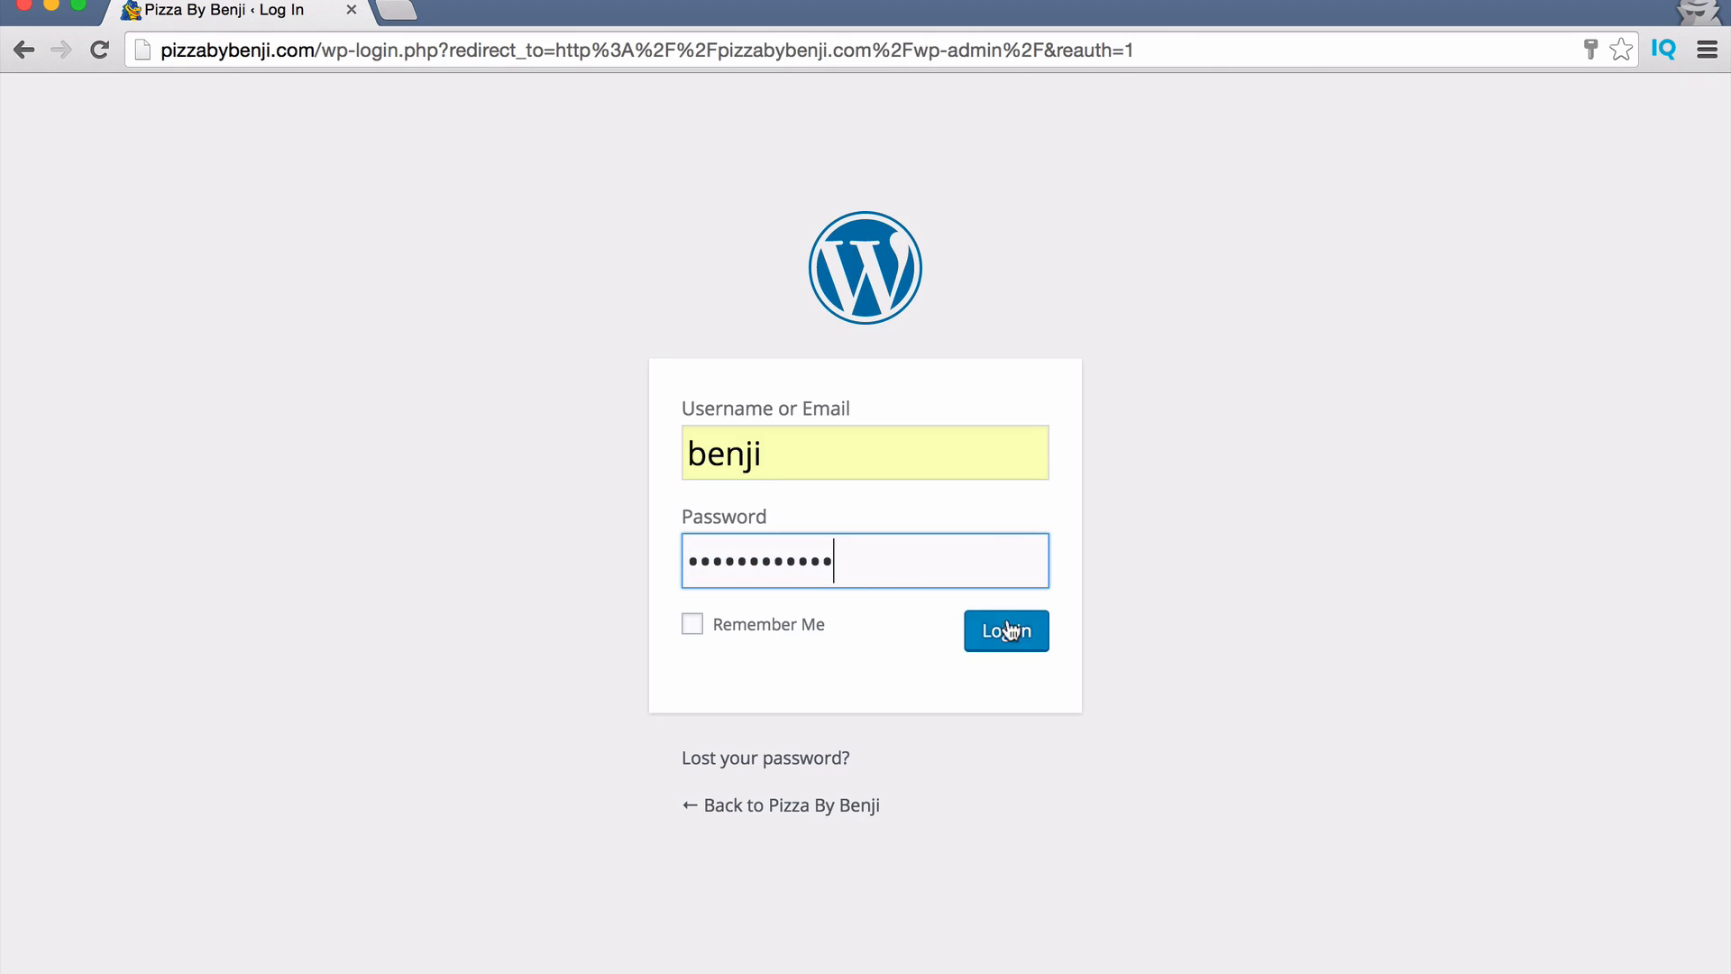
{"action": "left_click", "coordinate": [1006, 631]}
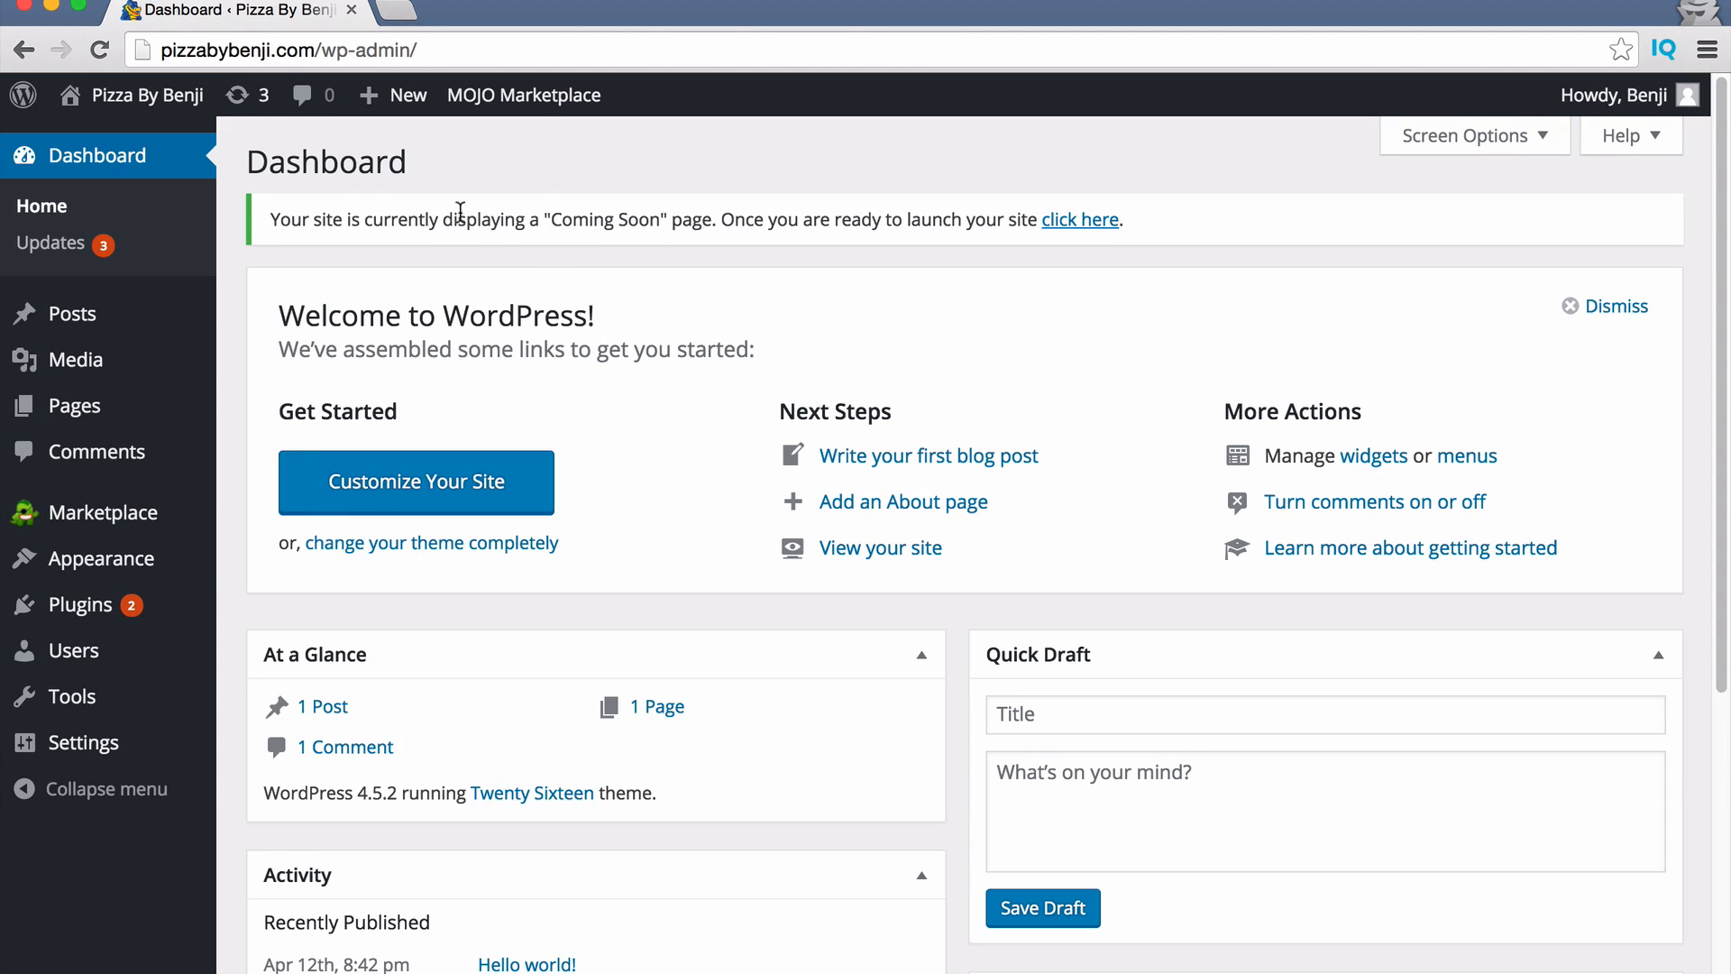
Take the site out of Coming Soon mode using the dashboard notice's link.
{"action": "left_click_drag", "start_coordinate": [290, 221], "coordinate": [699, 219]}
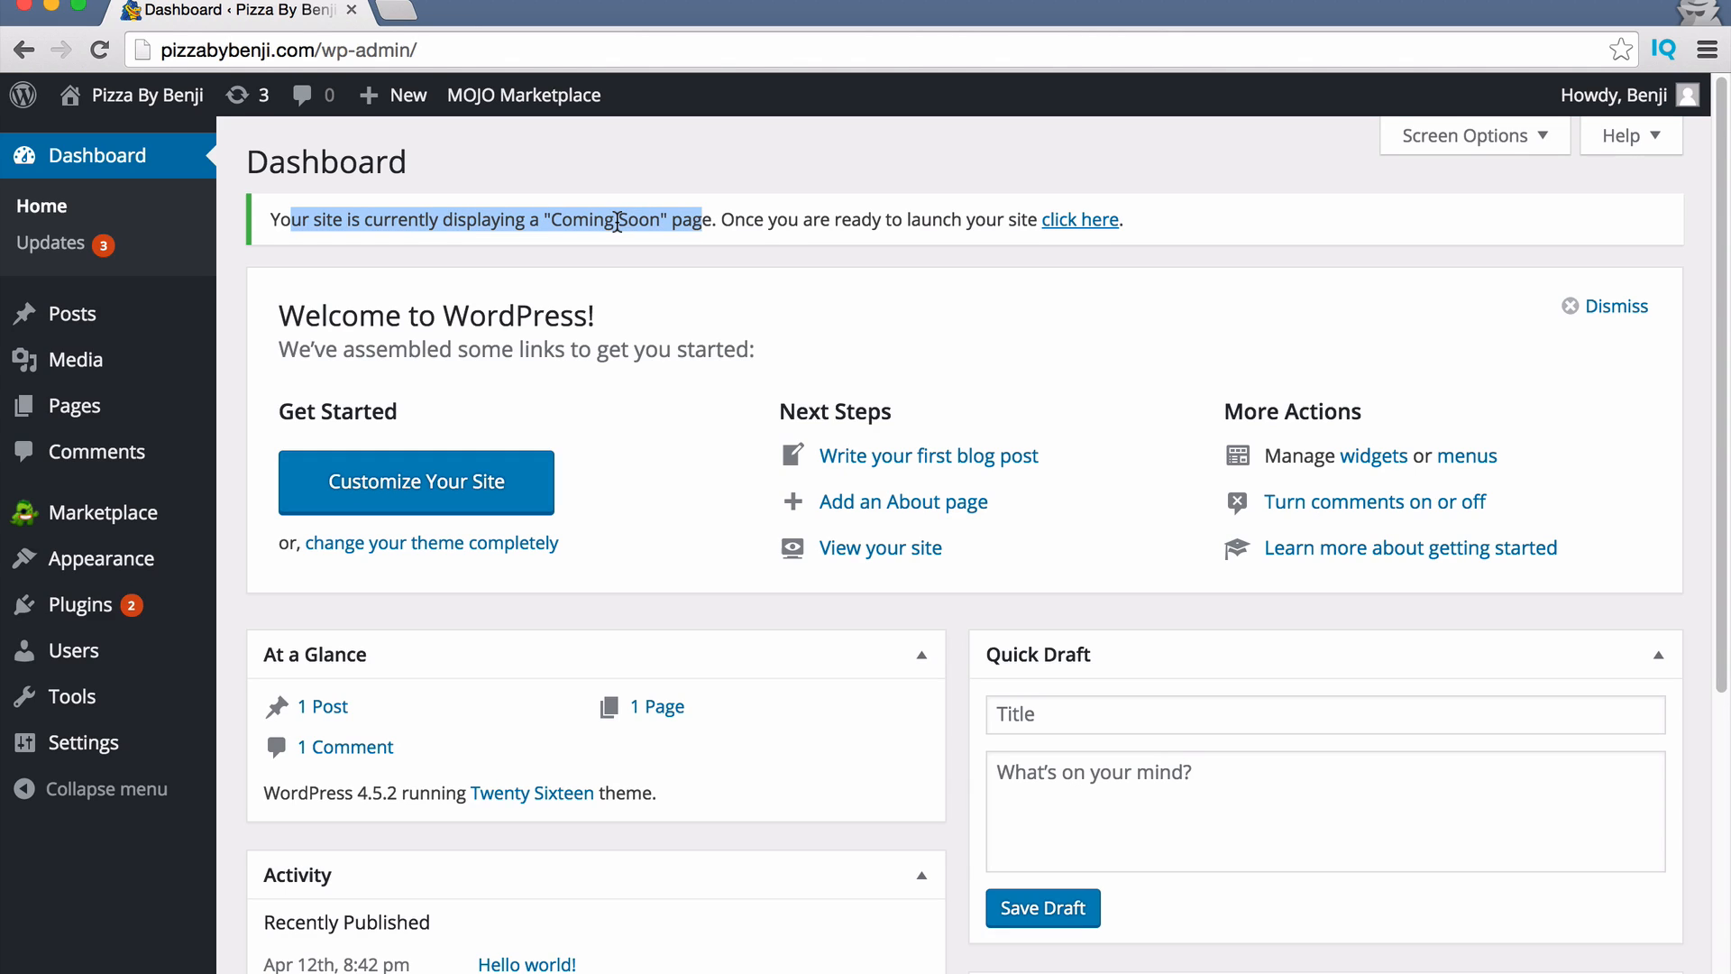
{"action": "left_click", "coordinate": [823, 213]}
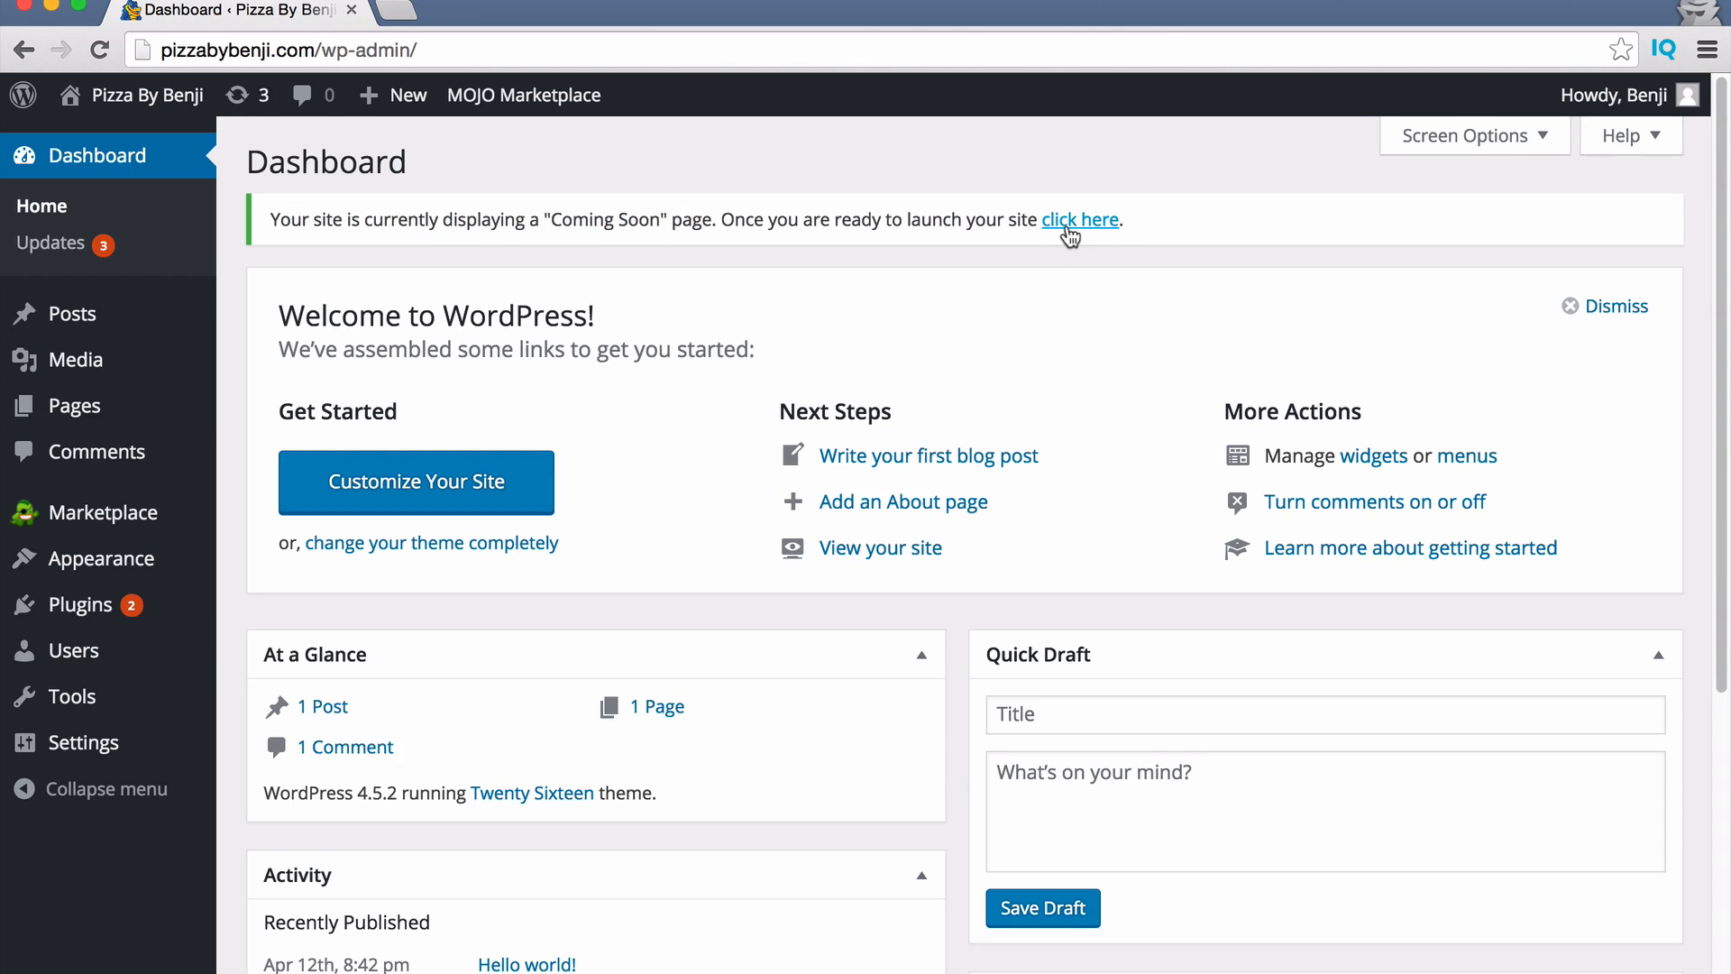
{"action": "left_click", "coordinate": [1068, 229]}
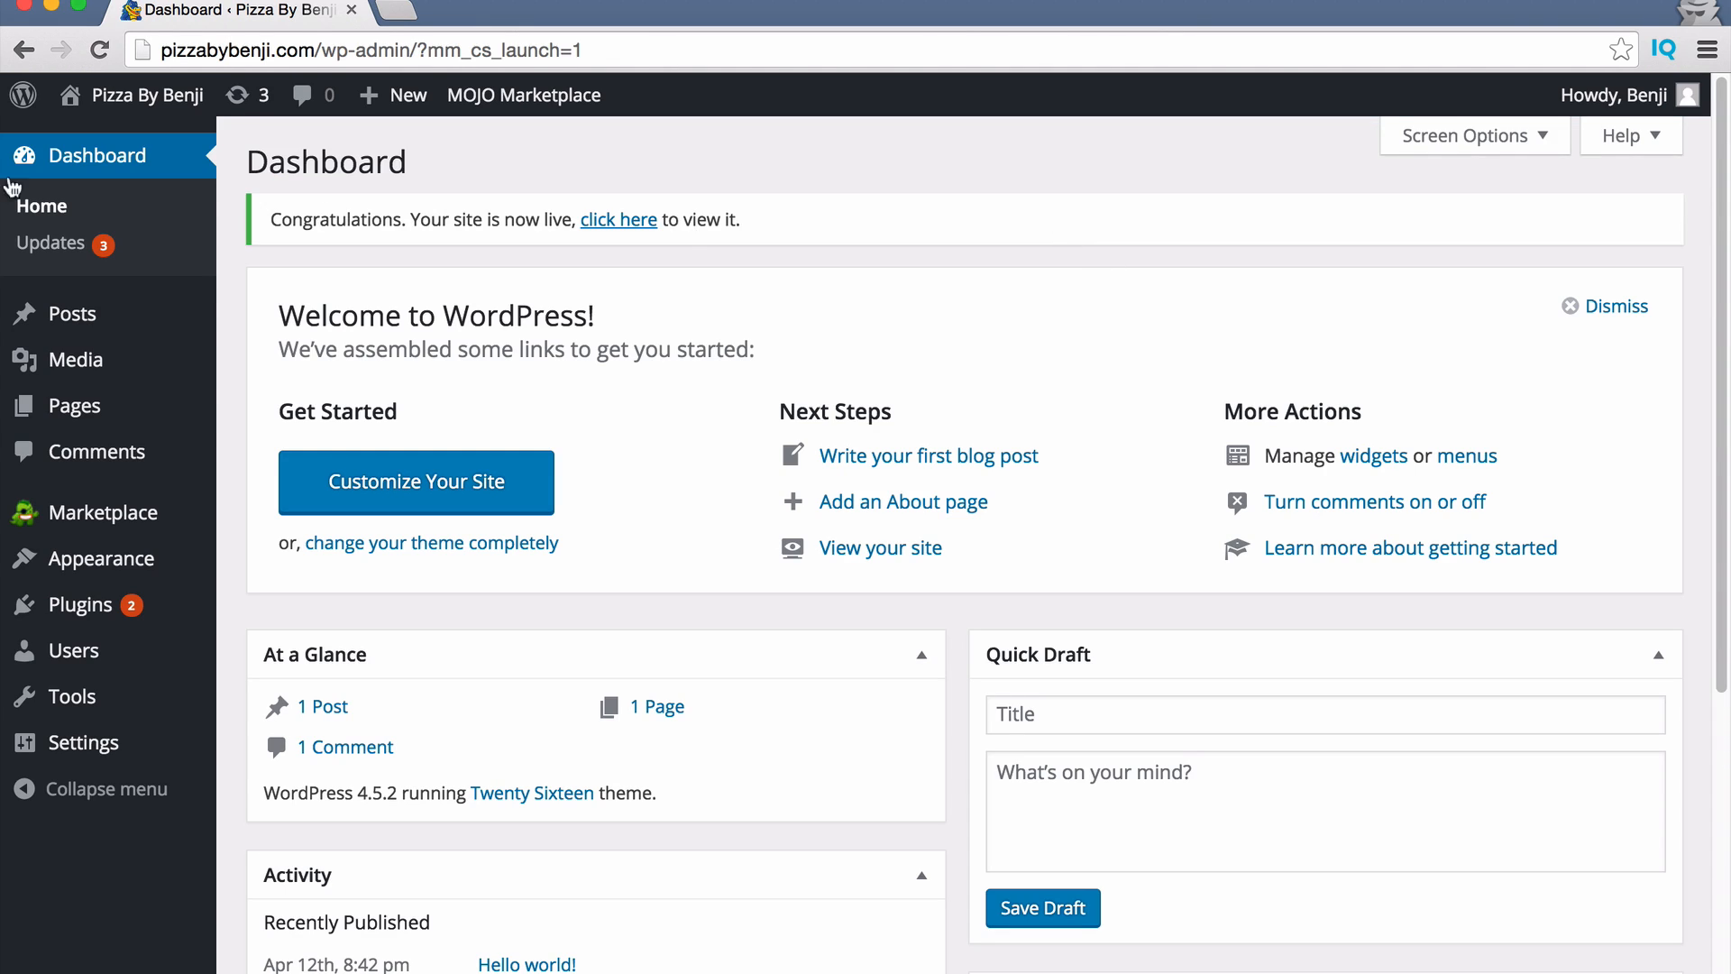
View the live Pizza By Benji site in a new tab, then return to the Dashboard.
{"action": "left_click", "coordinate": [127, 96], "text": "super"}
{"action": "left_click", "coordinate": [439, 13]}
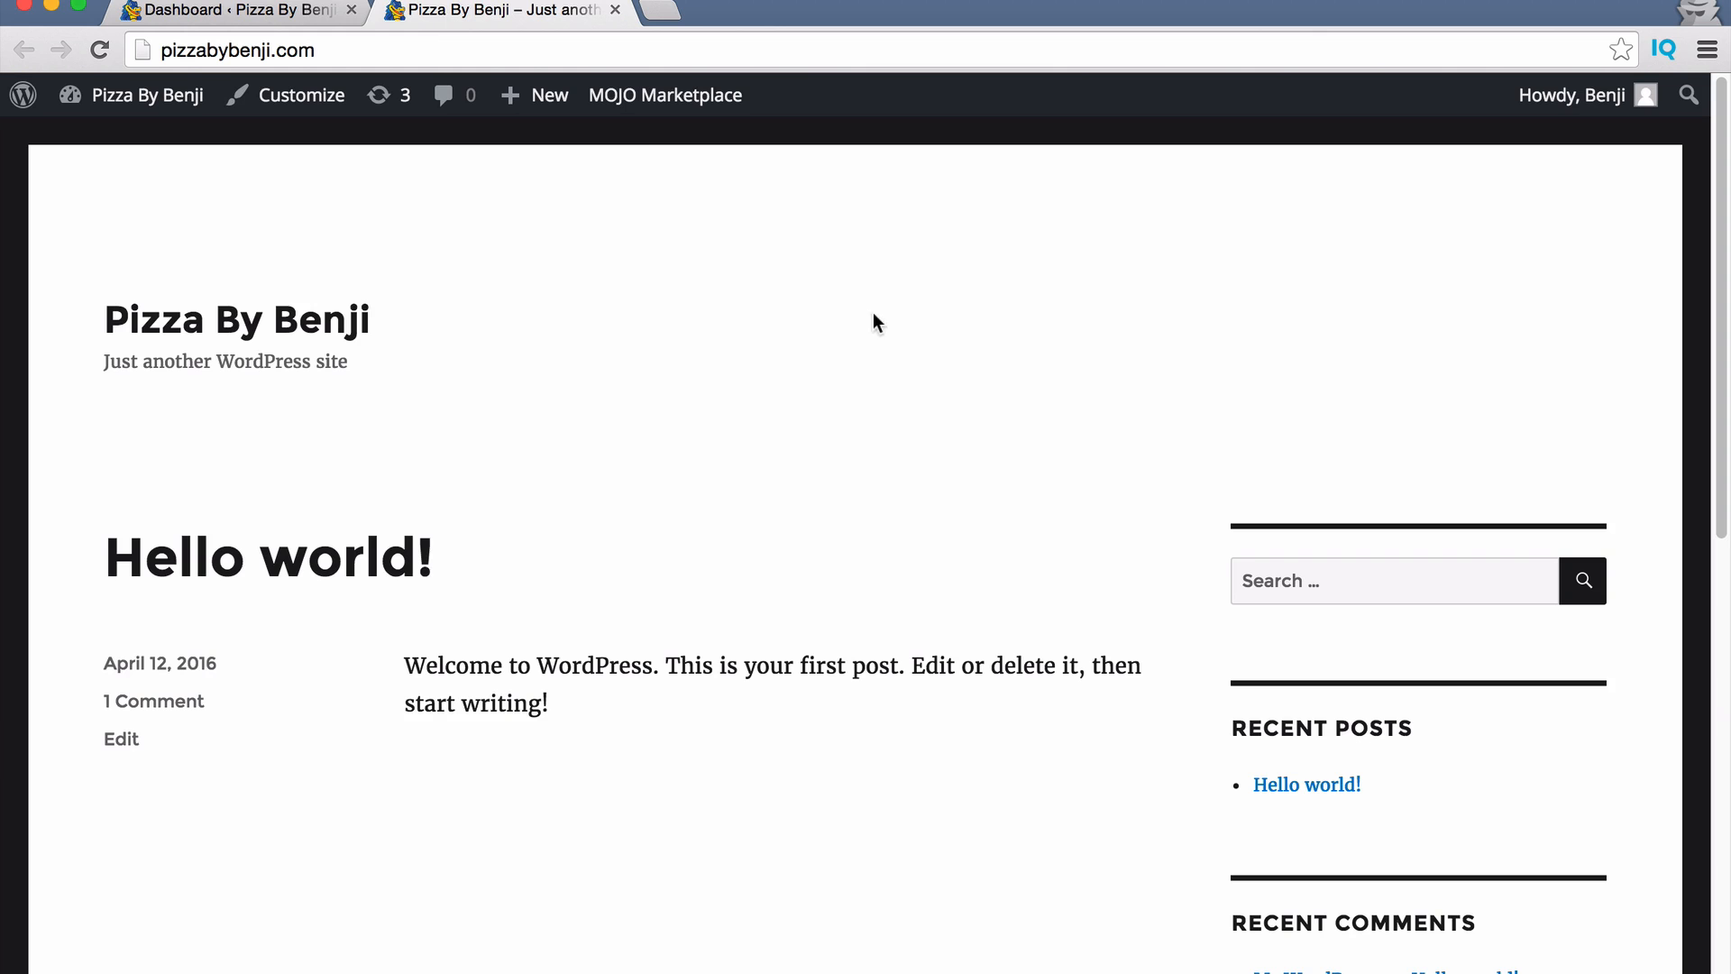
{"action": "scroll", "coordinate": [590, 480], "scroll_direction": "down", "scroll_amount": 10}
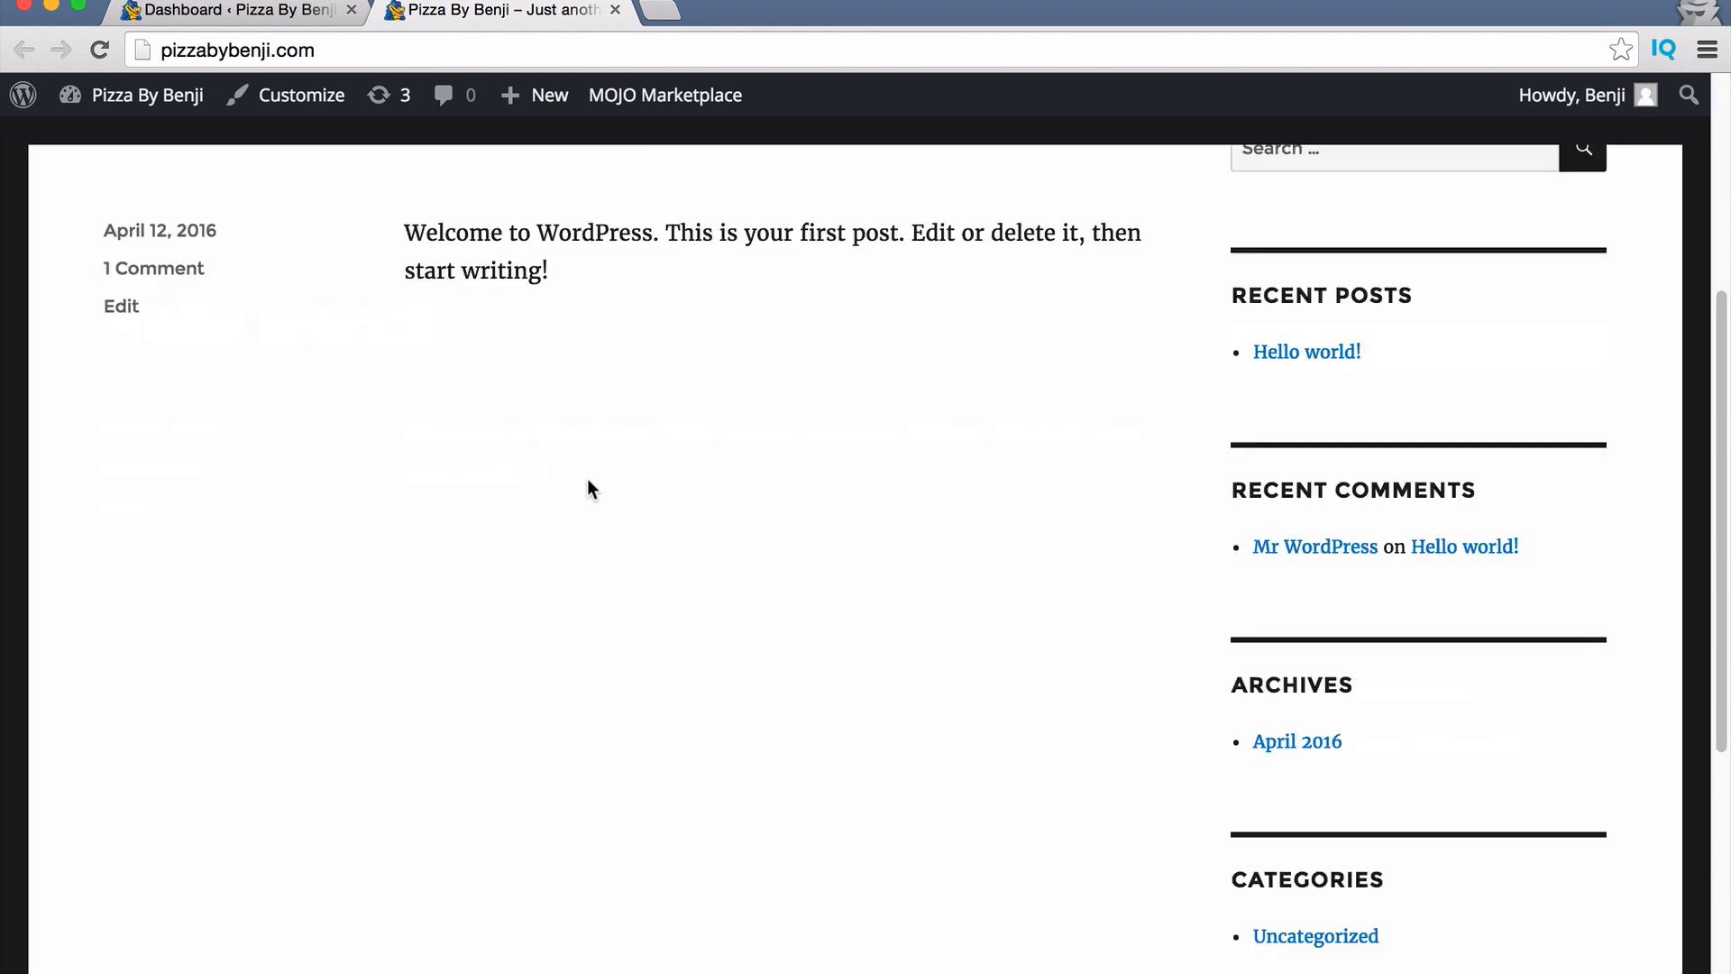
{"action": "scroll", "coordinate": [588, 480], "scroll_direction": "up", "scroll_amount": 10}
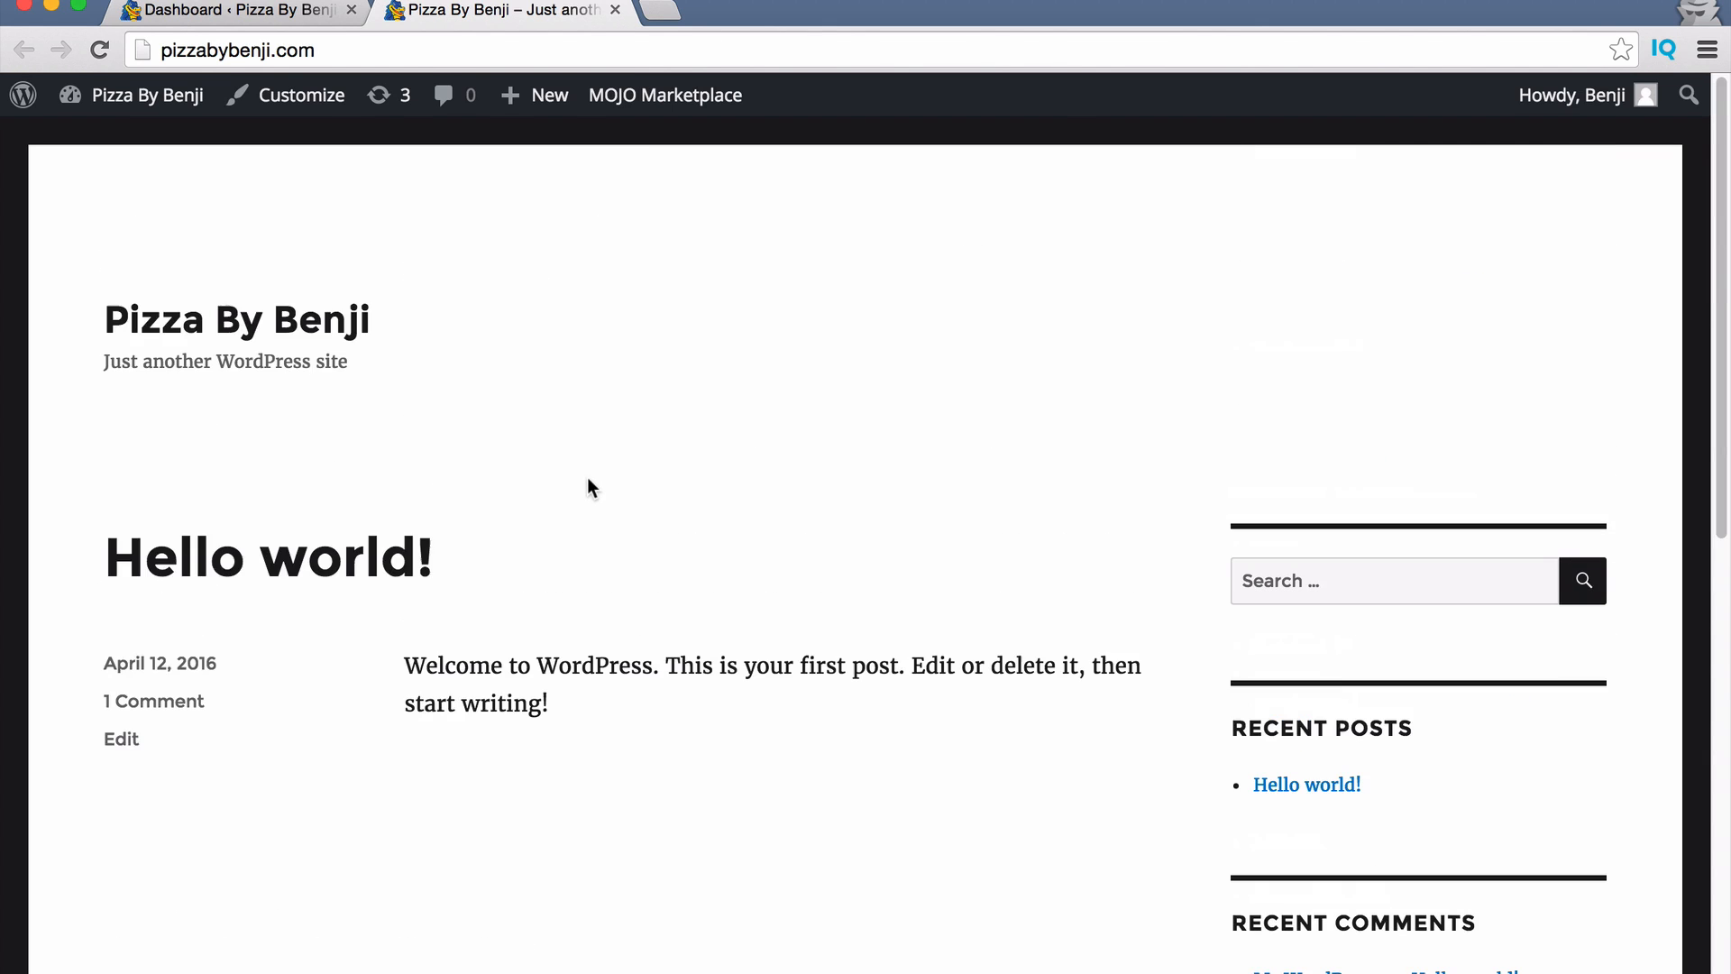
{"action": "left_click", "coordinate": [261, 10]}
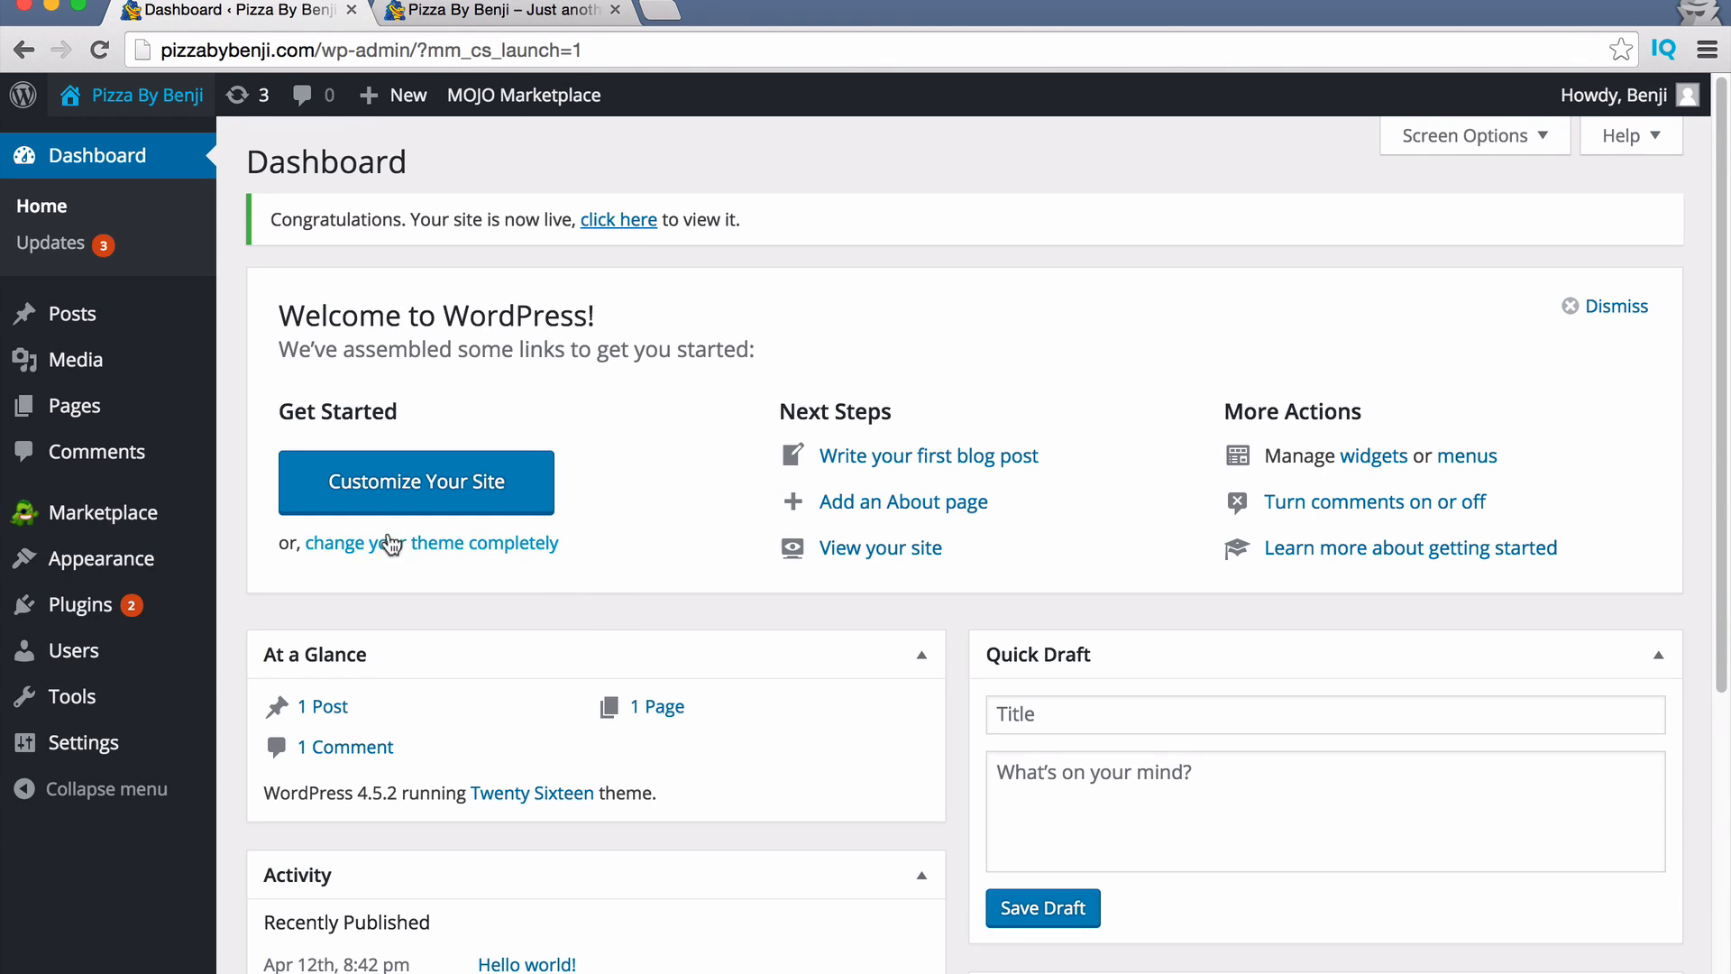
{"action": "mouse_move", "coordinate": [132, 581]}
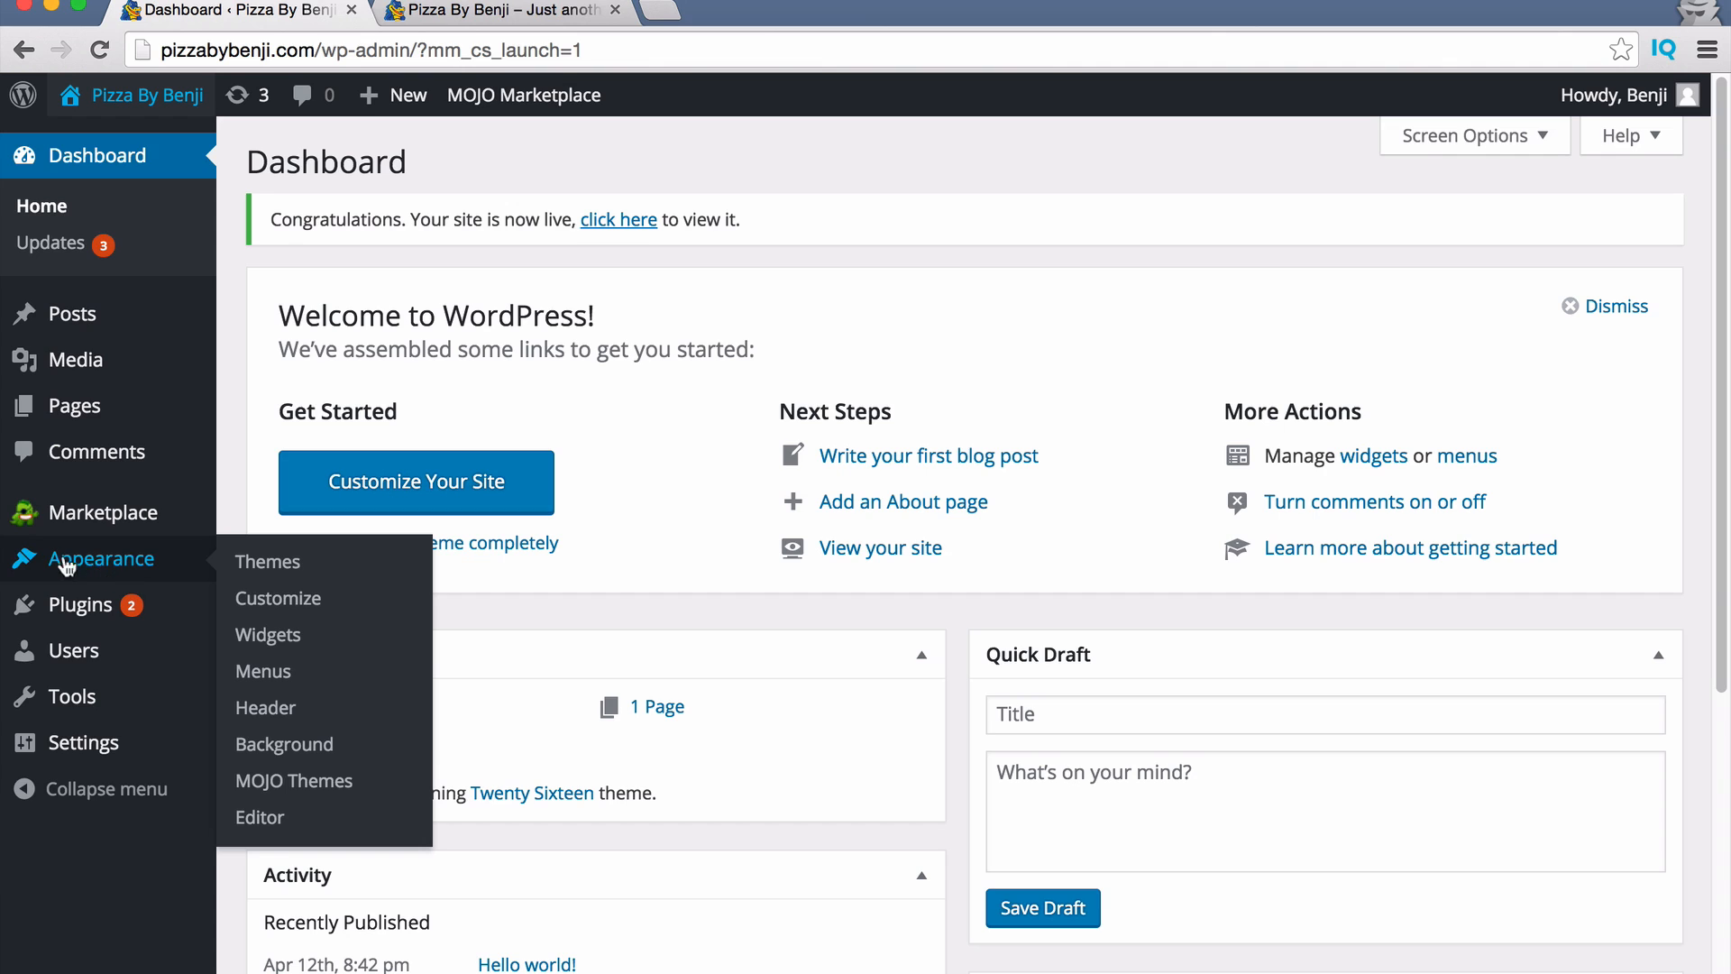
Search Add New Themes for 'zerif', install Zerif Lite, and activate it.
{"action": "left_click", "coordinate": [268, 564]}
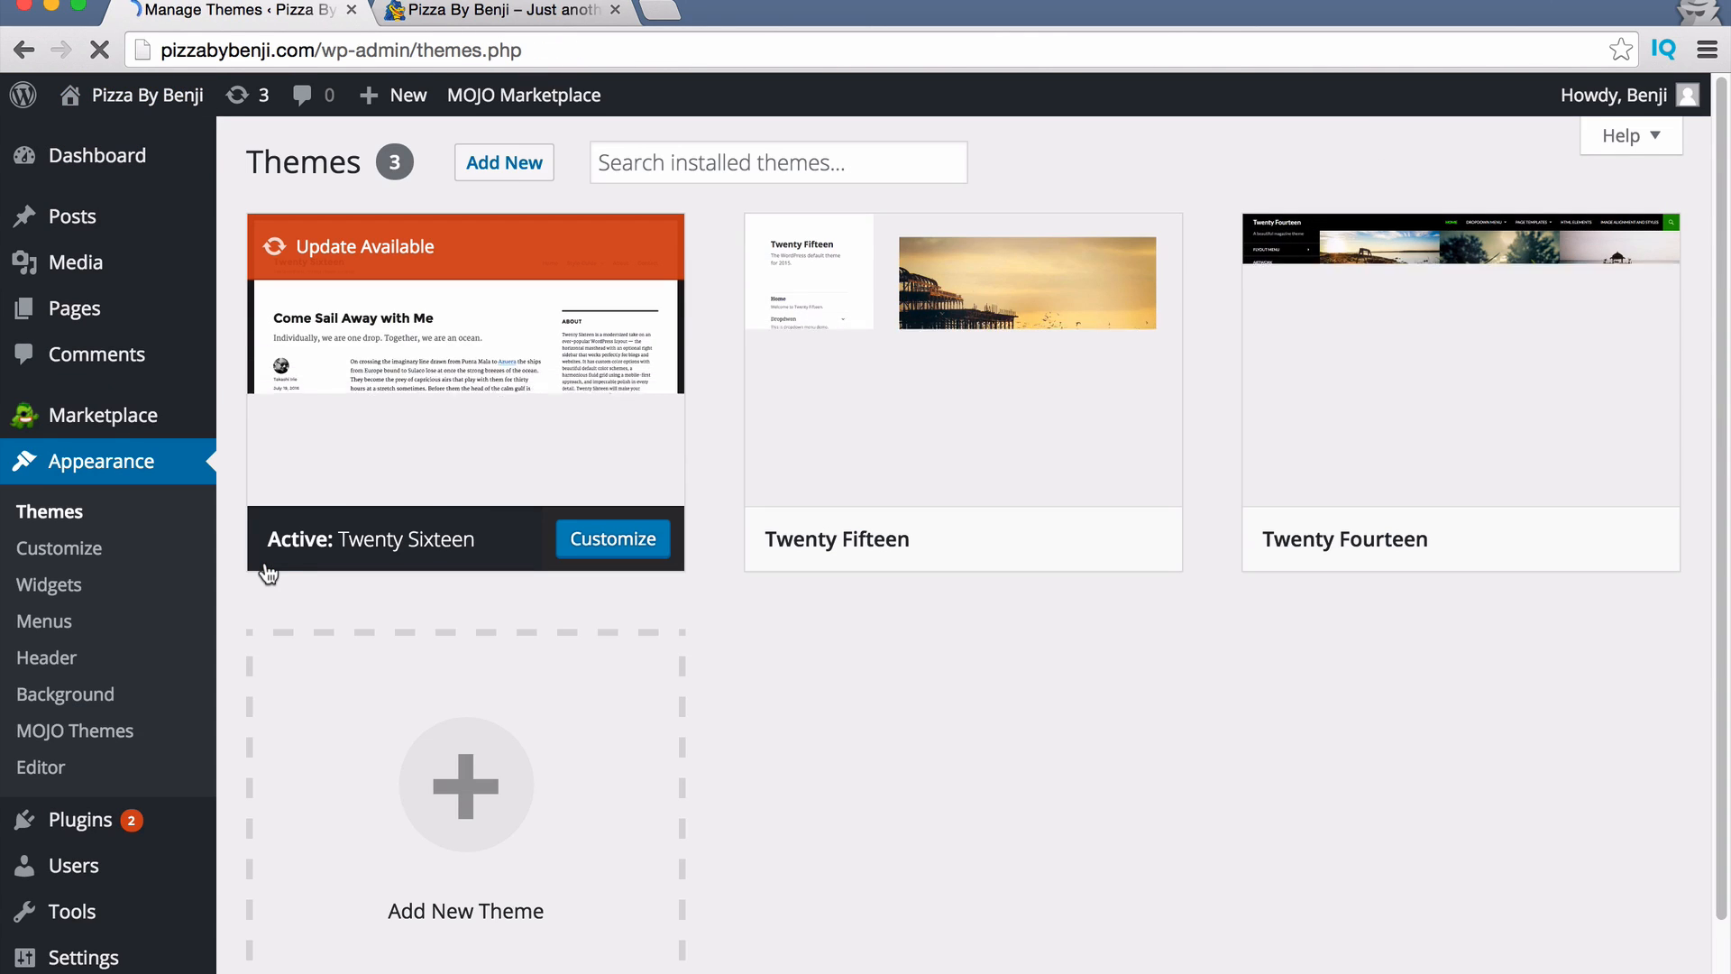
{"action": "left_click", "coordinate": [484, 169]}
{"action": "left_click", "coordinate": [1411, 242]}
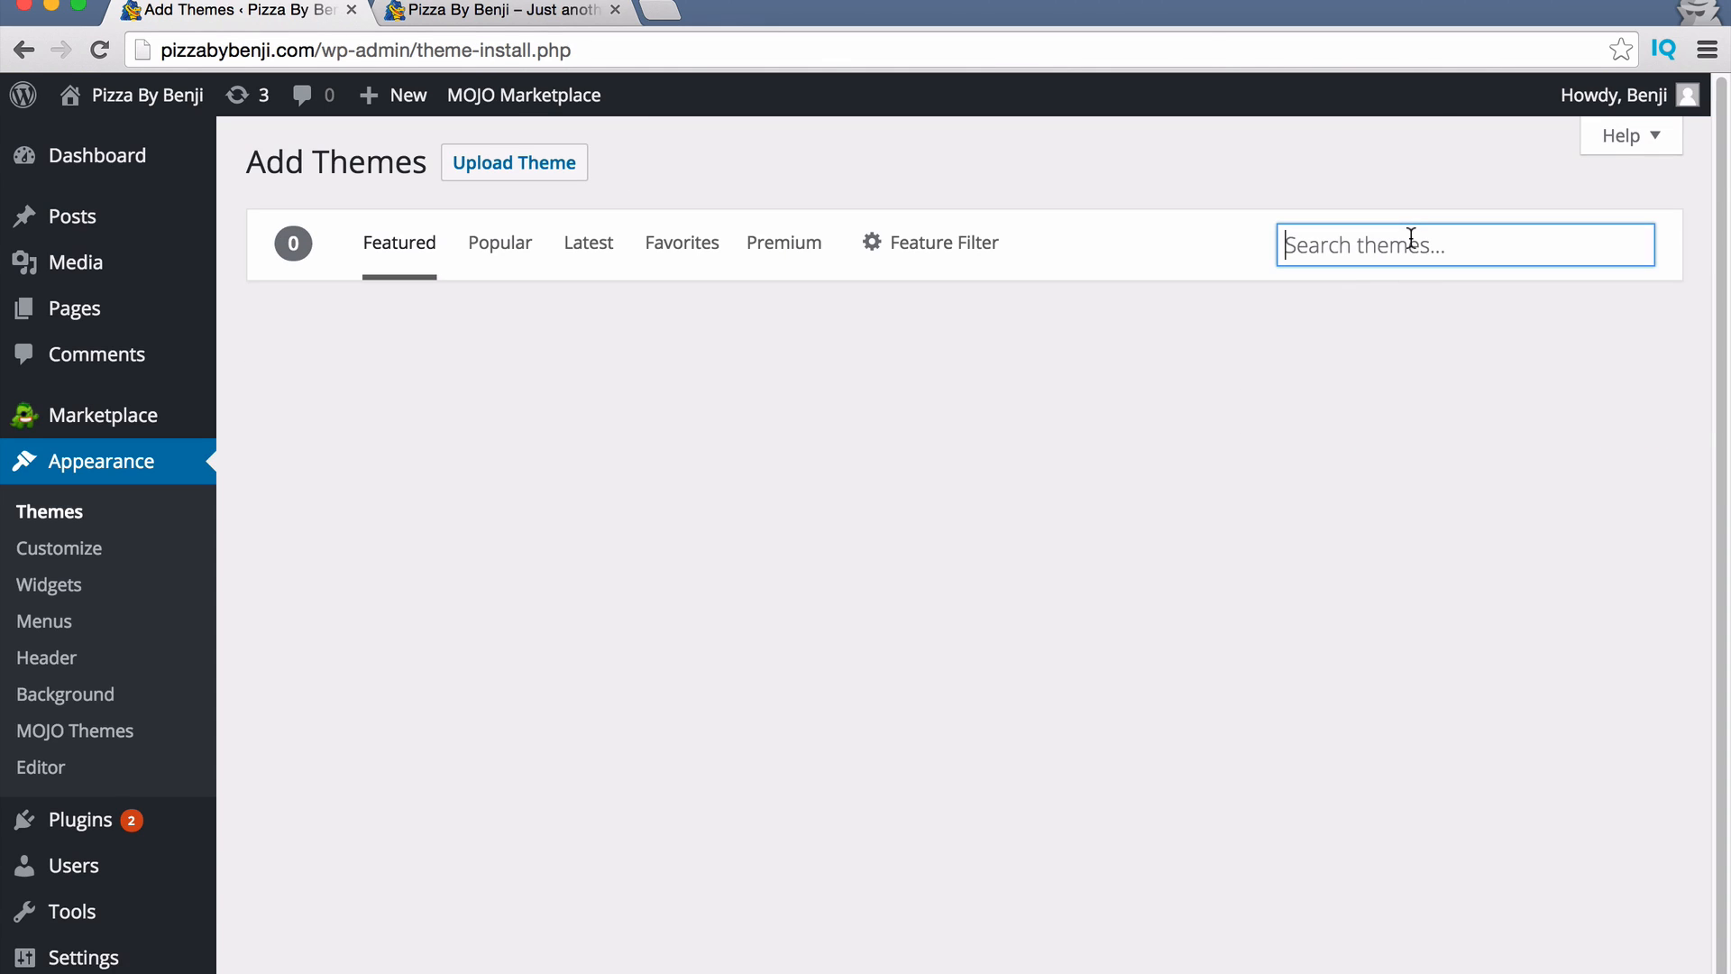
{"action": "type", "text": "zerif"}
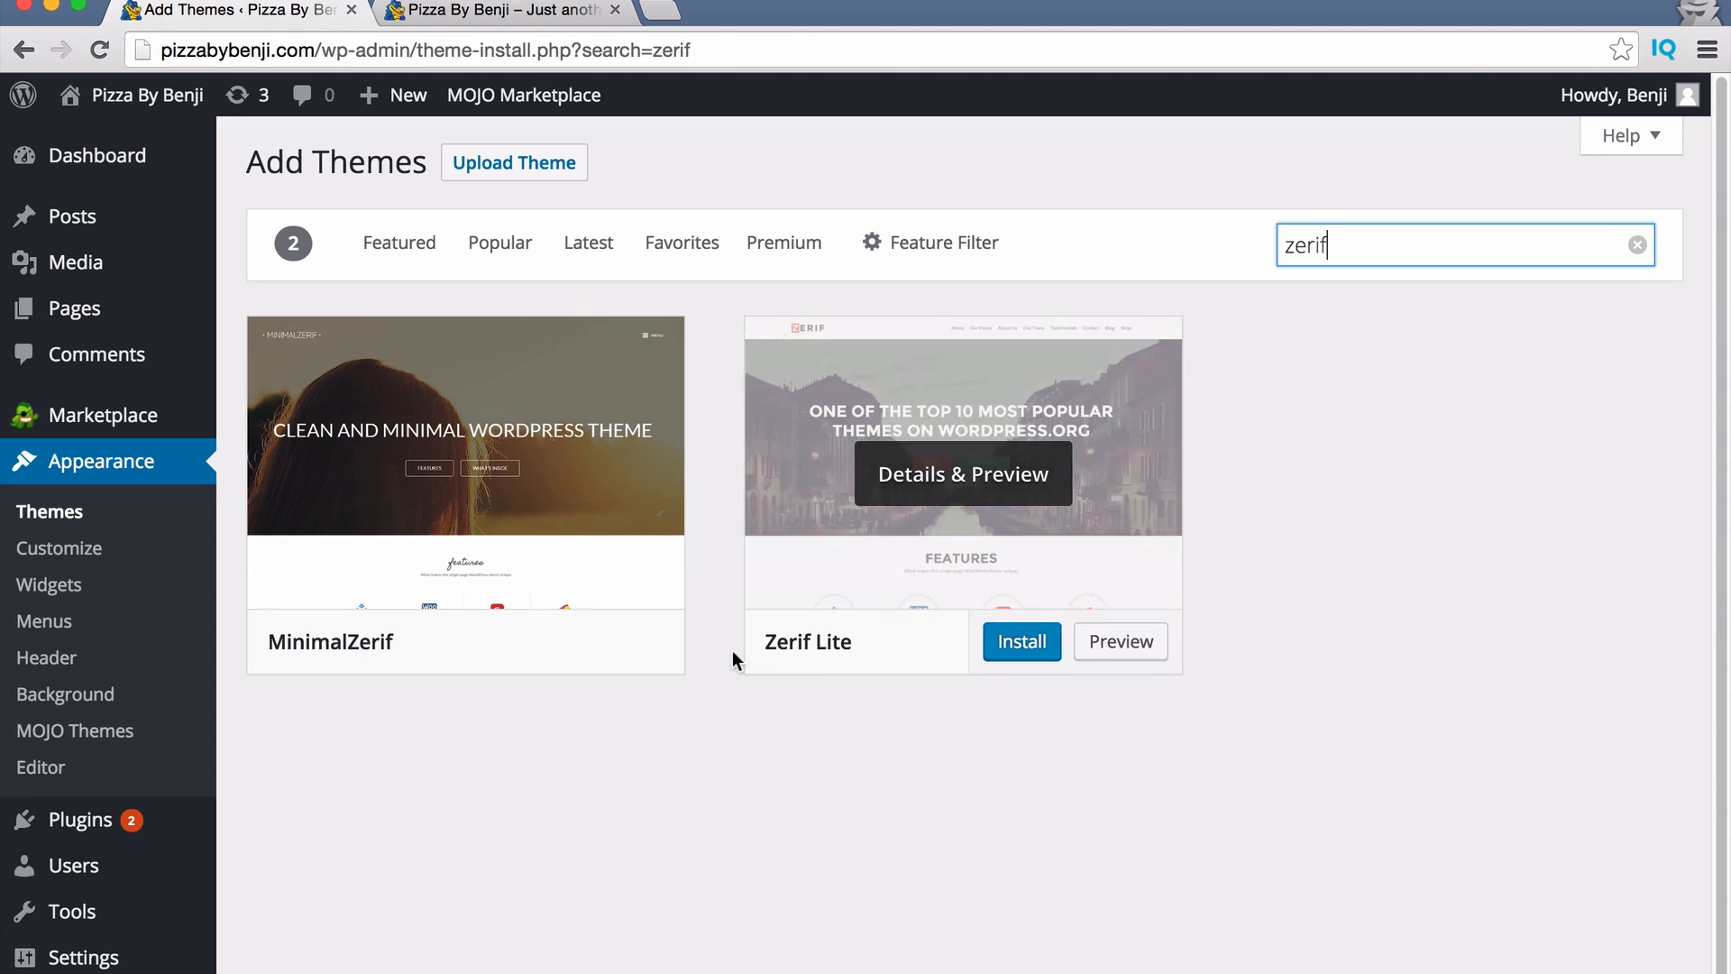
{"action": "left_click", "coordinate": [1022, 643]}
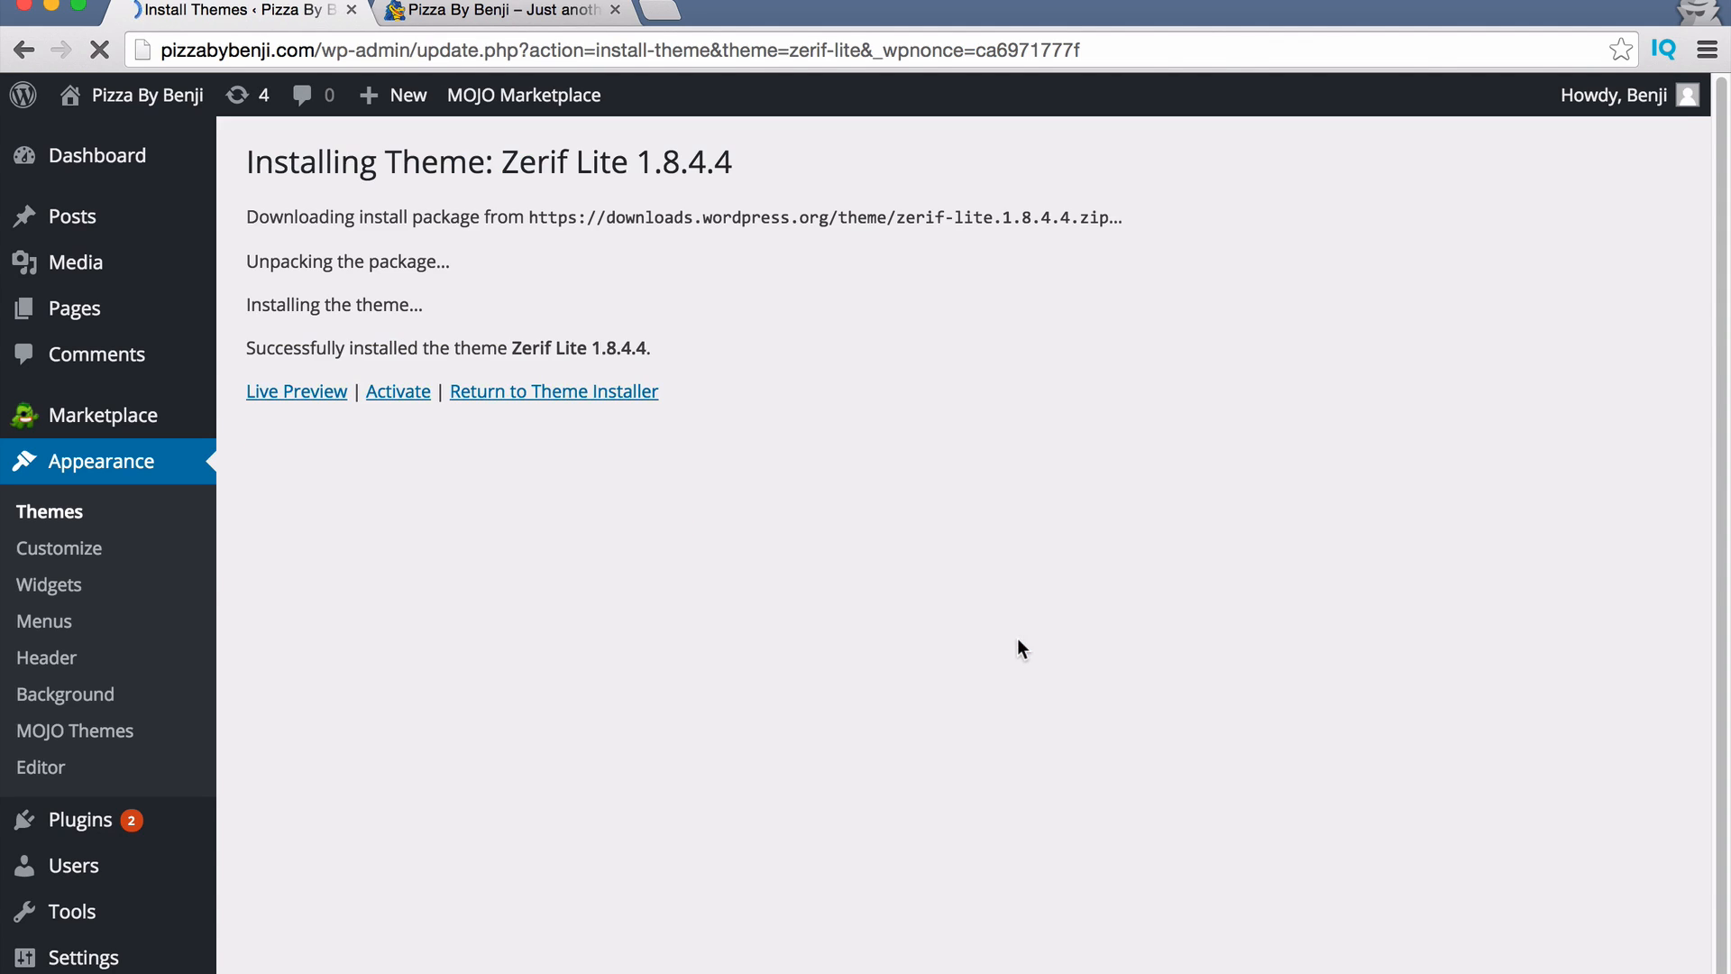
{"action": "left_click", "coordinate": [405, 396]}
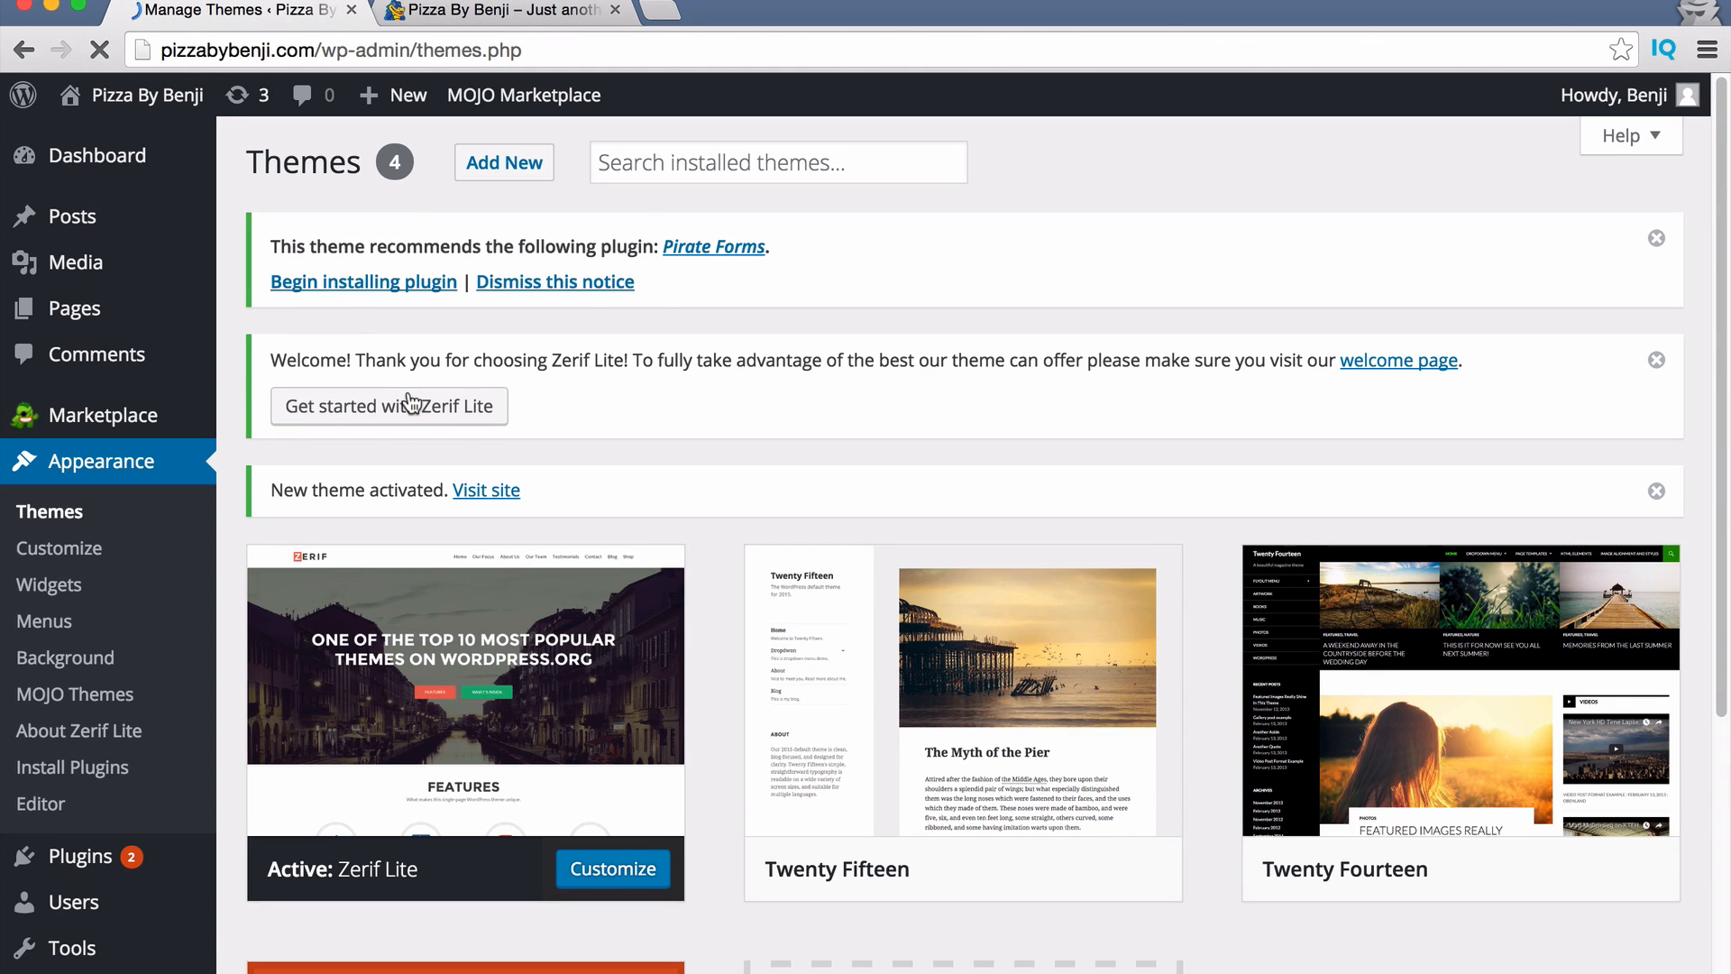
{"action": "left_click", "coordinate": [467, 11]}
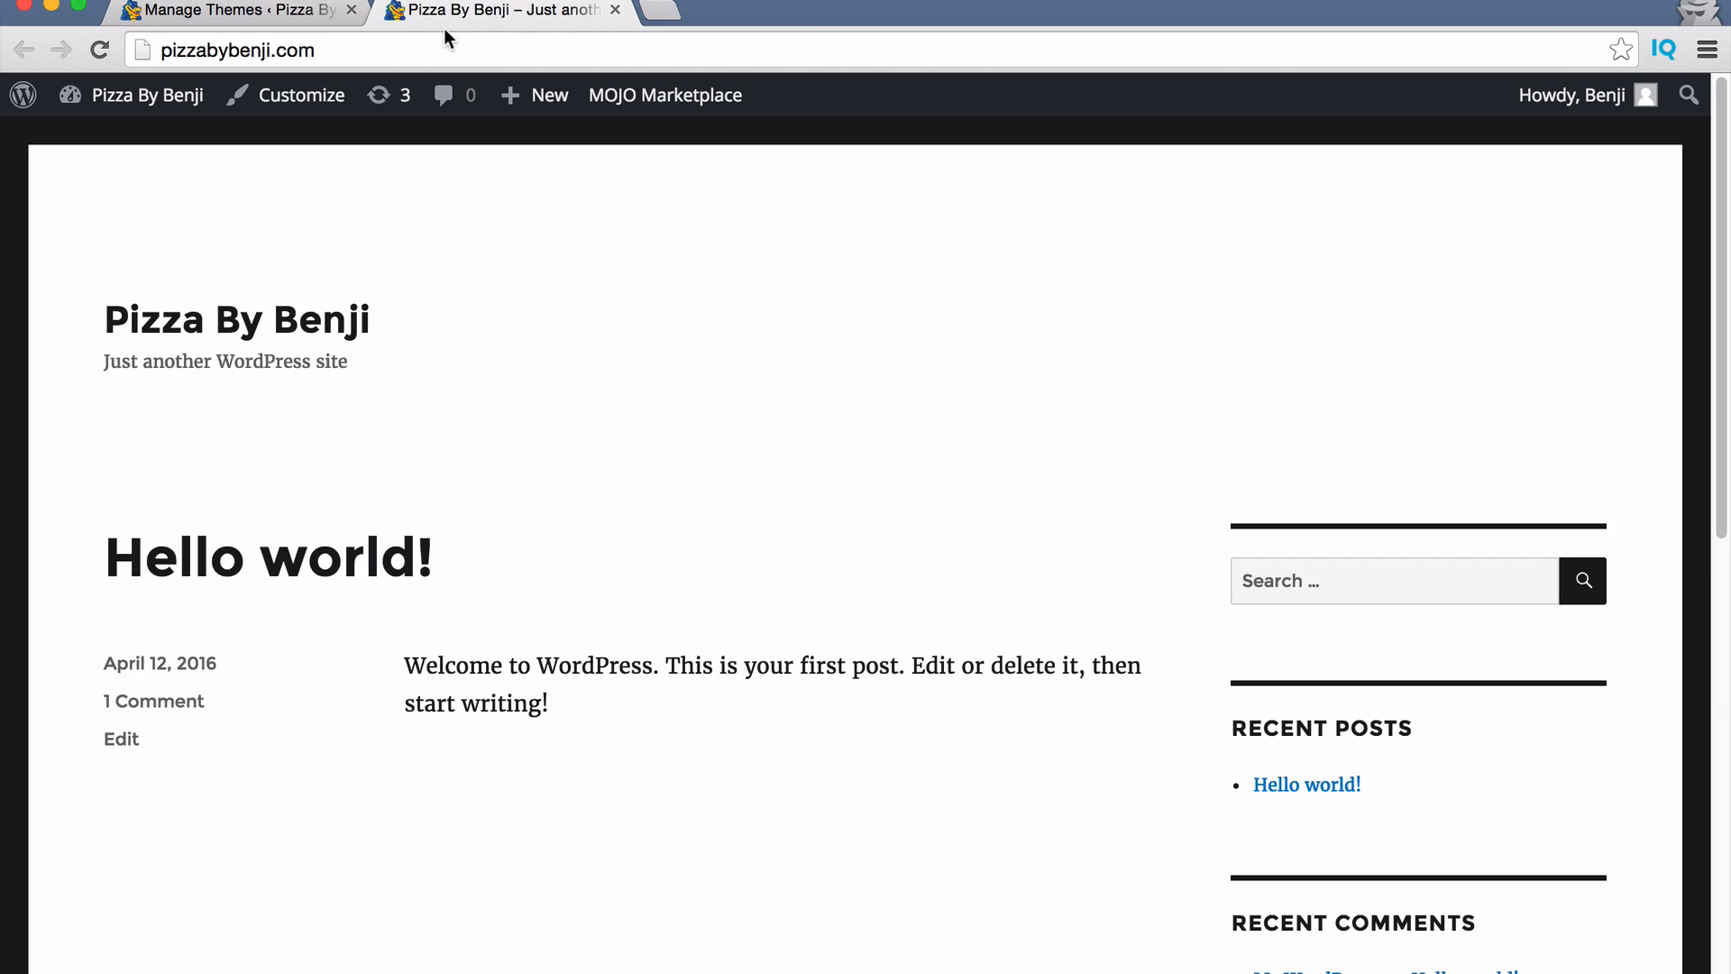
{"action": "key", "text": "super+r"}
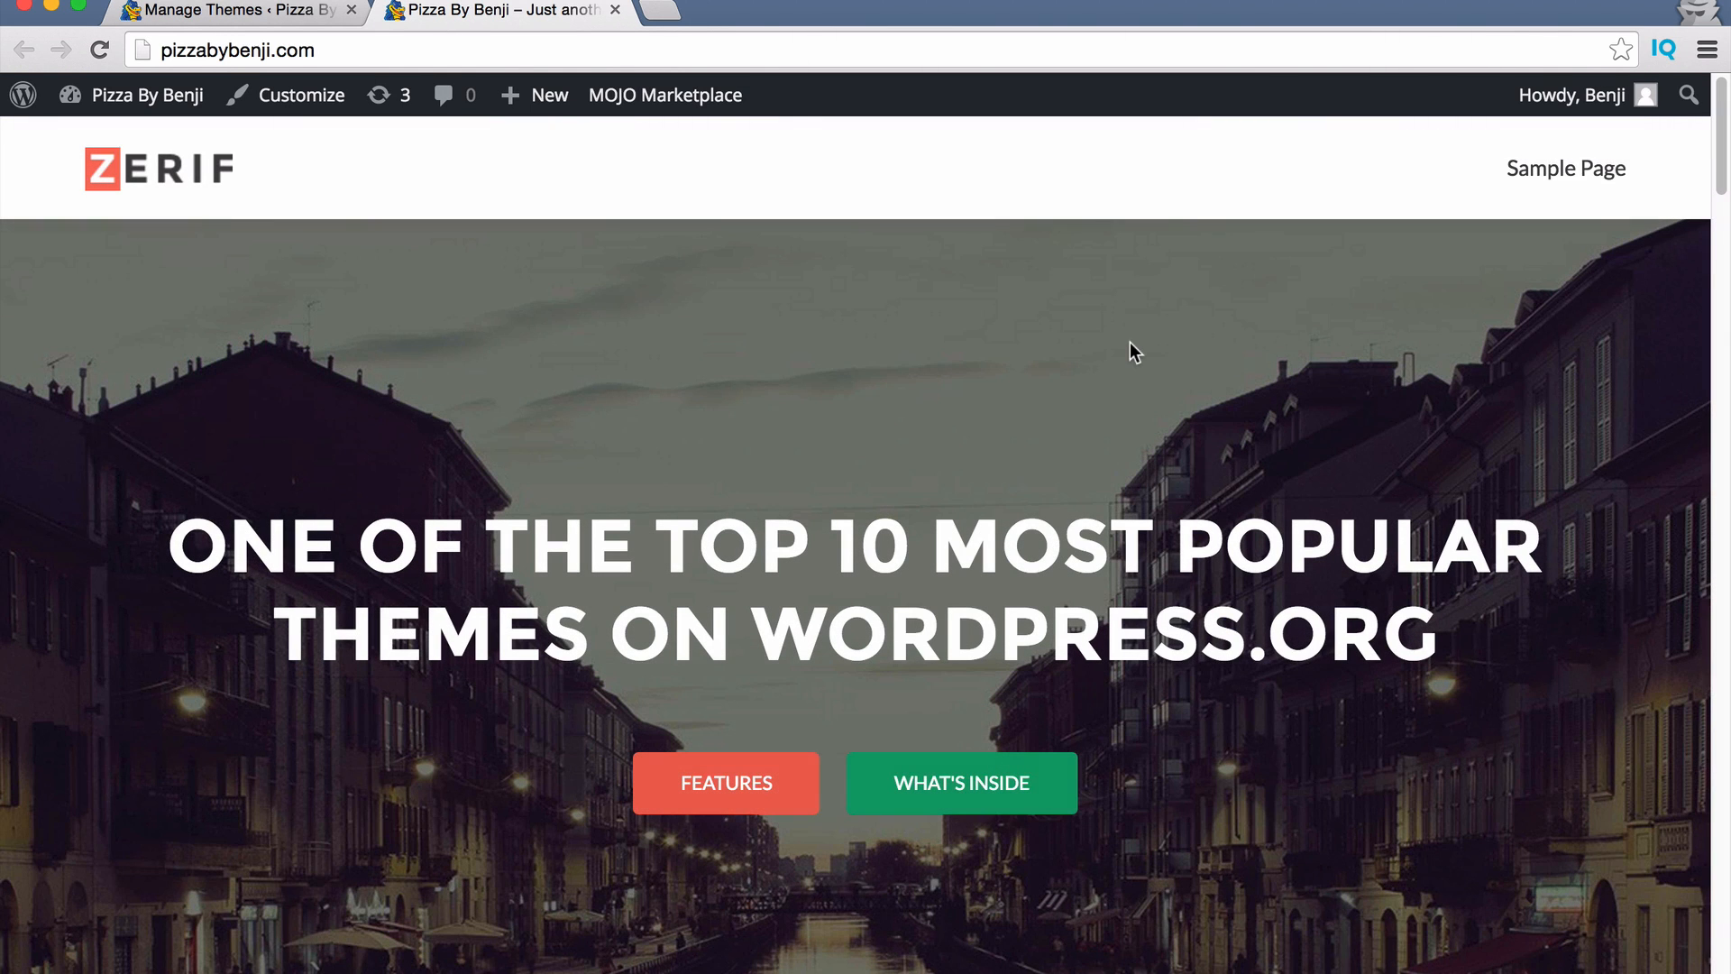
{"action": "scroll", "coordinate": [1124, 345], "scroll_direction": "down", "scroll_amount": 15}
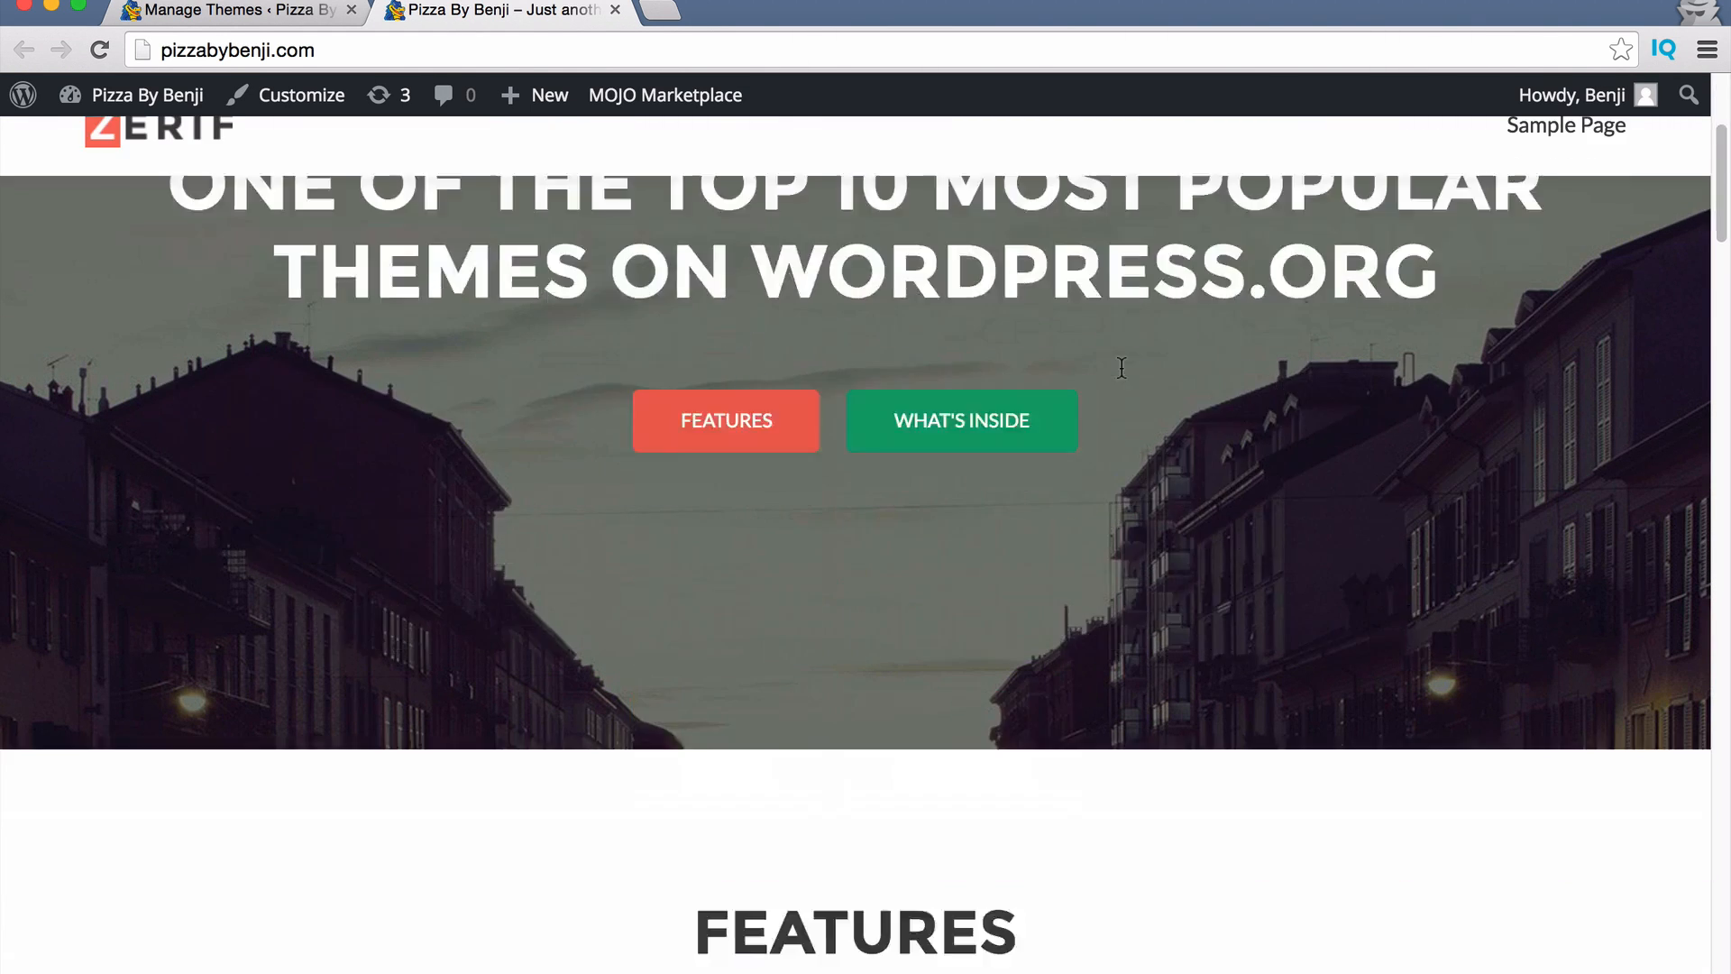
{"action": "scroll", "coordinate": [1125, 377], "scroll_direction": "down", "scroll_amount": 10}
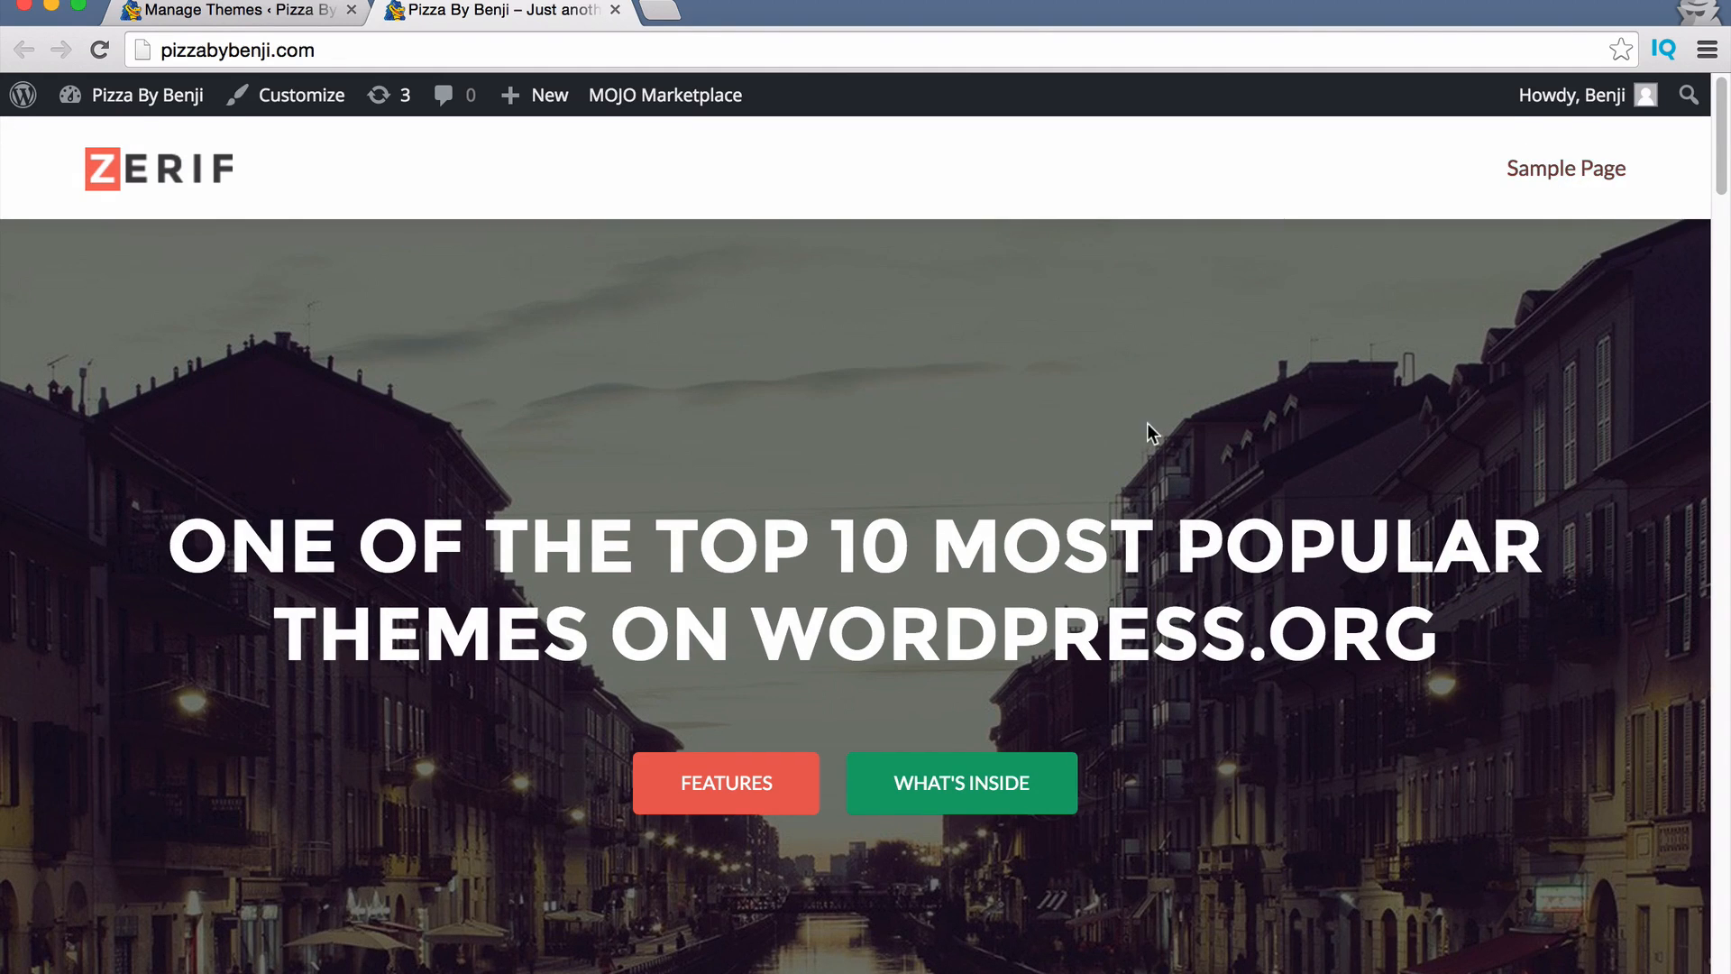
{"action": "scroll", "coordinate": [1149, 429], "scroll_direction": "down", "scroll_amount": 15}
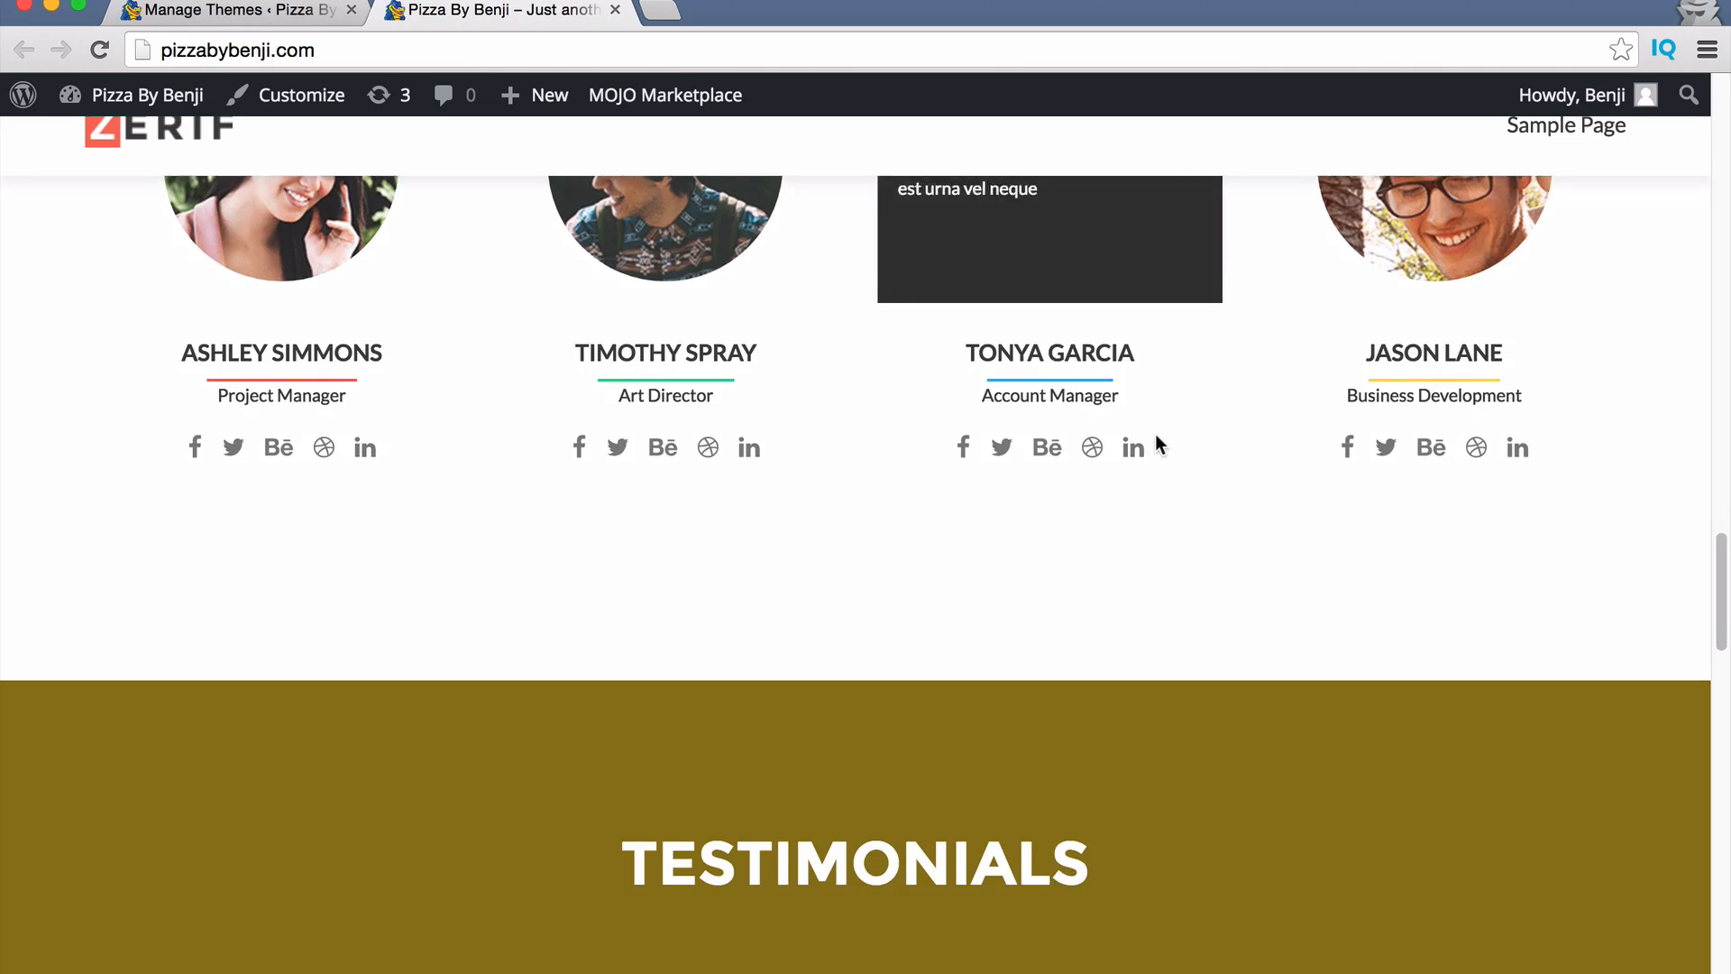
{"action": "scroll", "coordinate": [1001, 501], "scroll_direction": "down", "scroll_amount": 5}
{"action": "scroll", "coordinate": [1013, 495], "scroll_direction": "up", "scroll_amount": 20}
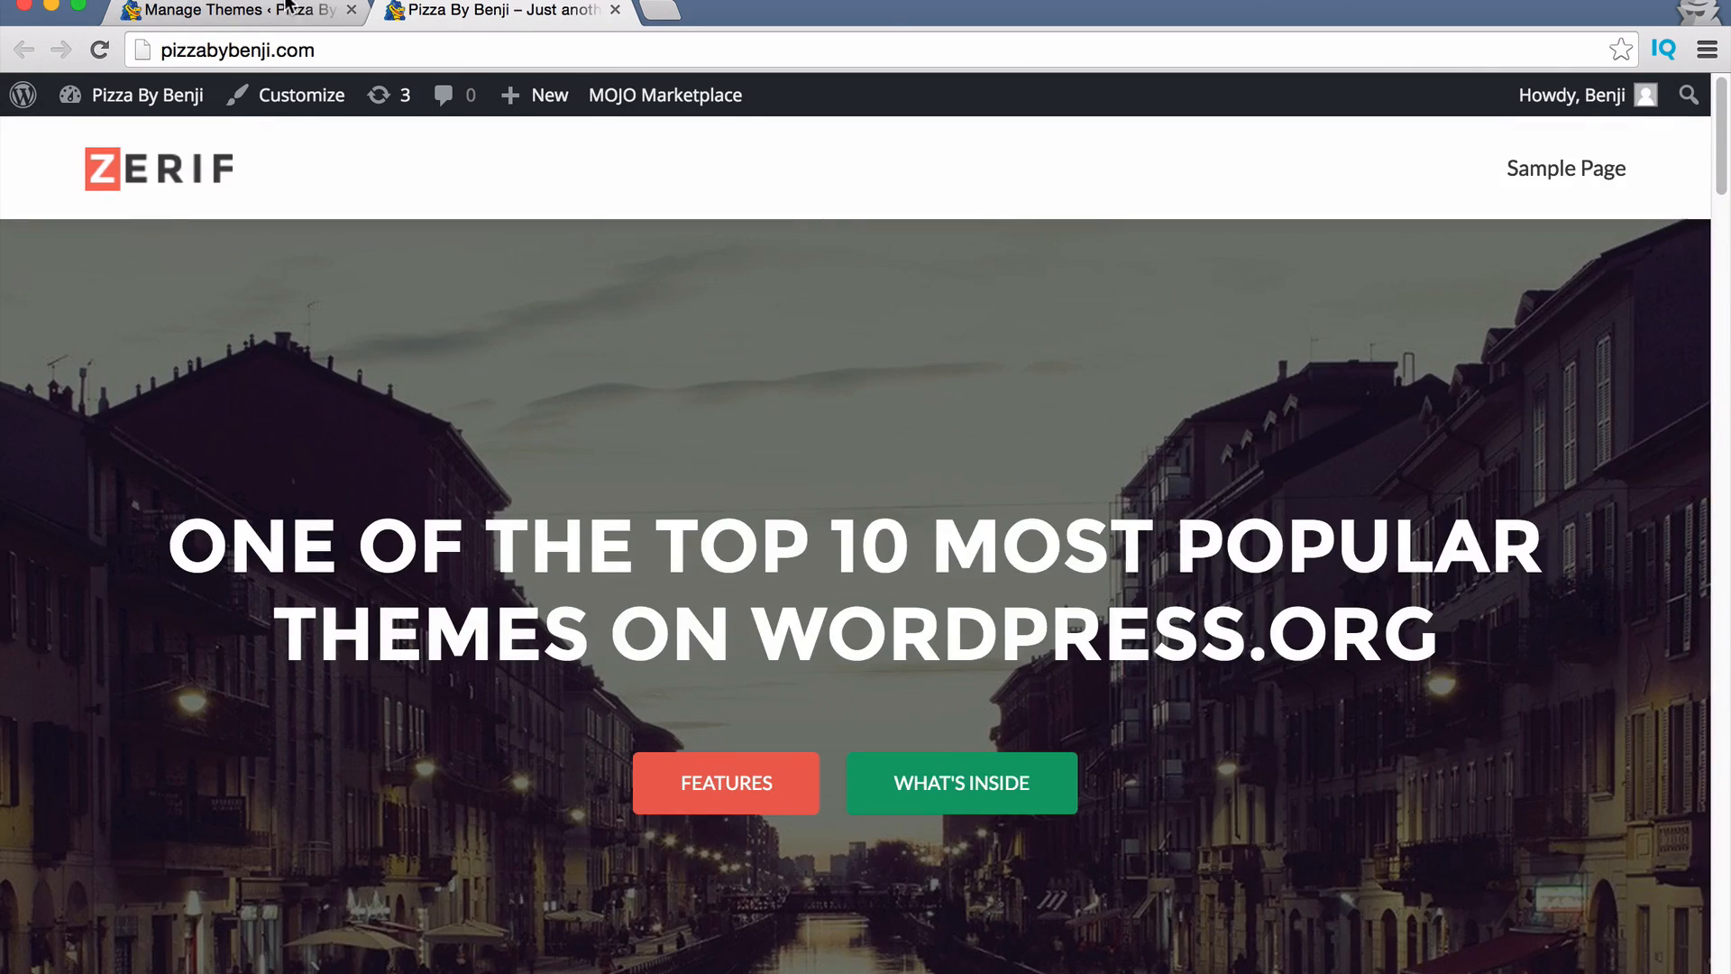
{"action": "left_click", "coordinate": [287, 9]}
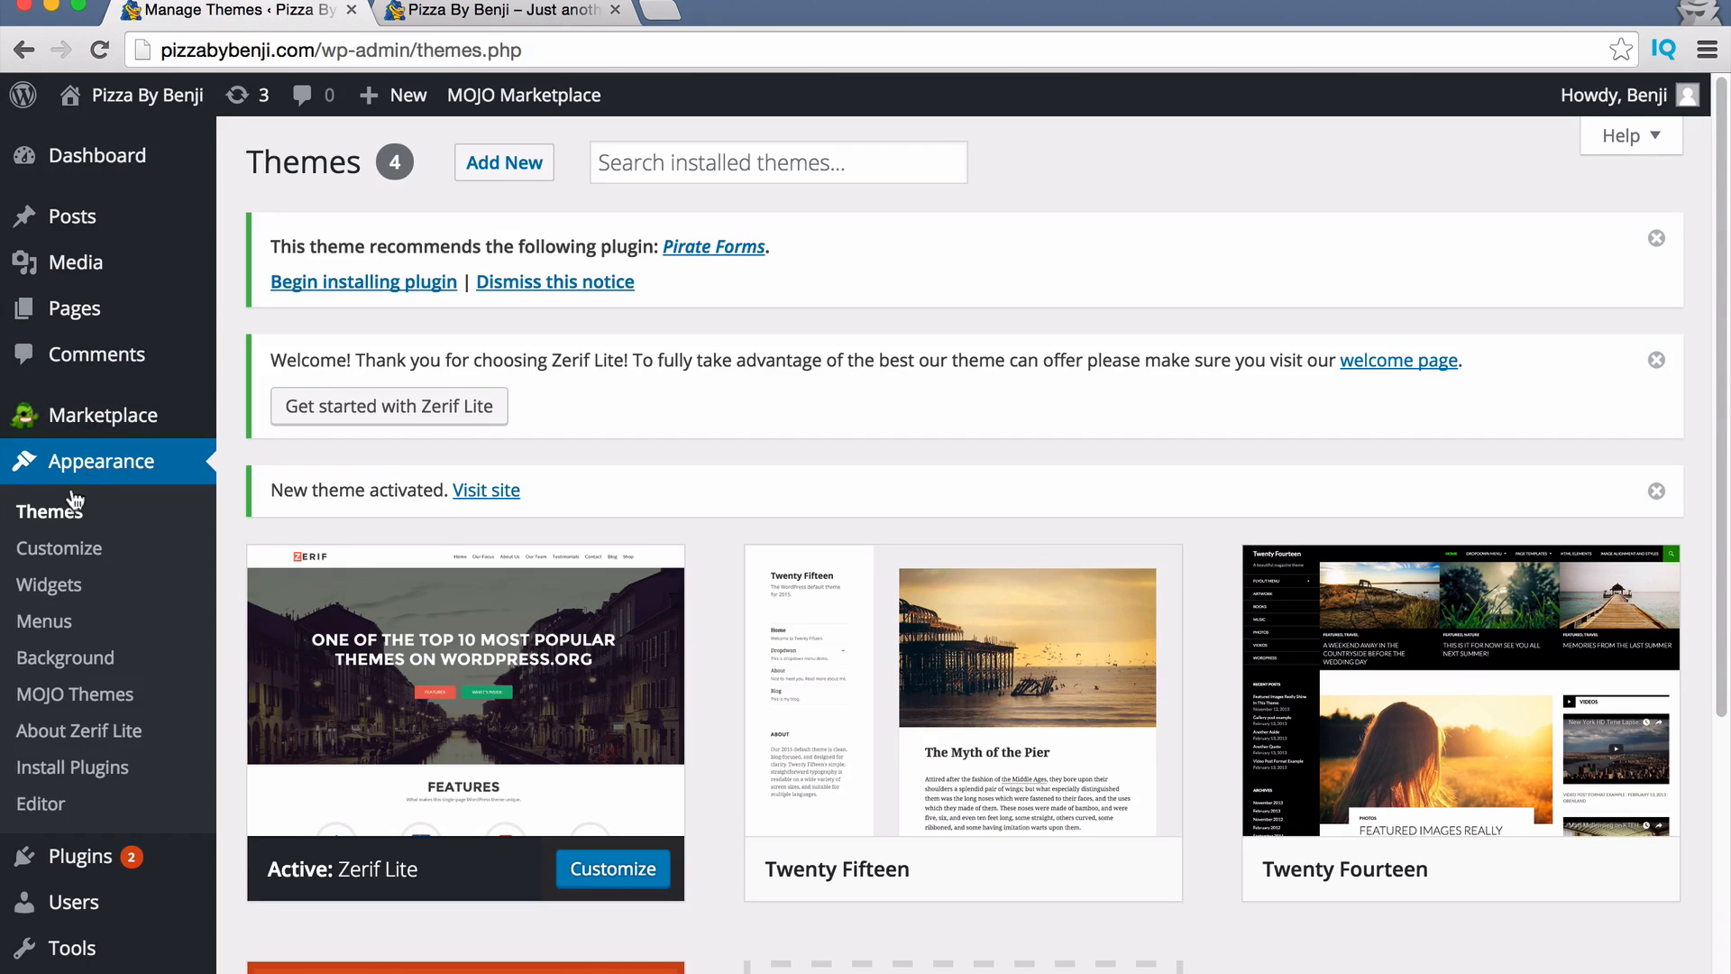
Open Appearance > Customize and go to the Site Identity panel.
{"action": "left_click", "coordinate": [54, 560]}
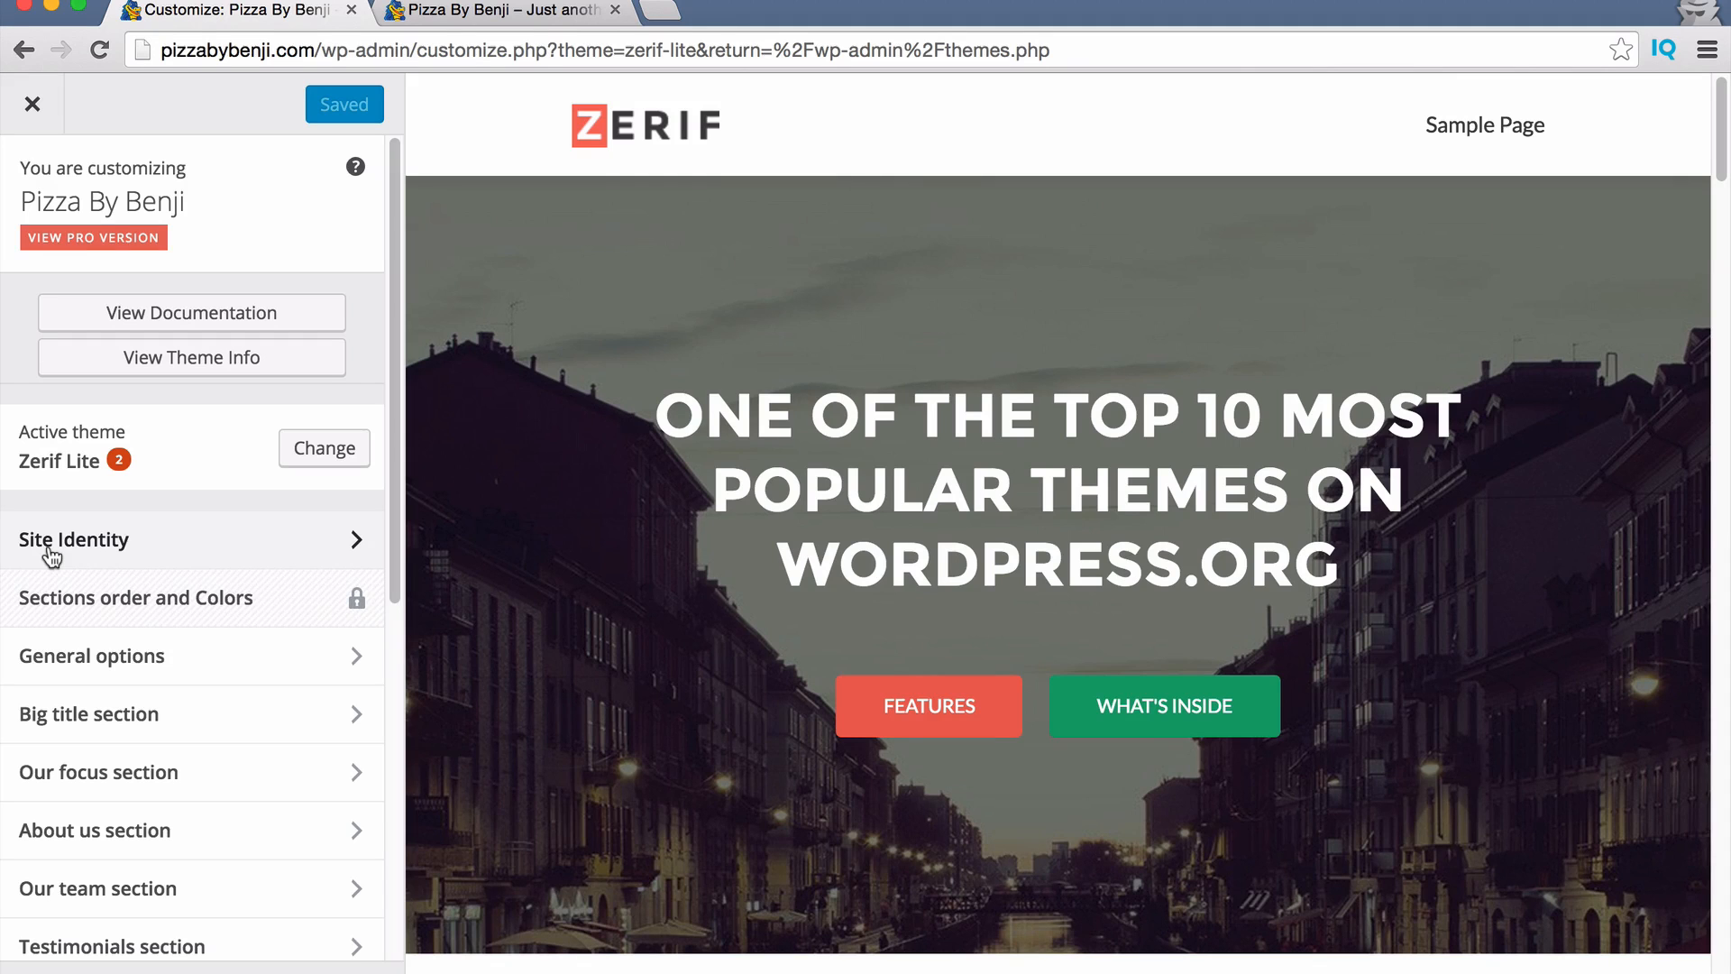
{"action": "scroll", "coordinate": [180, 560], "scroll_direction": "down", "scroll_amount": 1}
{"action": "scroll", "coordinate": [180, 552], "scroll_direction": "down", "scroll_amount": 3}
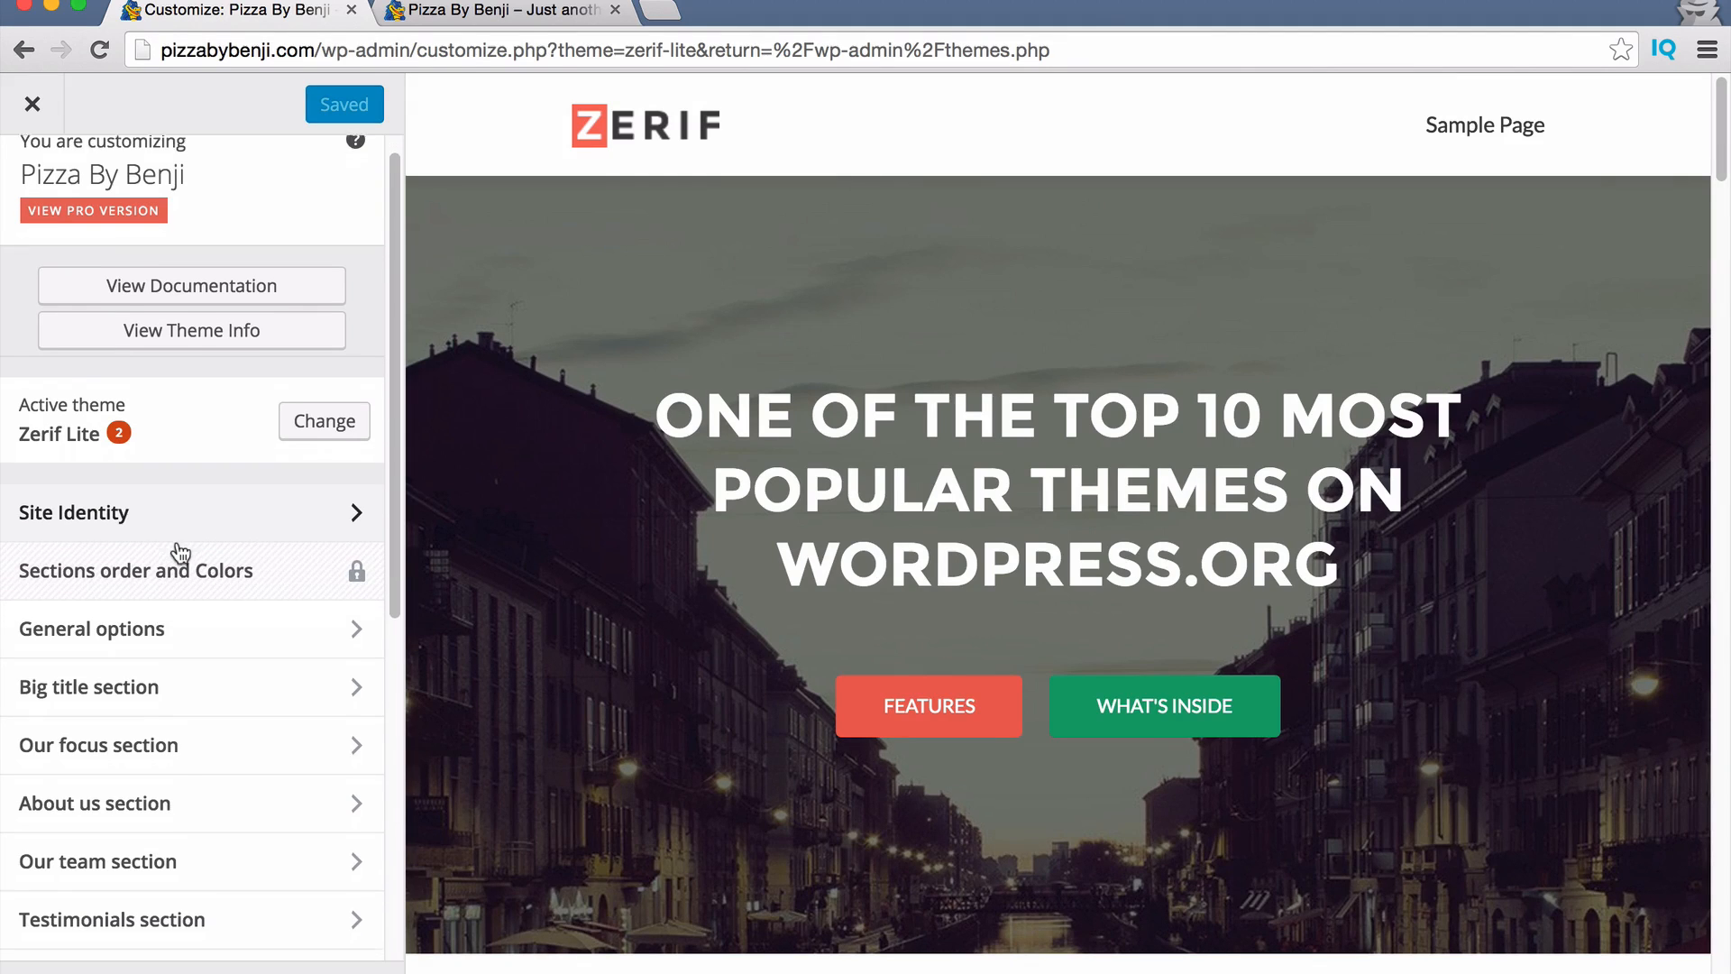
{"action": "scroll", "coordinate": [180, 739], "scroll_direction": "down", "scroll_amount": 5}
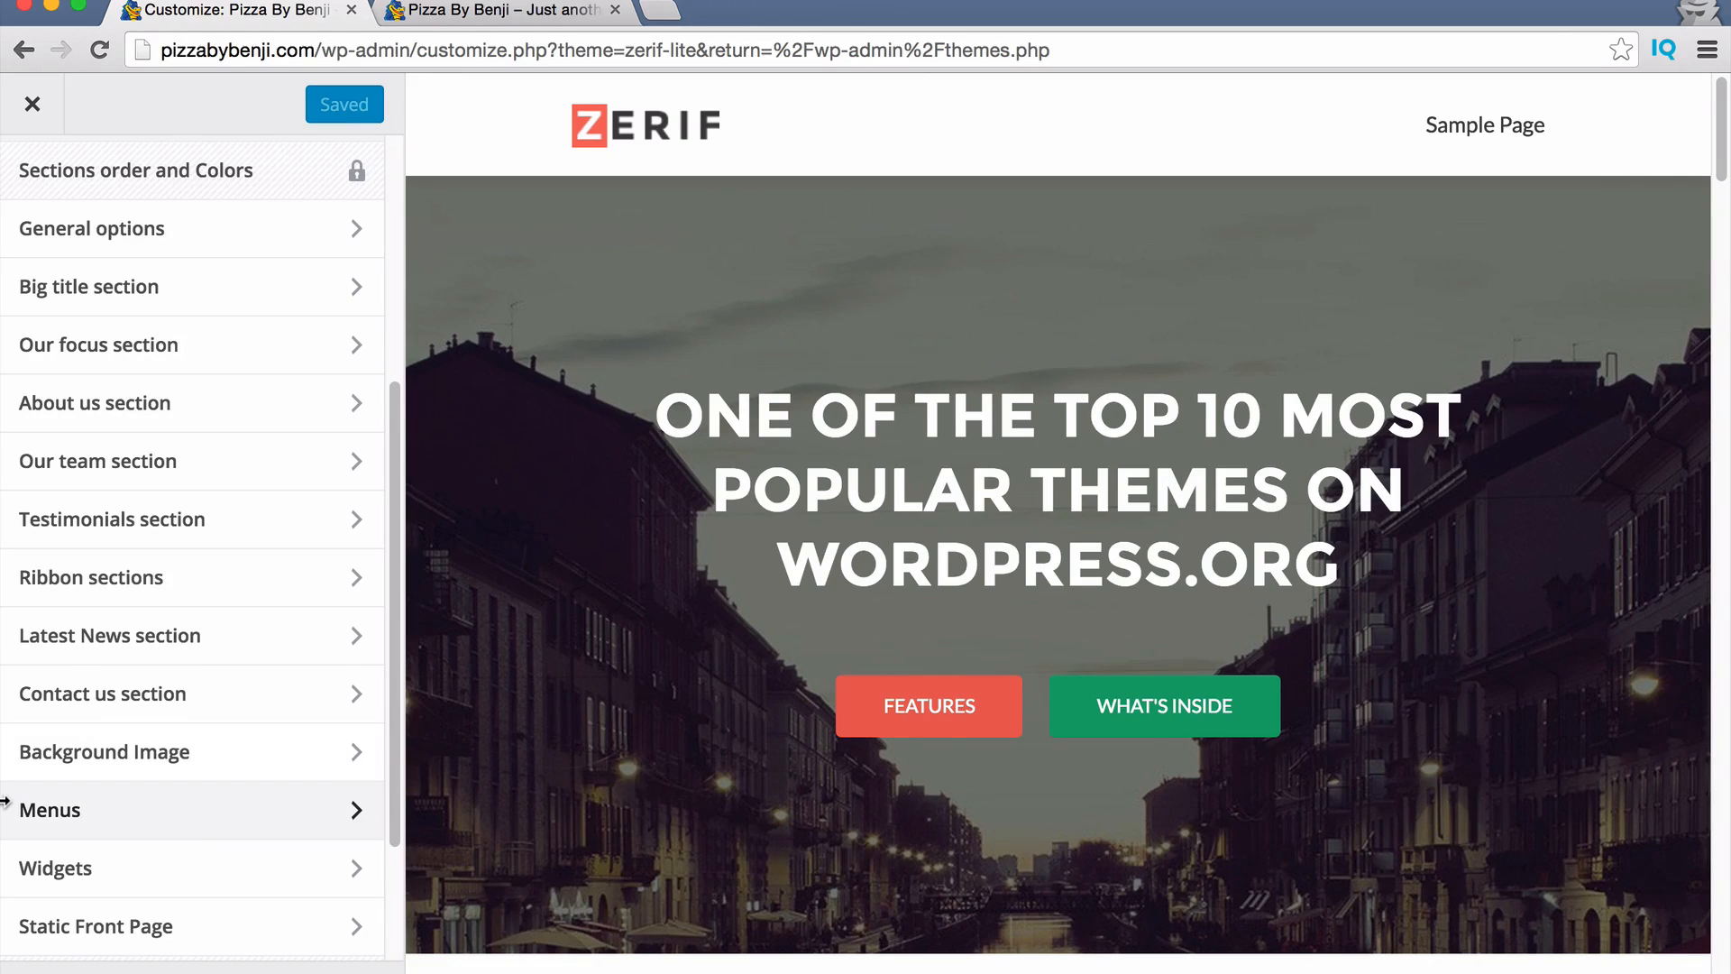
{"action": "scroll", "coordinate": [153, 785], "scroll_direction": "up", "scroll_amount": 5}
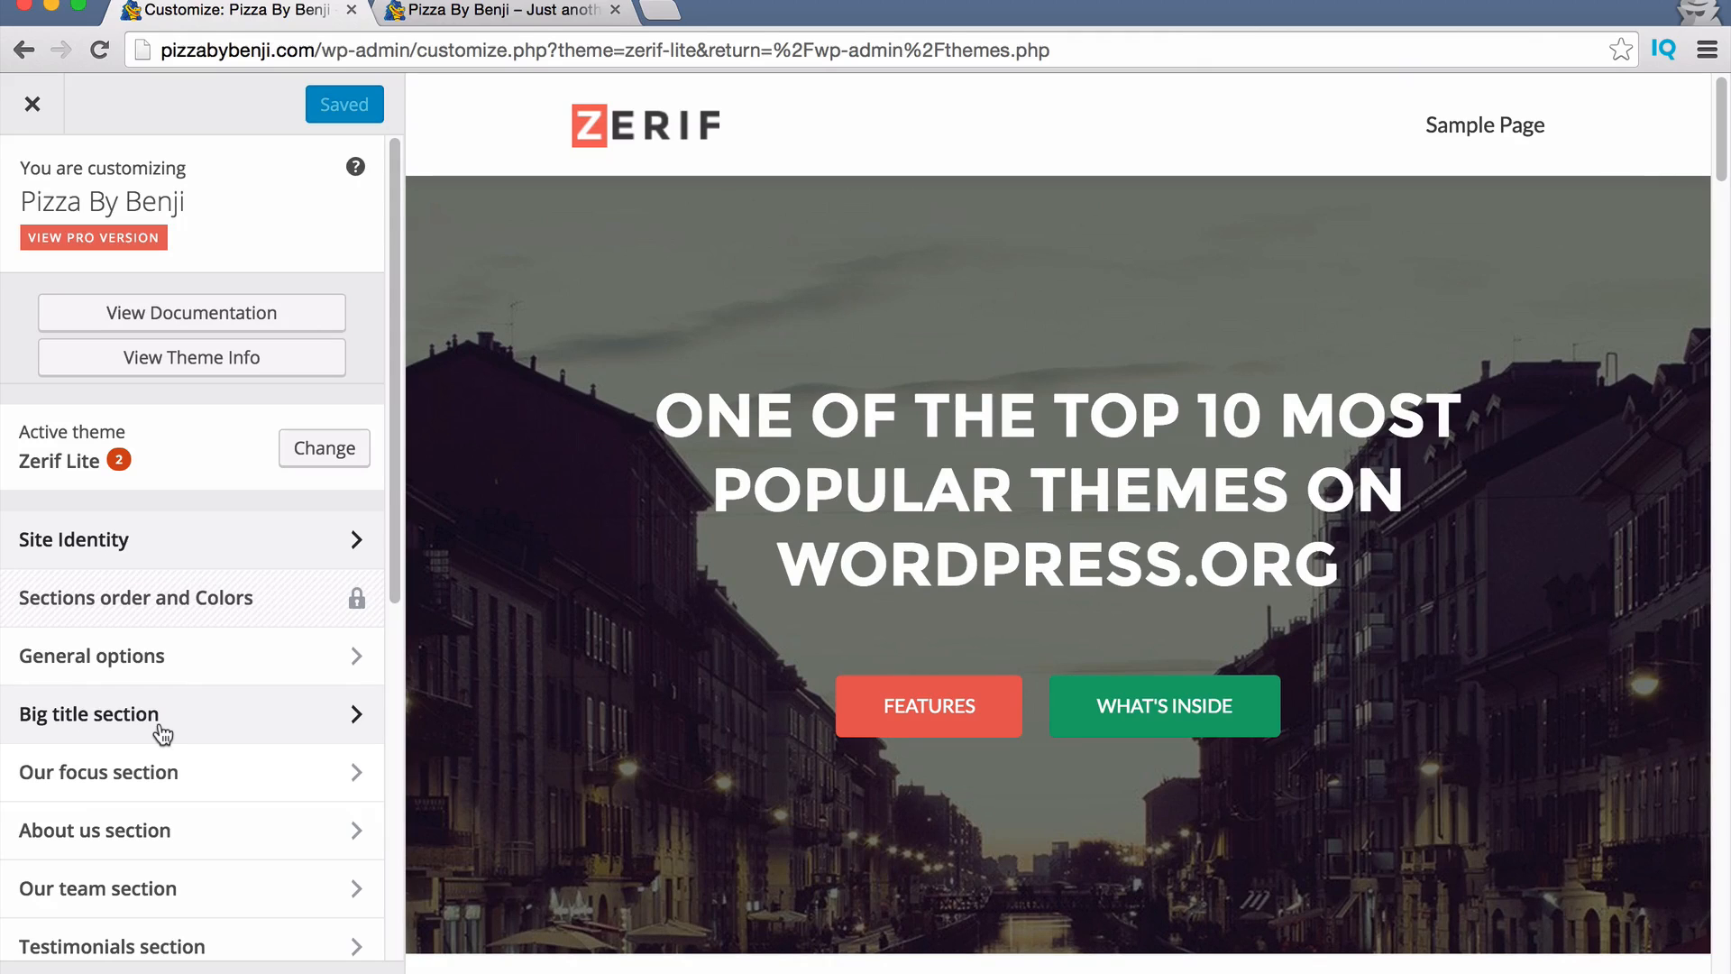
{"action": "left_click", "coordinate": [163, 561]}
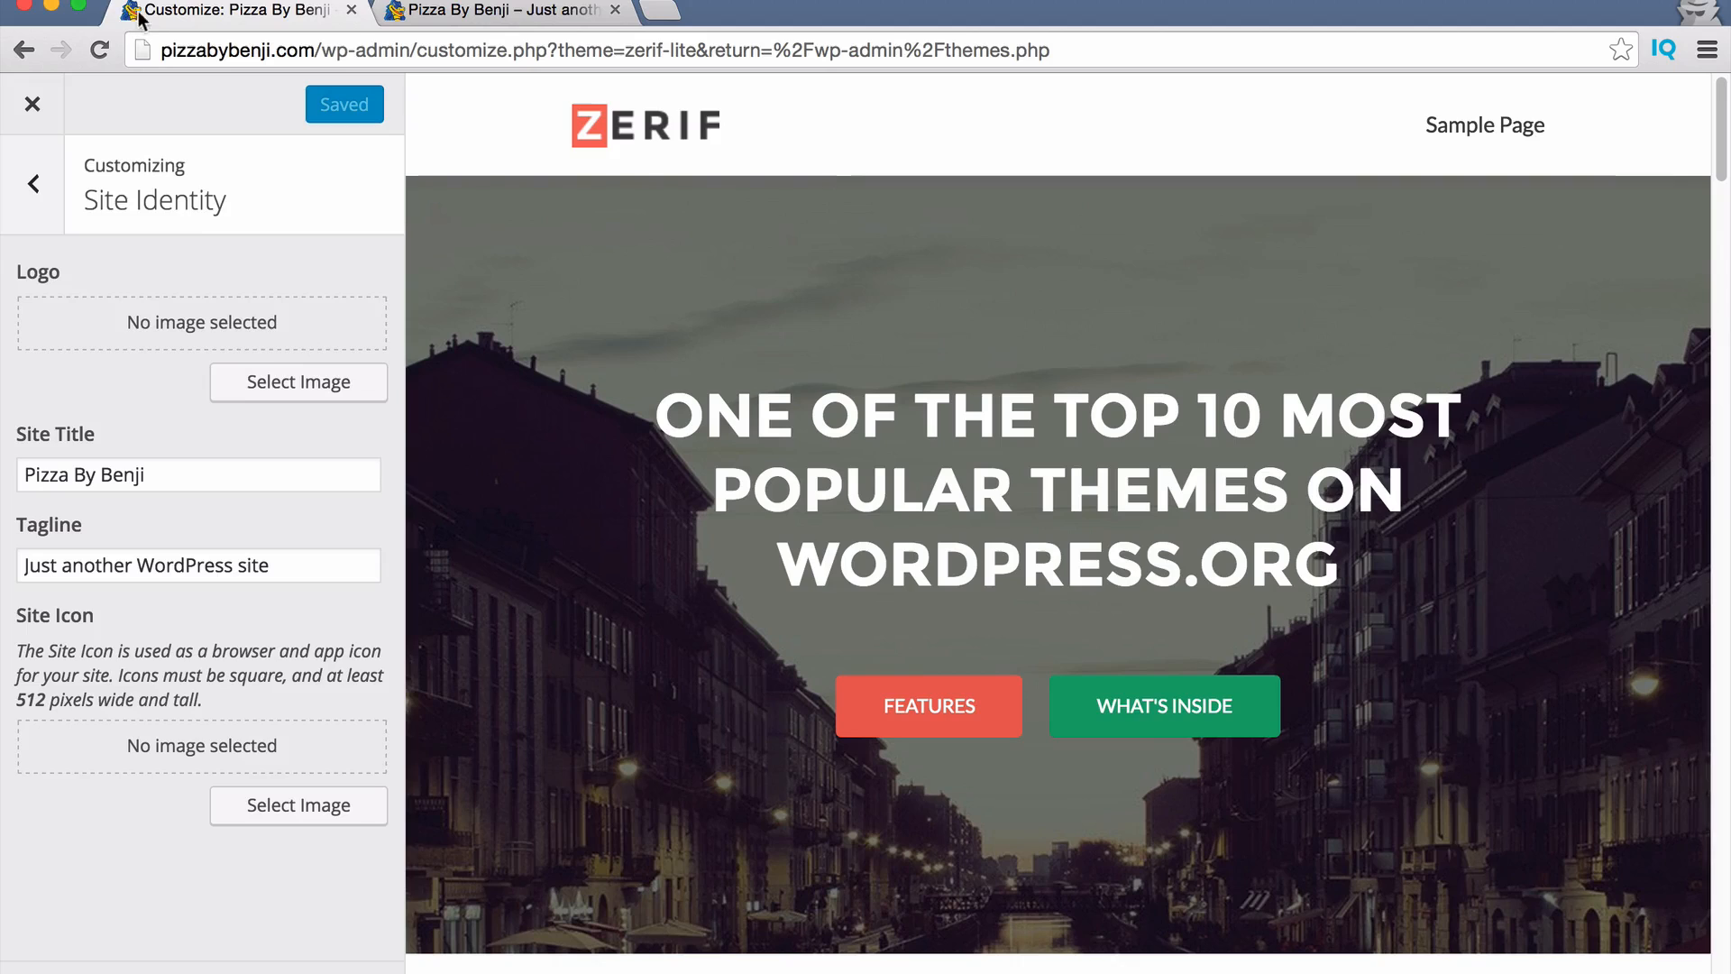
Upload pizza-by-benji-logo.jpg from the computer and set it as the site logo.
{"action": "left_click", "coordinate": [292, 390]}
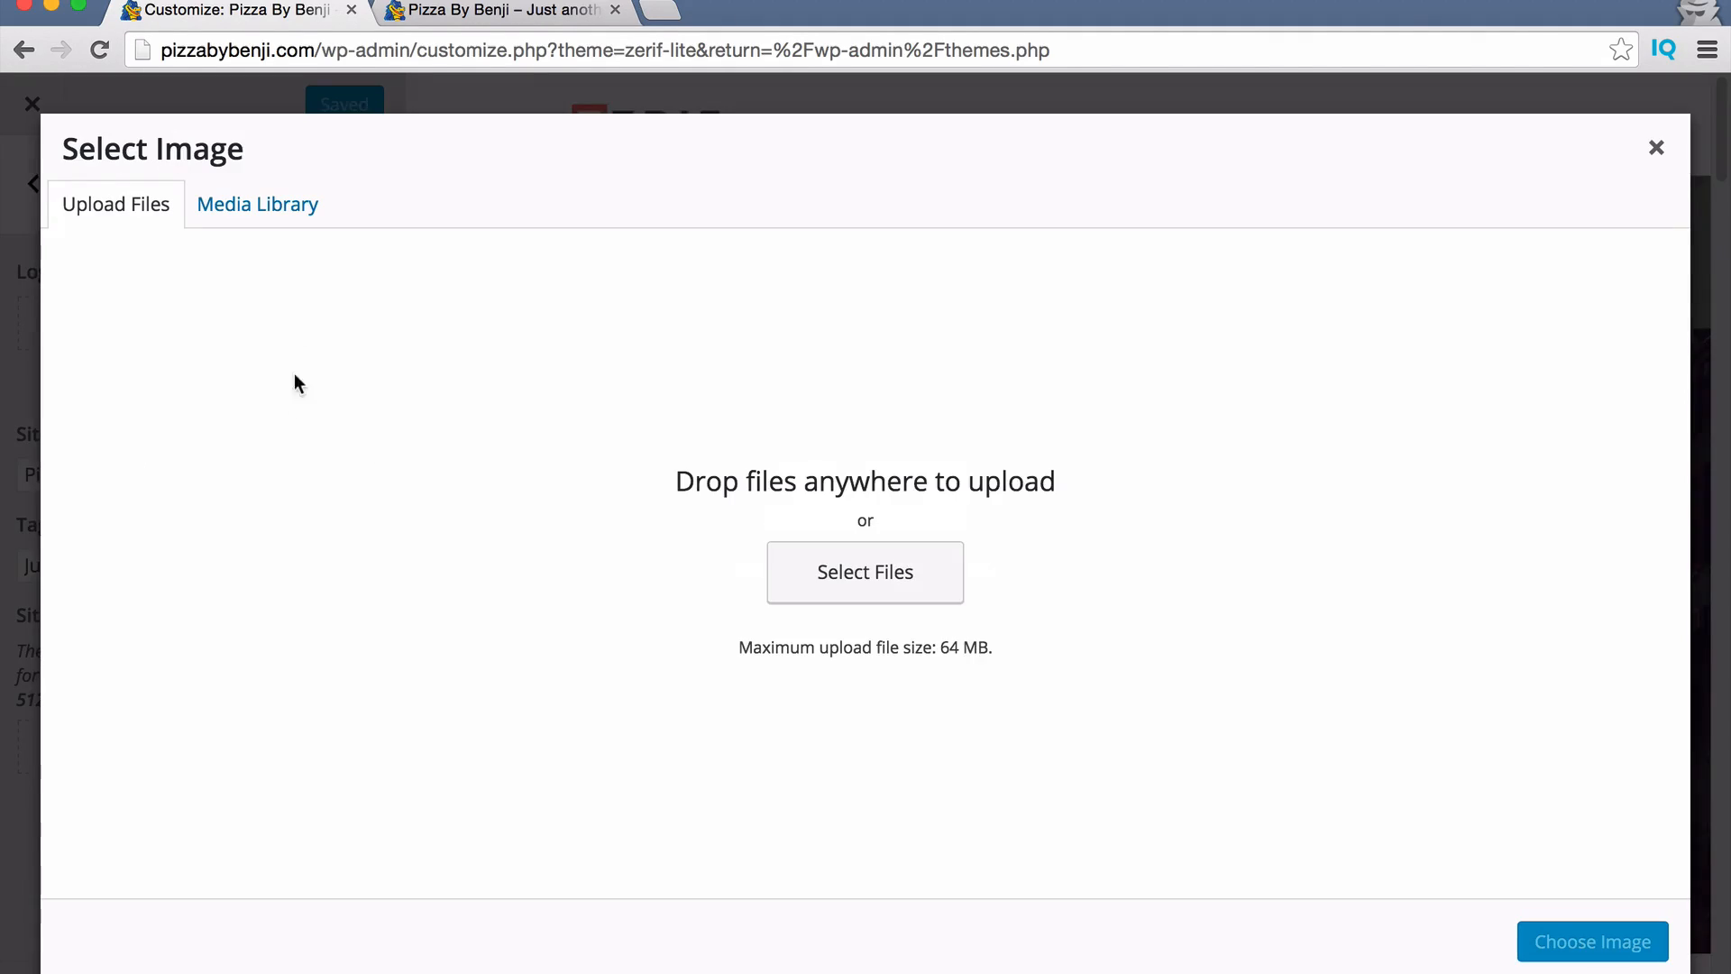
{"action": "left_click", "coordinate": [902, 581]}
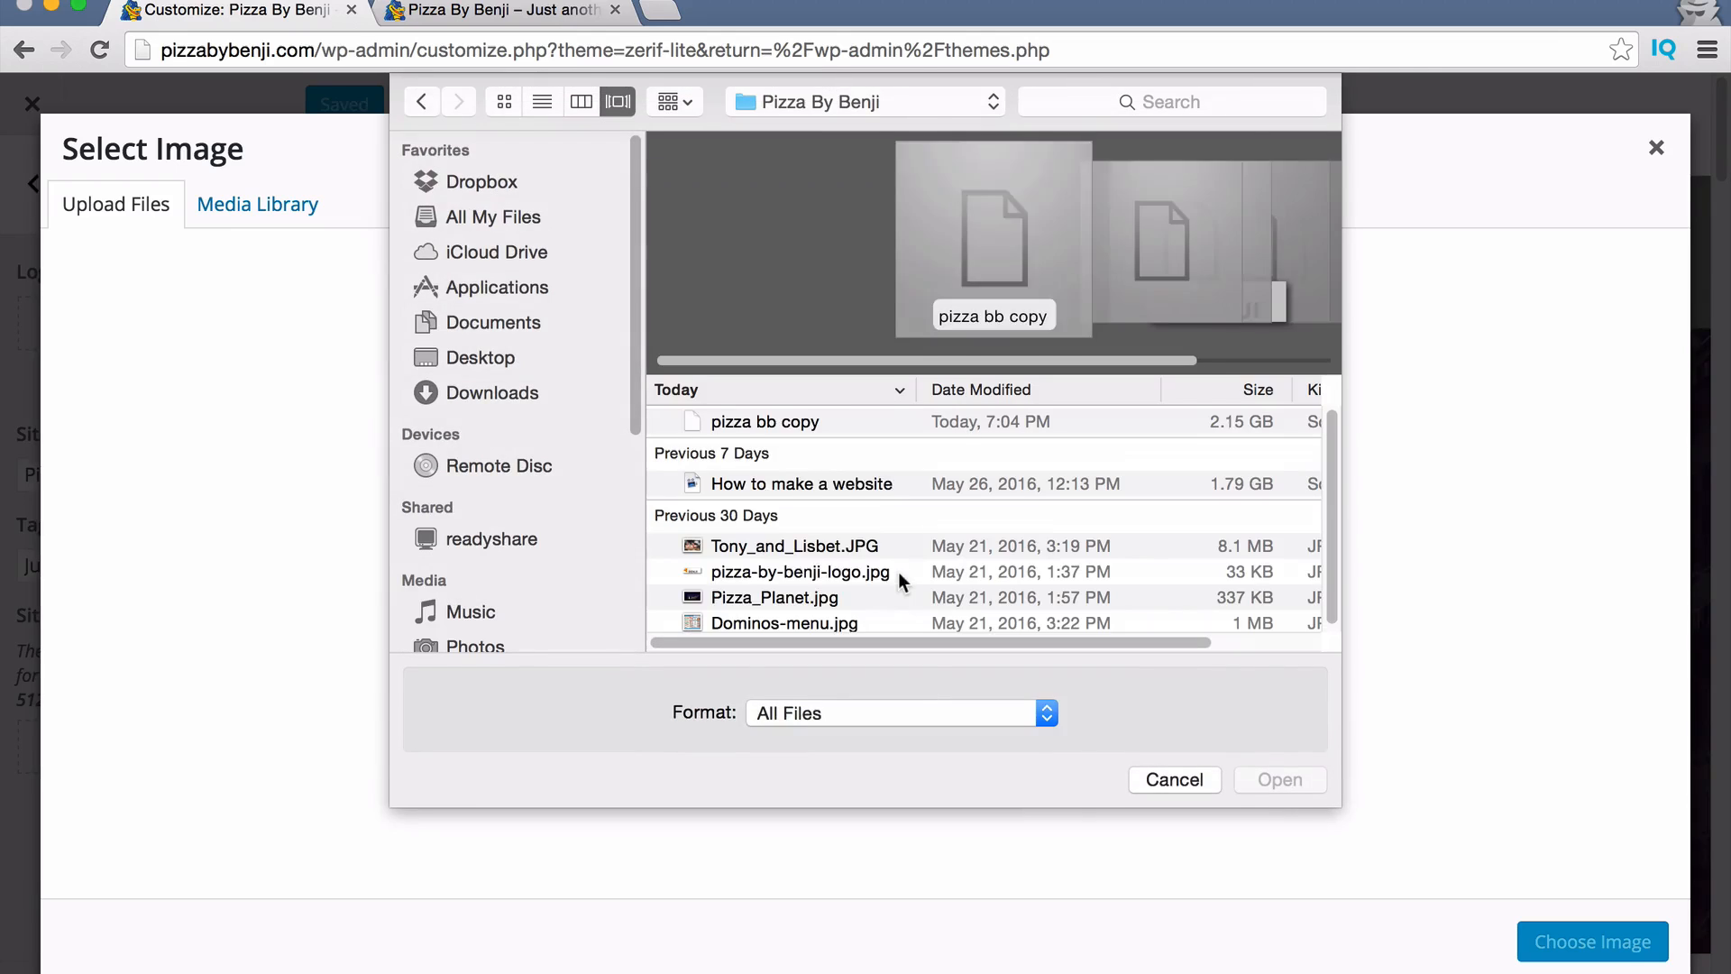
{"action": "scroll", "coordinate": [848, 549], "scroll_direction": "down", "scroll_amount": 1}
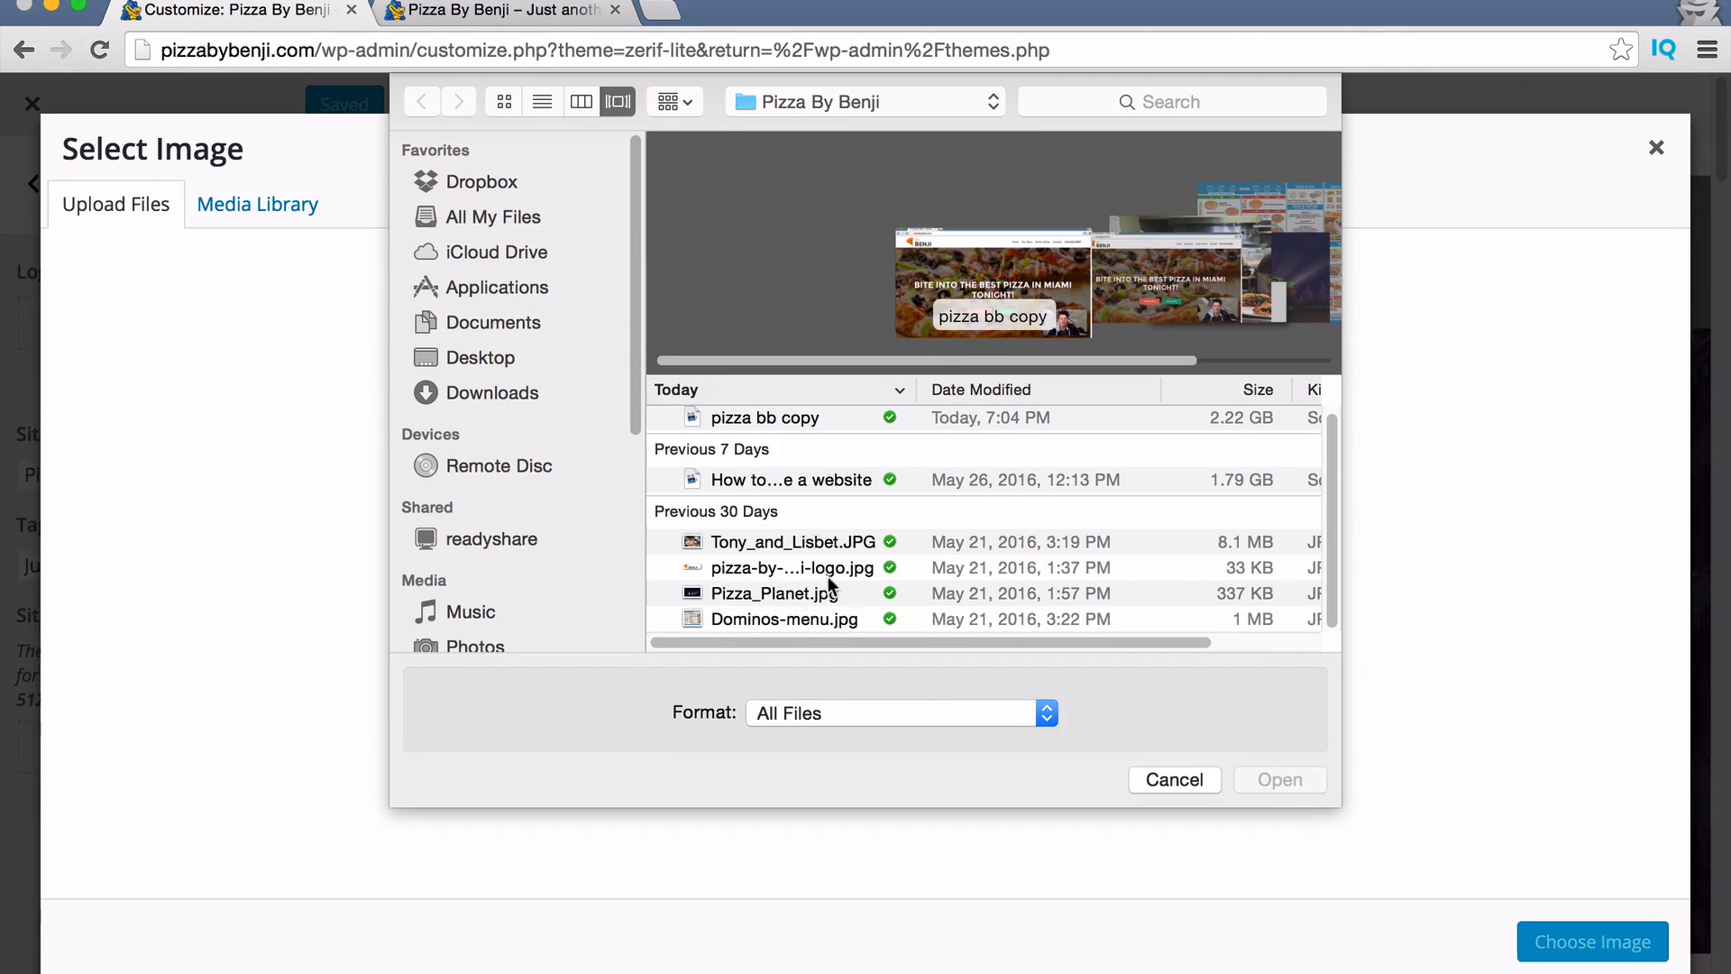
{"action": "left_click", "coordinate": [988, 567]}
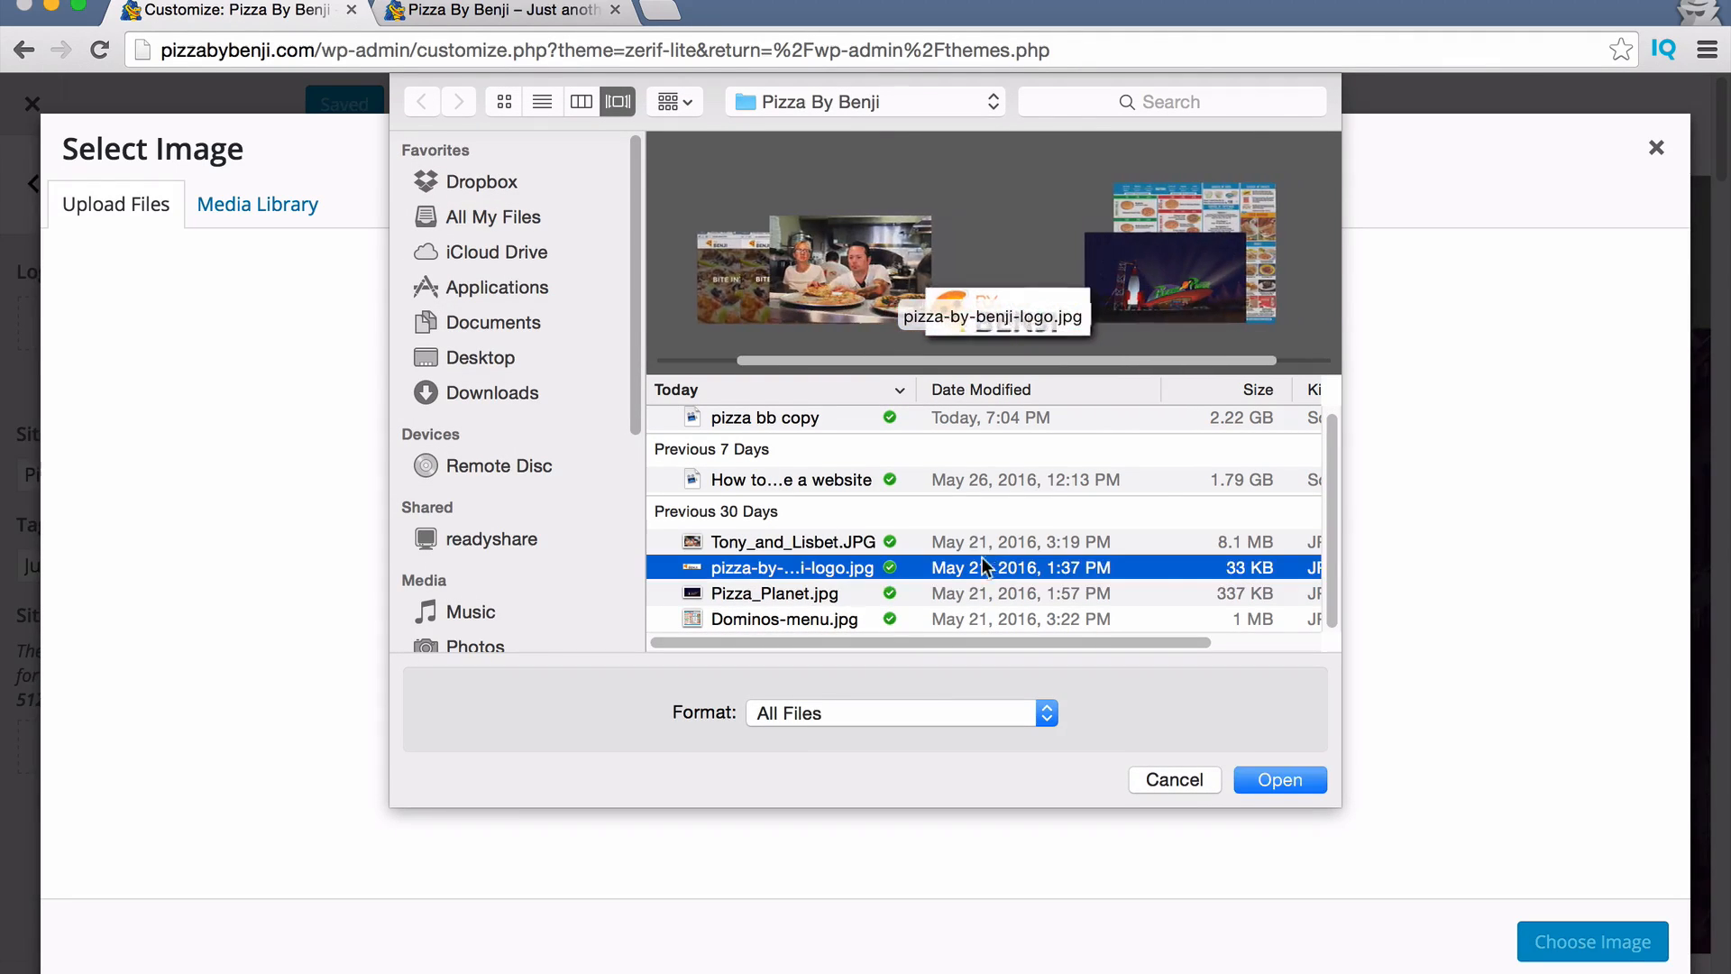
{"action": "double_click", "coordinate": [810, 568]}
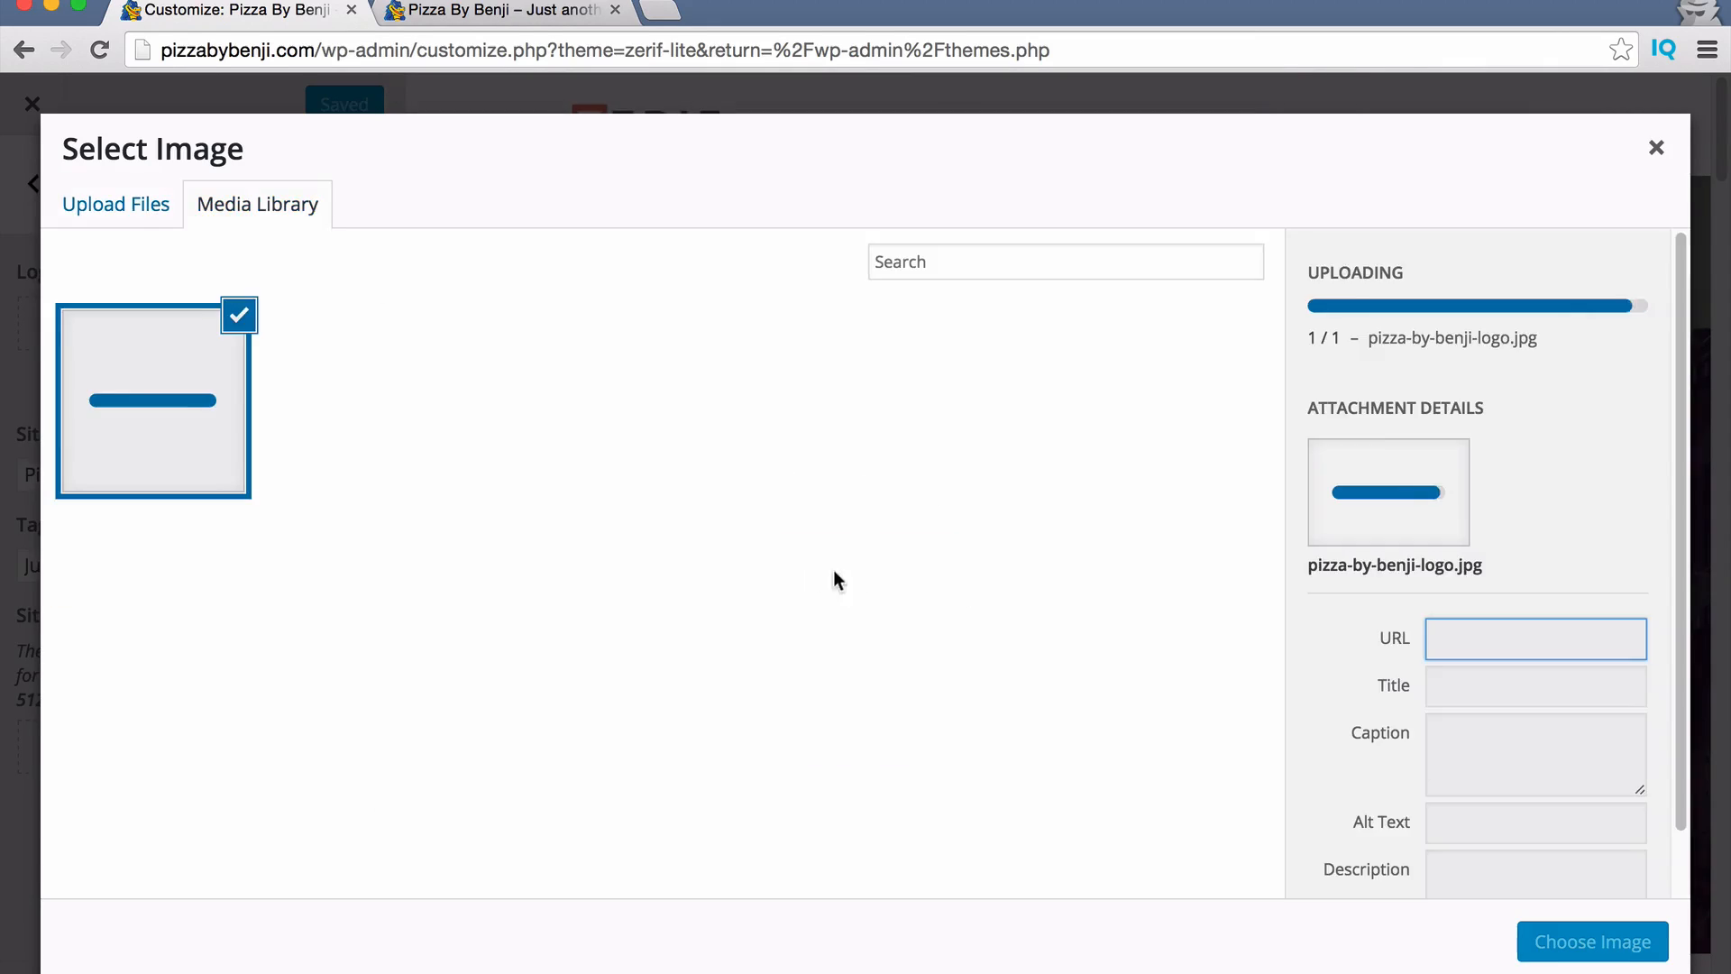
{"action": "scroll", "coordinate": [1370, 676], "scroll_direction": "down", "scroll_amount": 1}
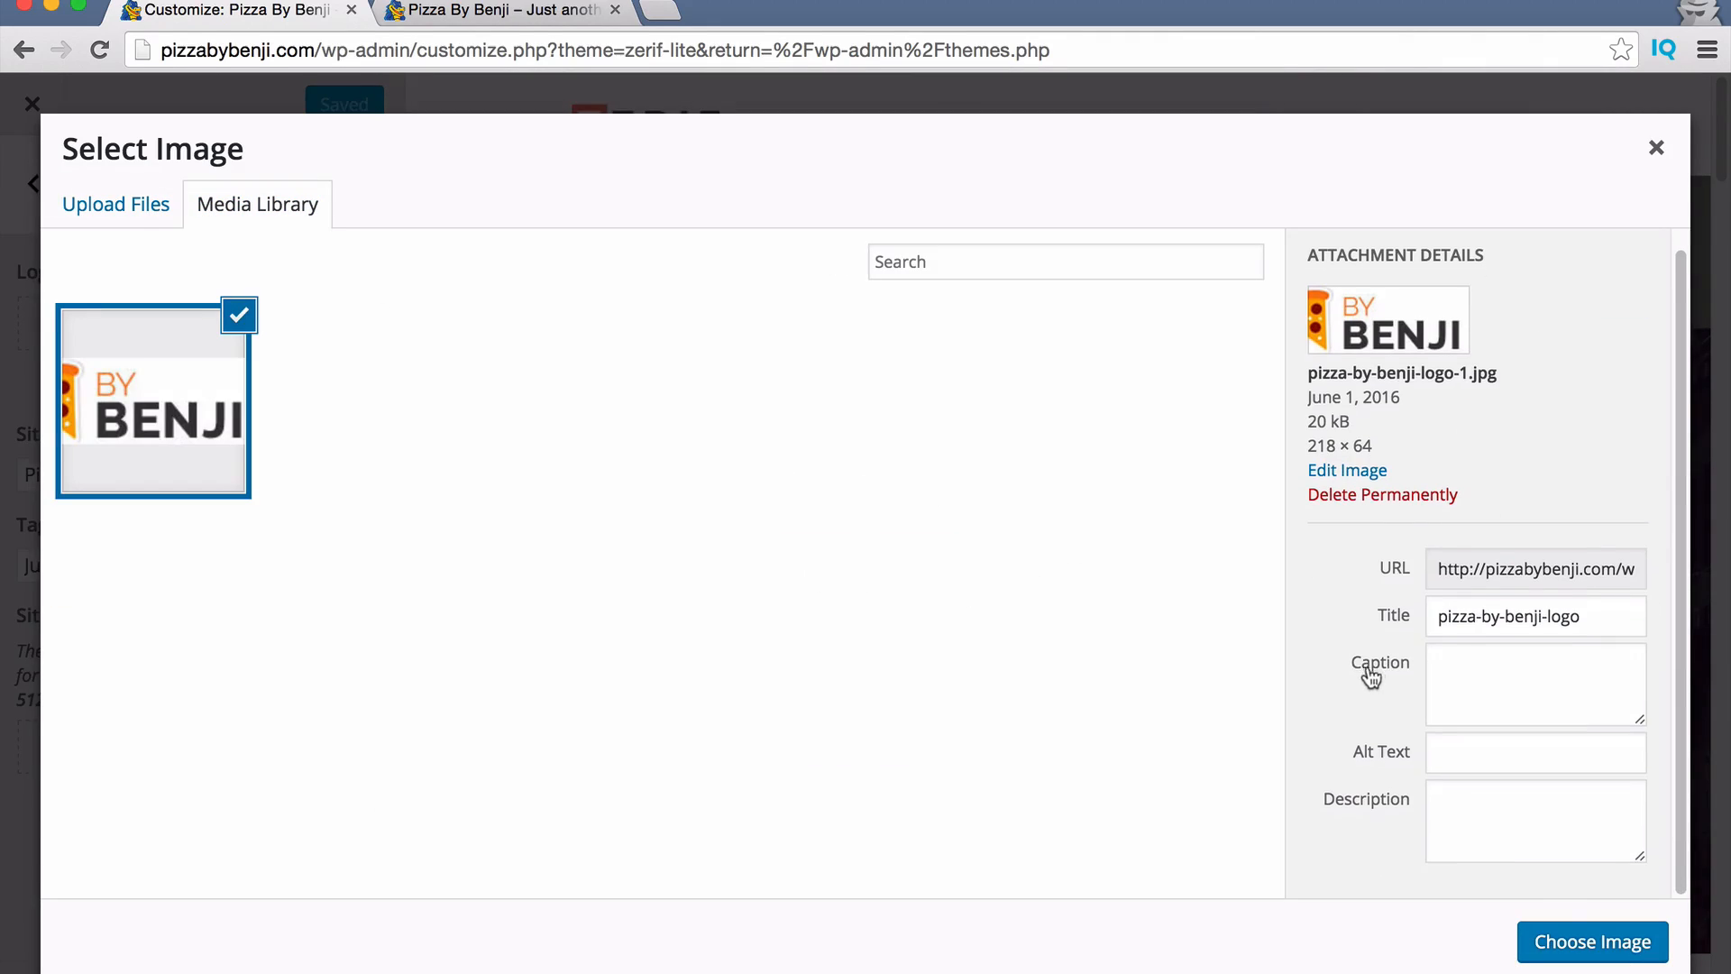
{"action": "left_click", "coordinate": [1589, 933]}
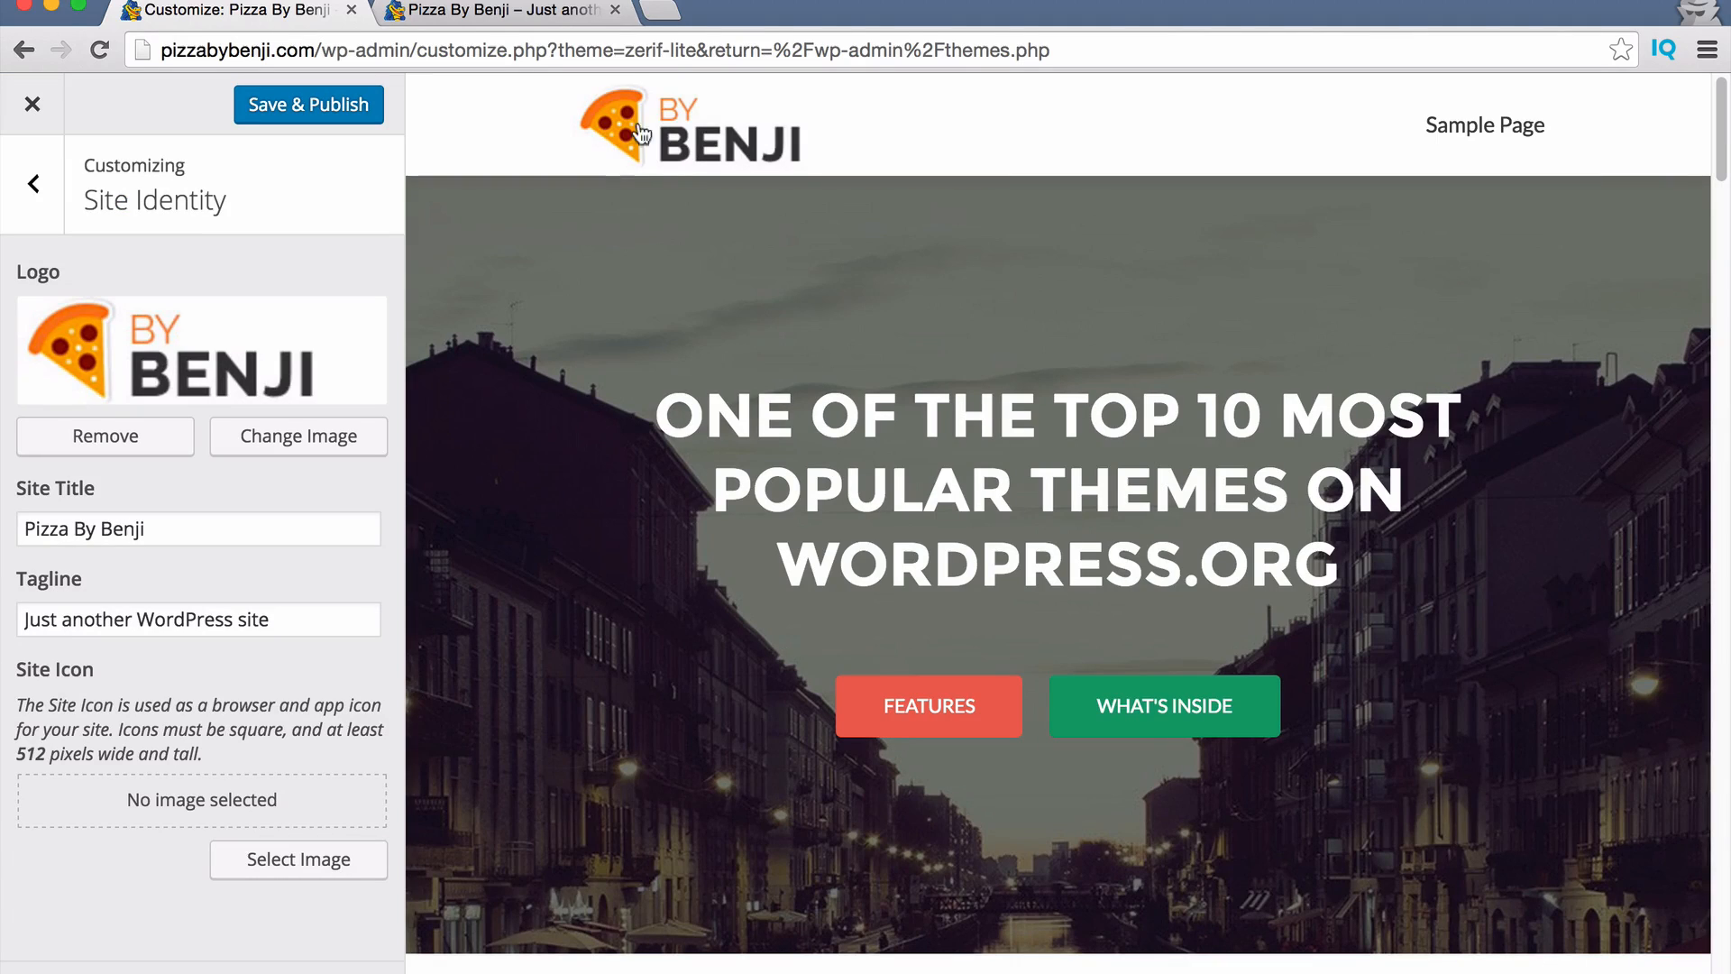
{"action": "left_click", "coordinate": [267, 440]}
{"action": "left_click", "coordinate": [234, 403]}
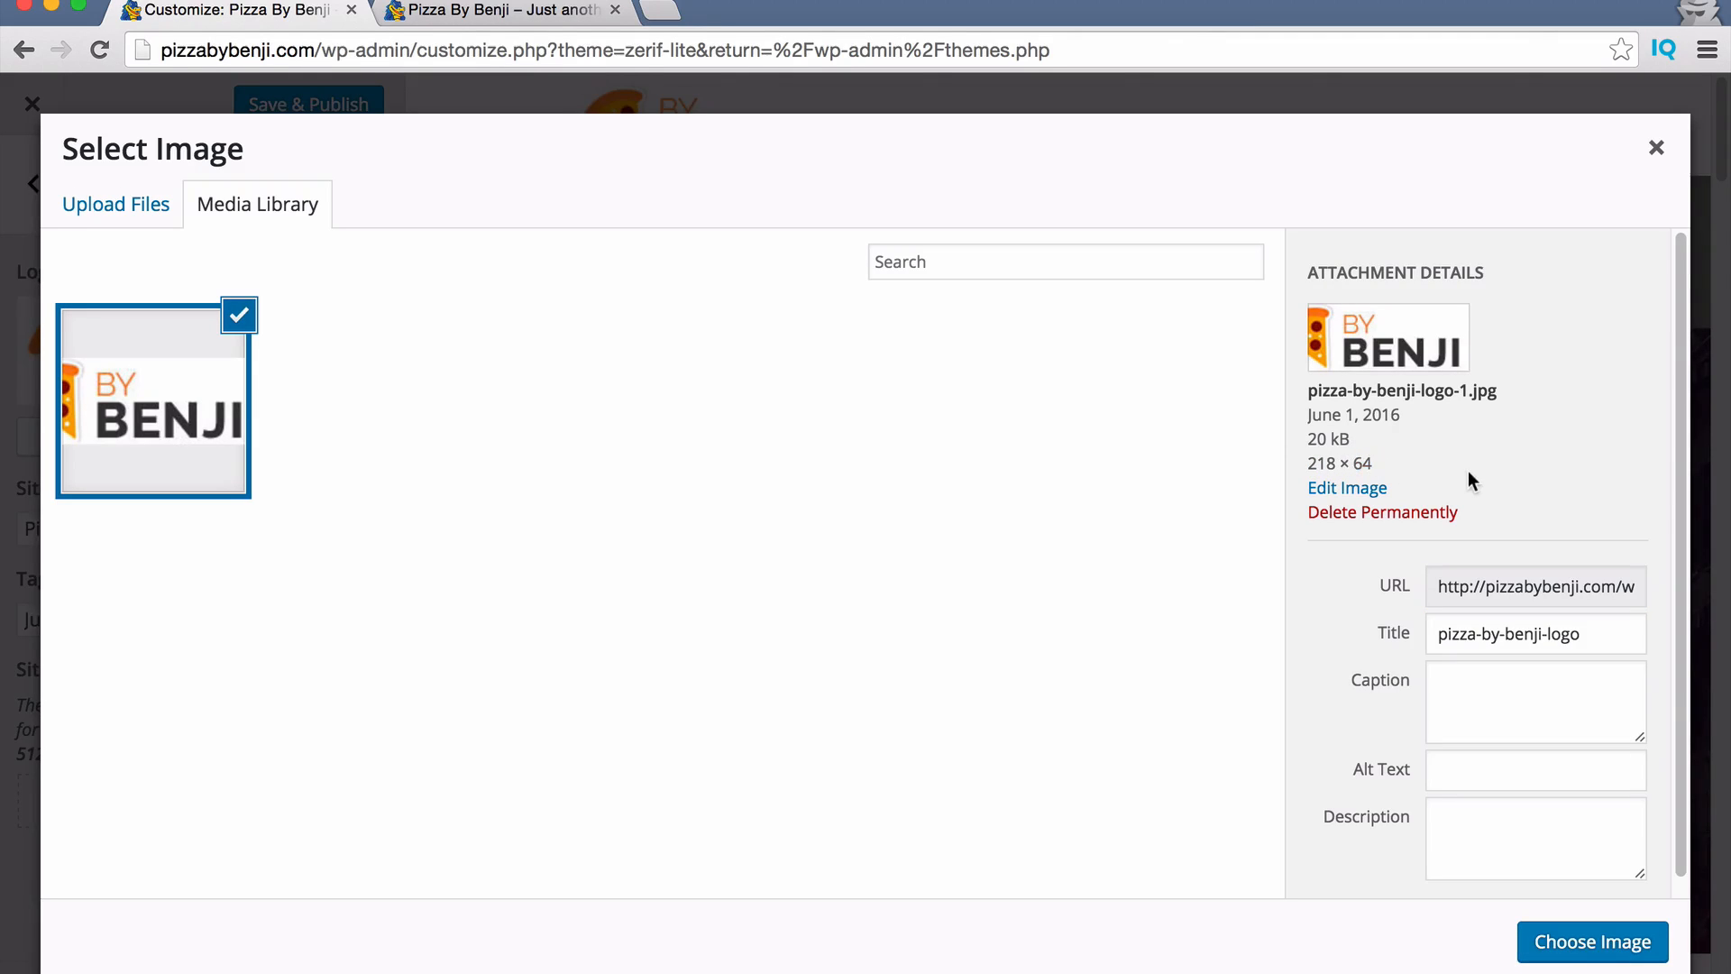
{"action": "left_click", "coordinate": [1657, 148]}
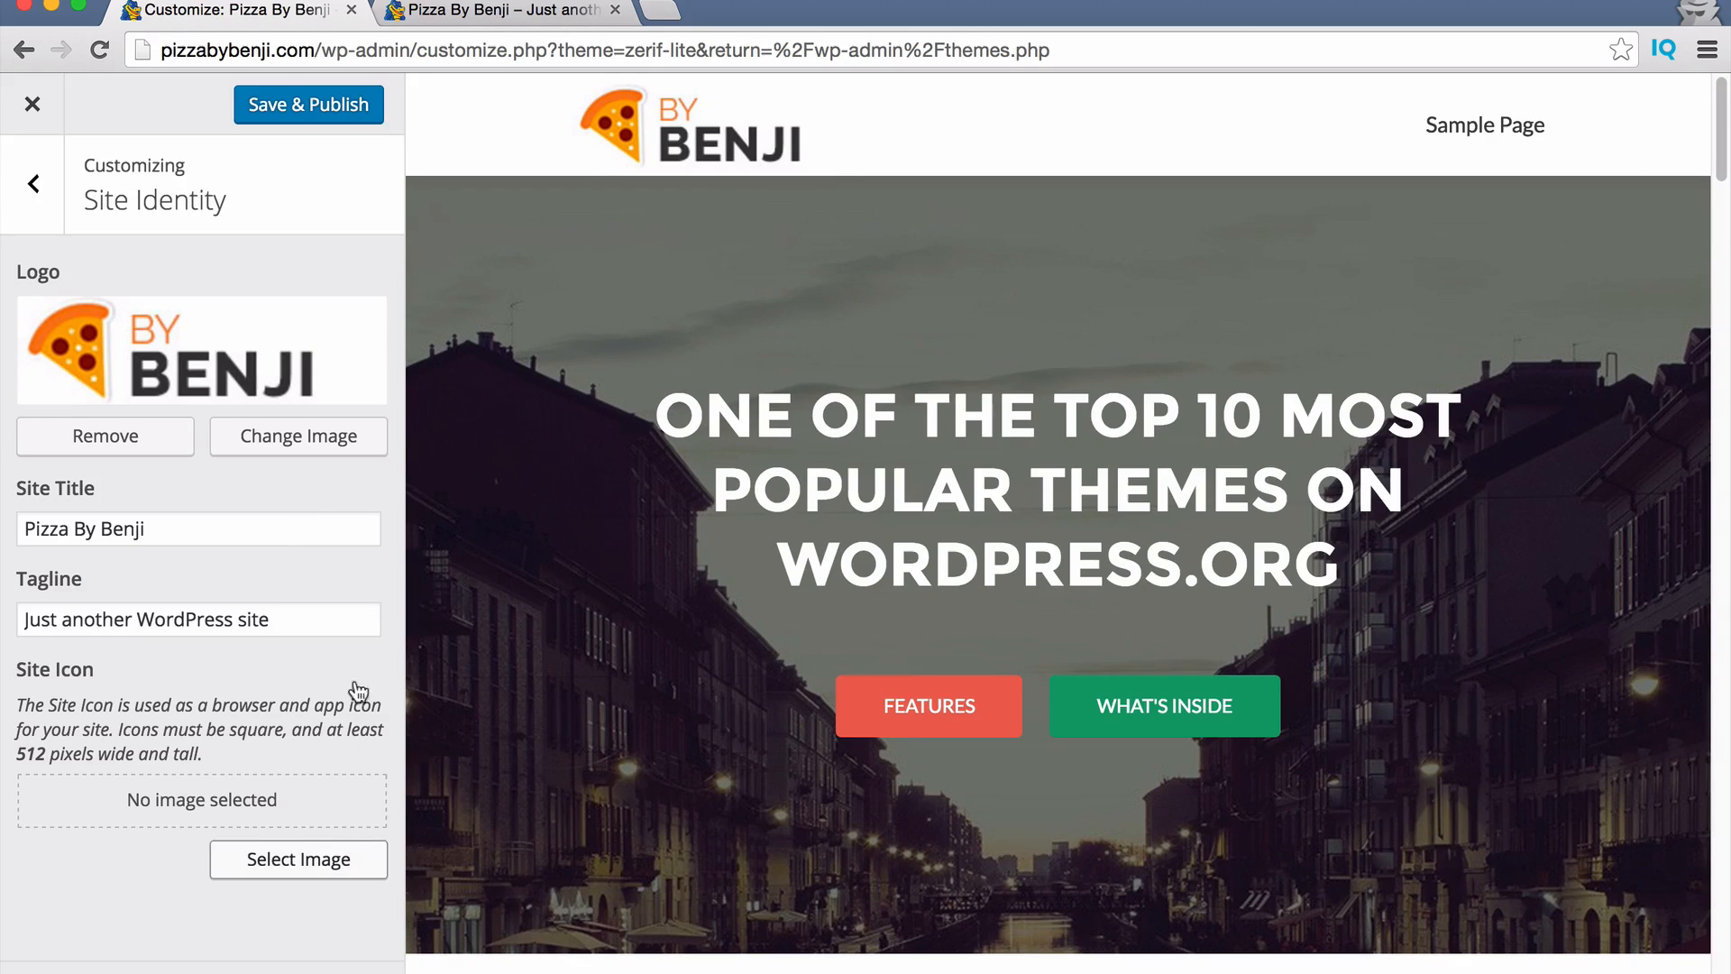
Crop the logo's pizza slice as the site icon, then reload the live-site tab.
{"action": "left_click", "coordinate": [347, 864]}
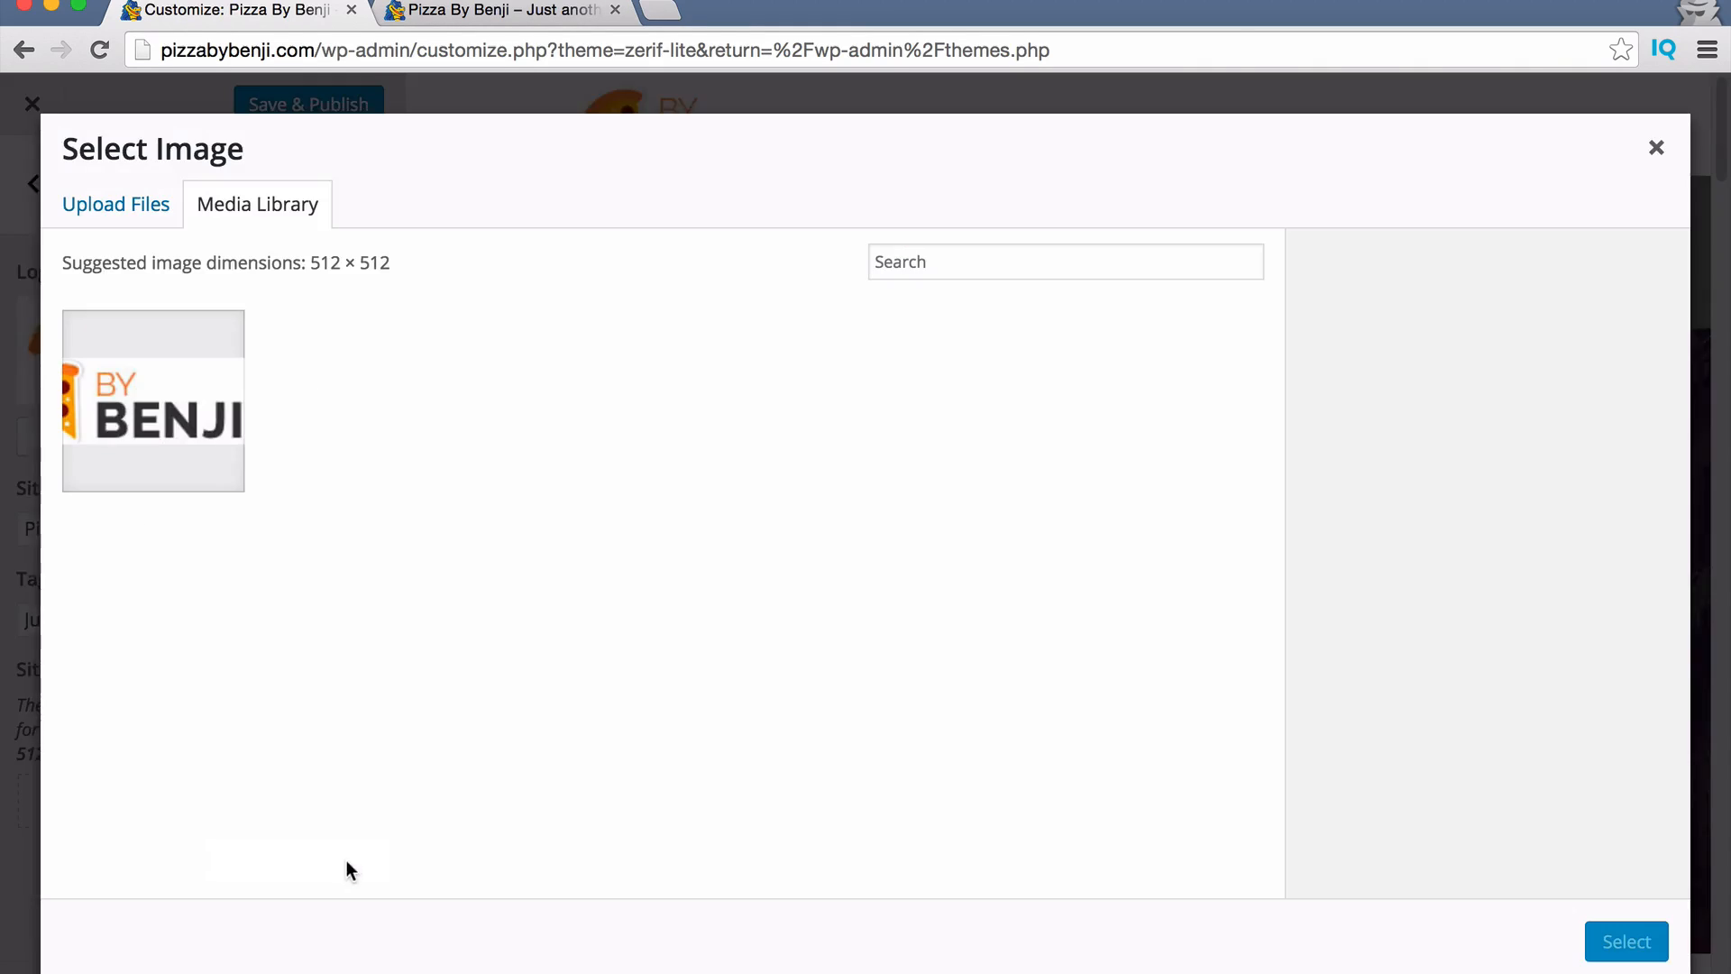
{"action": "left_click", "coordinate": [173, 400]}
{"action": "left_click", "coordinate": [1642, 958]}
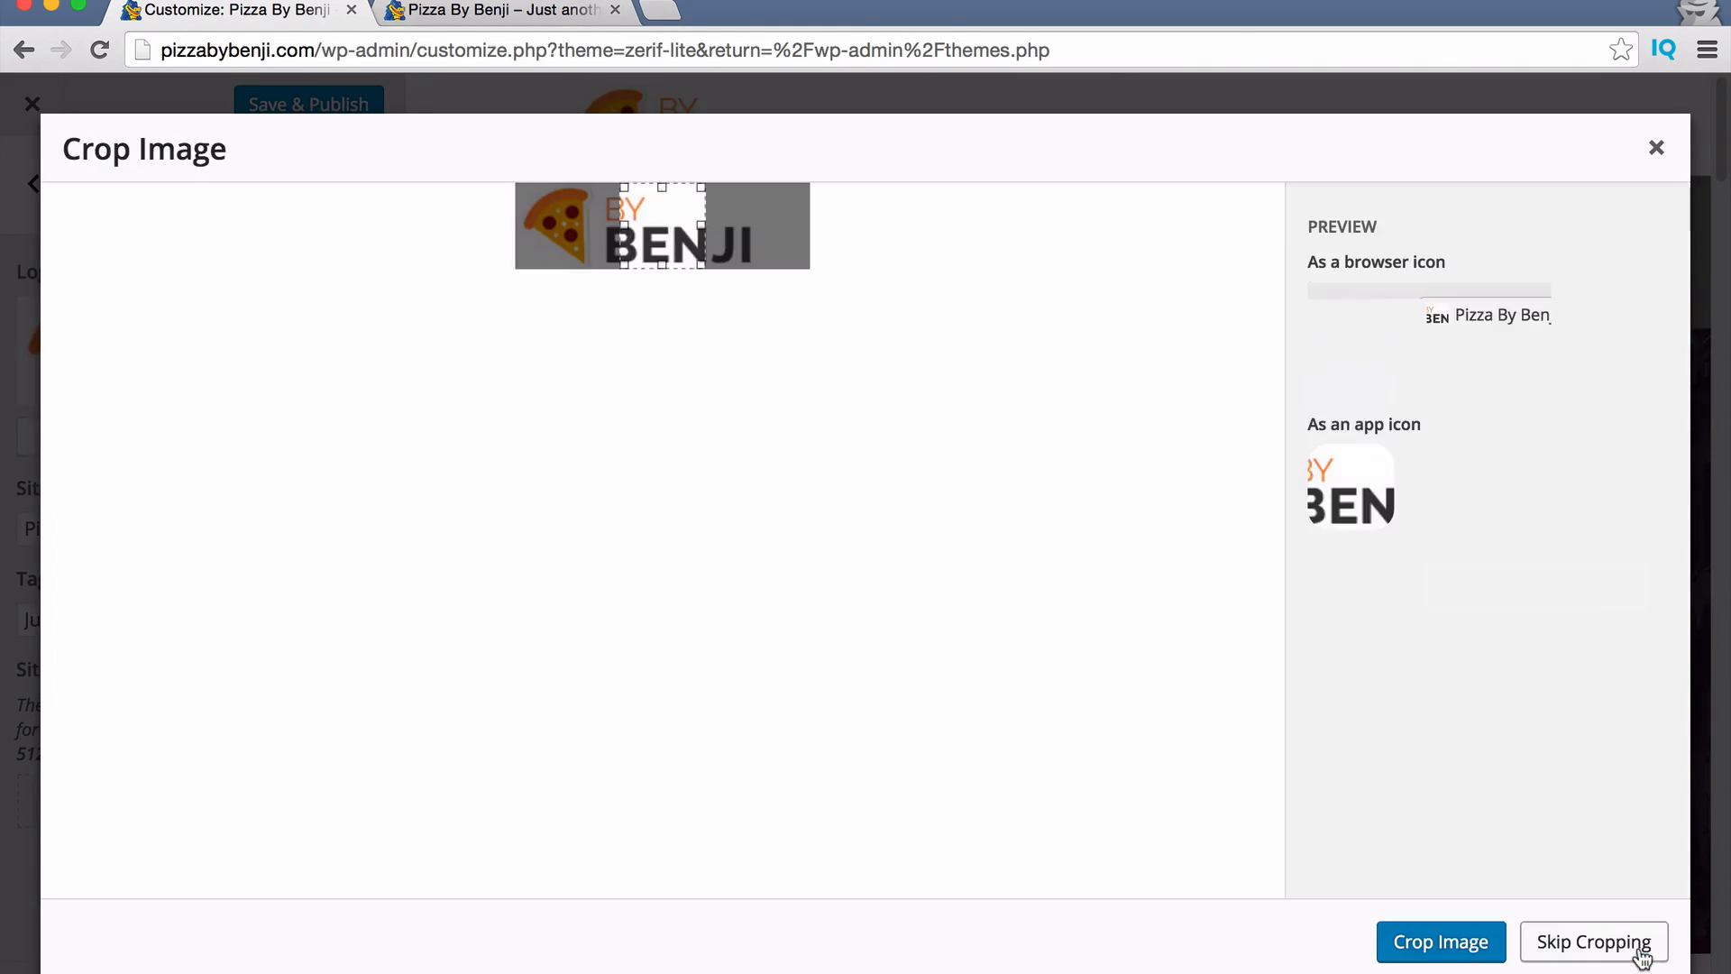
{"action": "left_click_drag", "start_coordinate": [649, 229], "coordinate": [560, 226]}
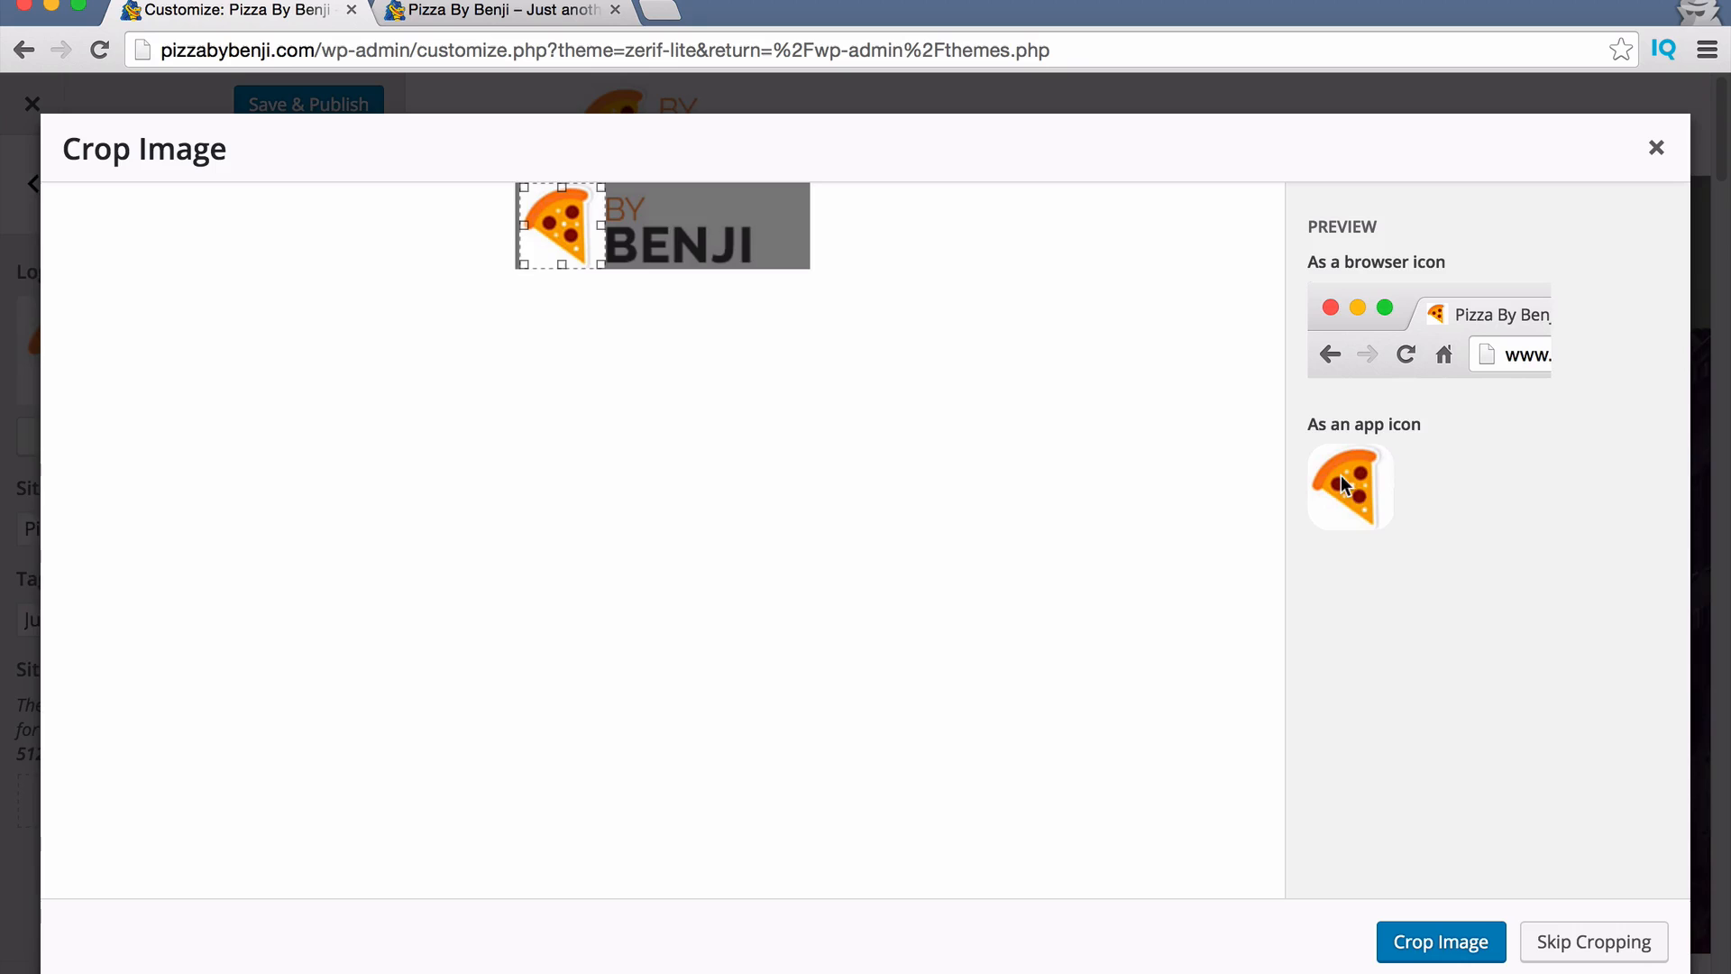
{"action": "left_click", "coordinate": [1427, 947]}
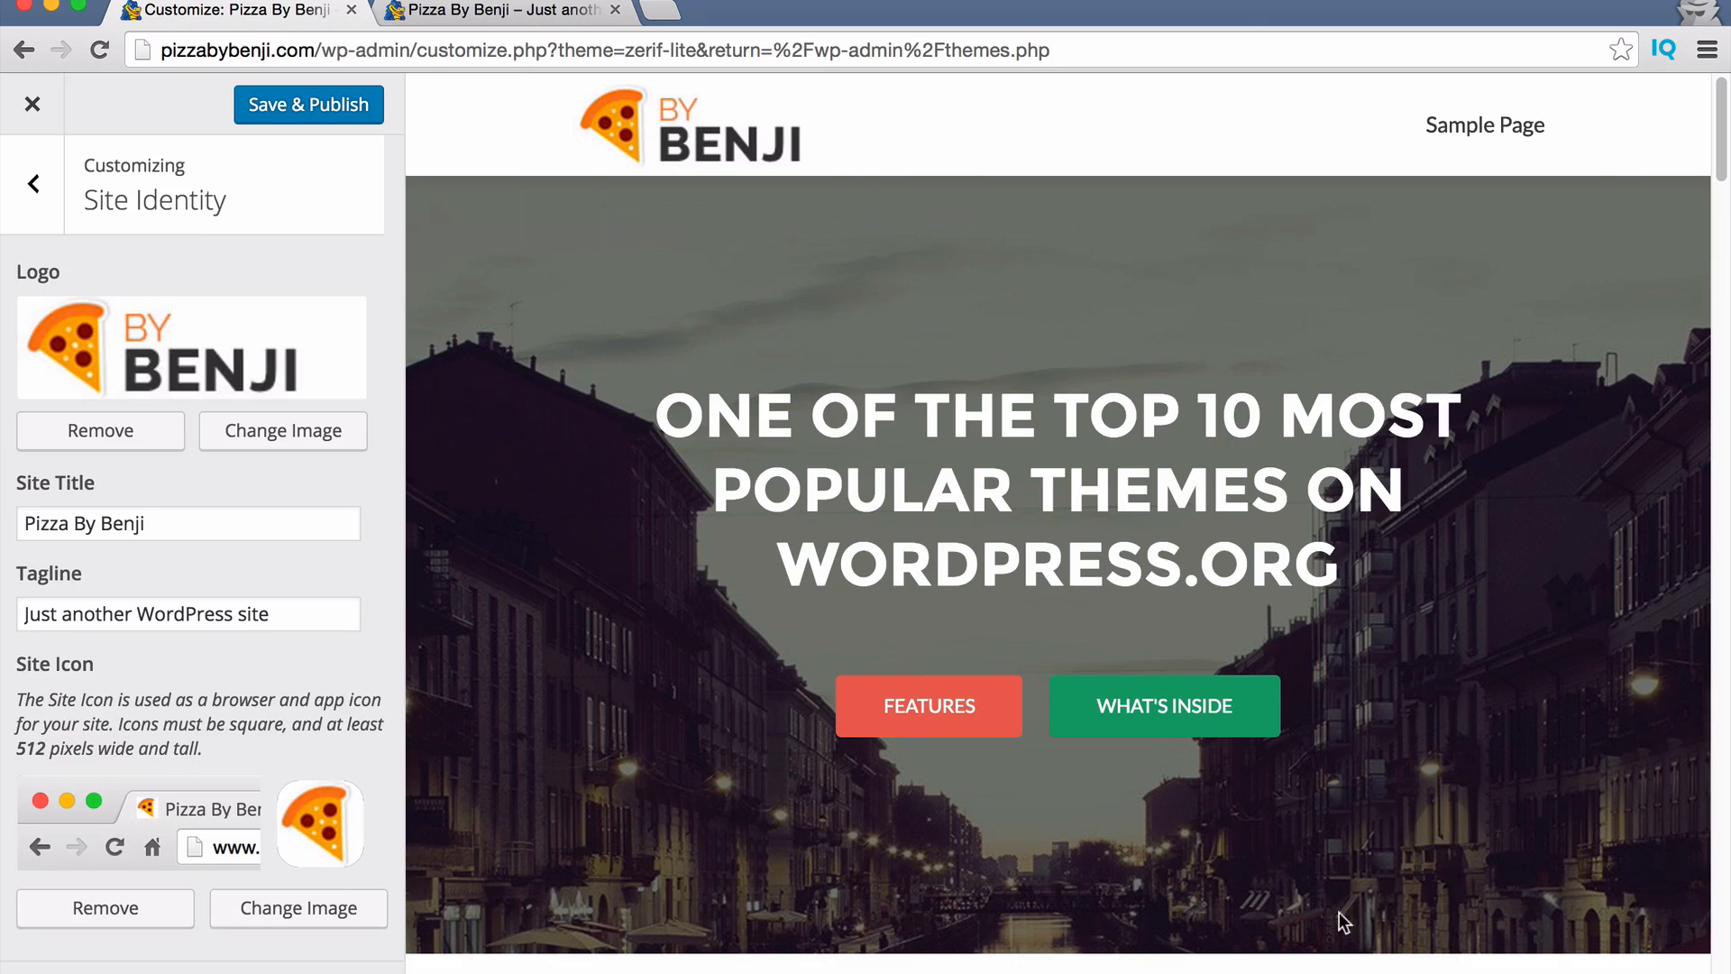
{"action": "left_click", "coordinate": [468, 11]}
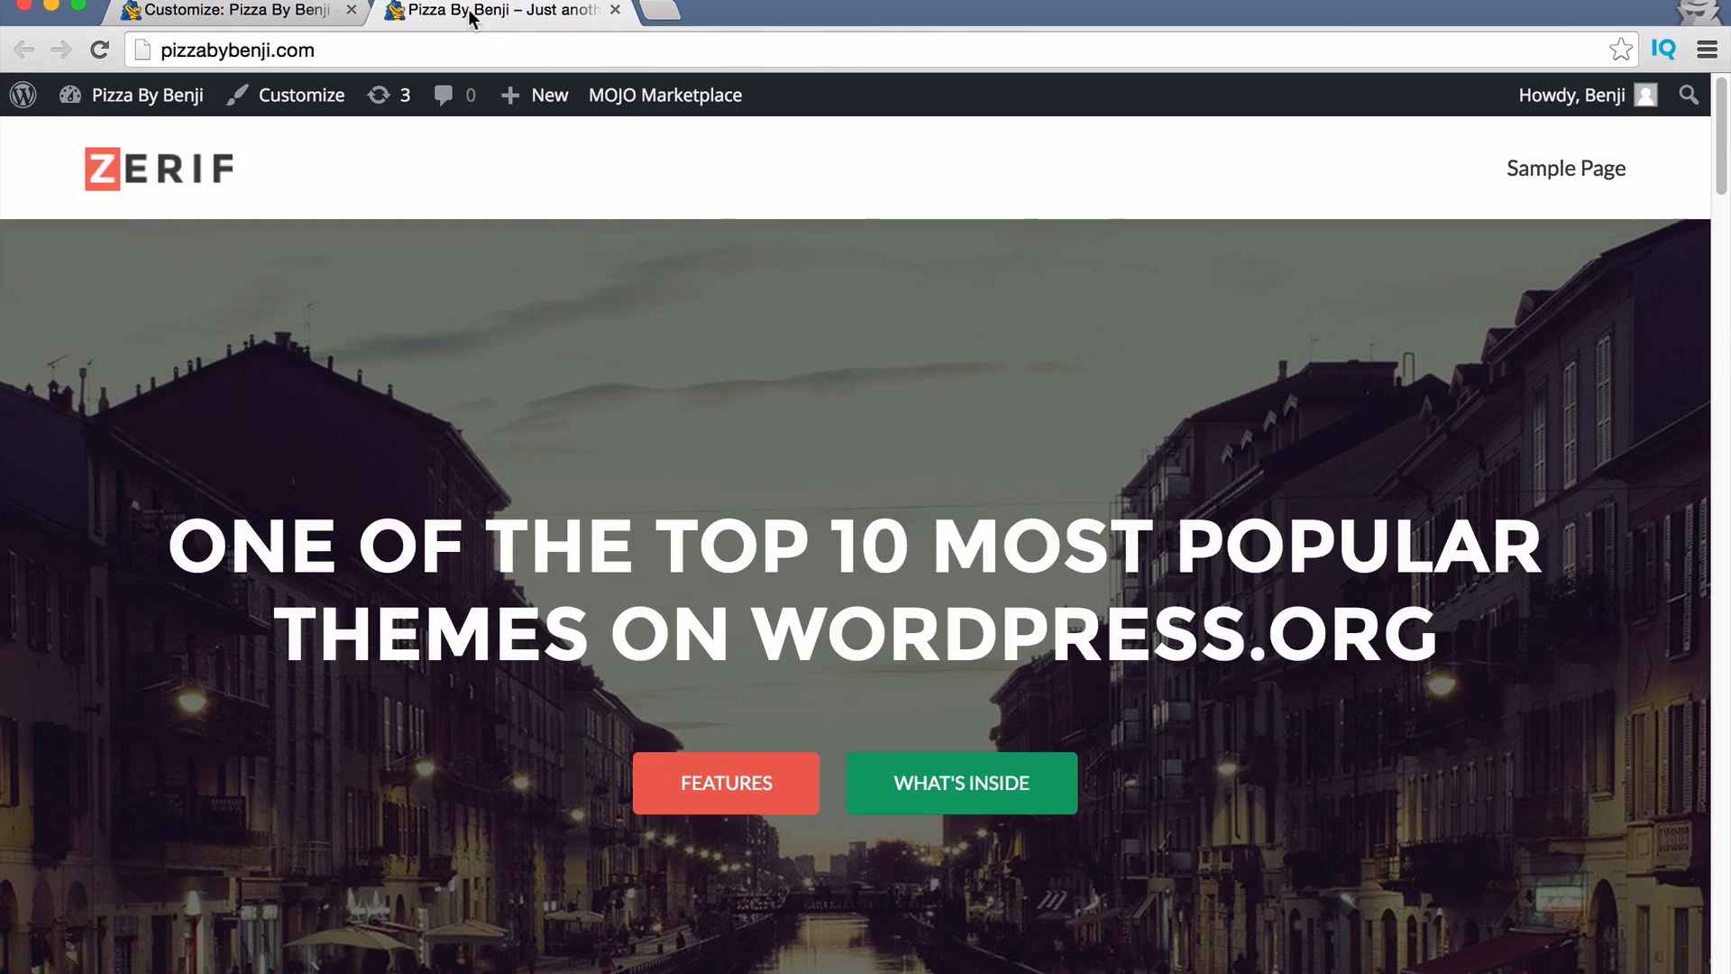
{"action": "key", "text": "super+r"}
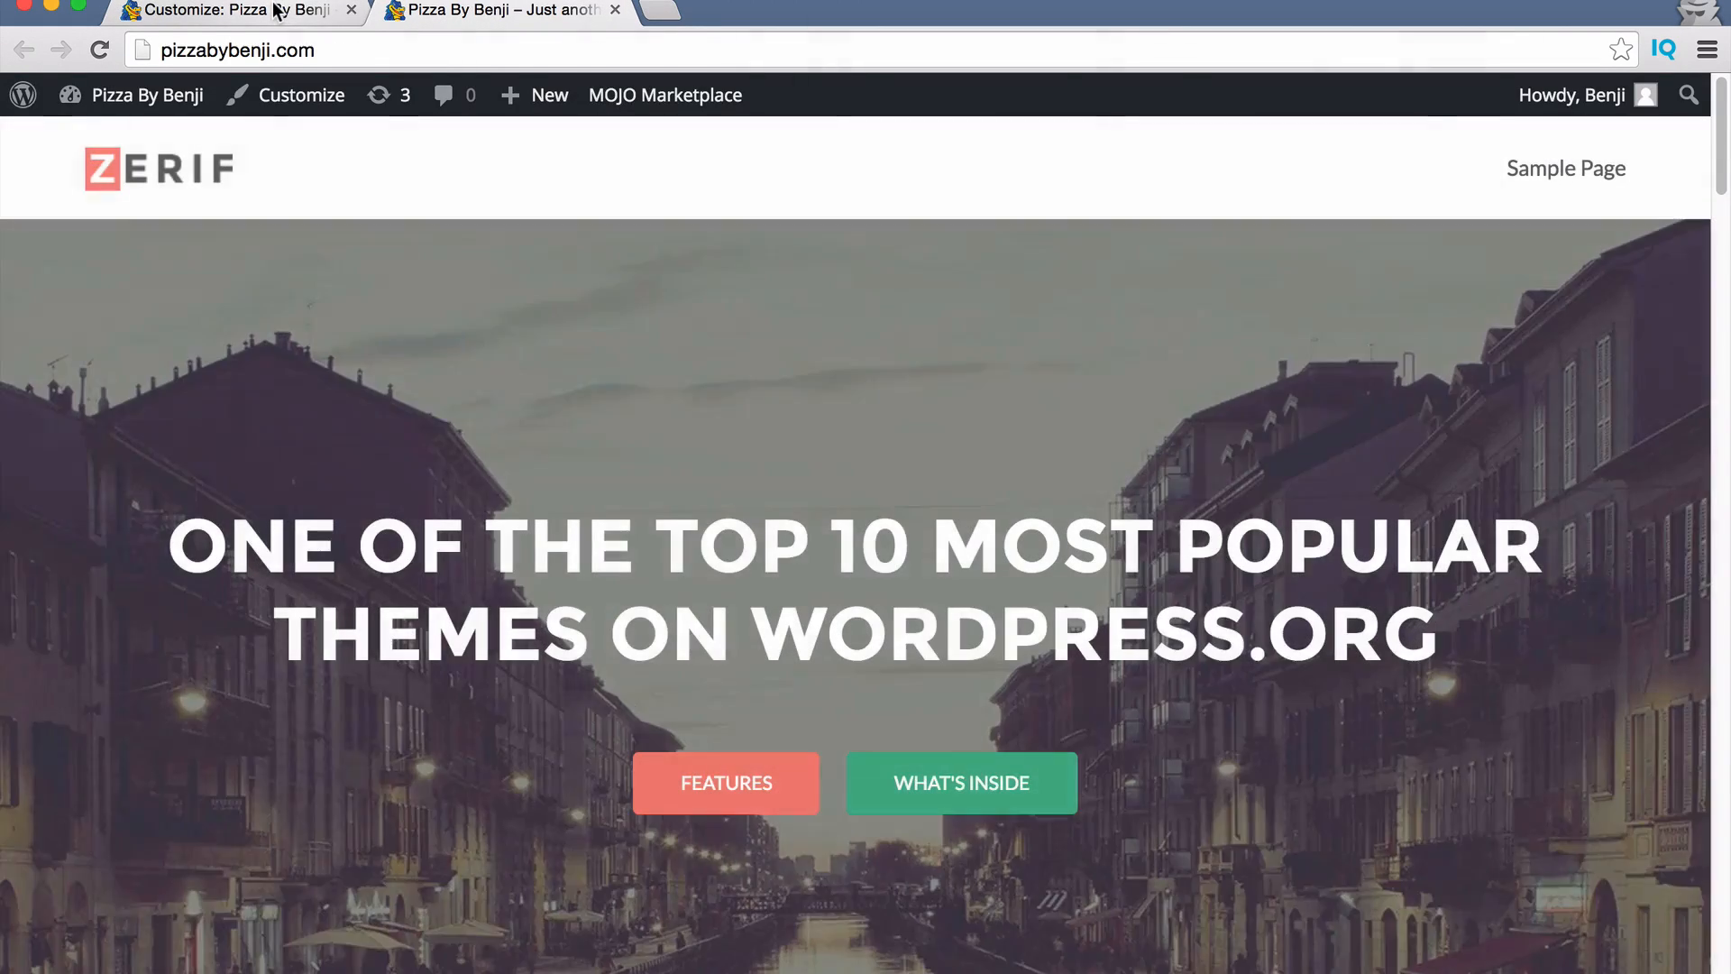
Change the site tagline to 'The Best Pizza In Miami', publish it, and reload the live site.
{"action": "left_click", "coordinate": [275, 10]}
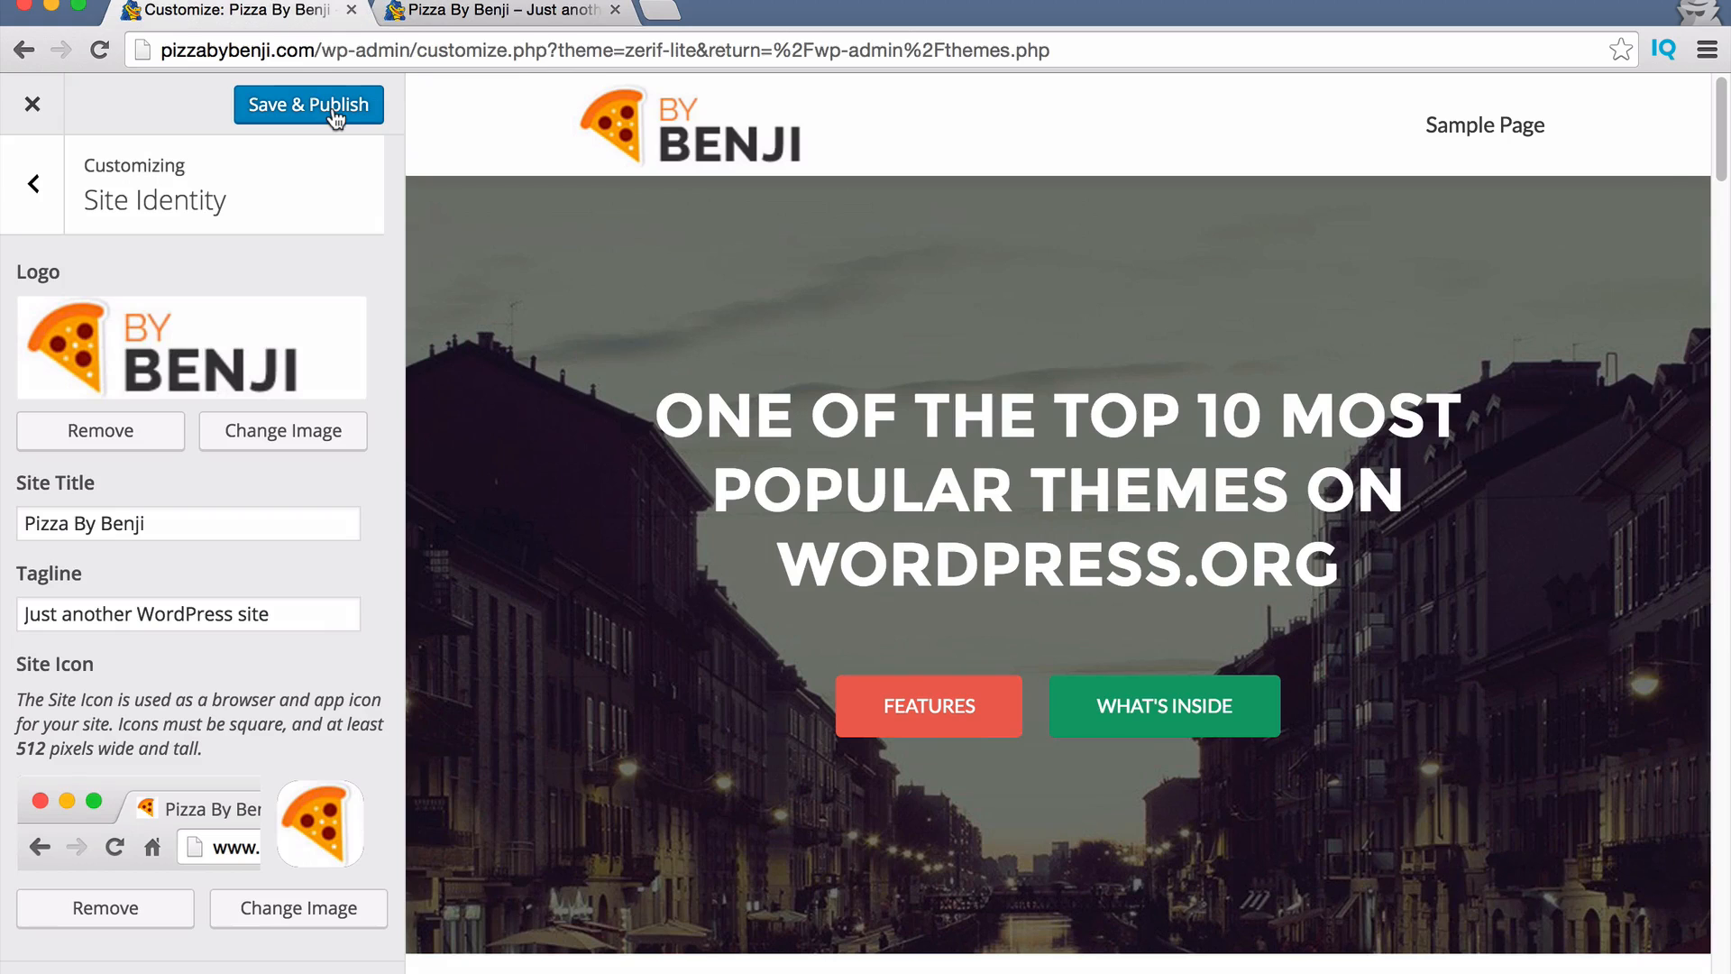
{"action": "triple_click", "coordinate": [191, 599]}
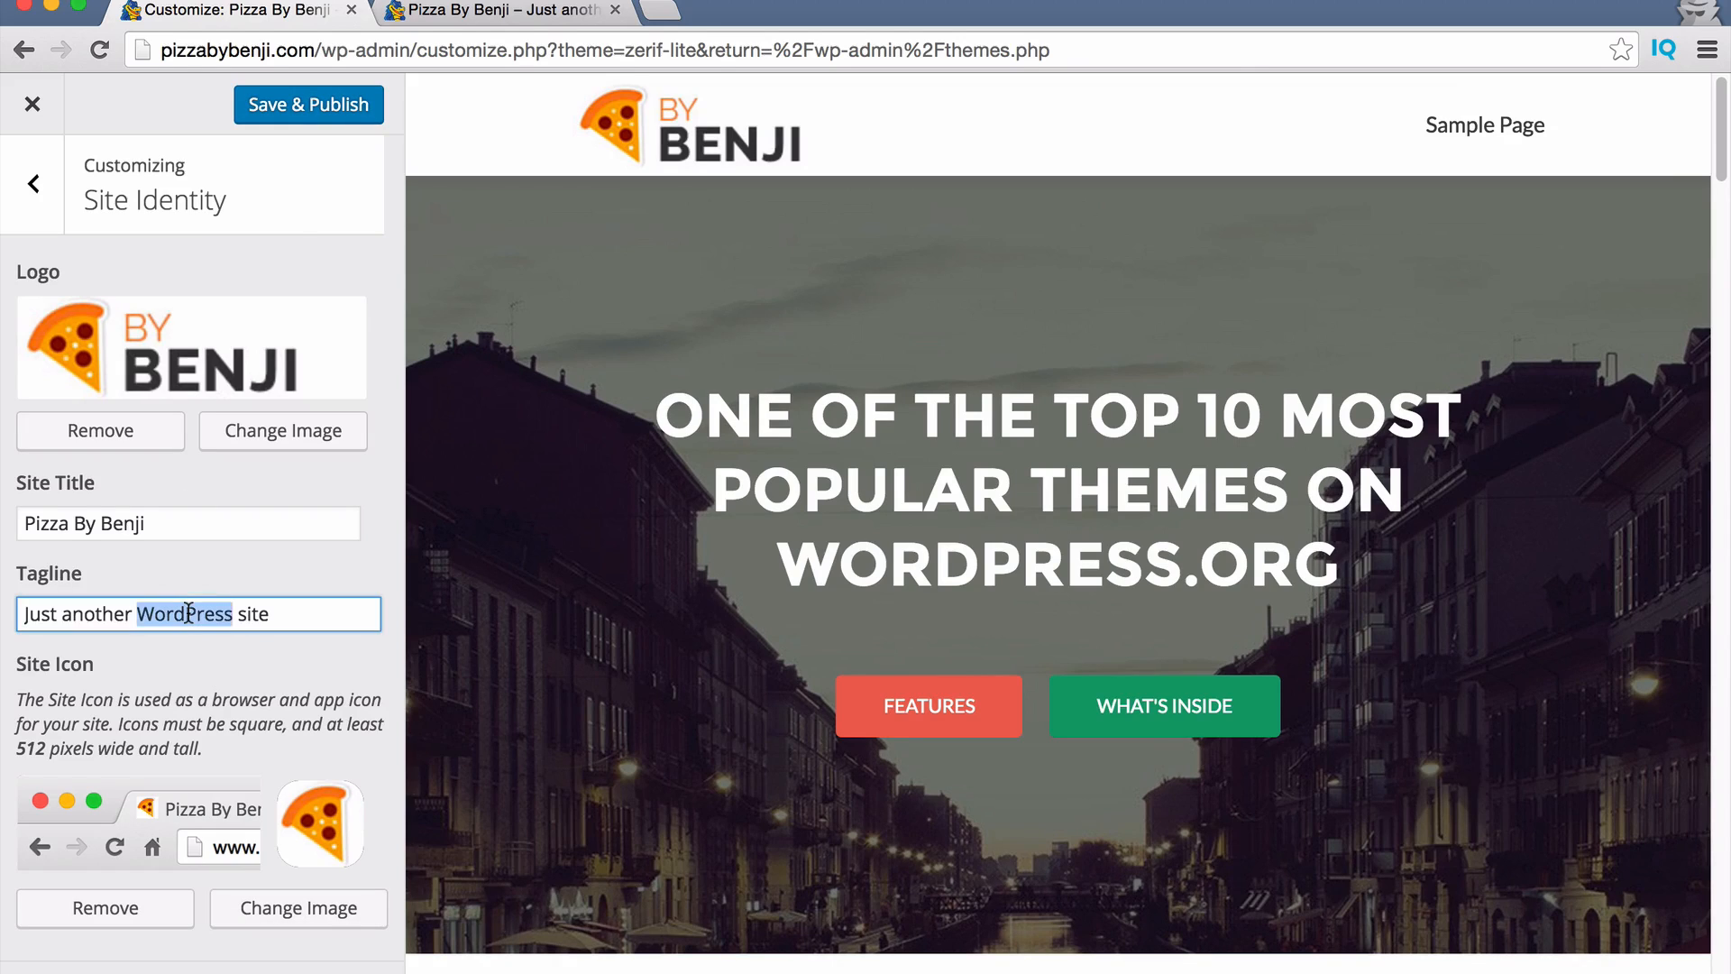
{"action": "type", "text": "The Best Piz"}
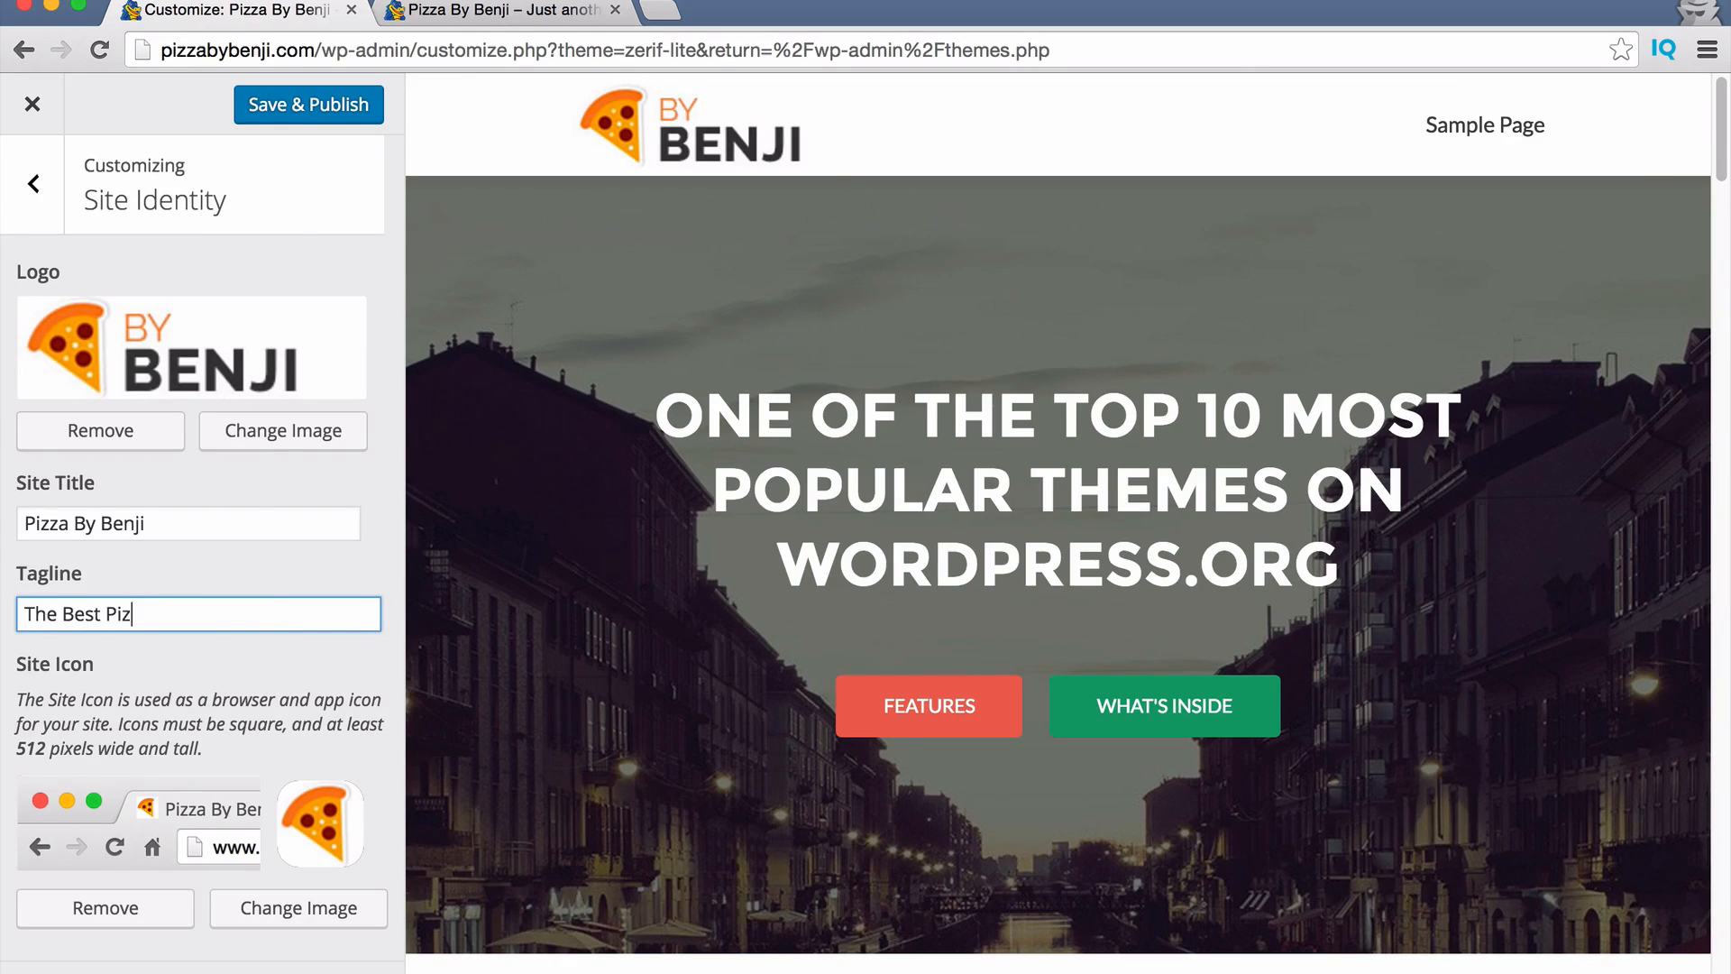
{"action": "type", "text": "za In Miami"}
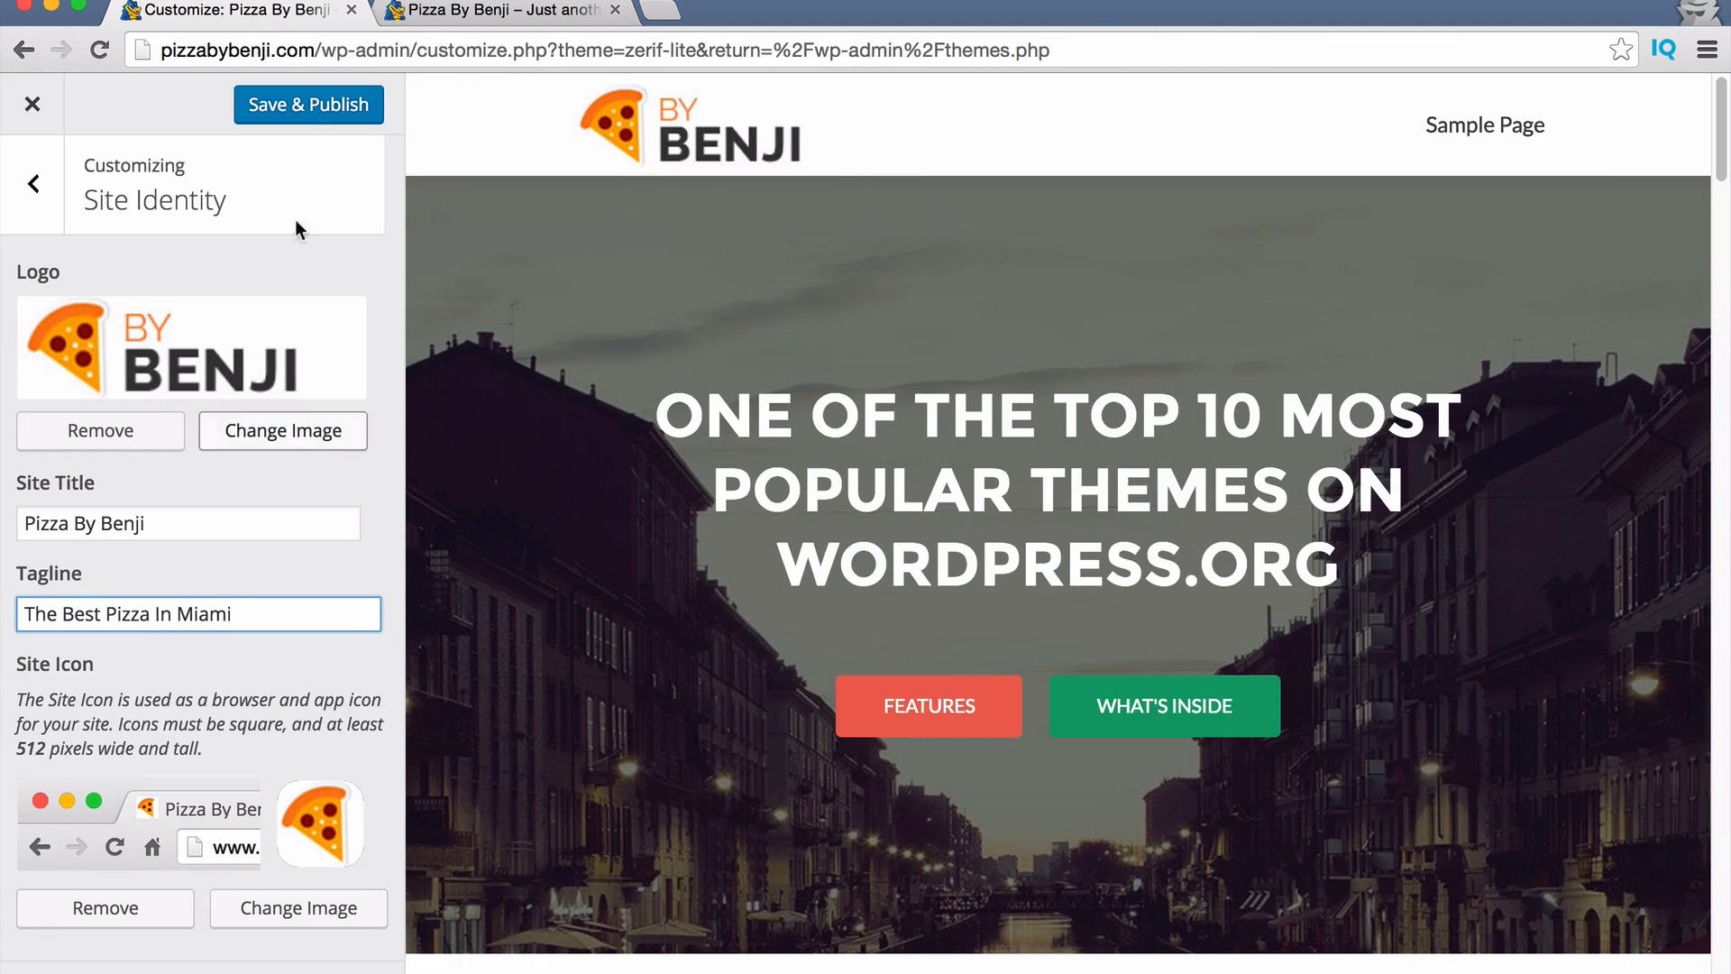
{"action": "left_click", "coordinate": [307, 108]}
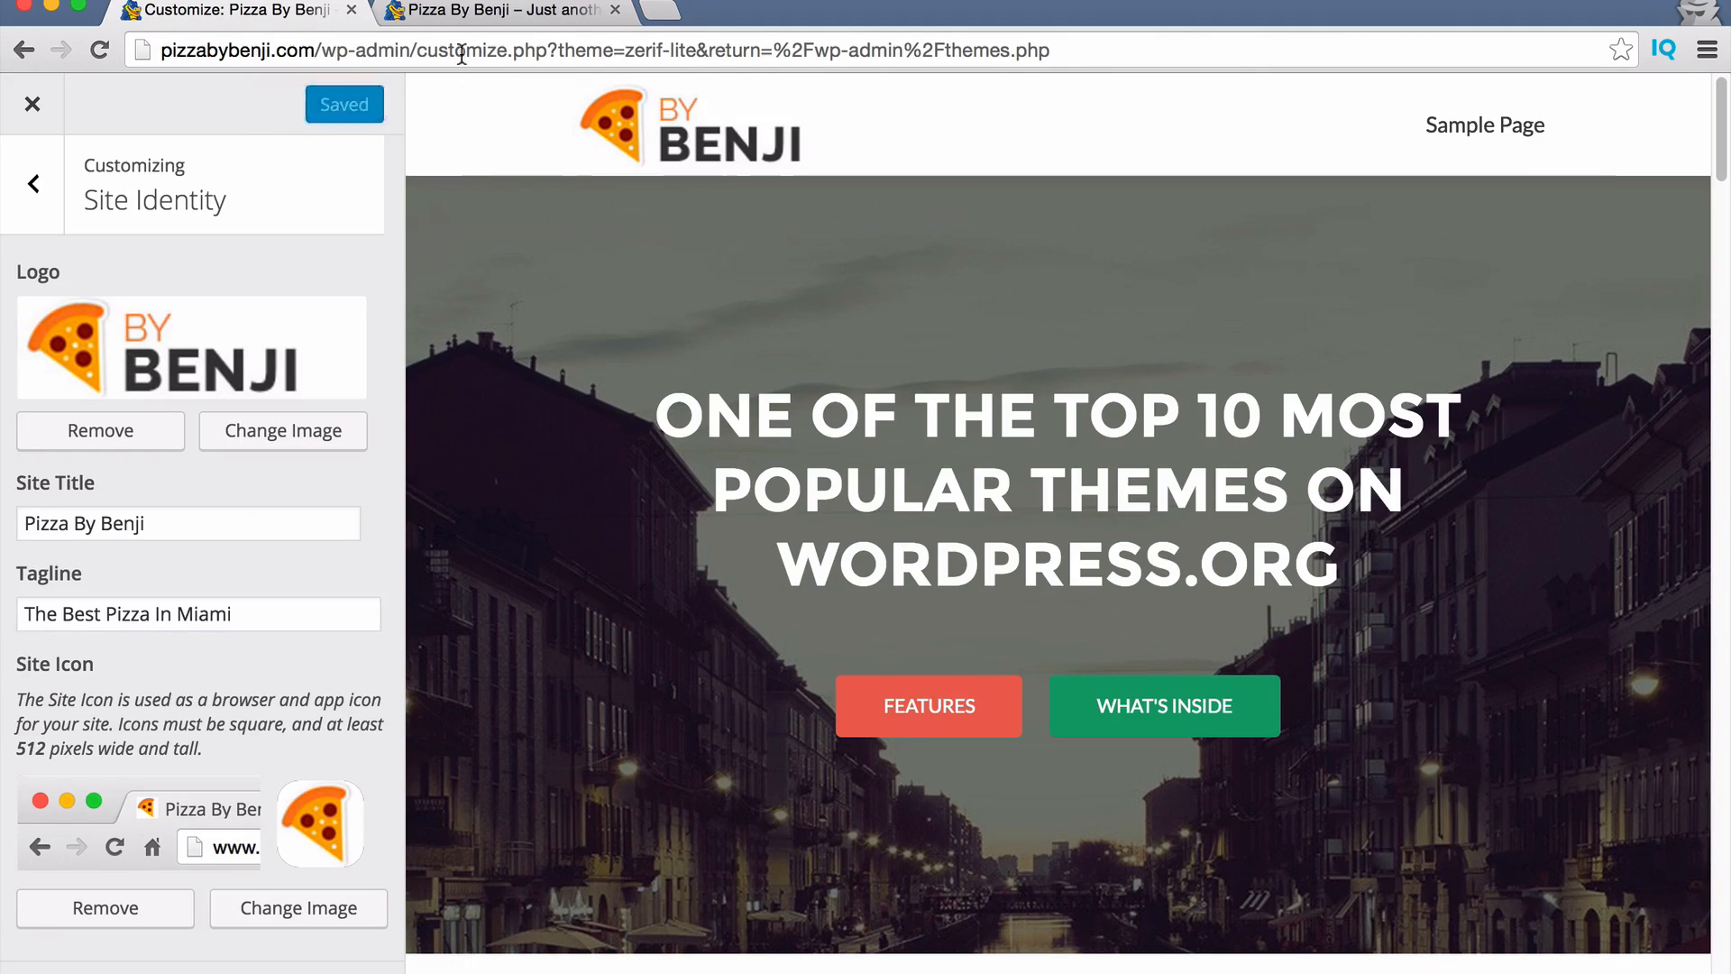
{"action": "left_click", "coordinate": [492, 19]}
{"action": "key", "text": "super+r"}
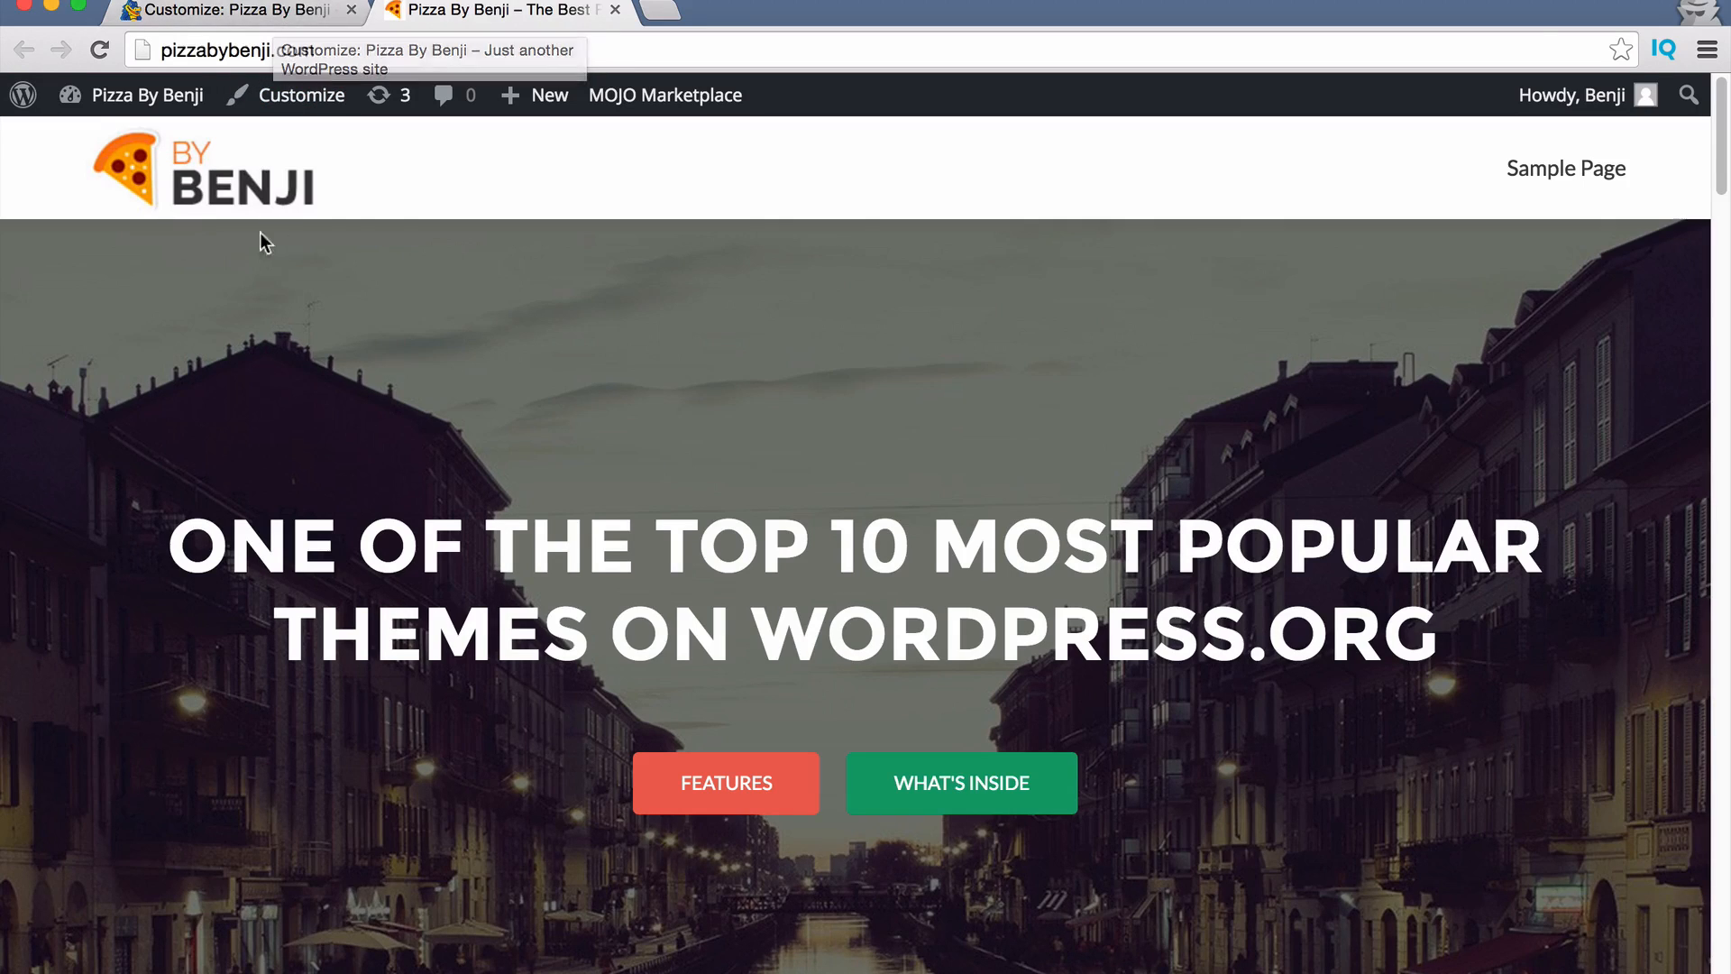
Go to General options and scroll down to the Footer Social Icons link fields.
{"action": "left_click", "coordinate": [253, 11]}
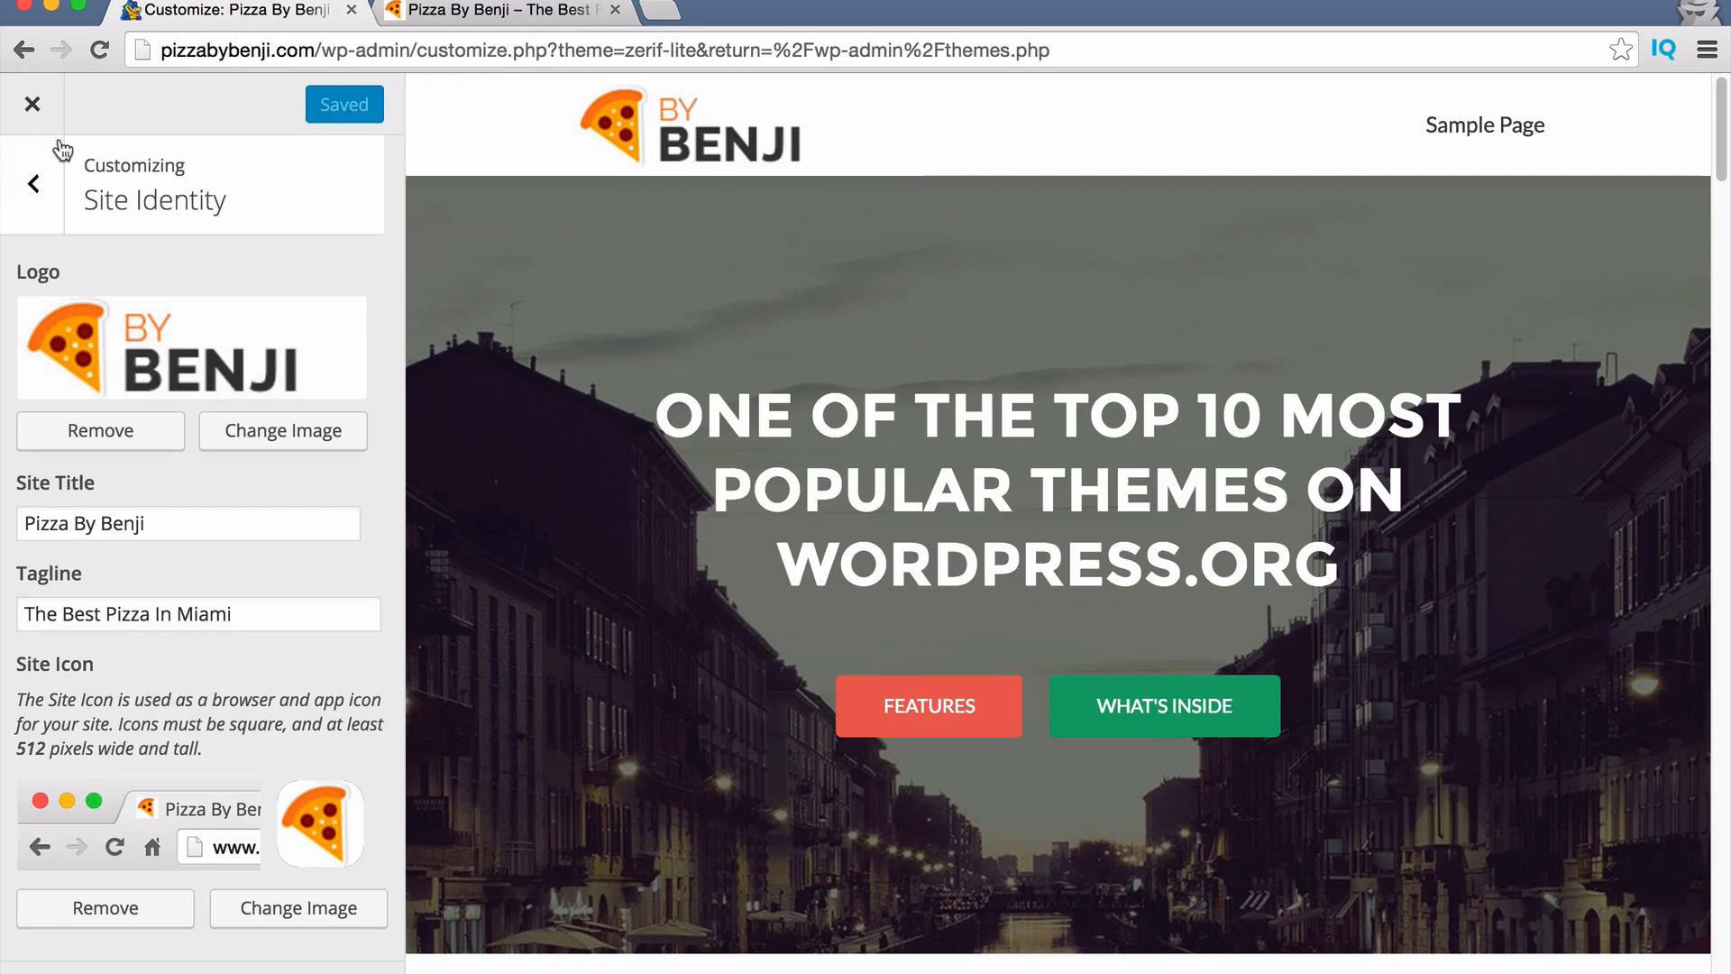
{"action": "left_click", "coordinate": [45, 189]}
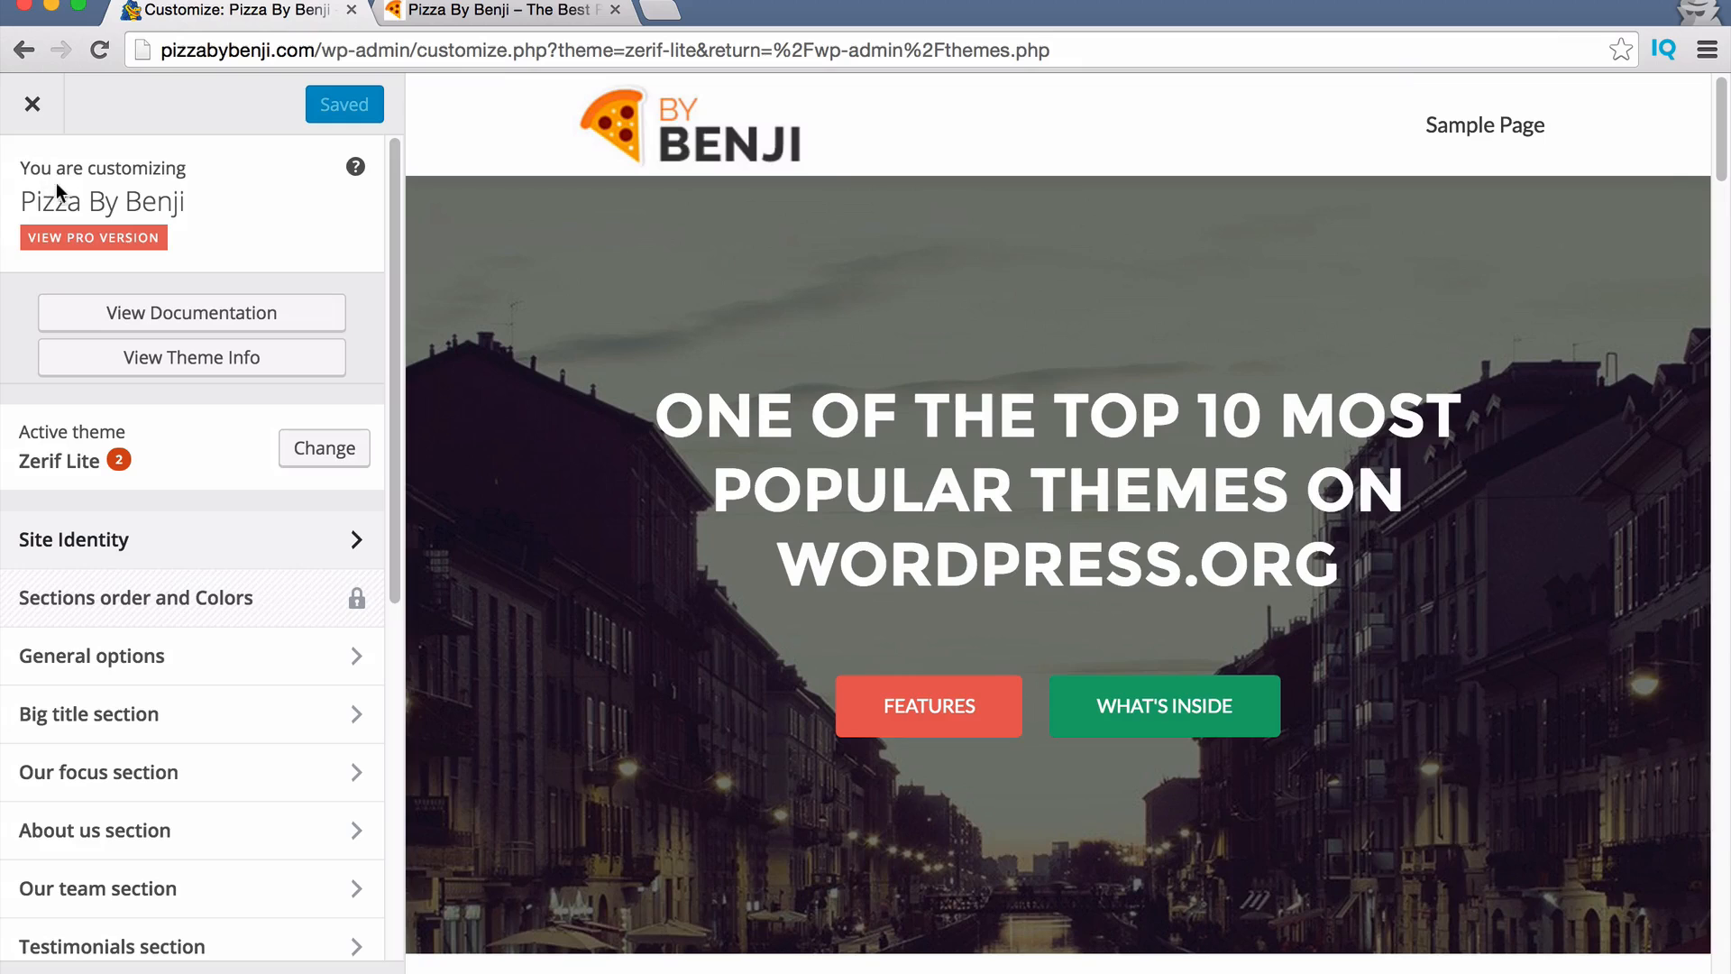
{"action": "left_click", "coordinate": [216, 658]}
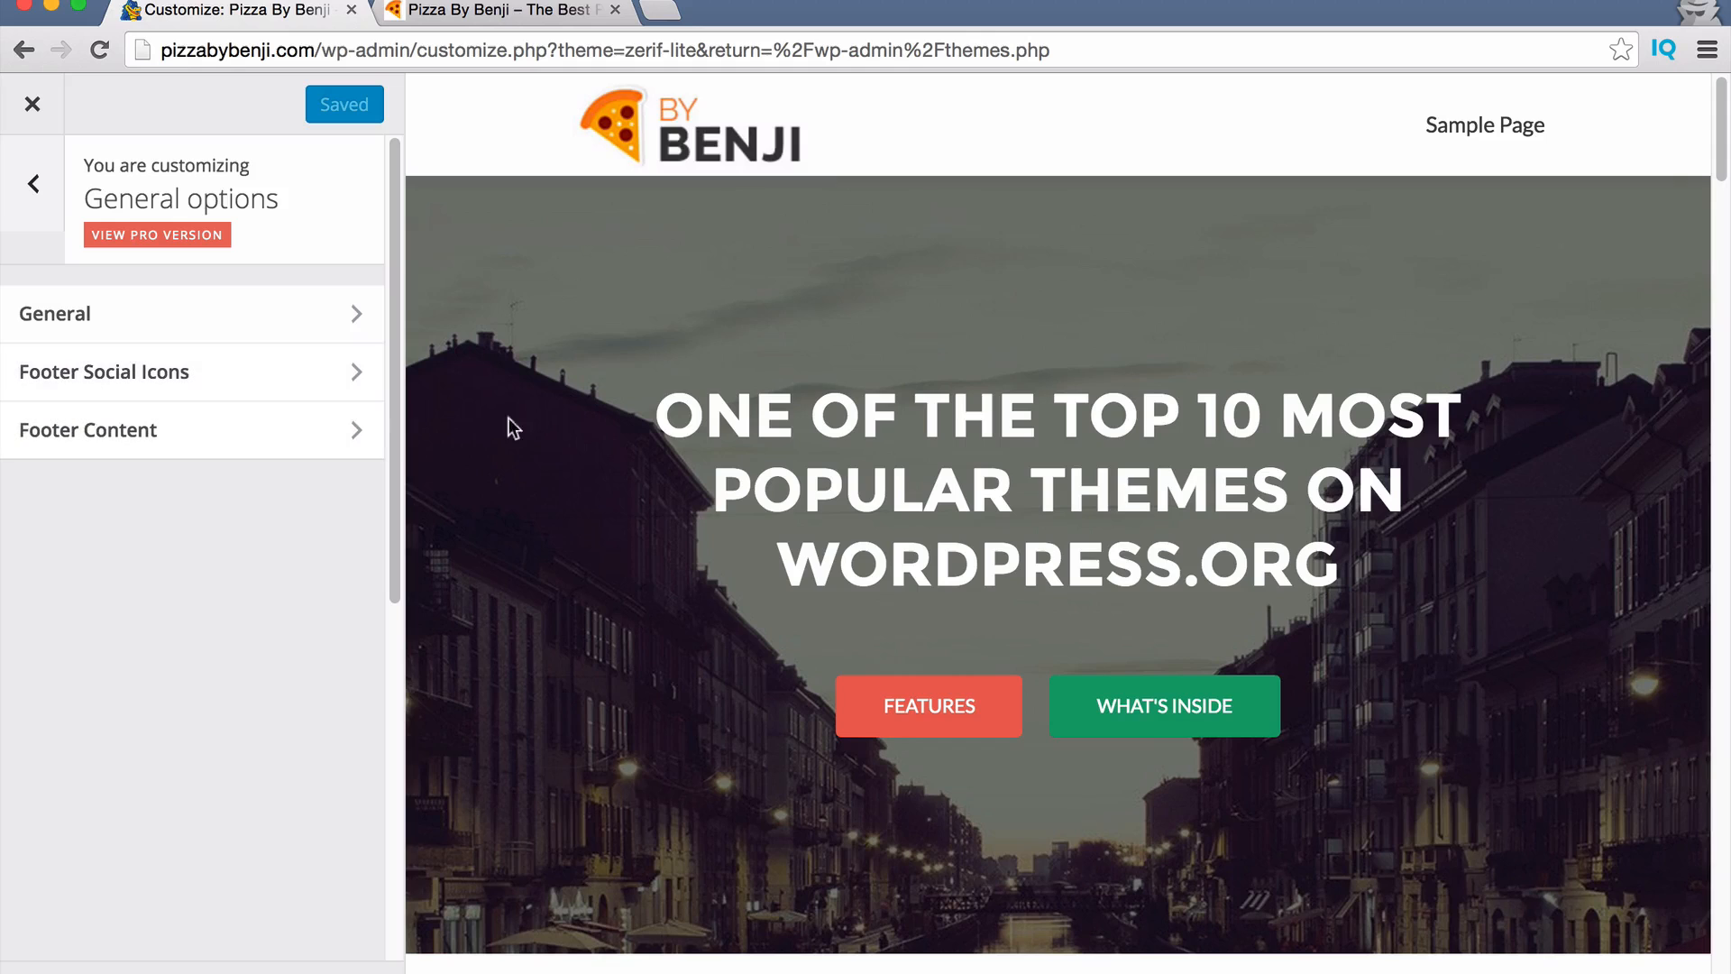
{"action": "scroll", "coordinate": [839, 523], "scroll_direction": "down", "scroll_amount": 1}
{"action": "scroll", "coordinate": [839, 523], "scroll_direction": "down", "scroll_amount": 20}
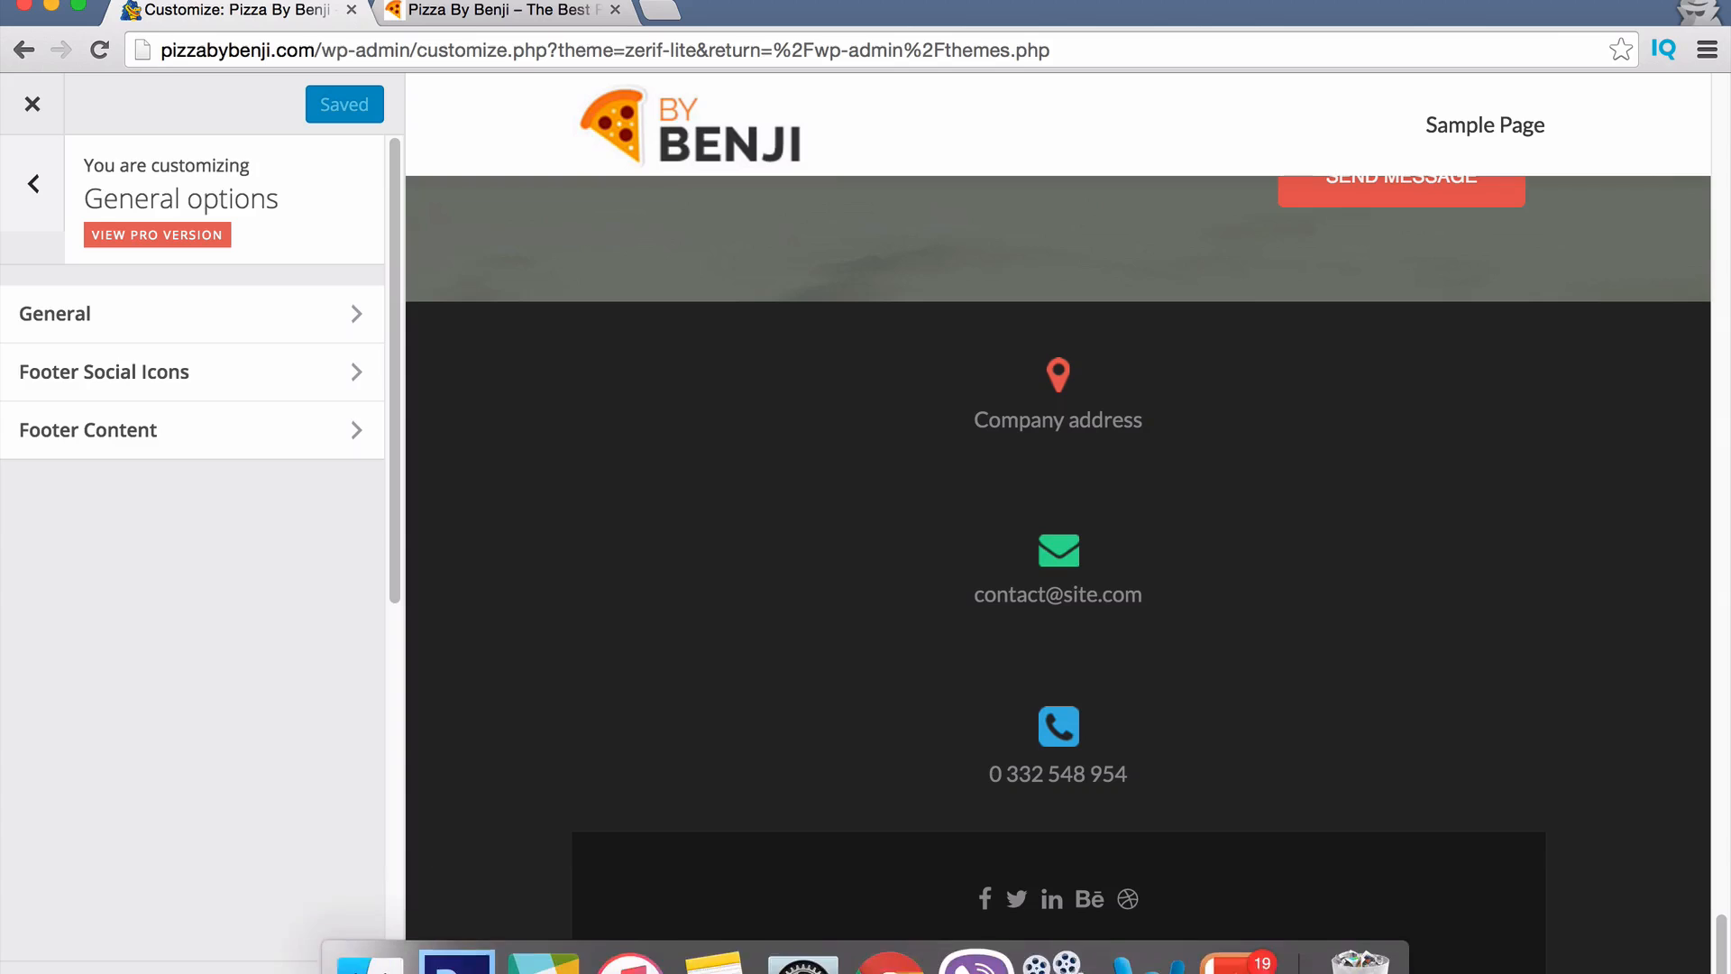
{"action": "left_click", "coordinate": [30, 972]}
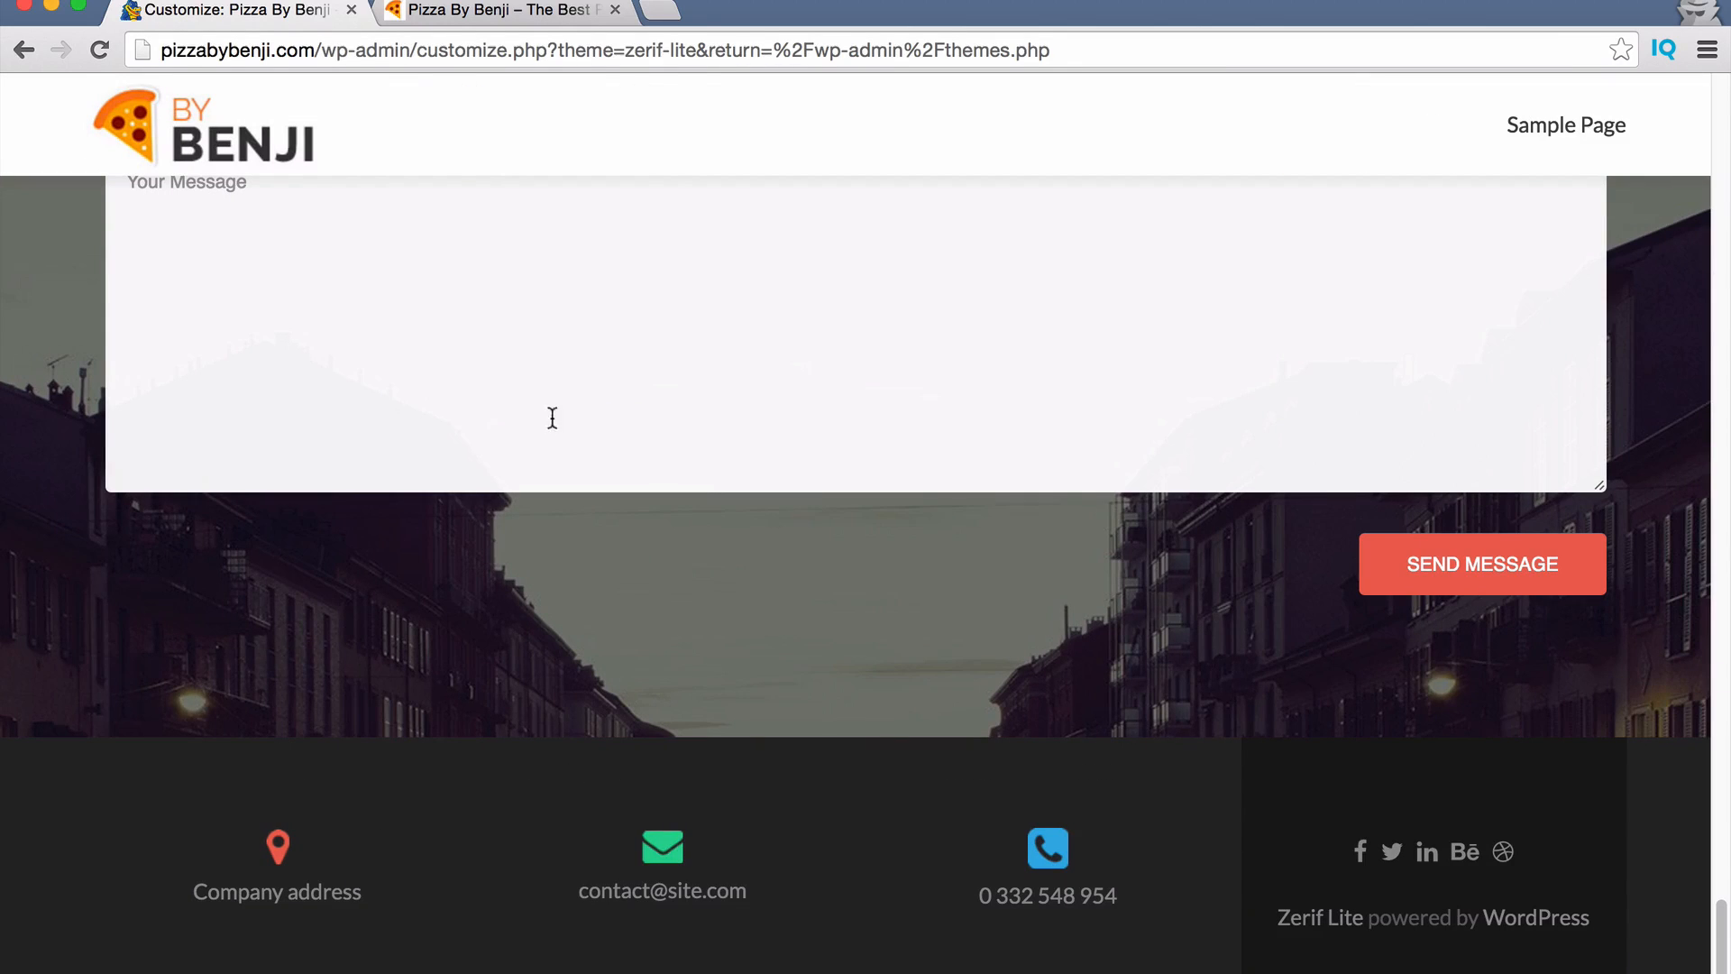
{"action": "left_click", "coordinate": [29, 971]}
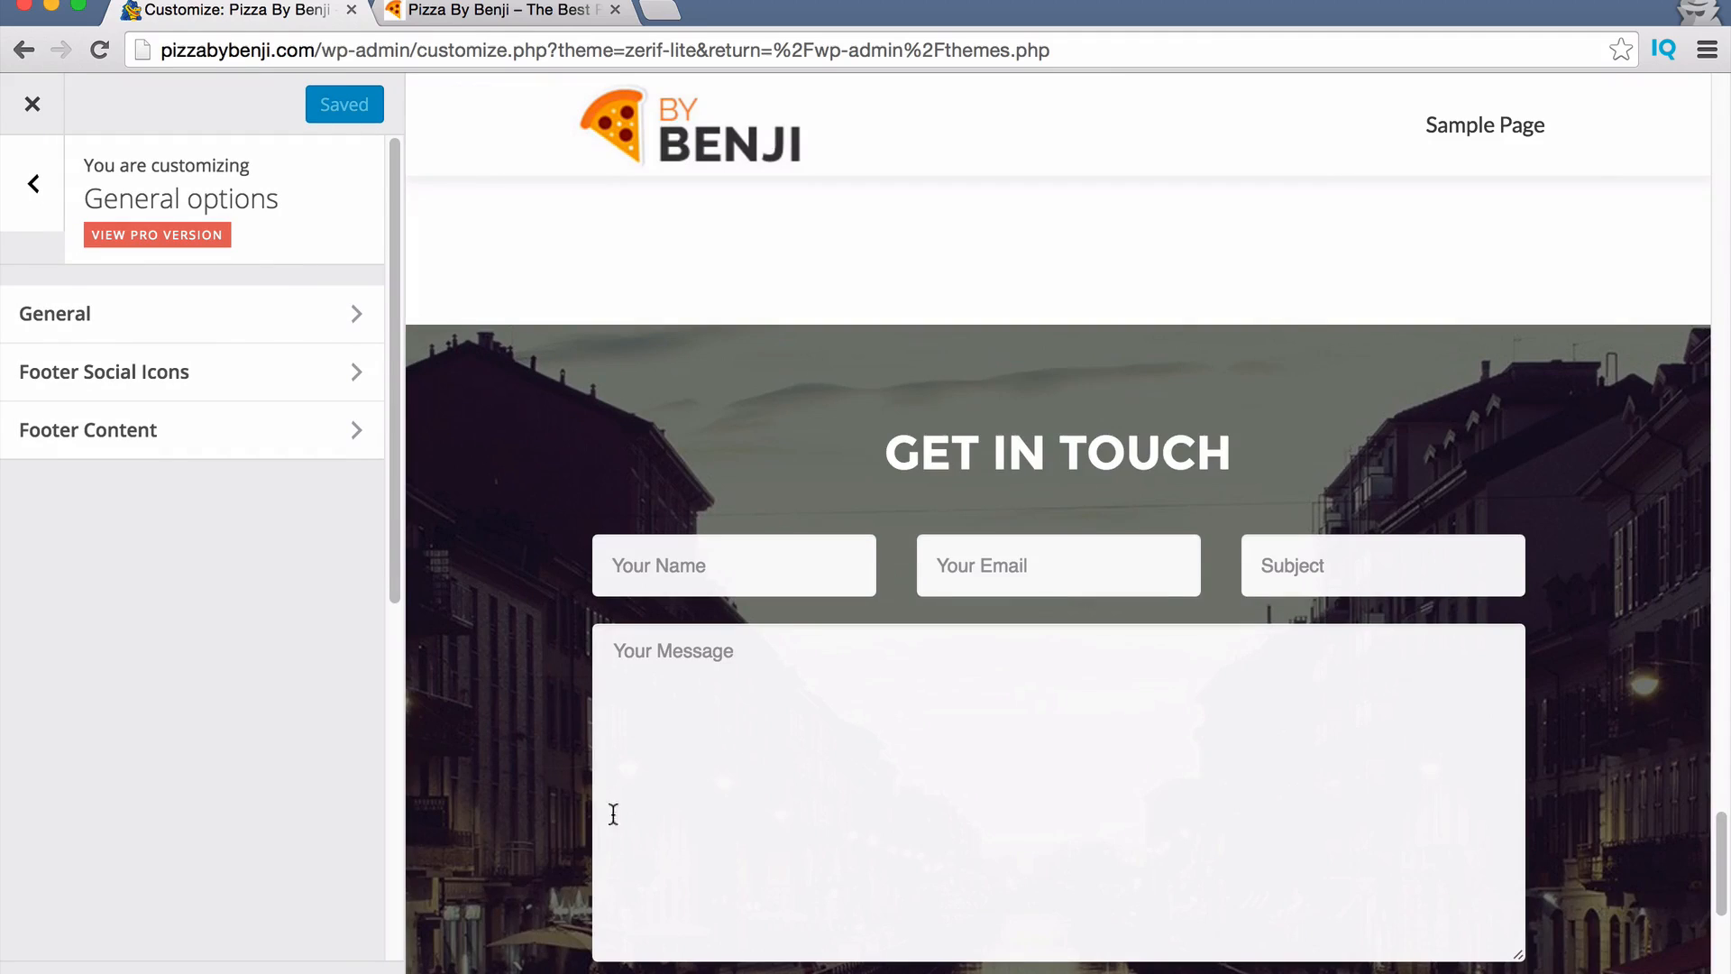
{"action": "scroll", "coordinate": [622, 816], "scroll_direction": "down", "scroll_amount": 10}
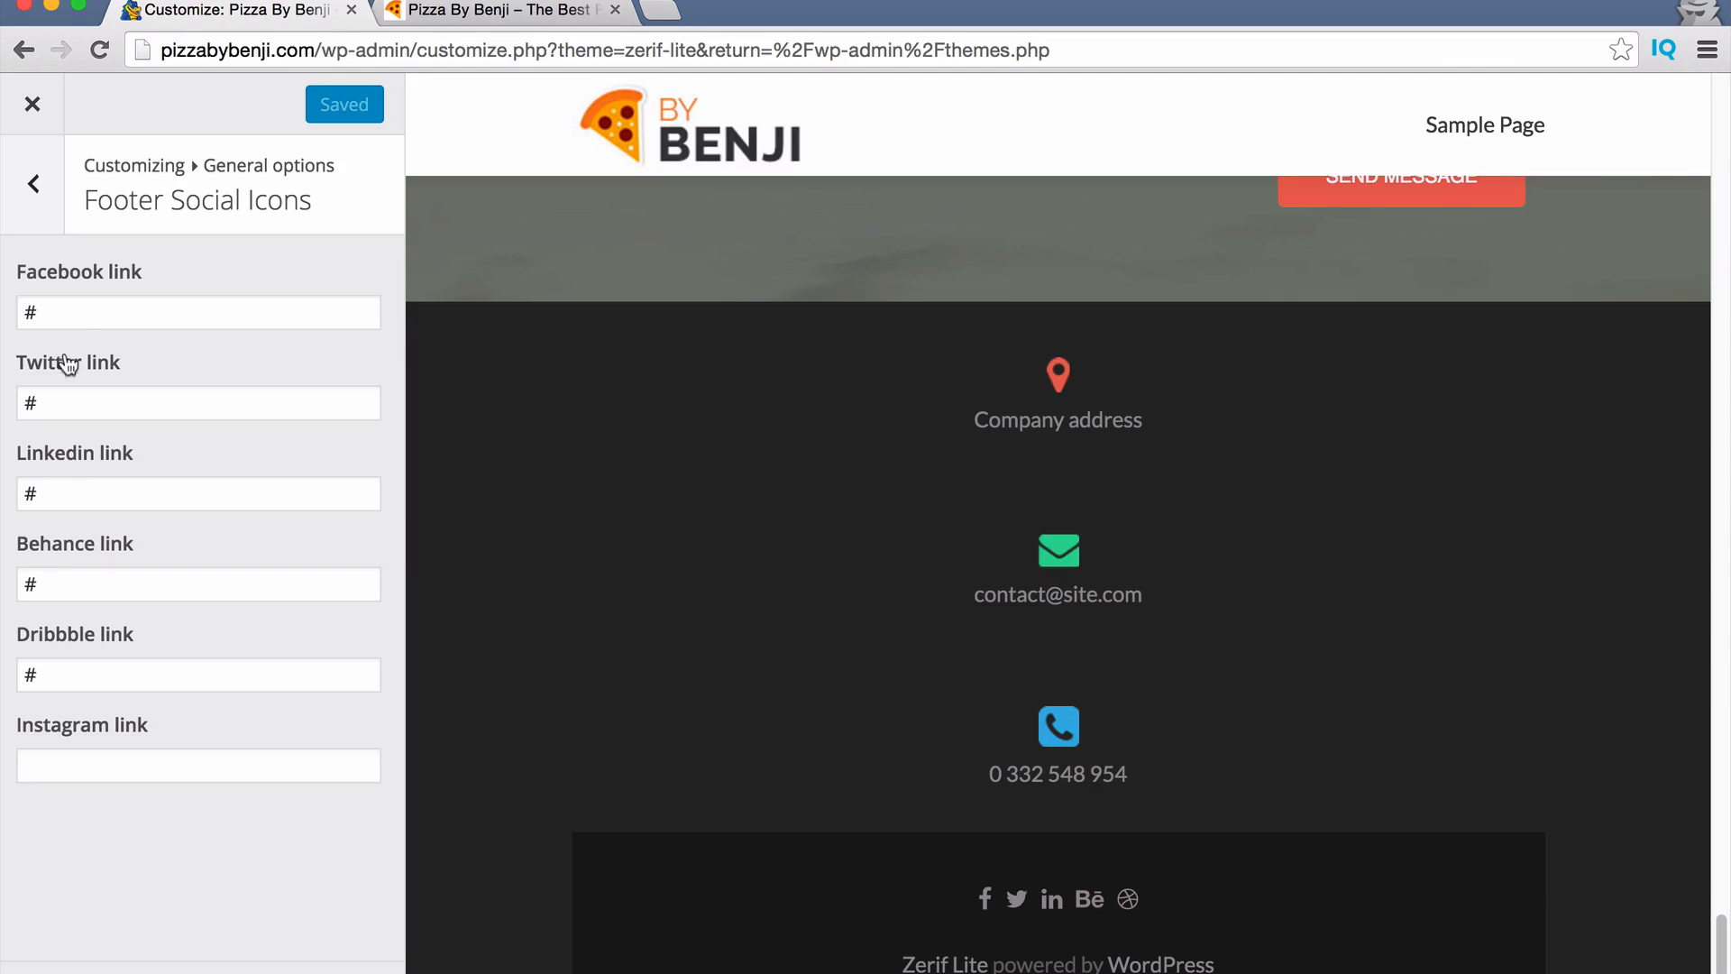
Delete the placeholder # from the Facebook, Twitter, Linkedin, Behance and Dribbble link fields.
{"action": "left_click", "coordinate": [74, 314]}
{"action": "key", "text": "BackSpace"}
{"action": "key", "text": "Tab"}
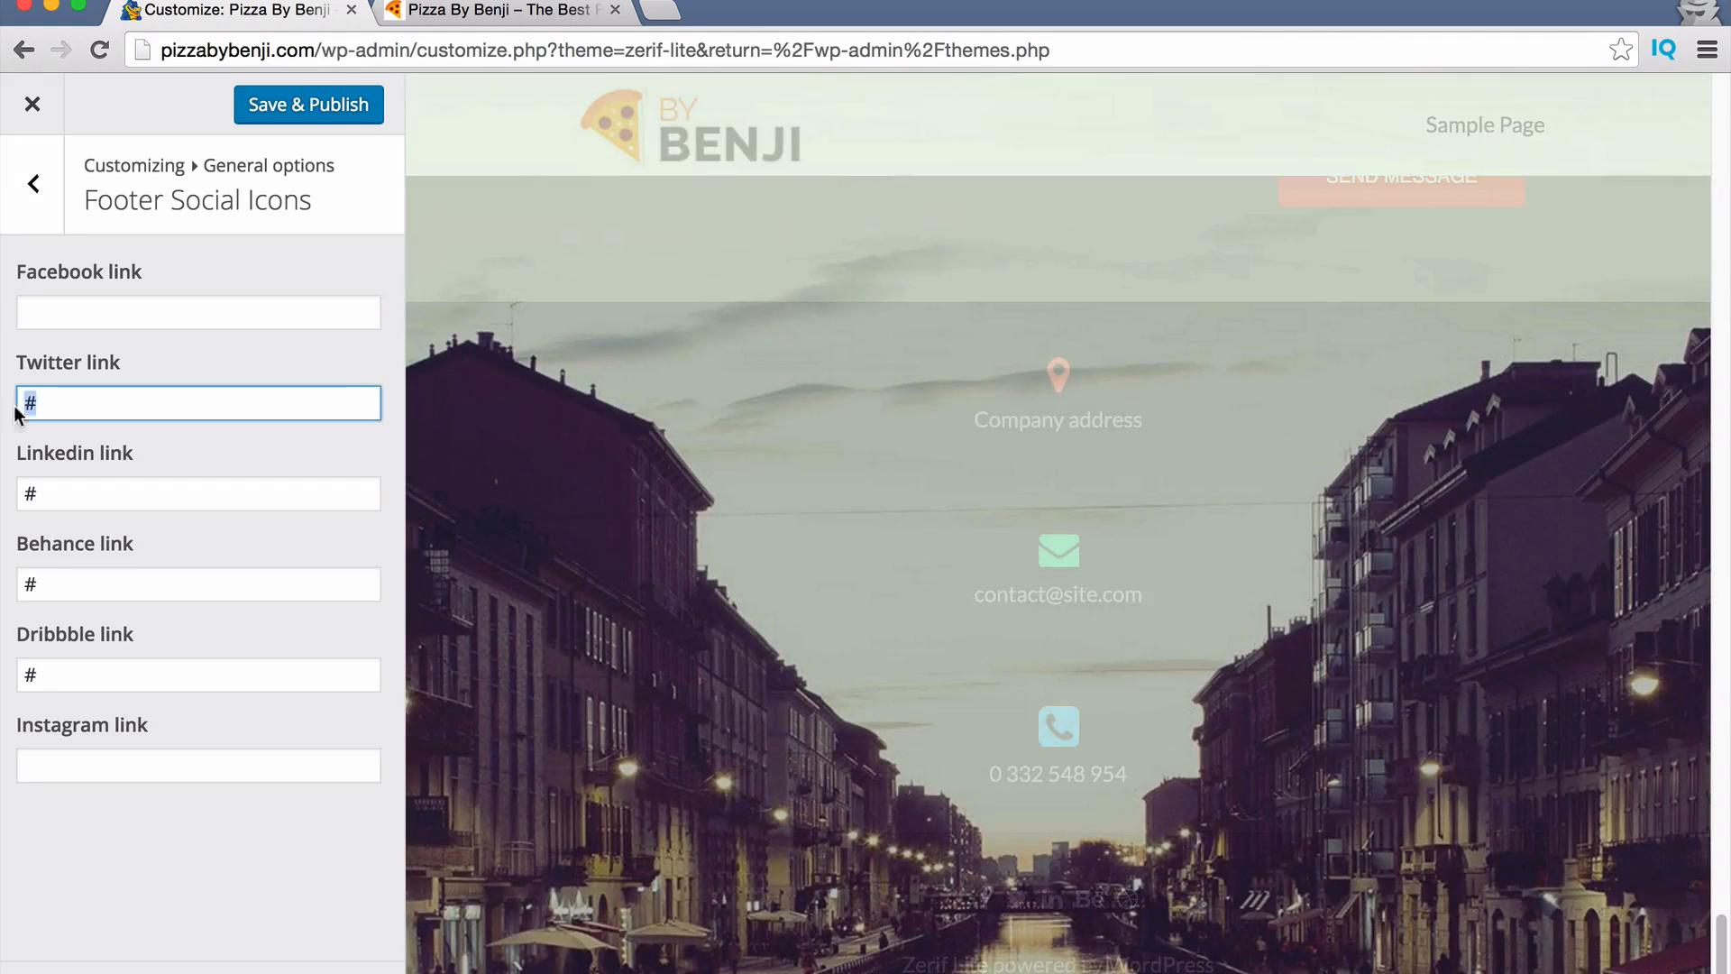
{"action": "left_click_drag", "start_coordinate": [84, 505], "coordinate": [5, 501]}
{"action": "key", "text": "BackSpace"}
{"action": "left_click_drag", "start_coordinate": [72, 580], "coordinate": [4, 591]}
{"action": "key", "text": "BackSpace"}
{"action": "left_click_drag", "start_coordinate": [24, 676], "coordinate": [368, 674]}
{"action": "key", "text": "BackSpace"}
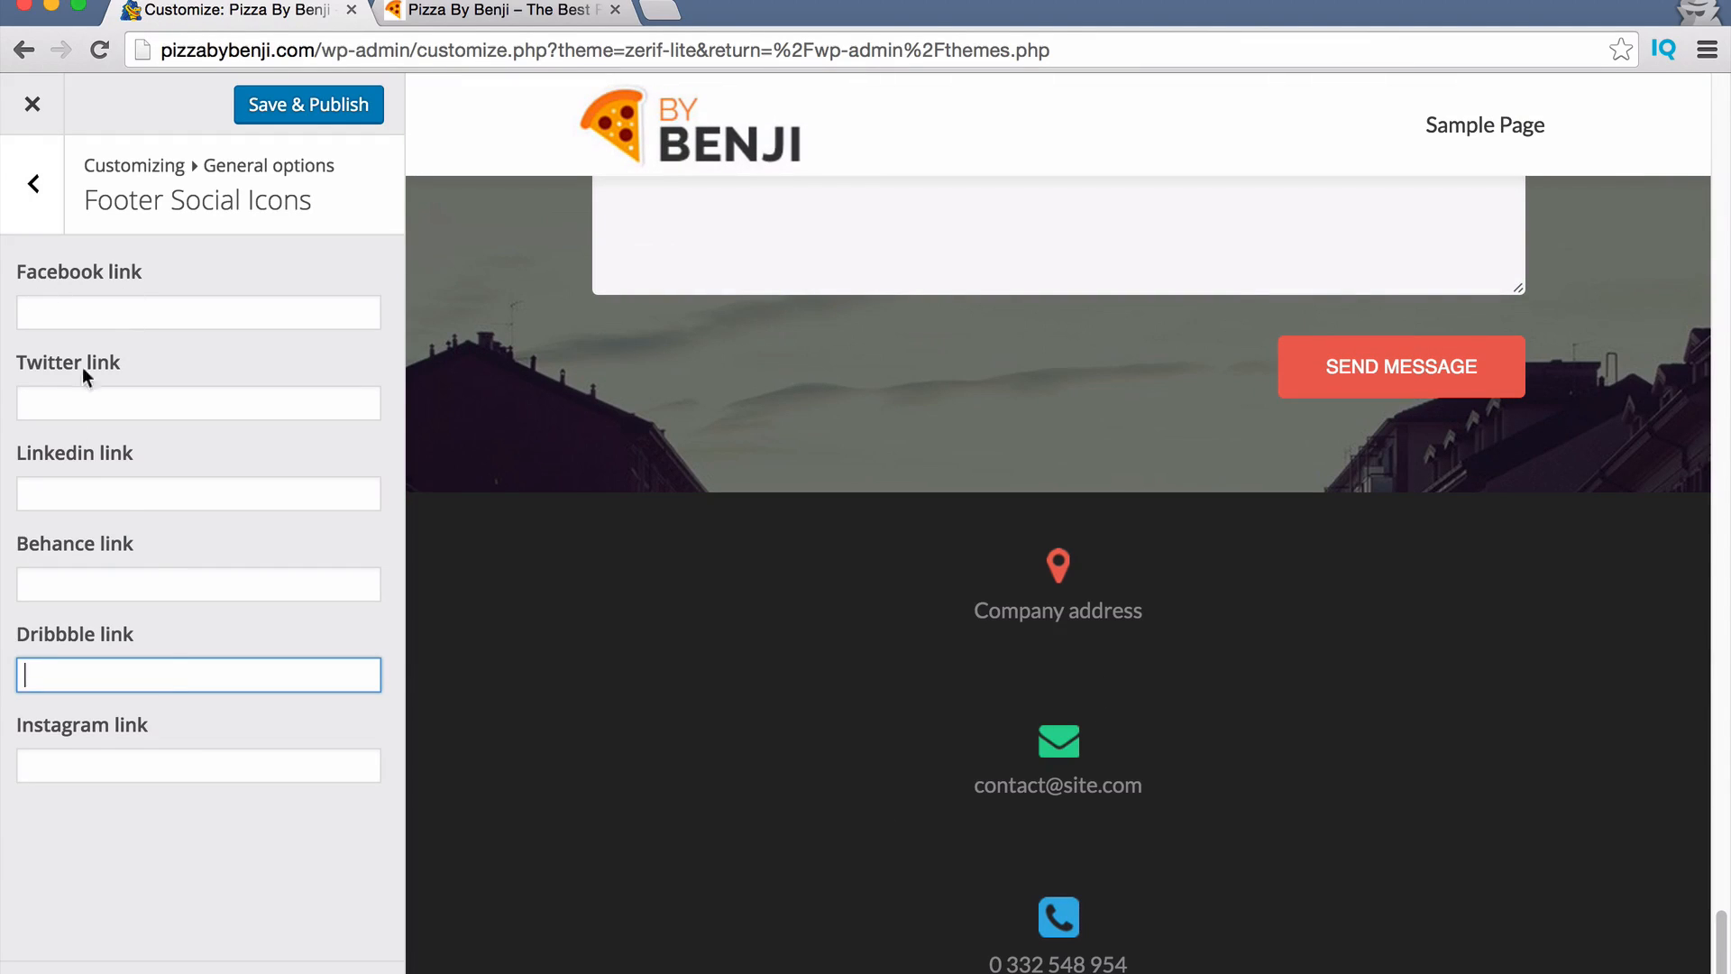
Copy the Instagram profile URL from a new private tab and focus the Instagram link field.
{"action": "left_click", "coordinate": [663, 15]}
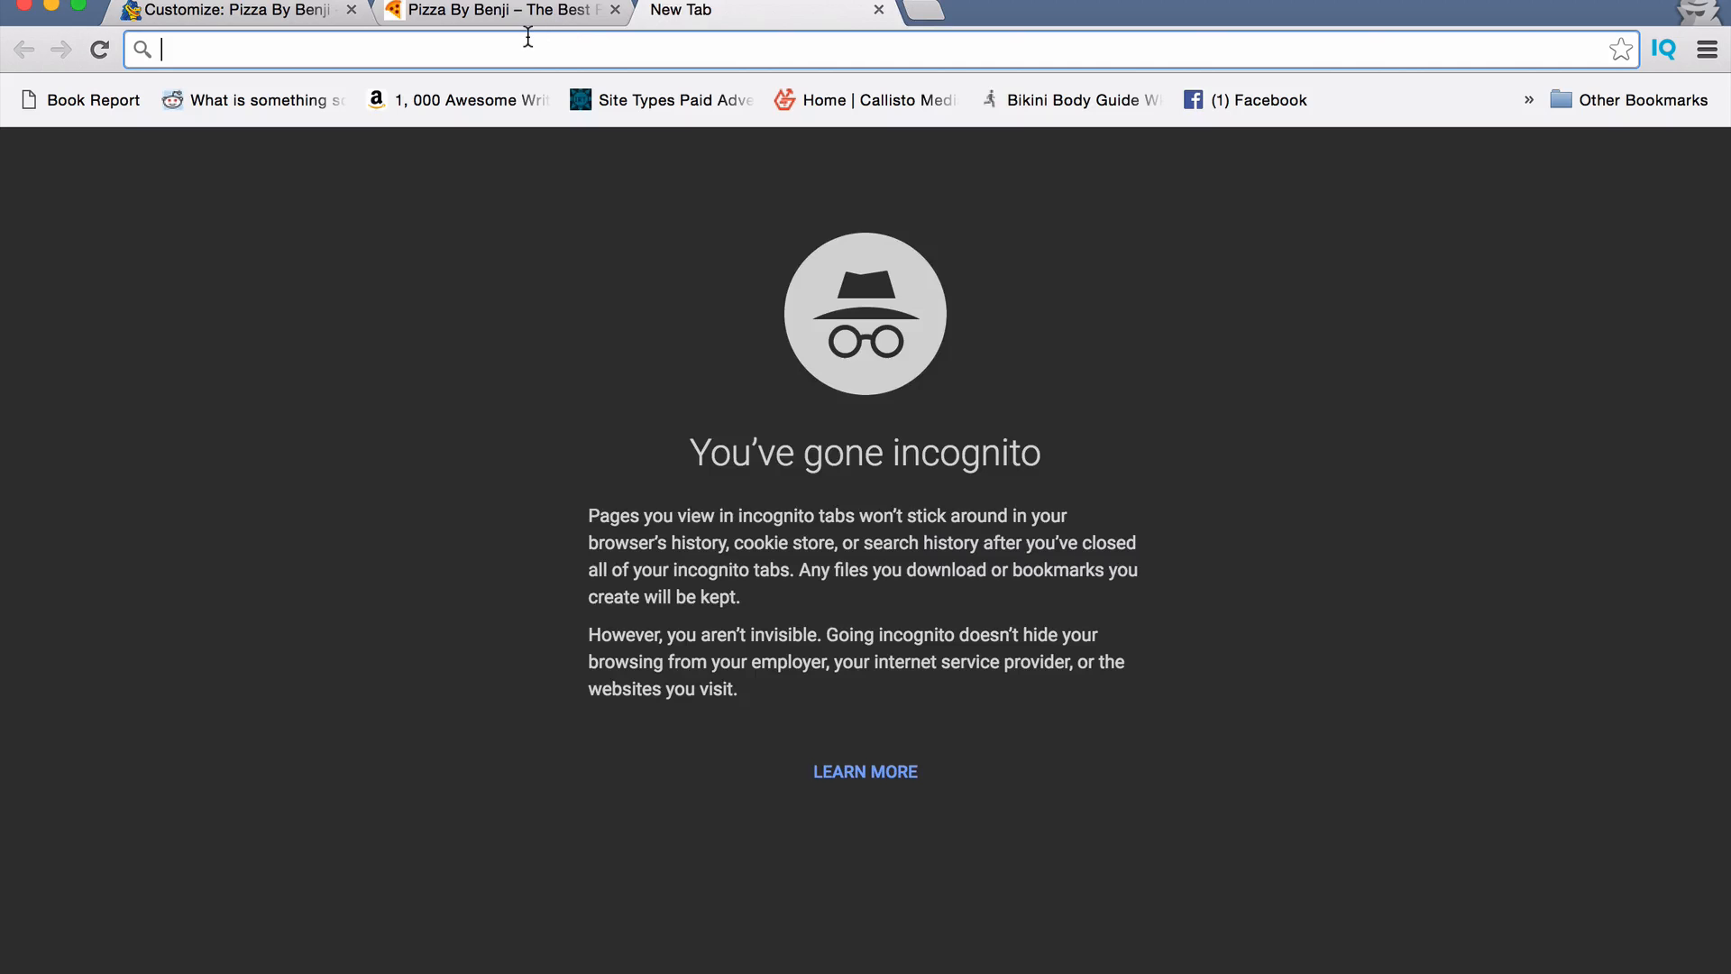
{"action": "type", "text": "inst"}
{"action": "key", "text": "Down"}
{"action": "key", "text": "Return"}
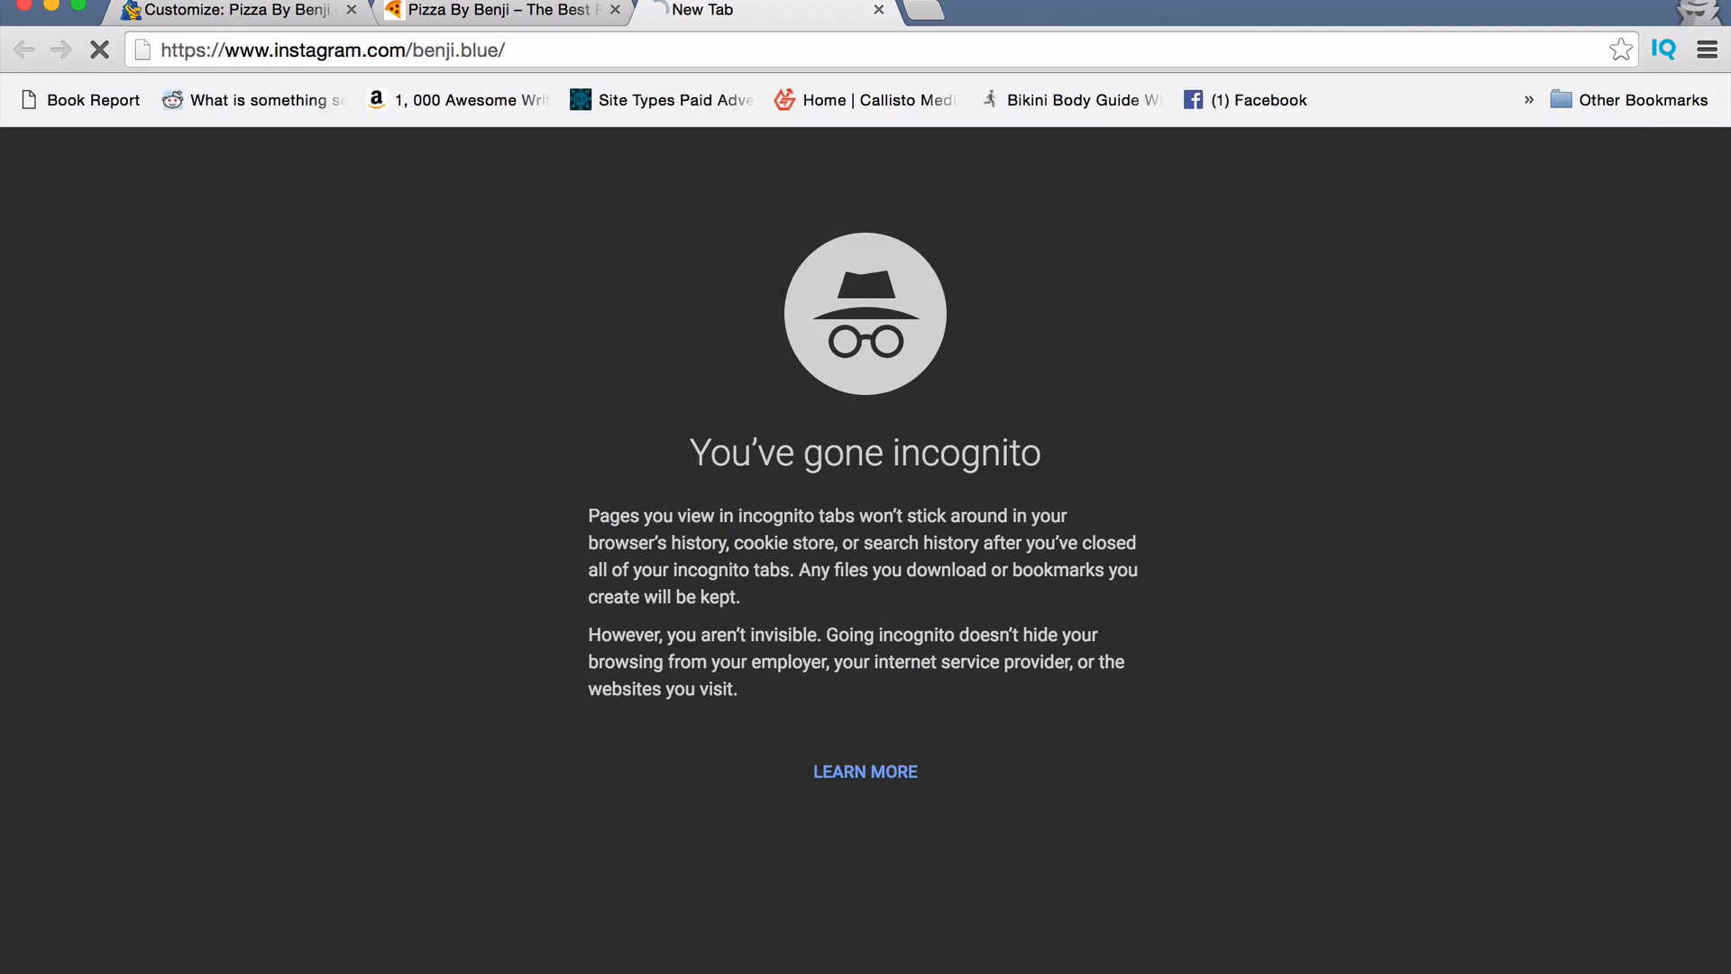
{"action": "left_click", "coordinate": [536, 49]}
{"action": "key", "text": "super+c"}
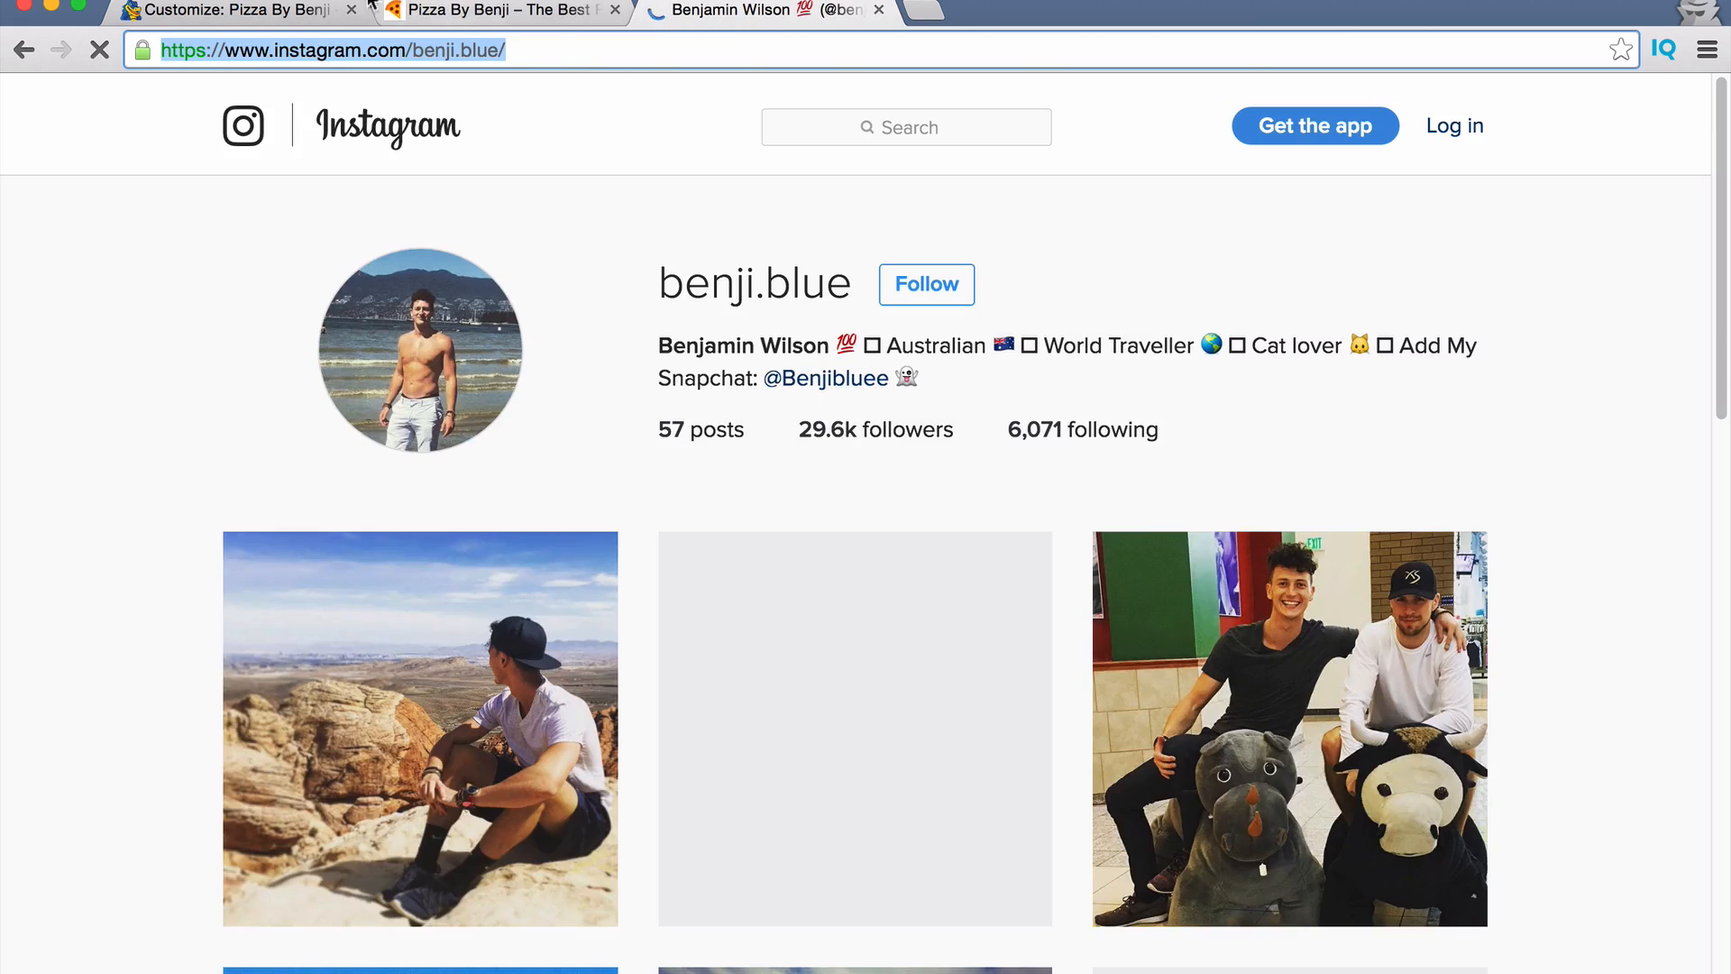
{"action": "left_click", "coordinate": [280, 10]}
{"action": "left_click", "coordinate": [129, 766]}
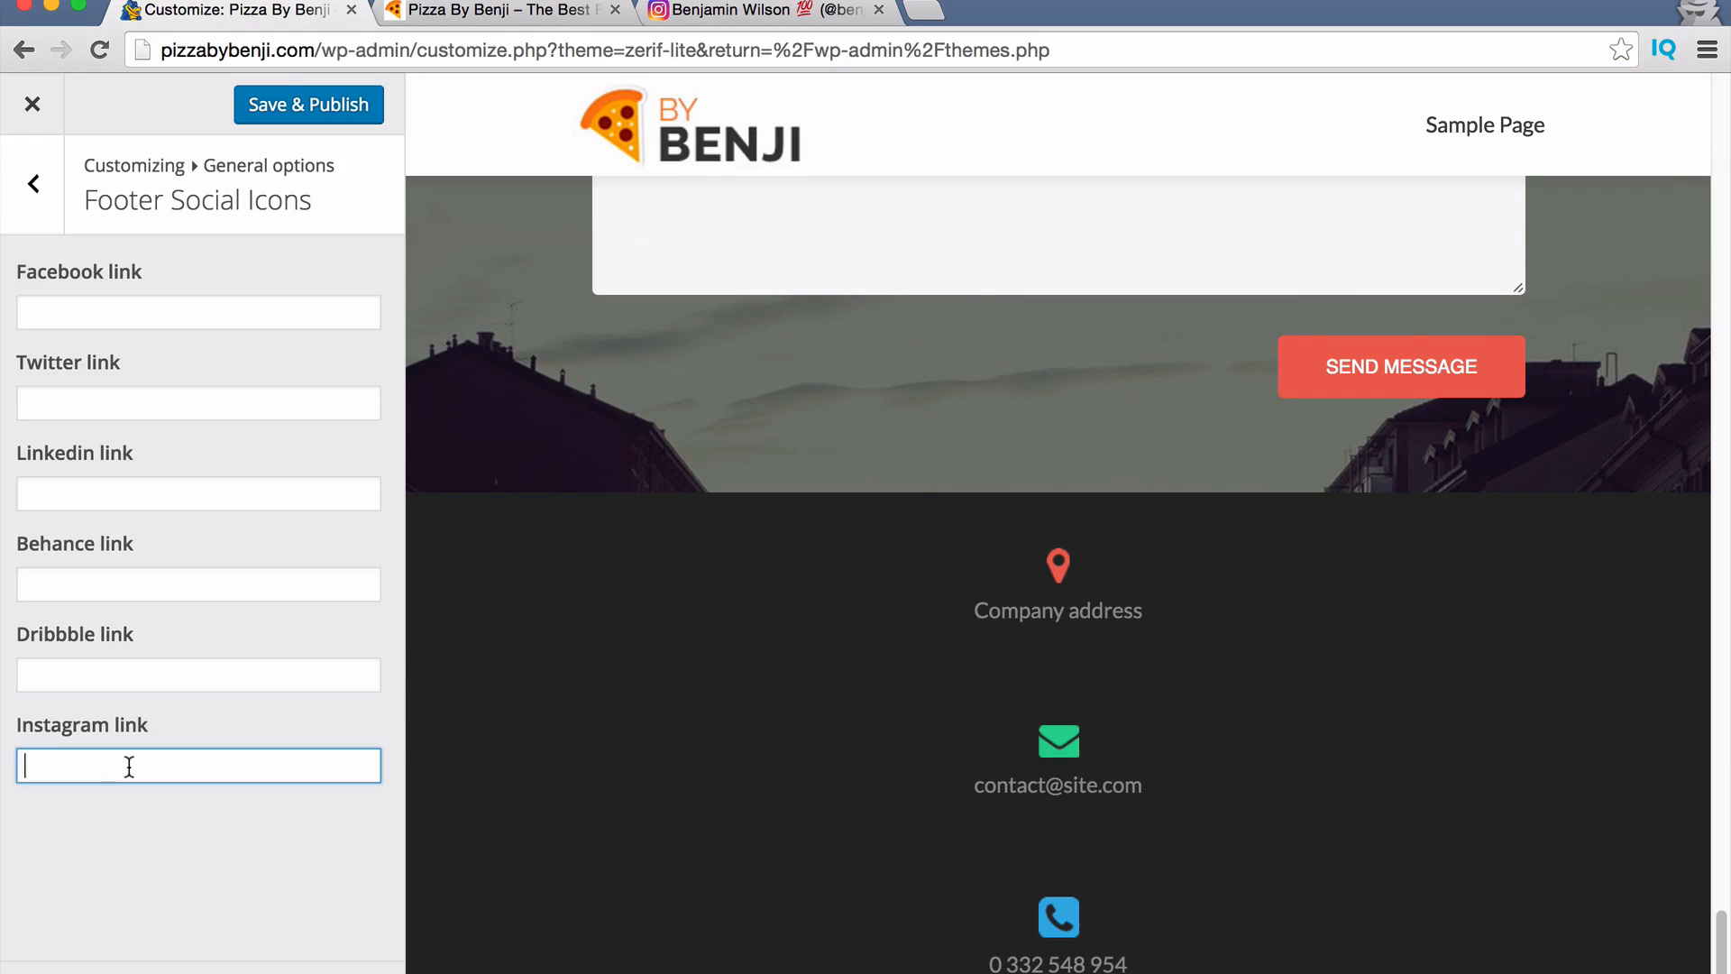
Paste the Instagram profile URL into the Instagram, Facebook, Linkedin and Twitter links and publish.
{"action": "key", "text": "super+v"}
{"action": "left_click", "coordinate": [216, 312]}
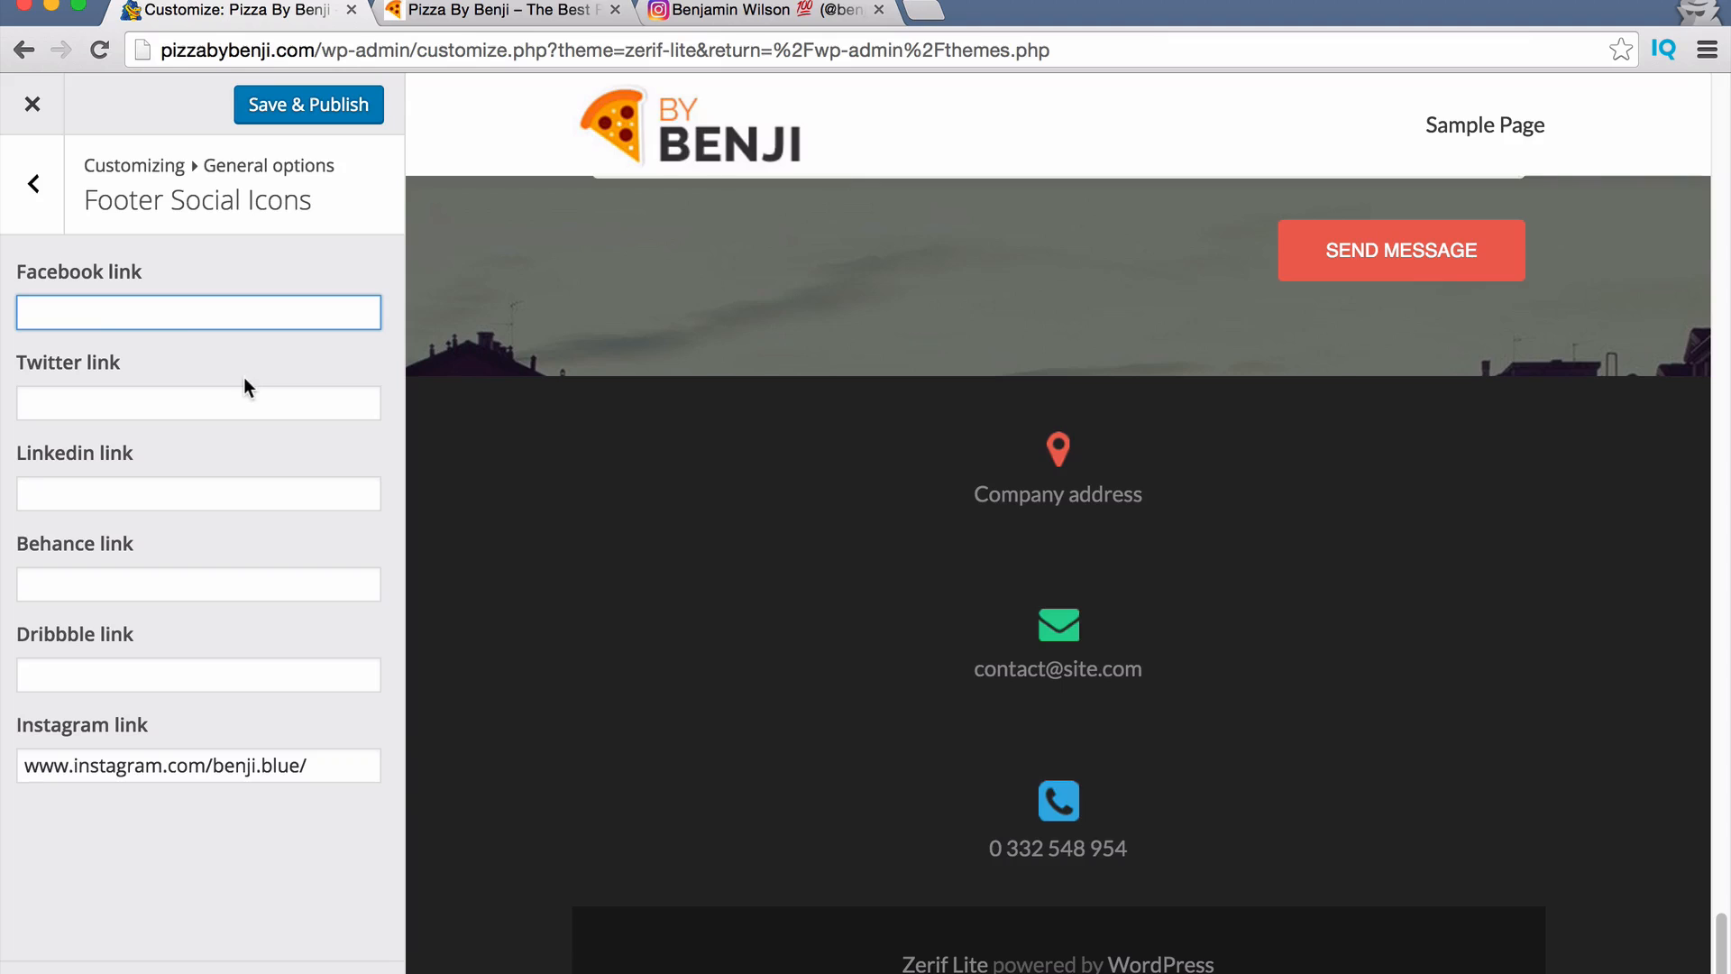
{"action": "key", "text": "super+v"}
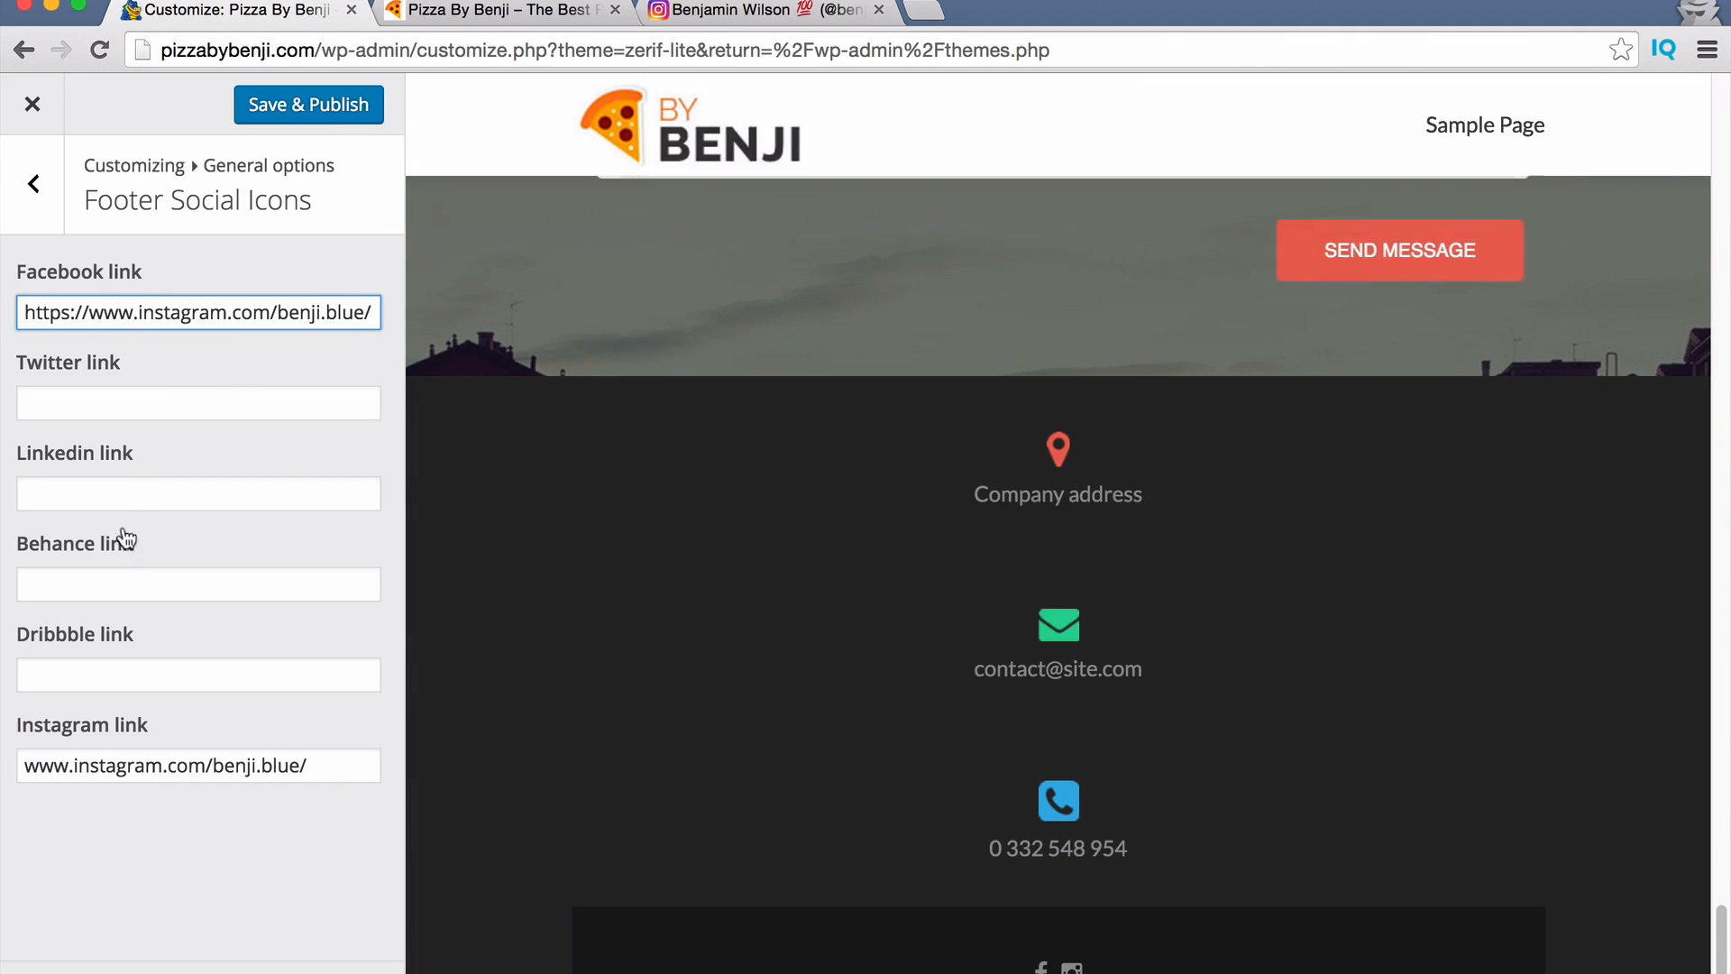
{"action": "left_click", "coordinate": [106, 487]}
{"action": "key", "text": "super+v"}
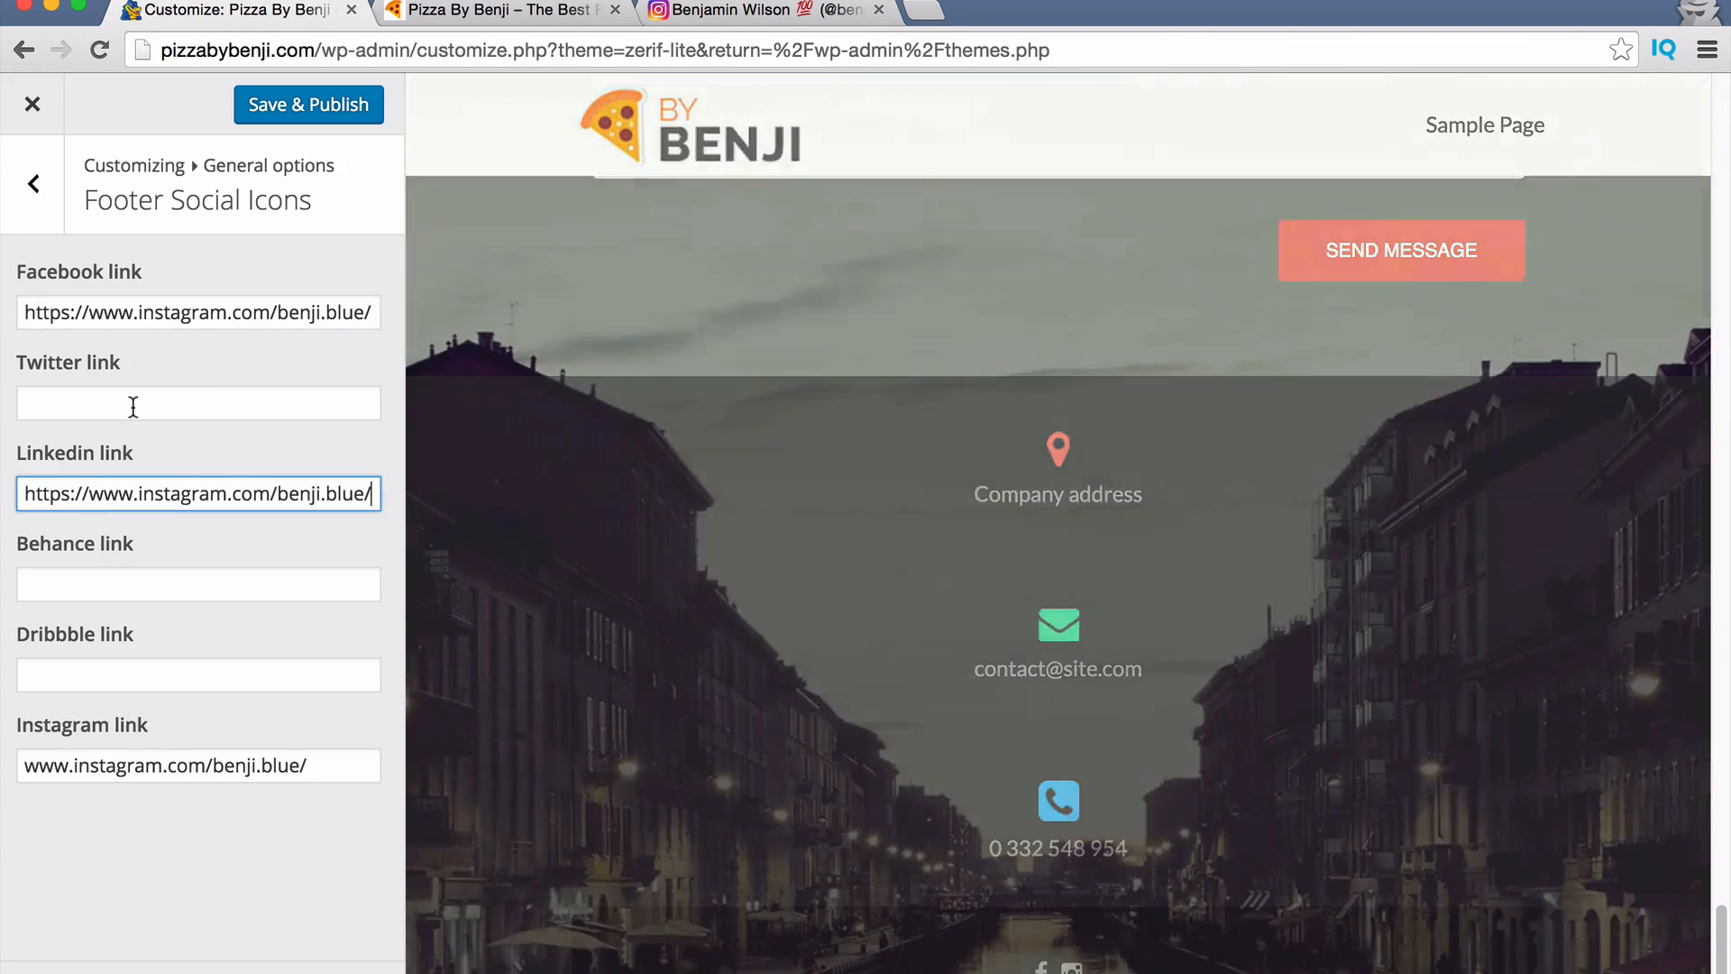
{"action": "left_click", "coordinate": [132, 404]}
{"action": "key", "text": "super+v"}
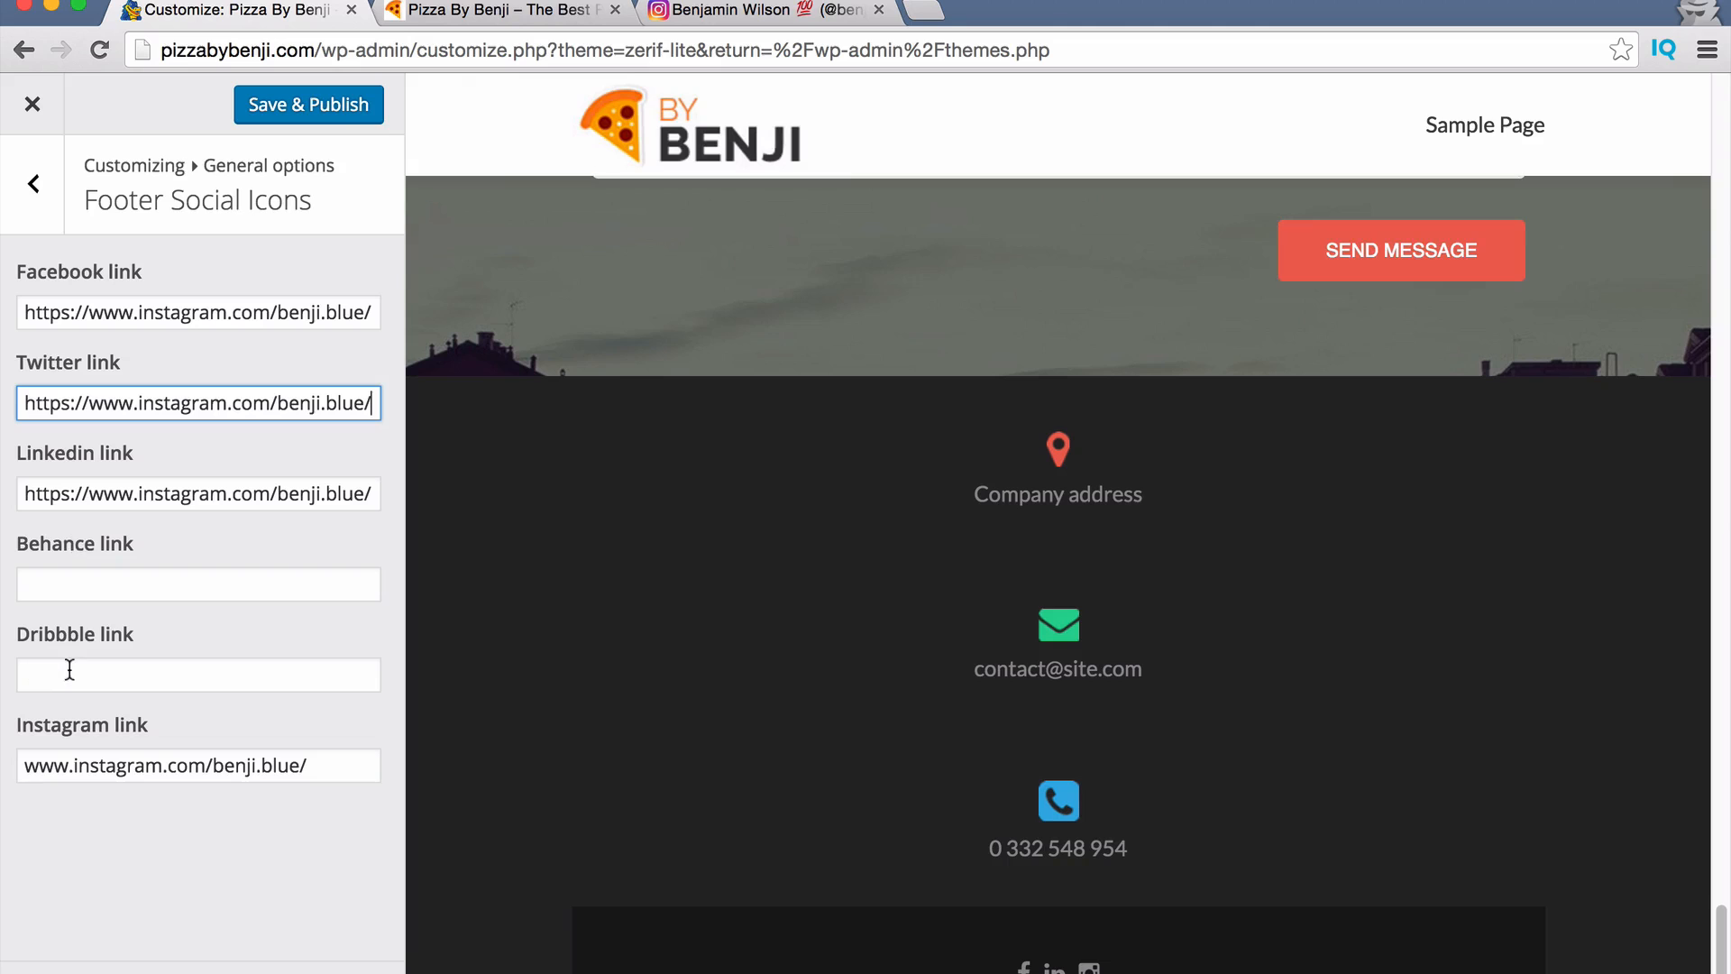
{"action": "left_click", "coordinate": [321, 105]}
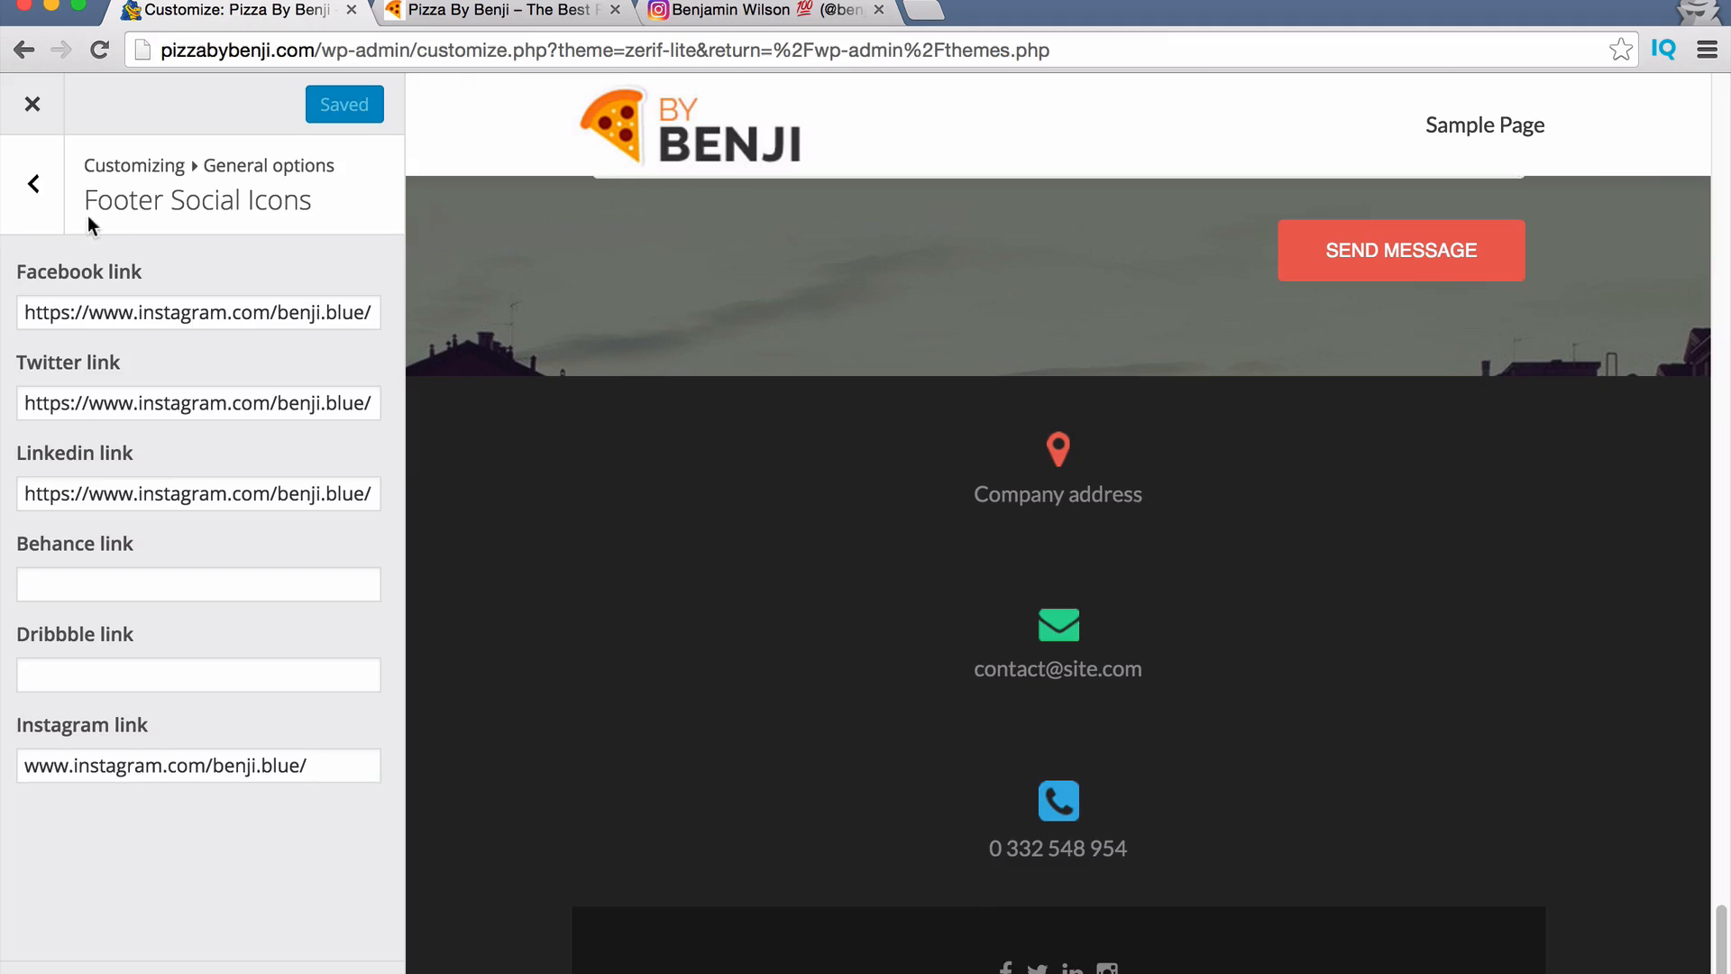
{"action": "left_click", "coordinate": [33, 184]}
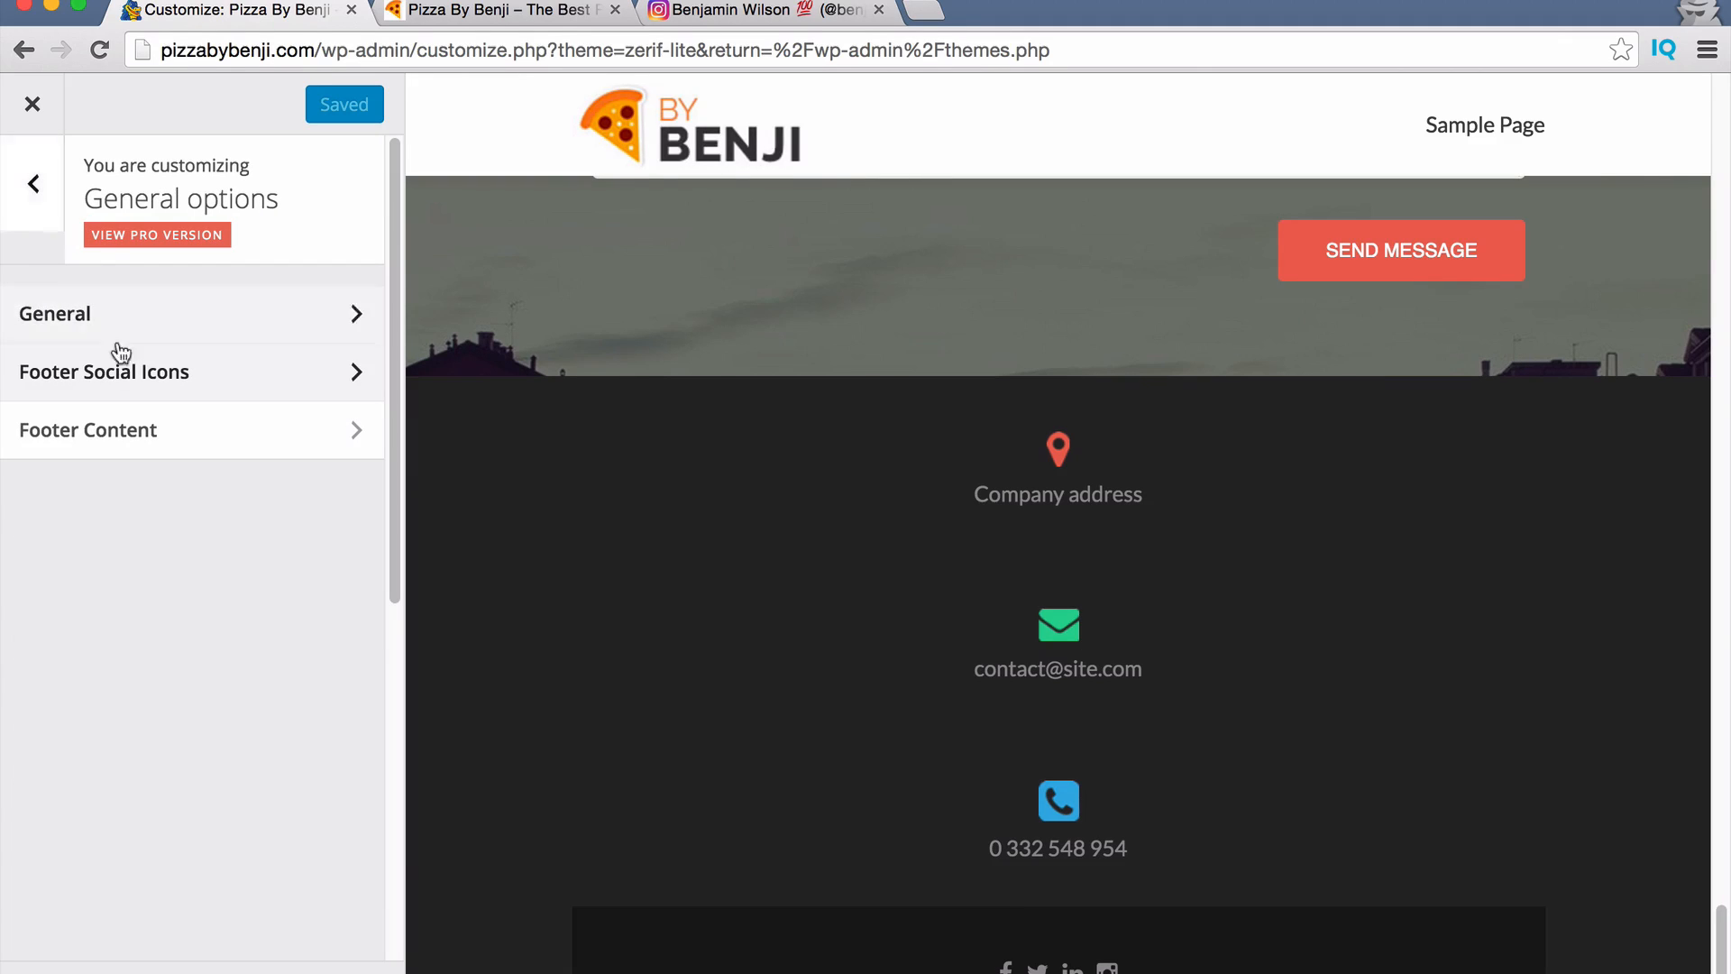
In Footer Content, replace the company address with a Miami street address.
{"action": "left_click", "coordinate": [90, 446]}
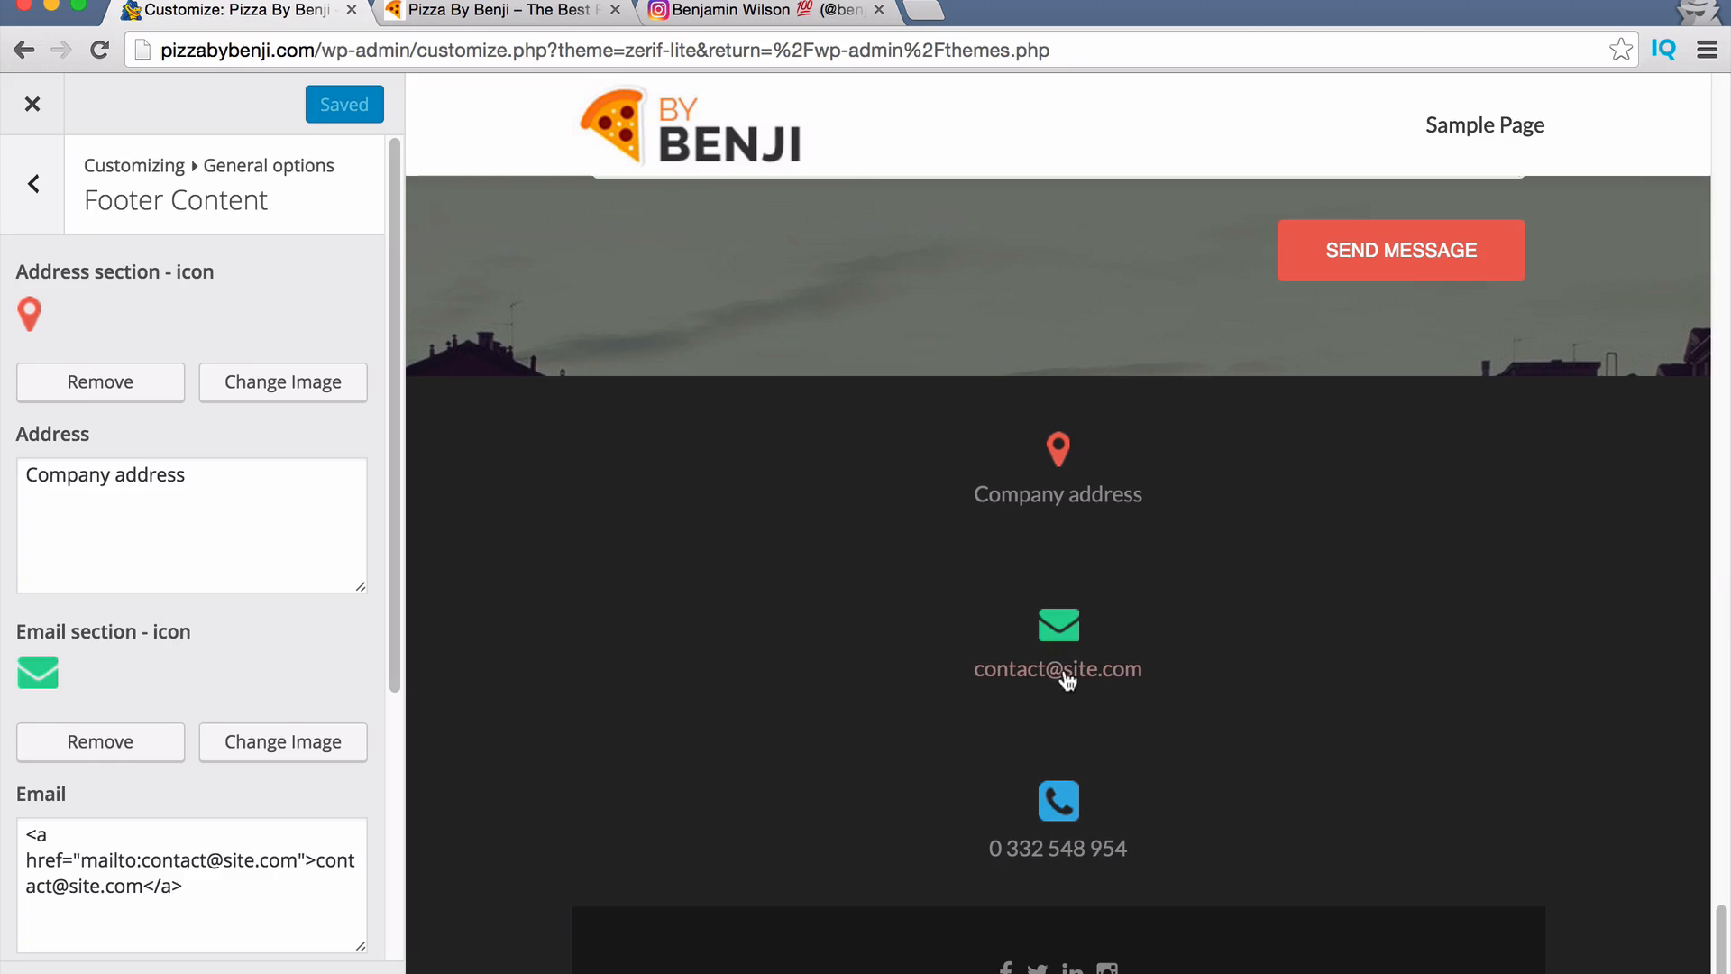
{"action": "left_click_drag", "start_coordinate": [252, 501], "coordinate": [5, 458]}
{"action": "type", "text": "3029 "}
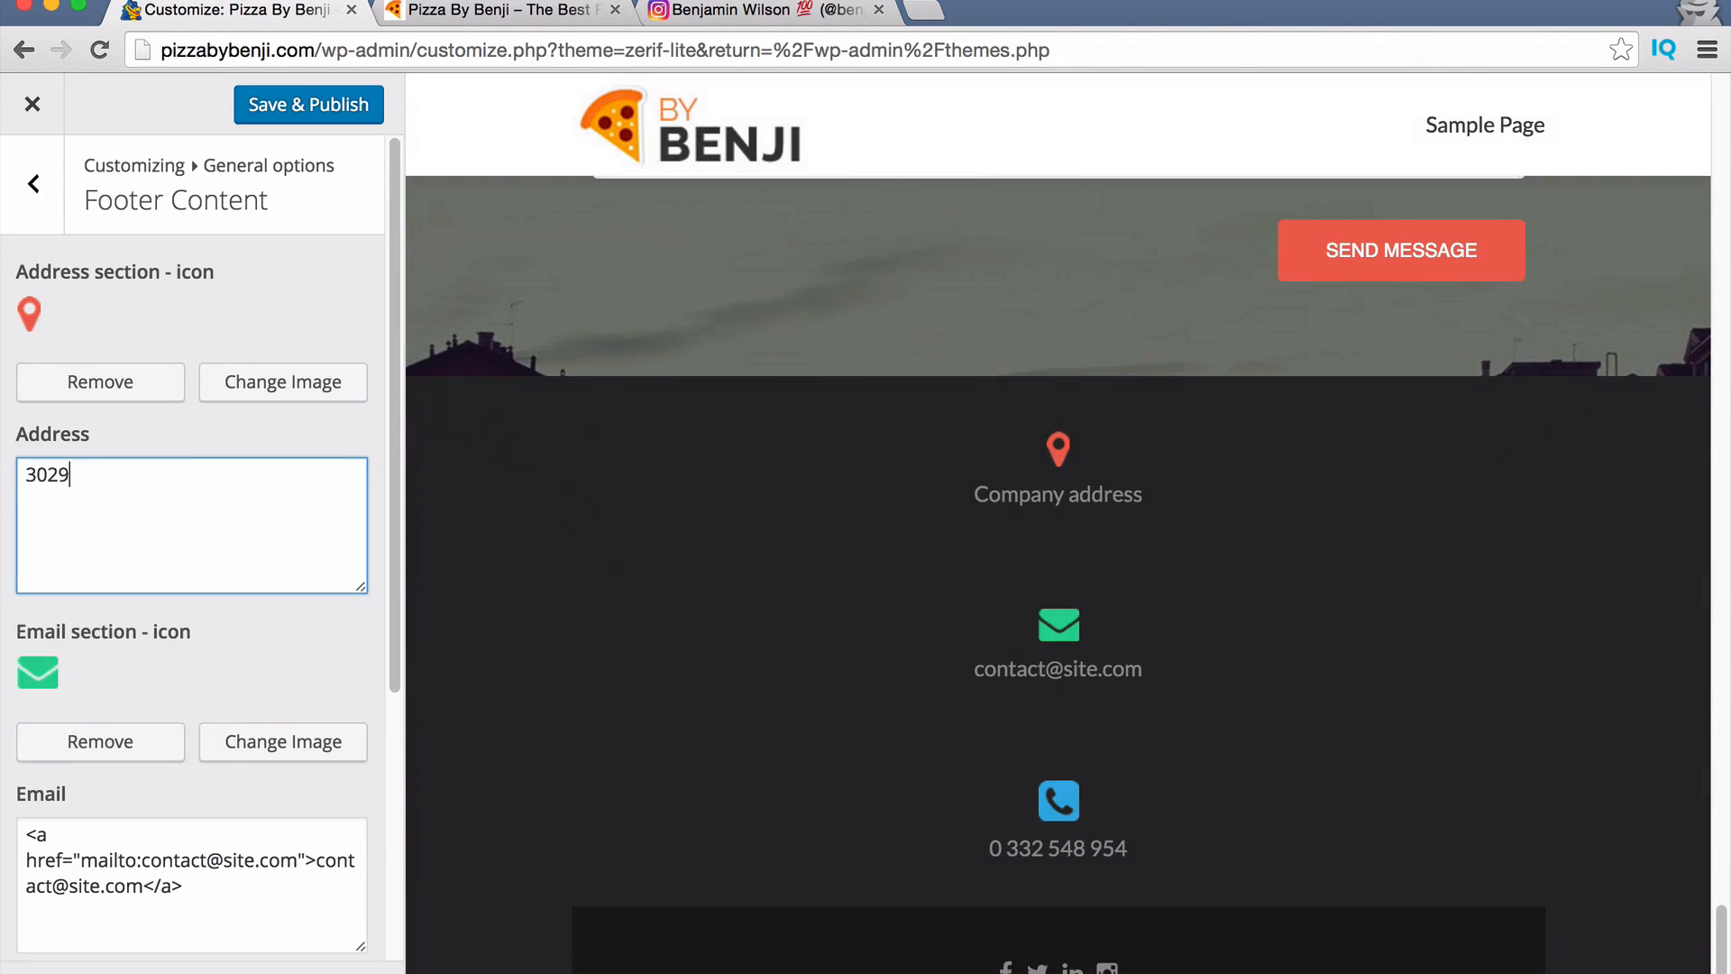
{"action": "type", "text": "Address Addr"}
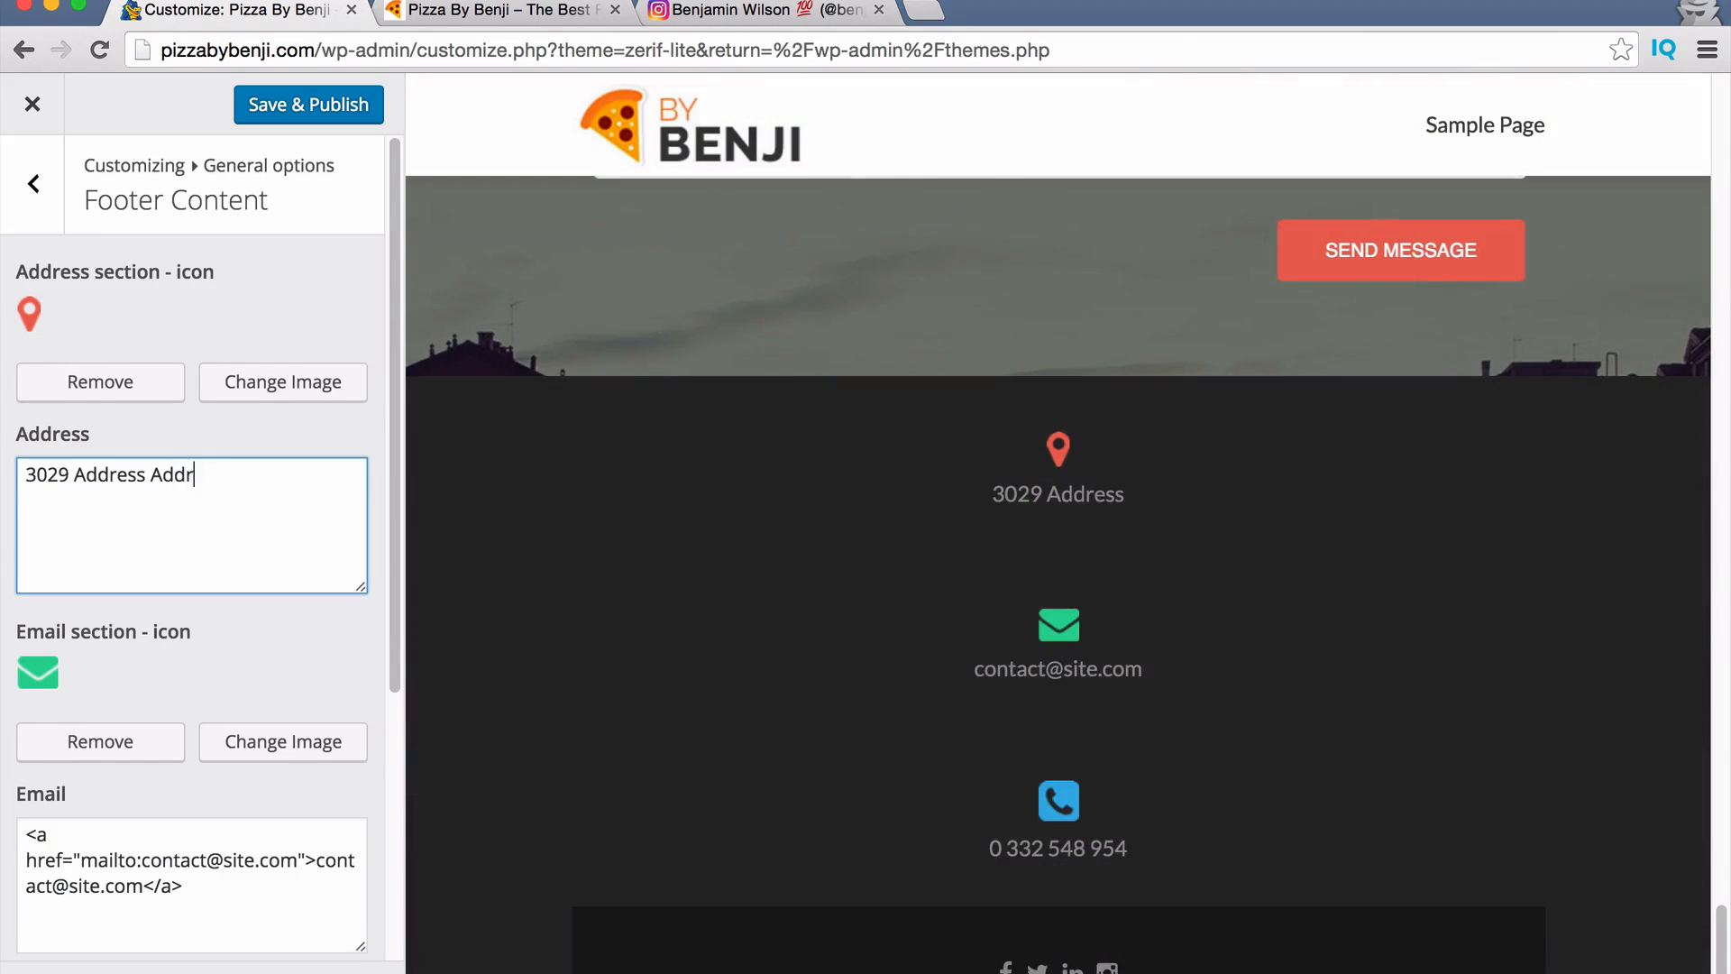
{"action": "type", "text": "ess "}
{"action": "type", "text": "Street Mia"}
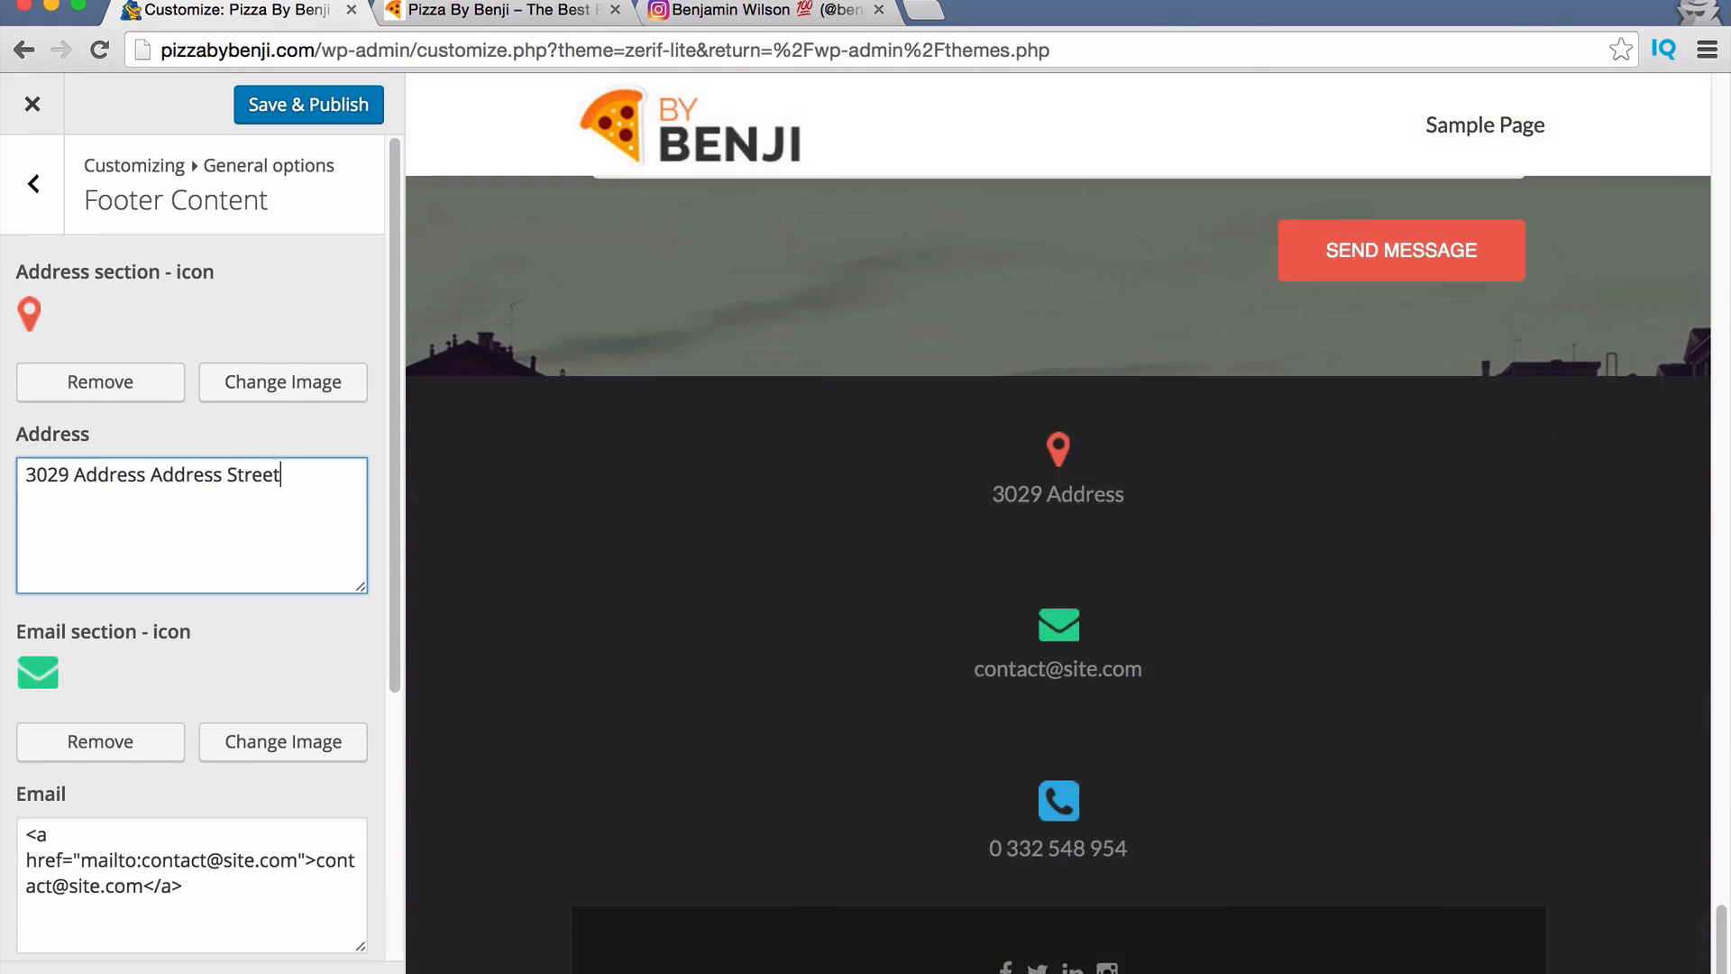
{"action": "type", "text": "no"}
{"action": "key", "text": "BackSpace"}
{"action": "key", "text": "BackSpace"}
{"action": "type", "text": "mi"}
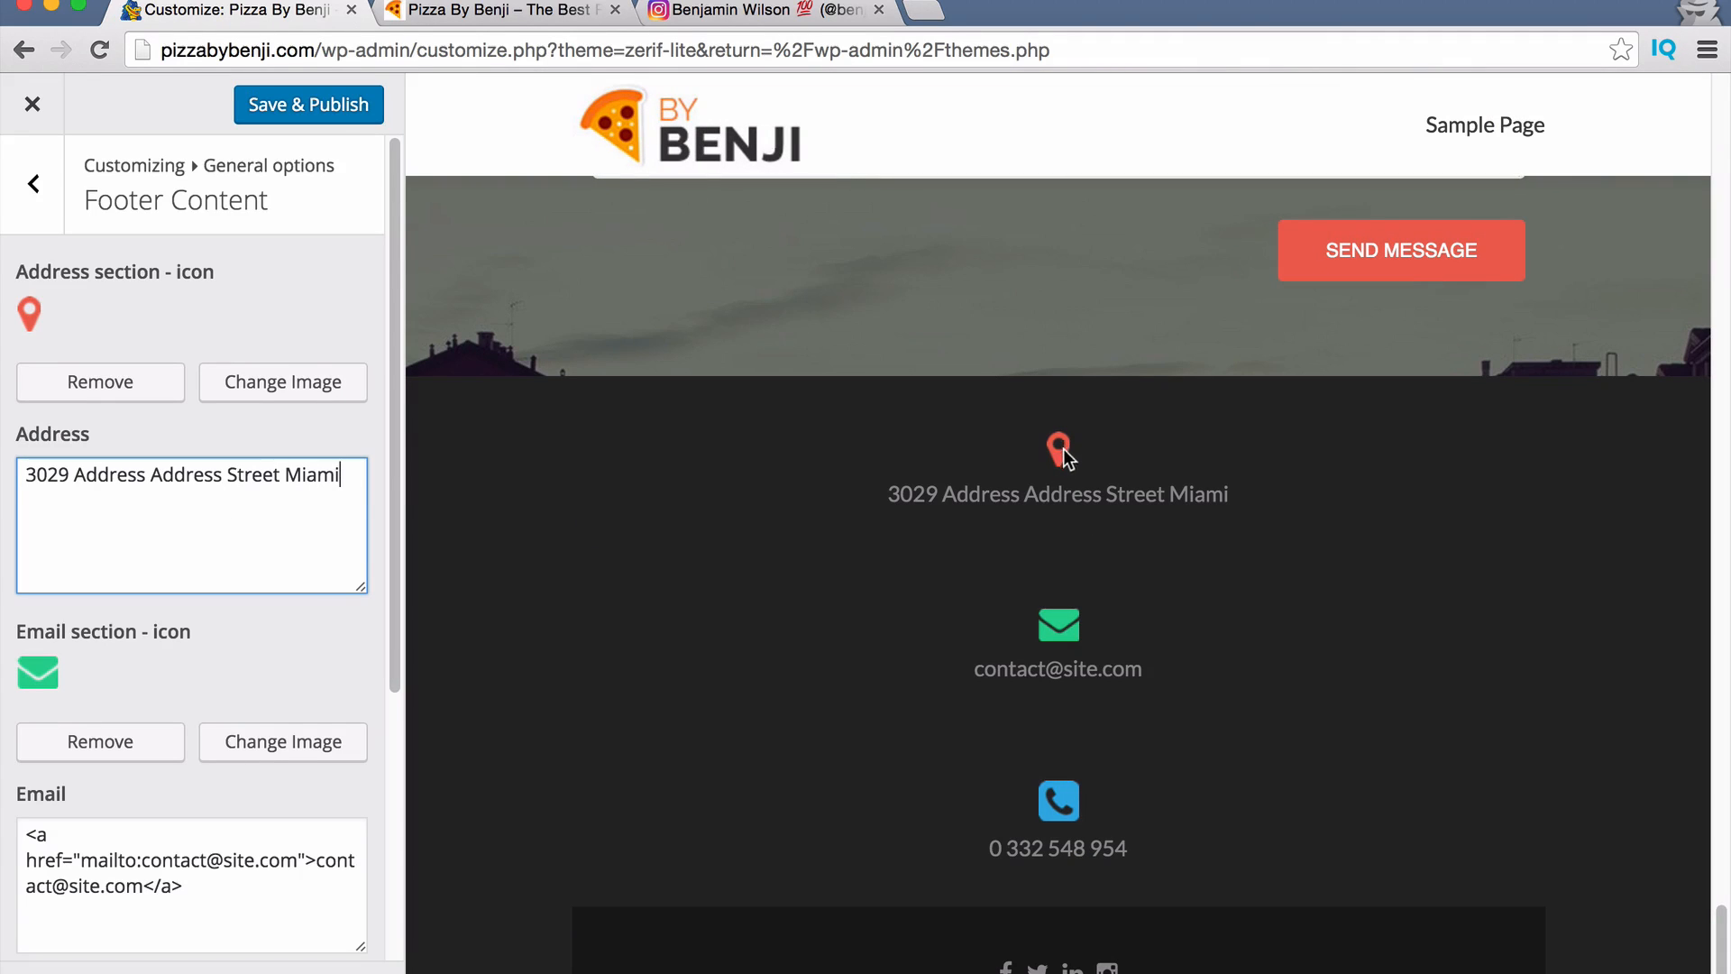
Change the footer email link to the owner's own email address.
{"action": "scroll", "coordinate": [142, 552], "scroll_direction": "down", "scroll_amount": 1}
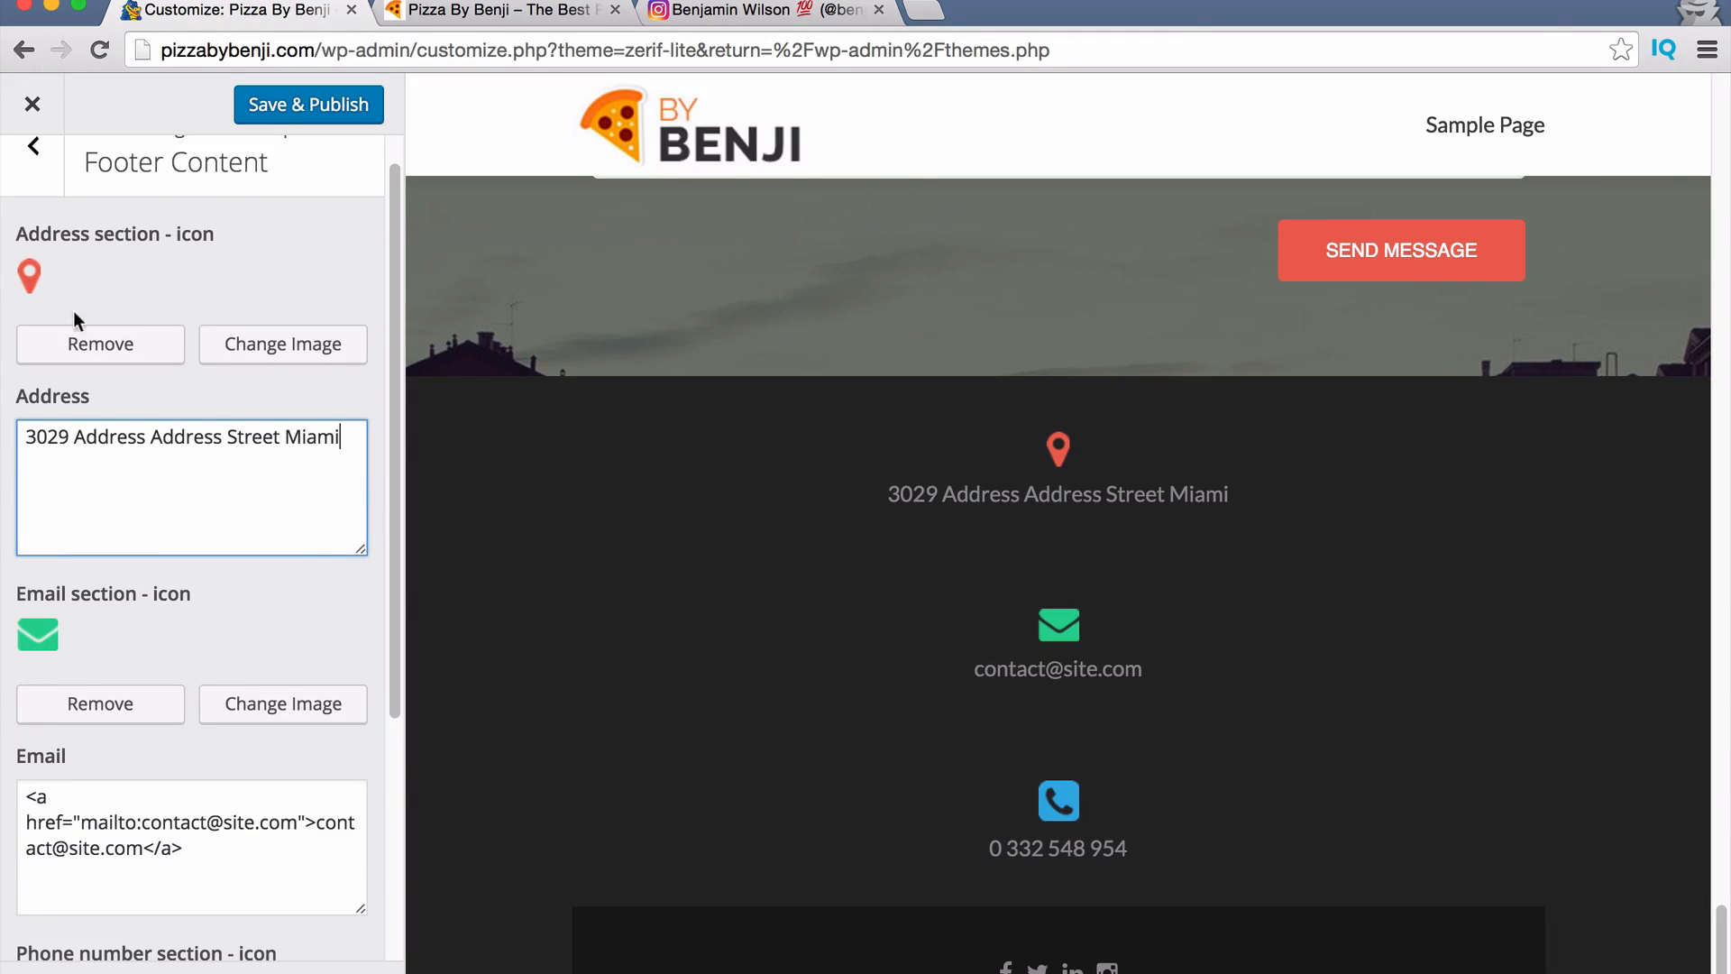
{"action": "scroll", "coordinate": [78, 321], "scroll_direction": "down", "scroll_amount": 8}
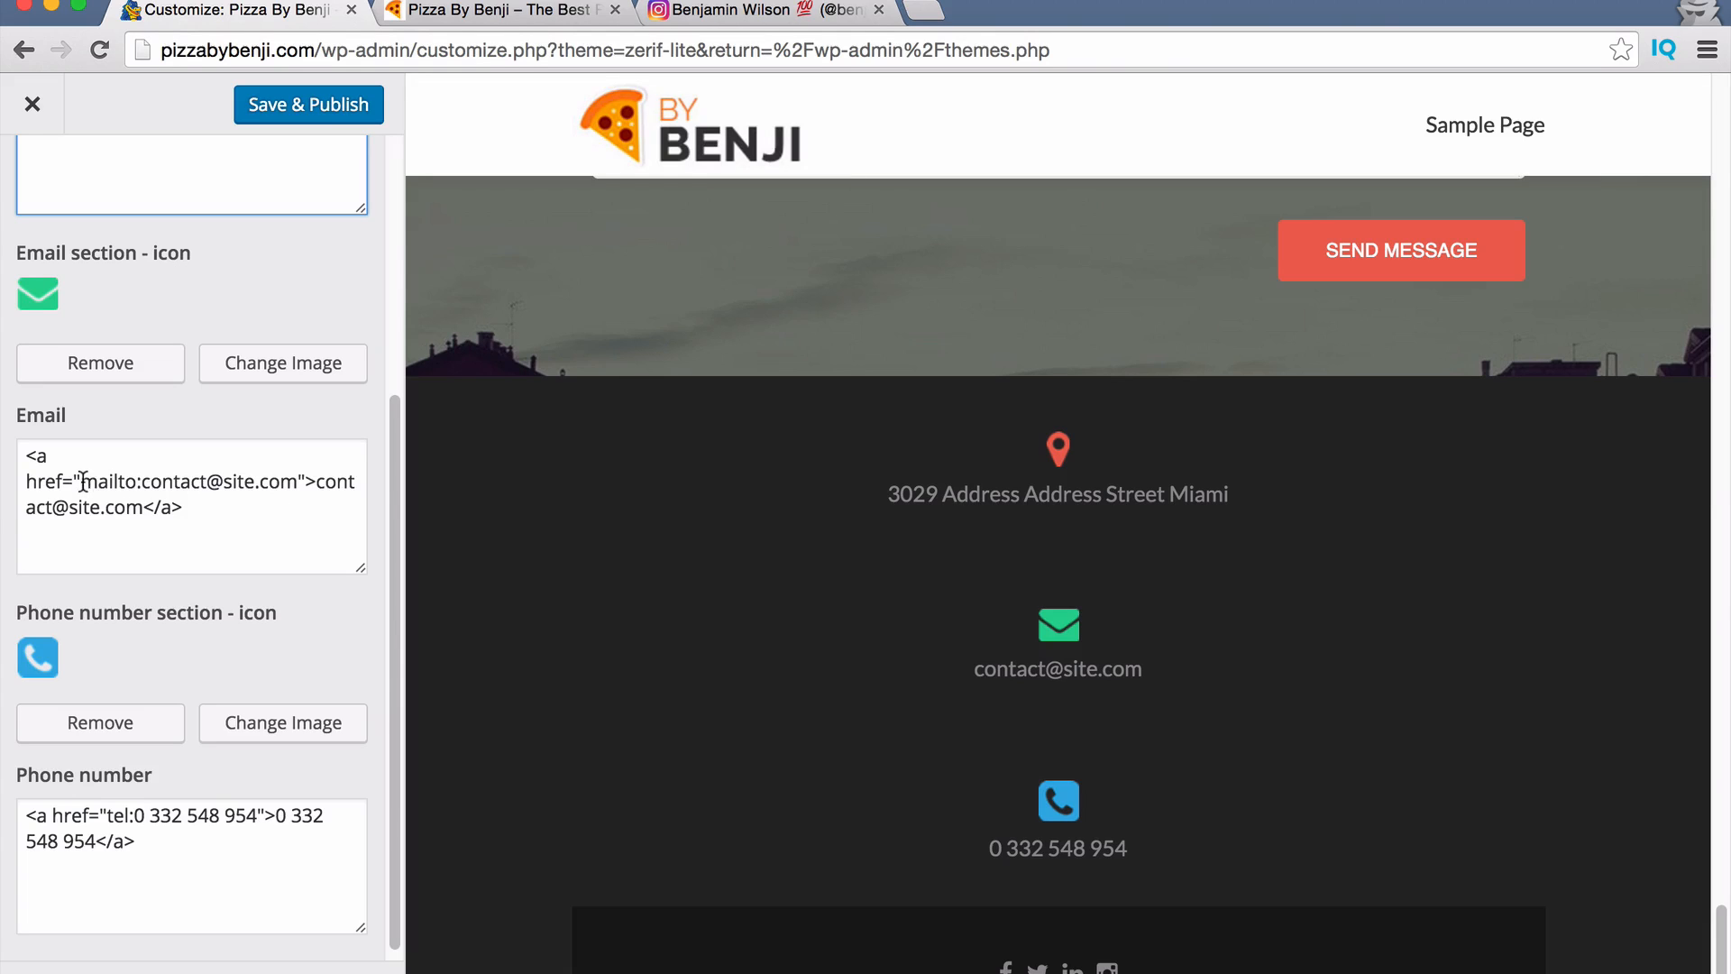
{"action": "left_click_drag", "start_coordinate": [83, 483], "coordinate": [97, 482]}
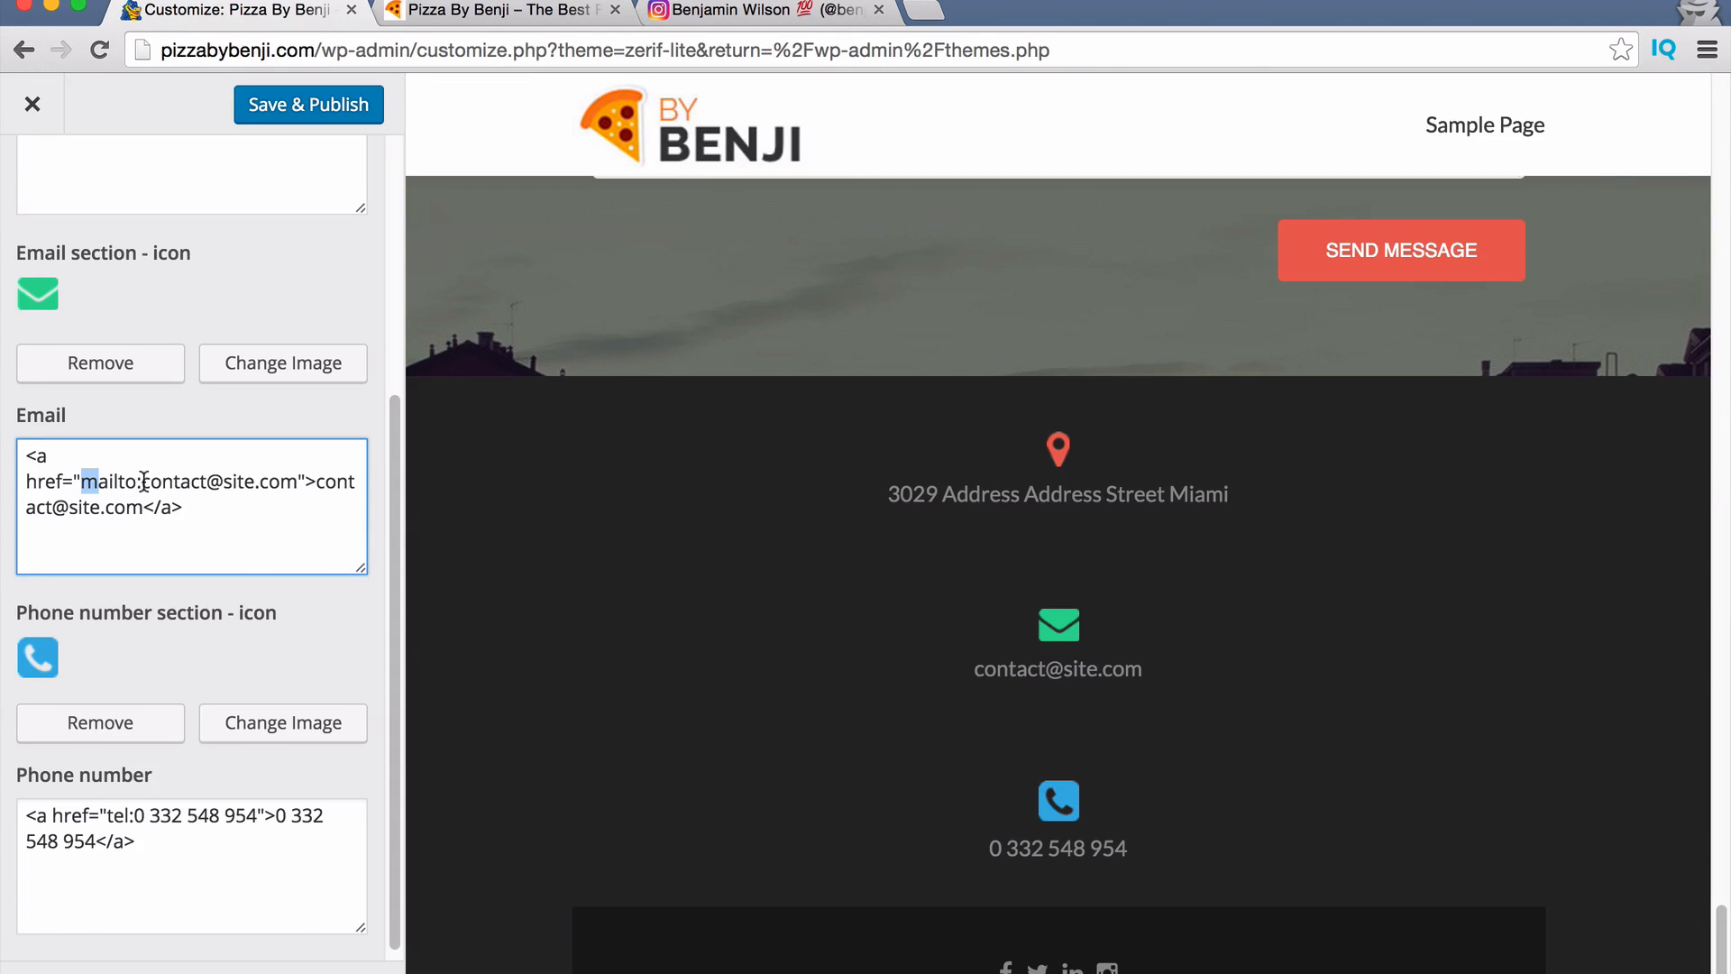
{"action": "scroll", "coordinate": [144, 483], "scroll_direction": "up", "scroll_amount": 2}
{"action": "left_click_drag", "start_coordinate": [205, 584], "coordinate": [165, 578]}
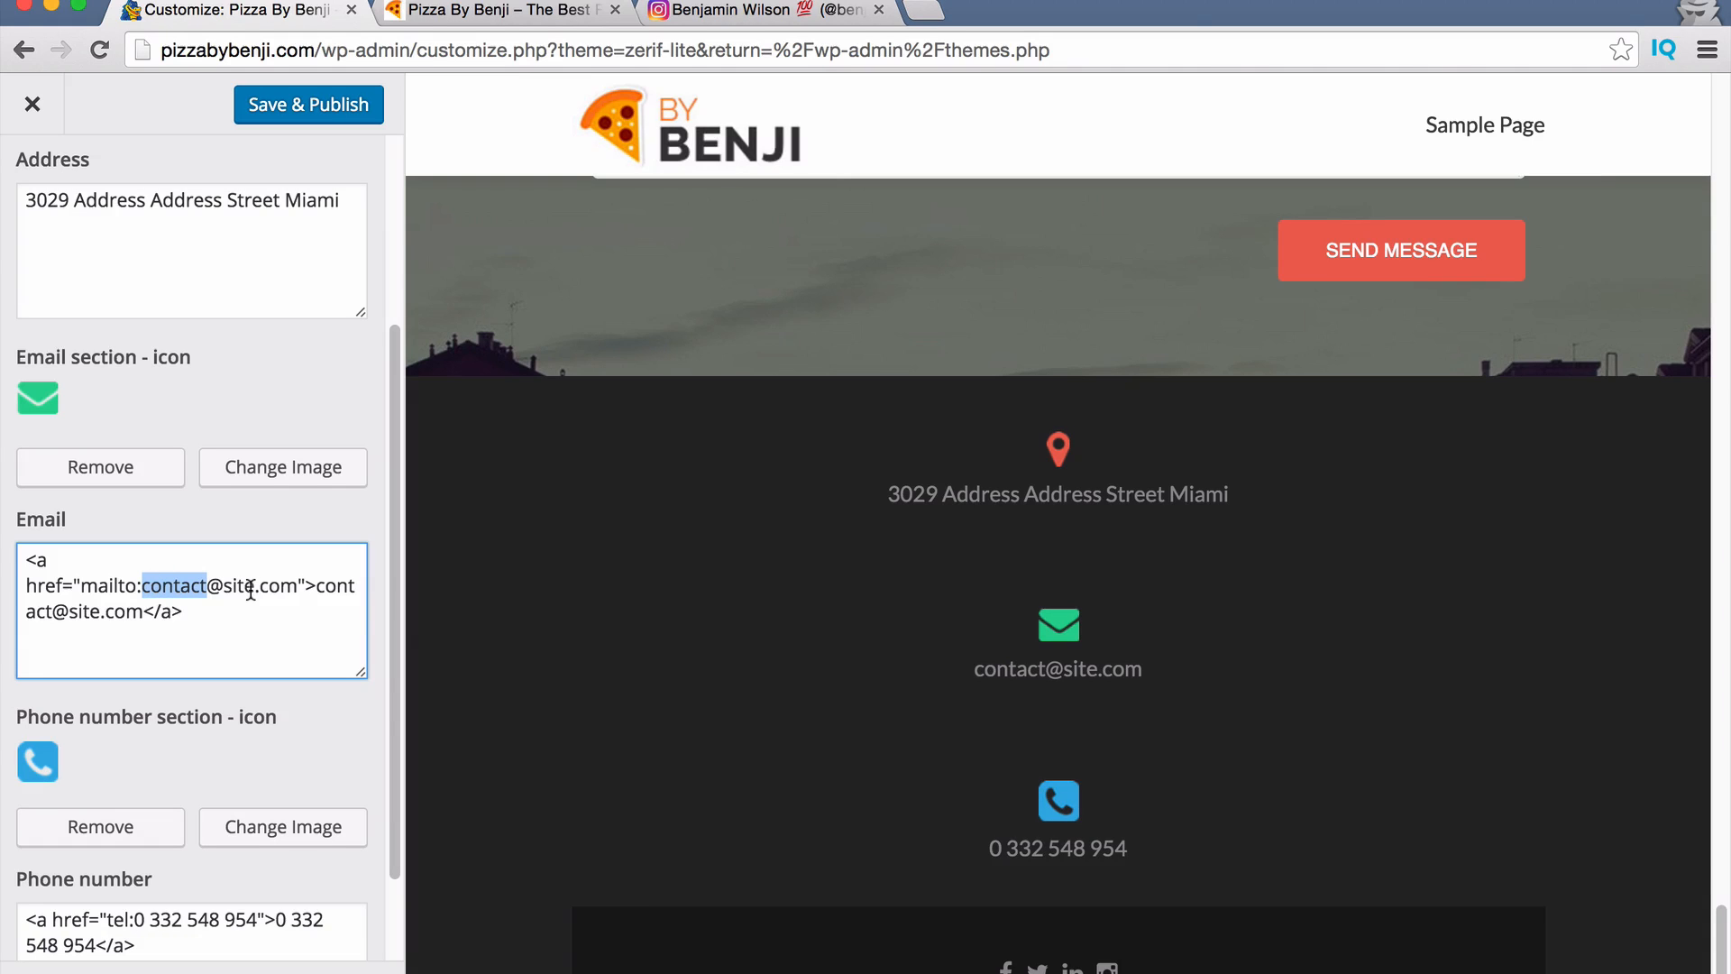
{"action": "type", "text": "benjamin"}
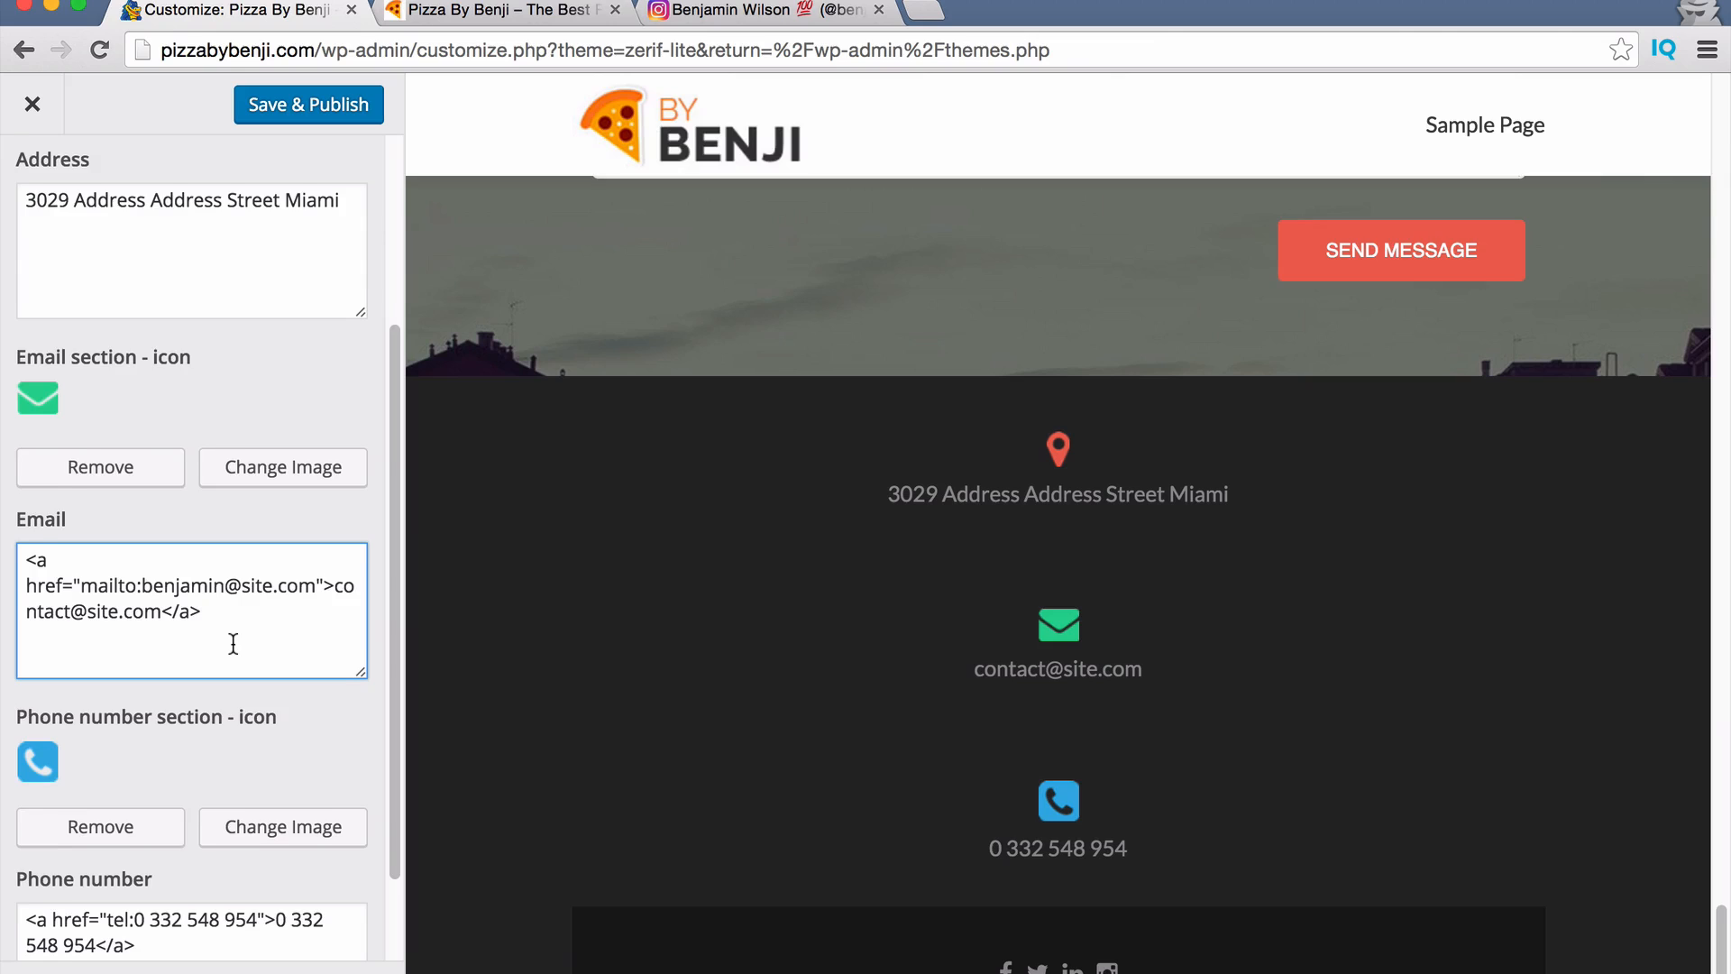
{"action": "scroll", "coordinate": [233, 643], "scroll_direction": "down", "scroll_amount": 1}
{"action": "scroll", "coordinate": [196, 727], "scroll_direction": "down", "scroll_amount": 5}
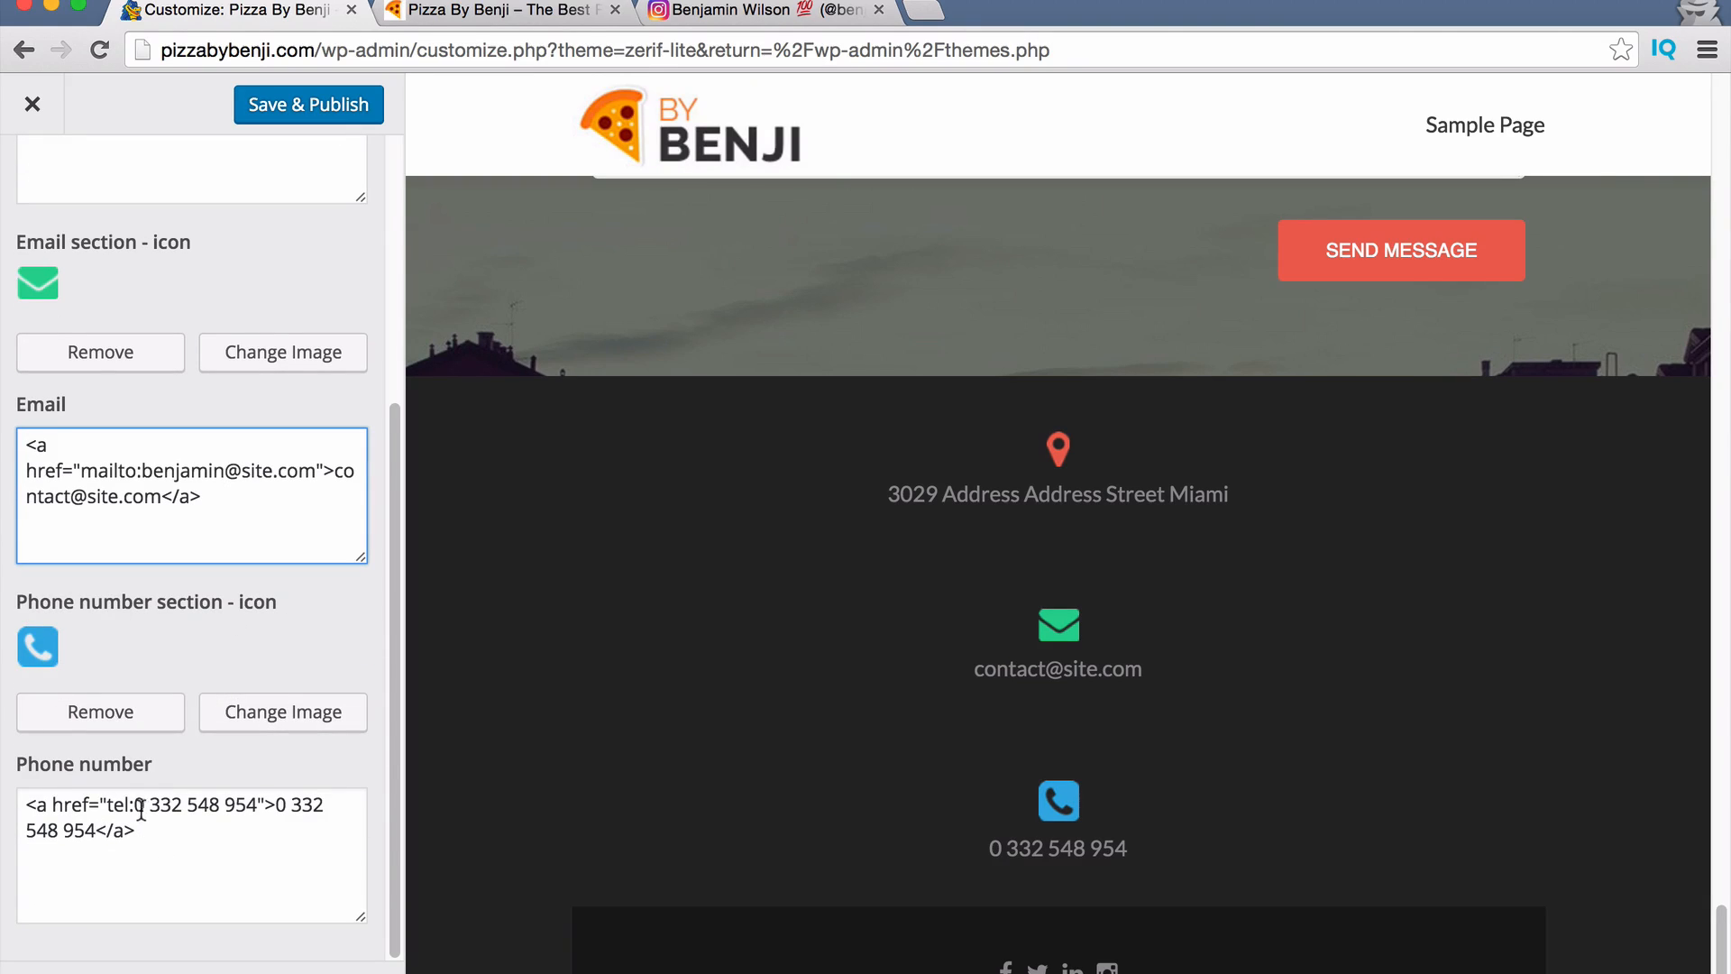
Replace the footer phone number and its tel: link with the new number, then publish.
{"action": "mouse_move", "coordinate": [145, 801]}
{"action": "left_mouse_down"}
{"action": "mouse_move", "coordinate": [278, 815]}
{"action": "mouse_move", "coordinate": [138, 790]}
{"action": "left_mouse_up"}
{"action": "left_click", "coordinate": [198, 804]}
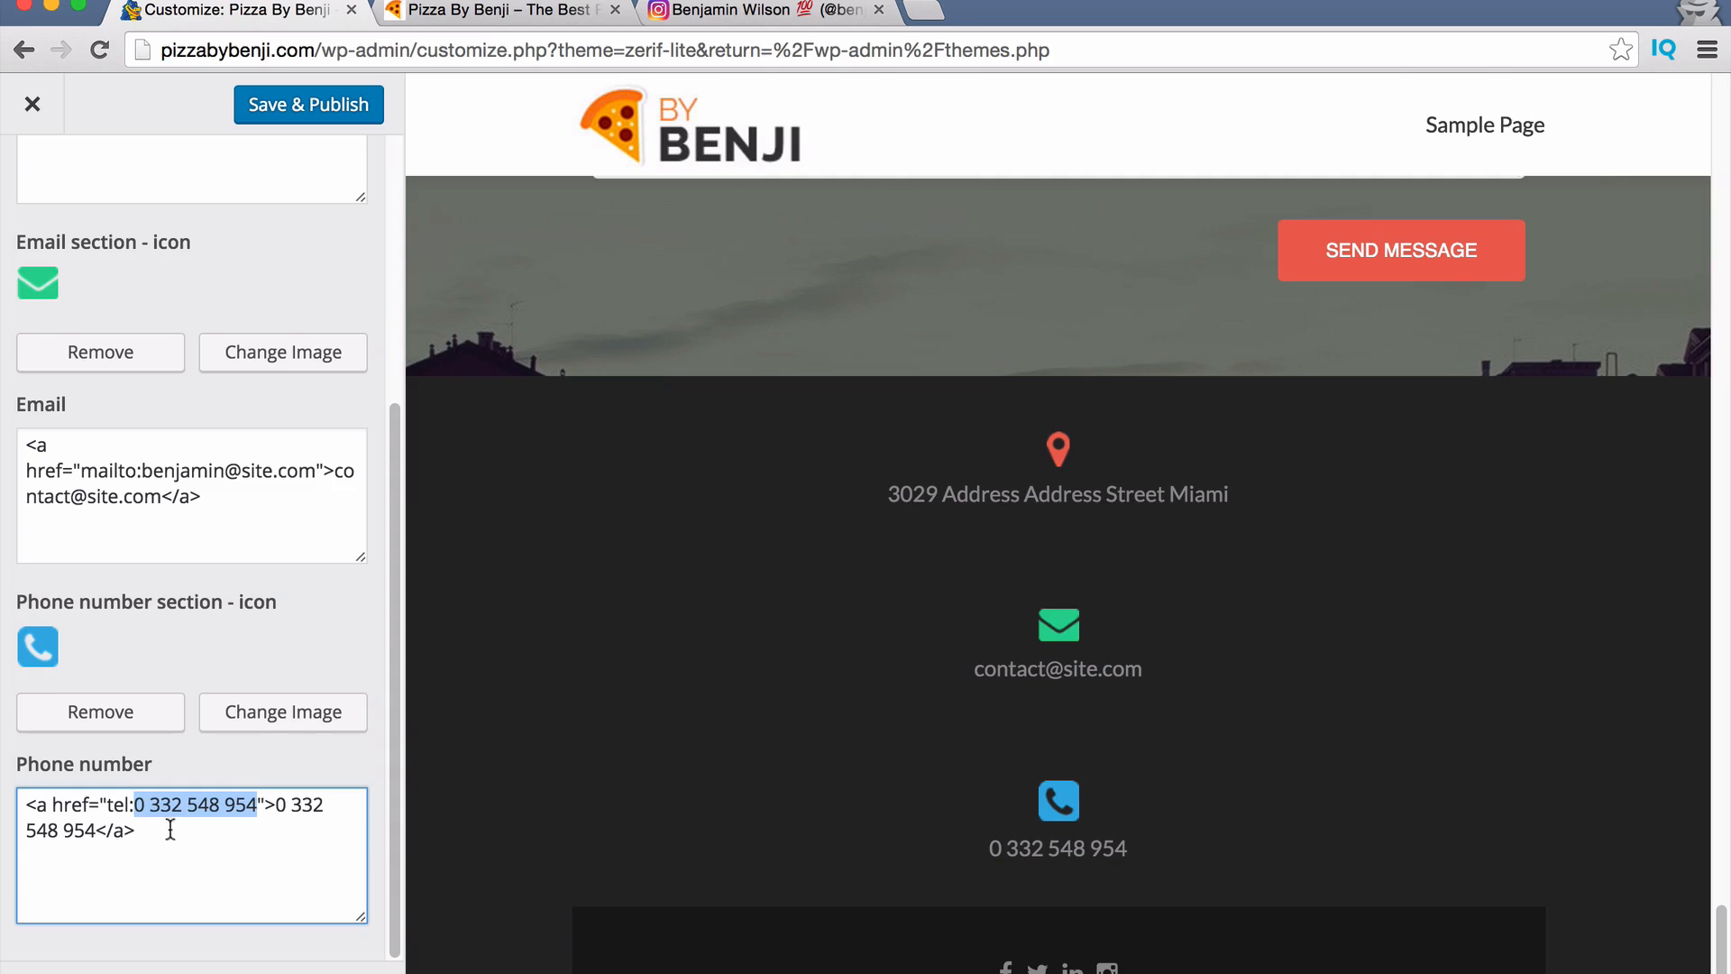
{"action": "left_click", "coordinate": [287, 802]}
{"action": "left_click_drag", "start_coordinate": [280, 807], "coordinate": [106, 828]}
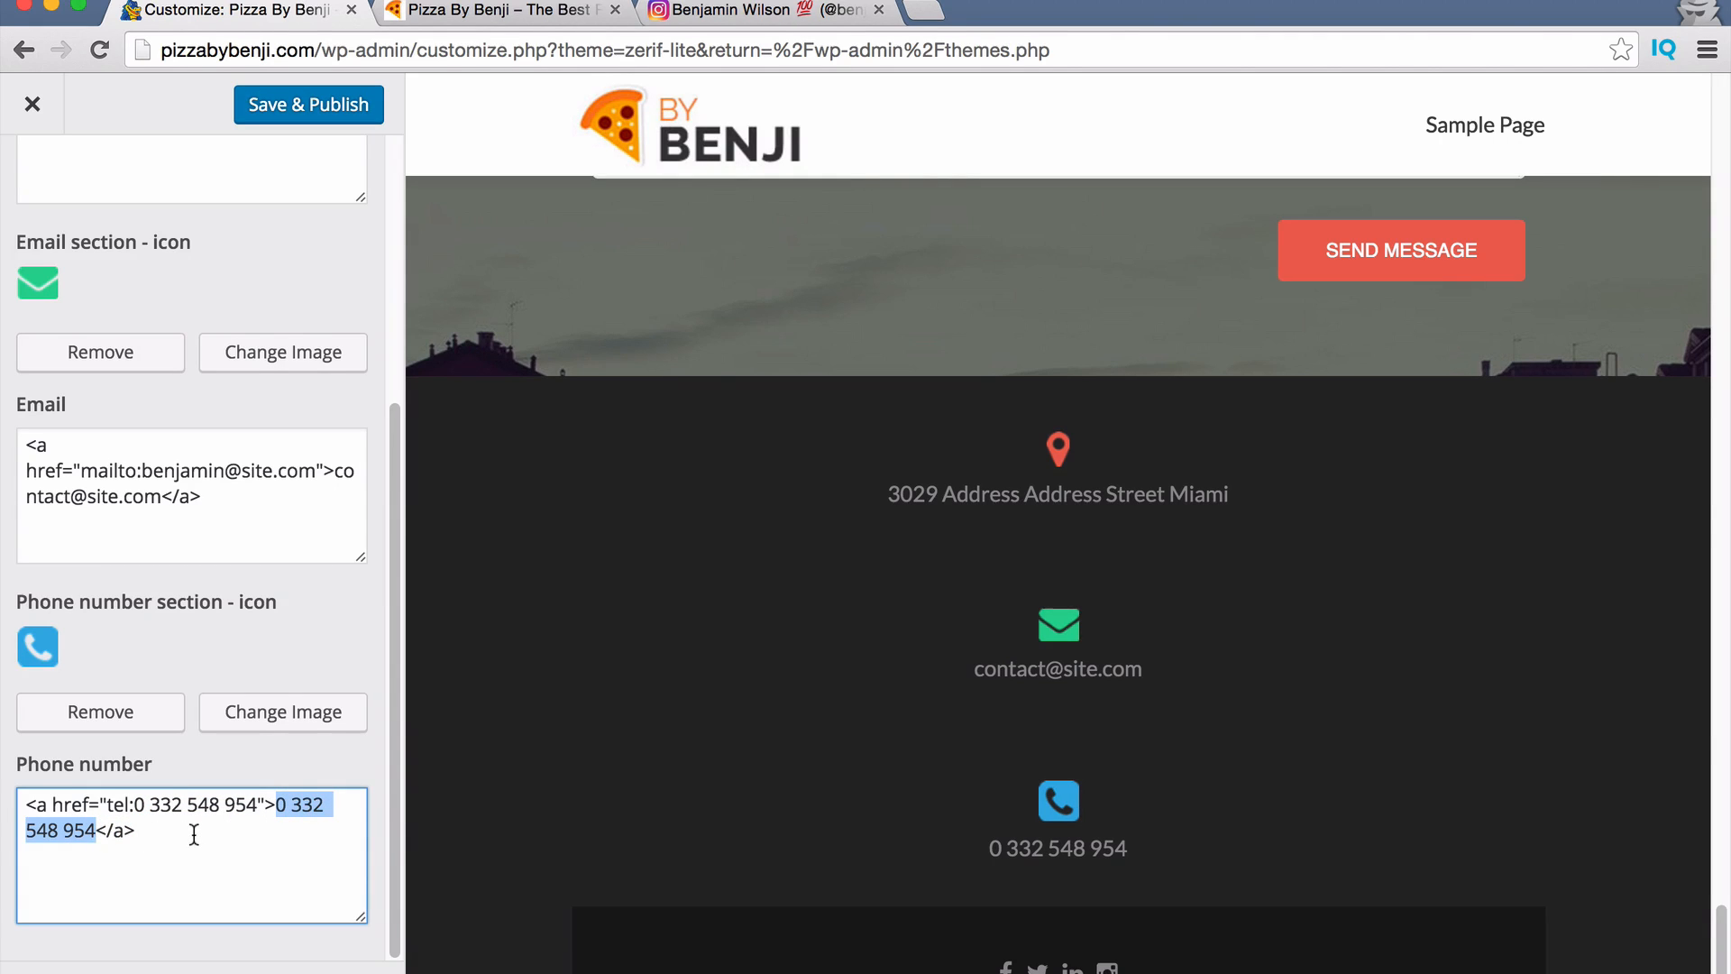
{"action": "type", "text": "55 5555 5555"}
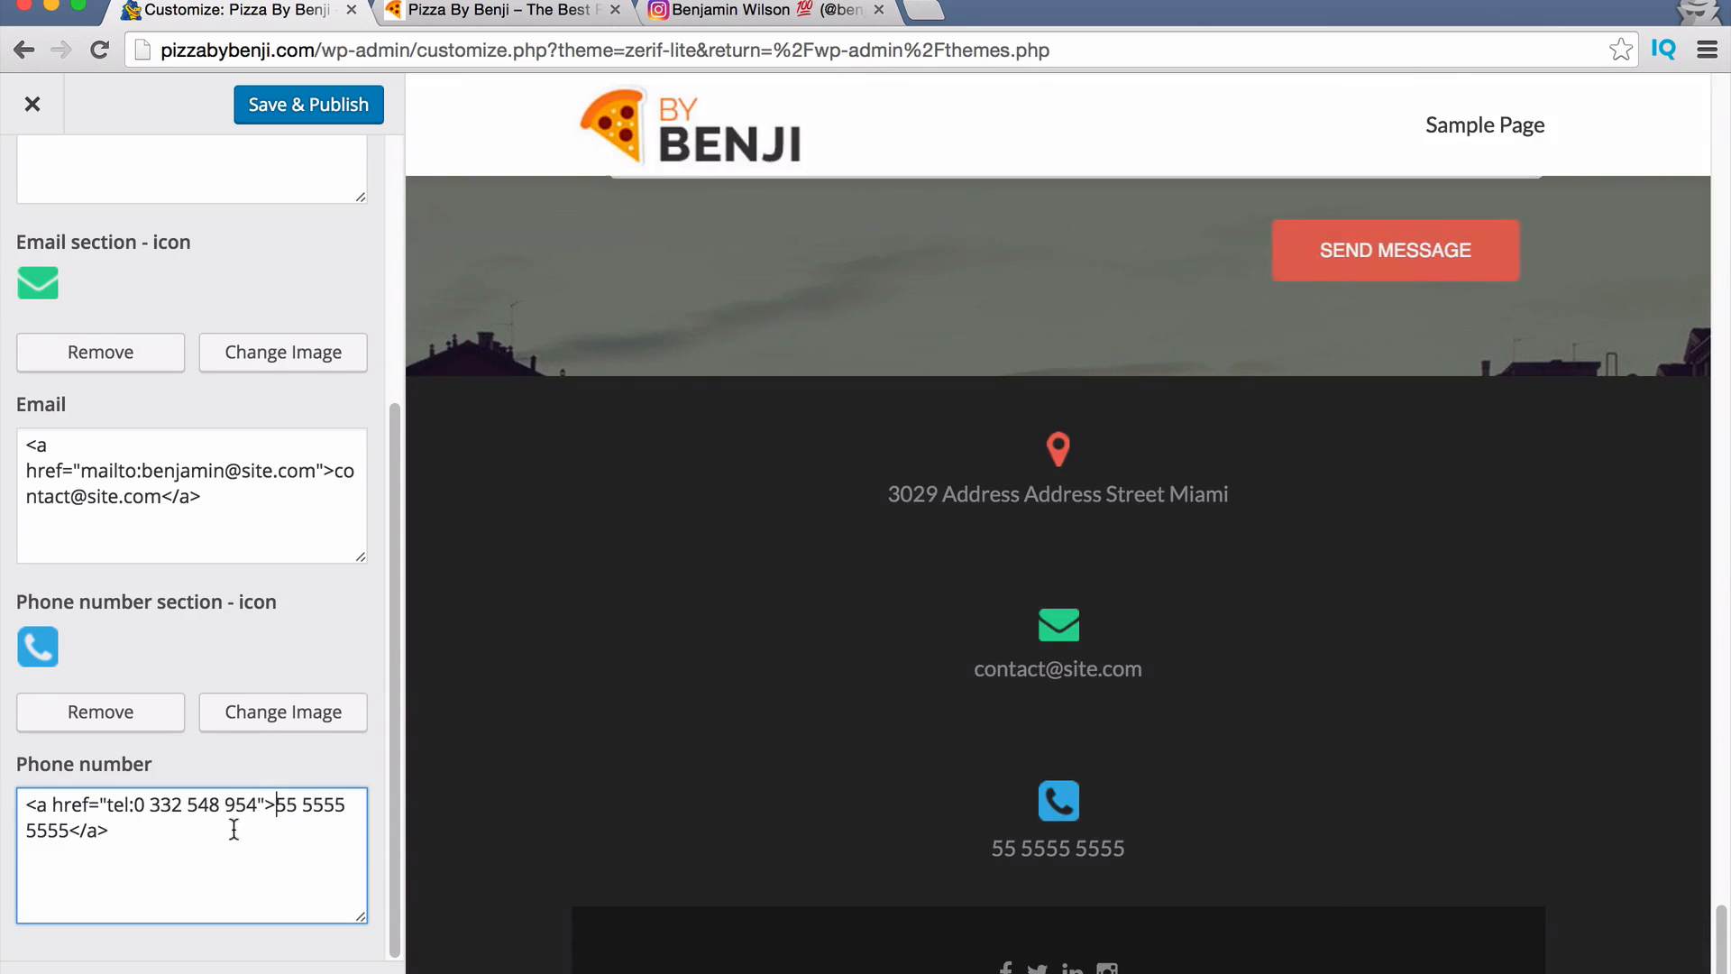
{"action": "left_click_drag", "start_coordinate": [276, 805], "coordinate": [56, 827]}
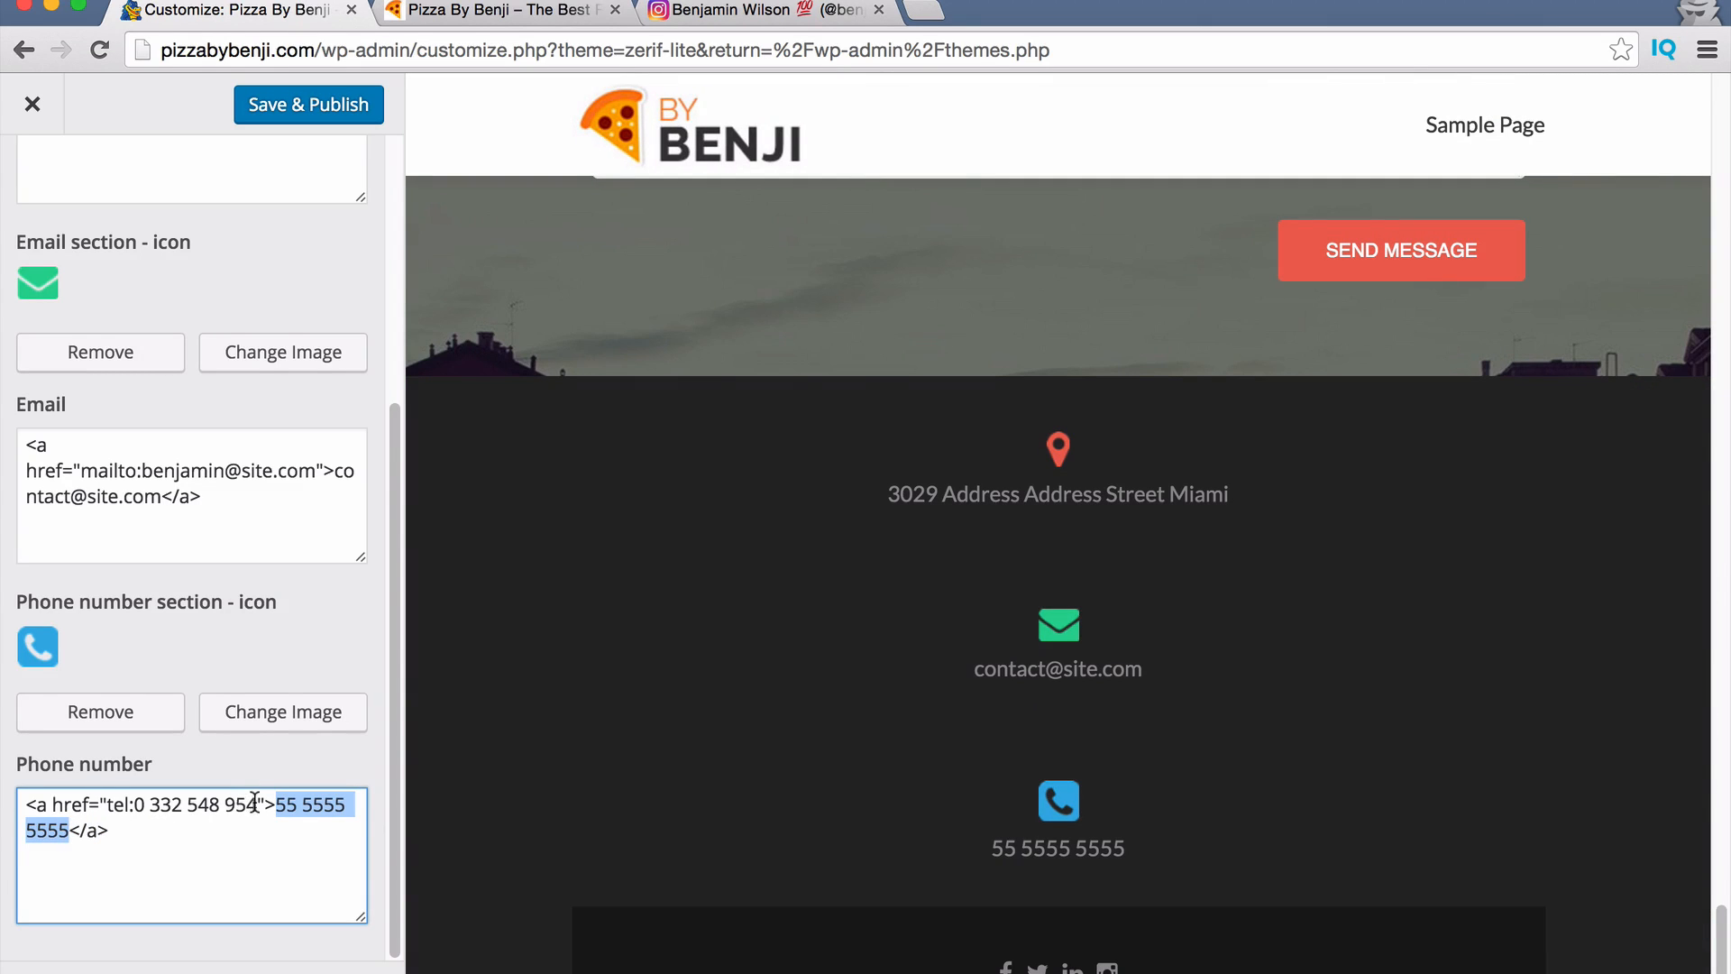
{"action": "left_click_drag", "start_coordinate": [257, 804], "coordinate": [127, 805]}
{"action": "key", "text": "ctrl+v"}
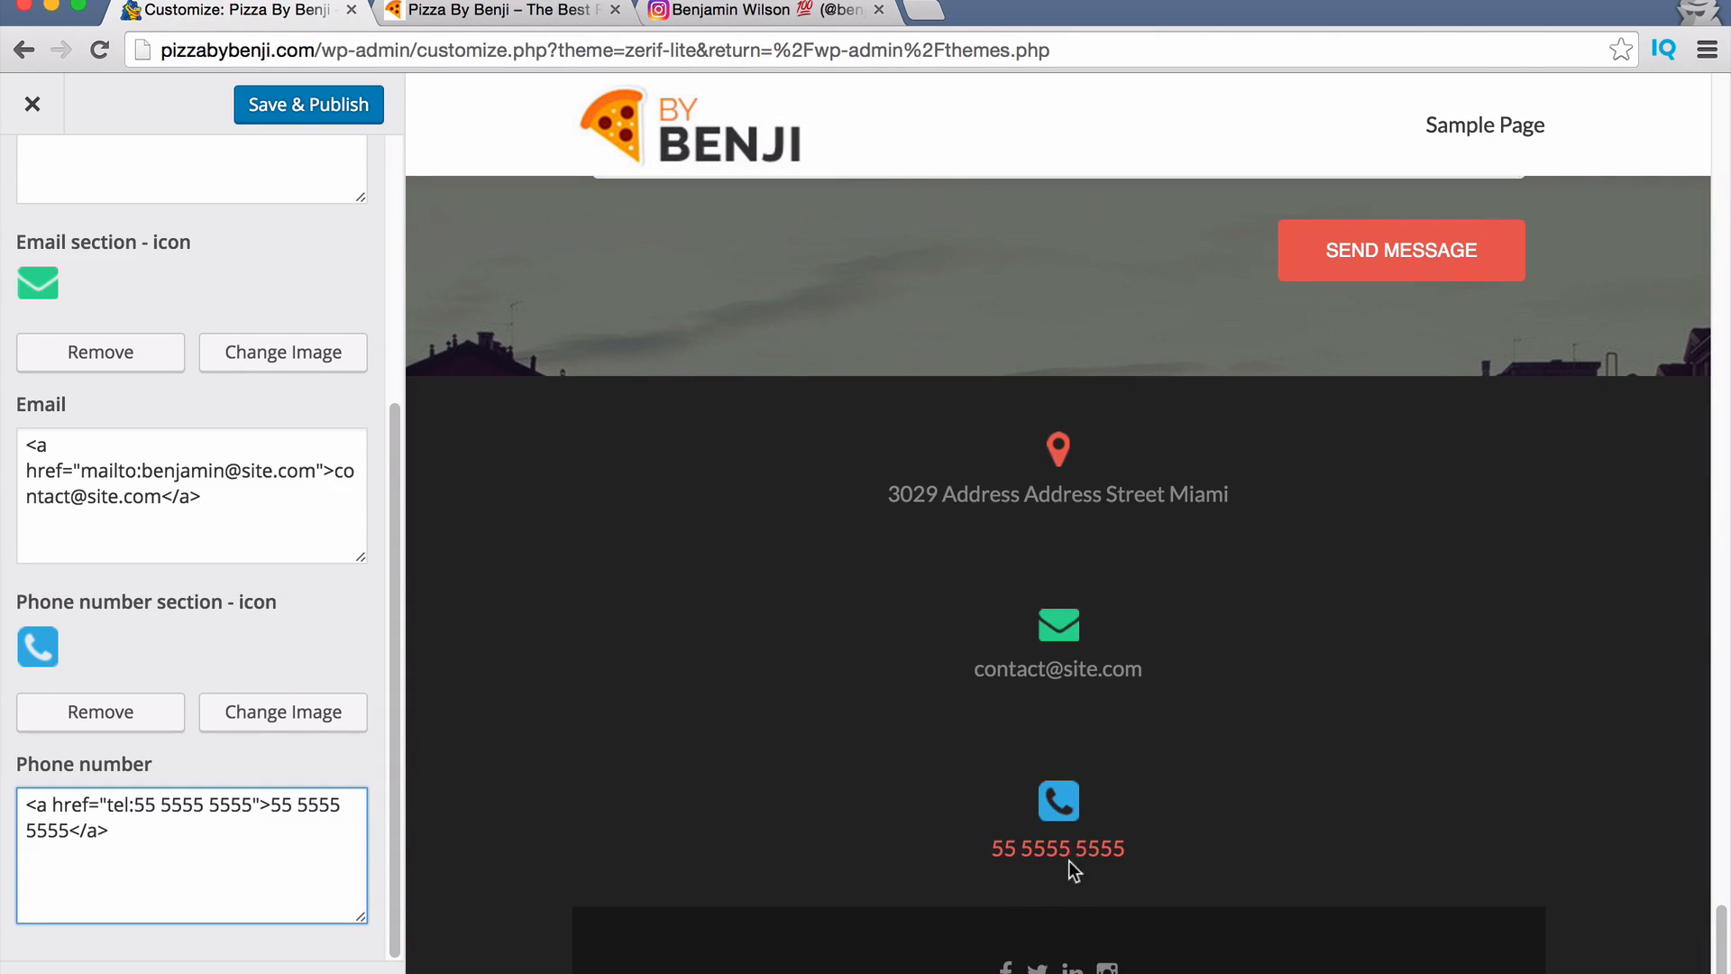
{"action": "left_click", "coordinate": [368, 106]}
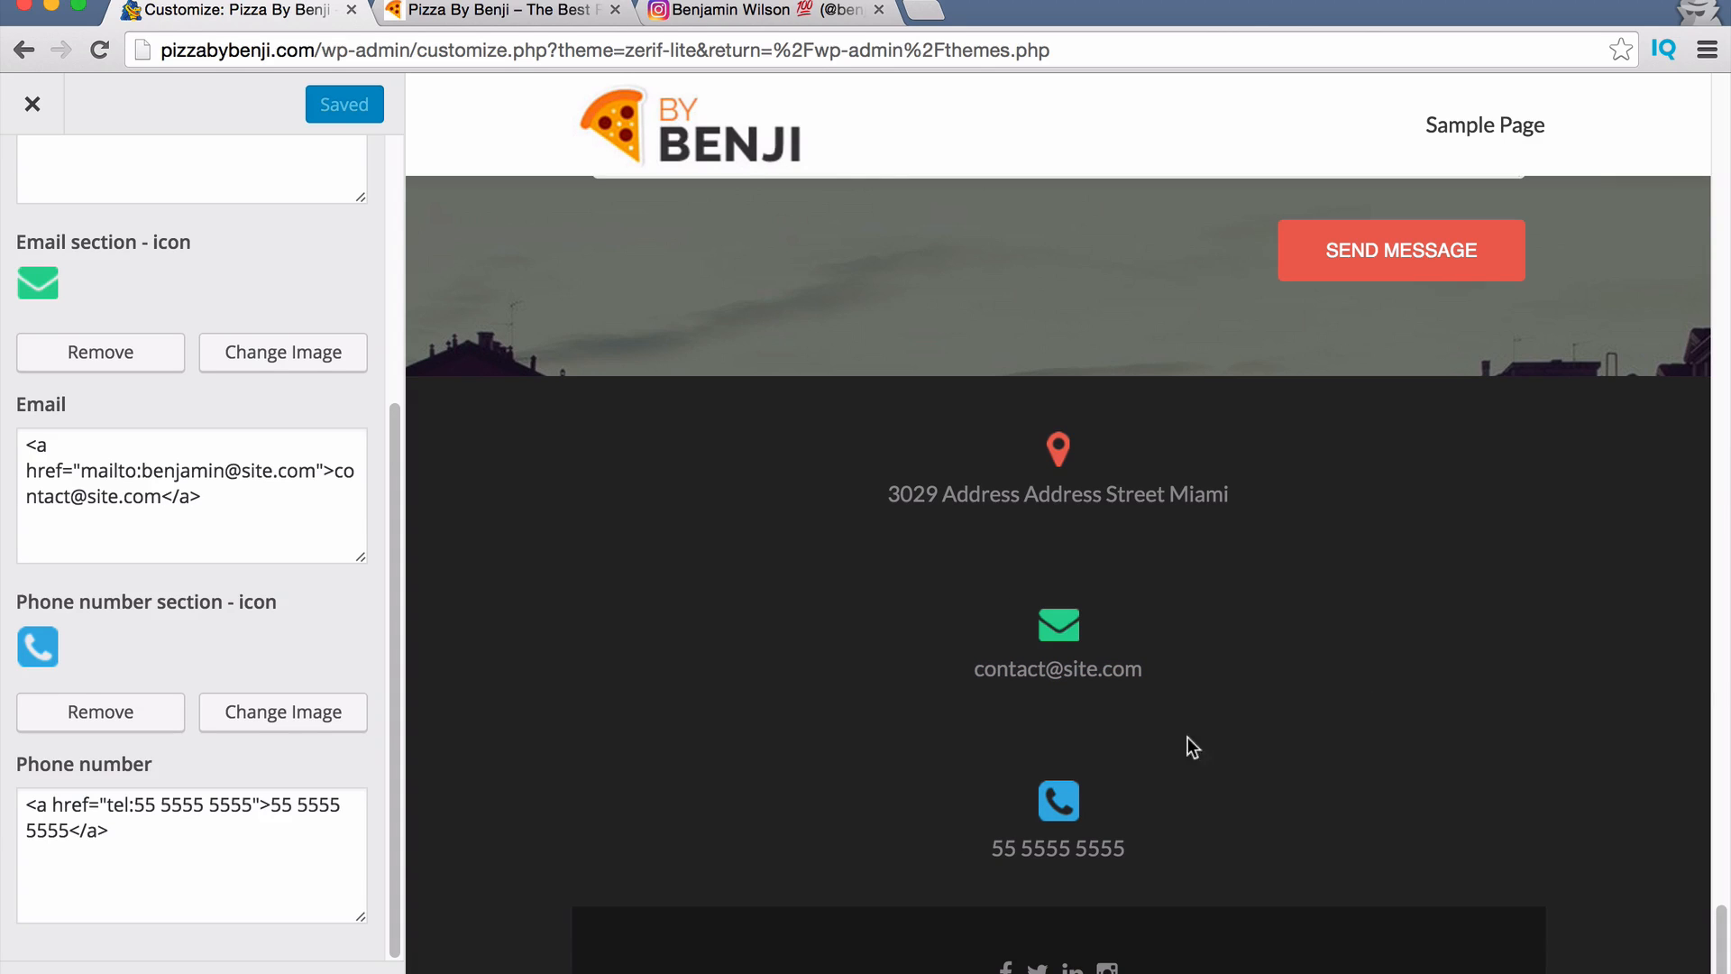
In the Big title section's main content, replace the headline with the Miami pizza slogan.
{"action": "left_click", "coordinate": [36, 105]}
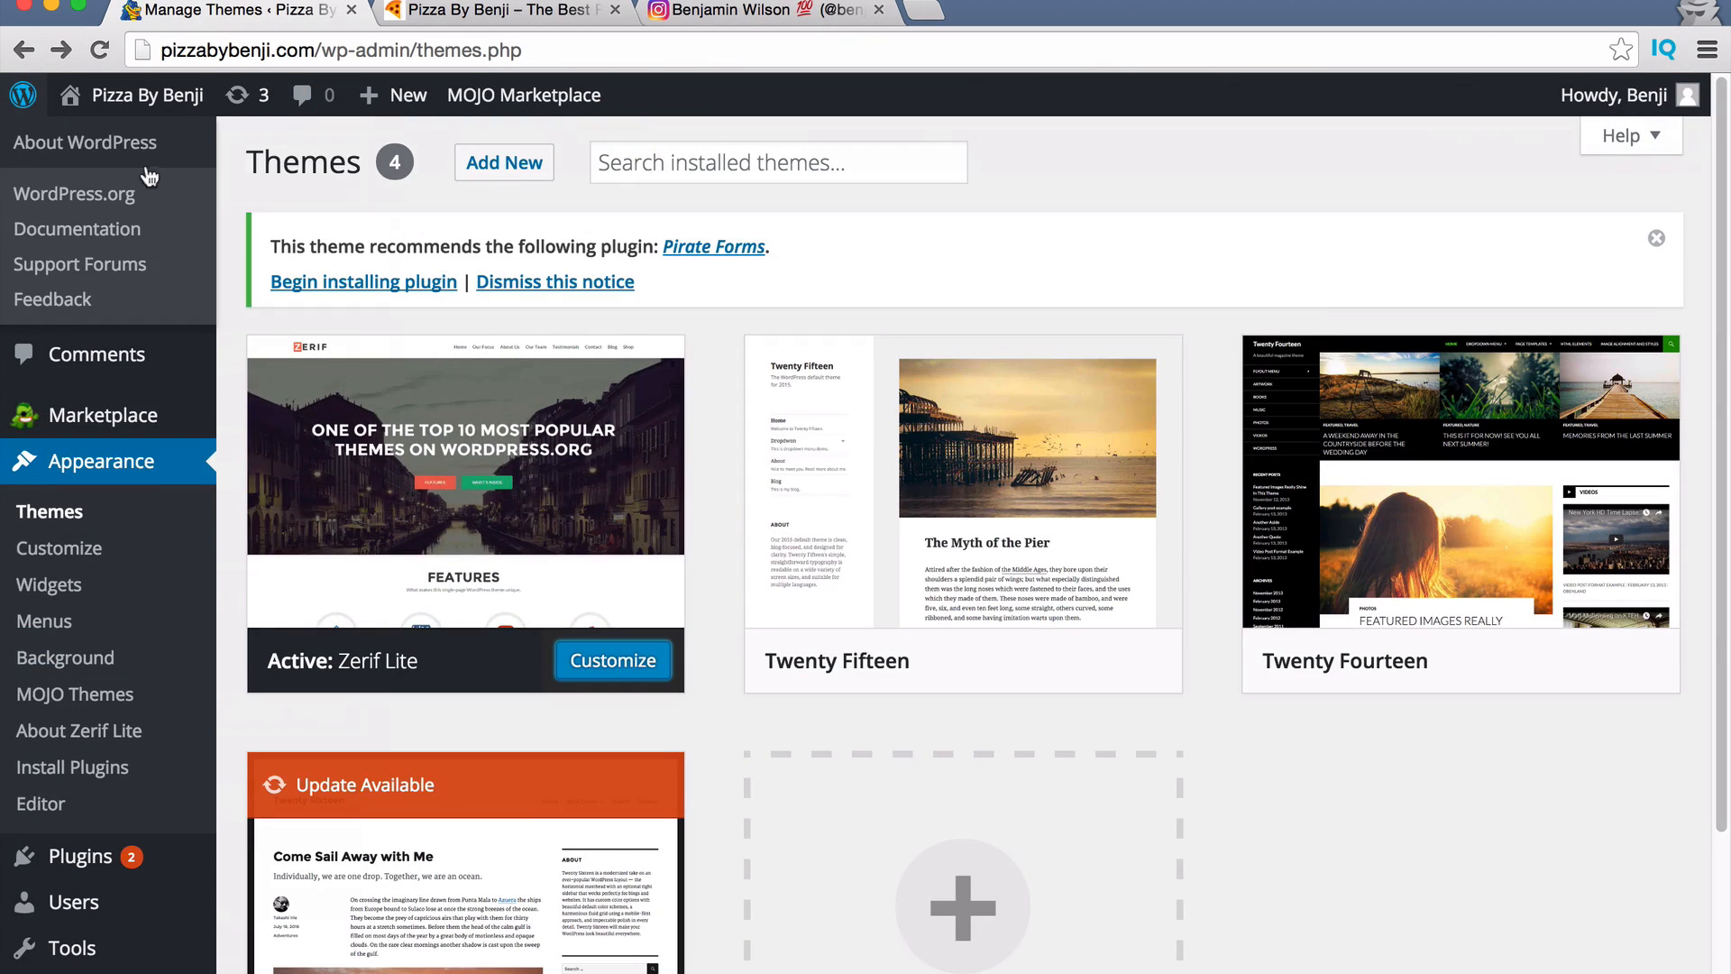
{"action": "left_click", "coordinate": [63, 553]}
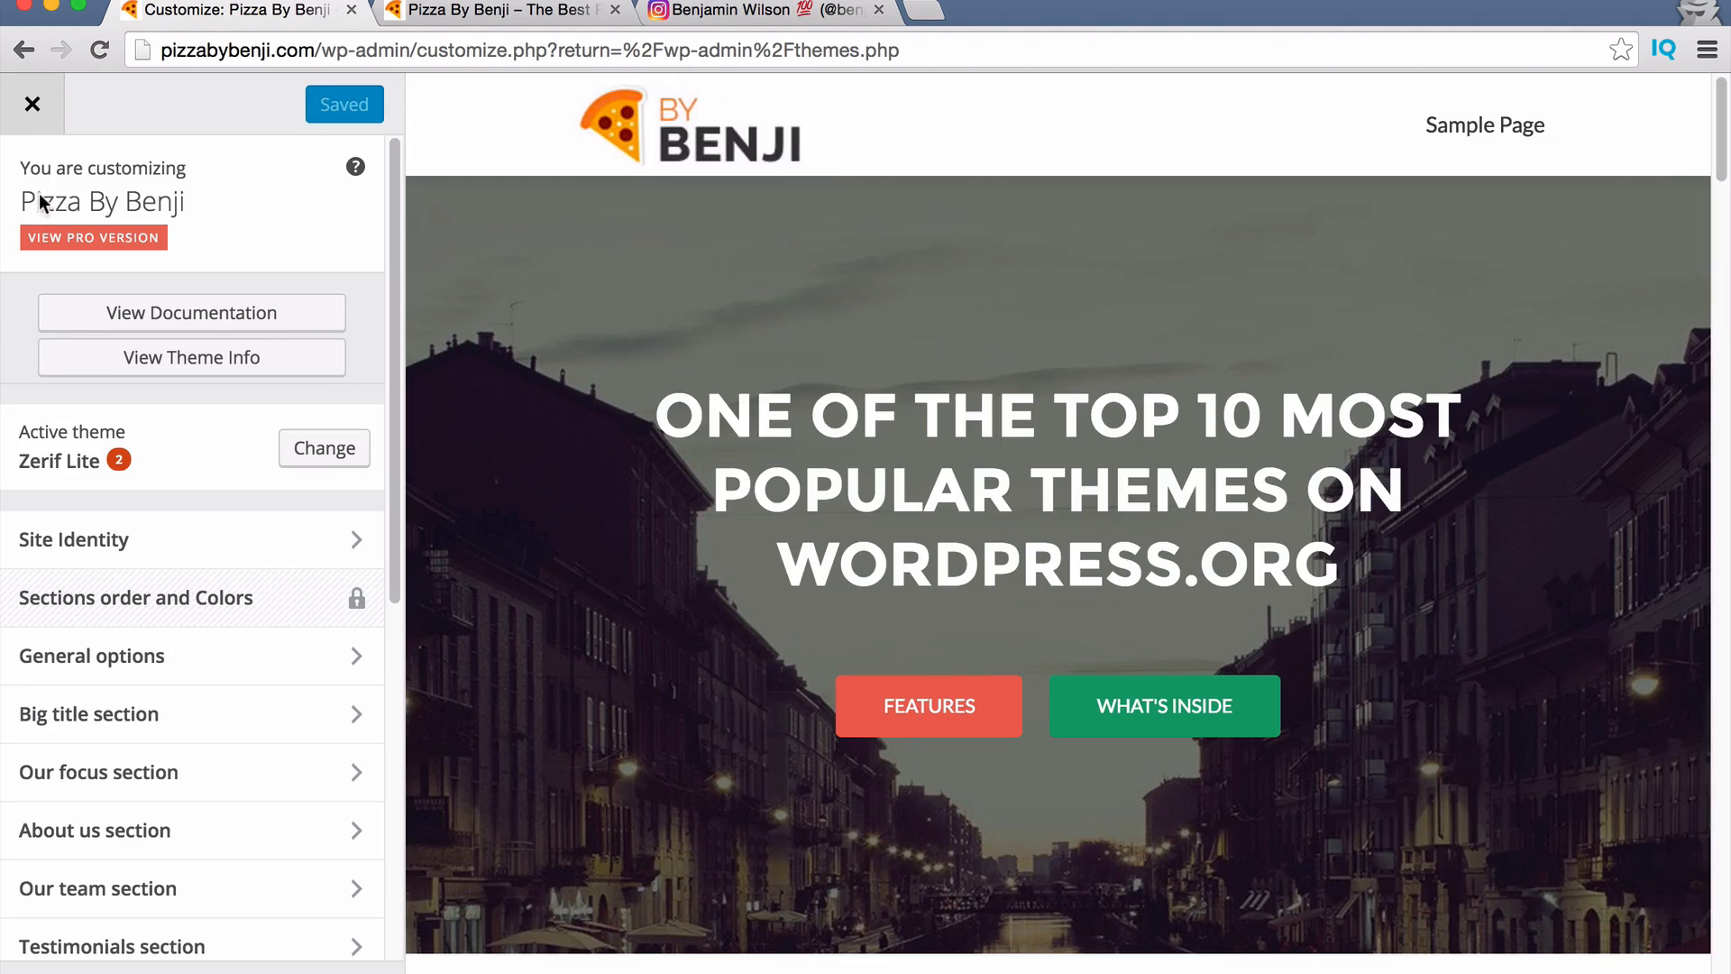
{"action": "scroll", "coordinate": [186, 657], "scroll_direction": "down", "scroll_amount": 1}
{"action": "scroll", "coordinate": [191, 658], "scroll_direction": "down", "scroll_amount": 1}
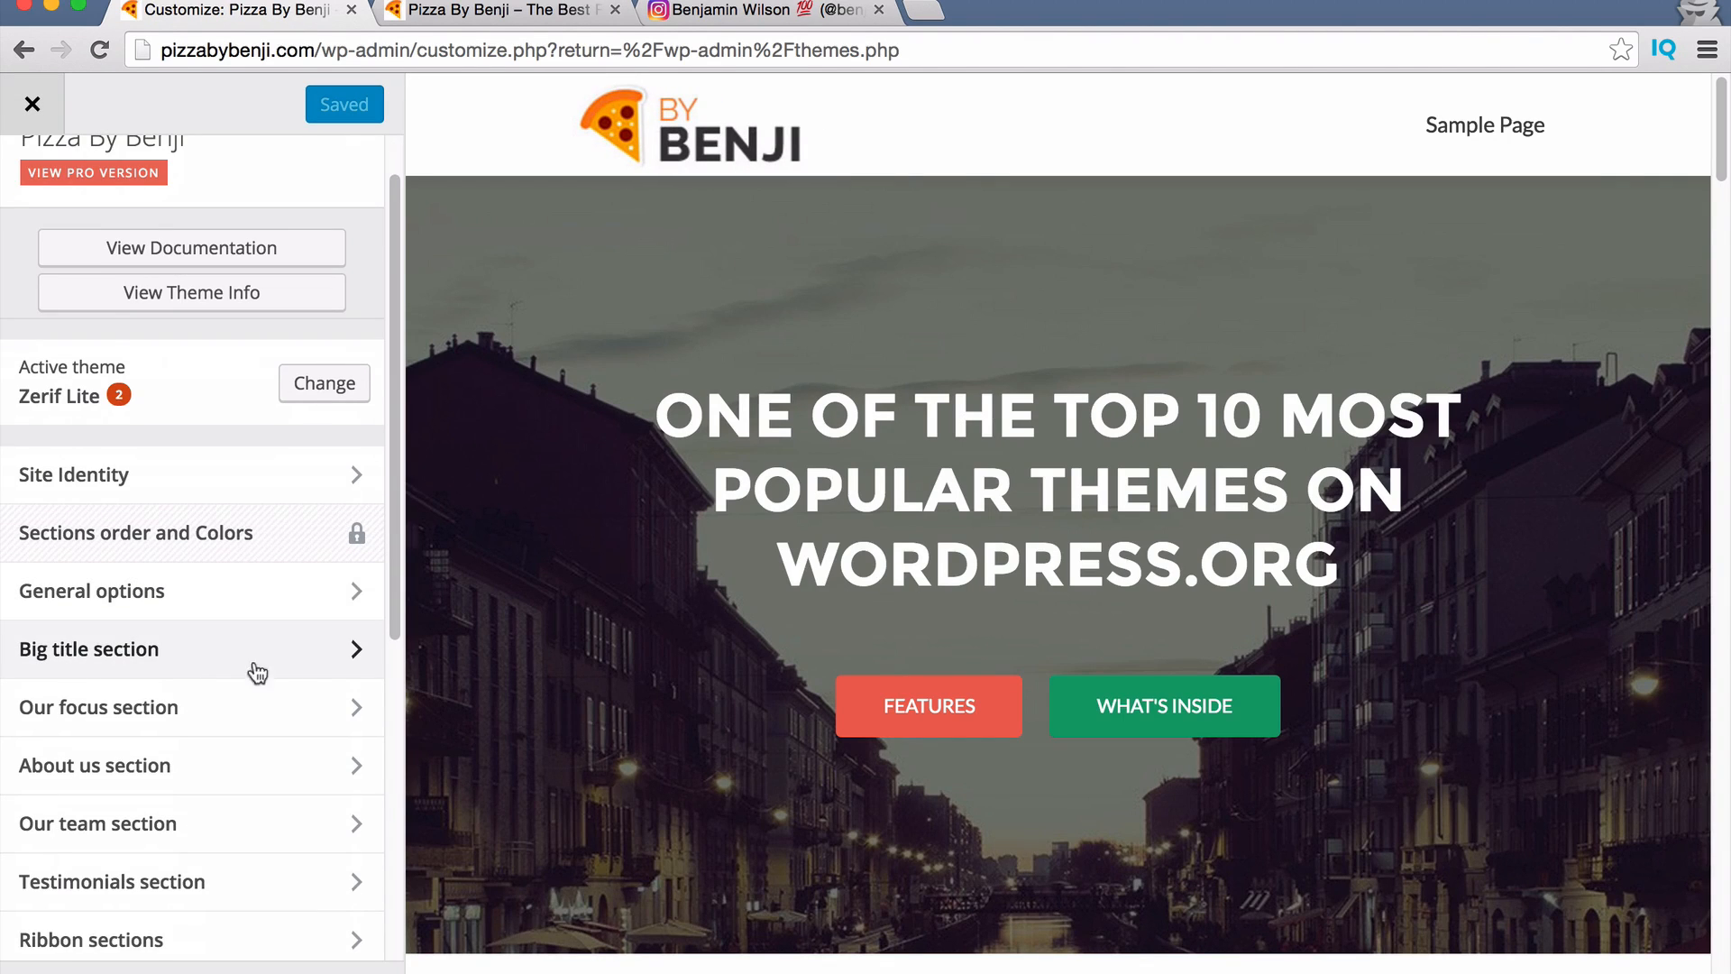
{"action": "left_click", "coordinate": [222, 668]}
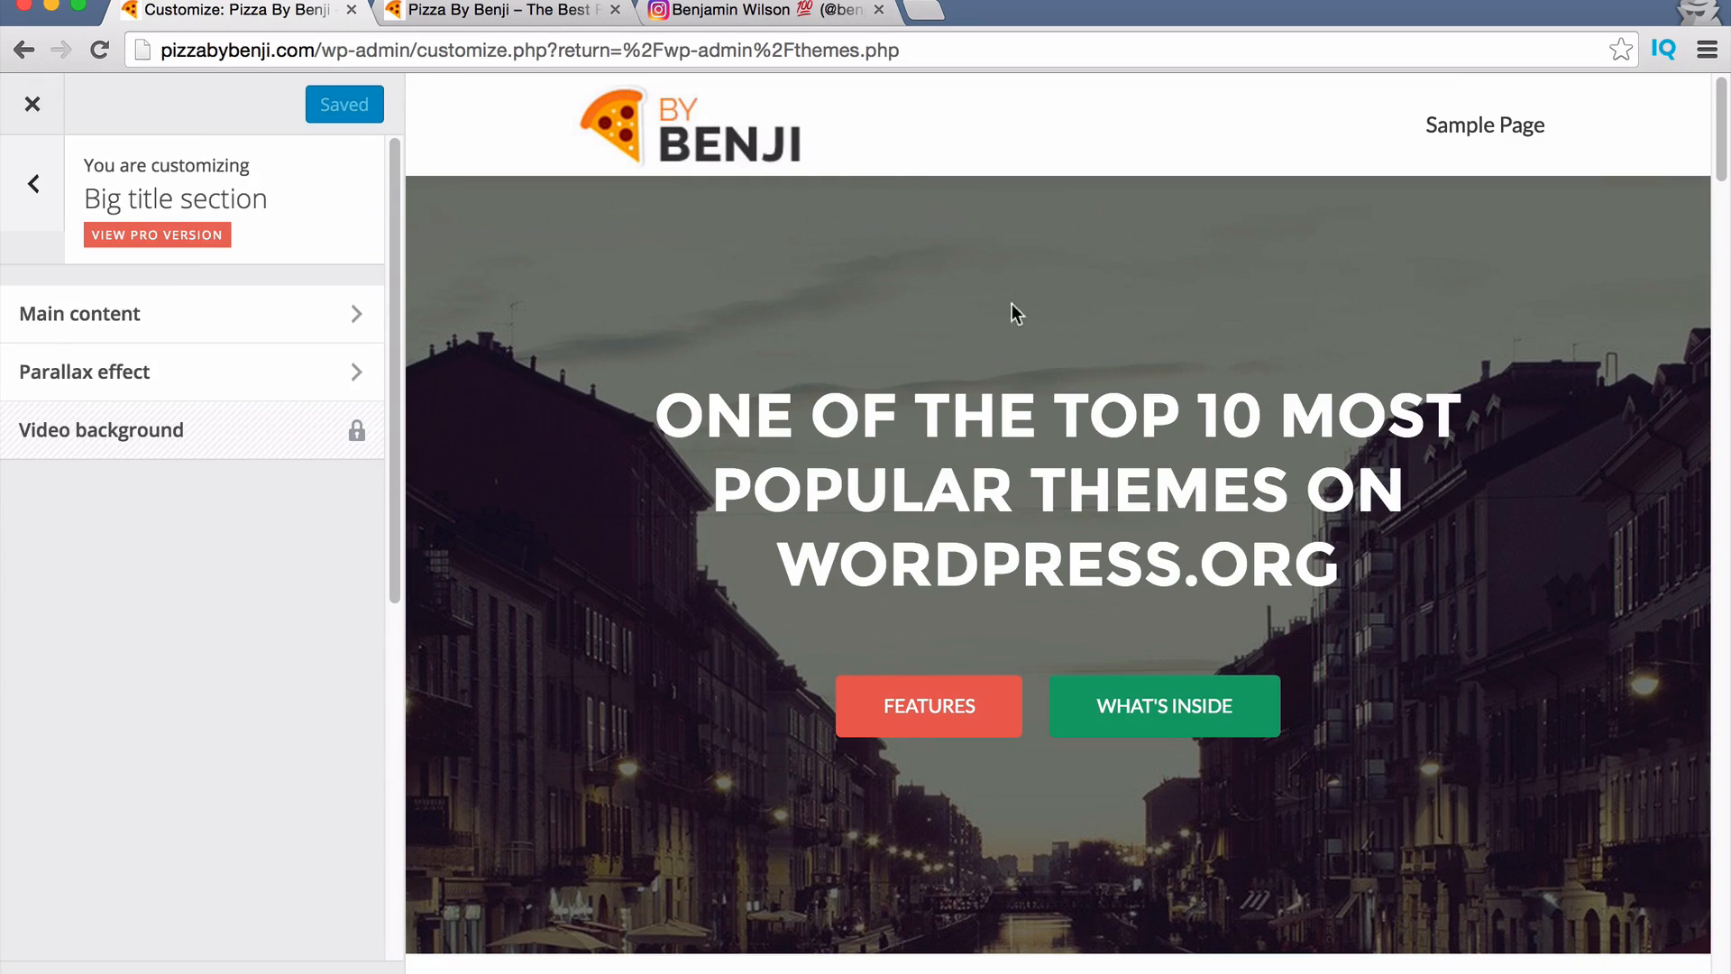
{"action": "left_click", "coordinate": [213, 323]}
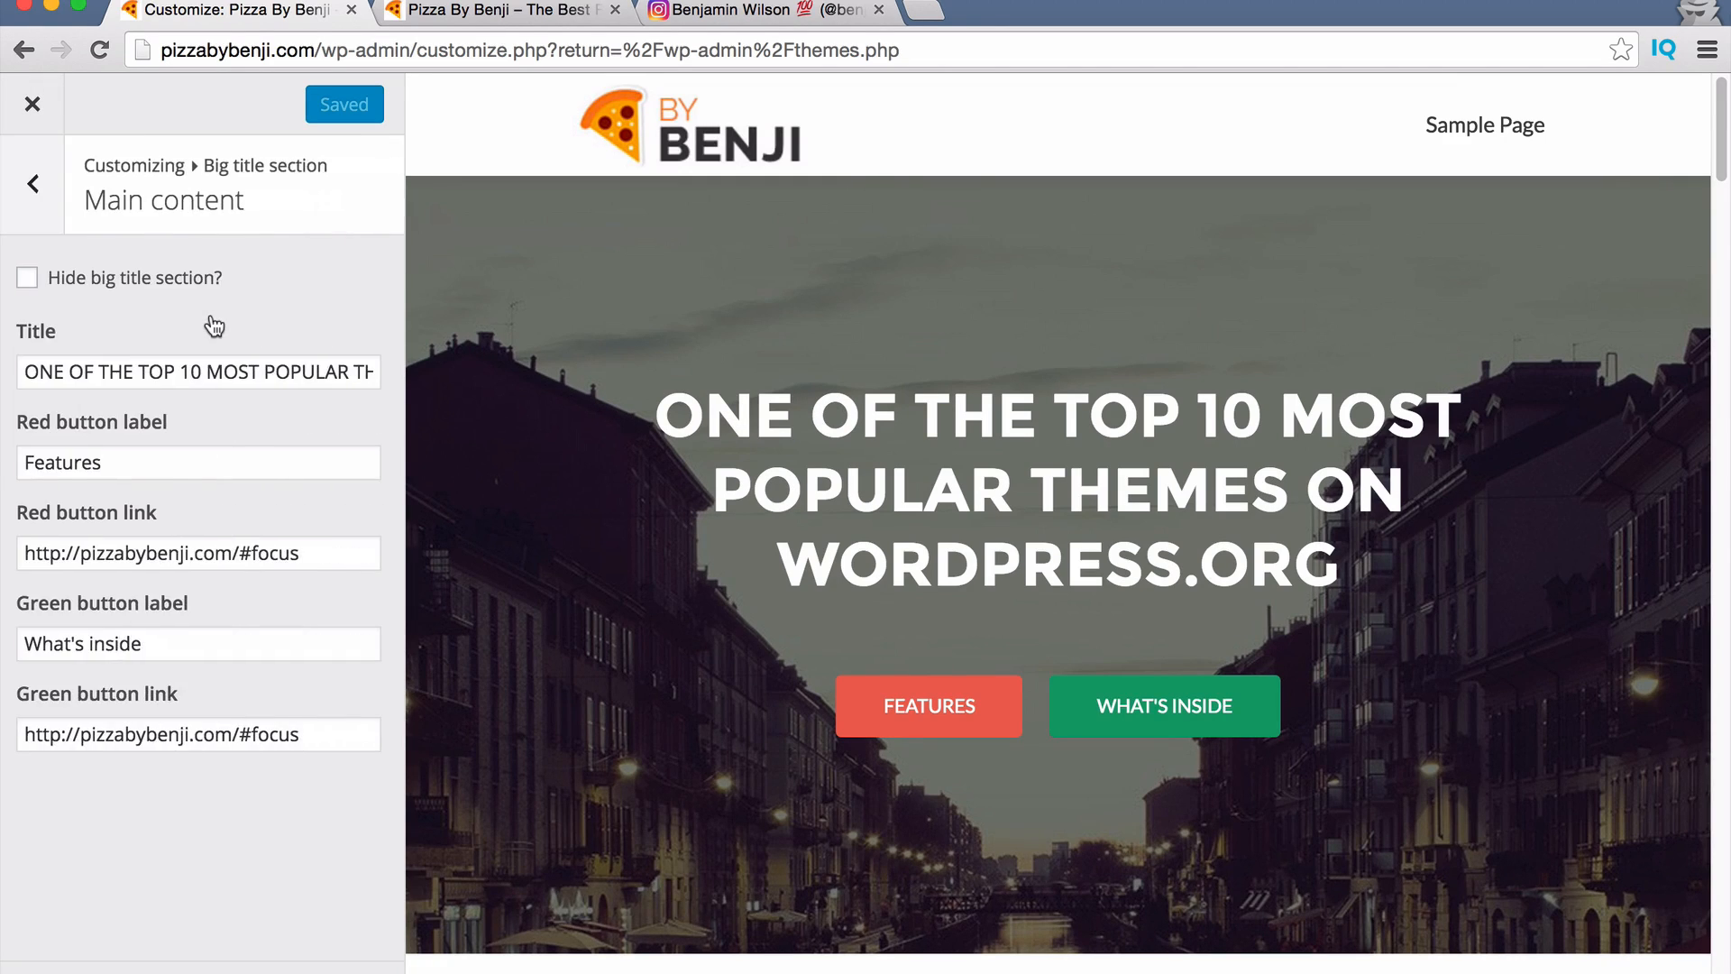
{"action": "triple_click", "coordinate": [49, 368]}
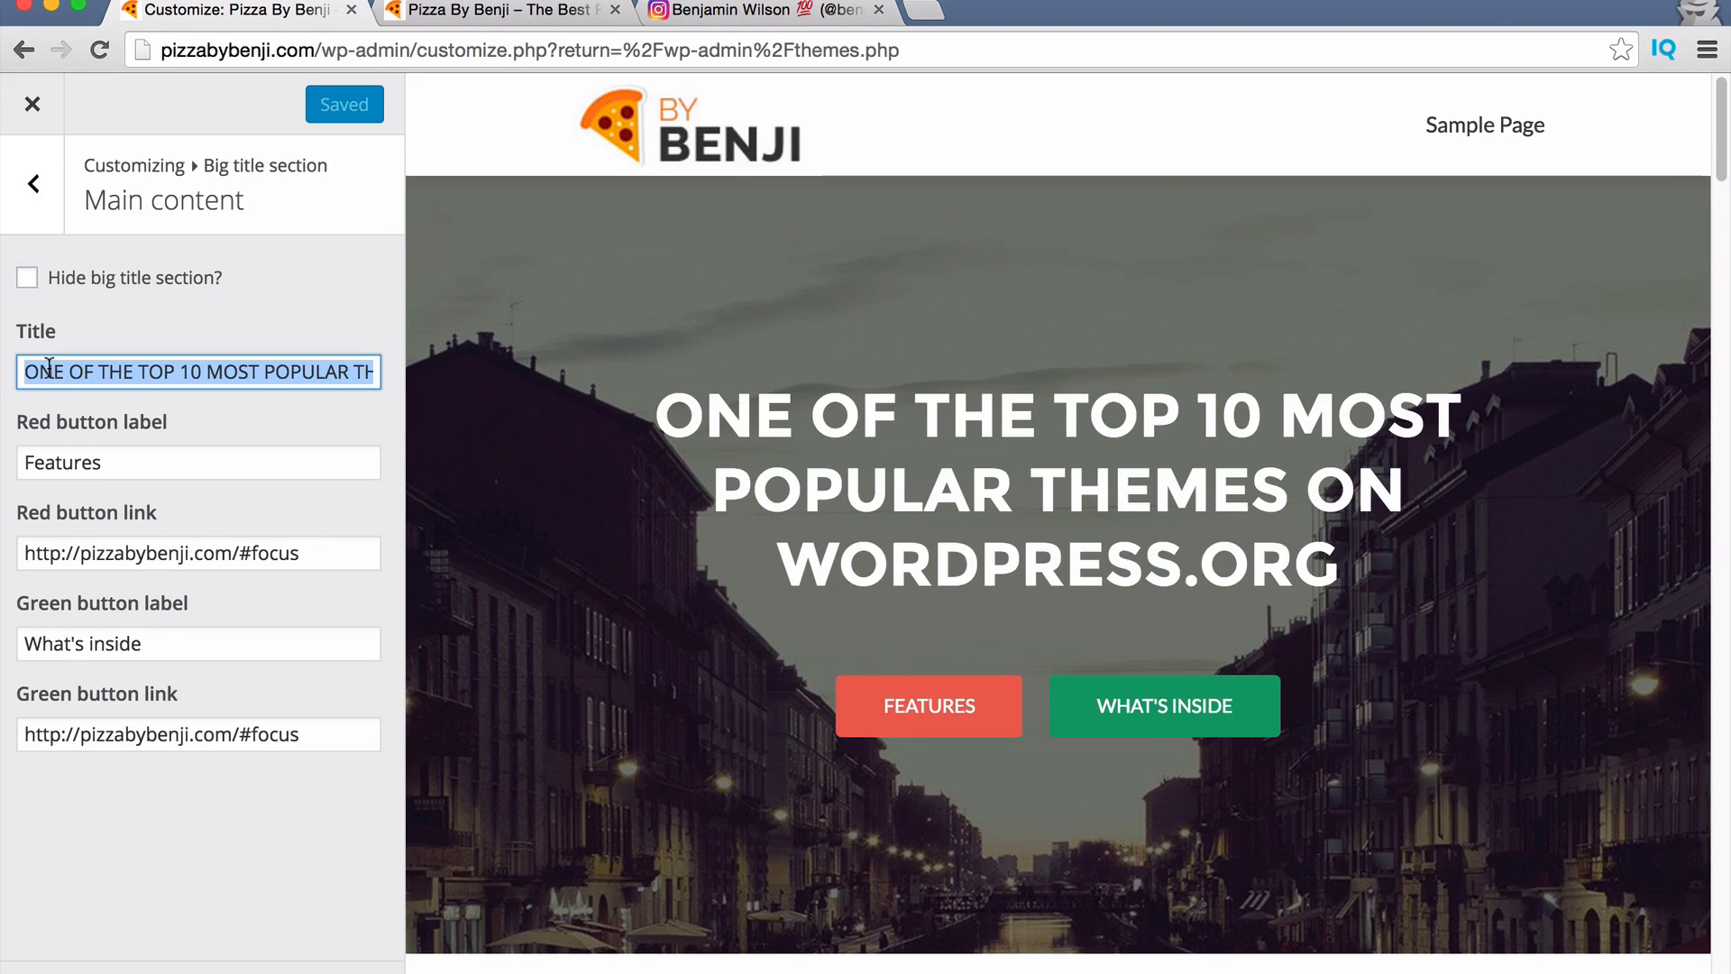
{"action": "type", "text": "The most delicious pizza in all of miami! Try Yours tonight."}
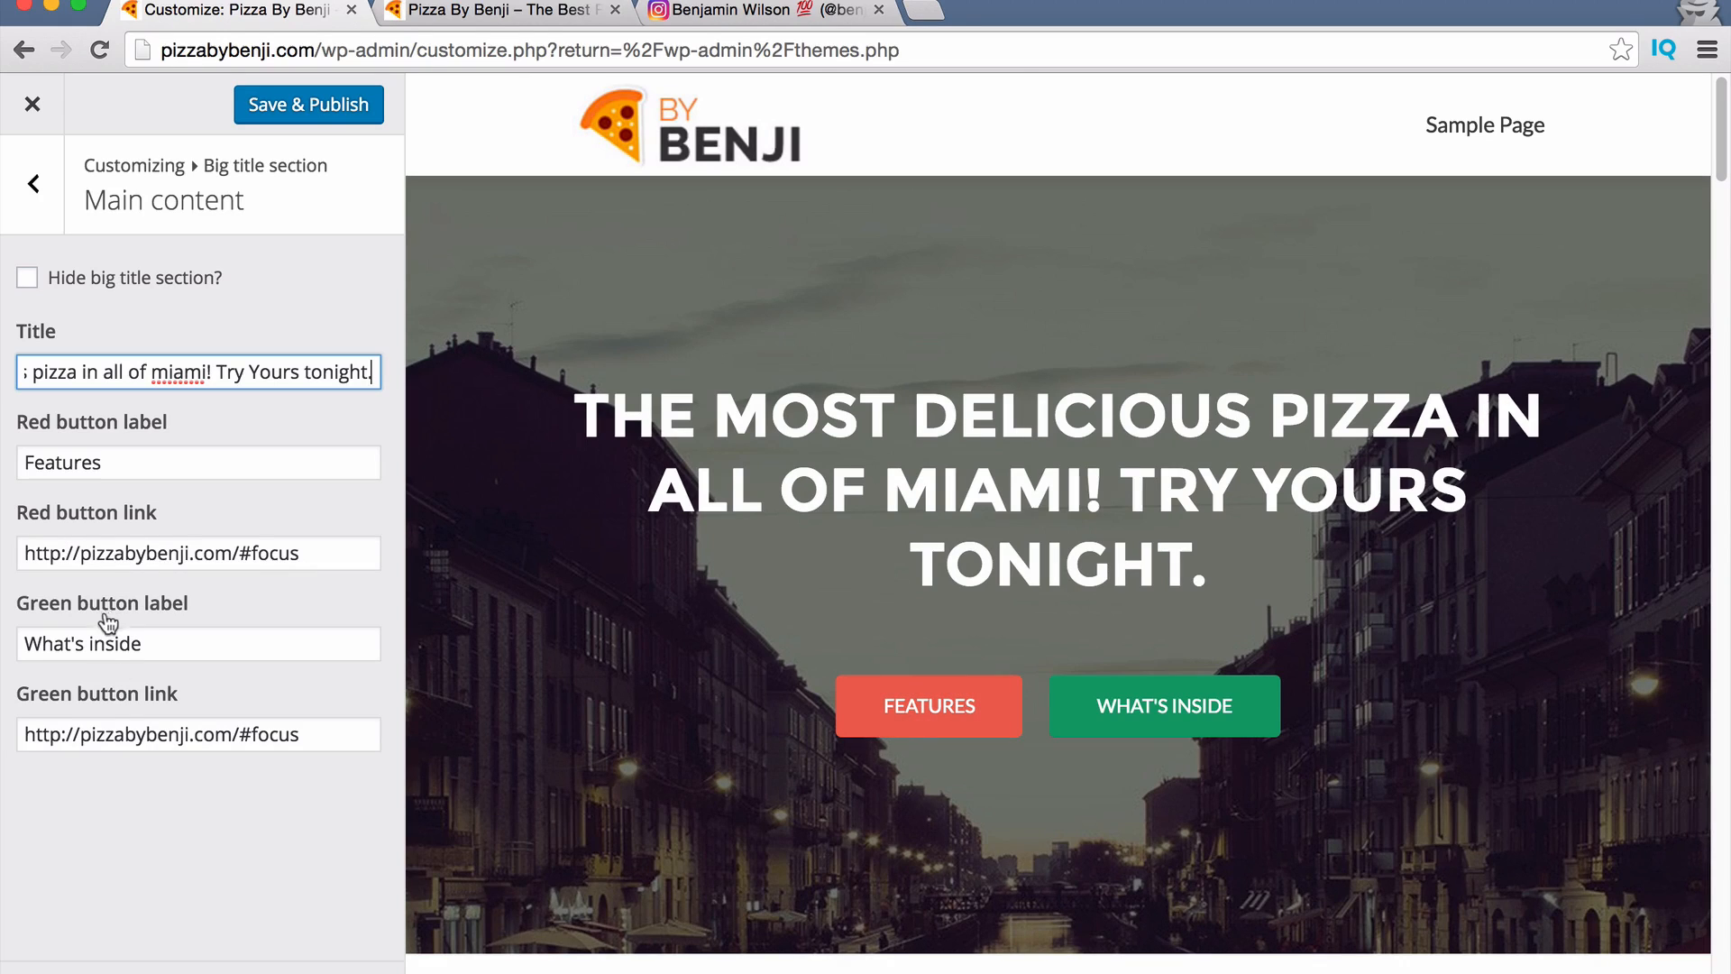
Relabel the red button 'Order Now' and set its link to #.
{"action": "double_click", "coordinate": [126, 467]}
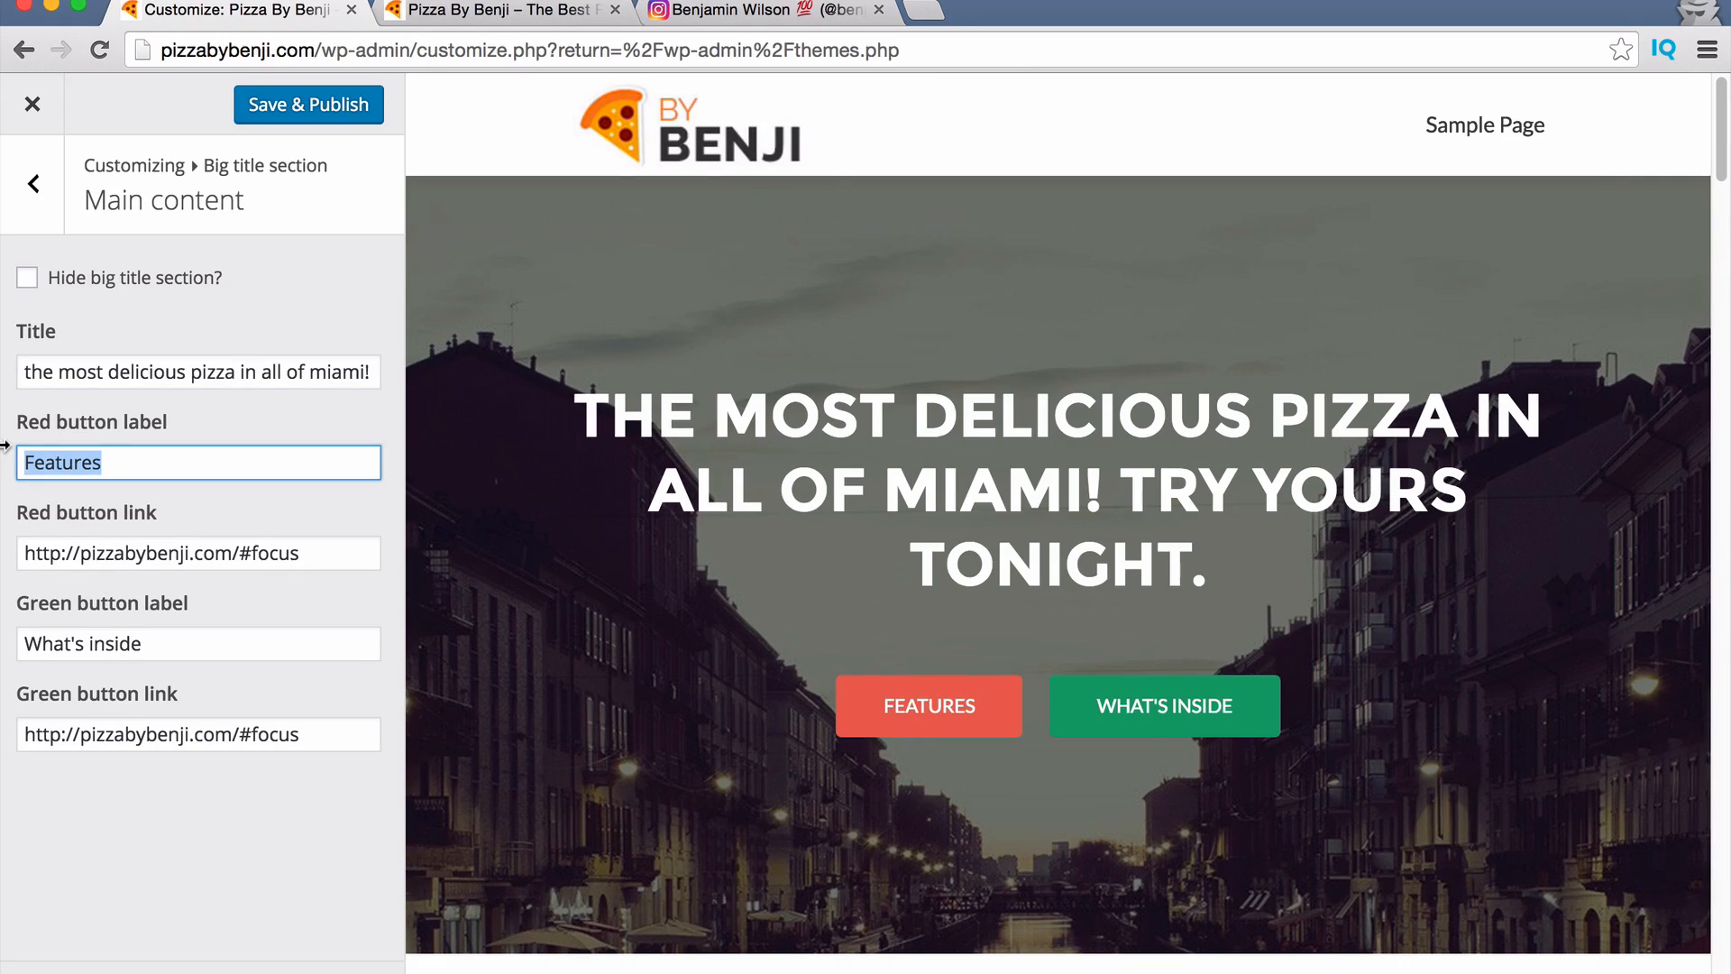
{"action": "type", "text": "Order Now"}
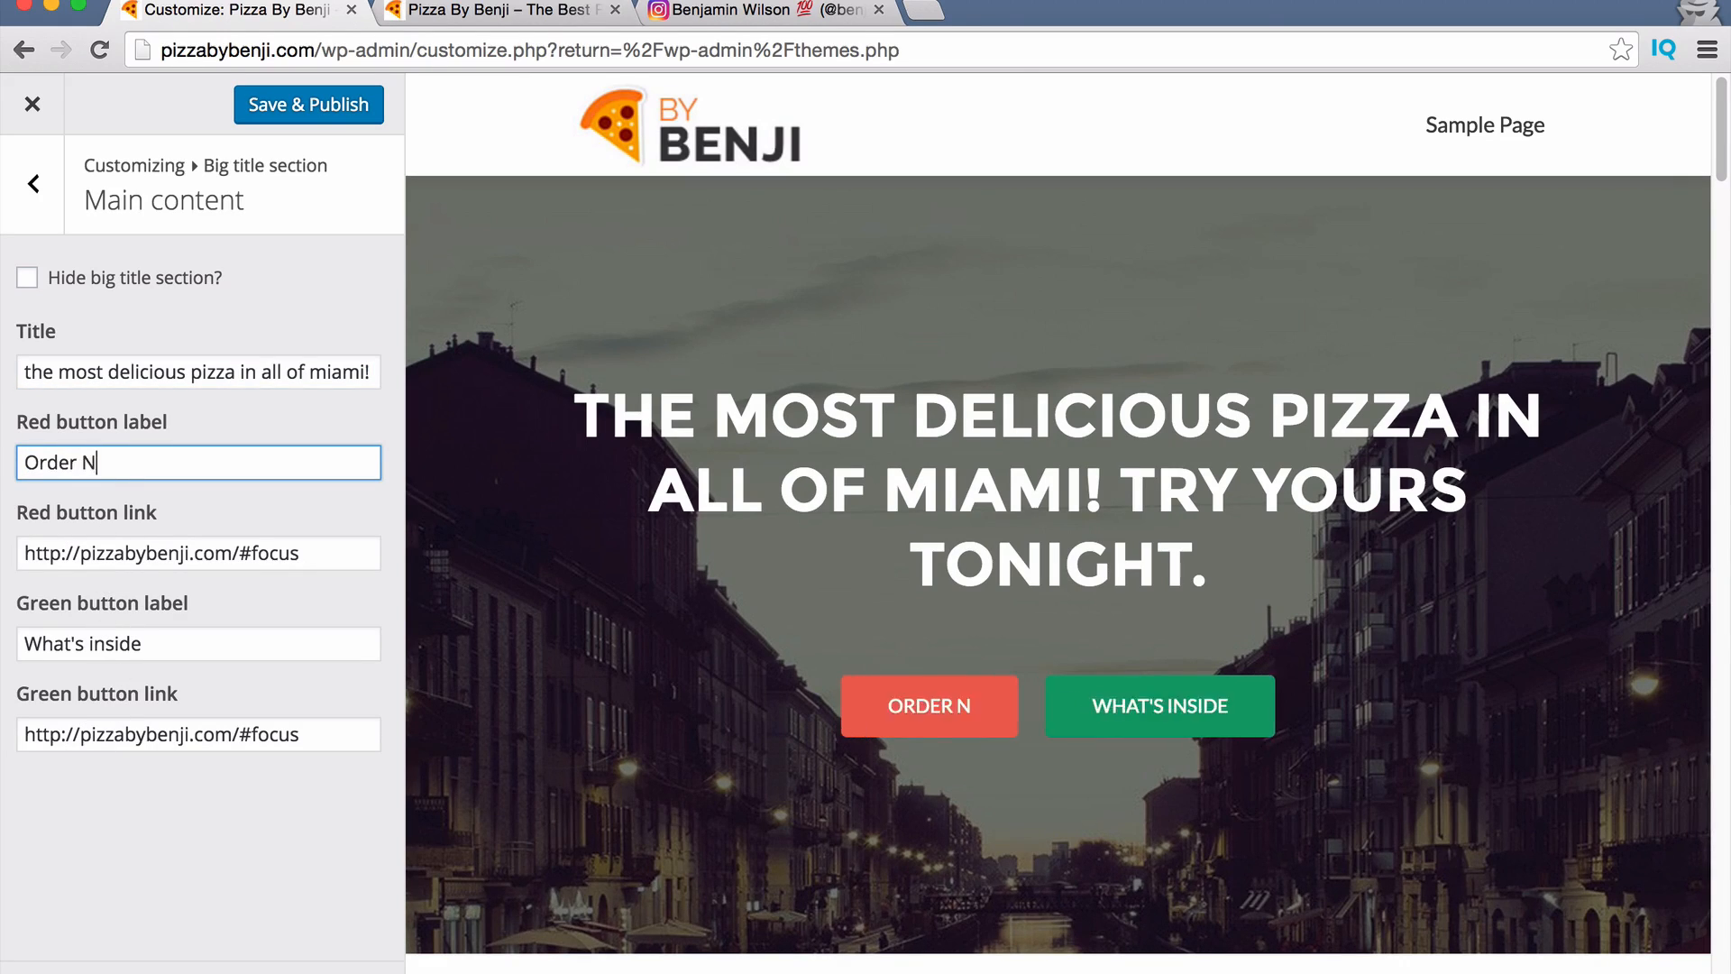
{"action": "triple_click", "coordinate": [86, 552]}
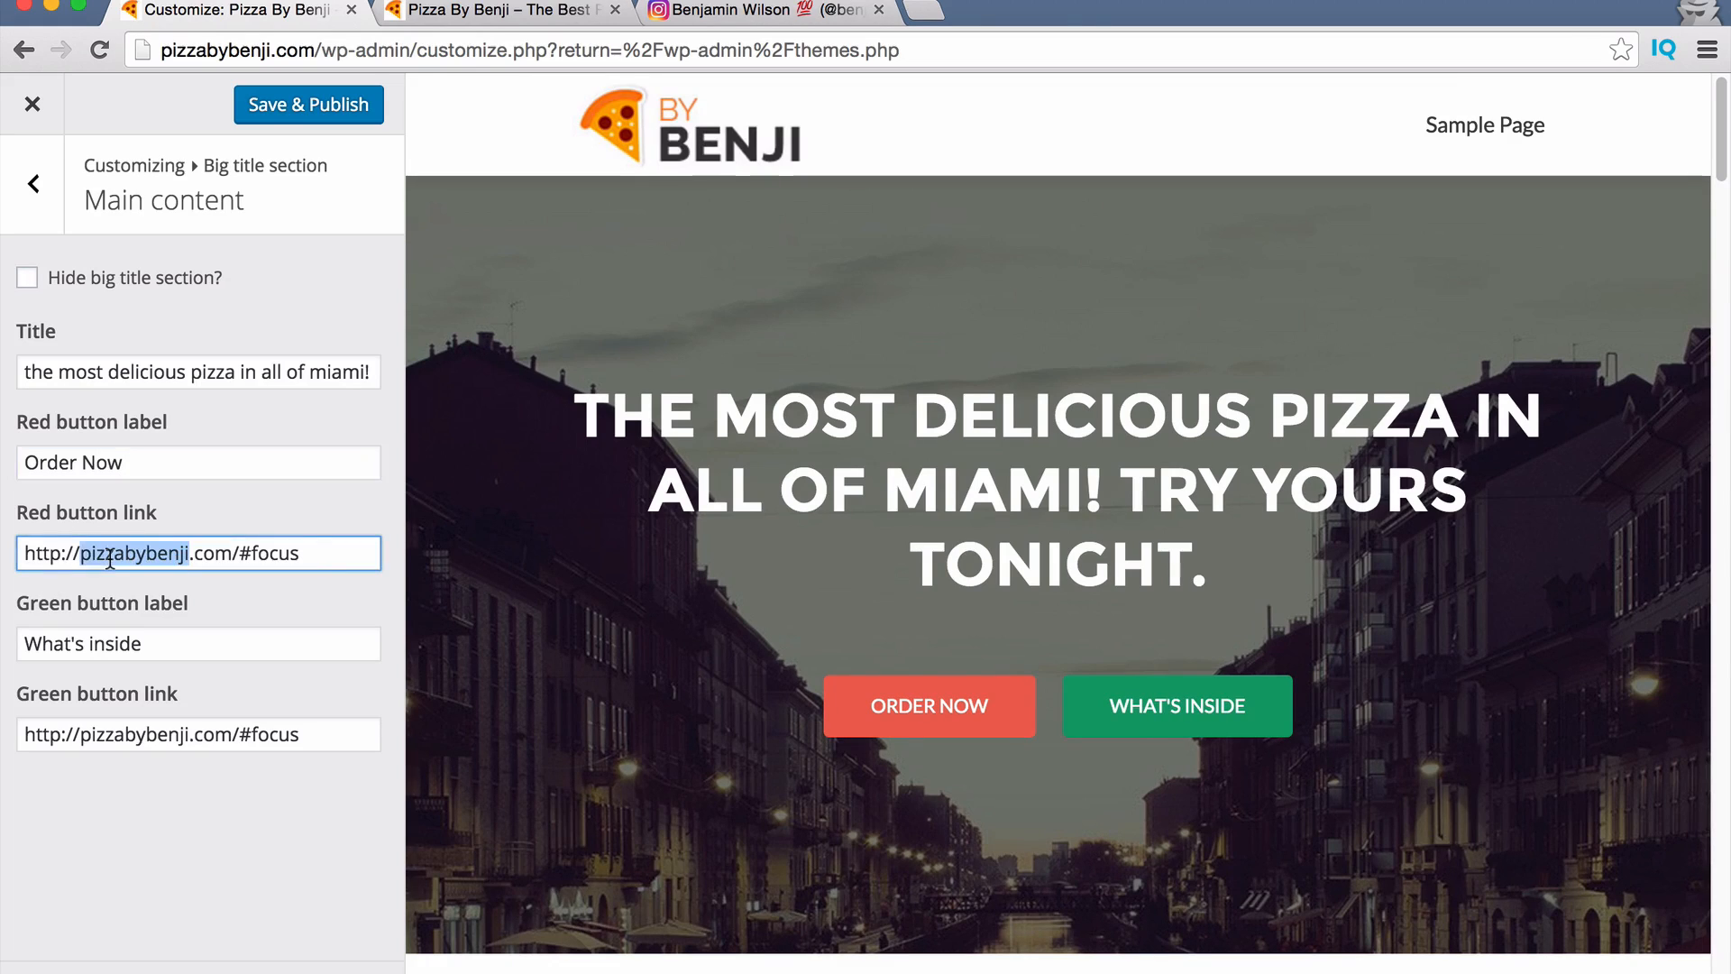
{"action": "left_click", "coordinate": [216, 552]}
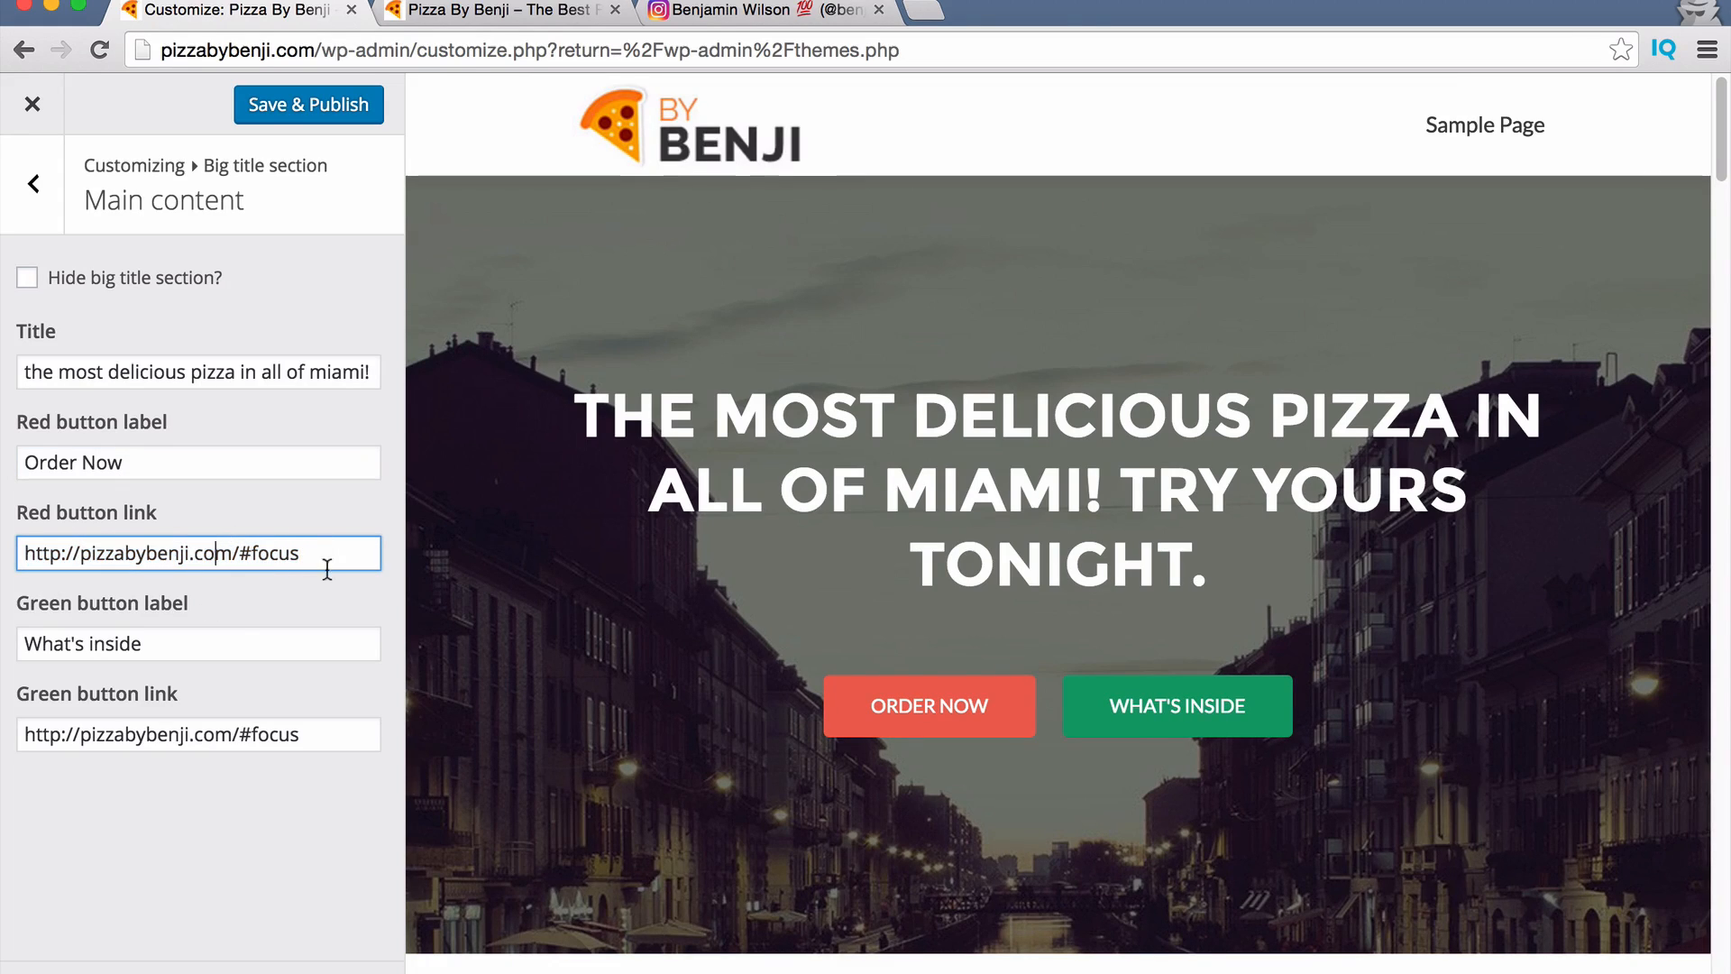
{"action": "left_click_drag", "start_coordinate": [318, 559], "coordinate": [5, 541]}
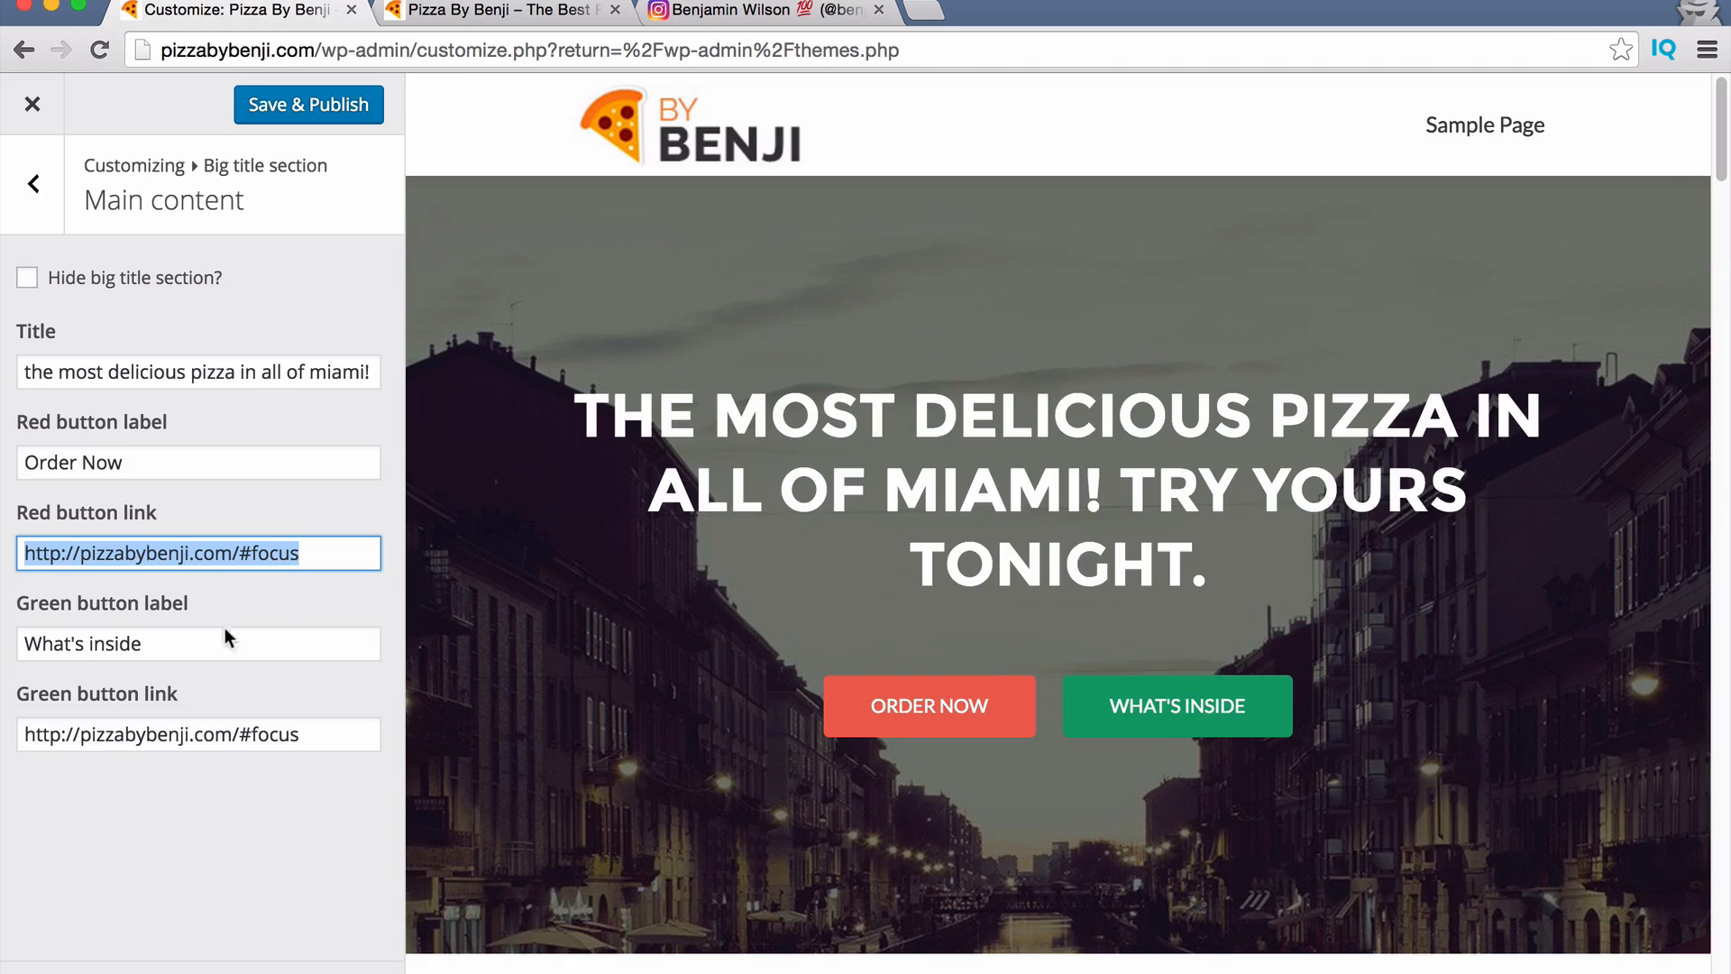
{"action": "left_click_drag", "start_coordinate": [351, 735], "coordinate": [11, 735]}
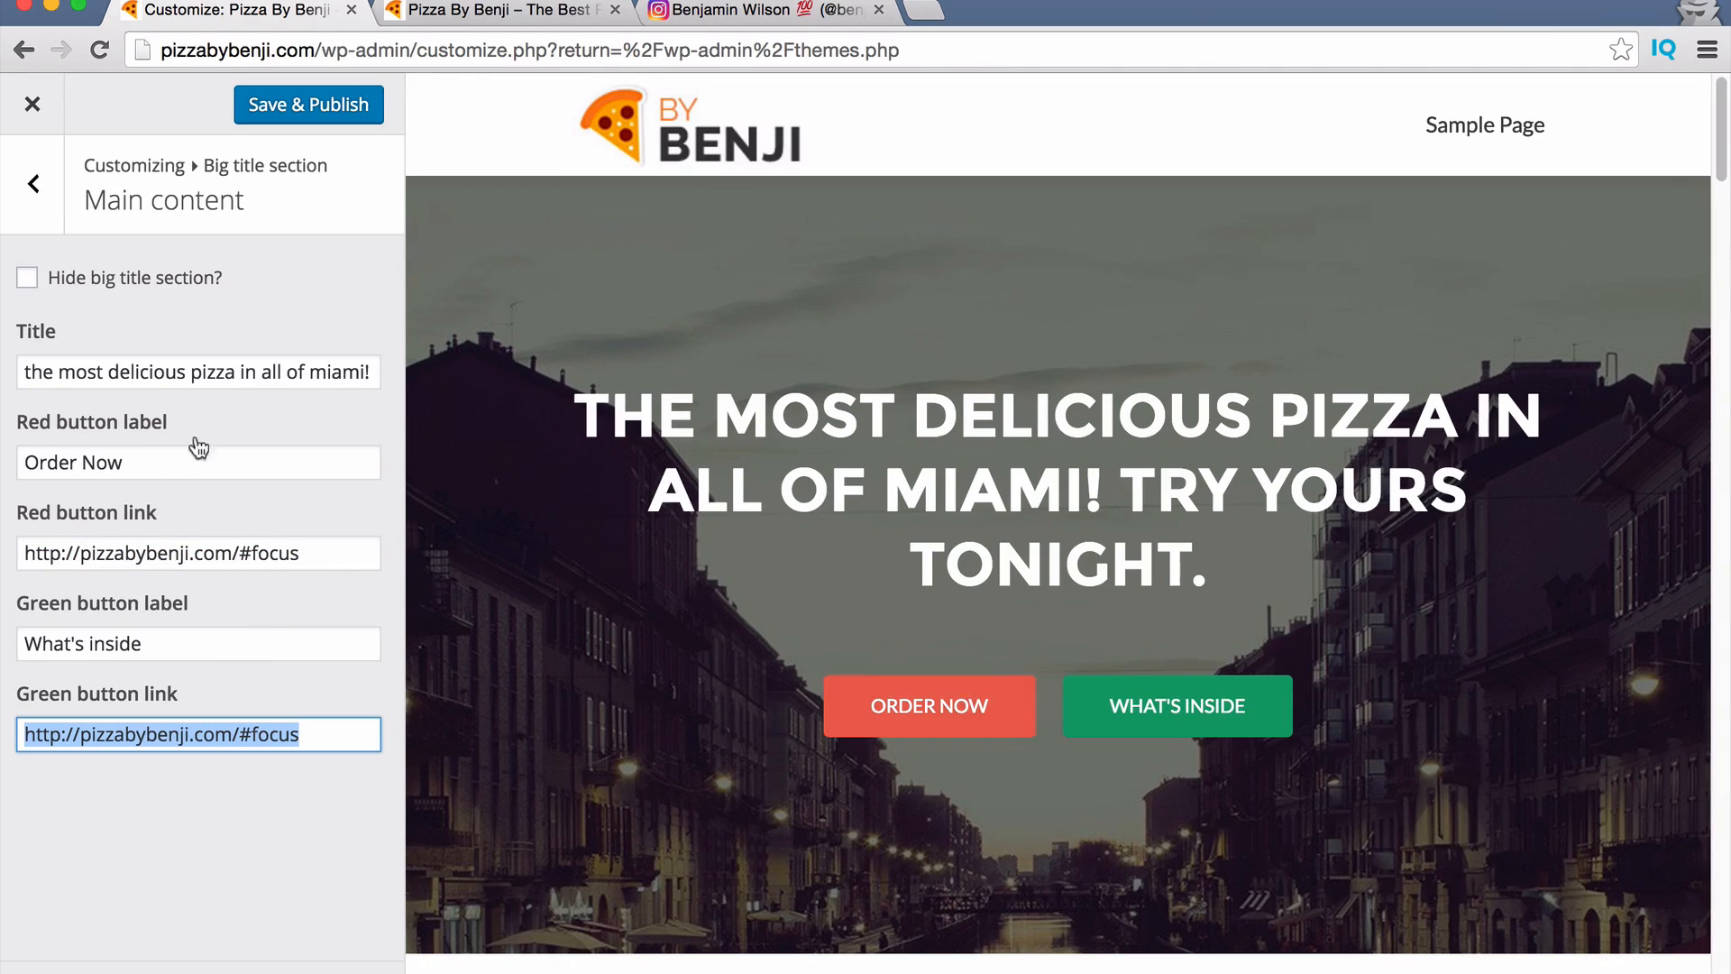
{"action": "left_click", "coordinate": [248, 550]}
{"action": "triple_click", "coordinate": [242, 555]}
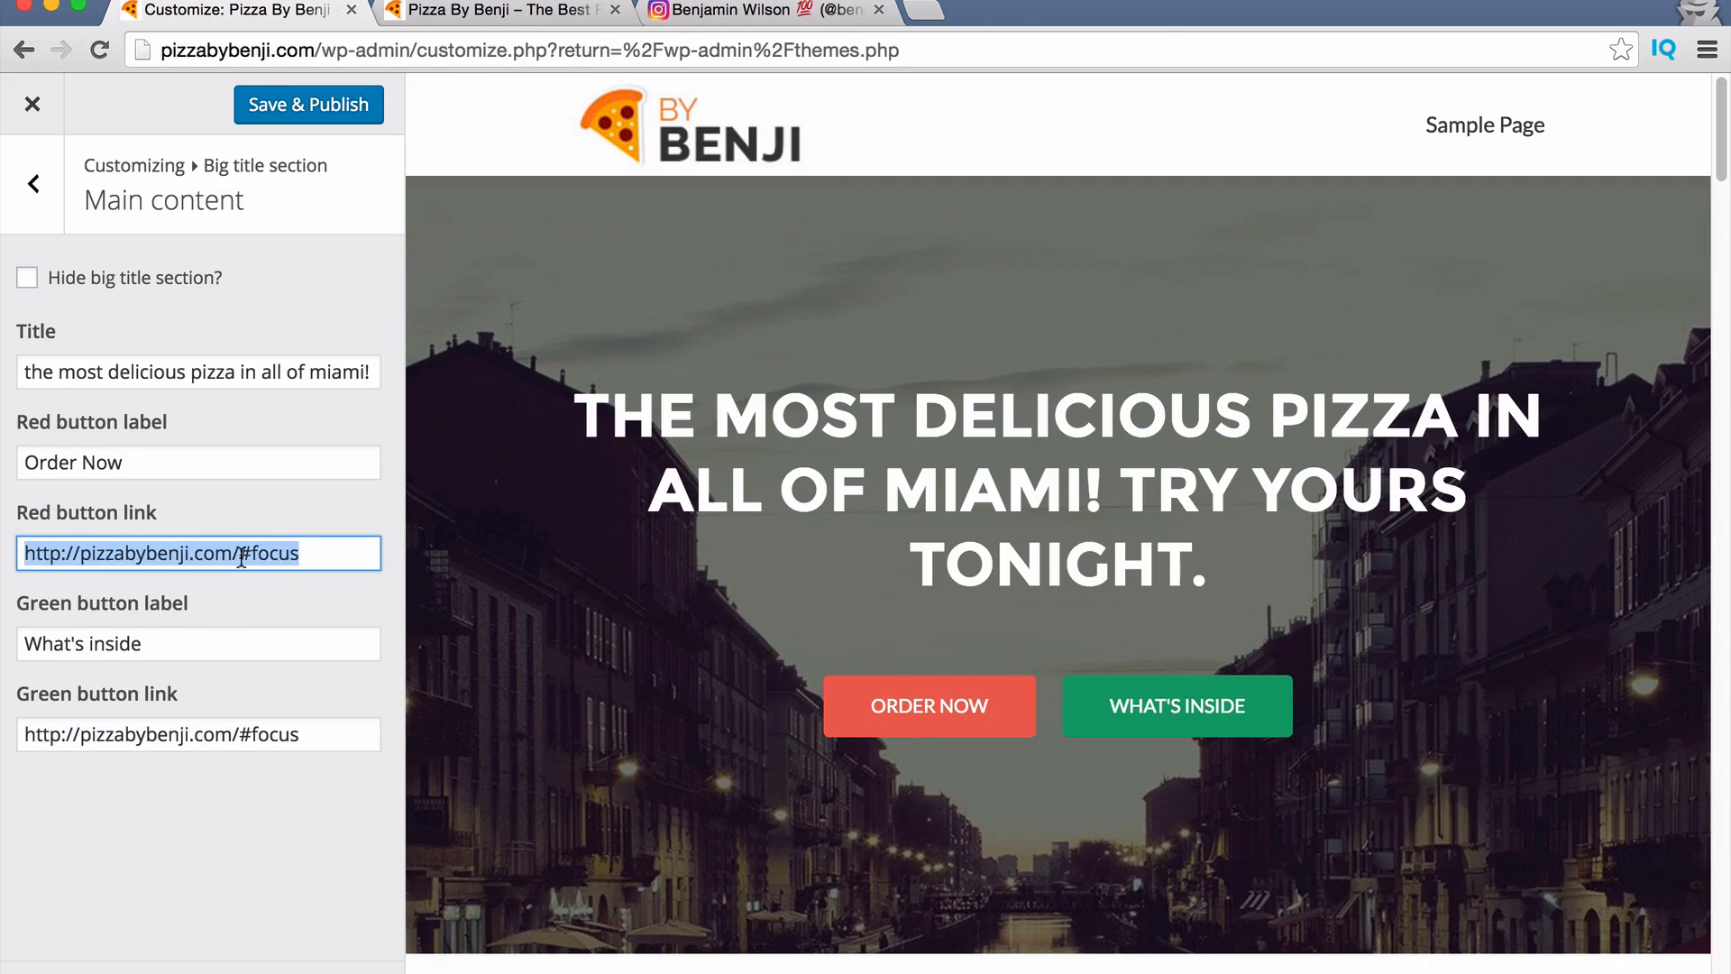
{"action": "type", "text": "#"}
Relabel the green button 'SEE MENU', point its link to #, and publish.
{"action": "double_click", "coordinate": [161, 647]}
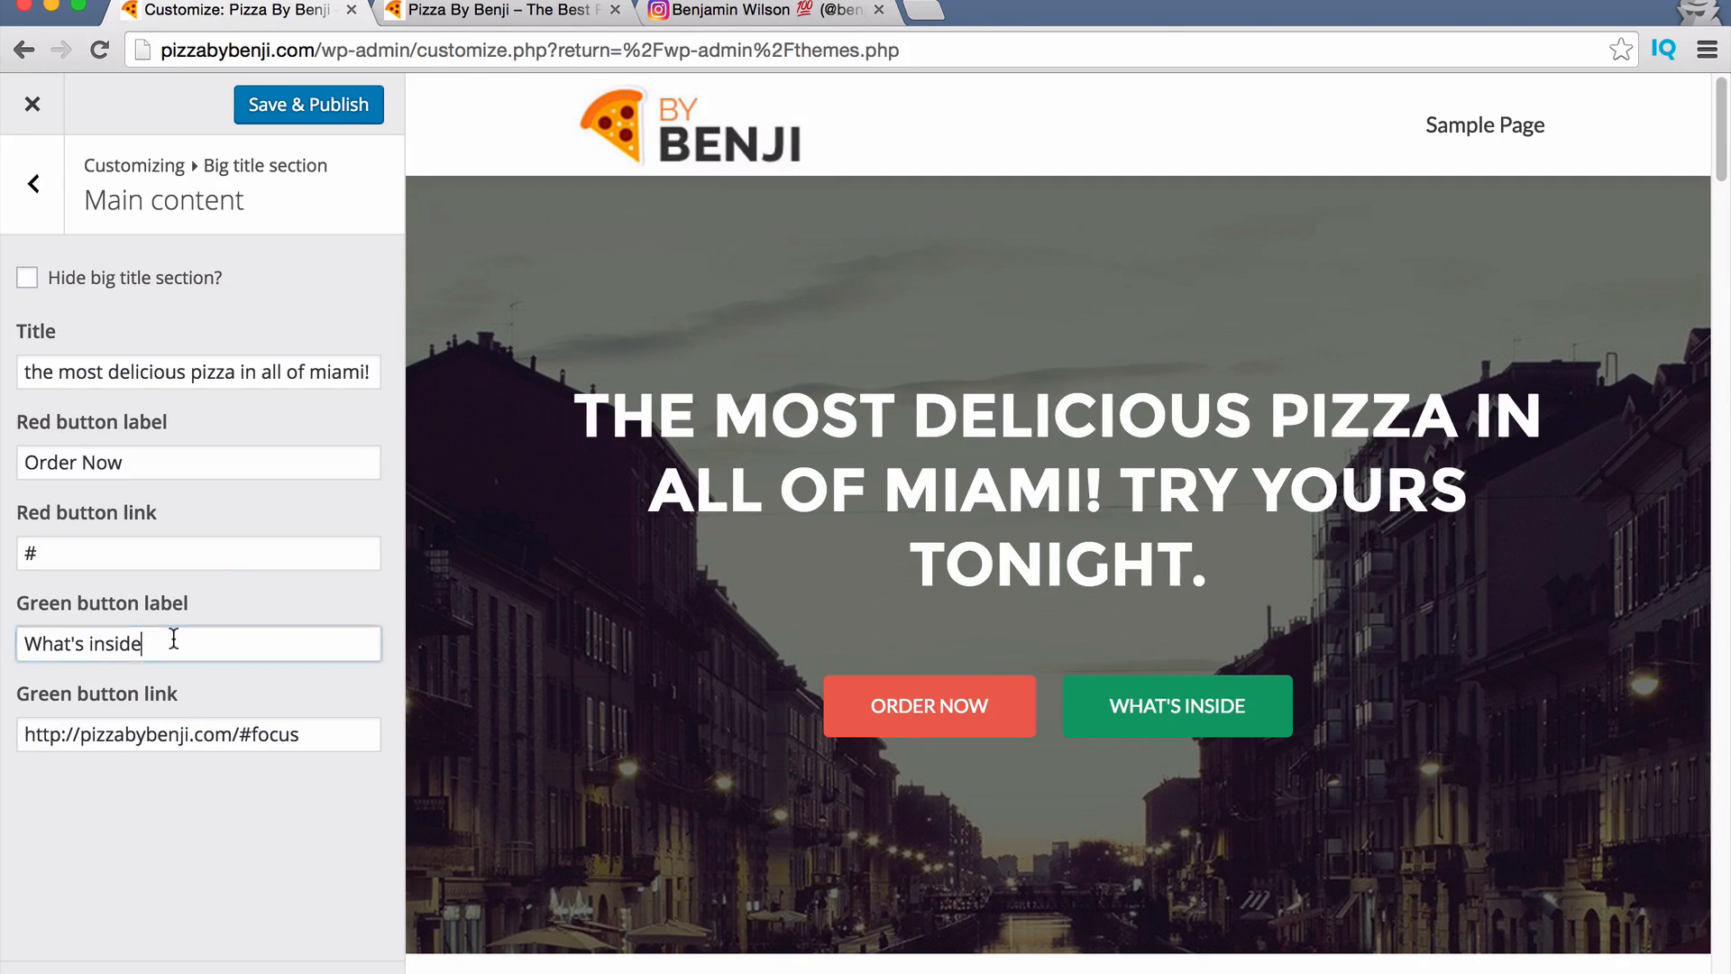
{"action": "triple_click", "coordinate": [185, 643]}
{"action": "type", "text": "SEE "}
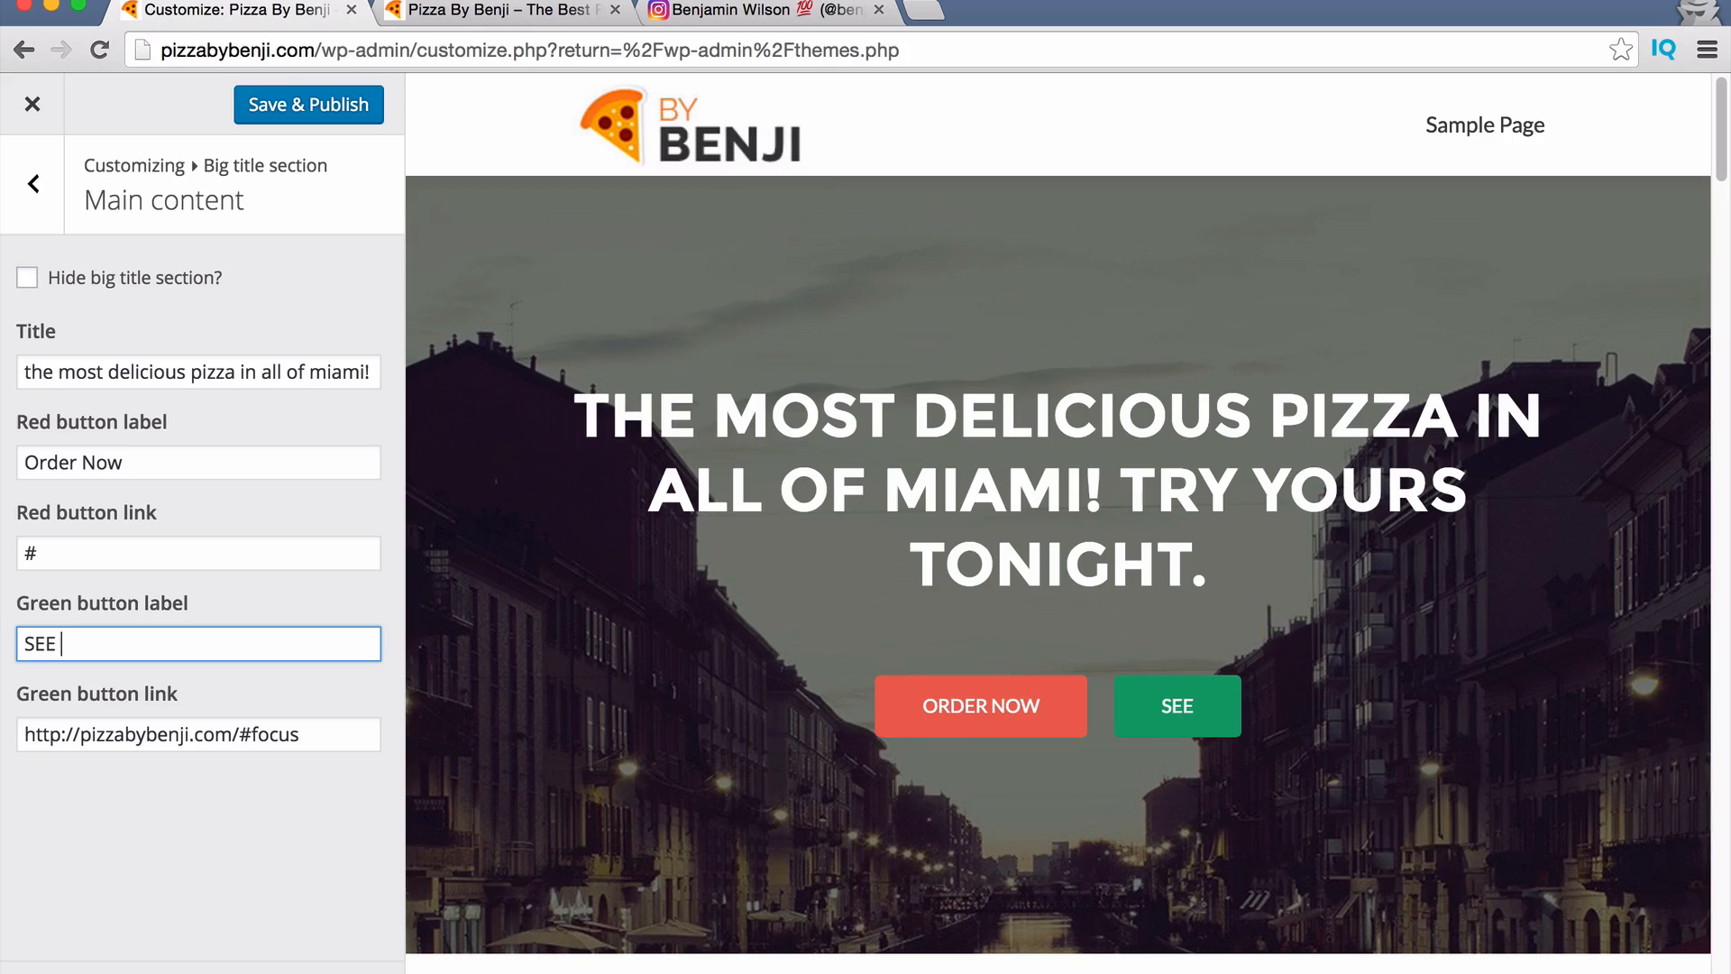
{"action": "type", "text": "MENU"}
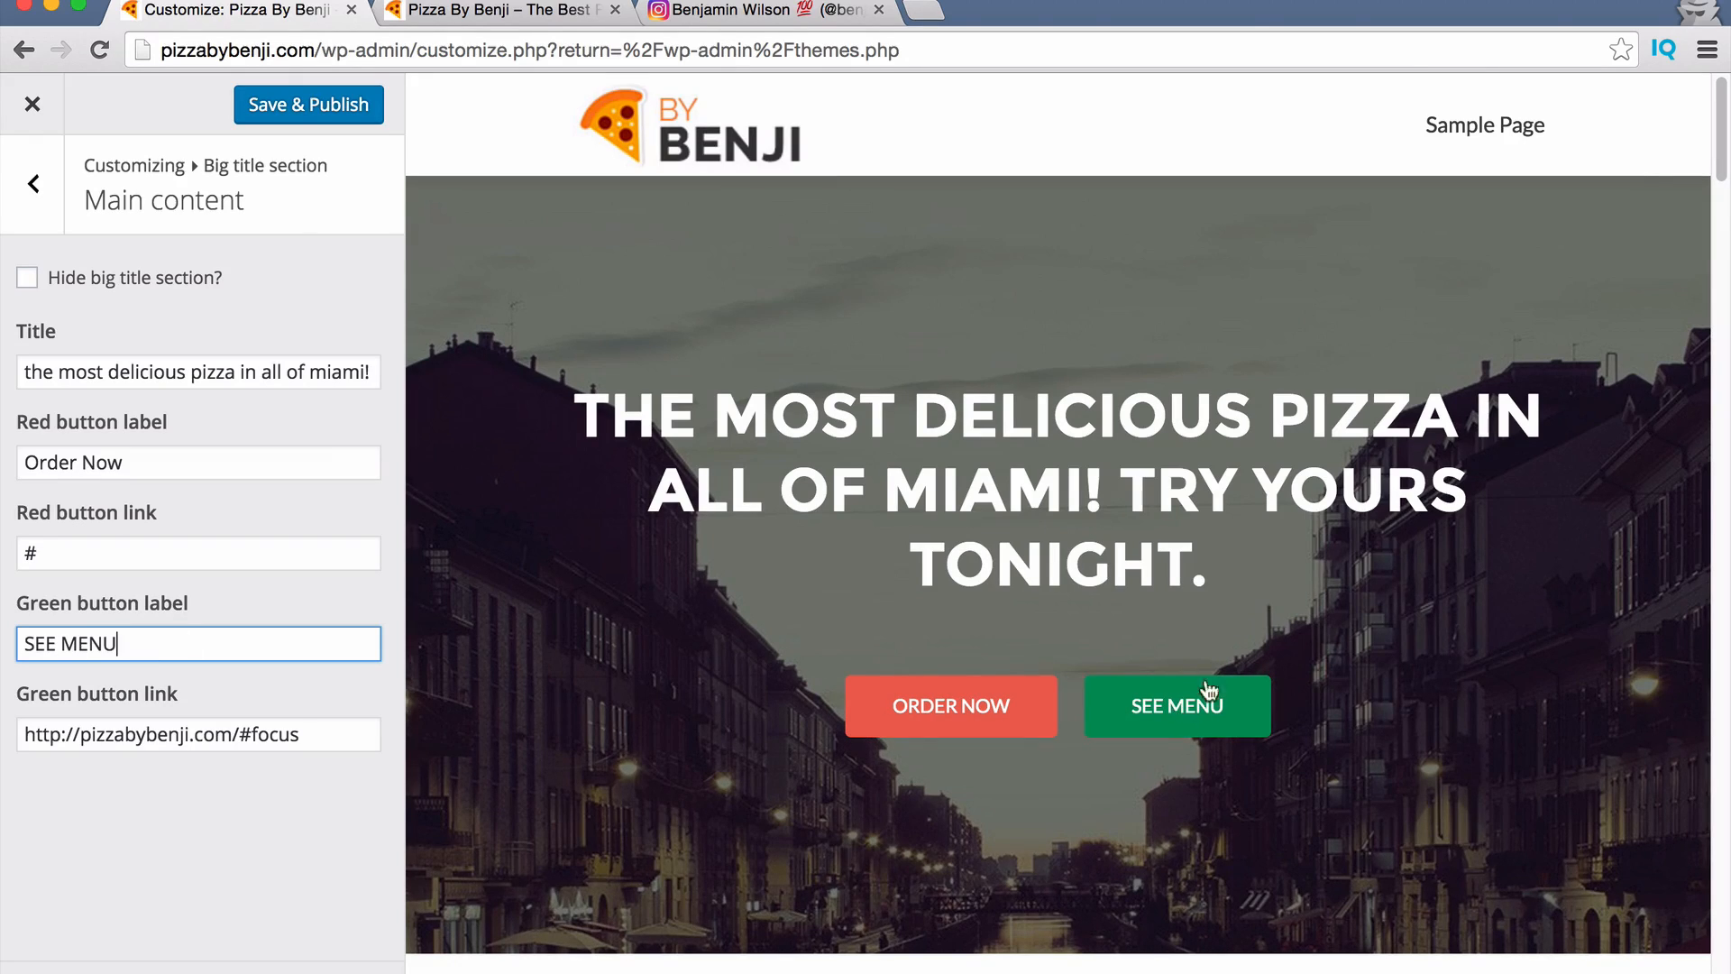
{"action": "left_click", "coordinate": [41, 734]}
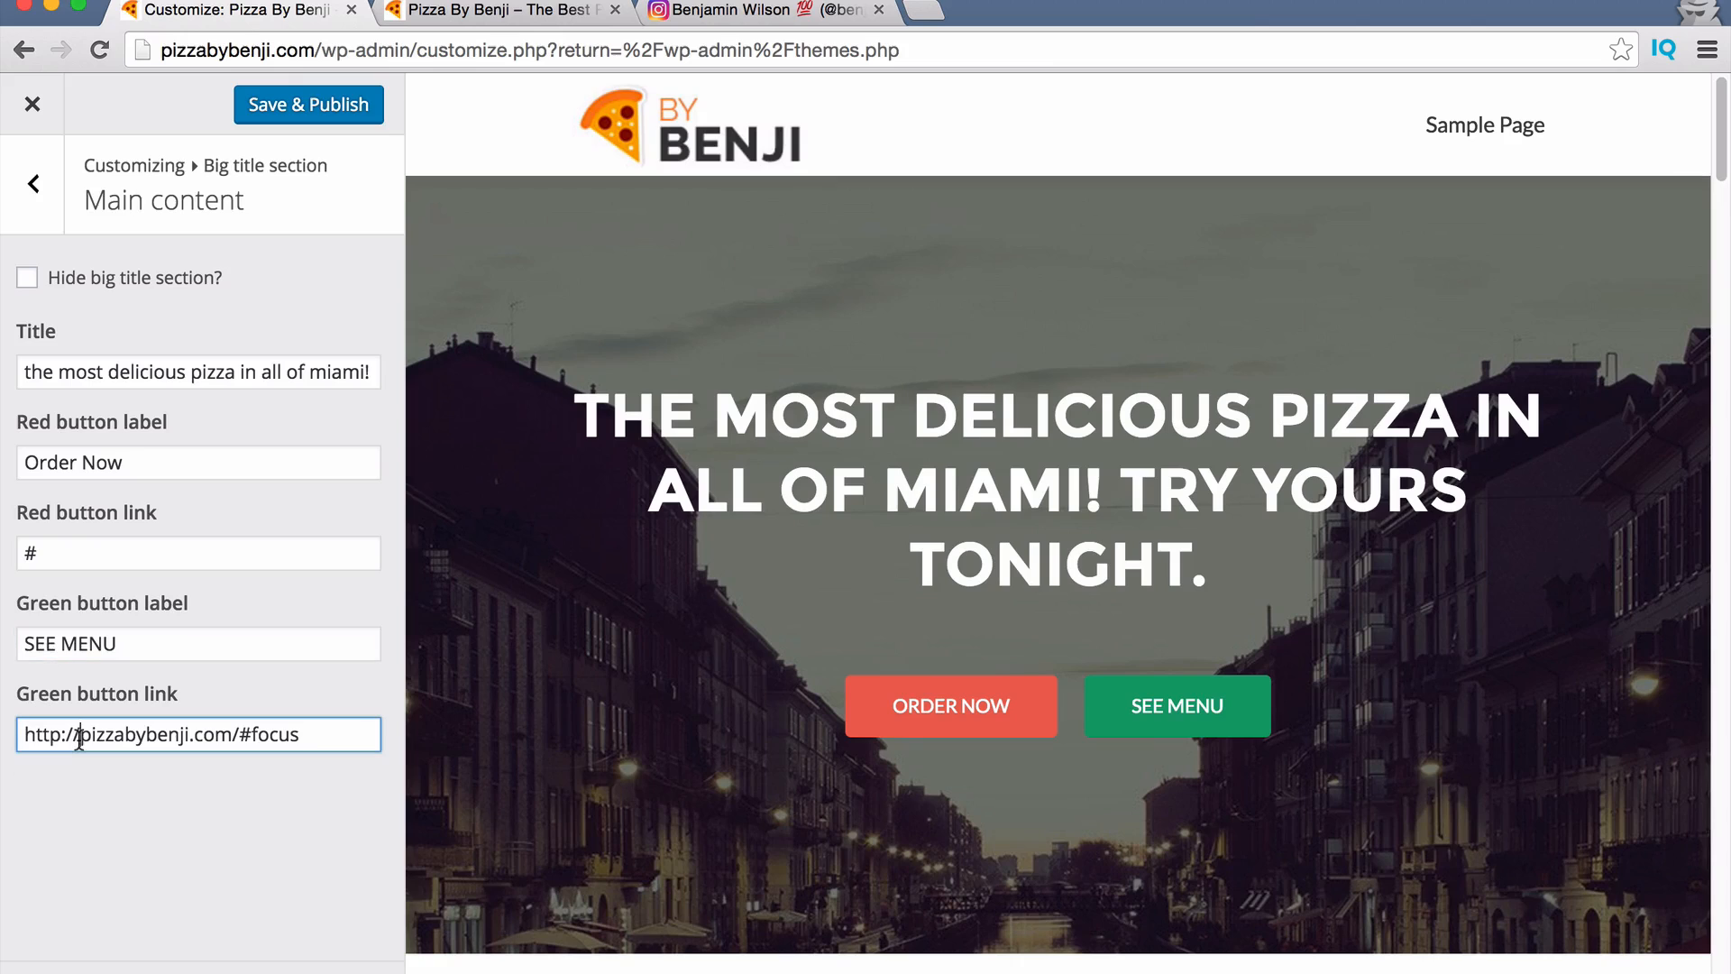
{"action": "key", "text": "super+a"}
{"action": "type", "text": "@"}
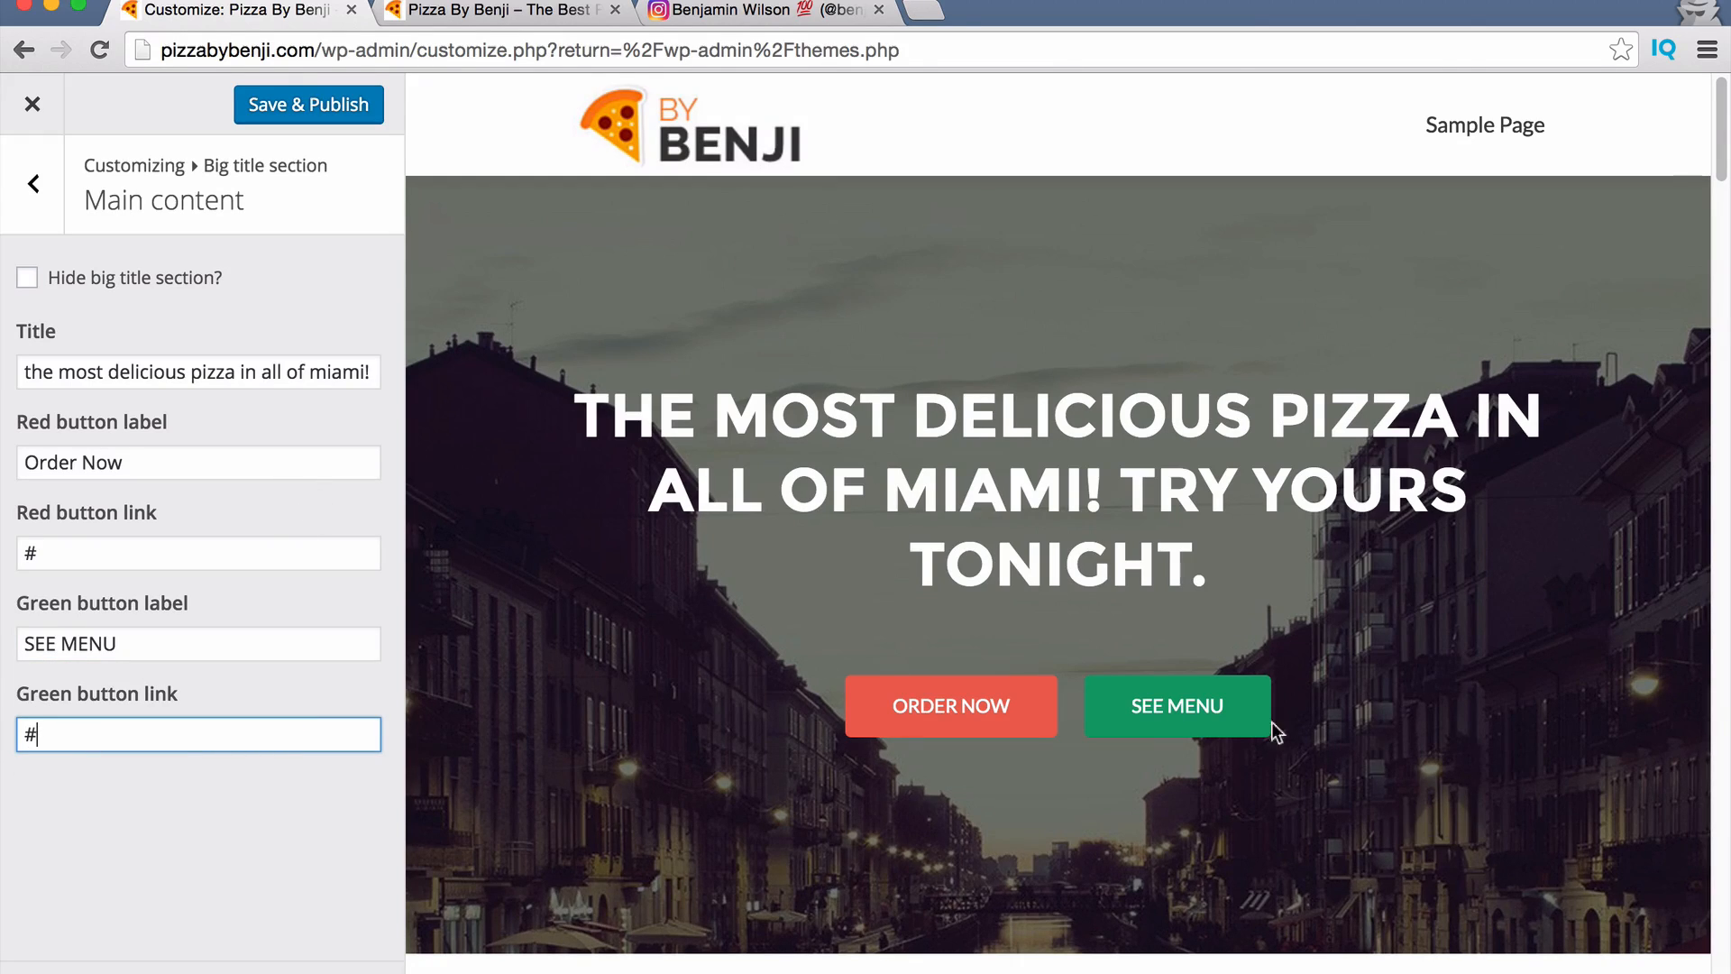
{"action": "left_click", "coordinate": [341, 120]}
{"action": "left_click", "coordinate": [32, 185]}
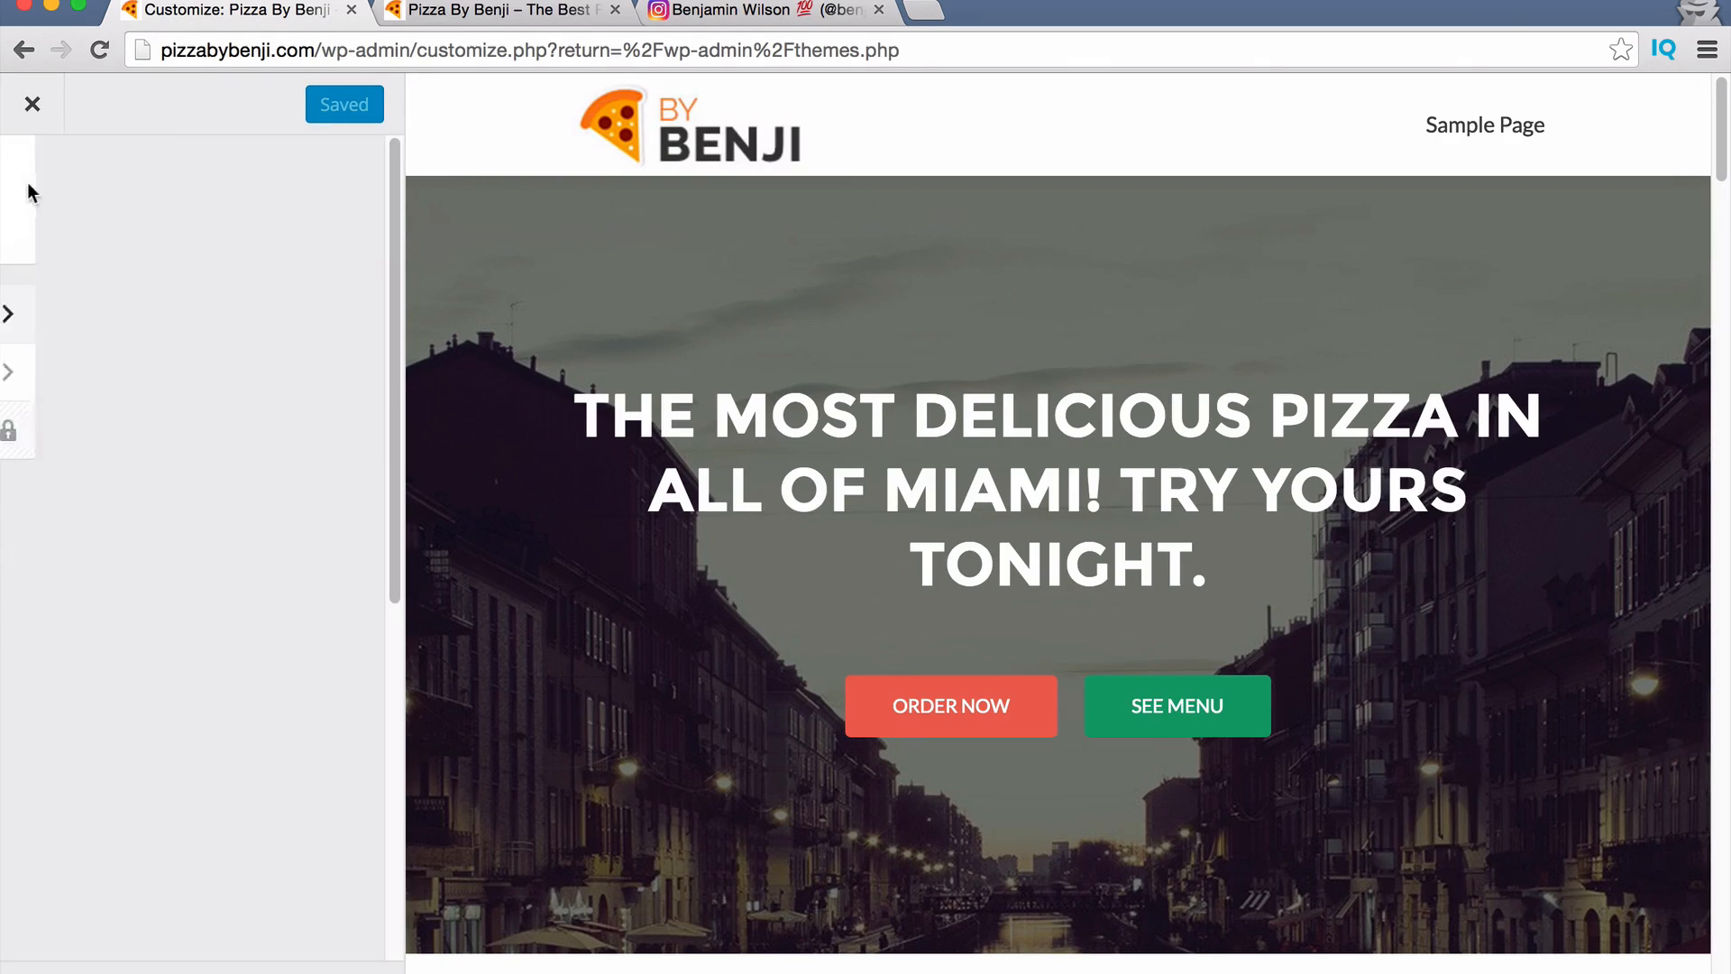
Back at the main section list, scroll the preview through the hero, Features, About, Team and Testimonials.
{"action": "left_click", "coordinate": [31, 206]}
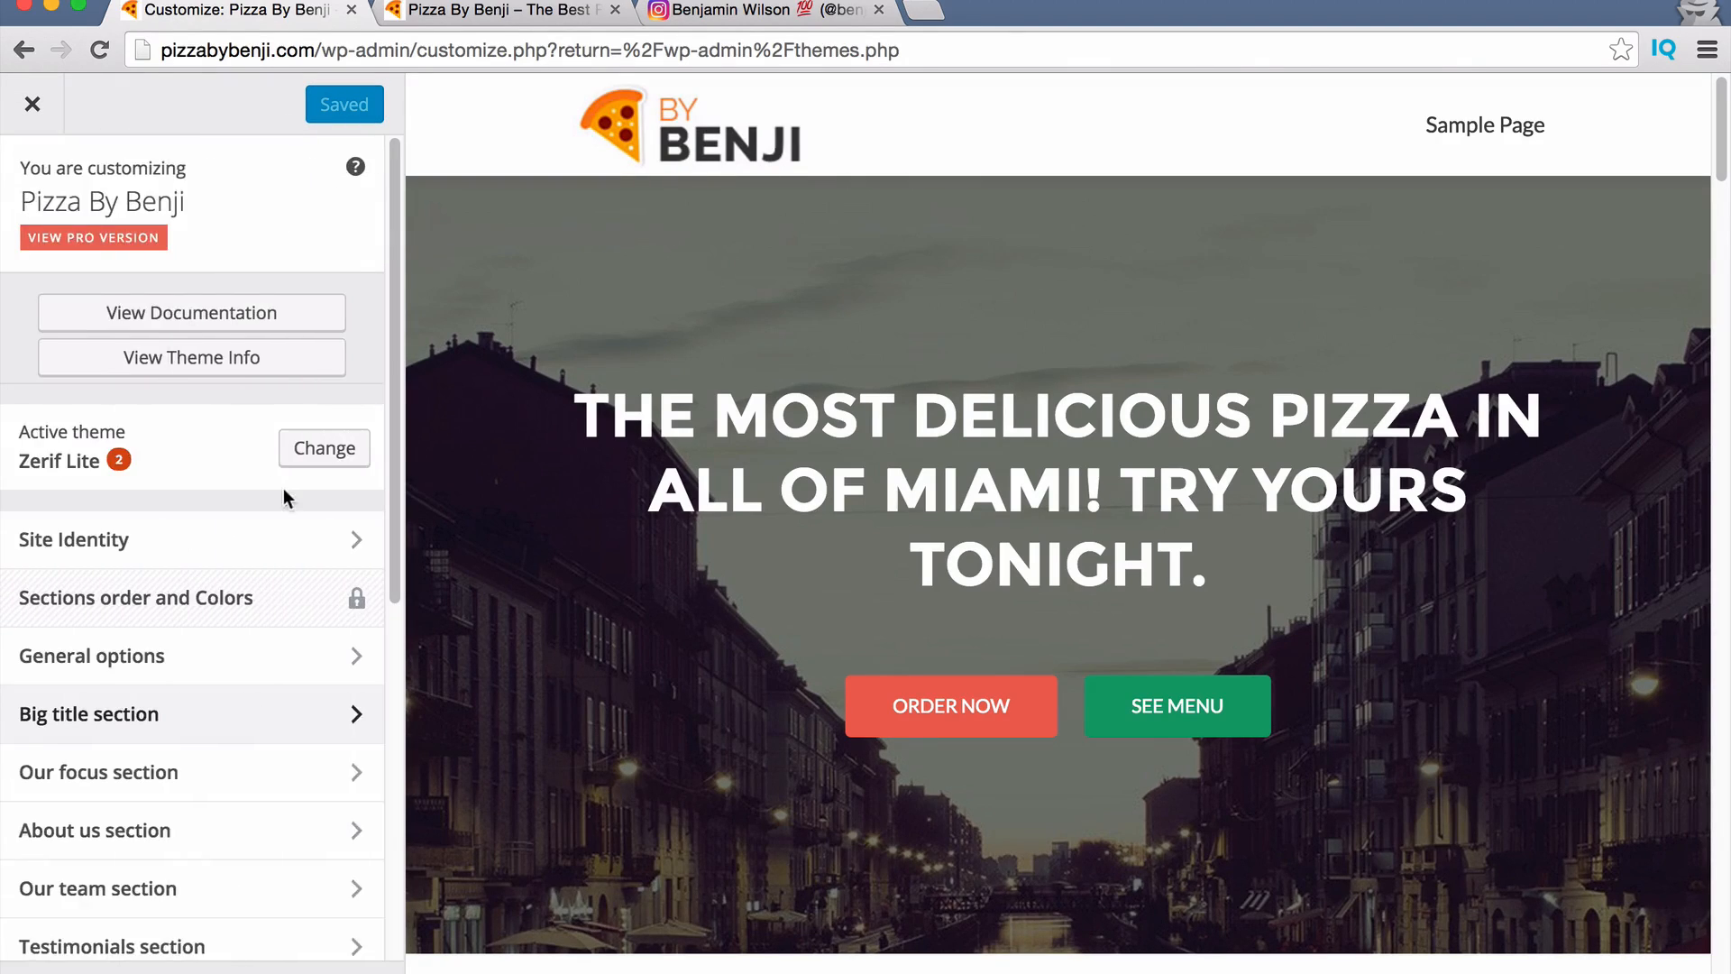
{"action": "scroll", "coordinate": [284, 498], "scroll_direction": "down", "scroll_amount": 5}
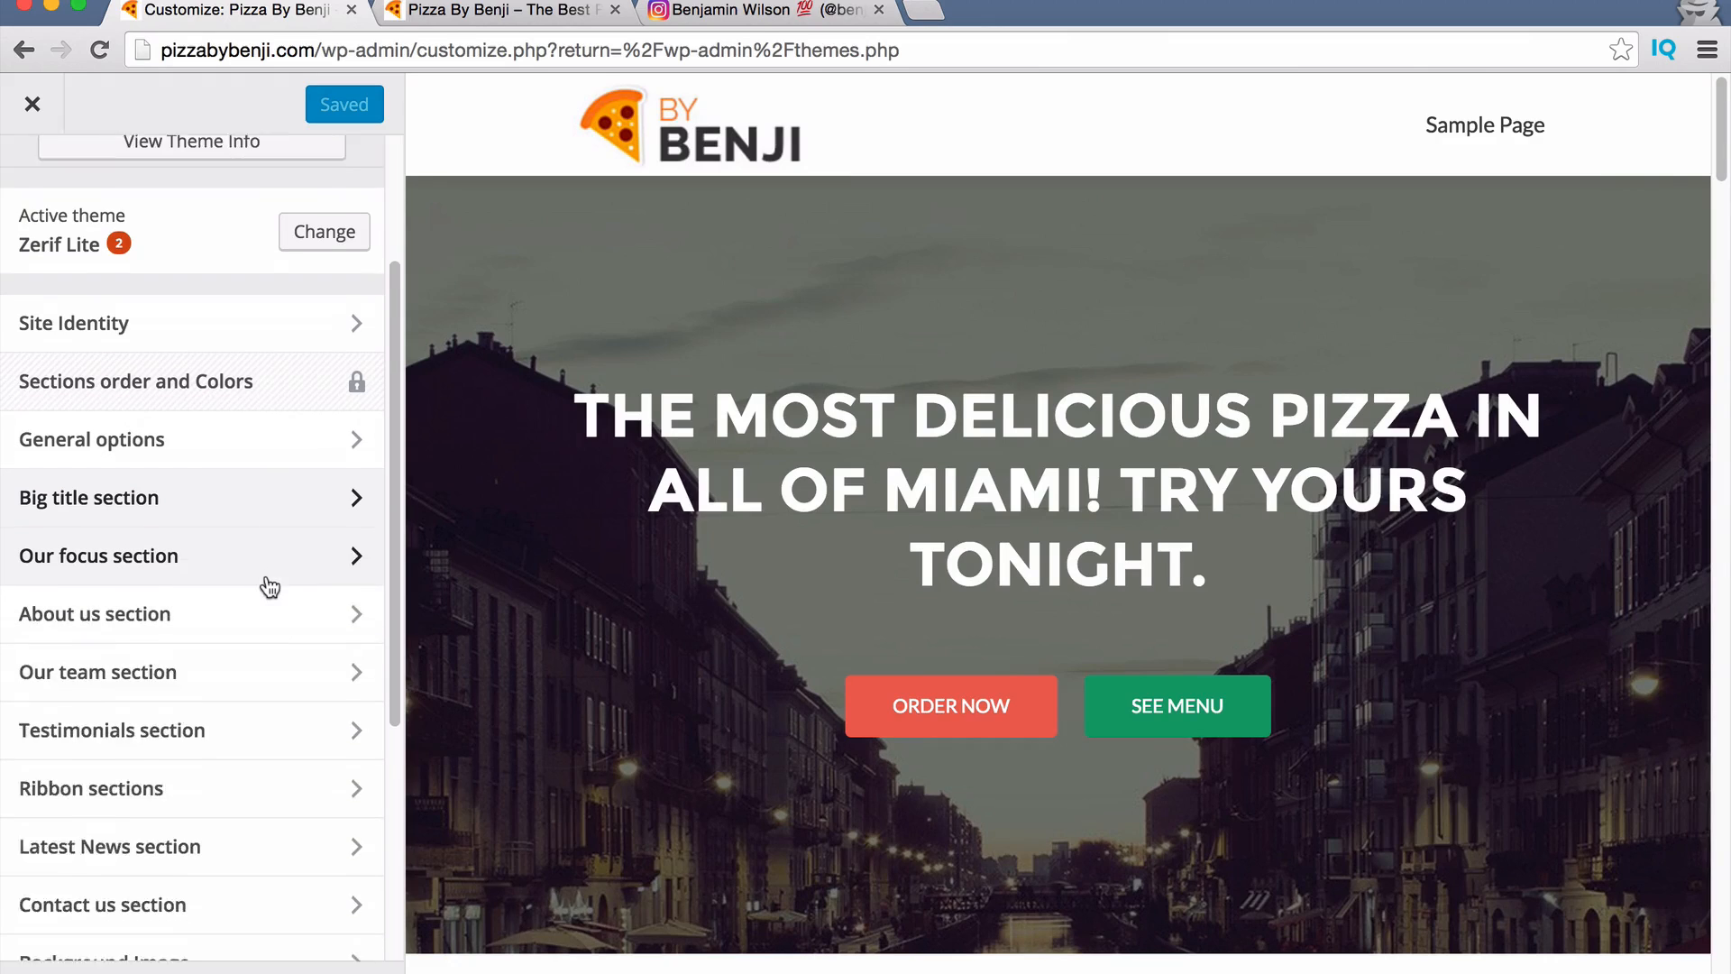
{"action": "scroll", "coordinate": [270, 587], "scroll_direction": "down", "scroll_amount": 1}
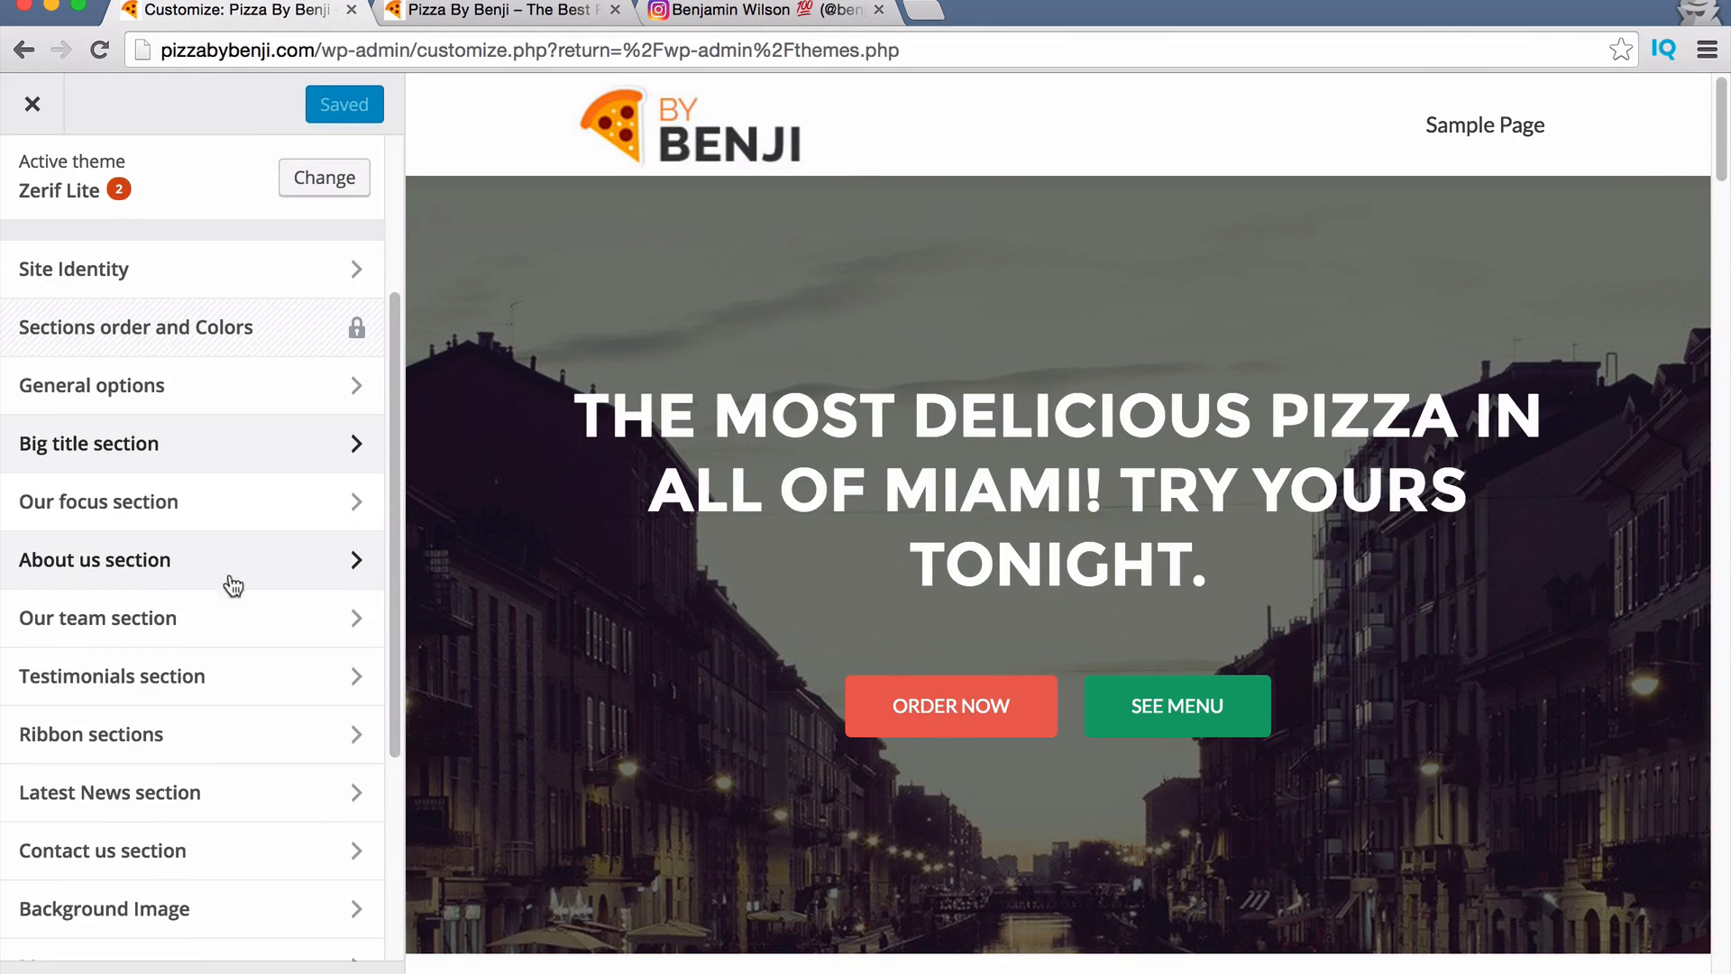
{"action": "scroll", "coordinate": [696, 642], "scroll_direction": "down", "scroll_amount": 10}
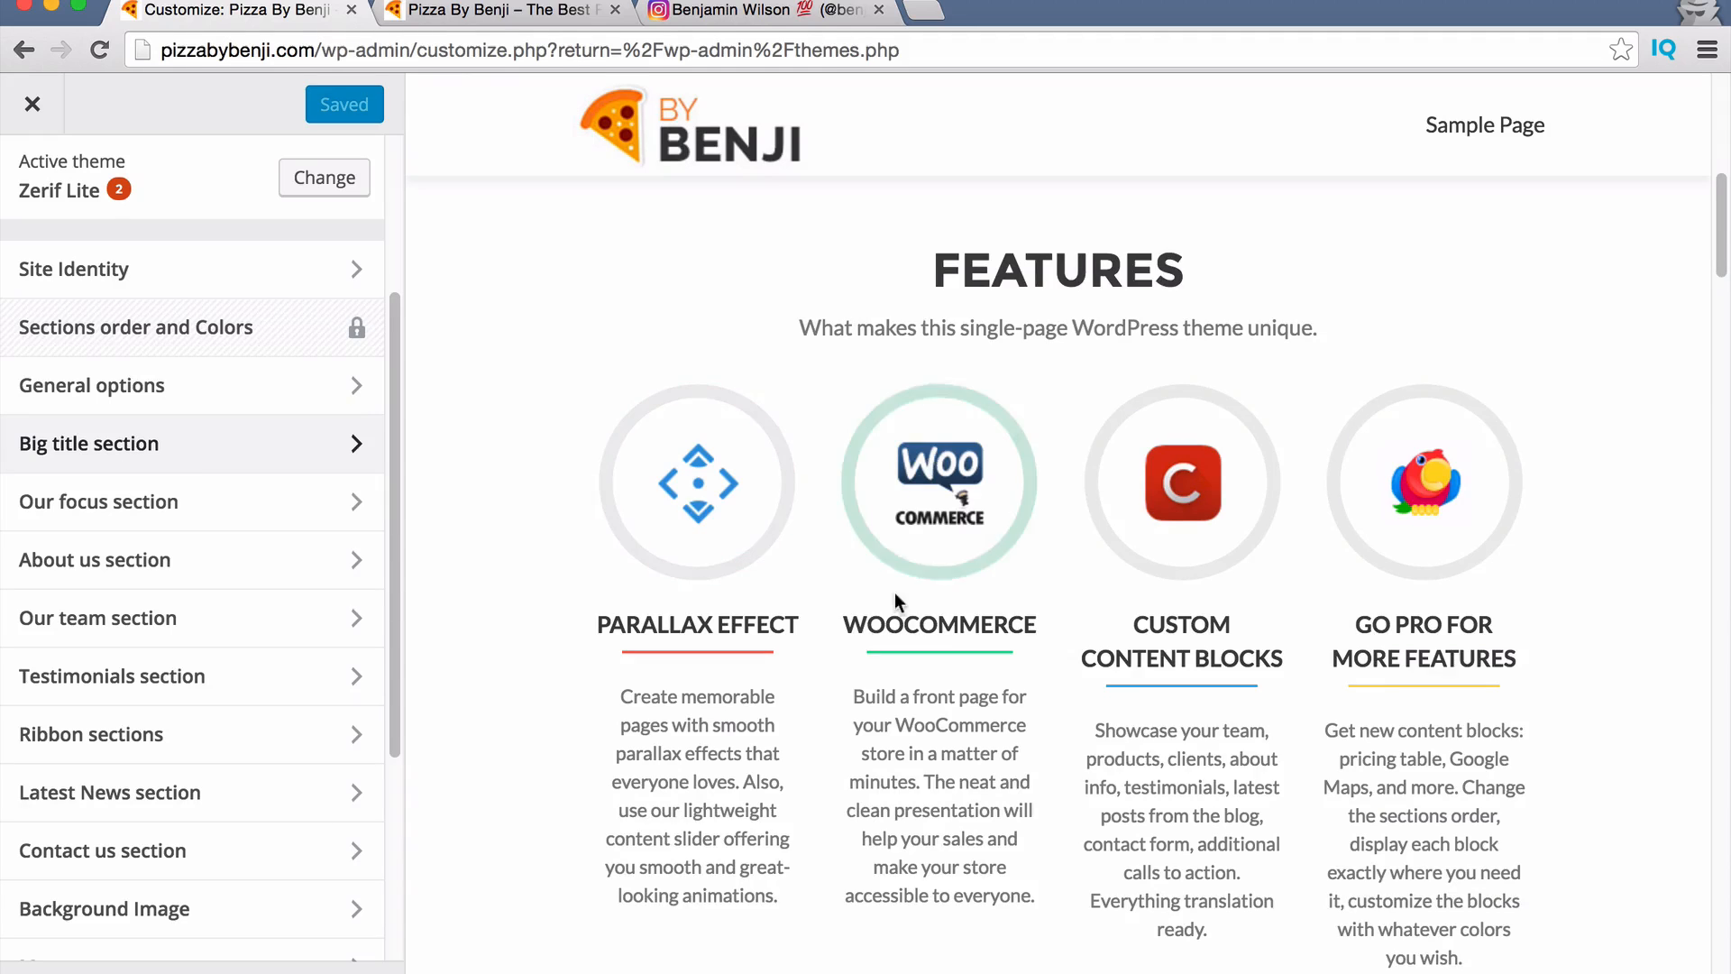
{"action": "scroll", "coordinate": [895, 593], "scroll_direction": "down", "scroll_amount": 8}
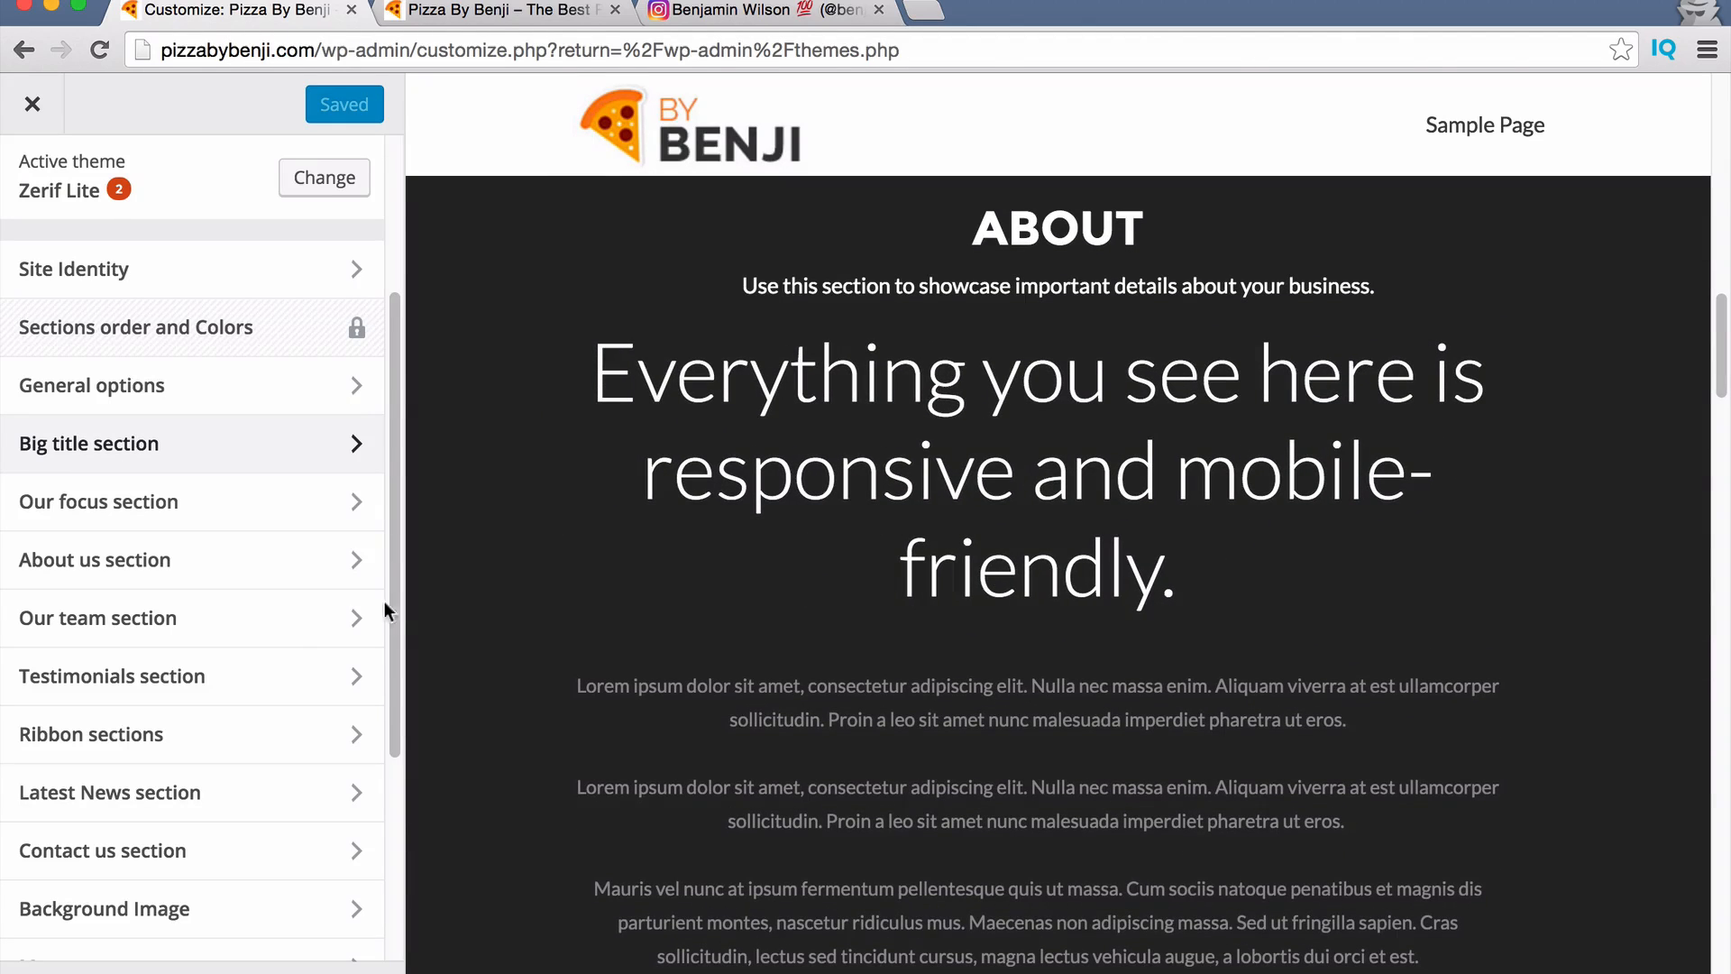
{"action": "scroll", "coordinate": [1028, 640], "scroll_direction": "down", "scroll_amount": 12}
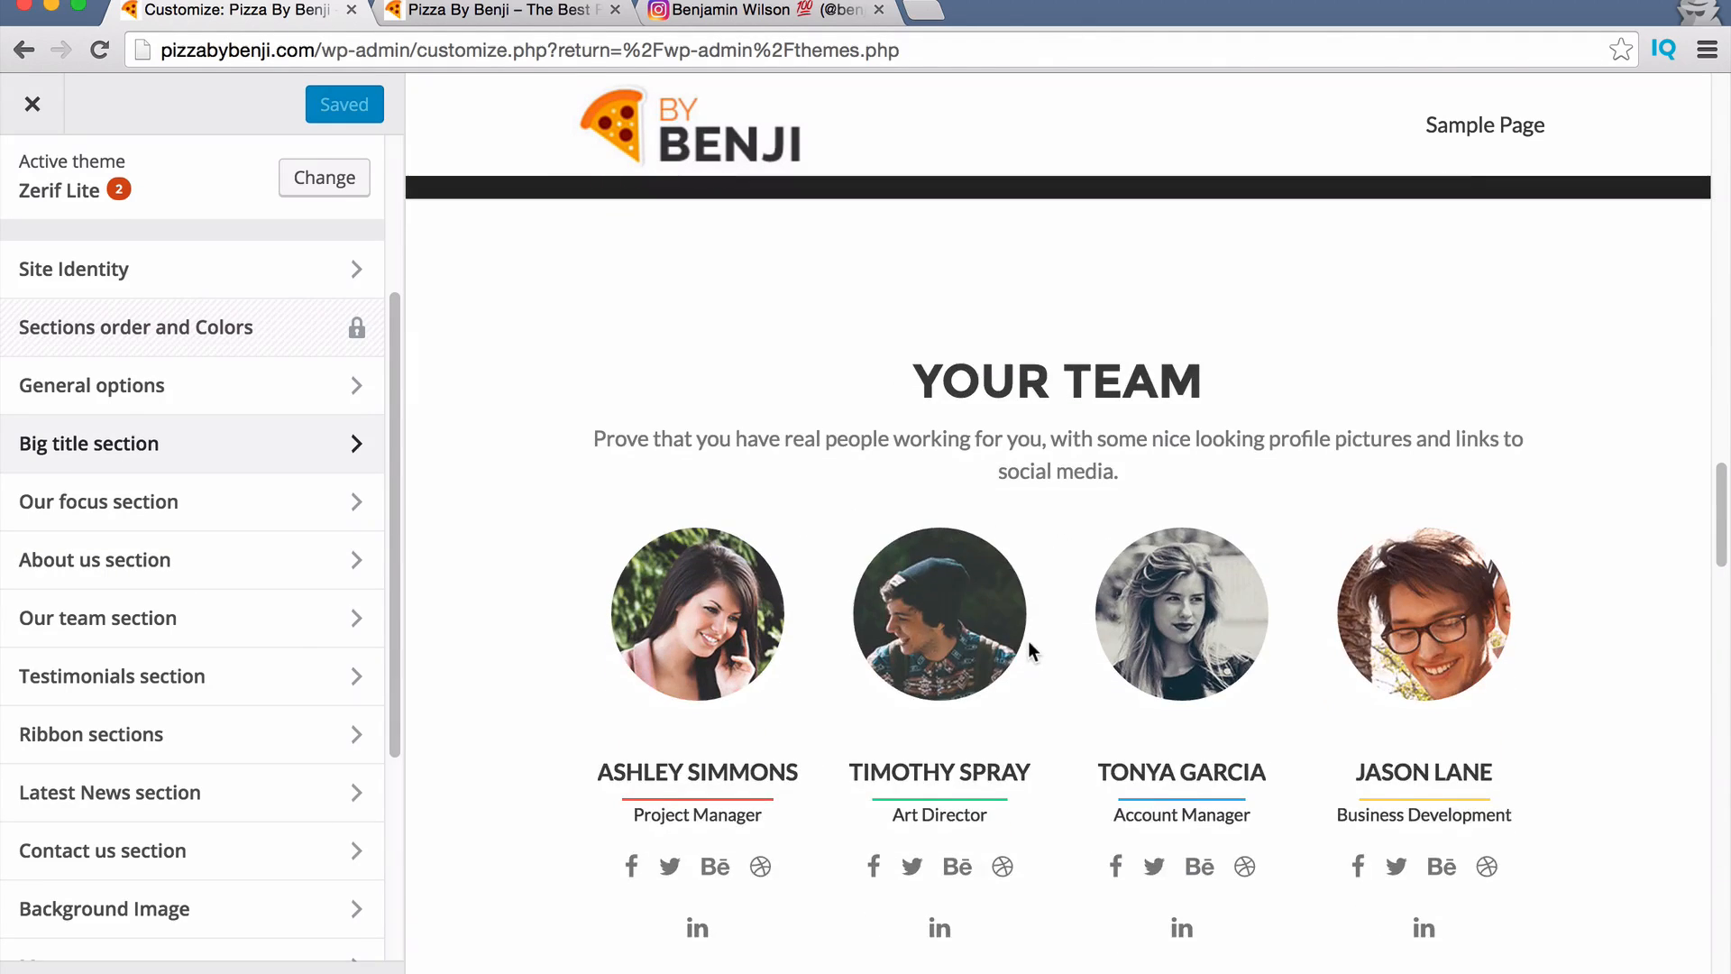
{"action": "scroll", "coordinate": [1028, 640], "scroll_direction": "down", "scroll_amount": 3}
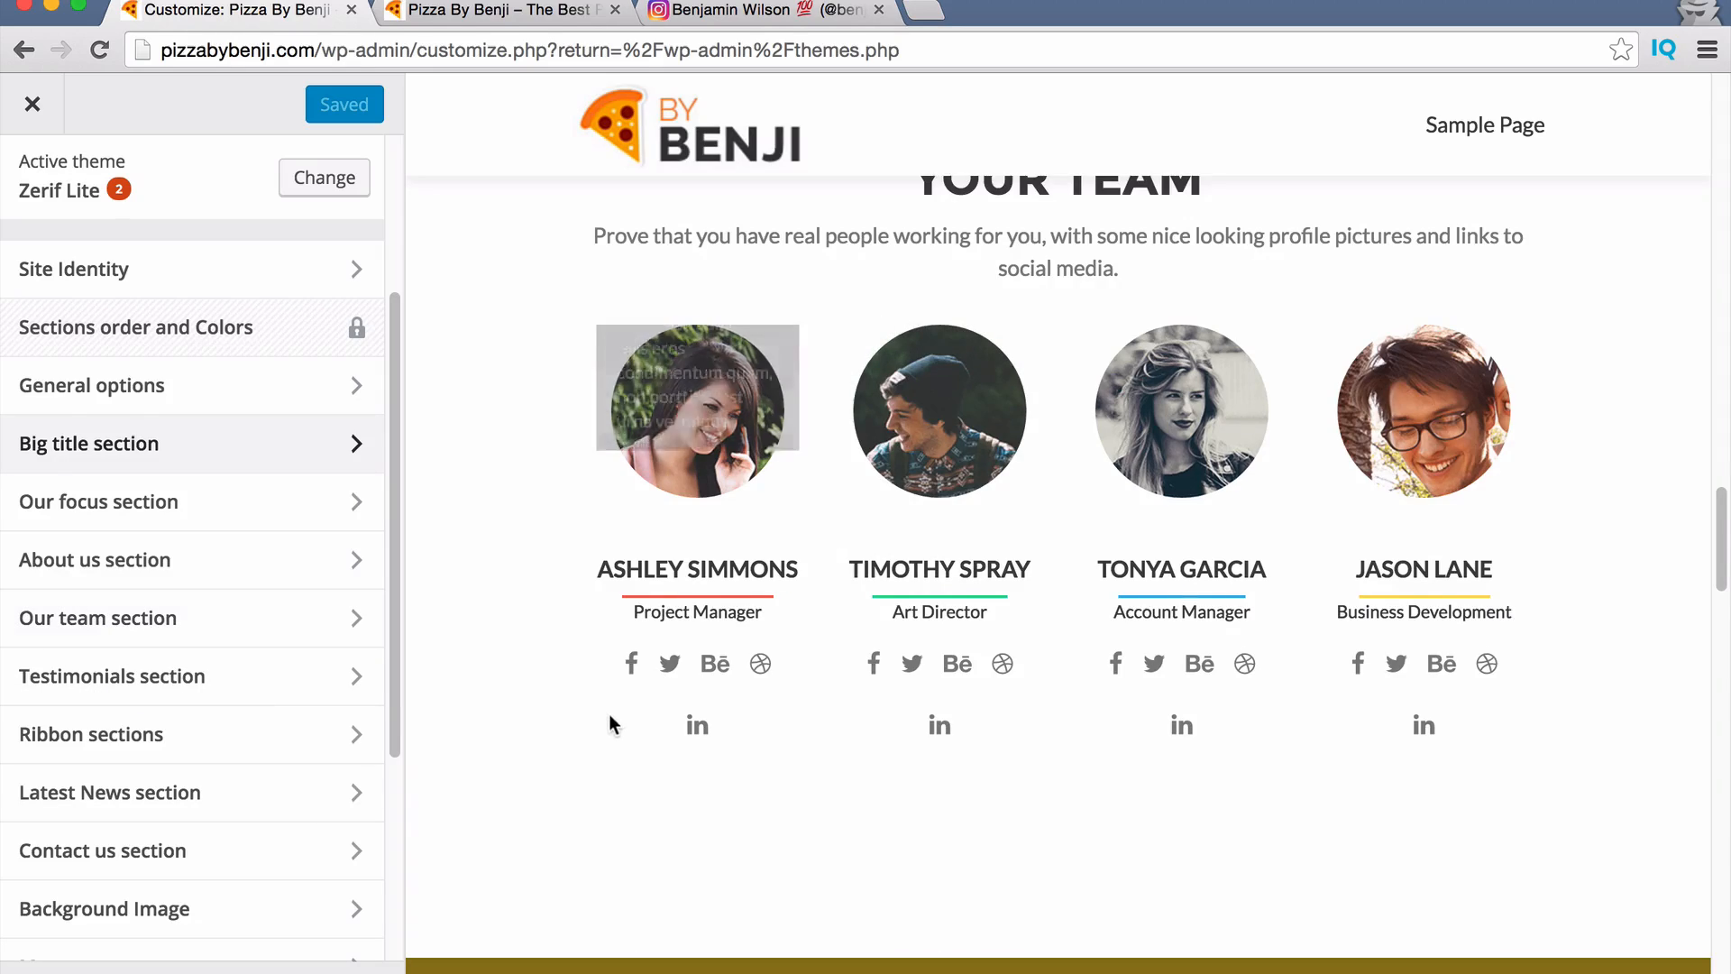
{"action": "scroll", "coordinate": [608, 716], "scroll_direction": "down", "scroll_amount": 9}
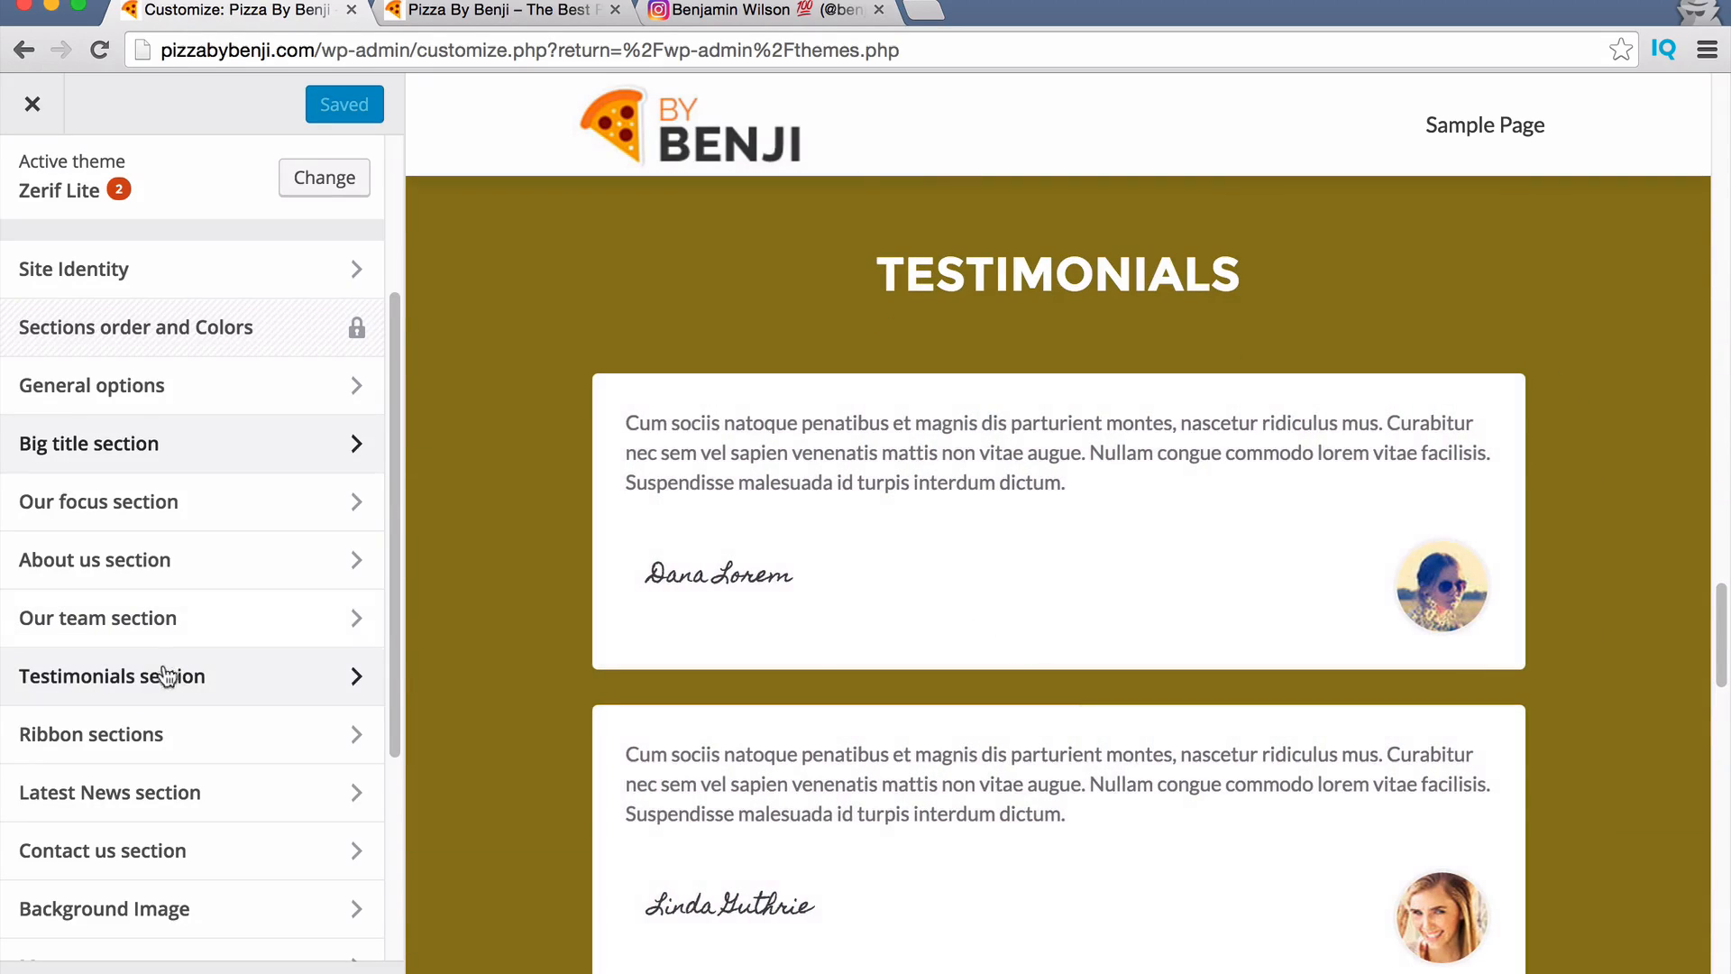
{"action": "scroll", "coordinate": [630, 637], "scroll_direction": "up", "scroll_amount": 20}
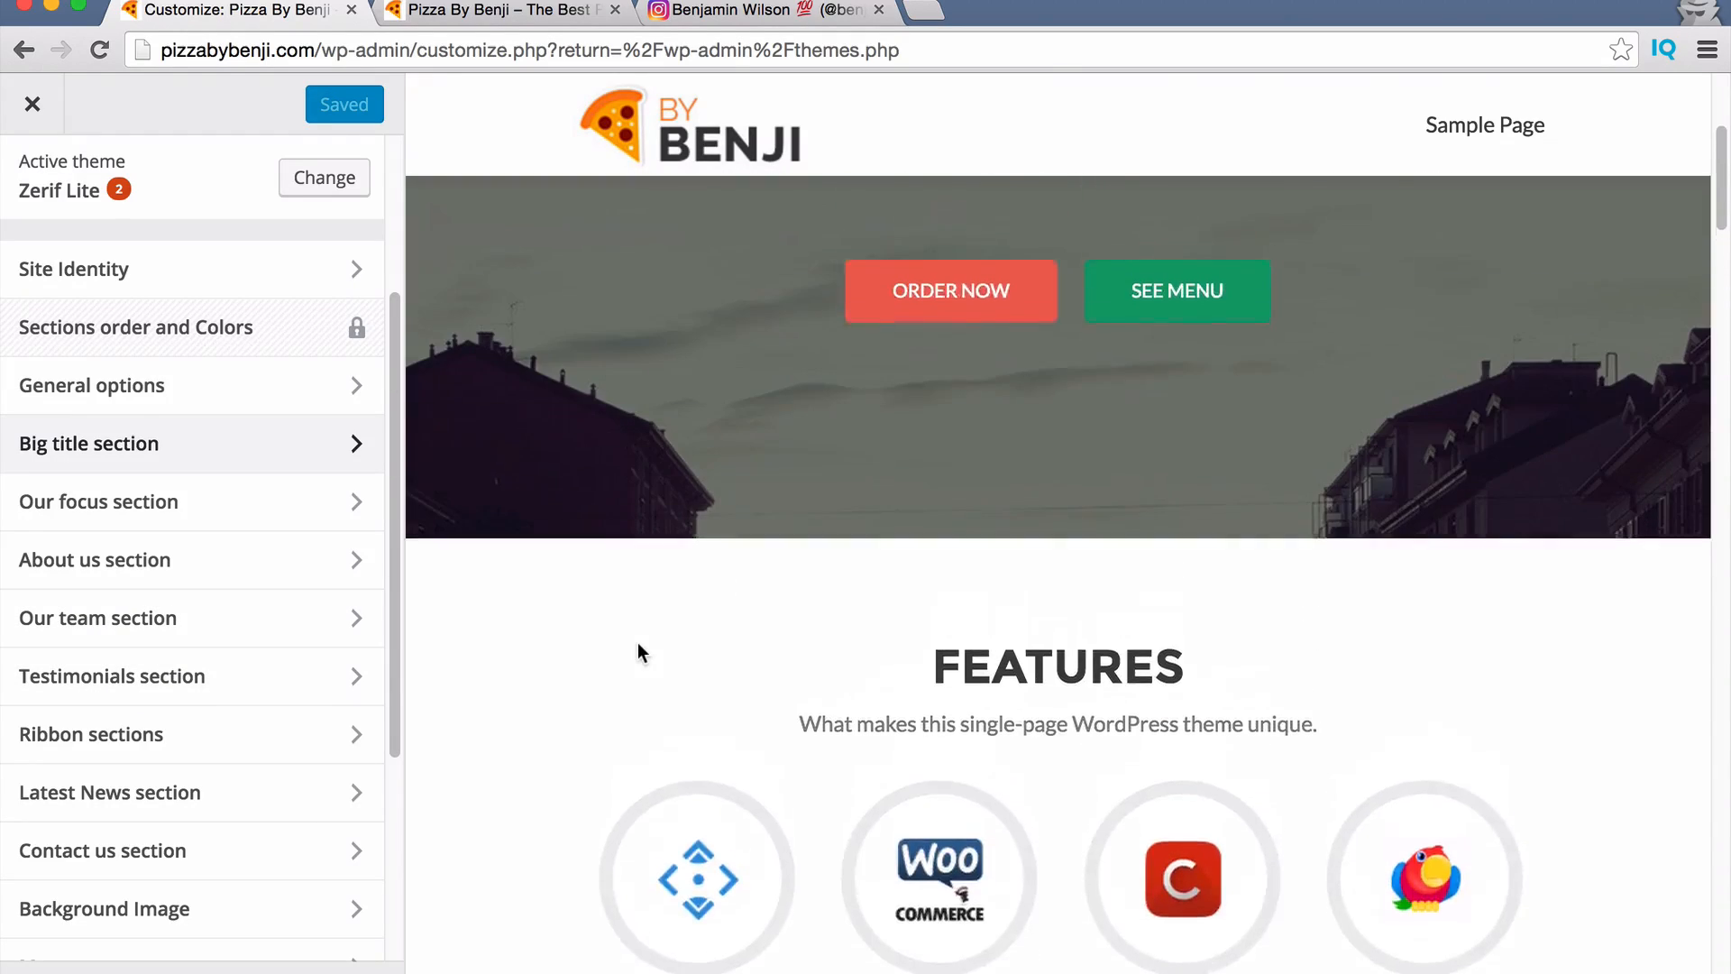
{"action": "scroll", "coordinate": [638, 641], "scroll_direction": "down", "scroll_amount": 12}
{"action": "scroll", "coordinate": [641, 641], "scroll_direction": "up", "scroll_amount": 11}
{"action": "scroll", "coordinate": [641, 640], "scroll_direction": "down", "scroll_amount": 7}
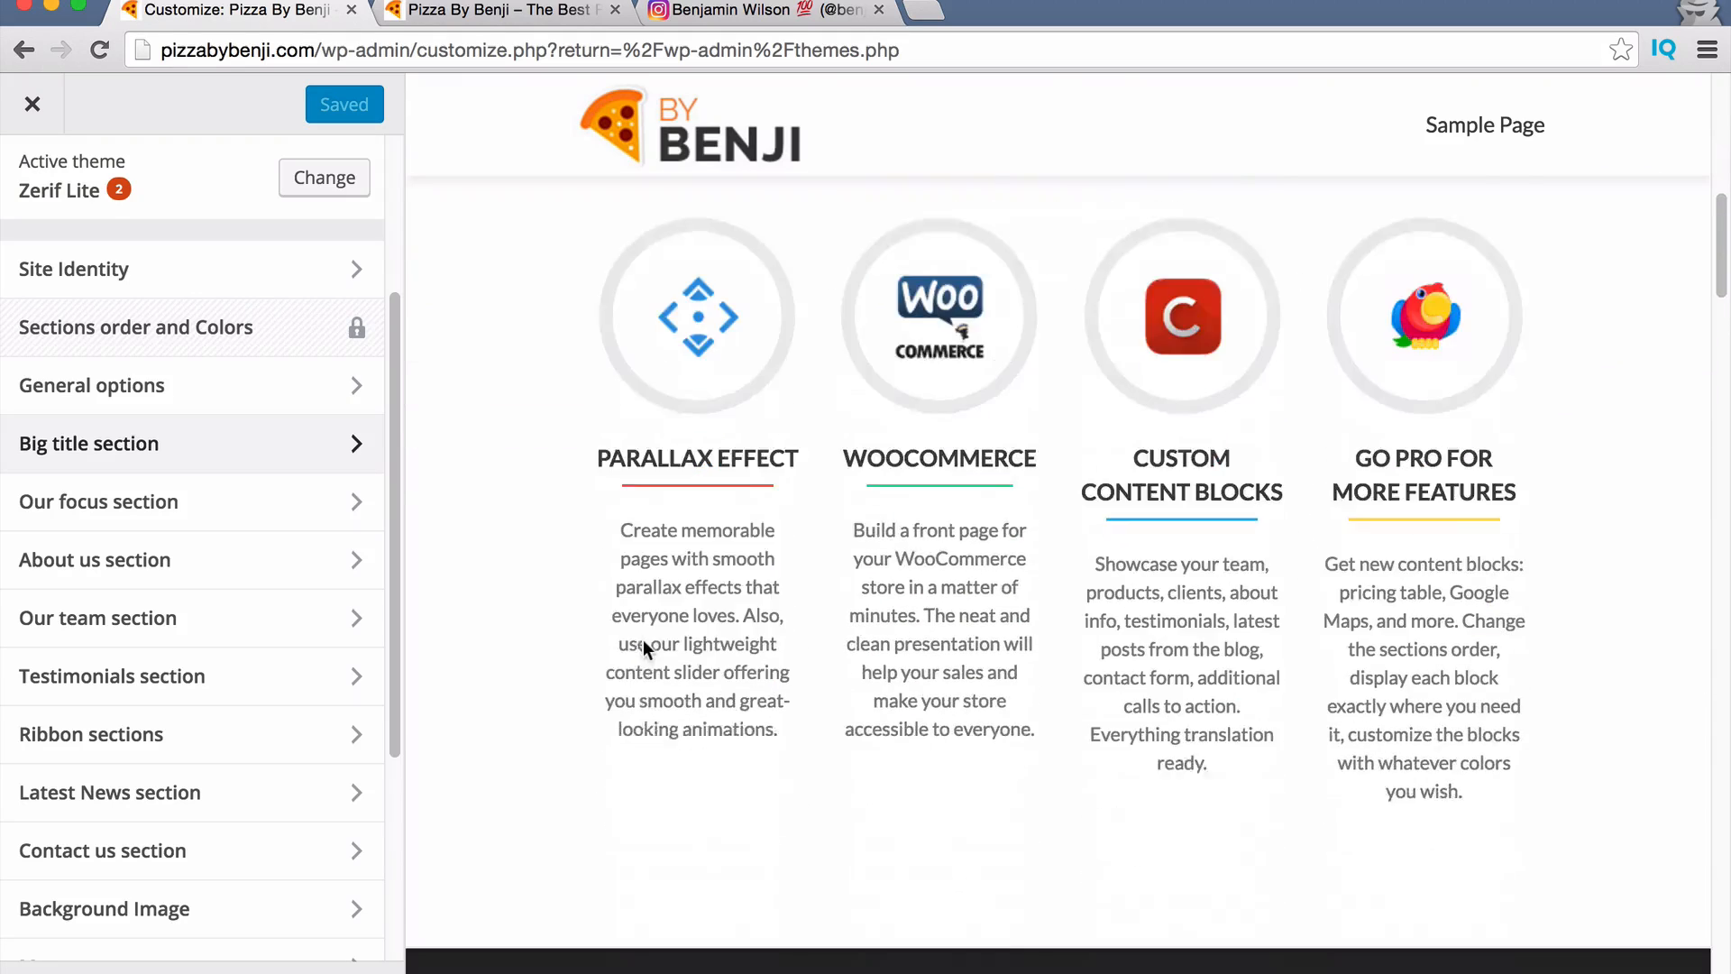
{"action": "scroll", "coordinate": [653, 642], "scroll_direction": "up", "scroll_amount": 2}
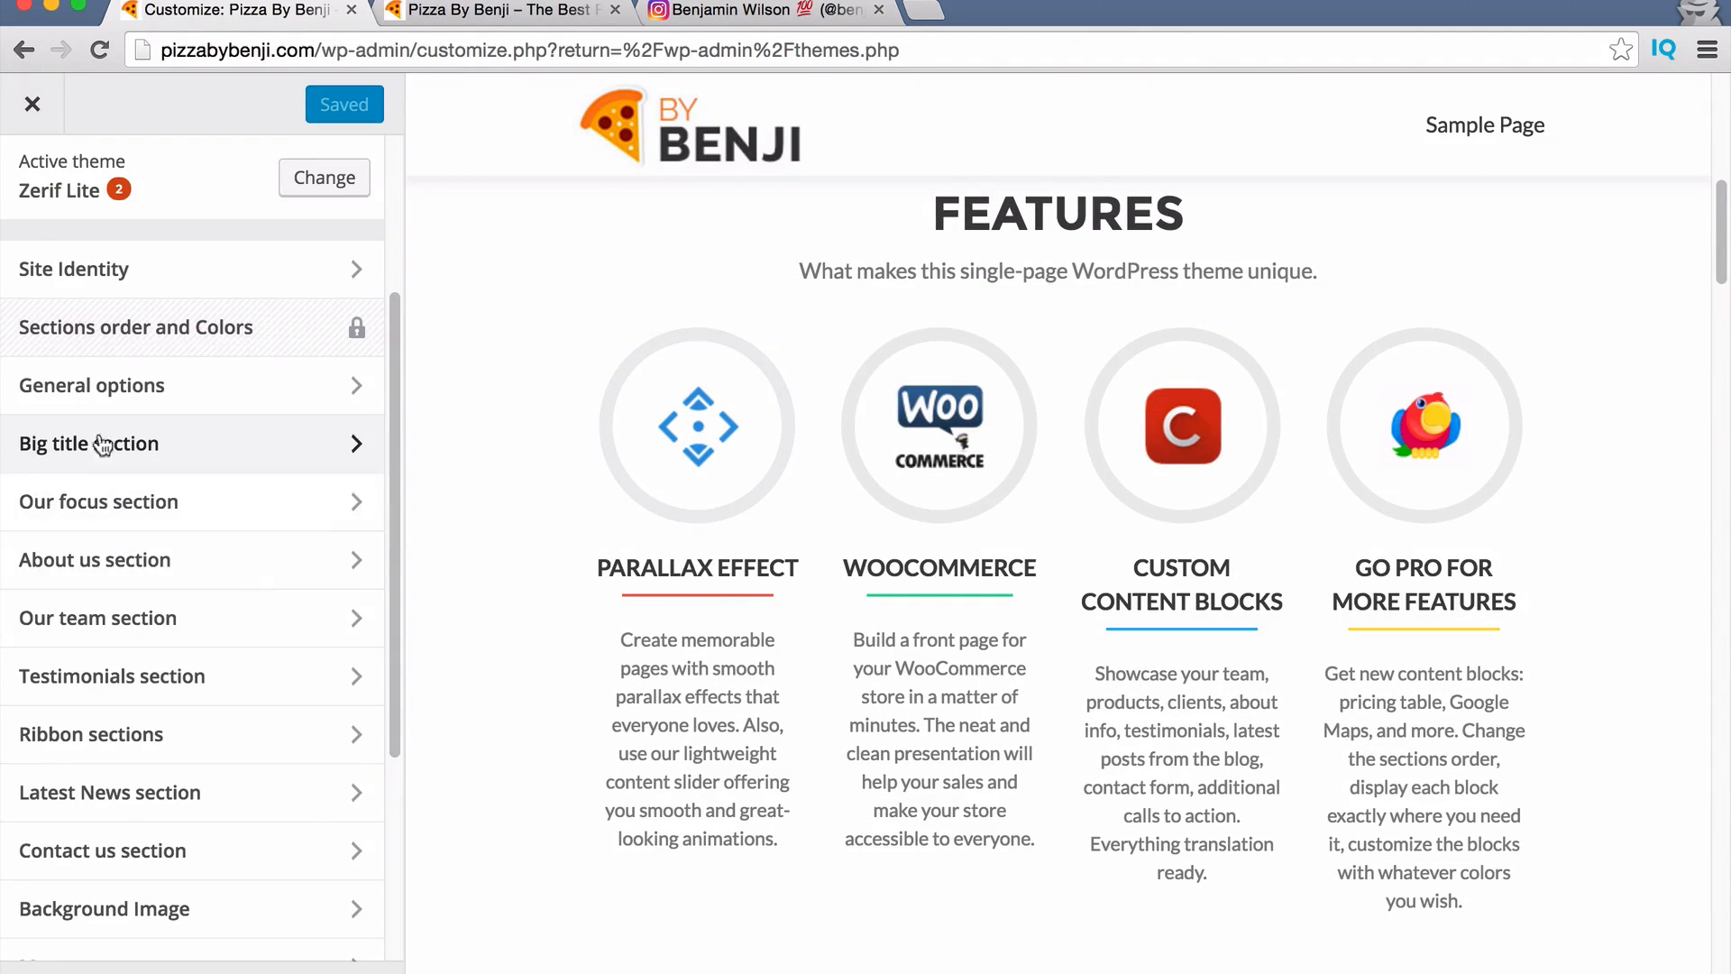
{"action": "scroll", "coordinate": [180, 613], "scroll_direction": "up", "scroll_amount": 3}
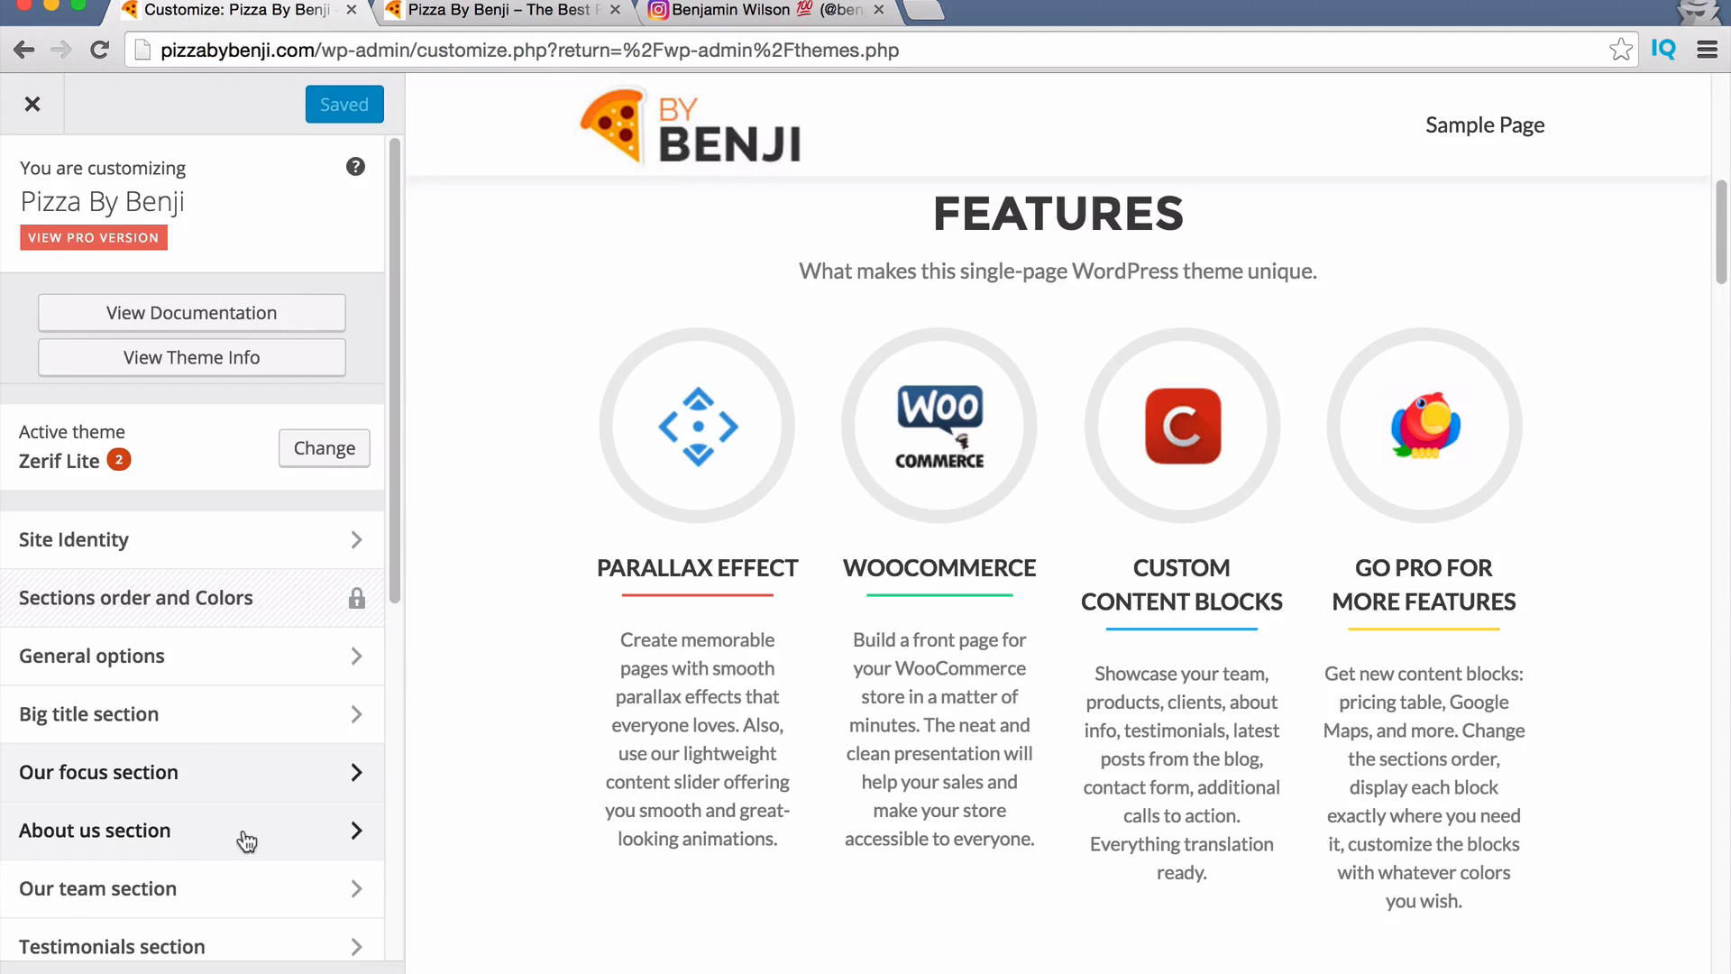
{"action": "scroll", "coordinate": [659, 814], "scroll_direction": "down", "scroll_amount": 5}
{"action": "scroll", "coordinate": [659, 814], "scroll_direction": "up", "scroll_amount": 5}
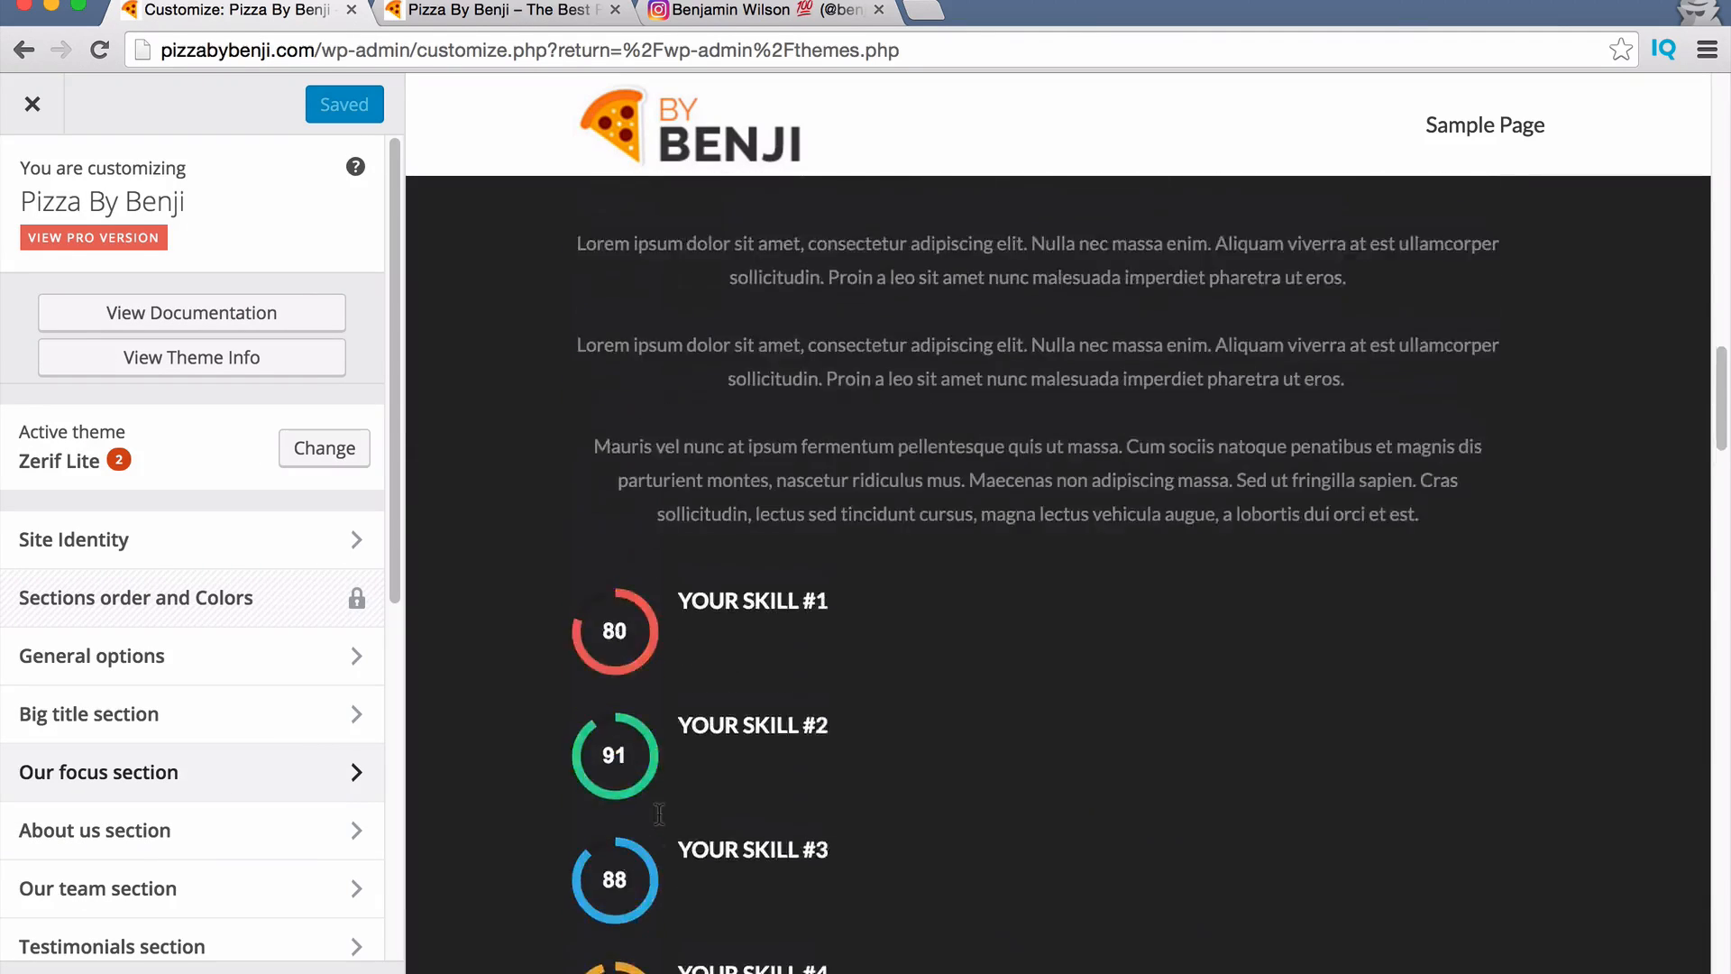
Tick 'Hide about us section?' in the About us settings and return to the section list.
{"action": "left_click", "coordinate": [128, 831]}
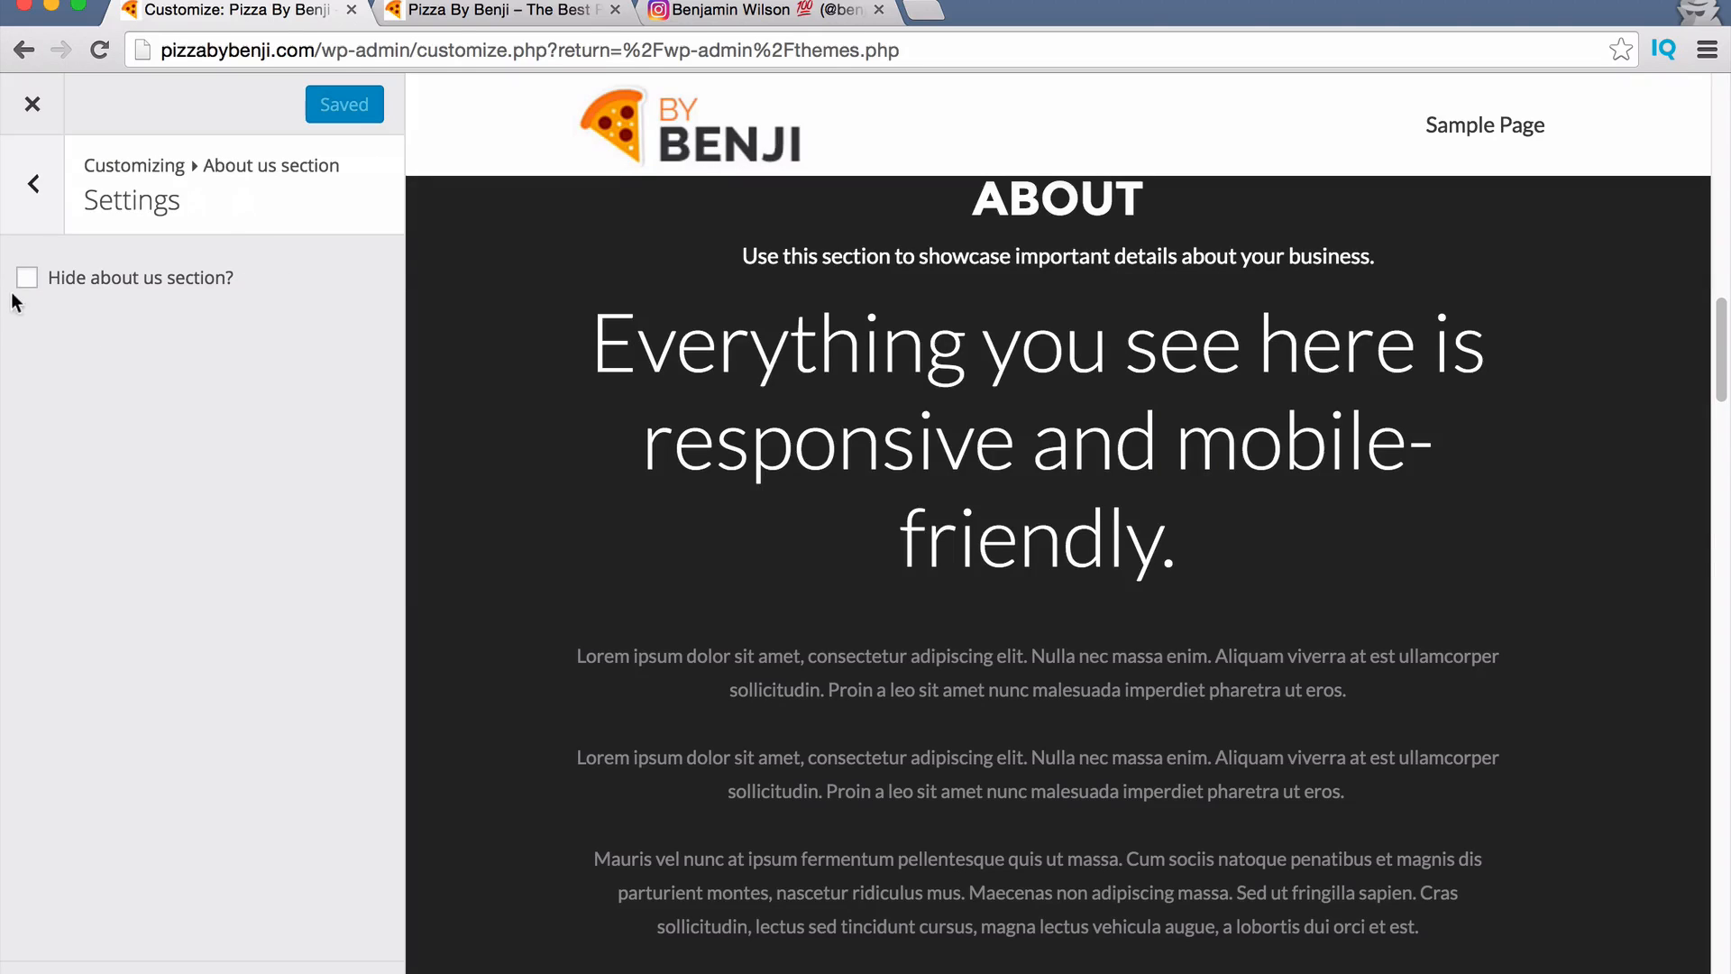
{"action": "left_click", "coordinate": [28, 279]}
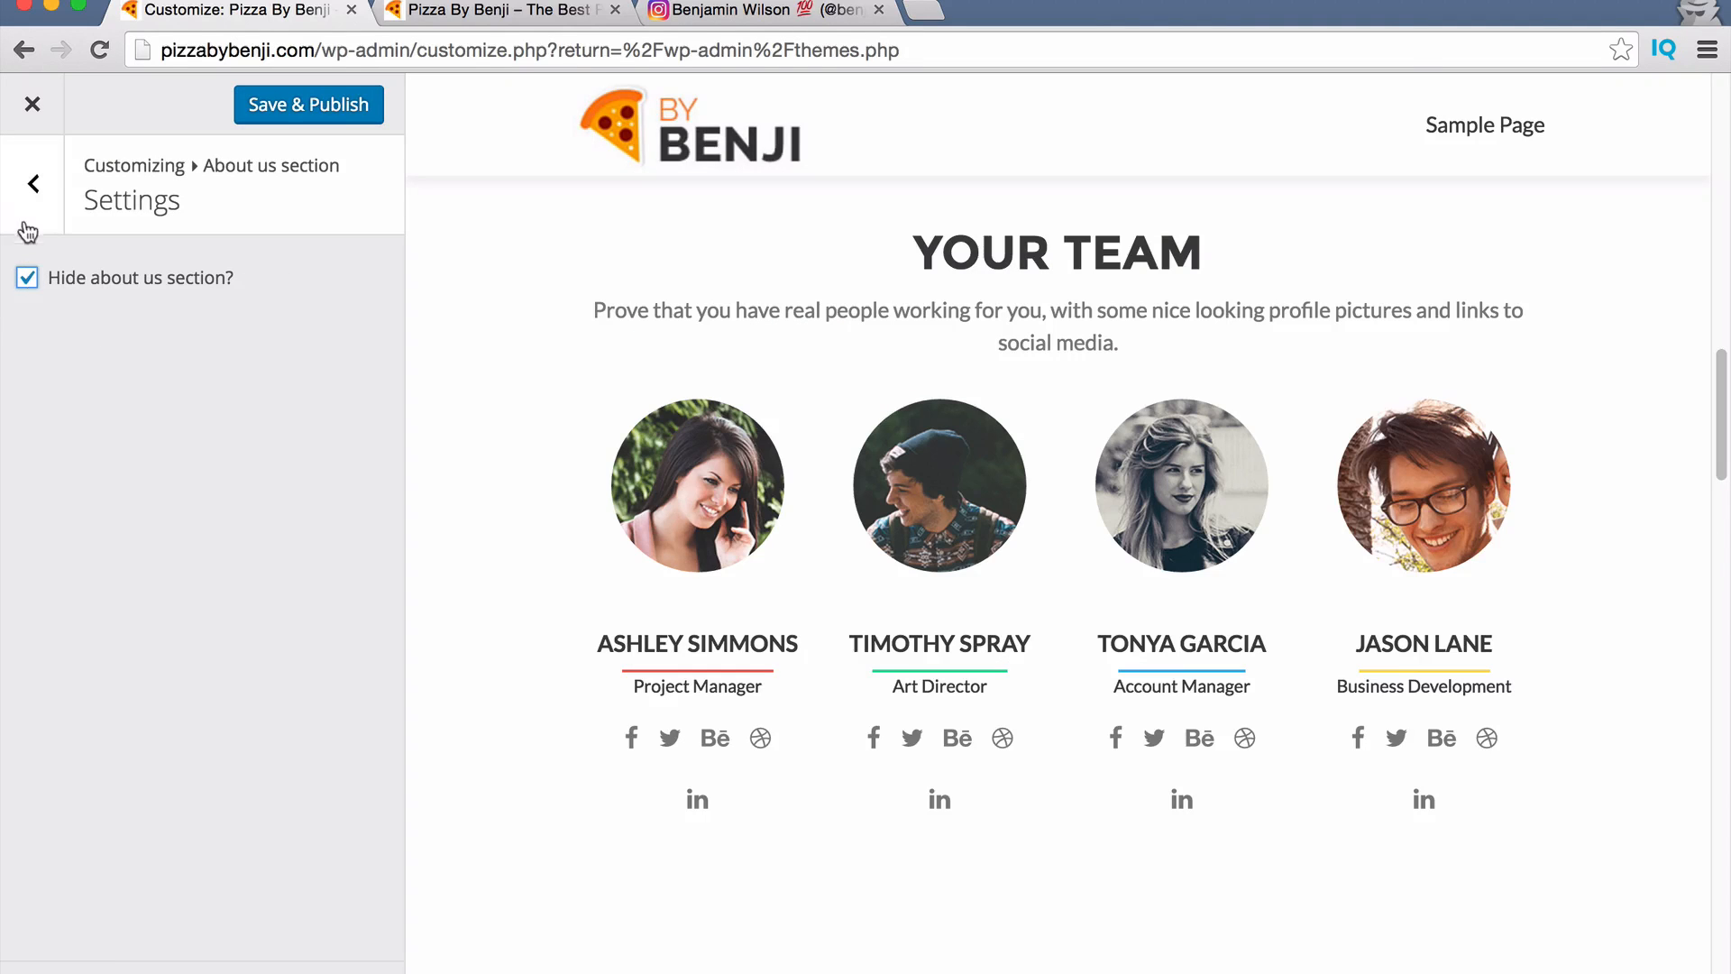
{"action": "left_click", "coordinate": [28, 279]}
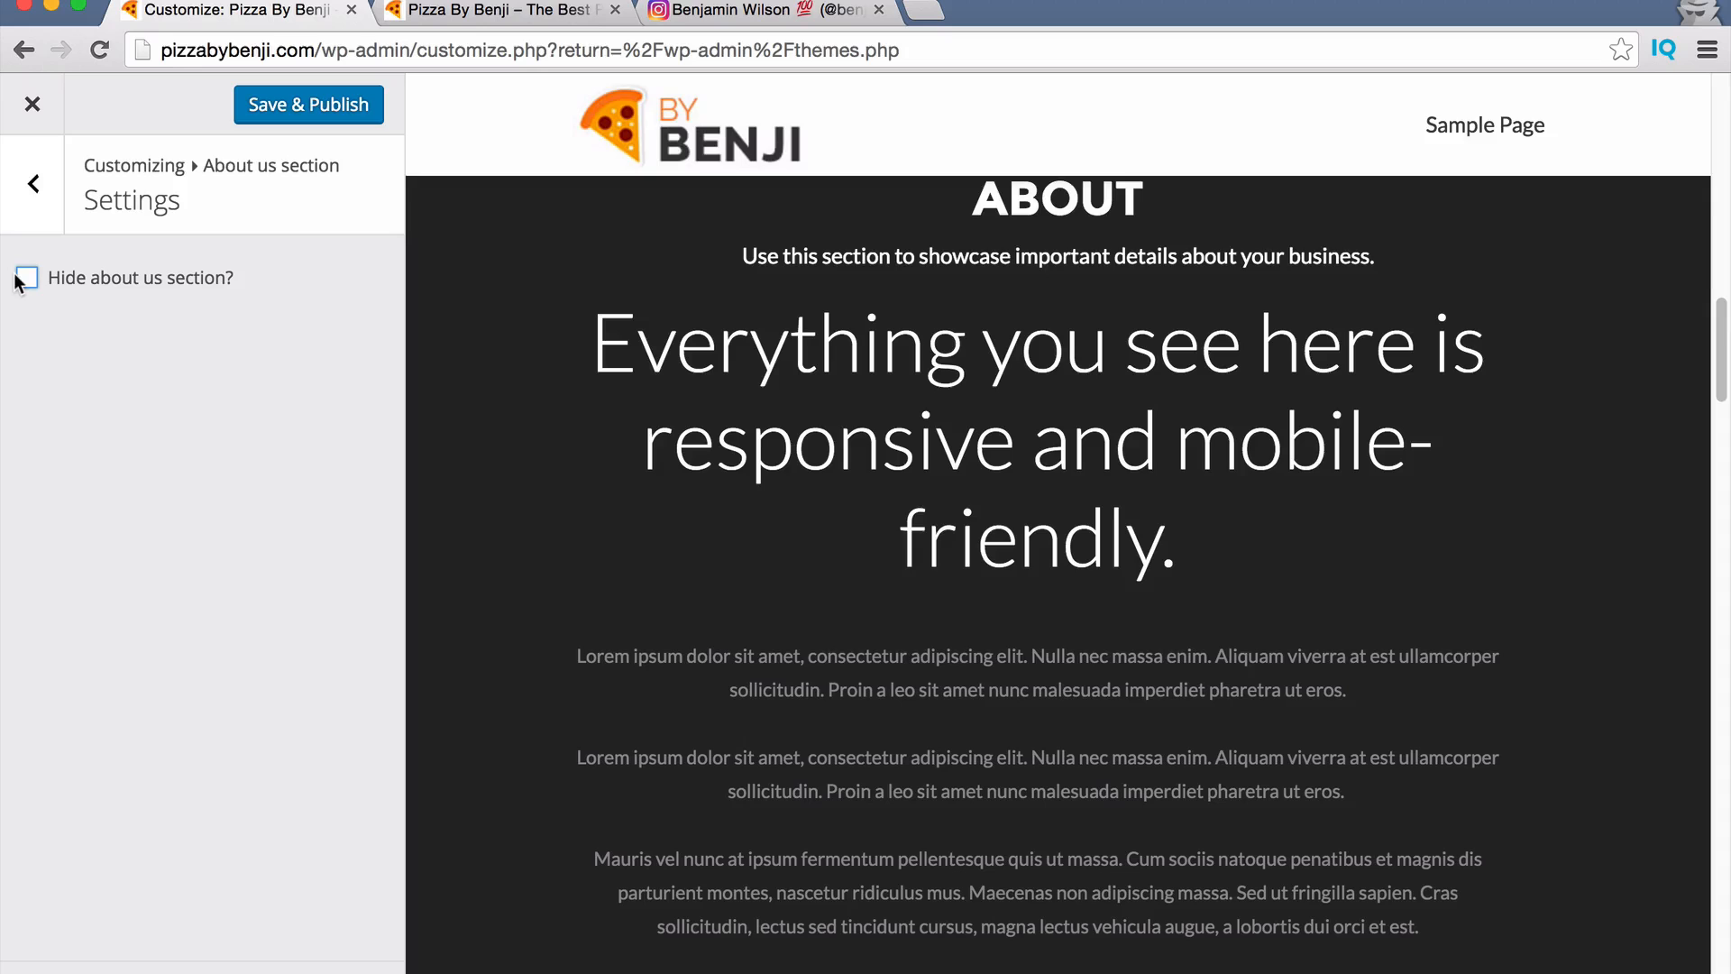
{"action": "left_click", "coordinate": [38, 215]}
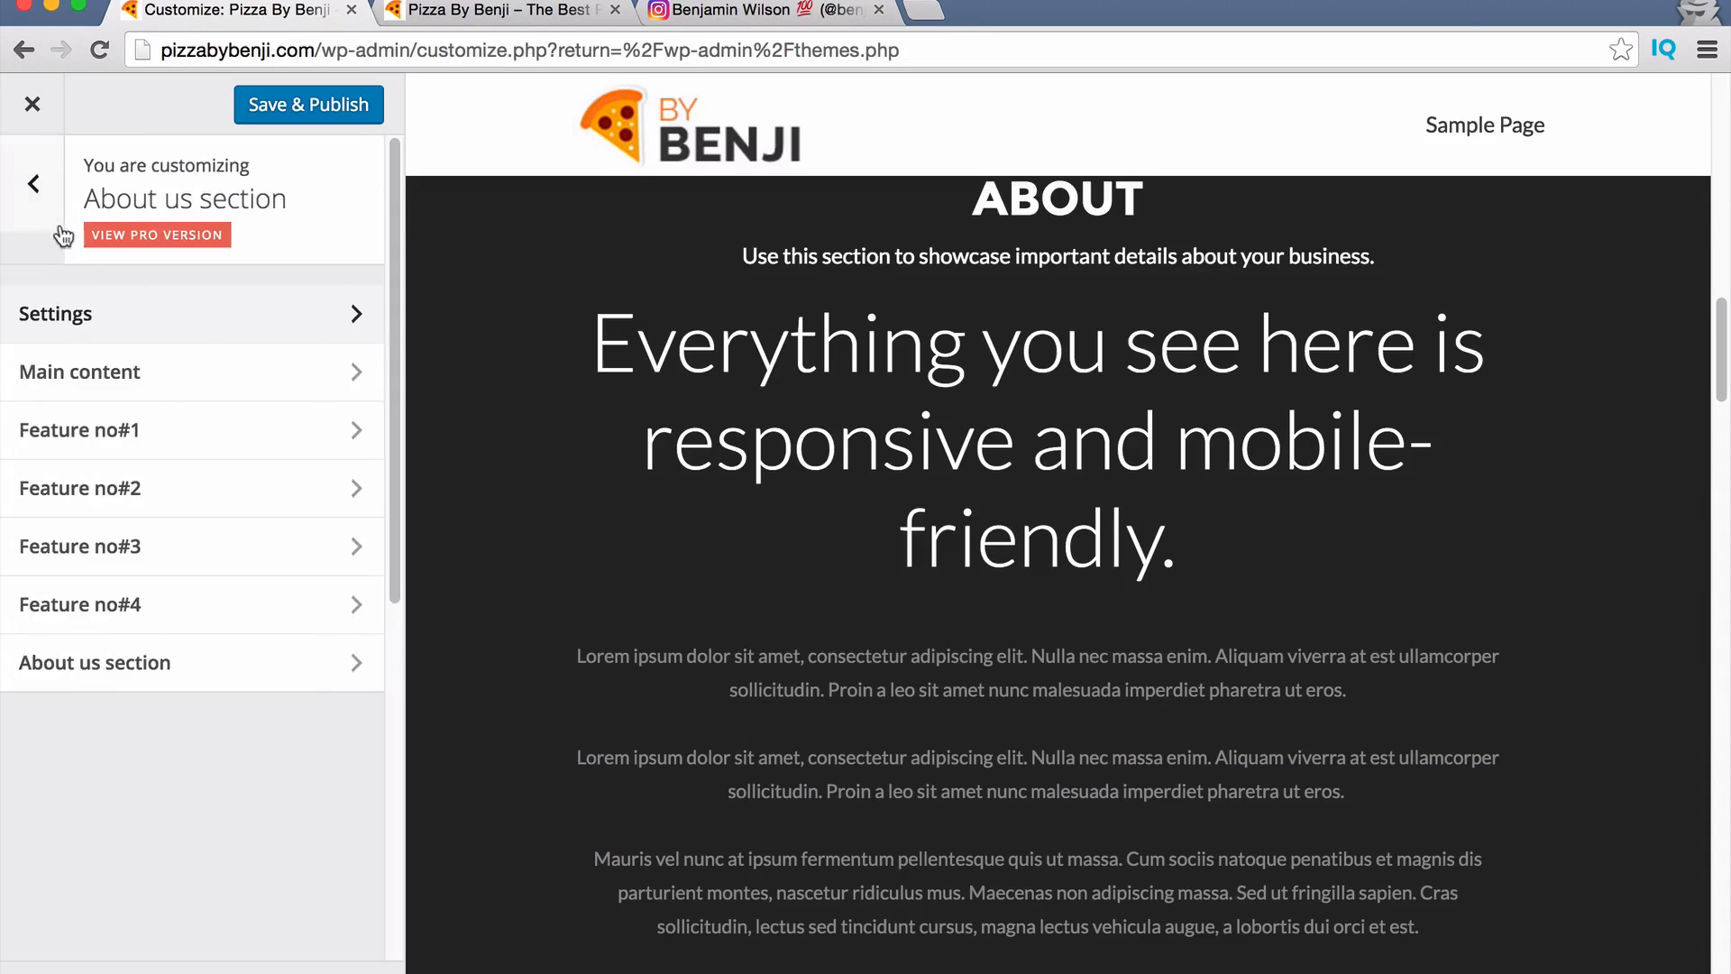
{"action": "left_click", "coordinate": [150, 386]}
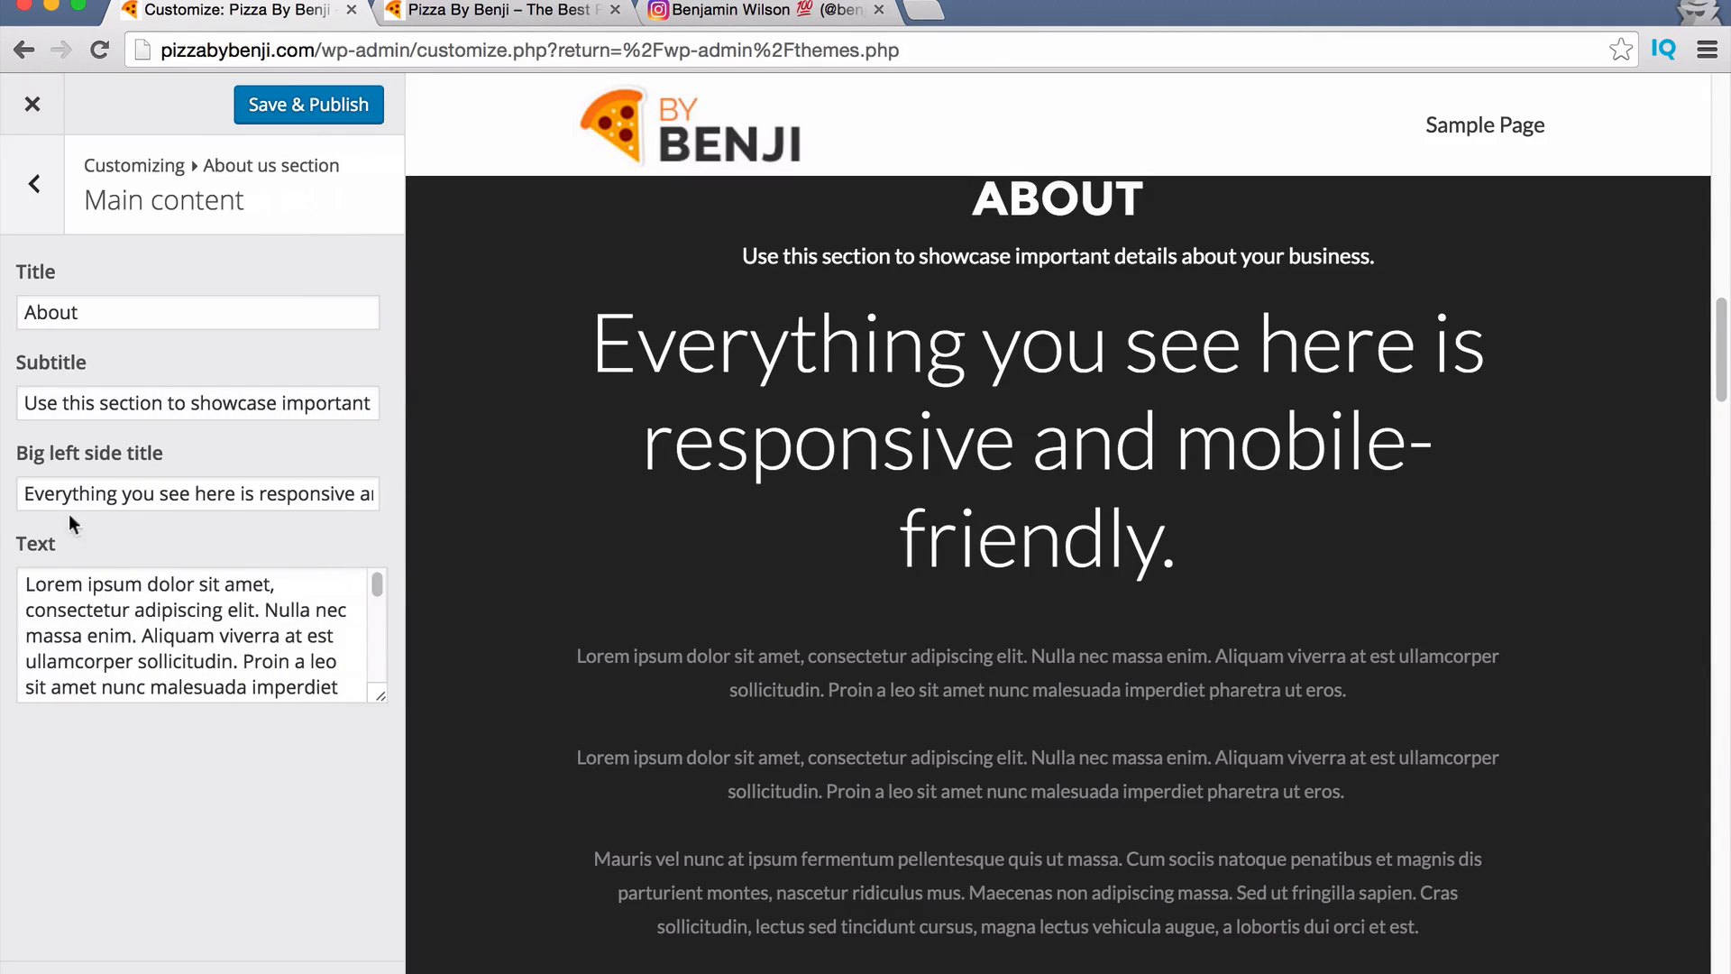
{"action": "left_click", "coordinate": [27, 185]}
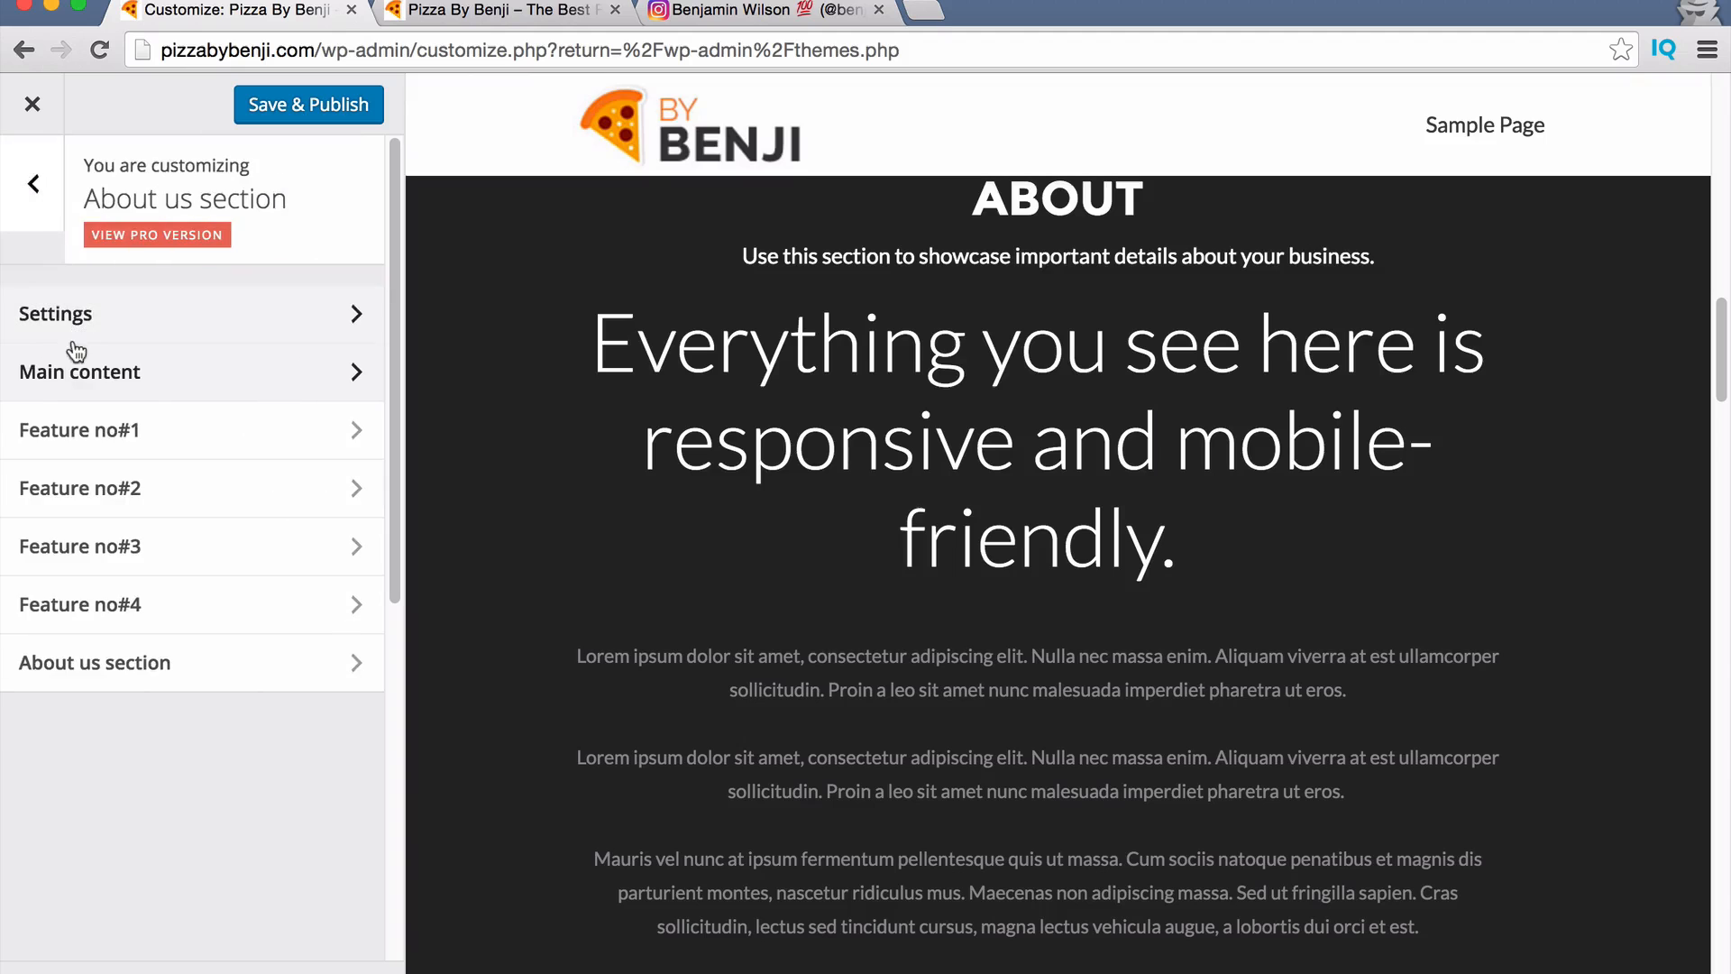
{"action": "left_click", "coordinate": [82, 331]}
{"action": "left_click", "coordinate": [27, 279]}
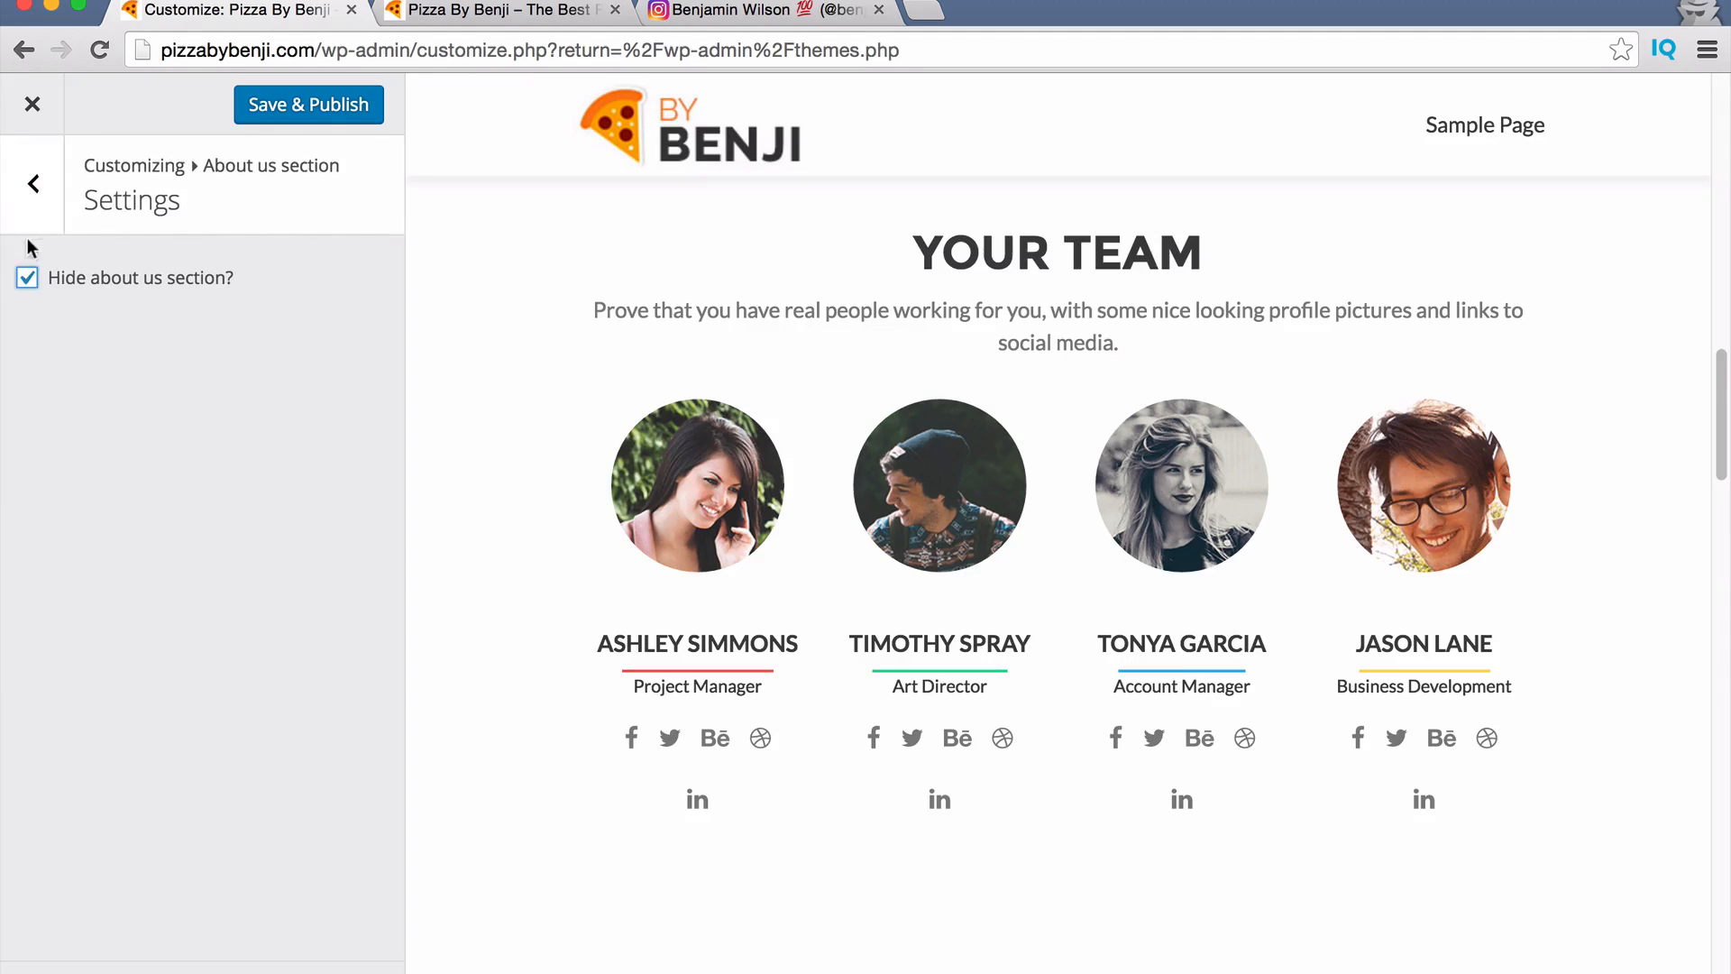
{"action": "left_click", "coordinate": [32, 184]}
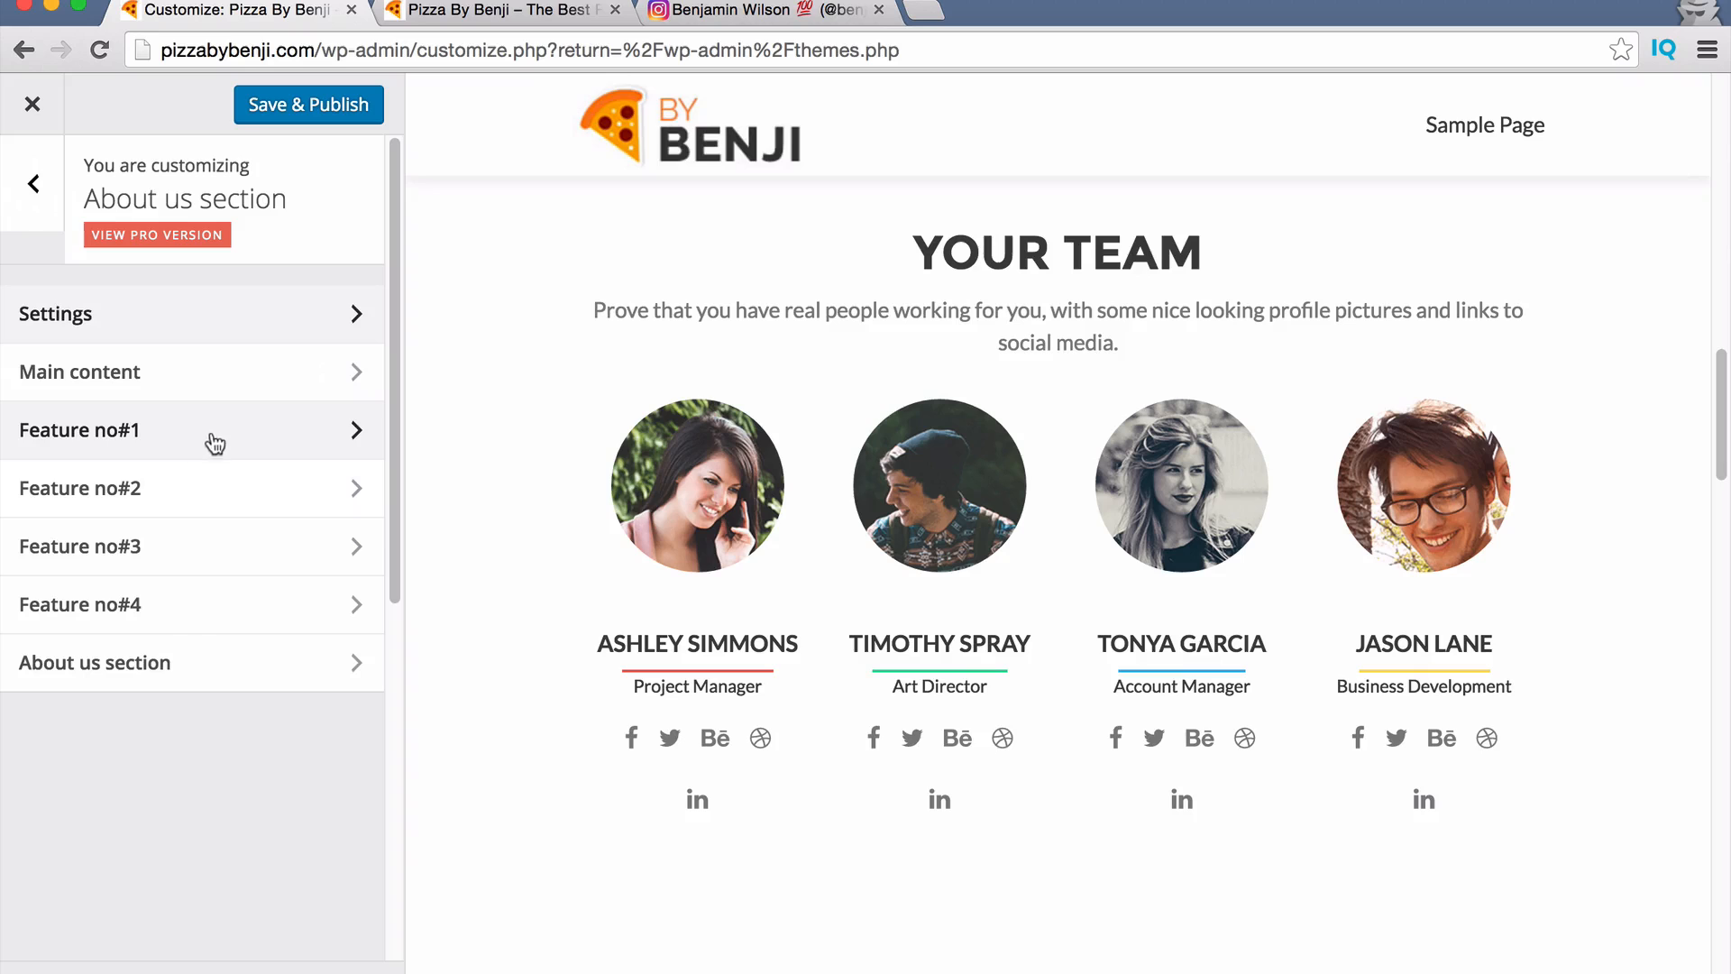
{"action": "left_click", "coordinate": [34, 185]}
{"action": "scroll", "coordinate": [258, 621], "scroll_direction": "down", "scroll_amount": 1}
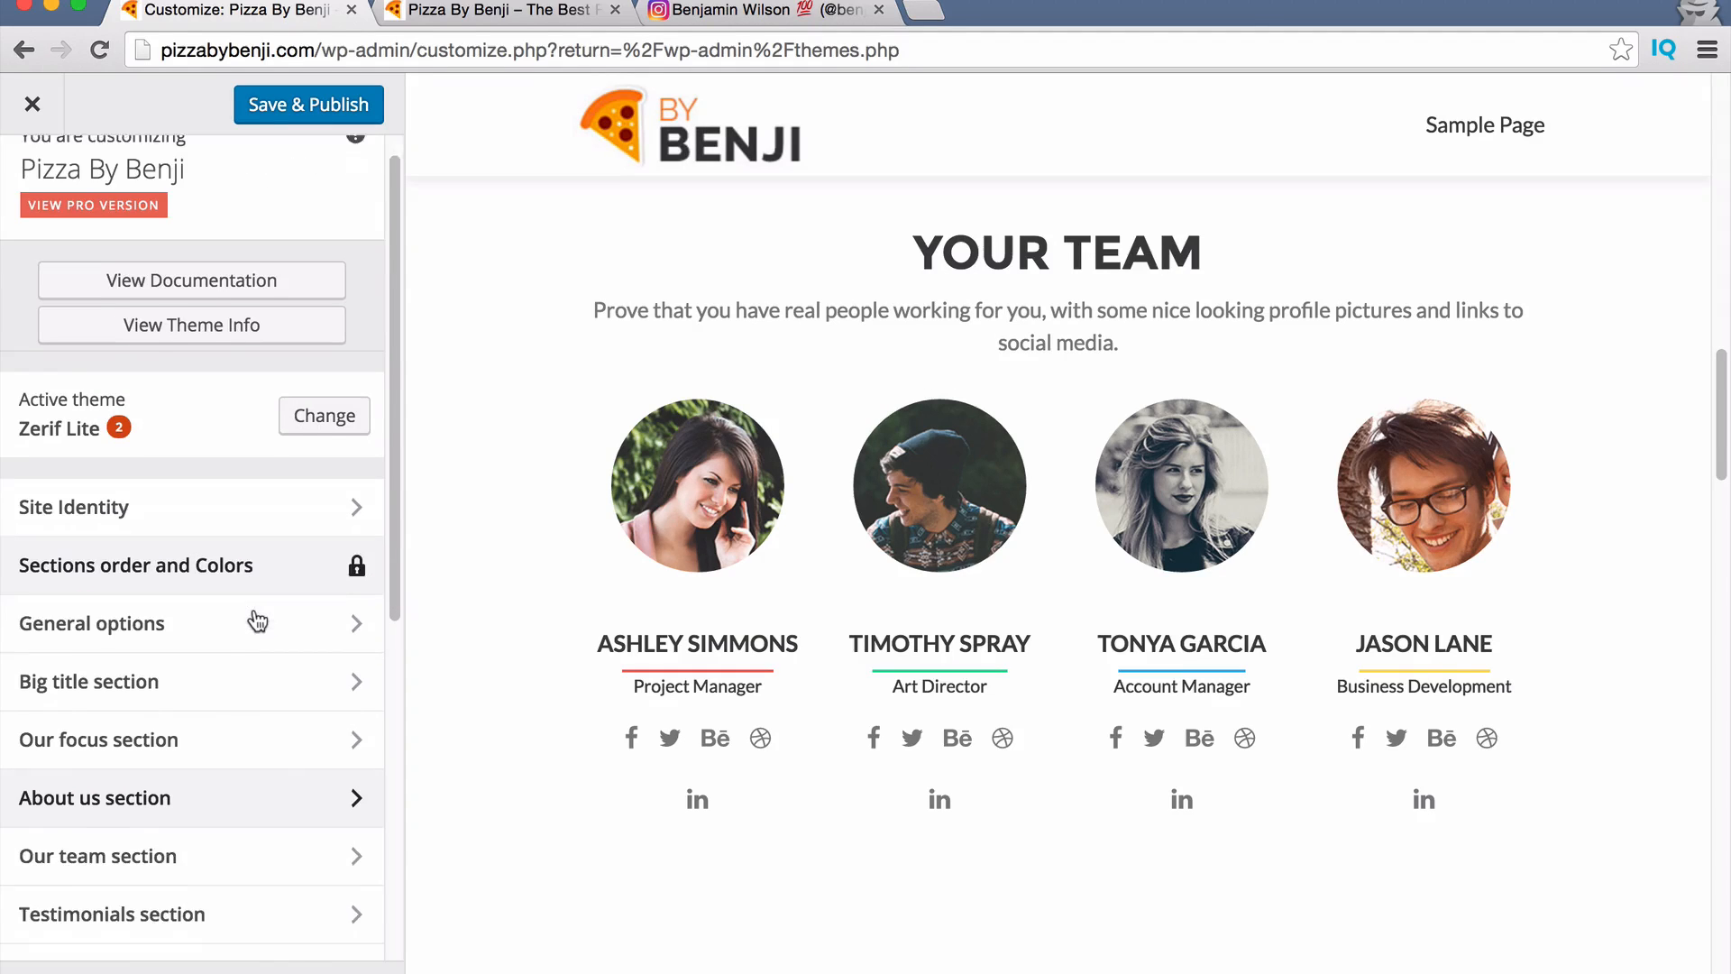
Hide the Our team section from the homepage.
{"action": "left_click", "coordinate": [230, 838]}
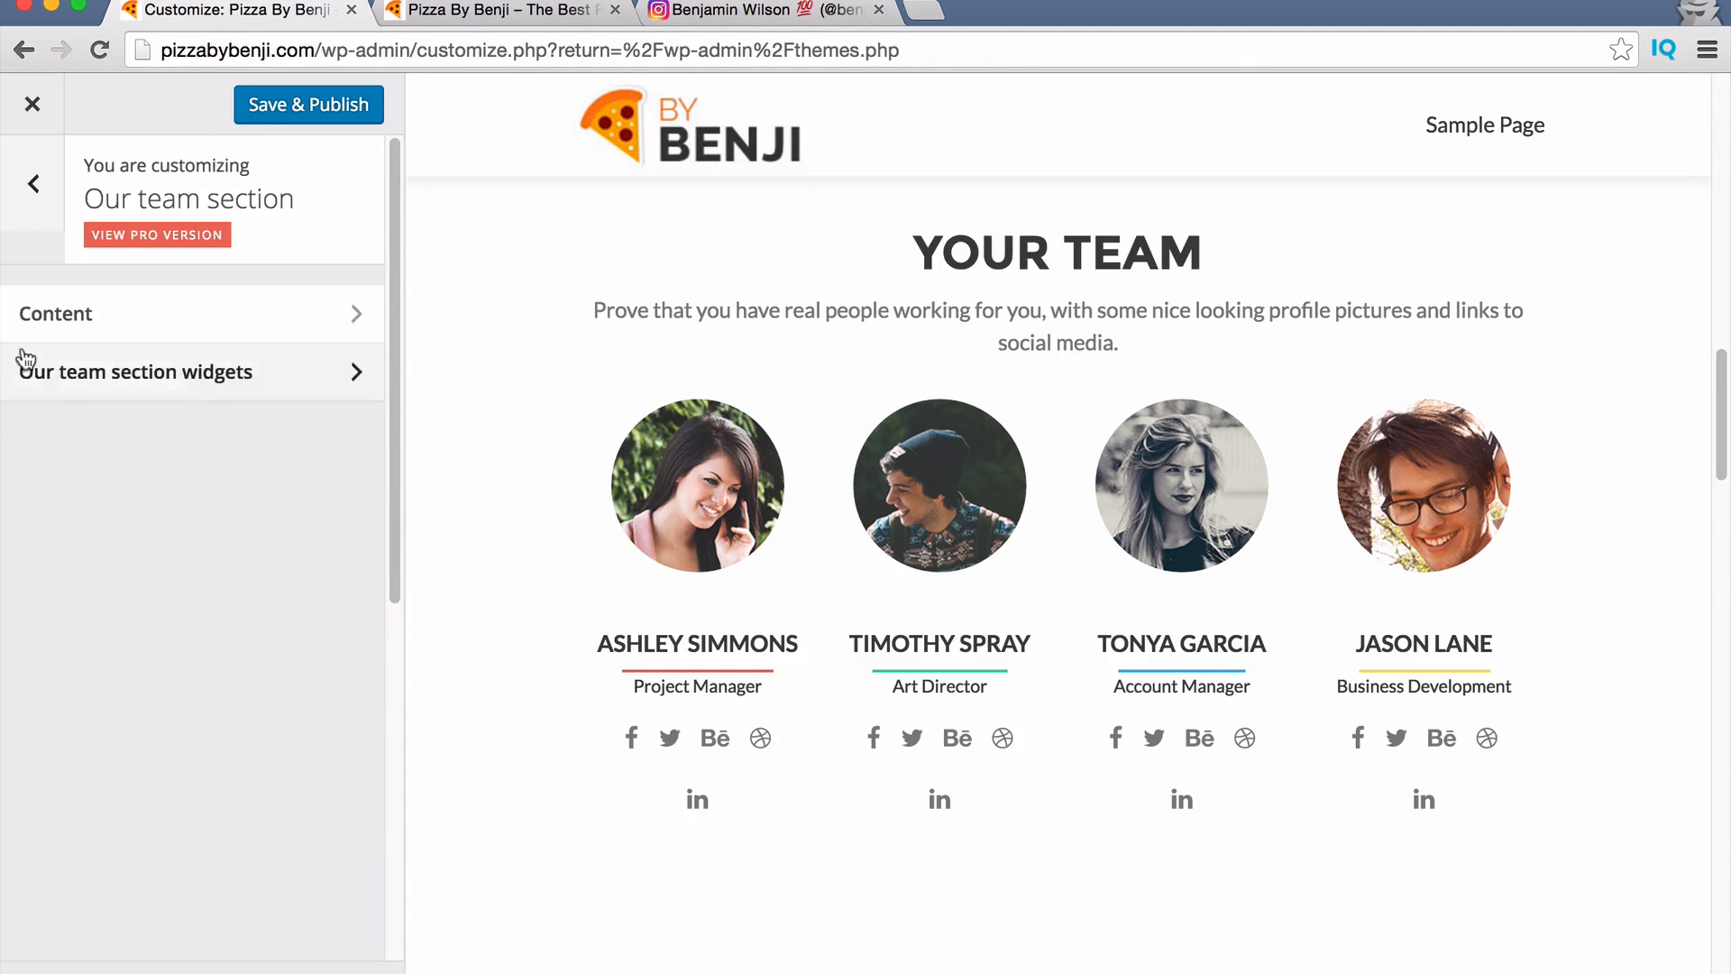
{"action": "left_click", "coordinate": [54, 314]}
{"action": "left_click", "coordinate": [23, 279]}
{"action": "left_click", "coordinate": [34, 184]}
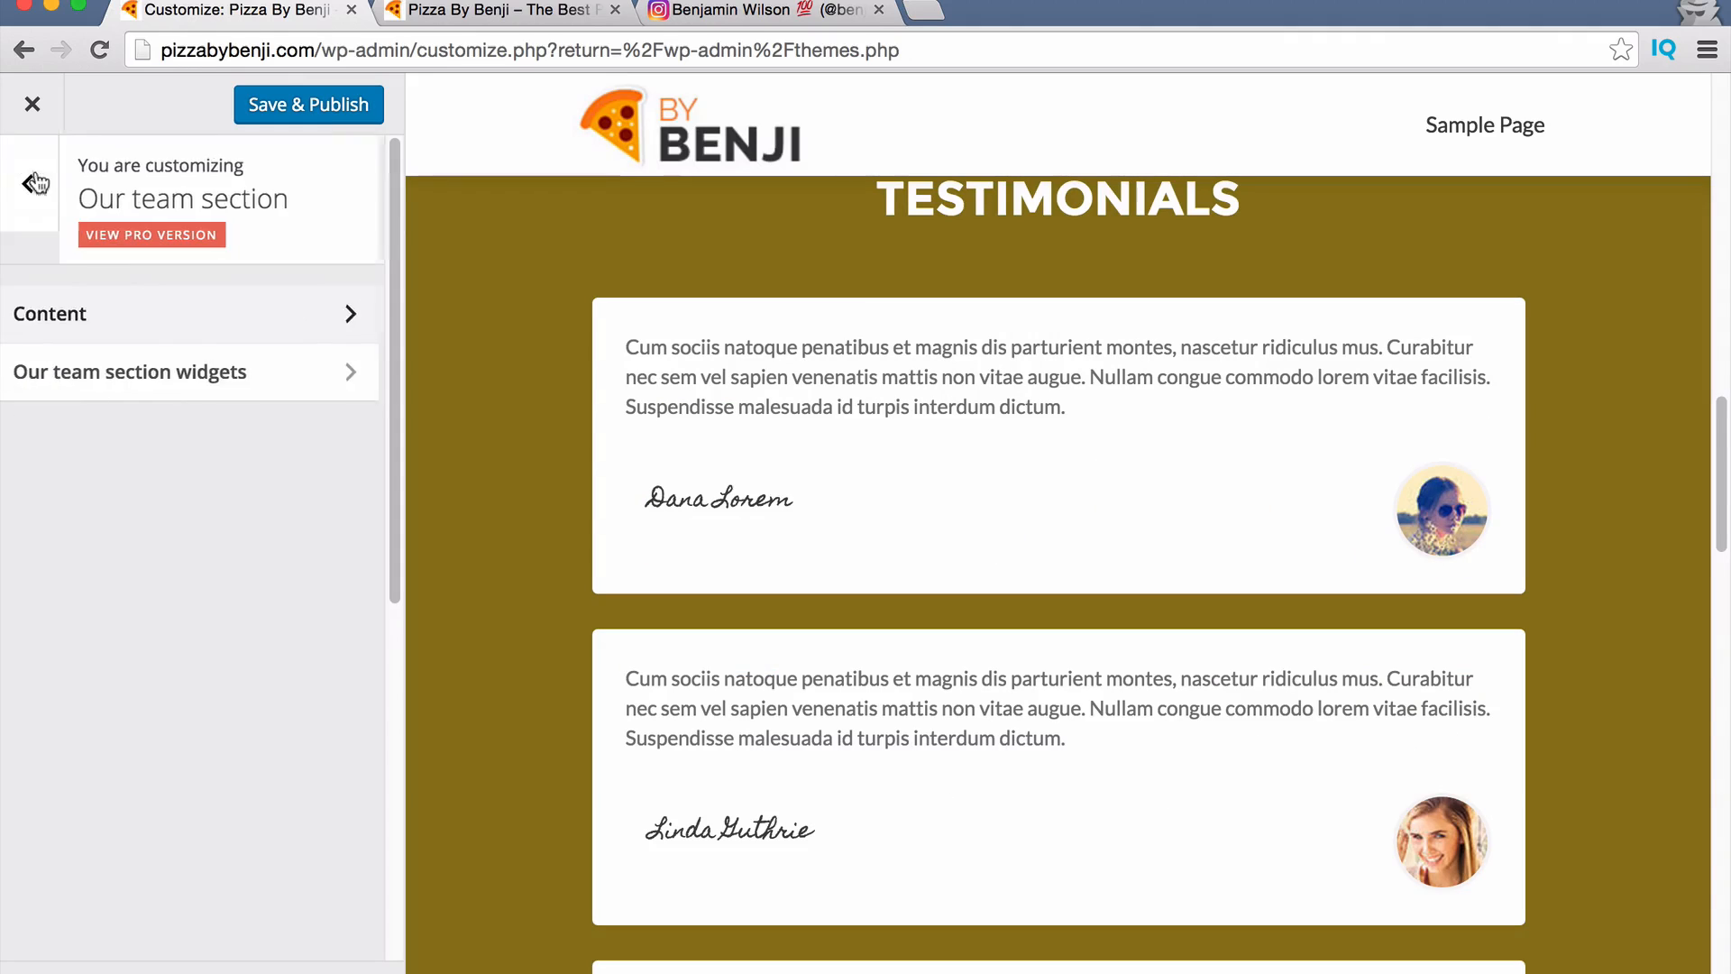
{"action": "left_click", "coordinate": [35, 184]}
{"action": "scroll", "coordinate": [212, 721], "scroll_direction": "down", "scroll_amount": 1}
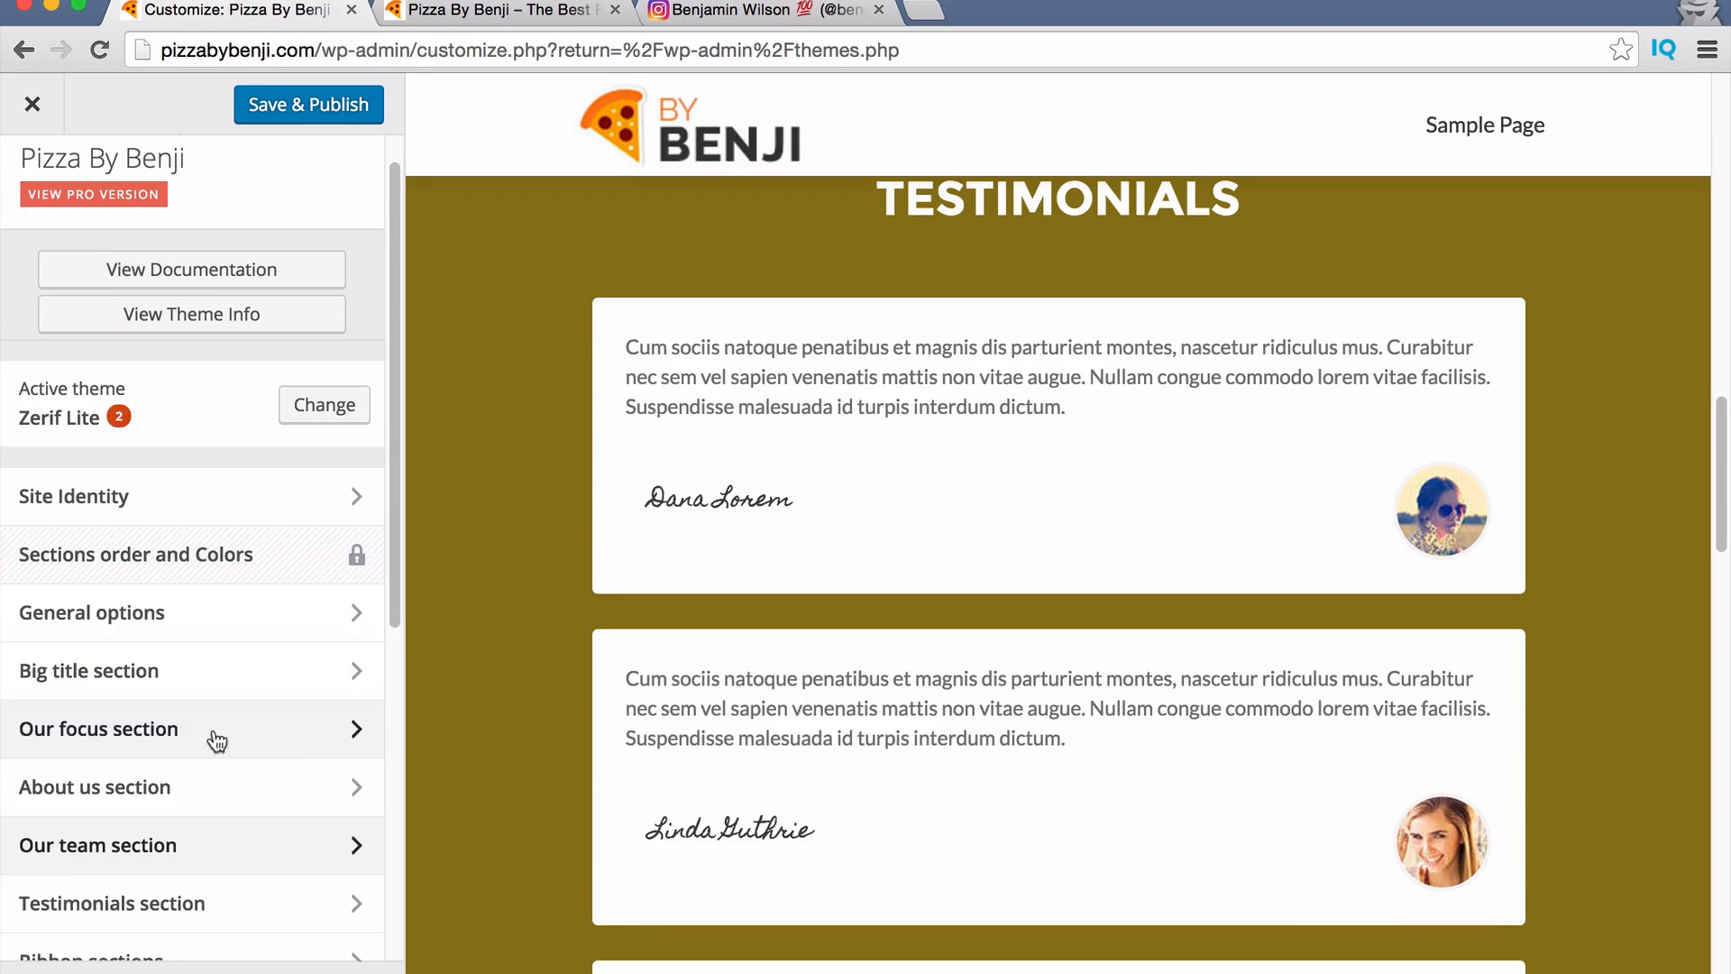
{"action": "scroll", "coordinate": [230, 911], "scroll_direction": "down", "scroll_amount": 1}
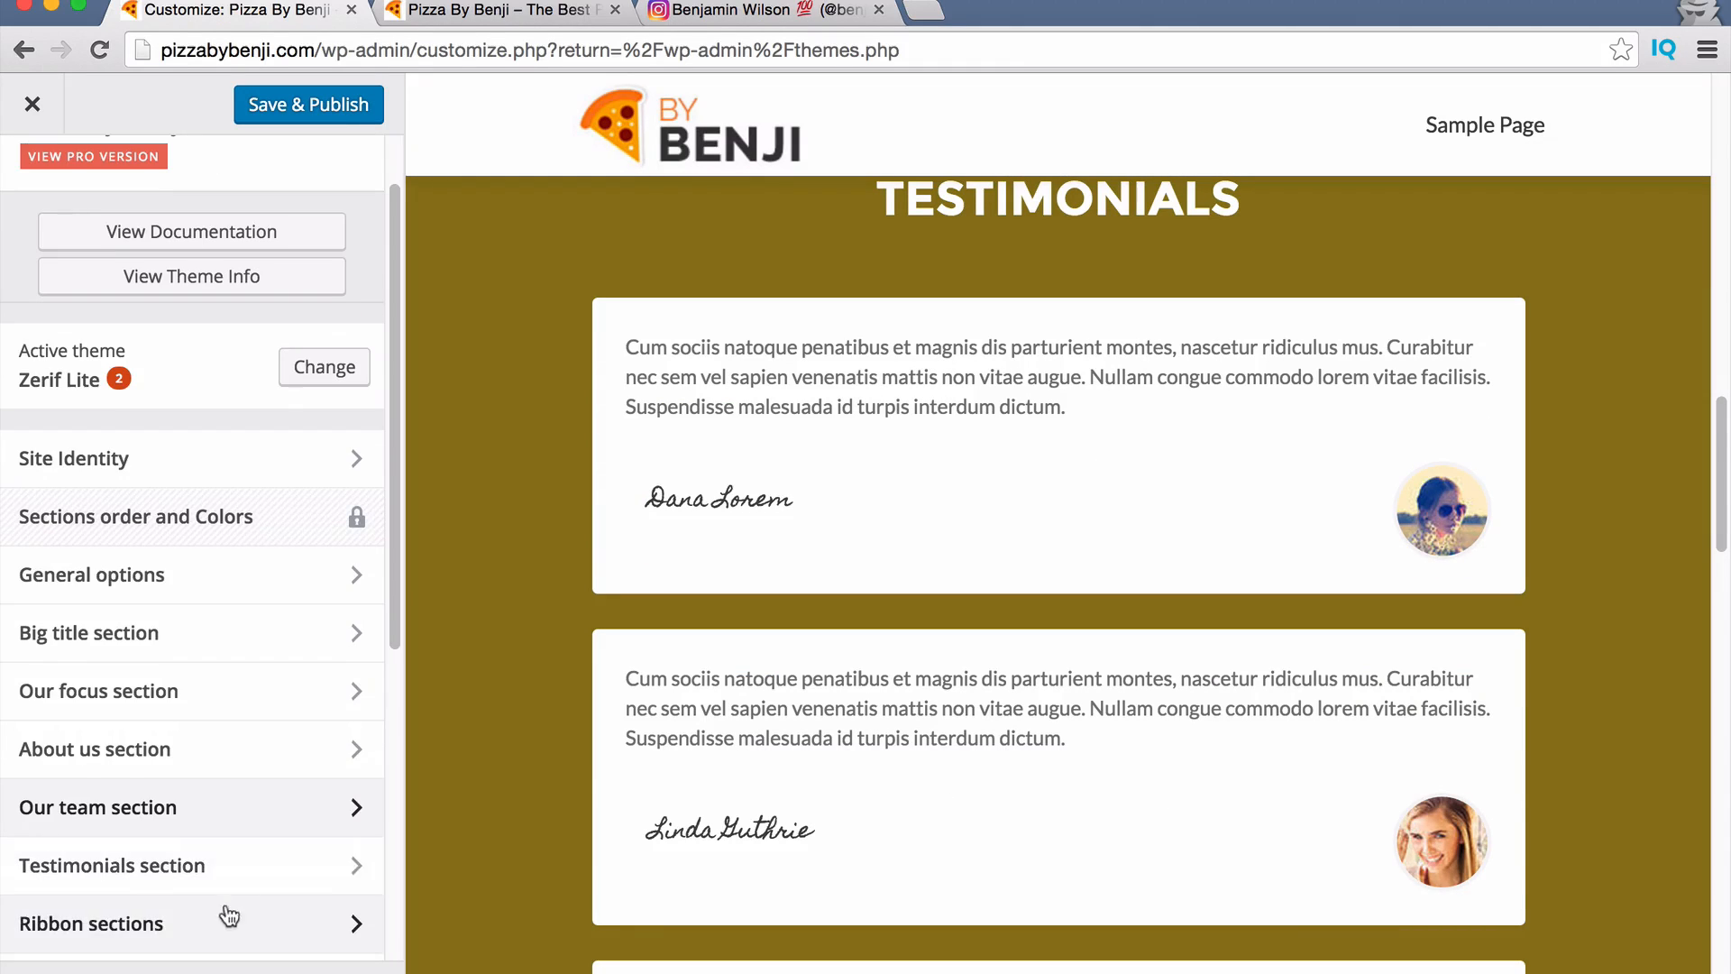
Hide the Our focus section from the homepage.
{"action": "left_click", "coordinate": [167, 699]}
{"action": "left_click", "coordinate": [80, 312]}
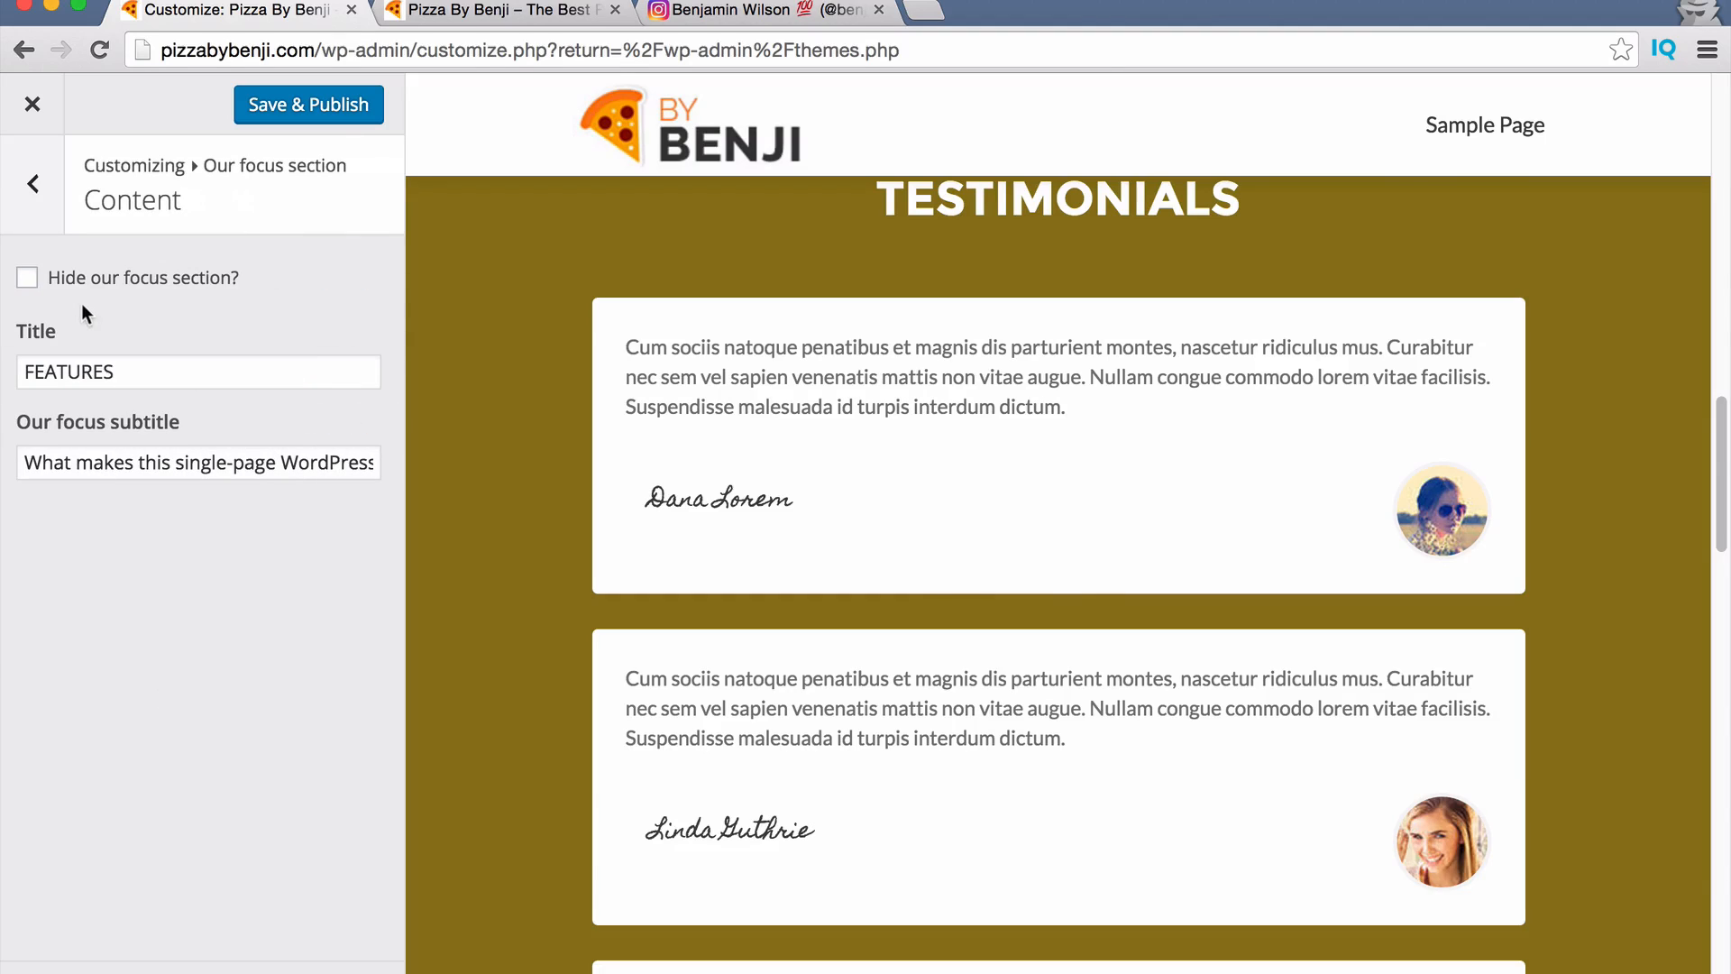
{"action": "left_click", "coordinate": [28, 282]}
{"action": "left_click", "coordinate": [33, 189]}
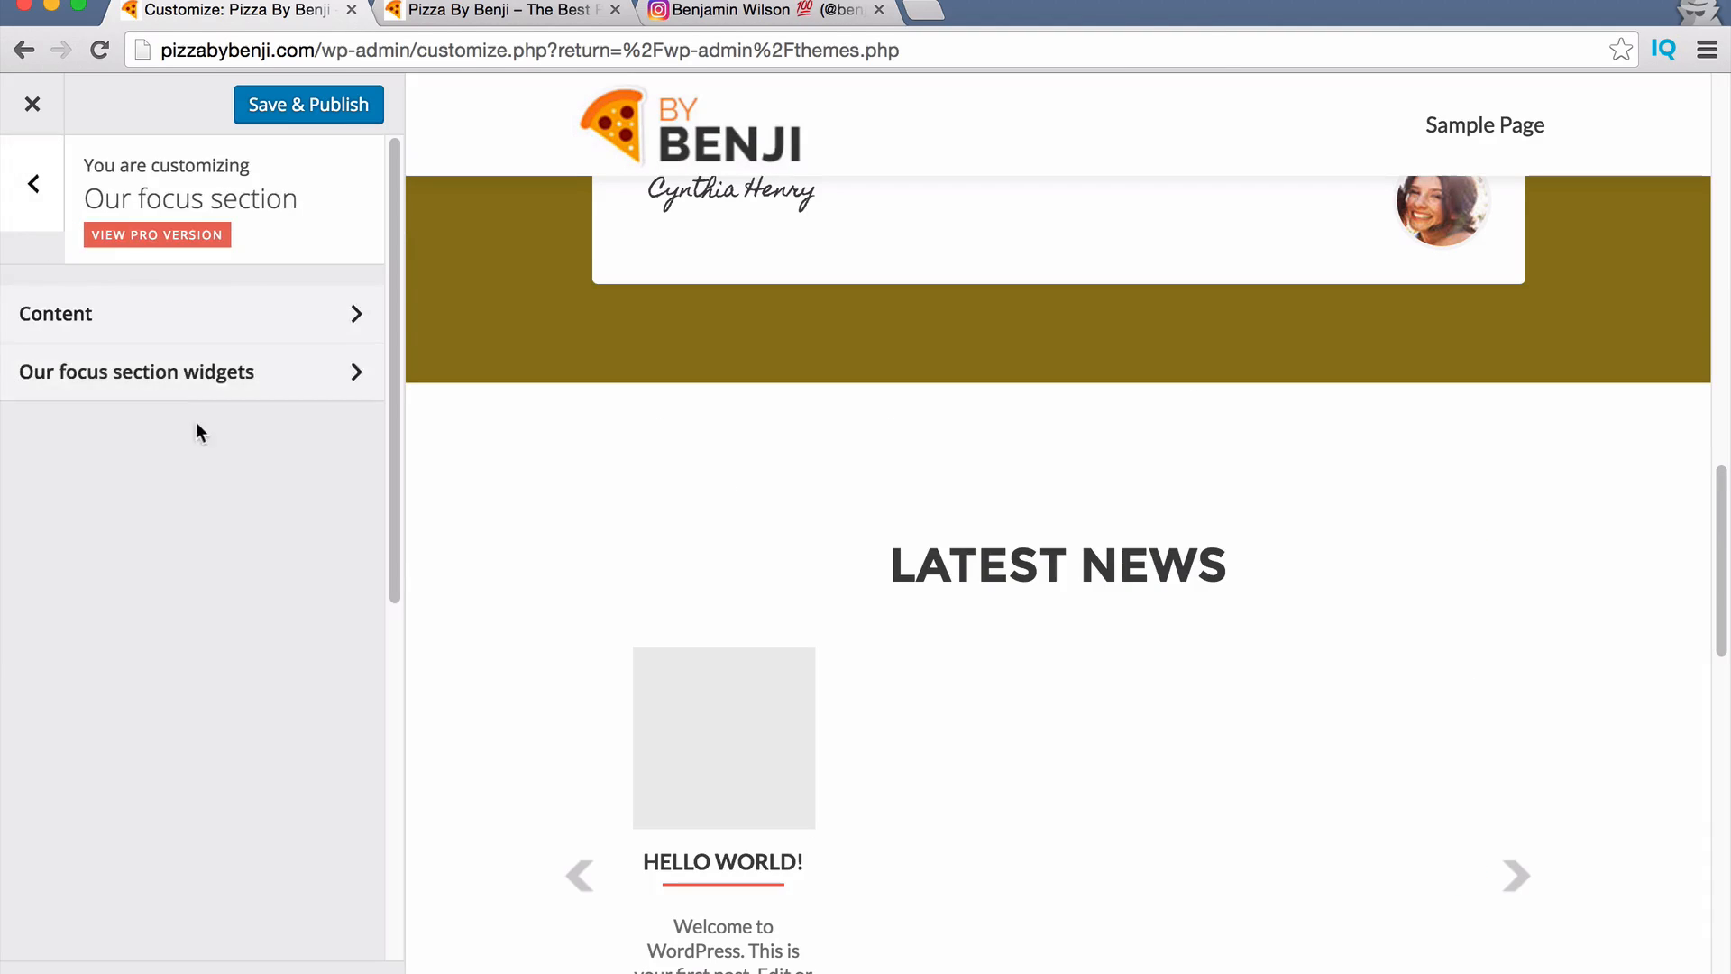
{"action": "left_click", "coordinate": [32, 184]}
{"action": "scroll", "coordinate": [180, 726], "scroll_direction": "down", "scroll_amount": 3}
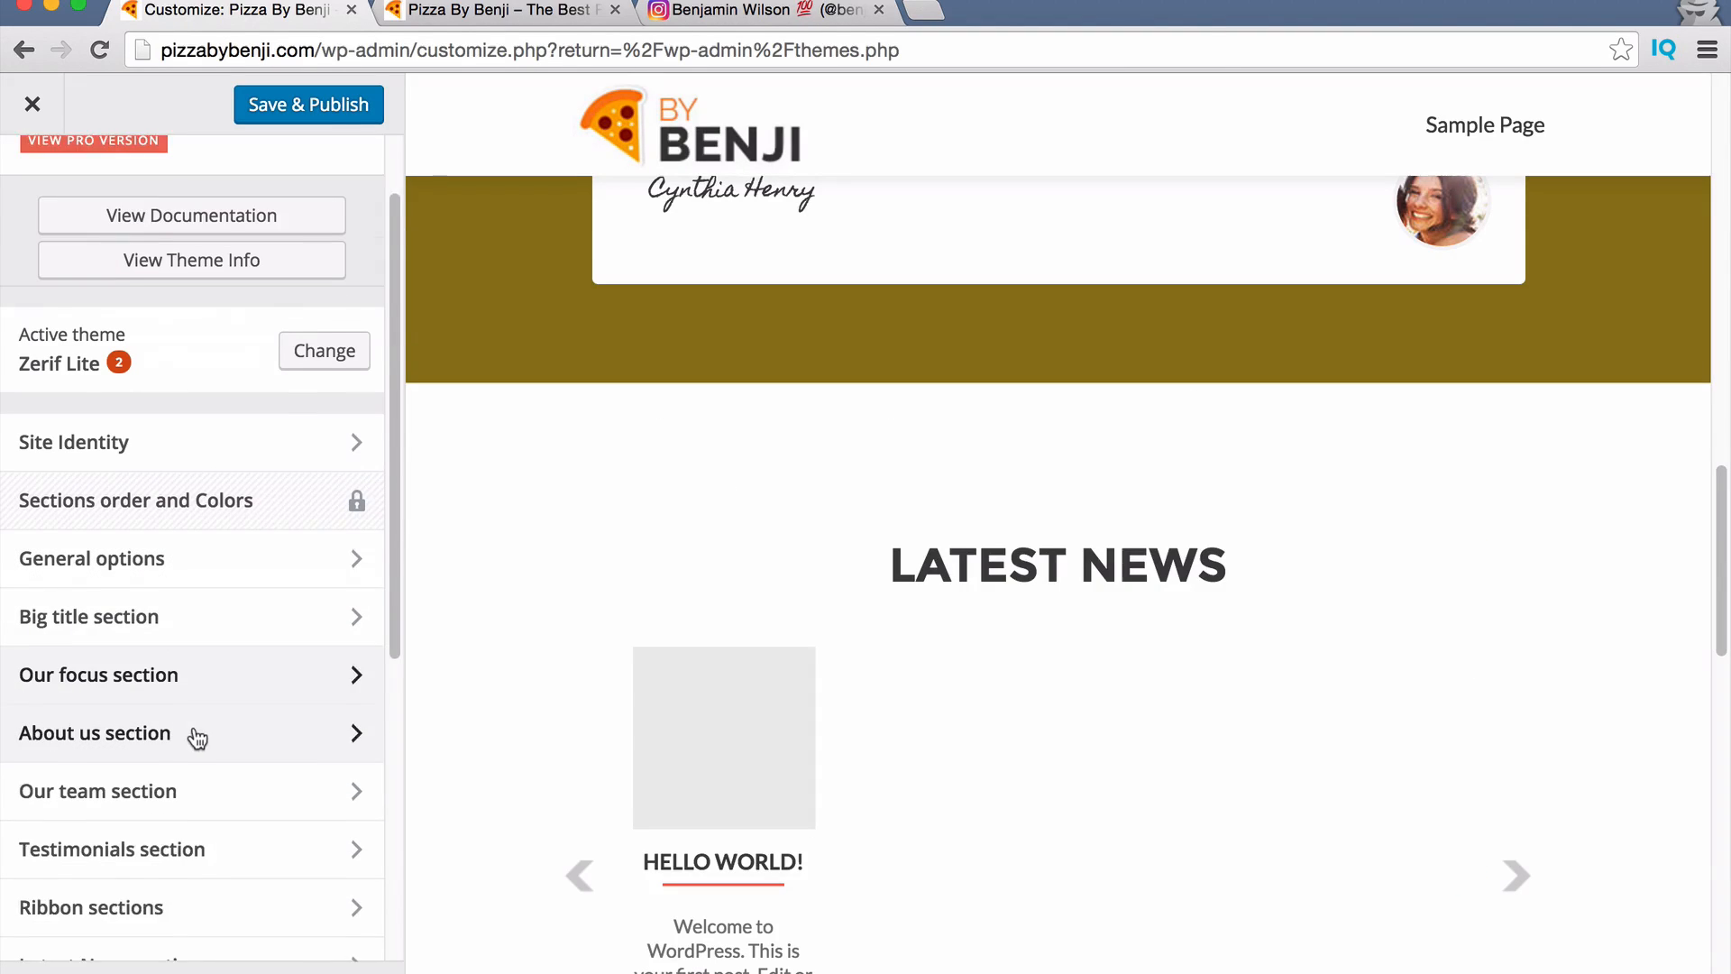
Hide the Latest News section and scroll the preview to check the result.
{"action": "left_click", "coordinate": [249, 918]}
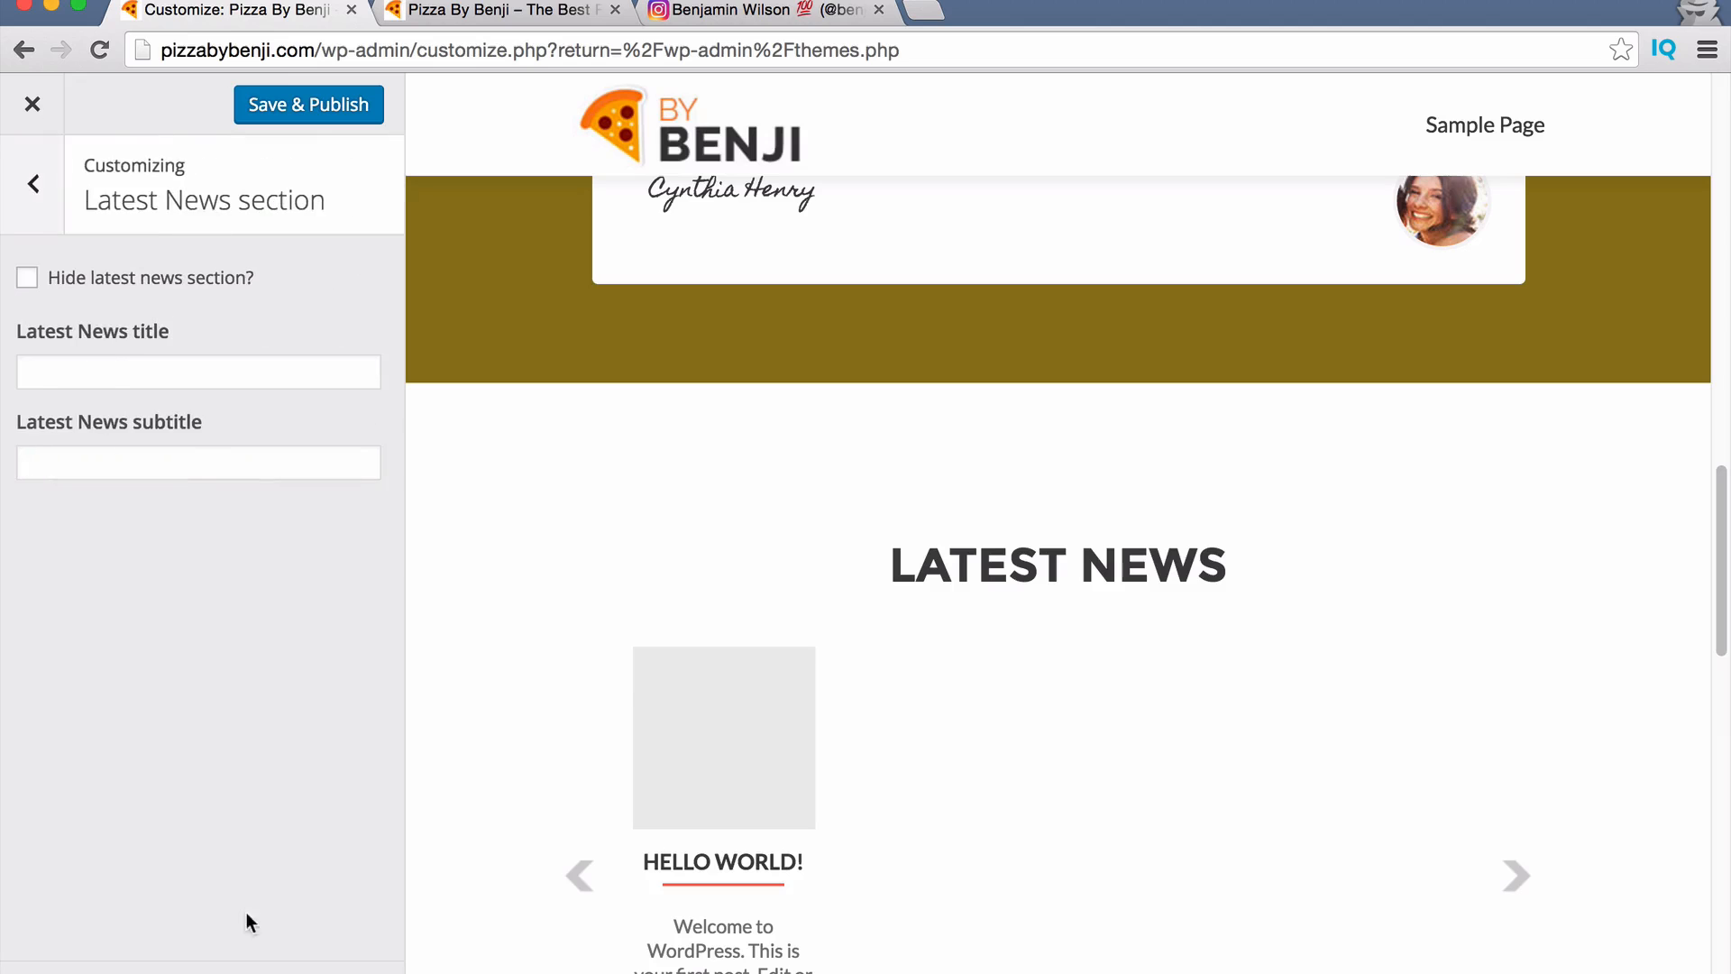
{"action": "left_click", "coordinate": [55, 283]}
{"action": "left_click", "coordinate": [33, 184]}
{"action": "scroll", "coordinate": [839, 740], "scroll_direction": "down", "scroll_amount": 5}
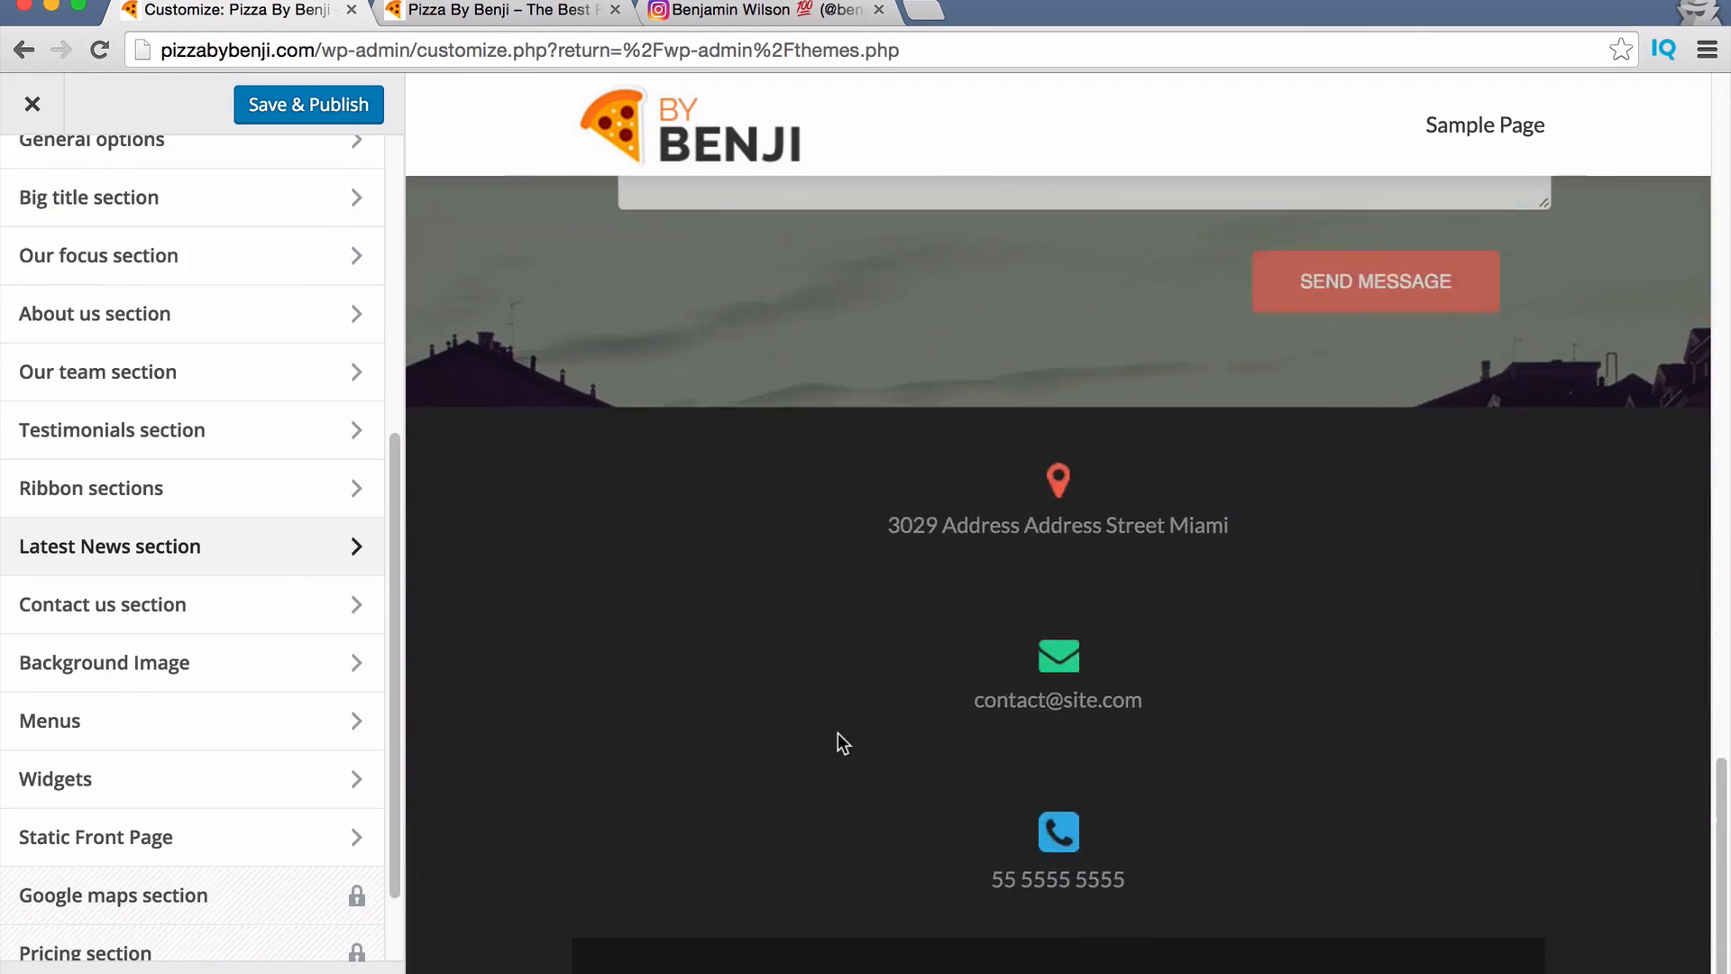
{"action": "scroll", "coordinate": [836, 733], "scroll_direction": "up", "scroll_amount": 8}
{"action": "scroll", "coordinate": [875, 604], "scroll_direction": "up", "scroll_amount": 10}
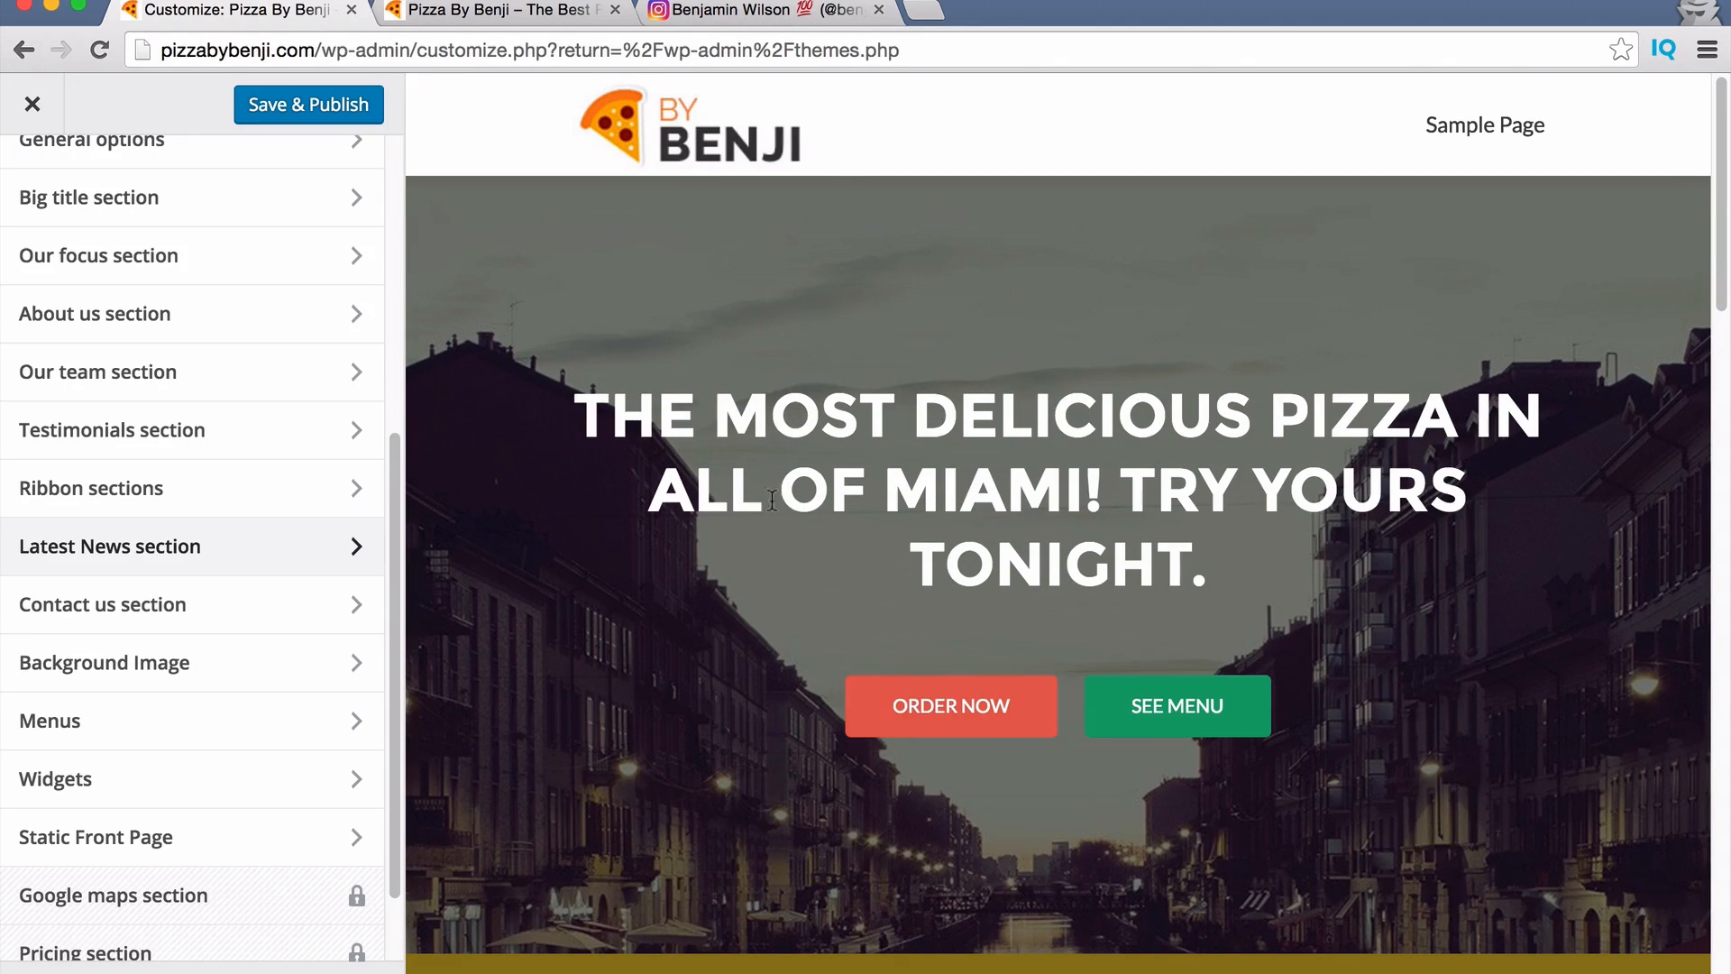
{"action": "scroll", "coordinate": [193, 491], "scroll_direction": "up", "scroll_amount": 5}
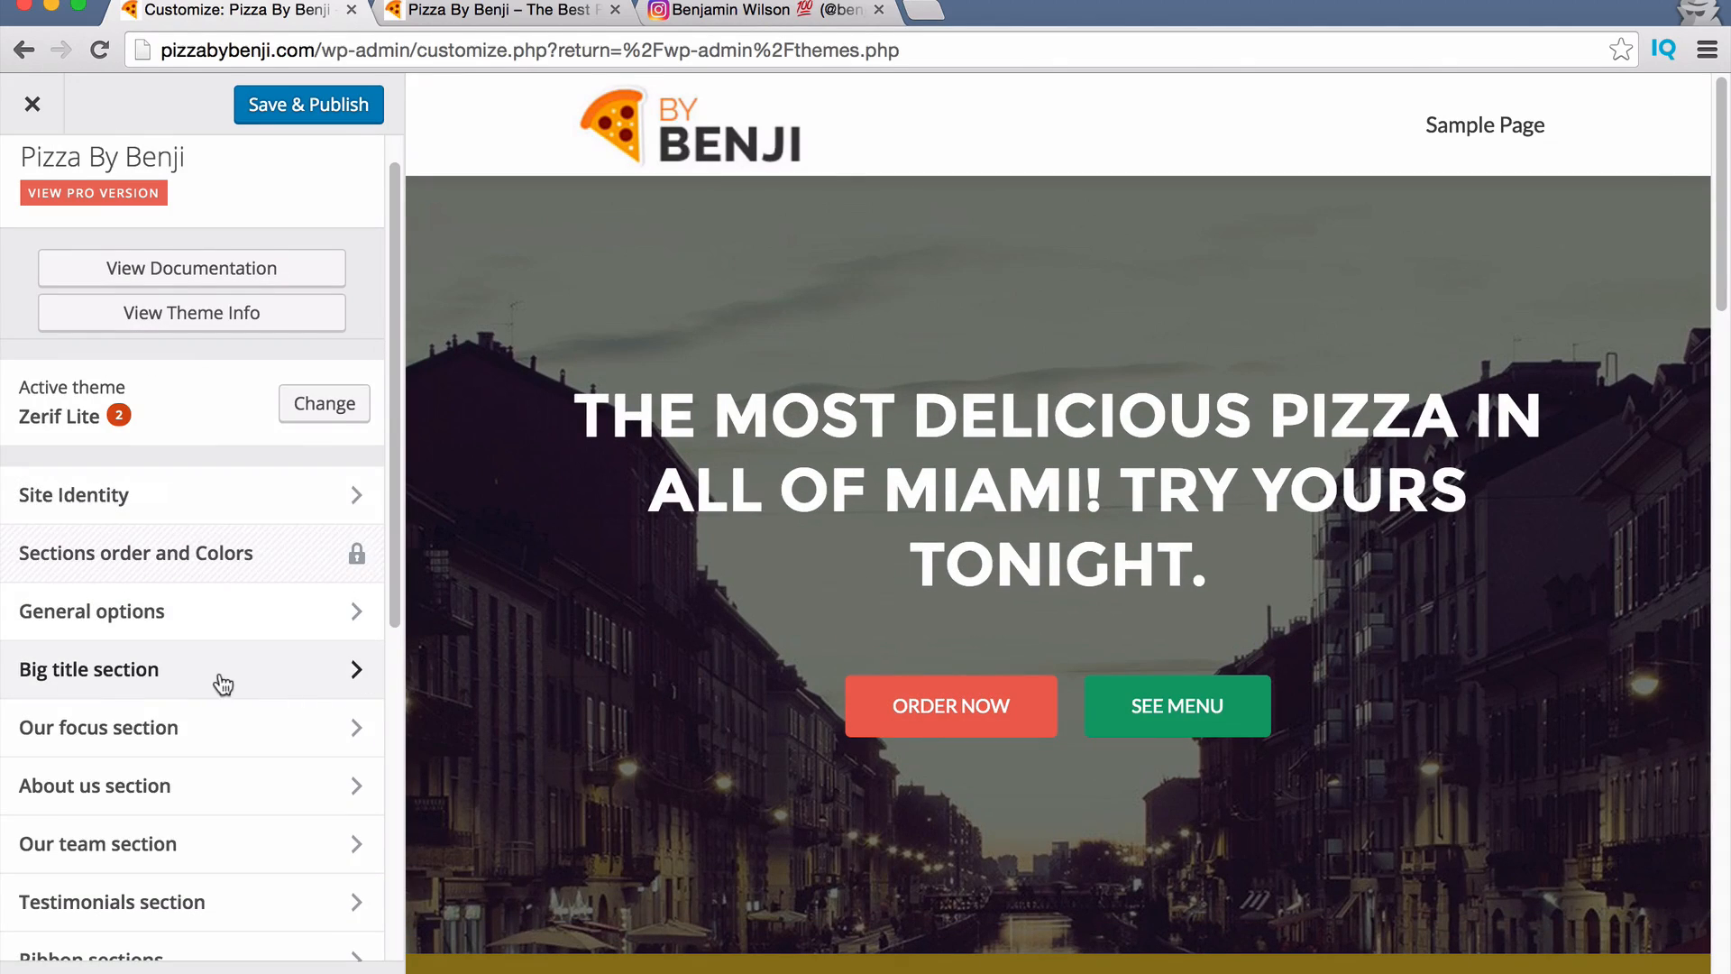
{"action": "scroll", "coordinate": [223, 632], "scroll_direction": "down", "scroll_amount": 5}
{"action": "scroll", "coordinate": [1089, 707], "scroll_direction": "down", "scroll_amount": 10}
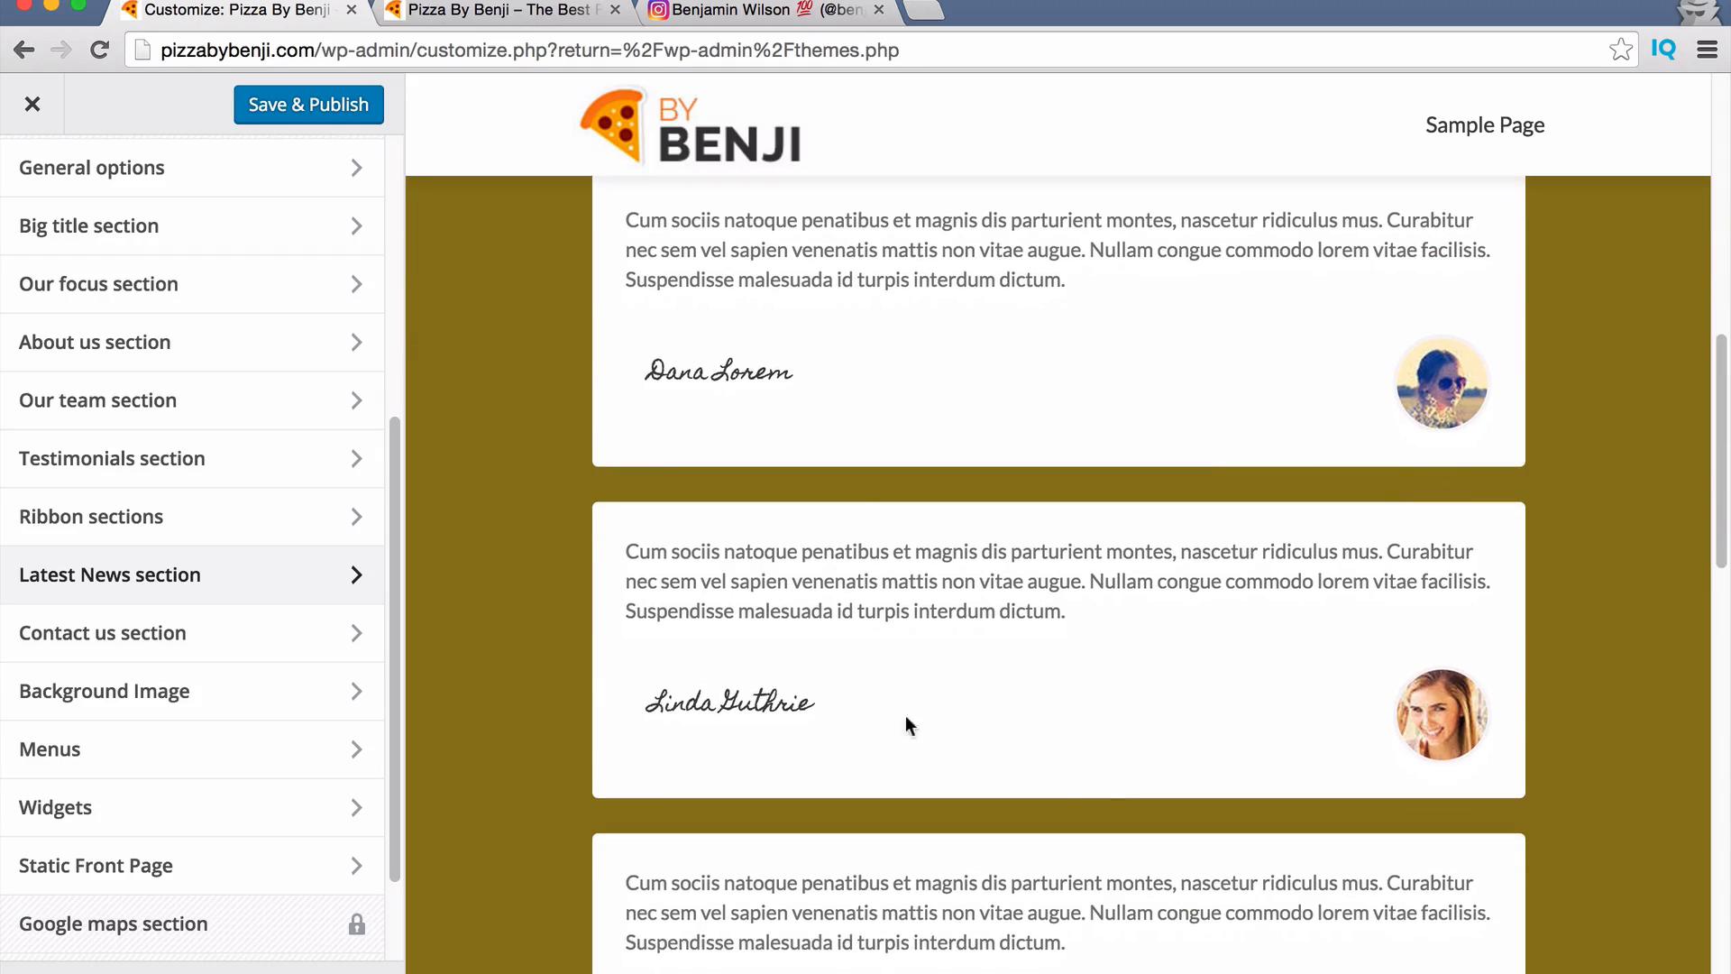
Enter 'Check Out What Our Current Customers Are Saying...' as the Testimonials subtitle.
{"action": "left_click", "coordinate": [153, 462]}
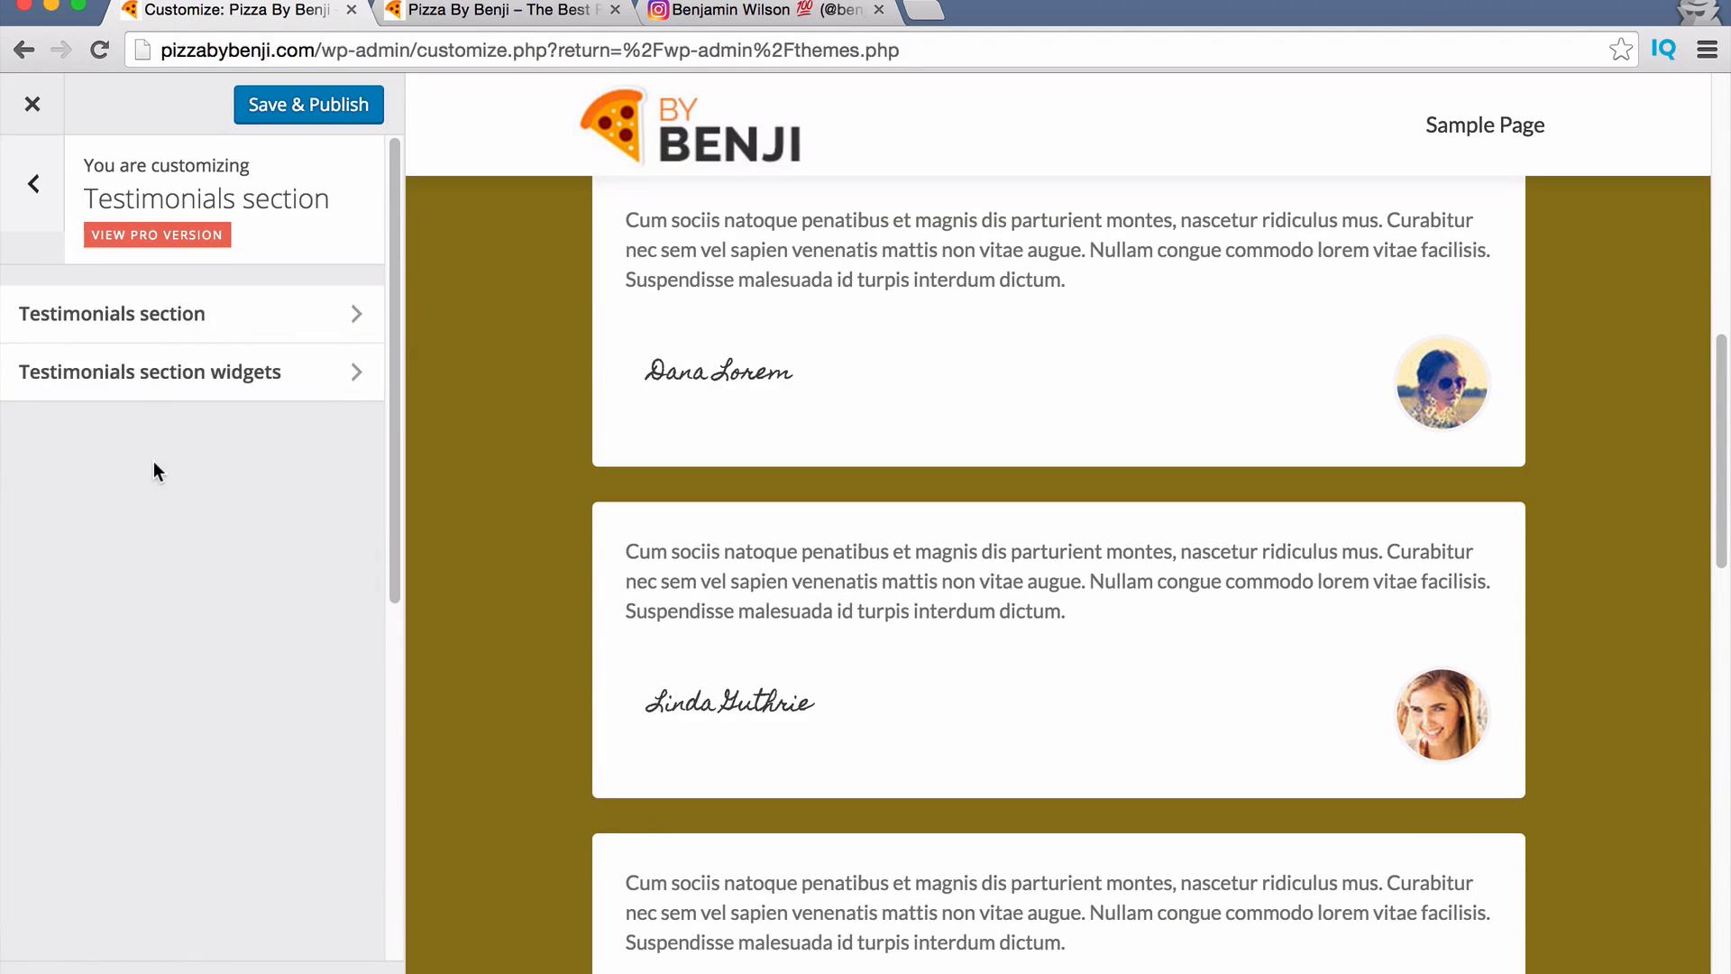
{"action": "left_click", "coordinate": [159, 335]}
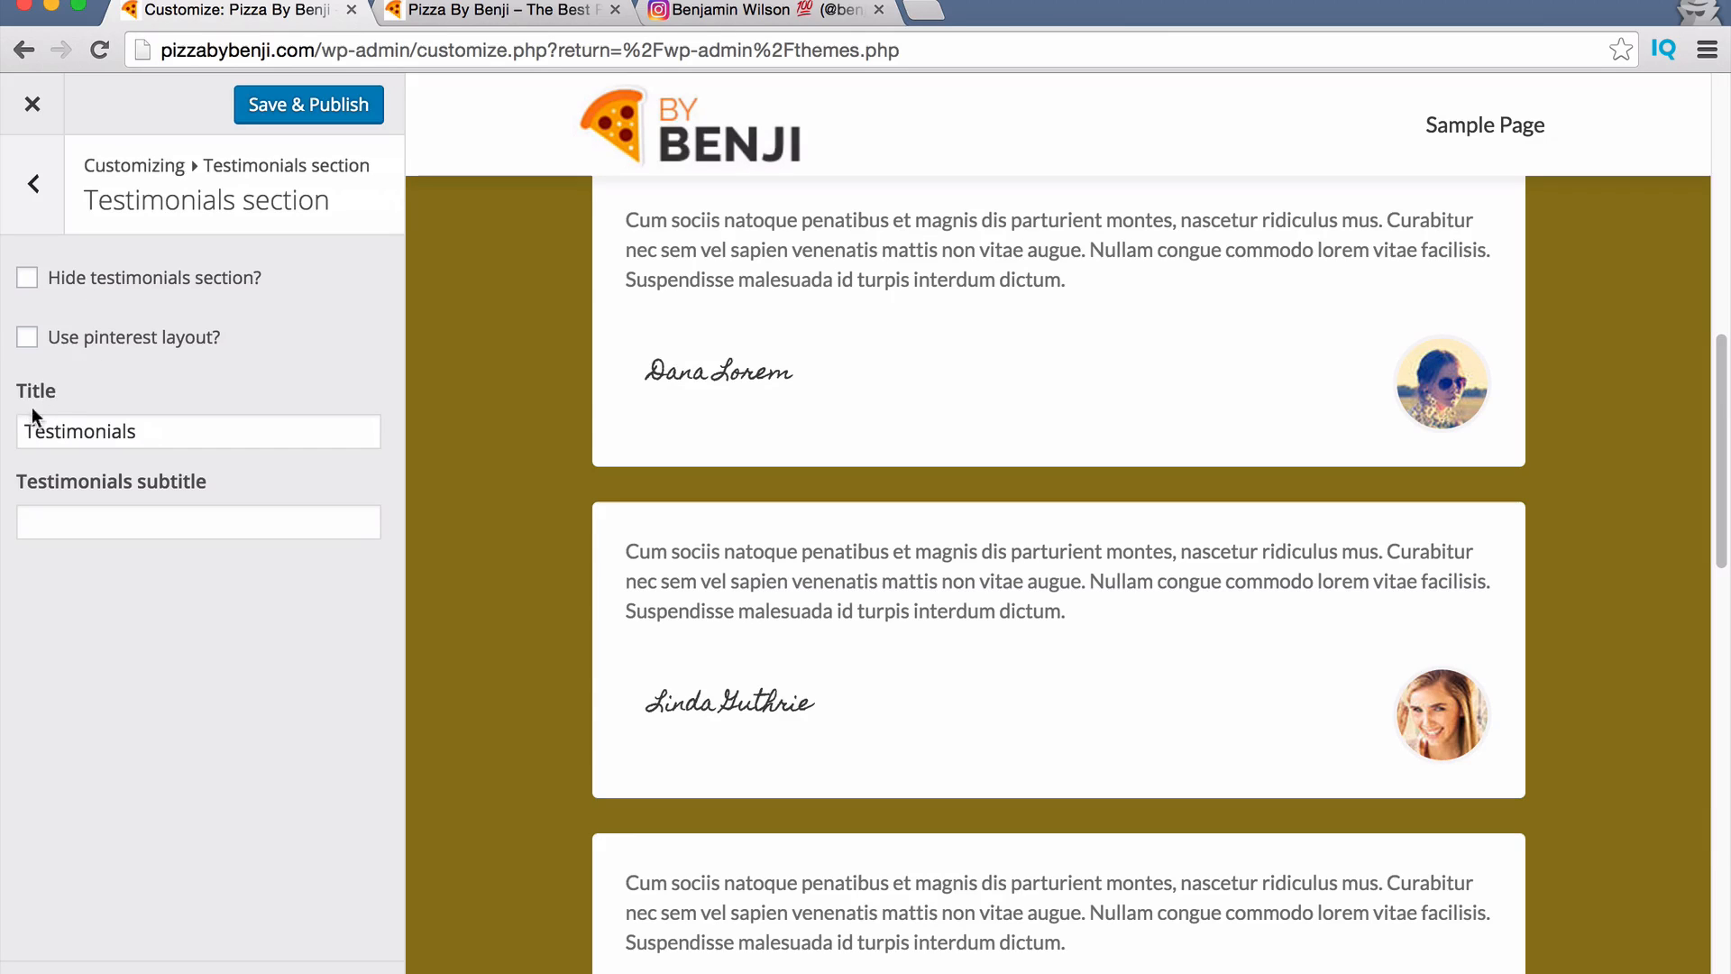
{"action": "scroll", "coordinate": [545, 631], "scroll_direction": "up", "scroll_amount": 7}
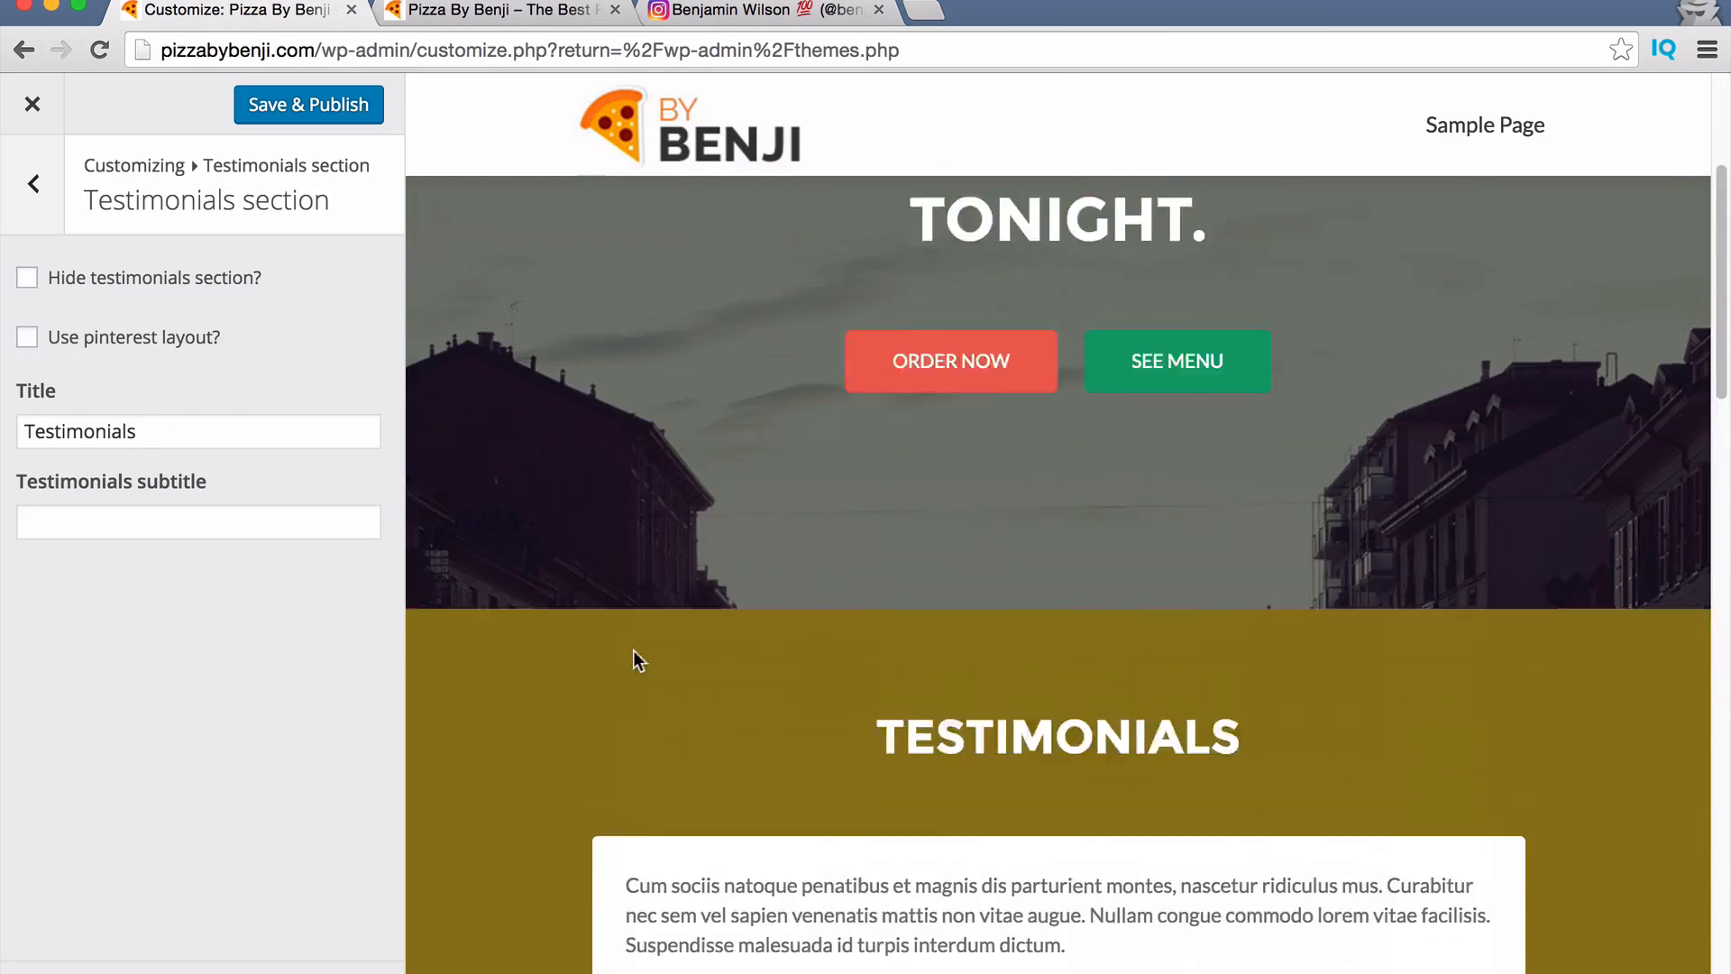
{"action": "scroll", "coordinate": [633, 651], "scroll_direction": "down", "scroll_amount": 3}
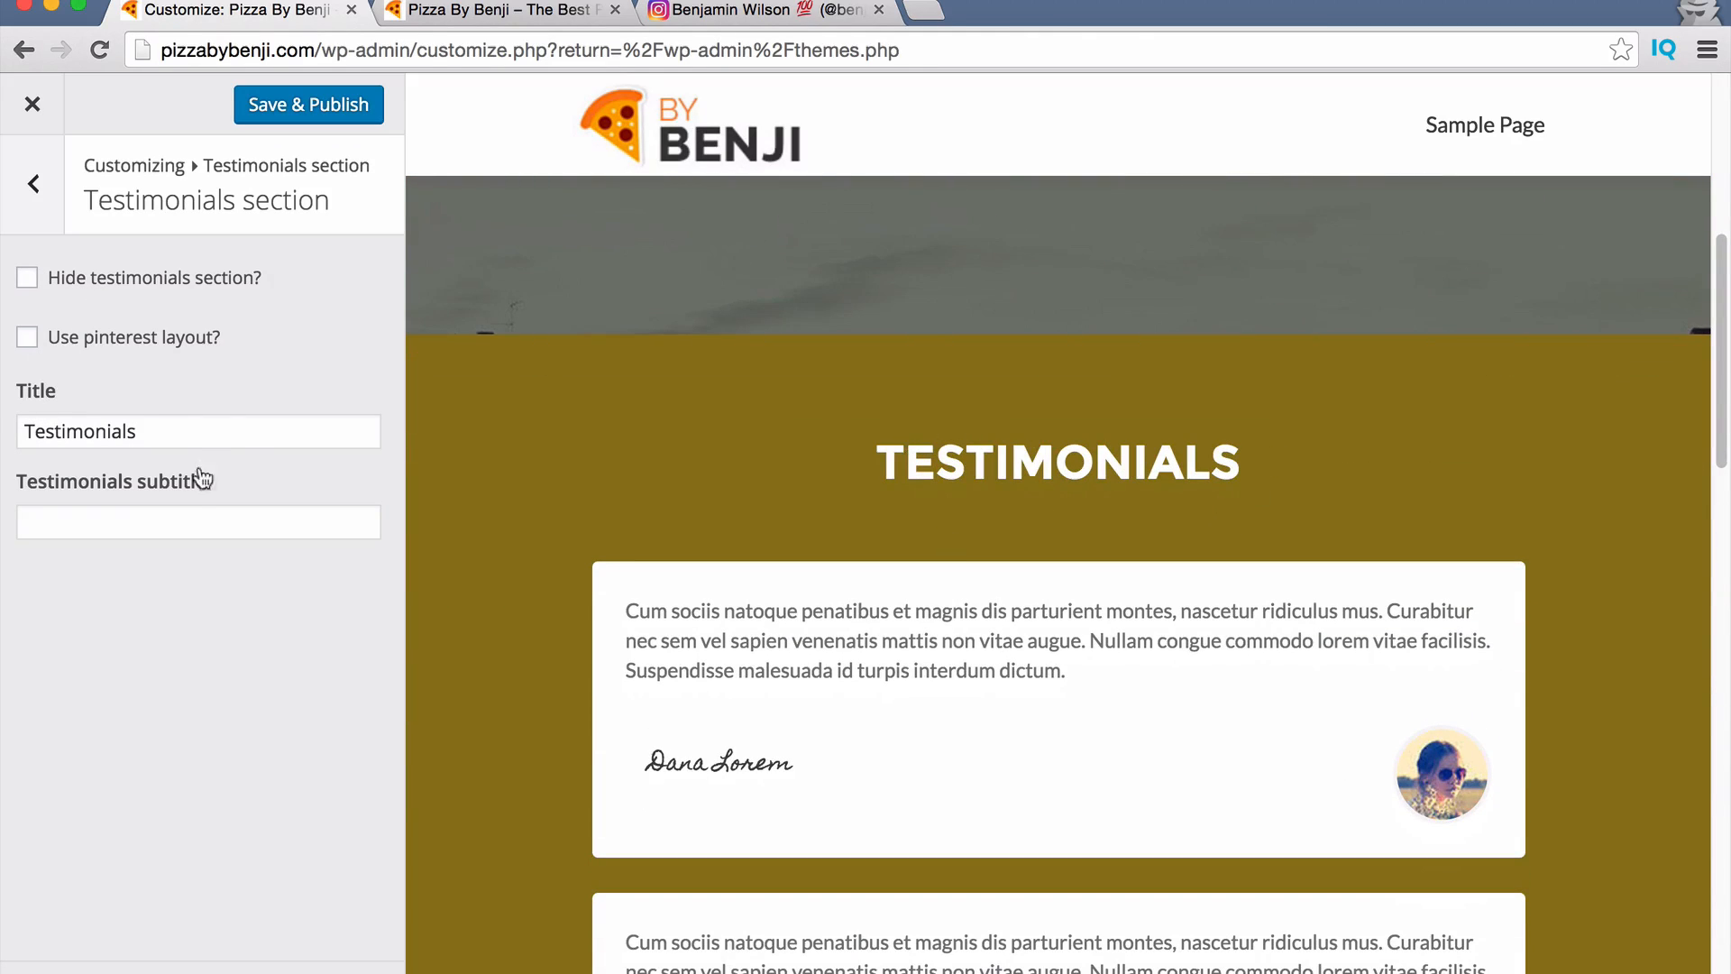
{"action": "left_click", "coordinate": [204, 523]}
{"action": "type", "text": "Che"}
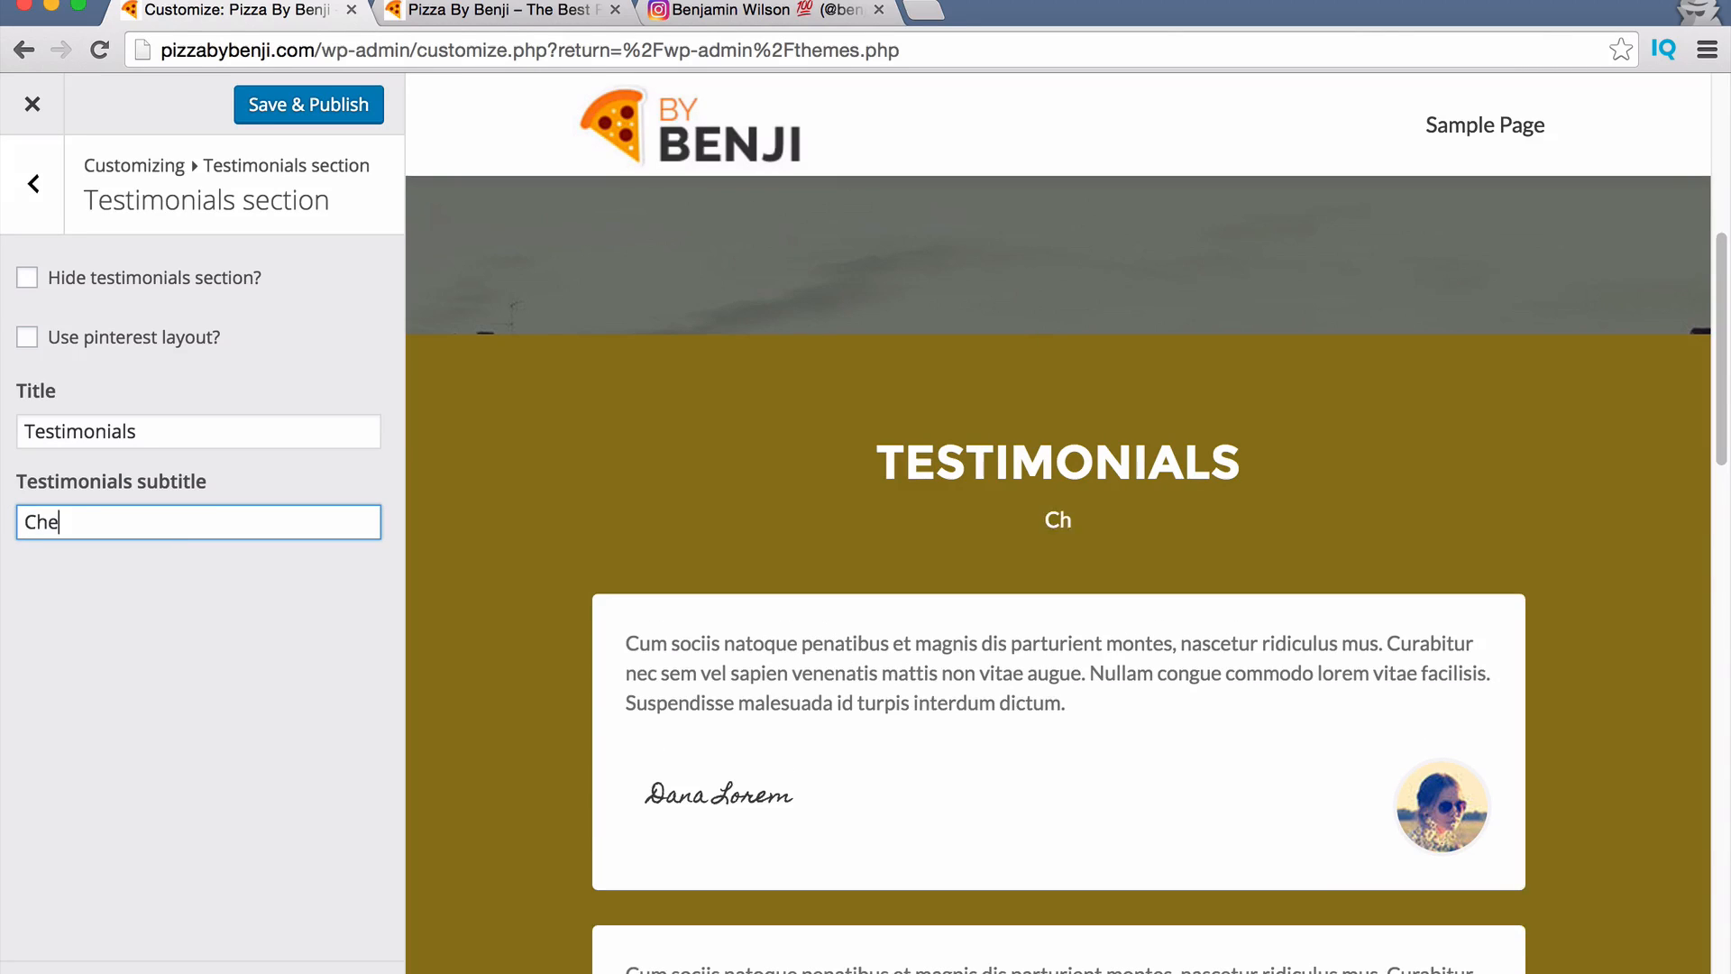
{"action": "type", "text": "ck Out What "}
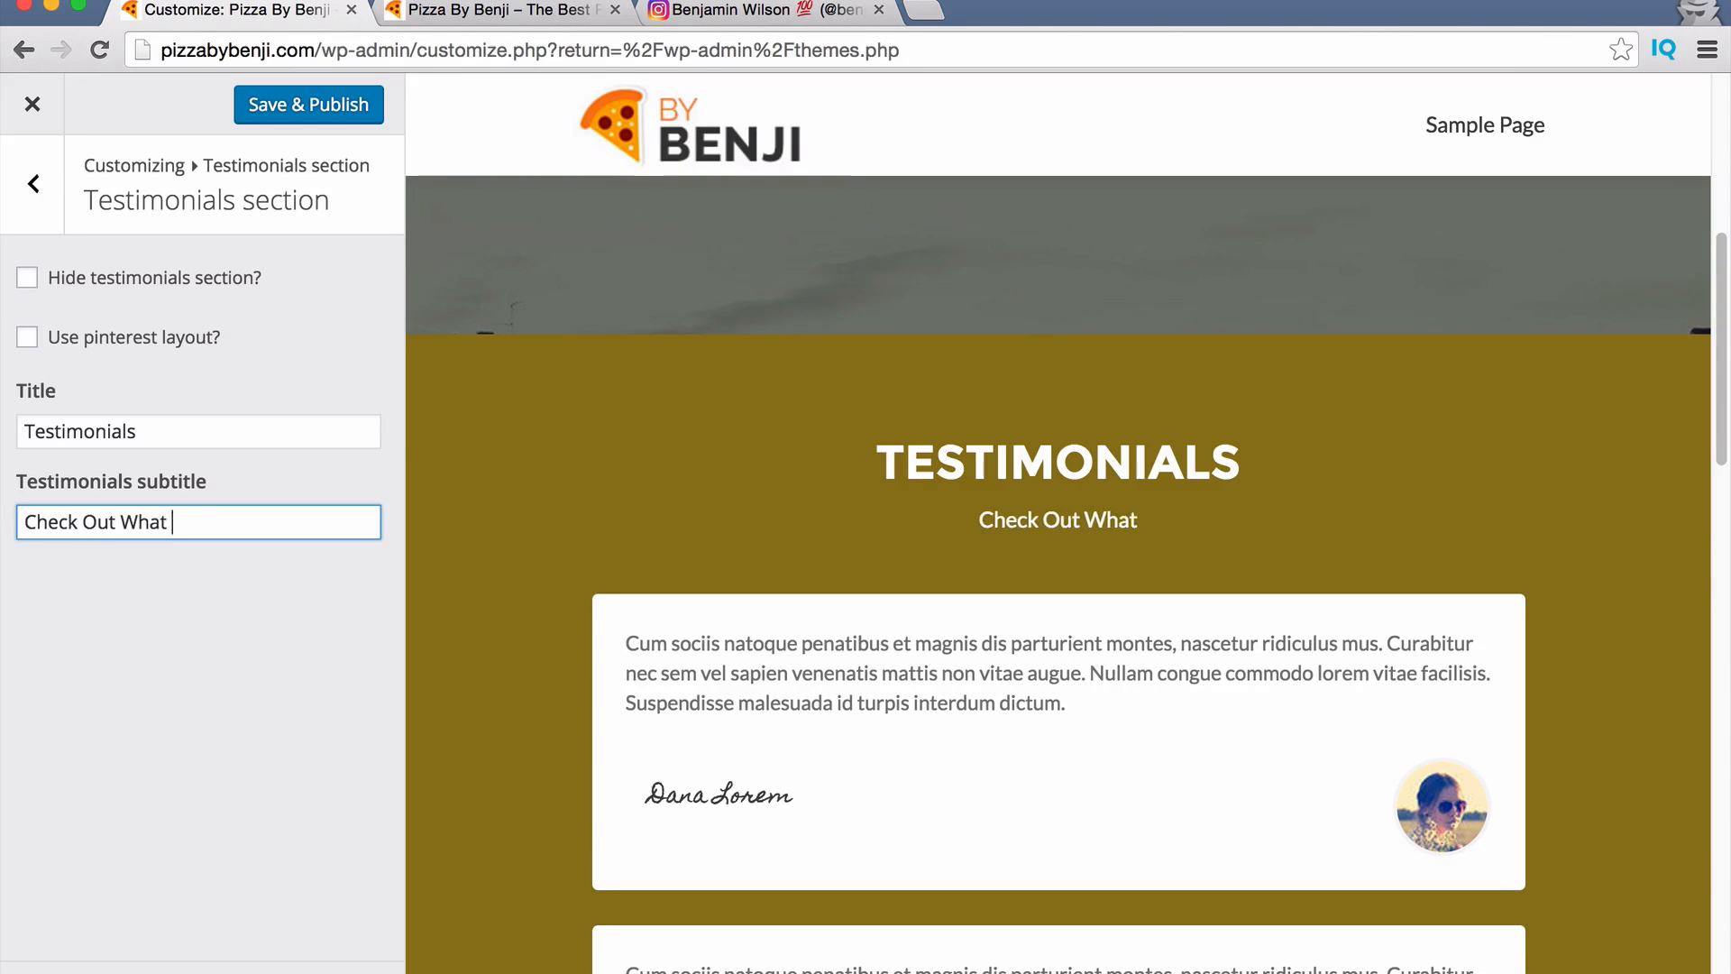
{"action": "type", "text": "Our Current Customers"}
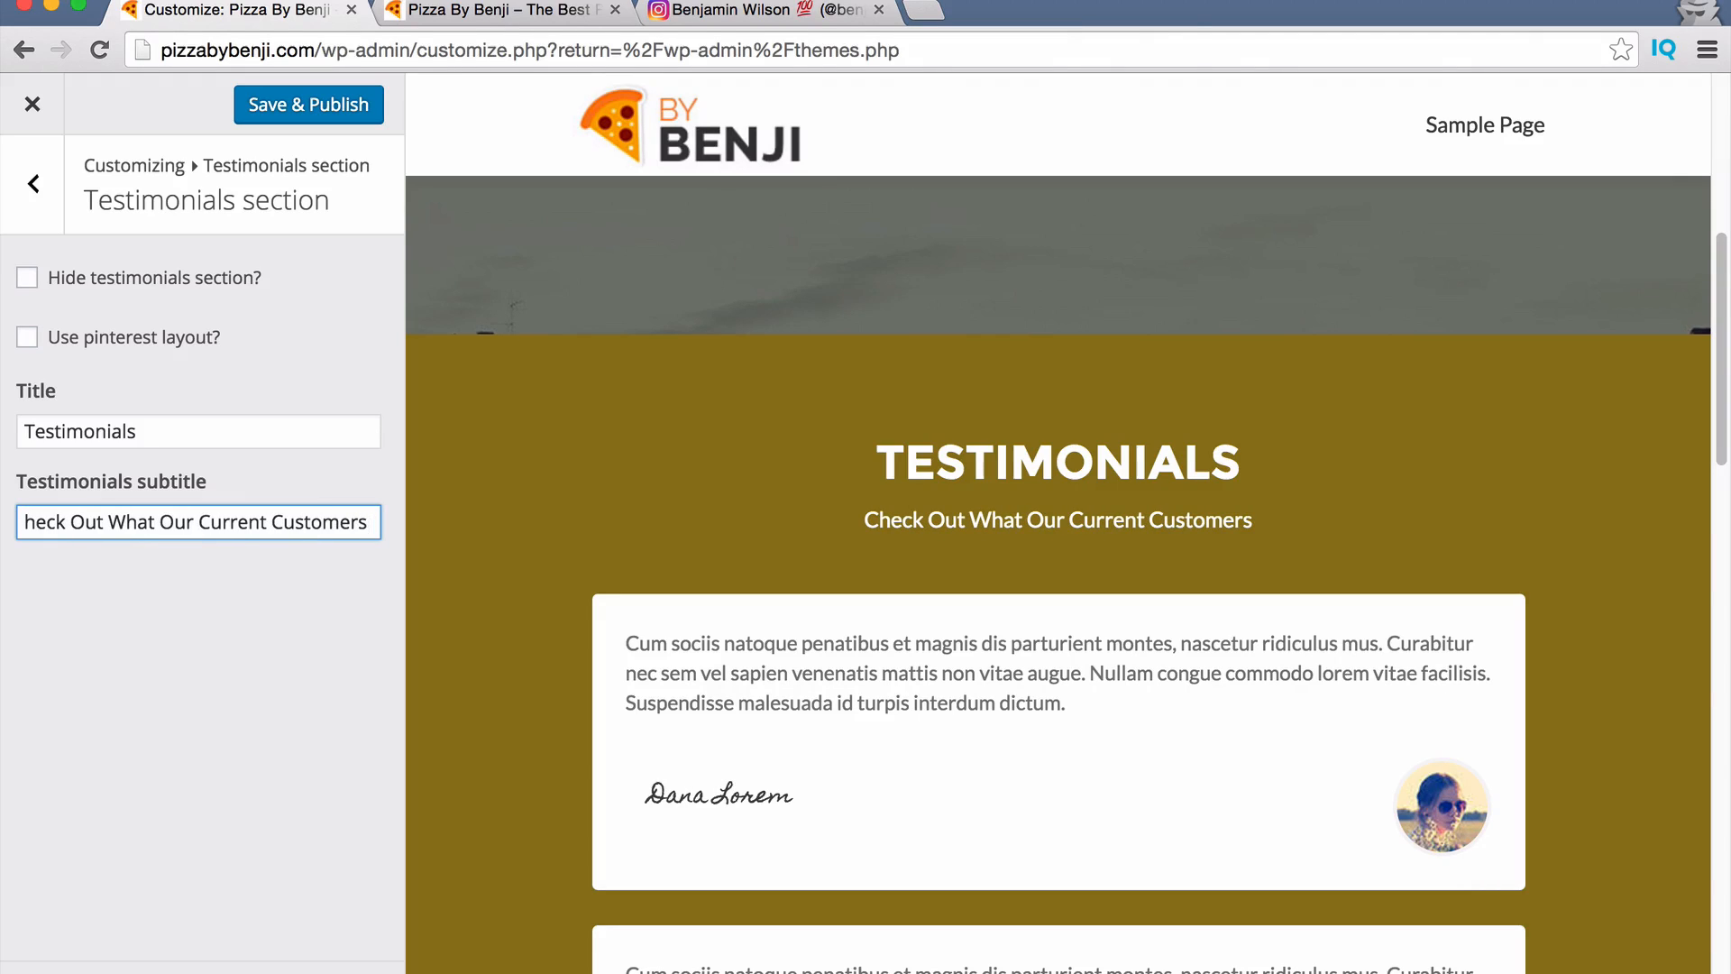
{"action": "type", "text": " Are Saying"}
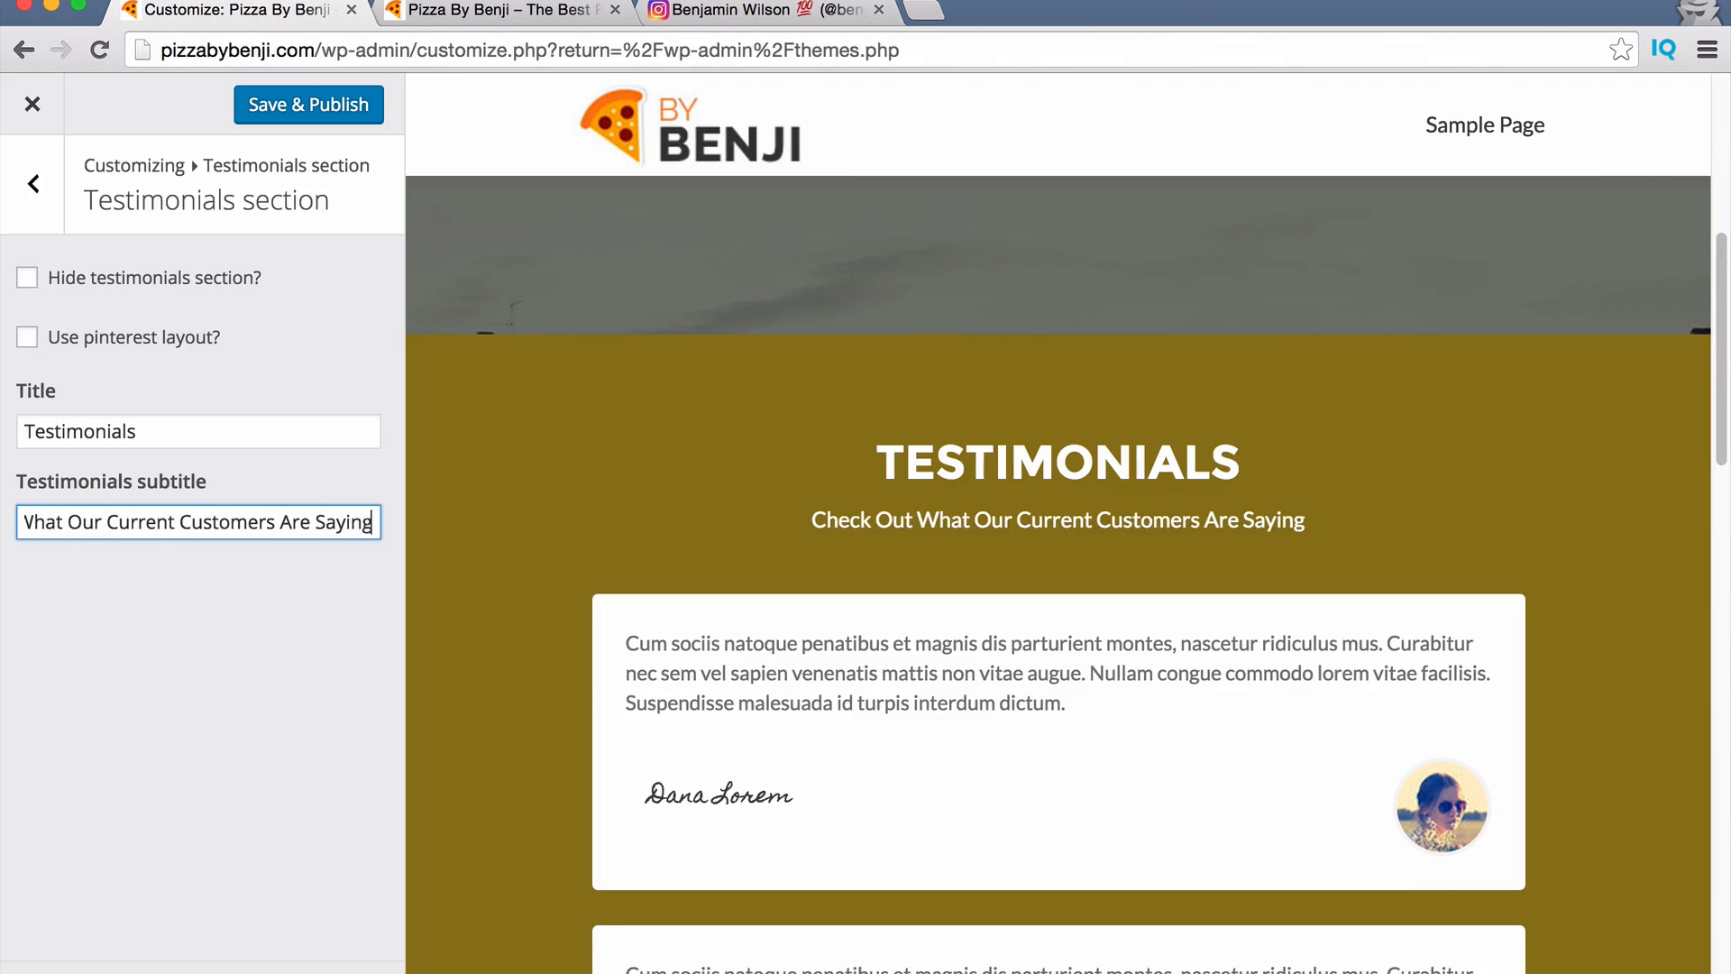
{"action": "type", "text": "..."}
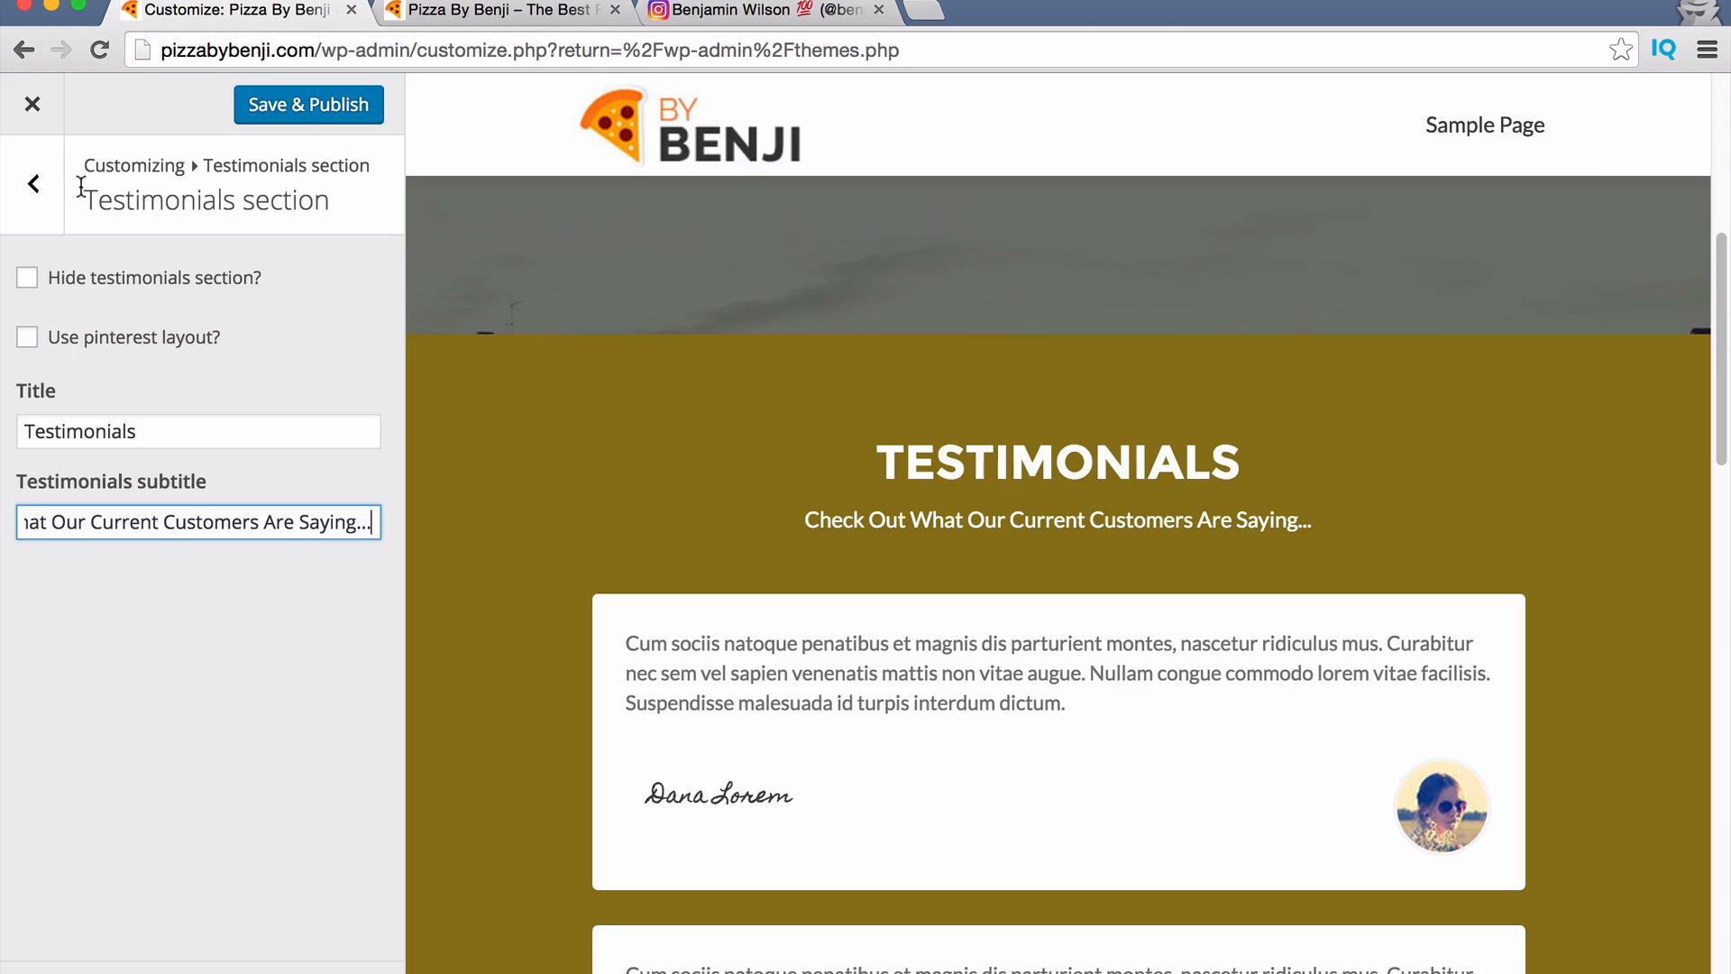
{"action": "left_click", "coordinate": [46, 186]}
Replace the first testimonial widget's lorem ipsum paragraph with 'CHANGE THIS TEXT'.
{"action": "left_click", "coordinate": [117, 361]}
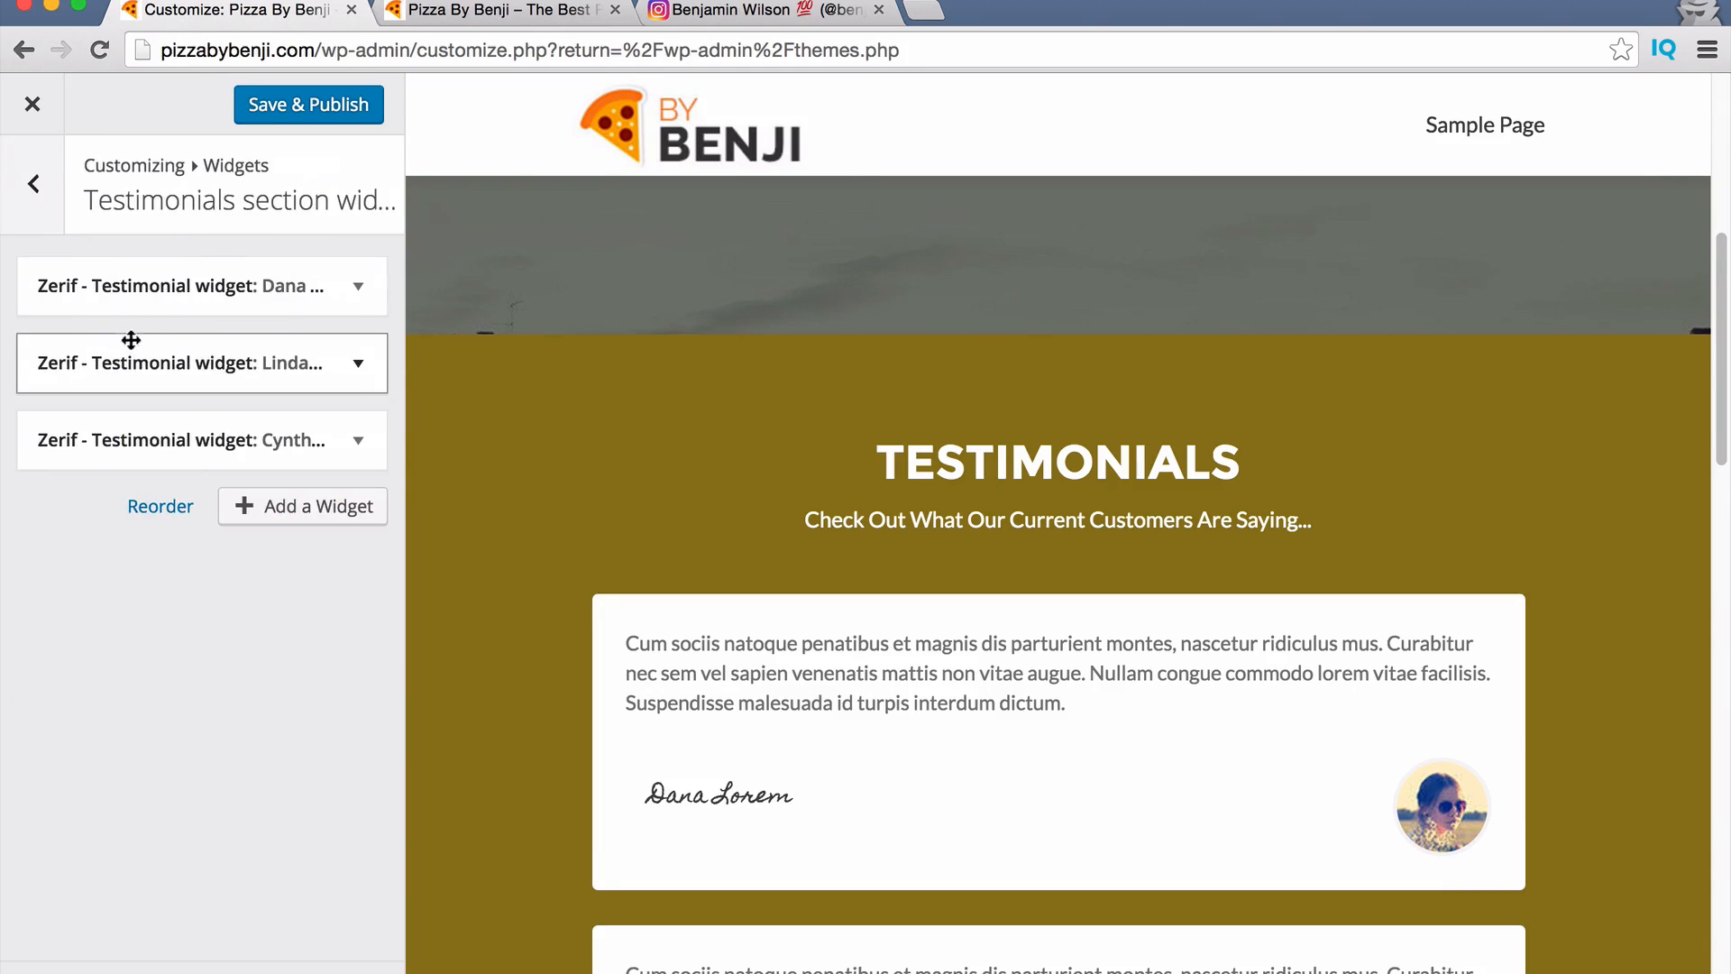
{"action": "left_click", "coordinate": [359, 288]}
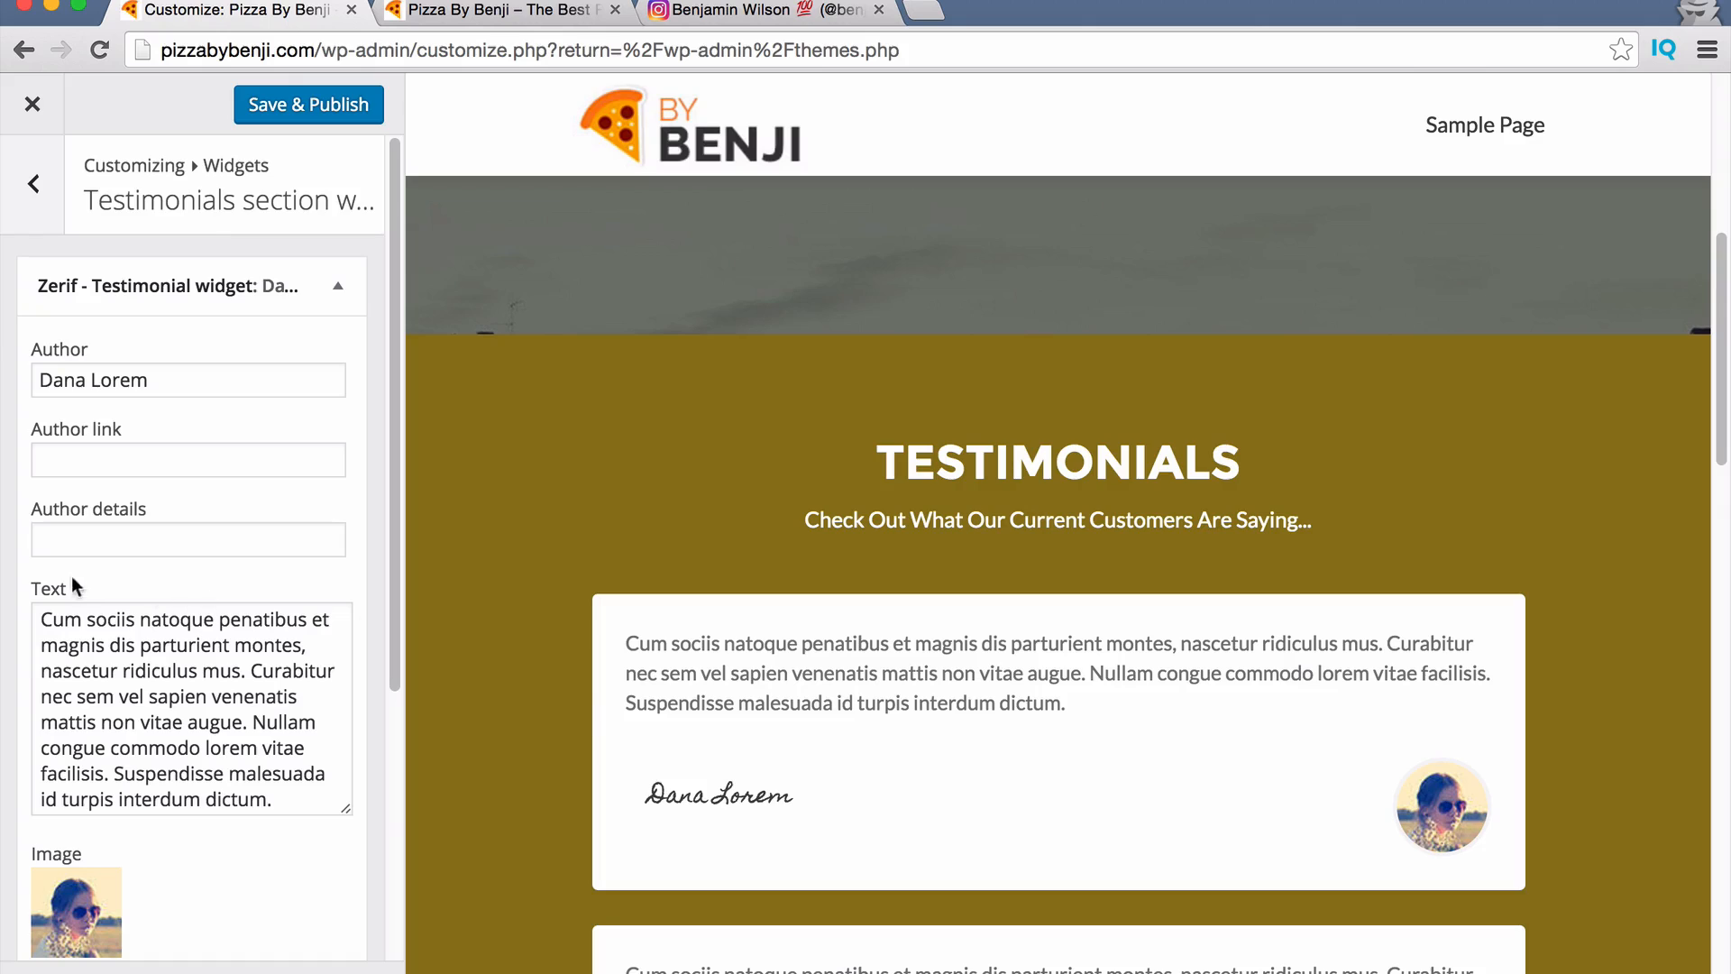
{"action": "triple_click", "coordinate": [115, 384]}
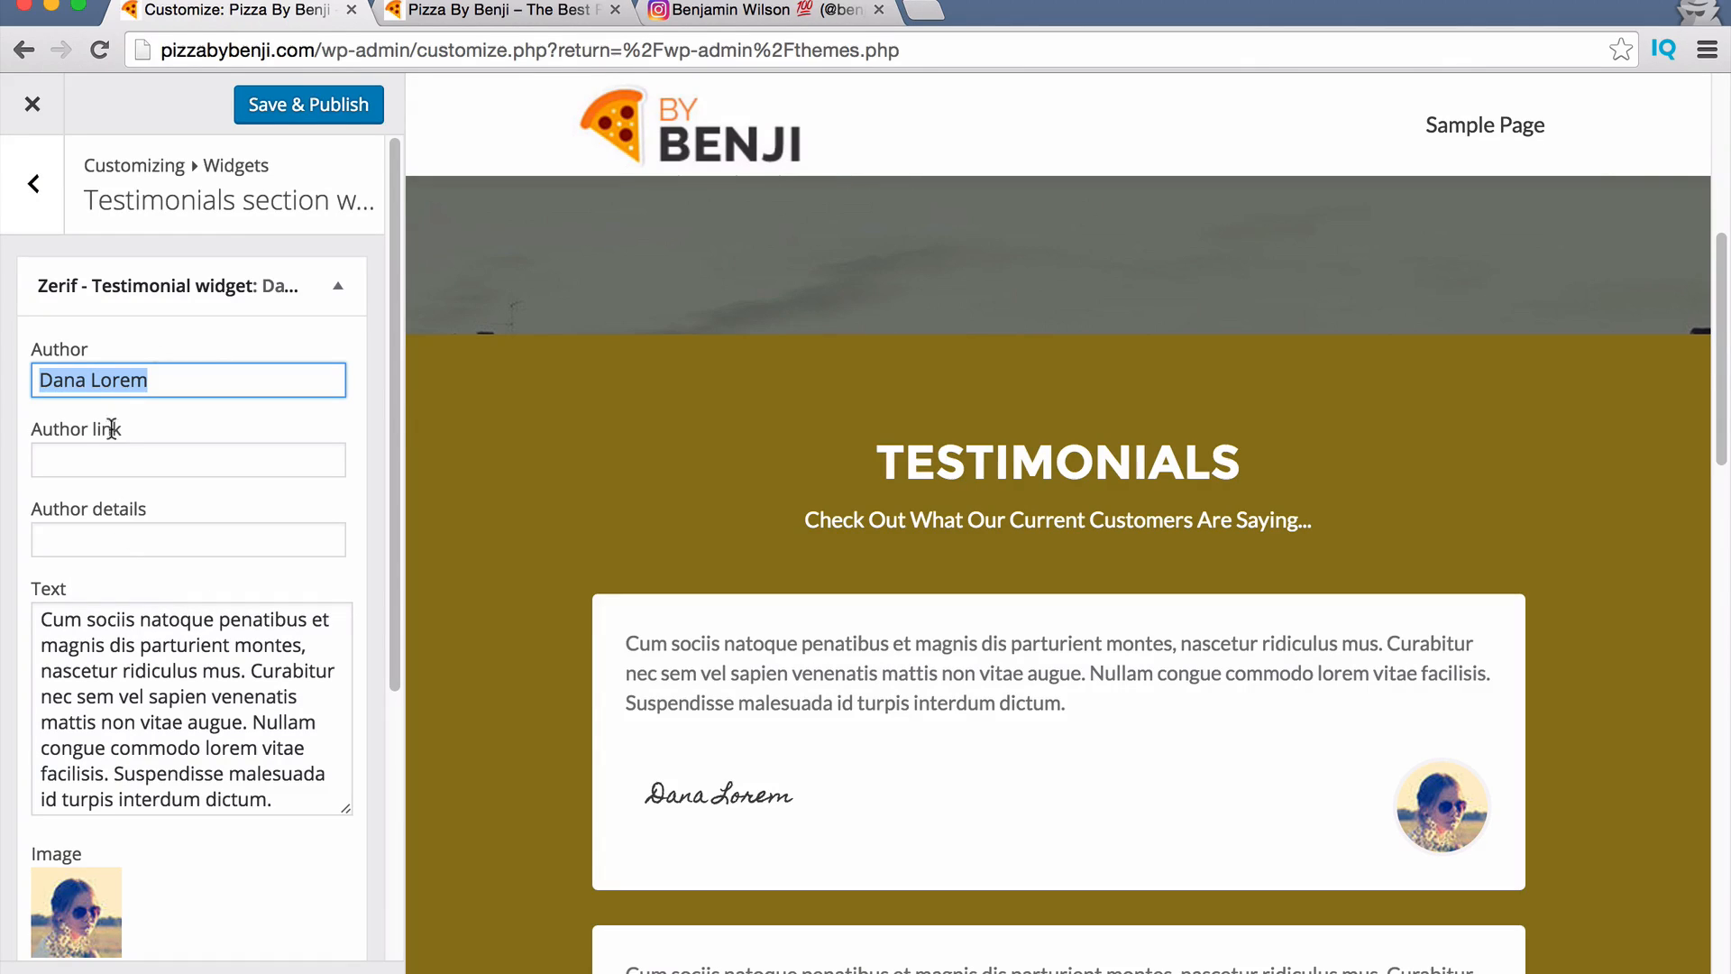
{"action": "scroll", "coordinate": [90, 801], "scroll_direction": "down", "scroll_amount": 3}
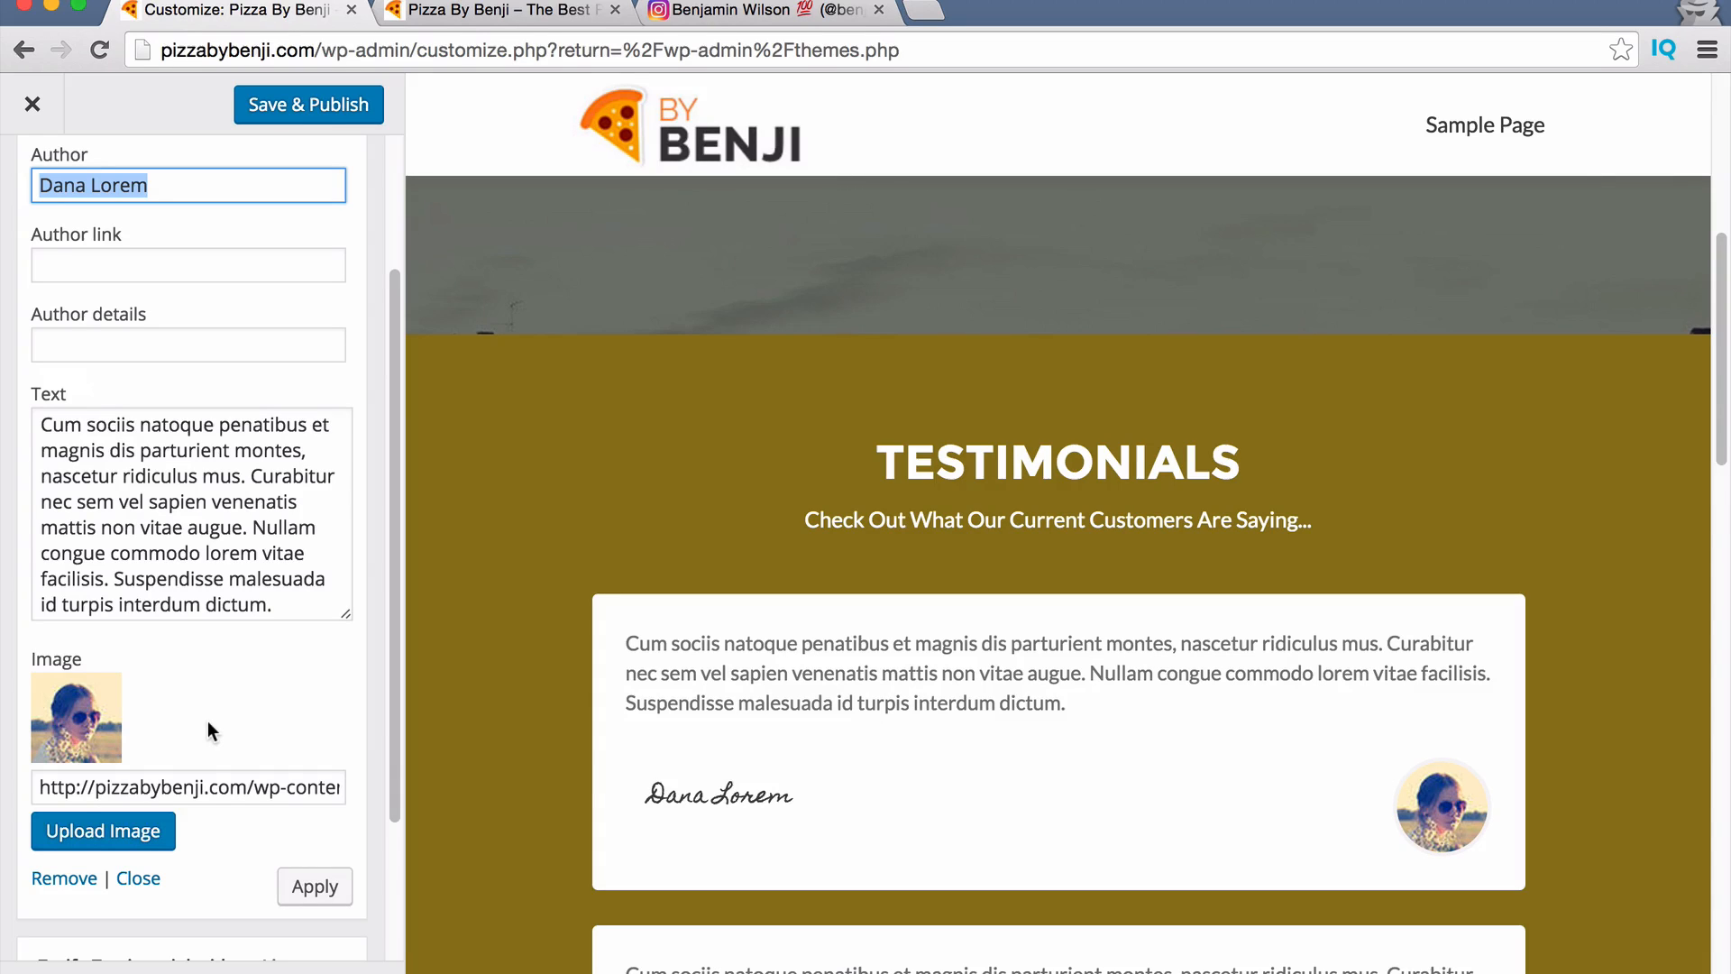
{"action": "triple_click", "coordinate": [178, 557]}
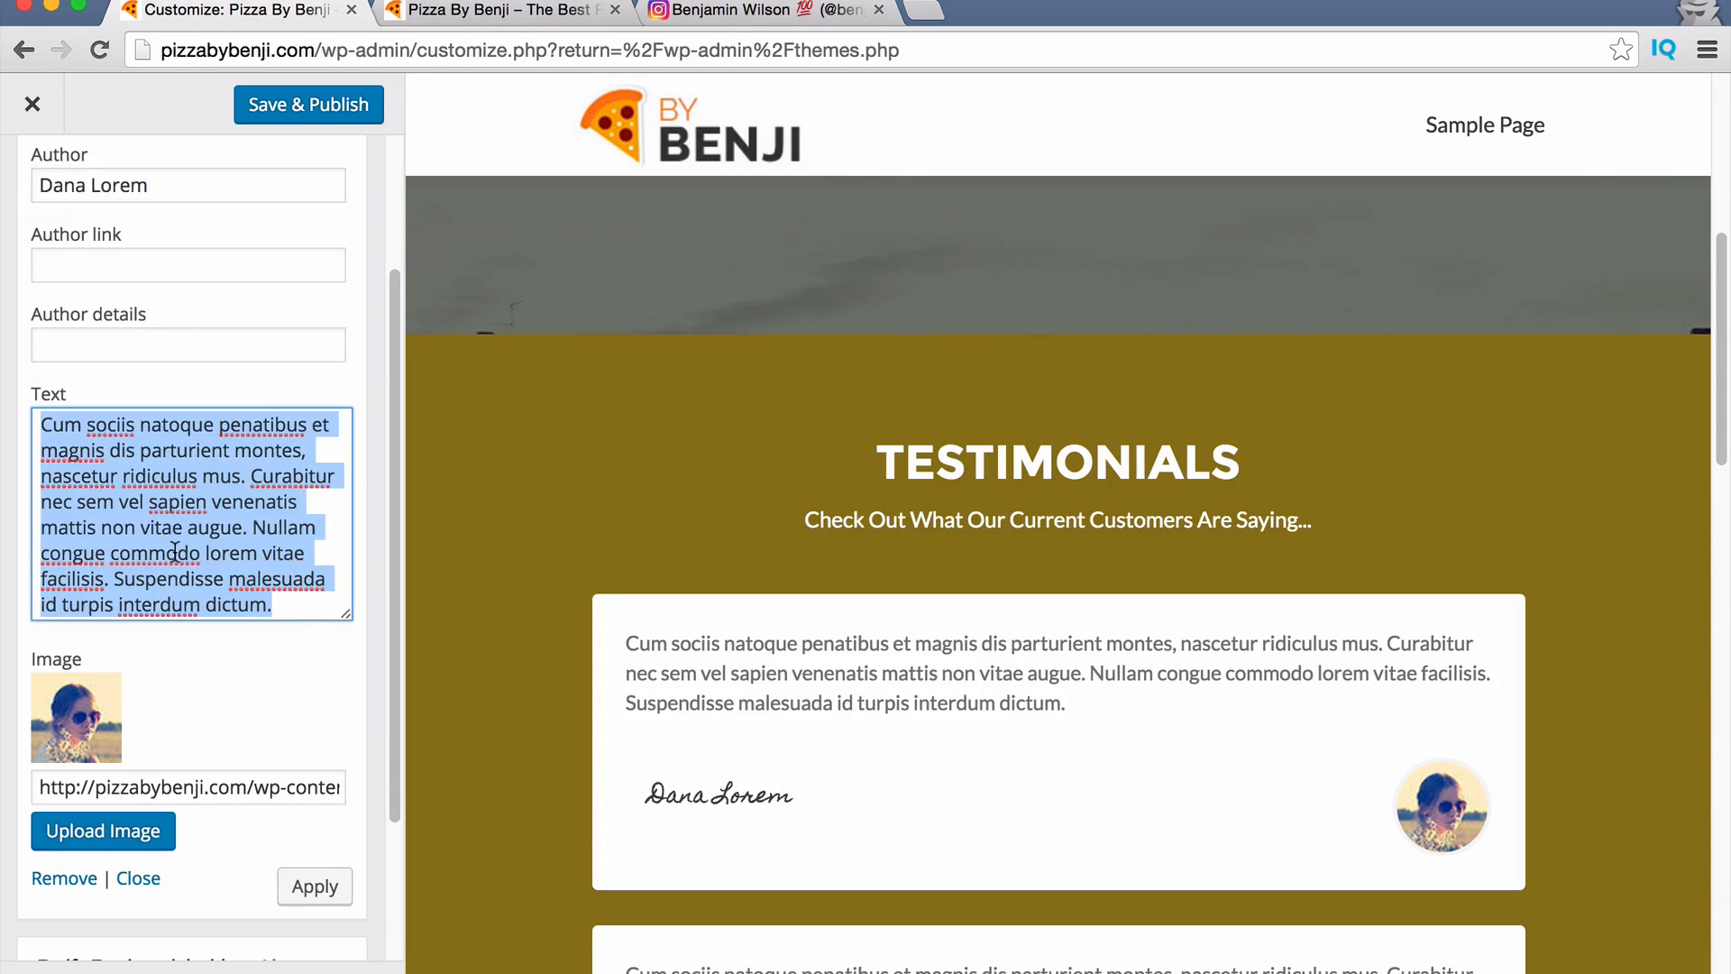
{"action": "type", "text": "CHANGE"}
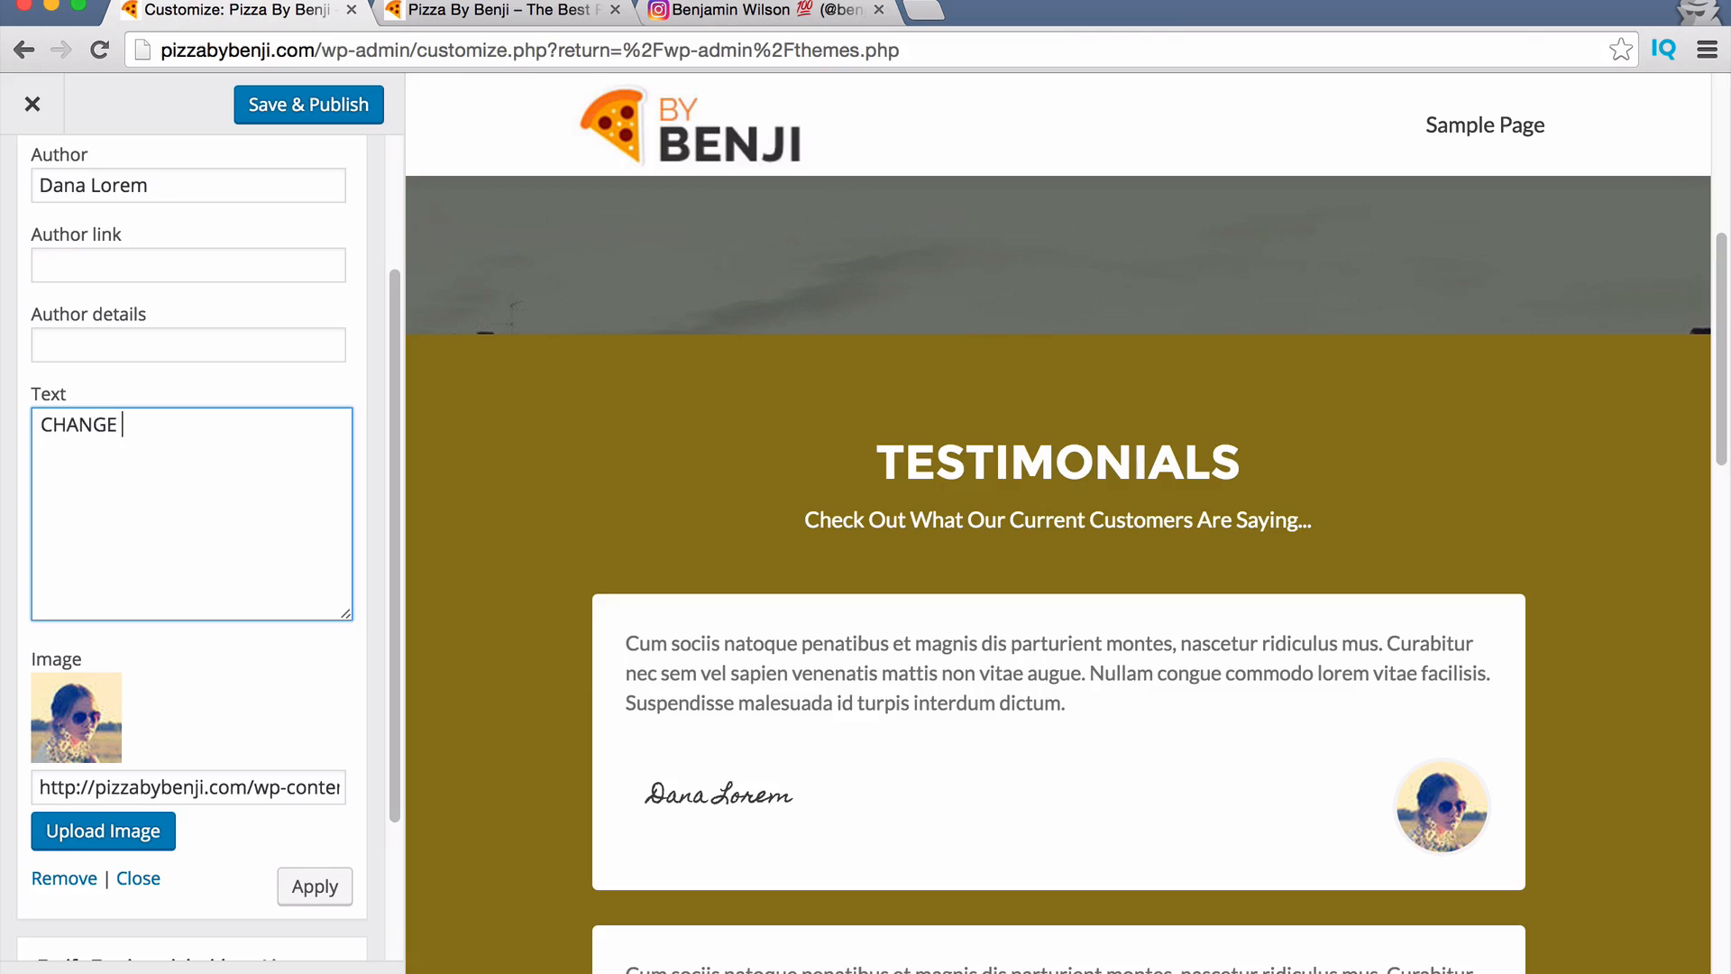
{"action": "type", "text": " THIS TEXT"}
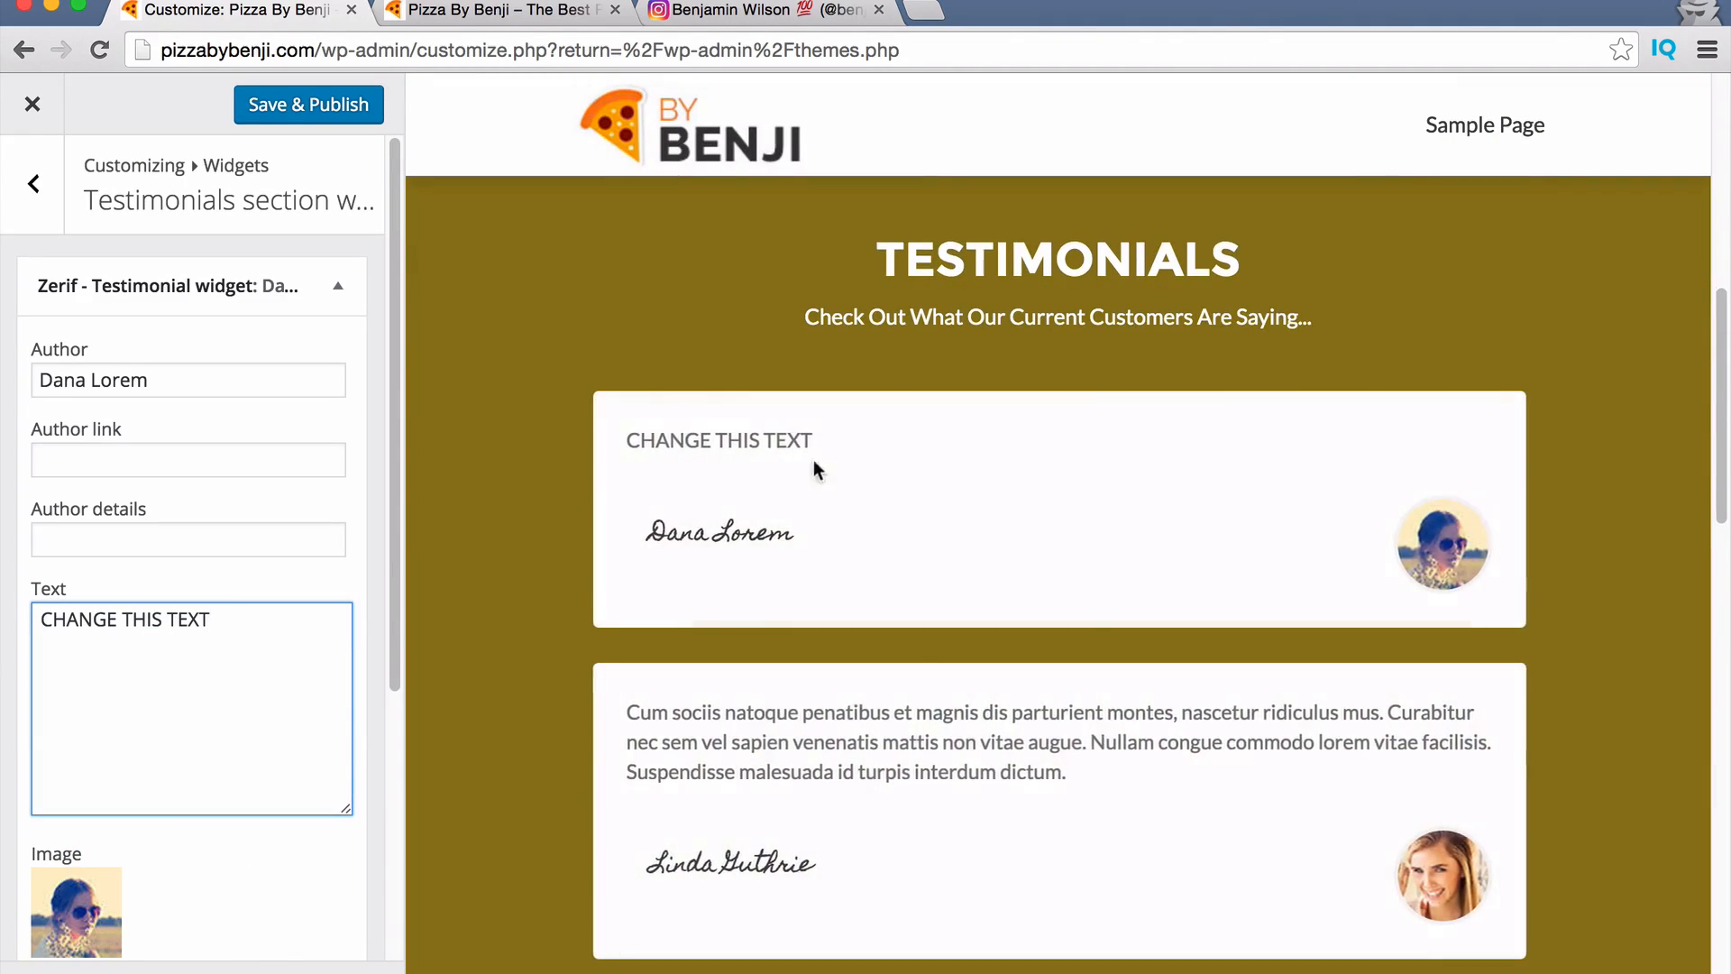
{"action": "scroll", "coordinate": [888, 613], "scroll_direction": "down", "scroll_amount": 4}
{"action": "scroll", "coordinate": [916, 635], "scroll_direction": "down", "scroll_amount": 6}
{"action": "scroll", "coordinate": [938, 630], "scroll_direction": "up", "scroll_amount": 8}
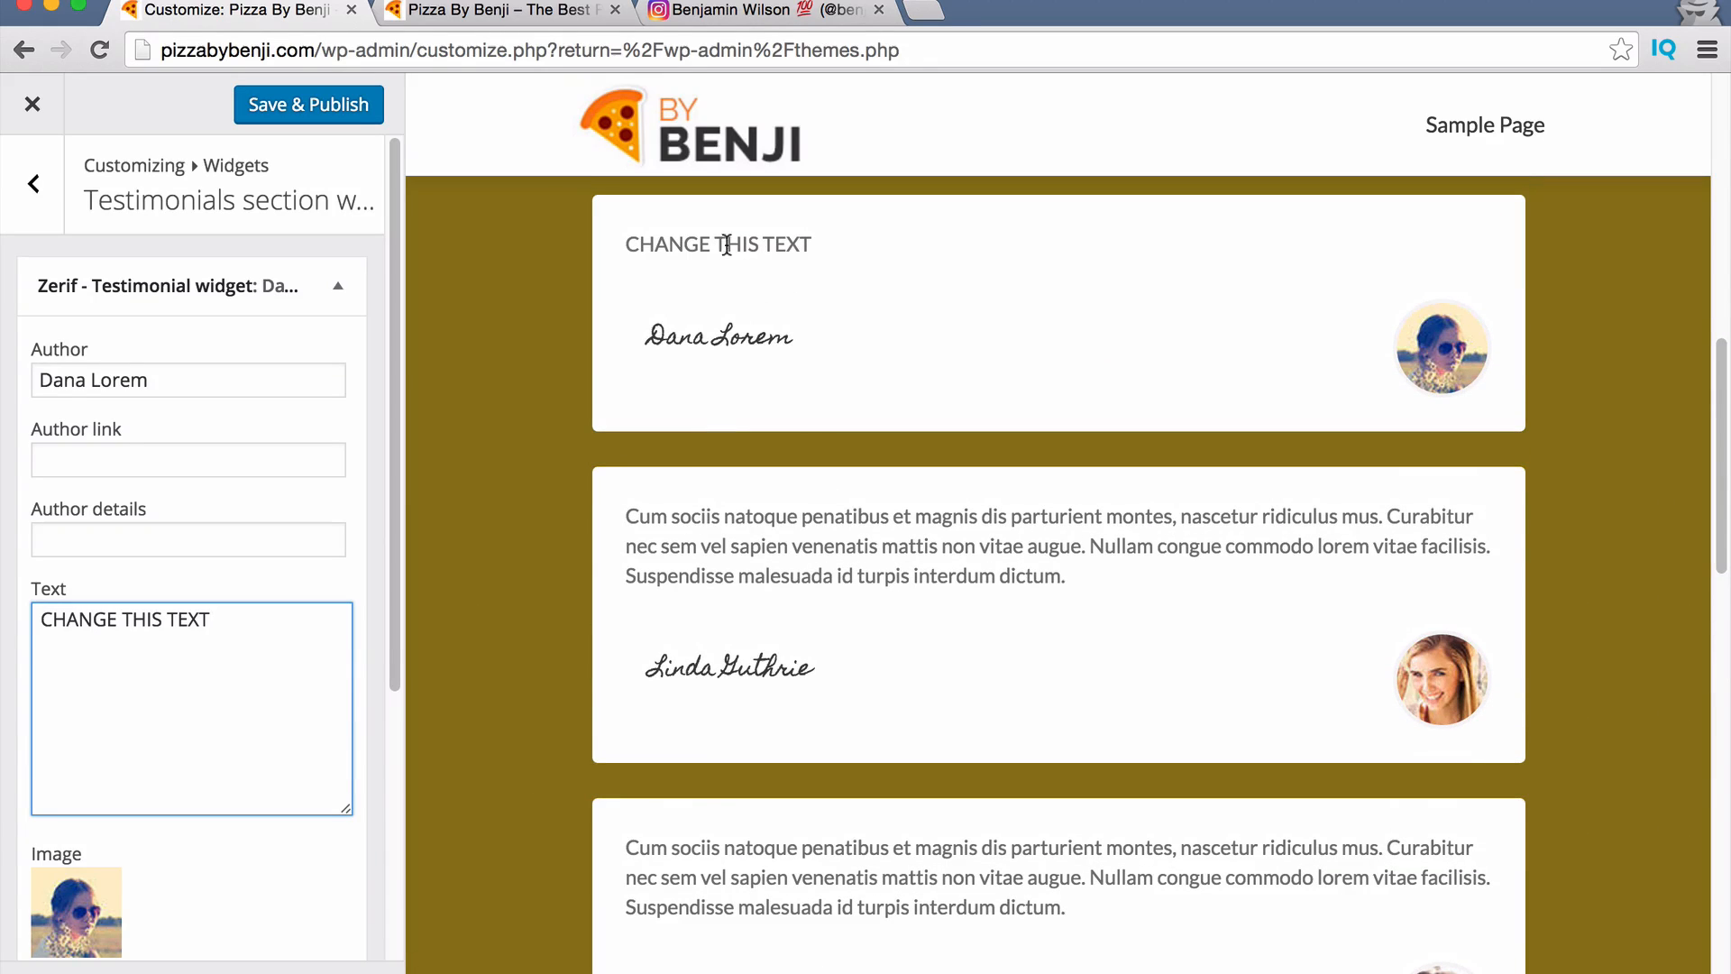
{"action": "left_click", "coordinate": [39, 183]}
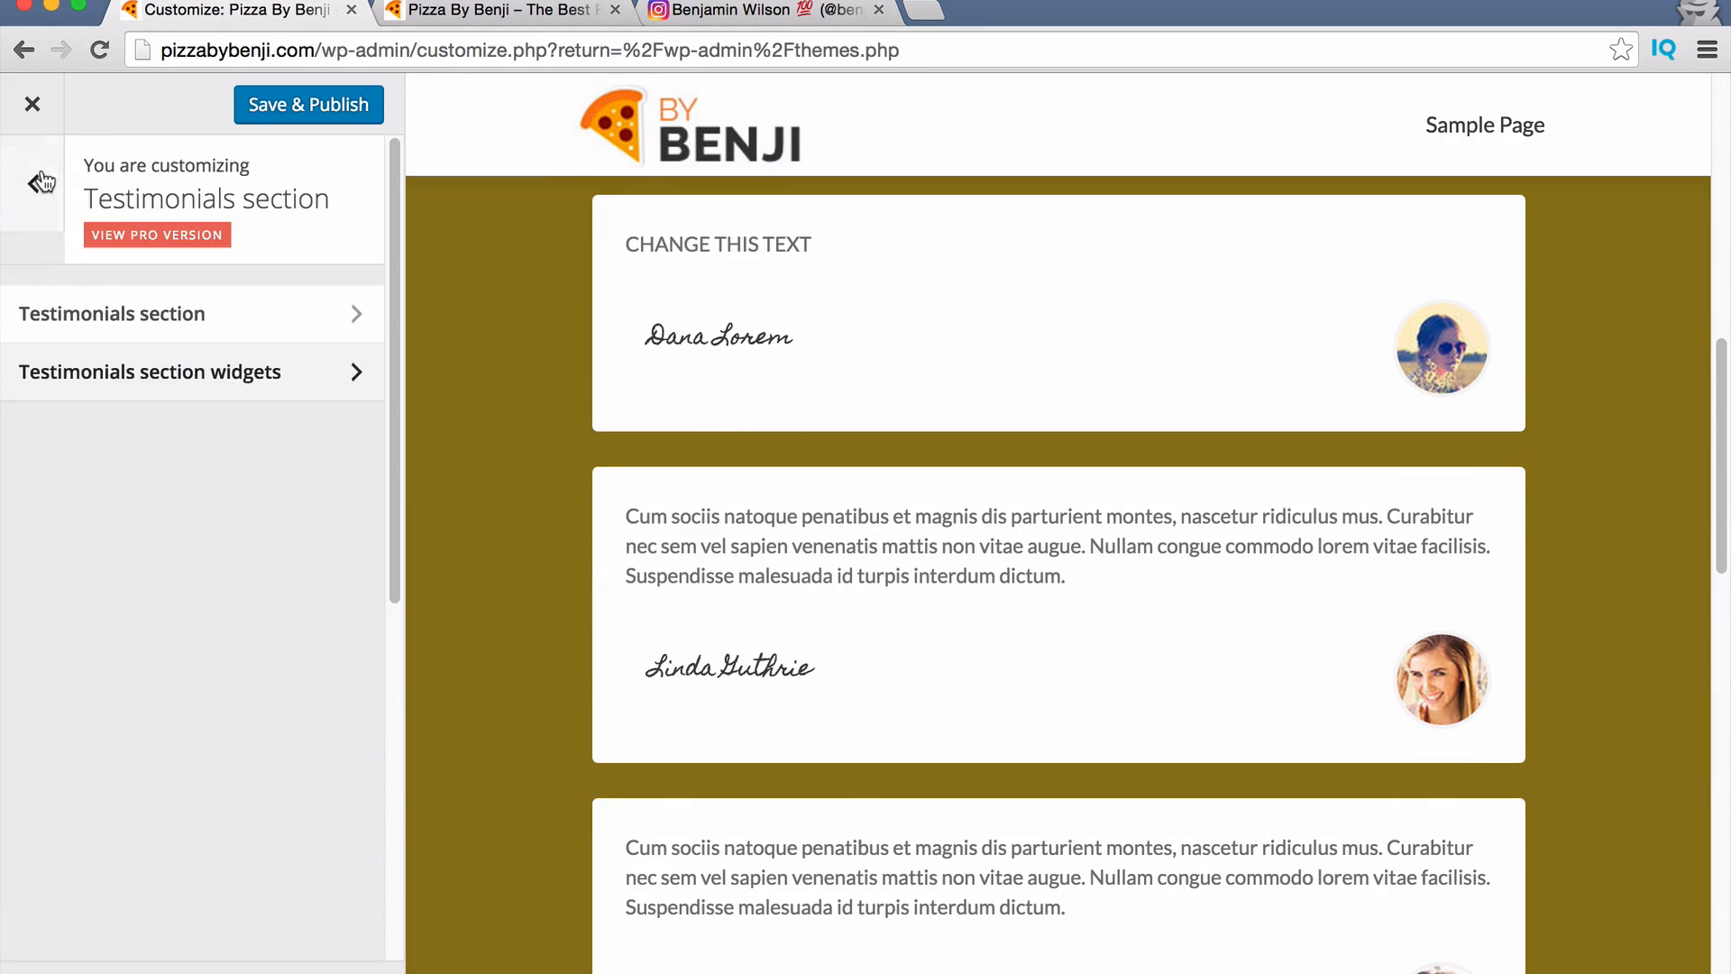
In the Contact us section, set the subtitle to 'Leave A Message Below'.
{"action": "left_click", "coordinate": [36, 182]}
{"action": "scroll", "coordinate": [153, 631], "scroll_direction": "down", "scroll_amount": 2}
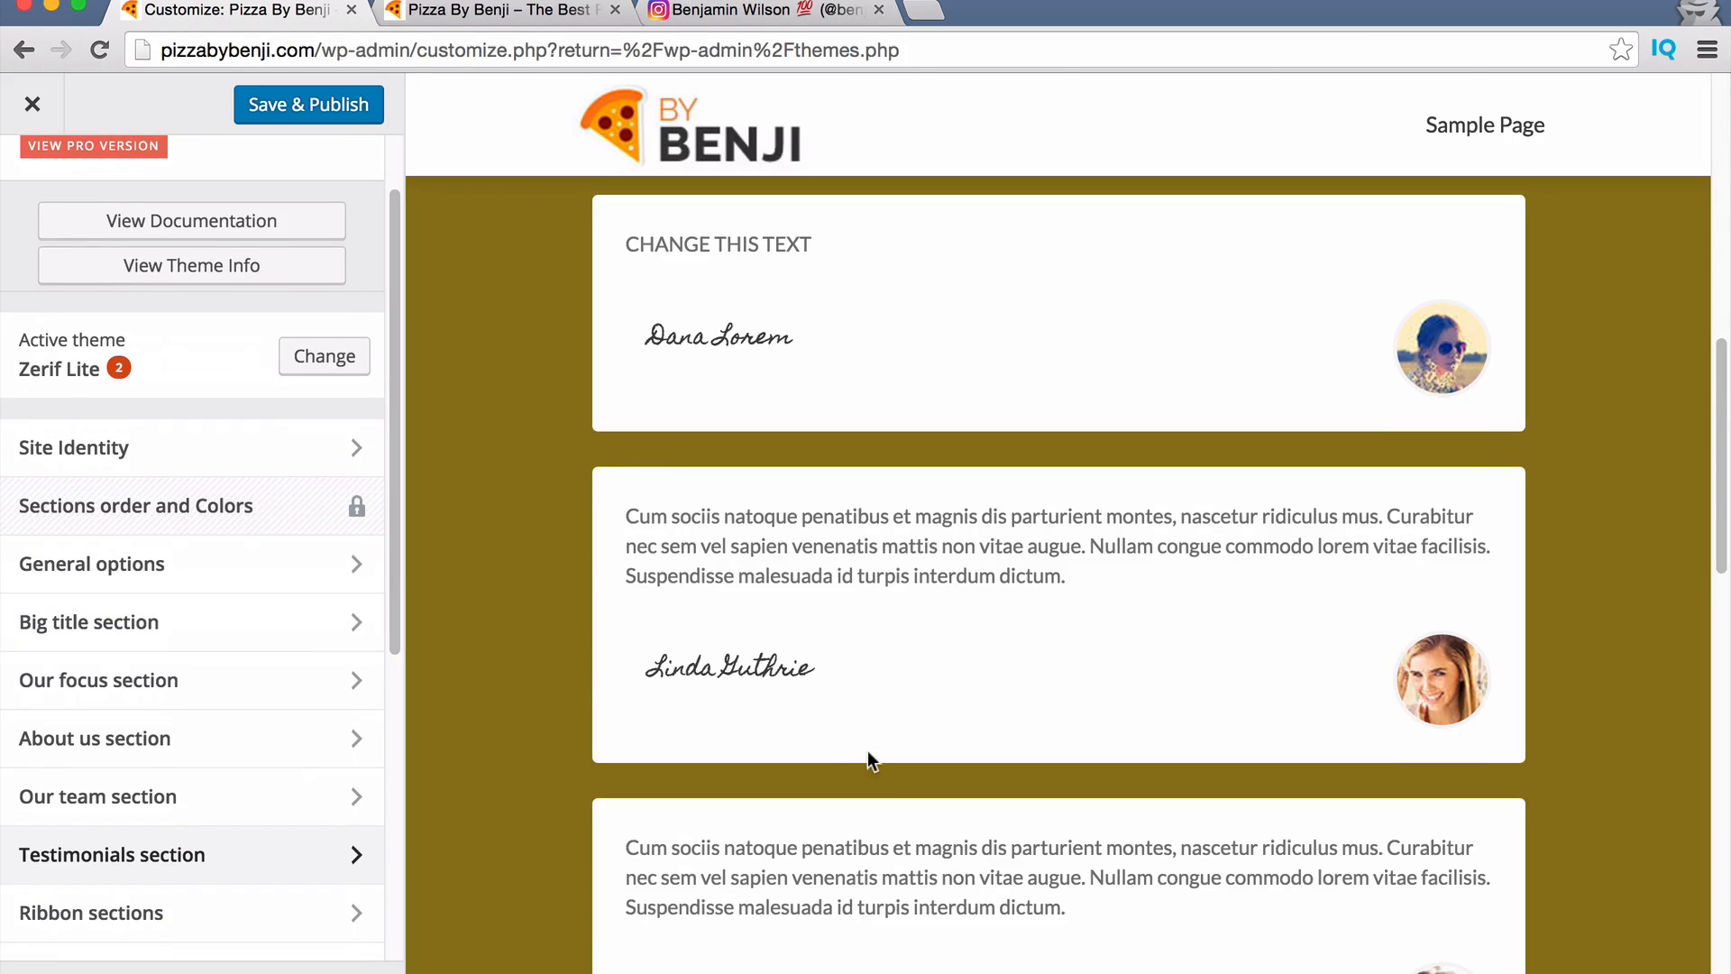
{"action": "scroll", "coordinate": [867, 751], "scroll_direction": "down", "scroll_amount": 15}
{"action": "scroll", "coordinate": [867, 744], "scroll_direction": "up", "scroll_amount": 8}
{"action": "scroll", "coordinate": [882, 742], "scroll_direction": "down", "scroll_amount": 4}
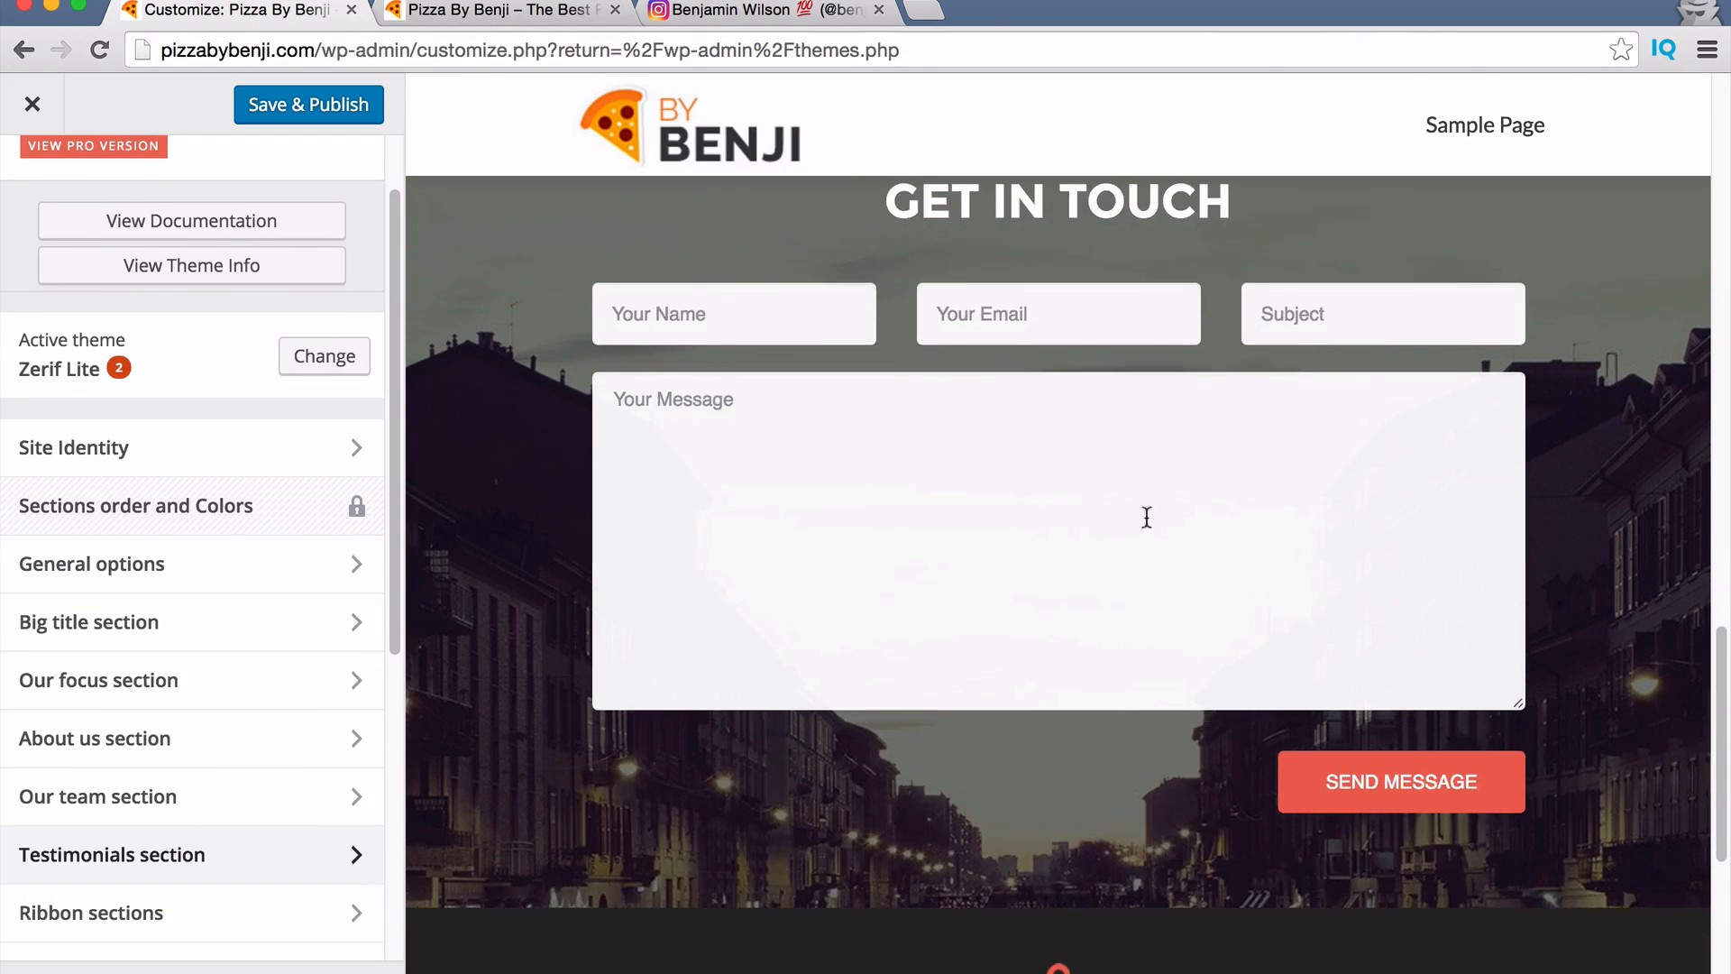
{"action": "scroll", "coordinate": [1089, 734], "scroll_direction": "up", "scroll_amount": 2}
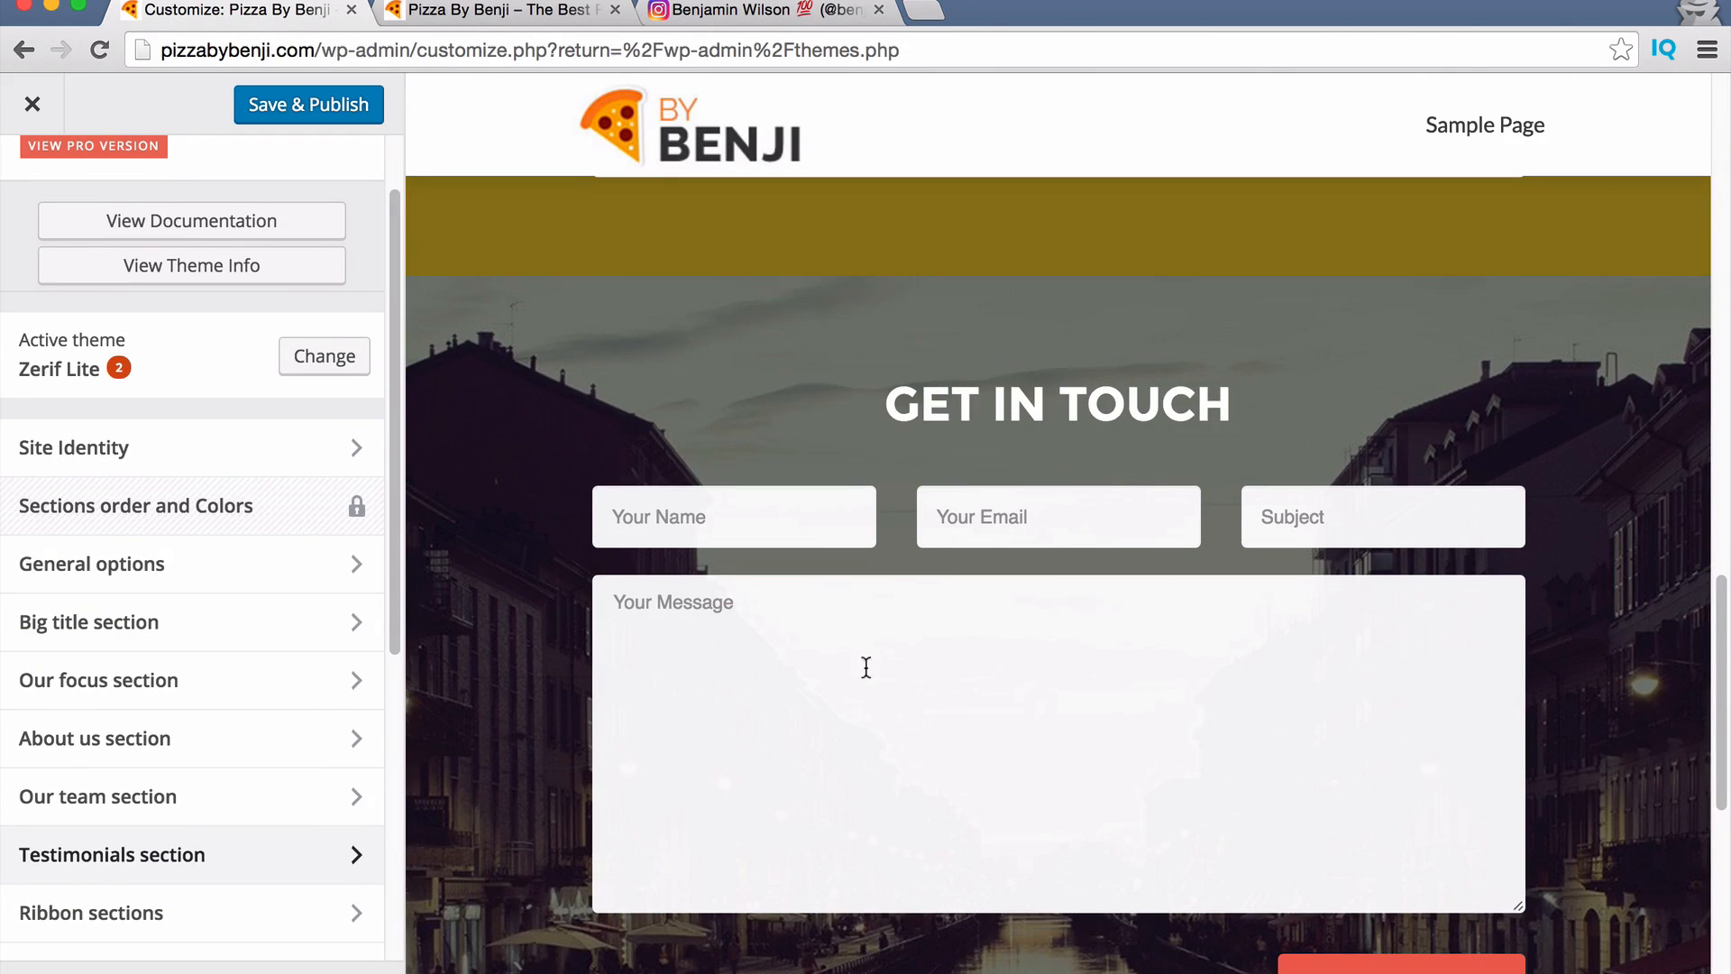
{"action": "scroll", "coordinate": [241, 605], "scroll_direction": "down", "scroll_amount": 2}
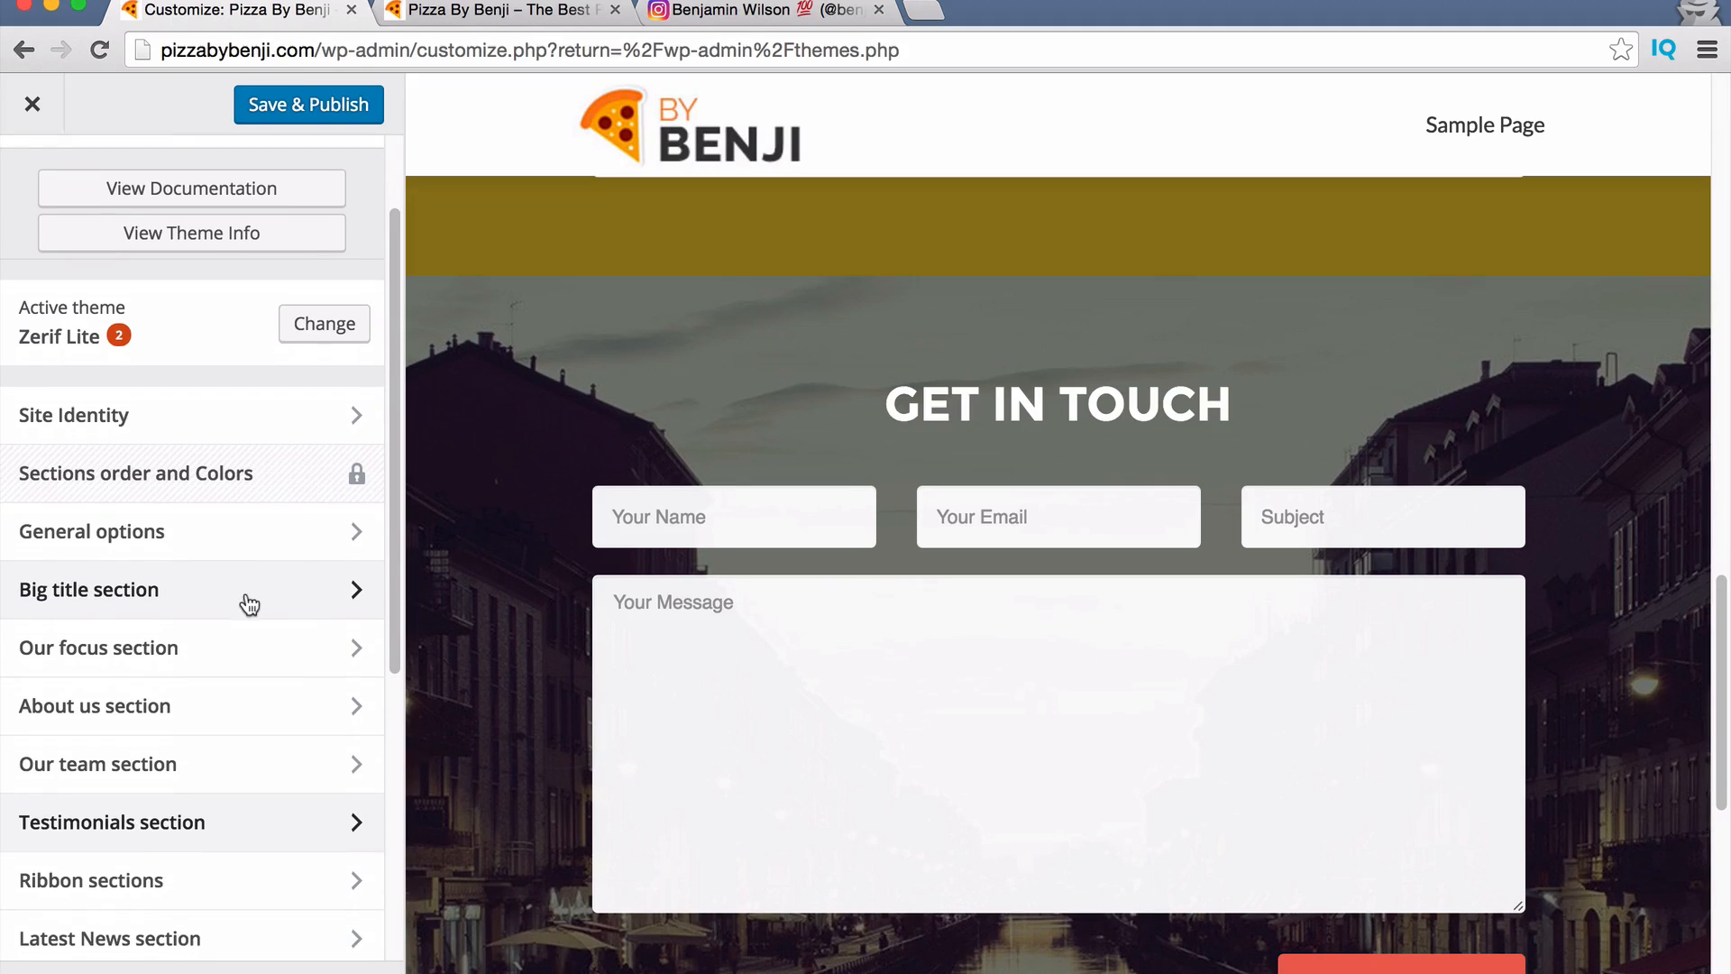
{"action": "scroll", "coordinate": [240, 607], "scroll_direction": "down", "scroll_amount": 5}
{"action": "left_click", "coordinate": [201, 728]}
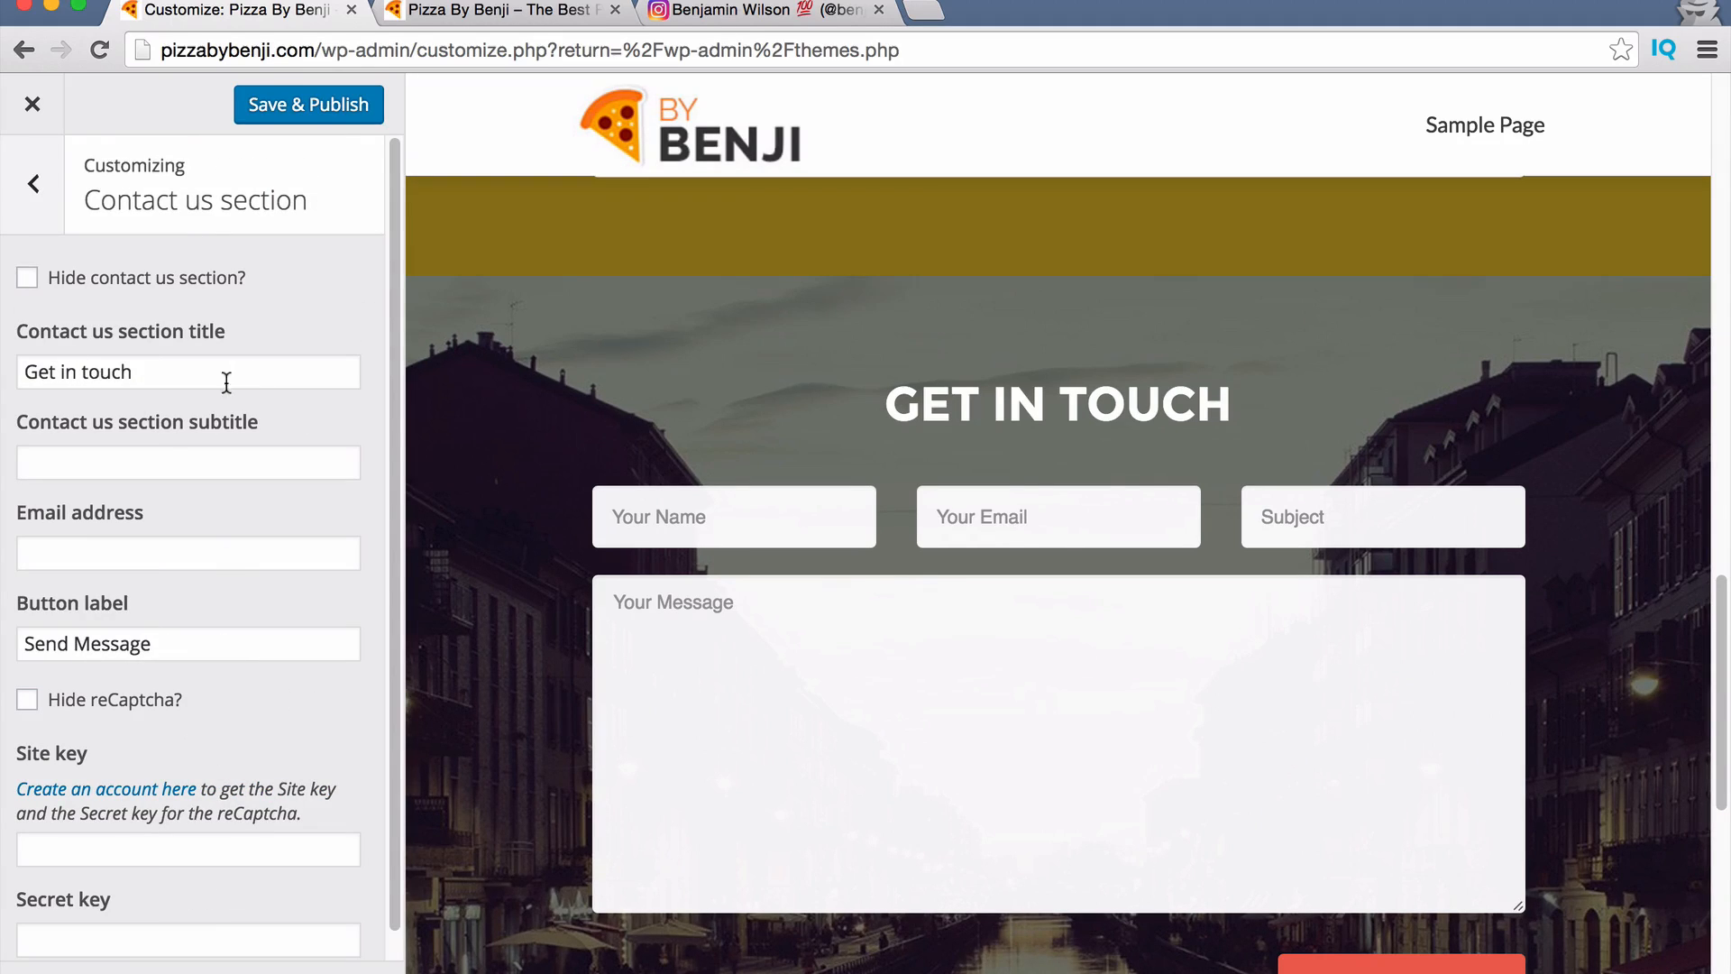
{"action": "left_click", "coordinate": [158, 460]}
{"action": "type", "text": "L"}
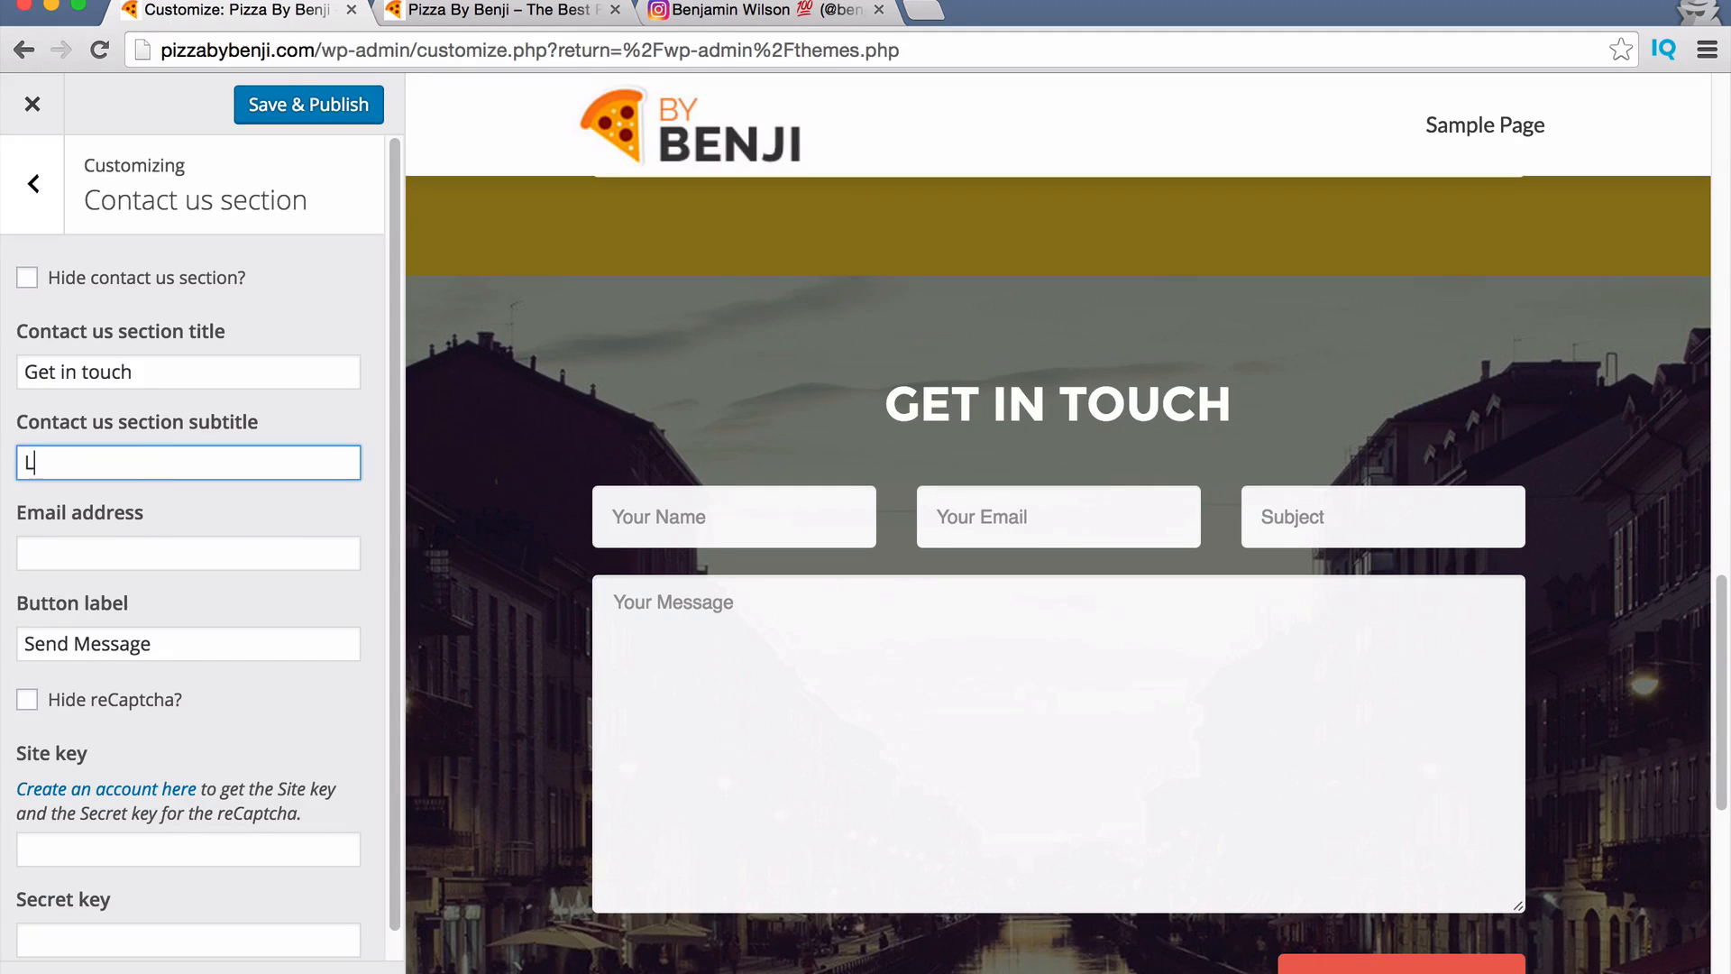
{"action": "type", "text": "eave A Me"}
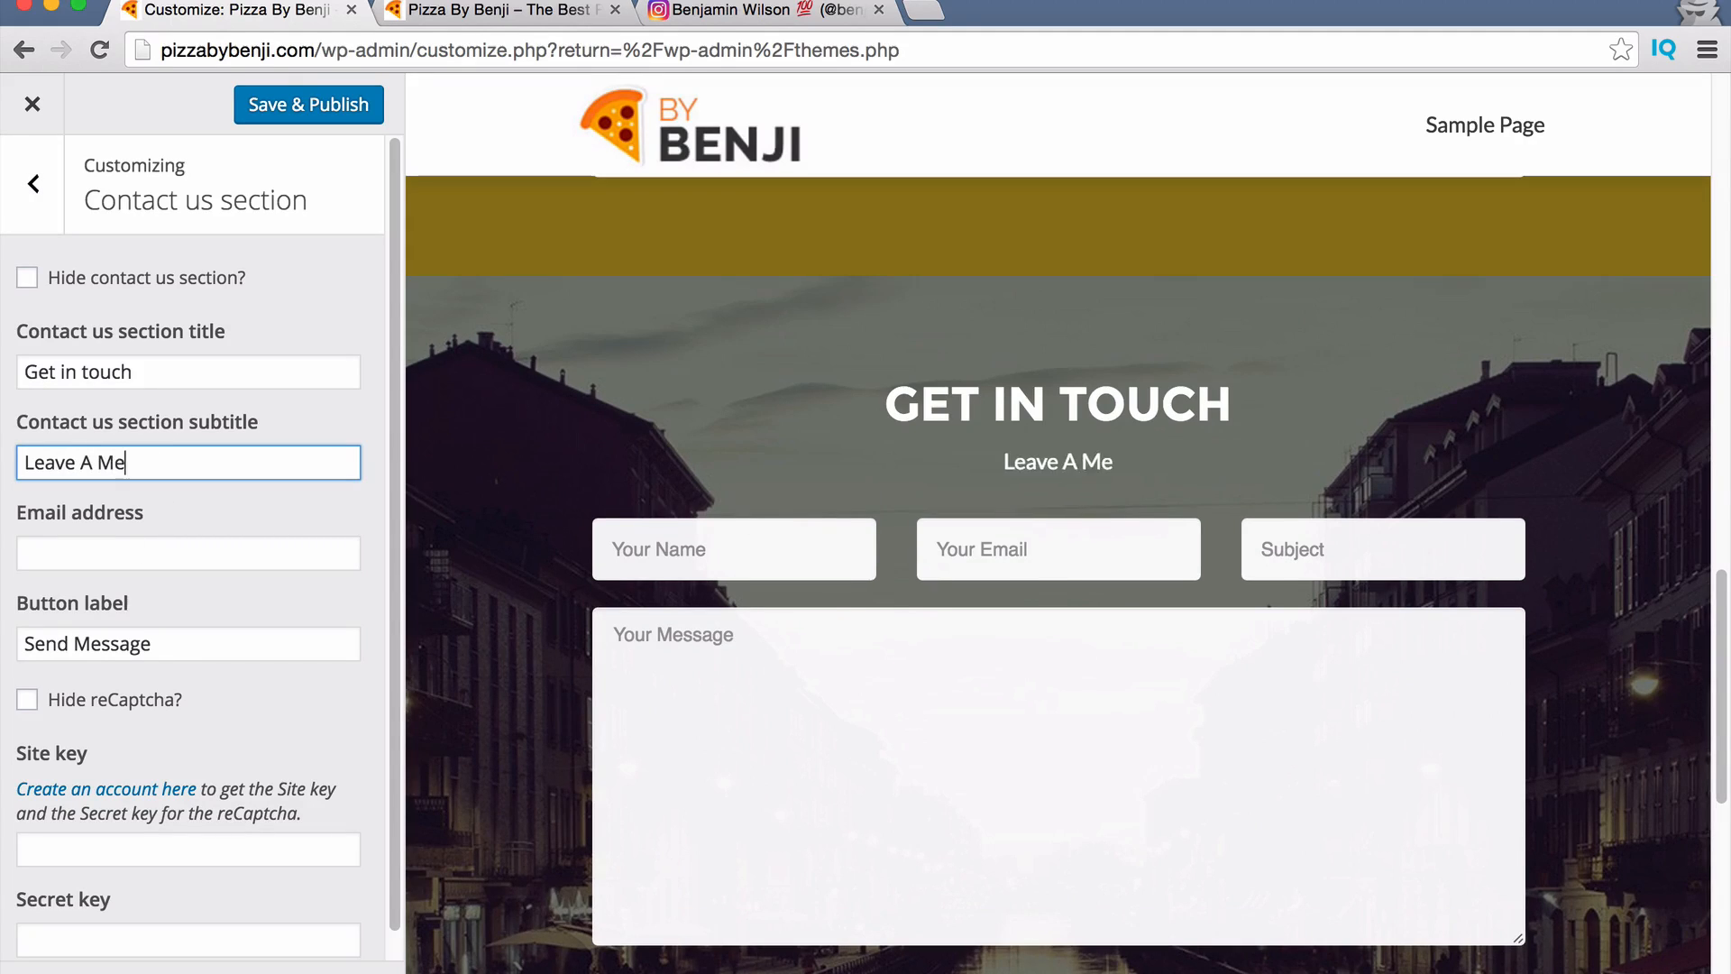
{"action": "type", "text": "ssage Below"}
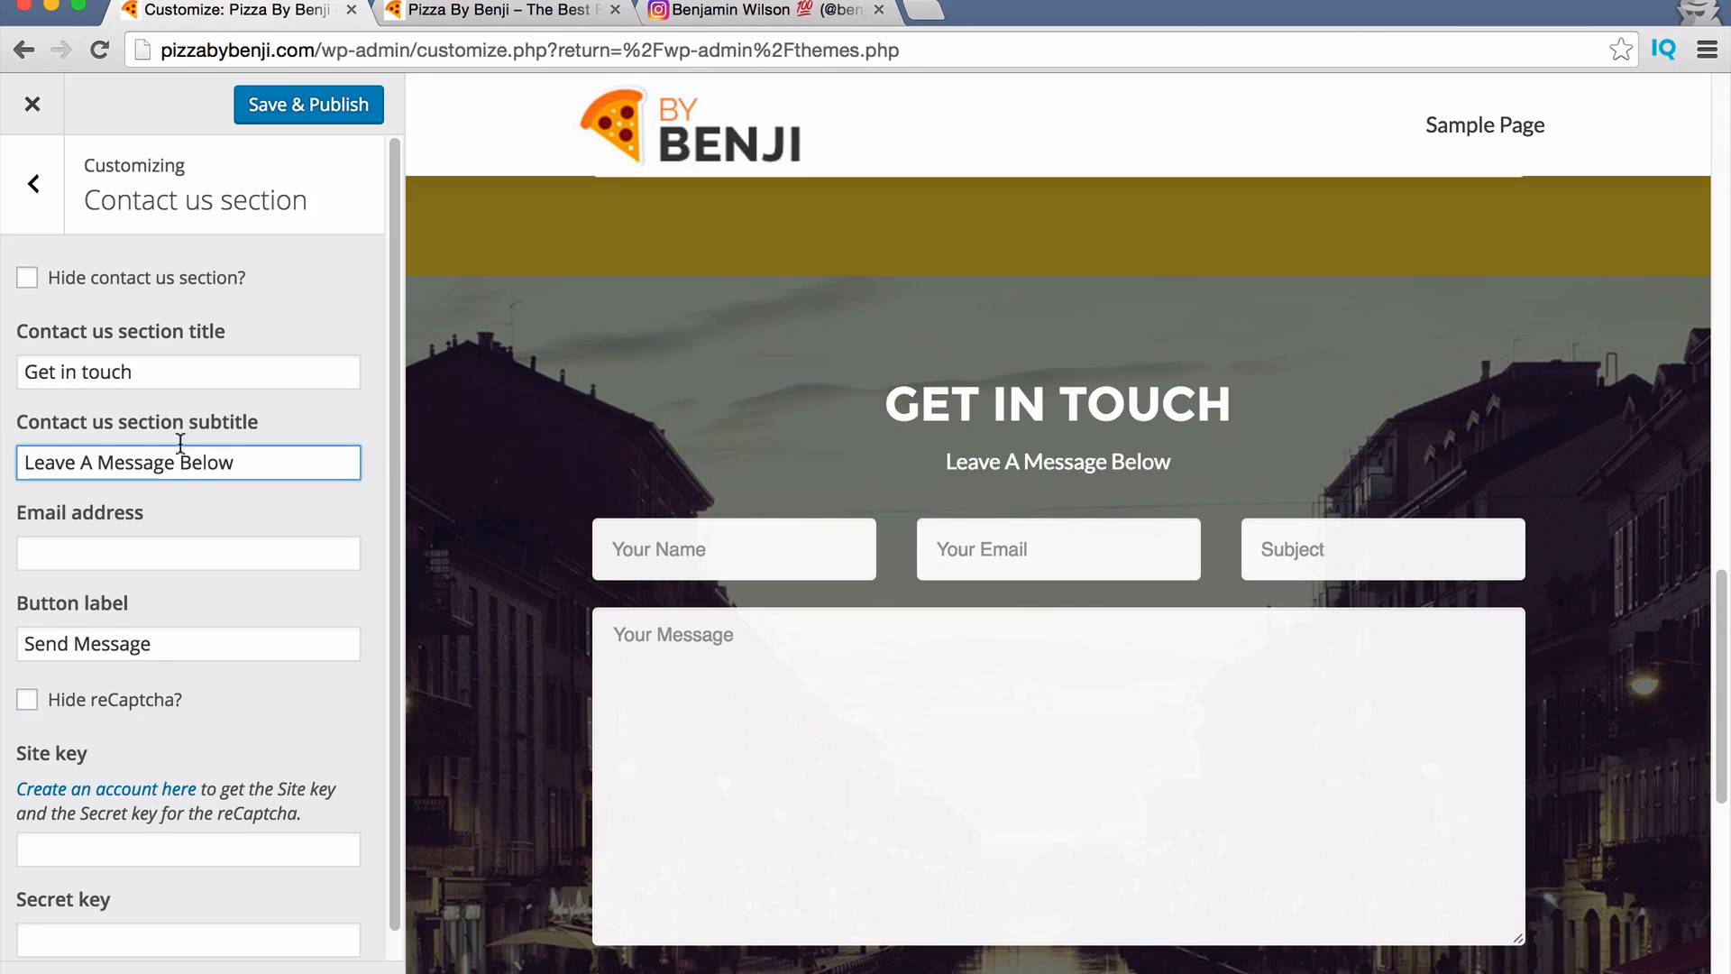
Begin a placeholder contact email, then select the email field's text and review the form.
{"action": "left_click", "coordinate": [189, 547]}
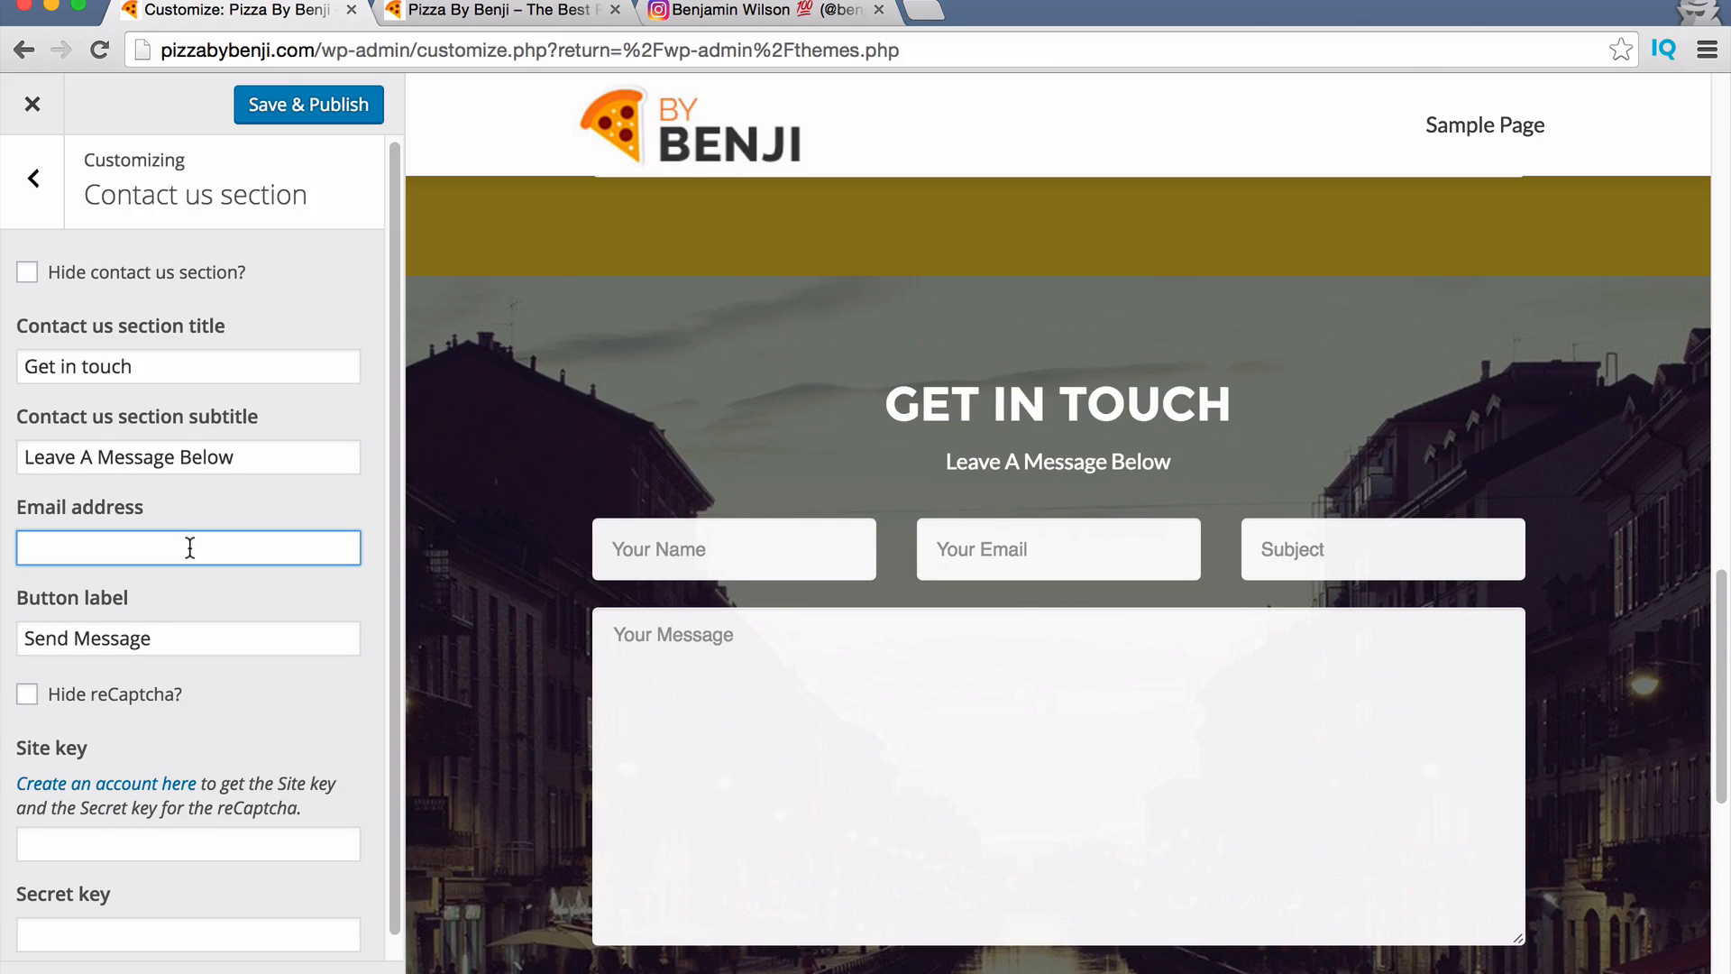
{"action": "type", "text": "email@email.com"}
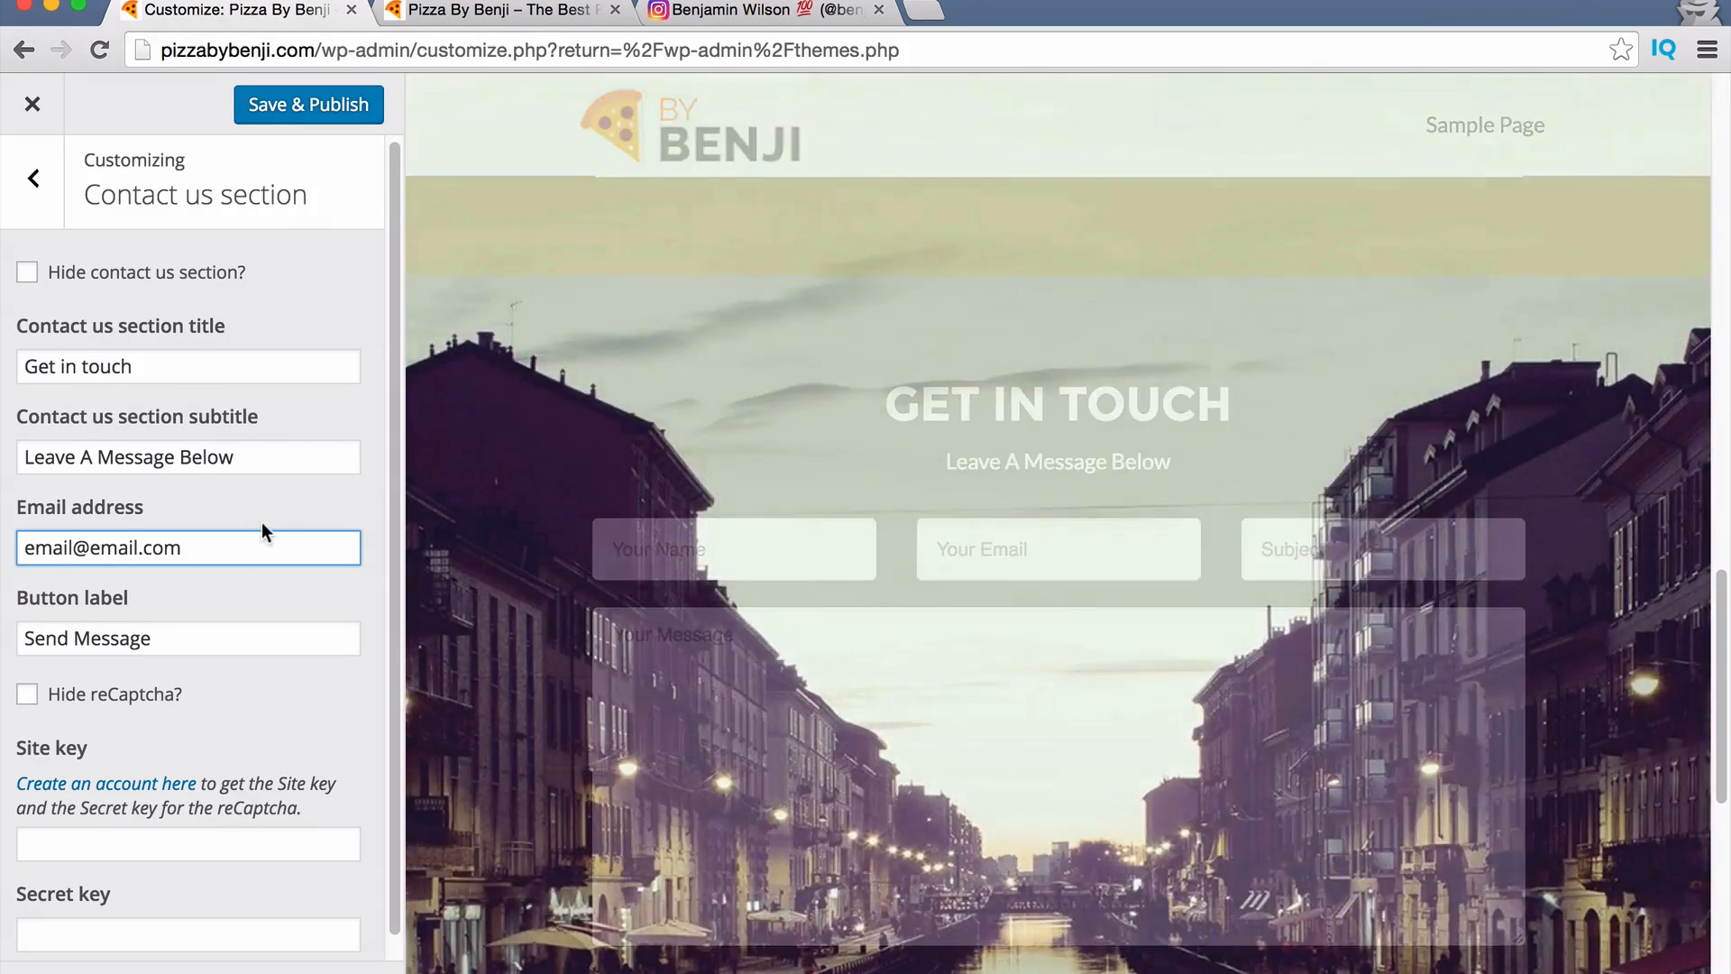
{"action": "scroll", "coordinate": [1463, 750], "scroll_direction": "down", "scroll_amount": 5}
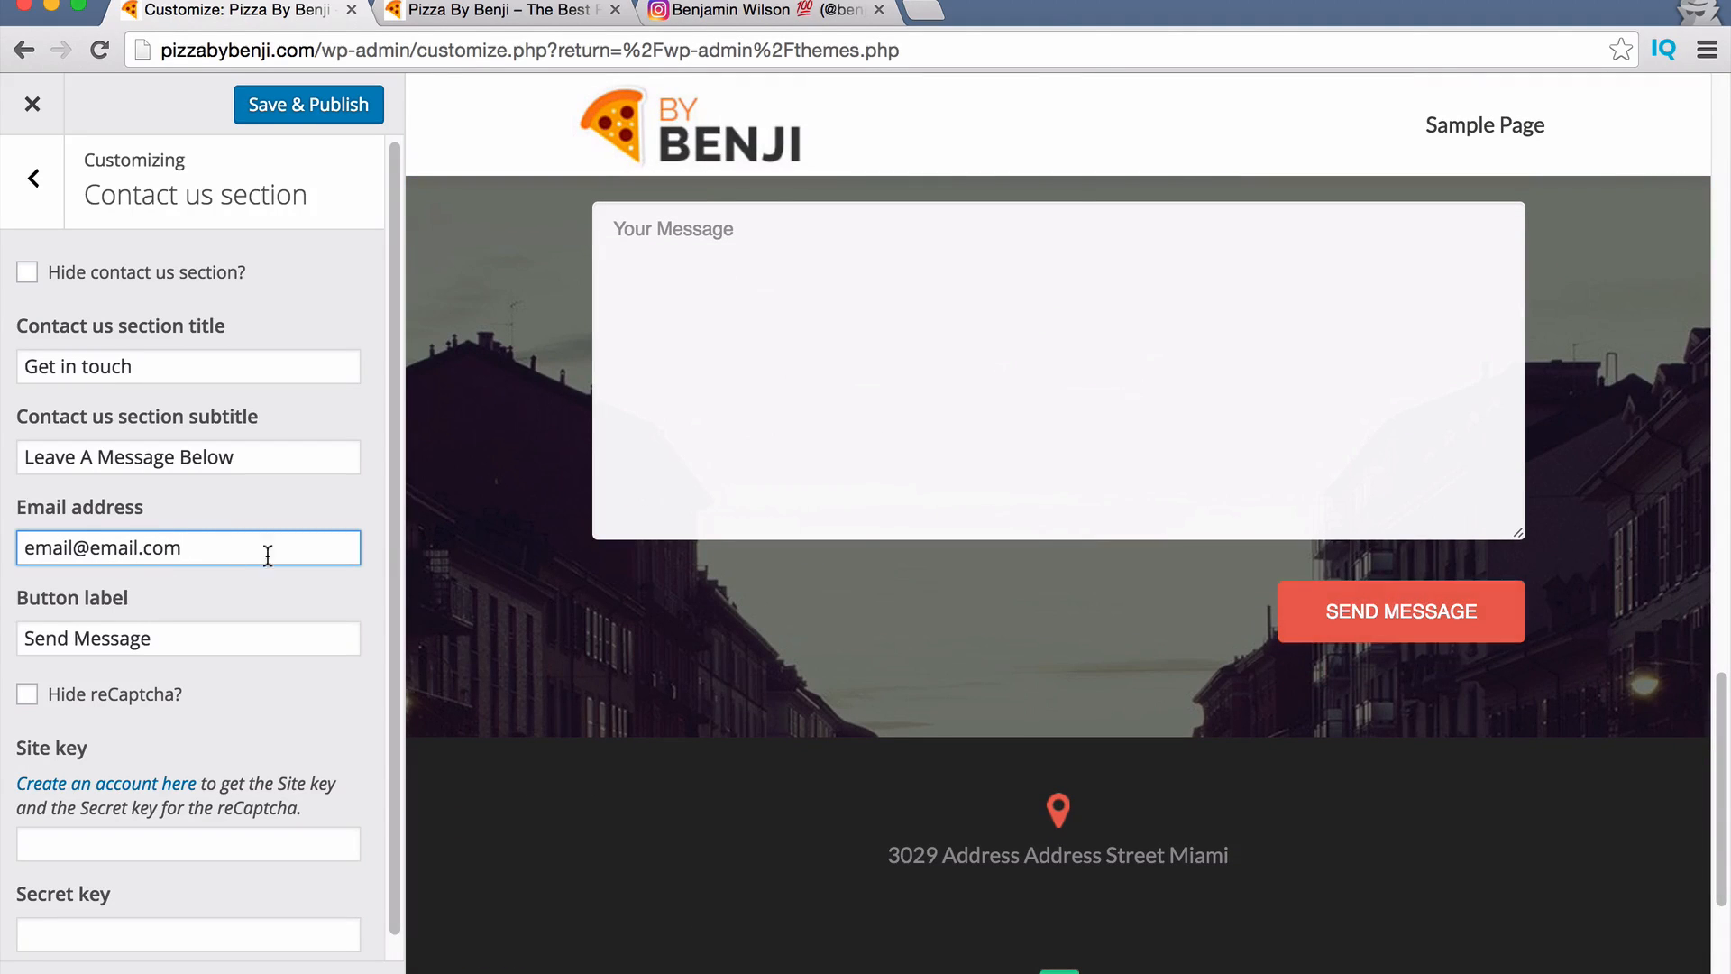
{"action": "left_click_drag", "start_coordinate": [189, 544], "coordinate": [22, 546]}
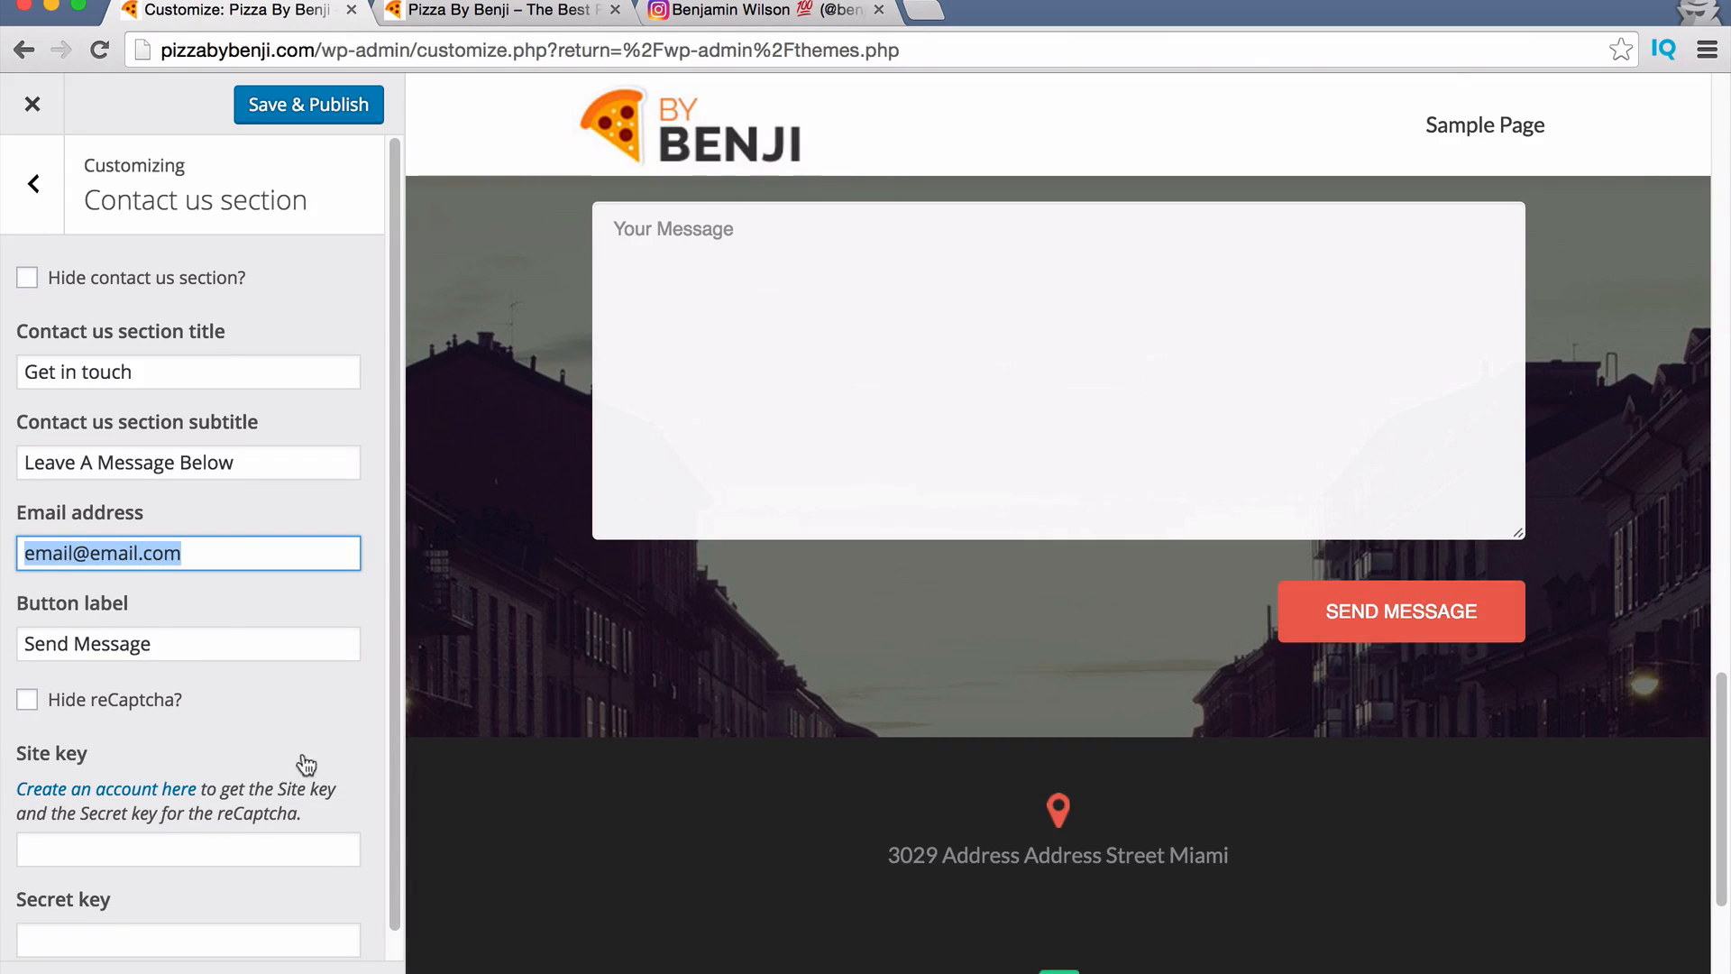
{"action": "scroll", "coordinate": [215, 772], "scroll_direction": "down", "scroll_amount": 1}
{"action": "scroll", "coordinate": [212, 771], "scroll_direction": "up", "scroll_amount": 1}
{"action": "scroll", "coordinate": [763, 730], "scroll_direction": "up", "scroll_amount": 1}
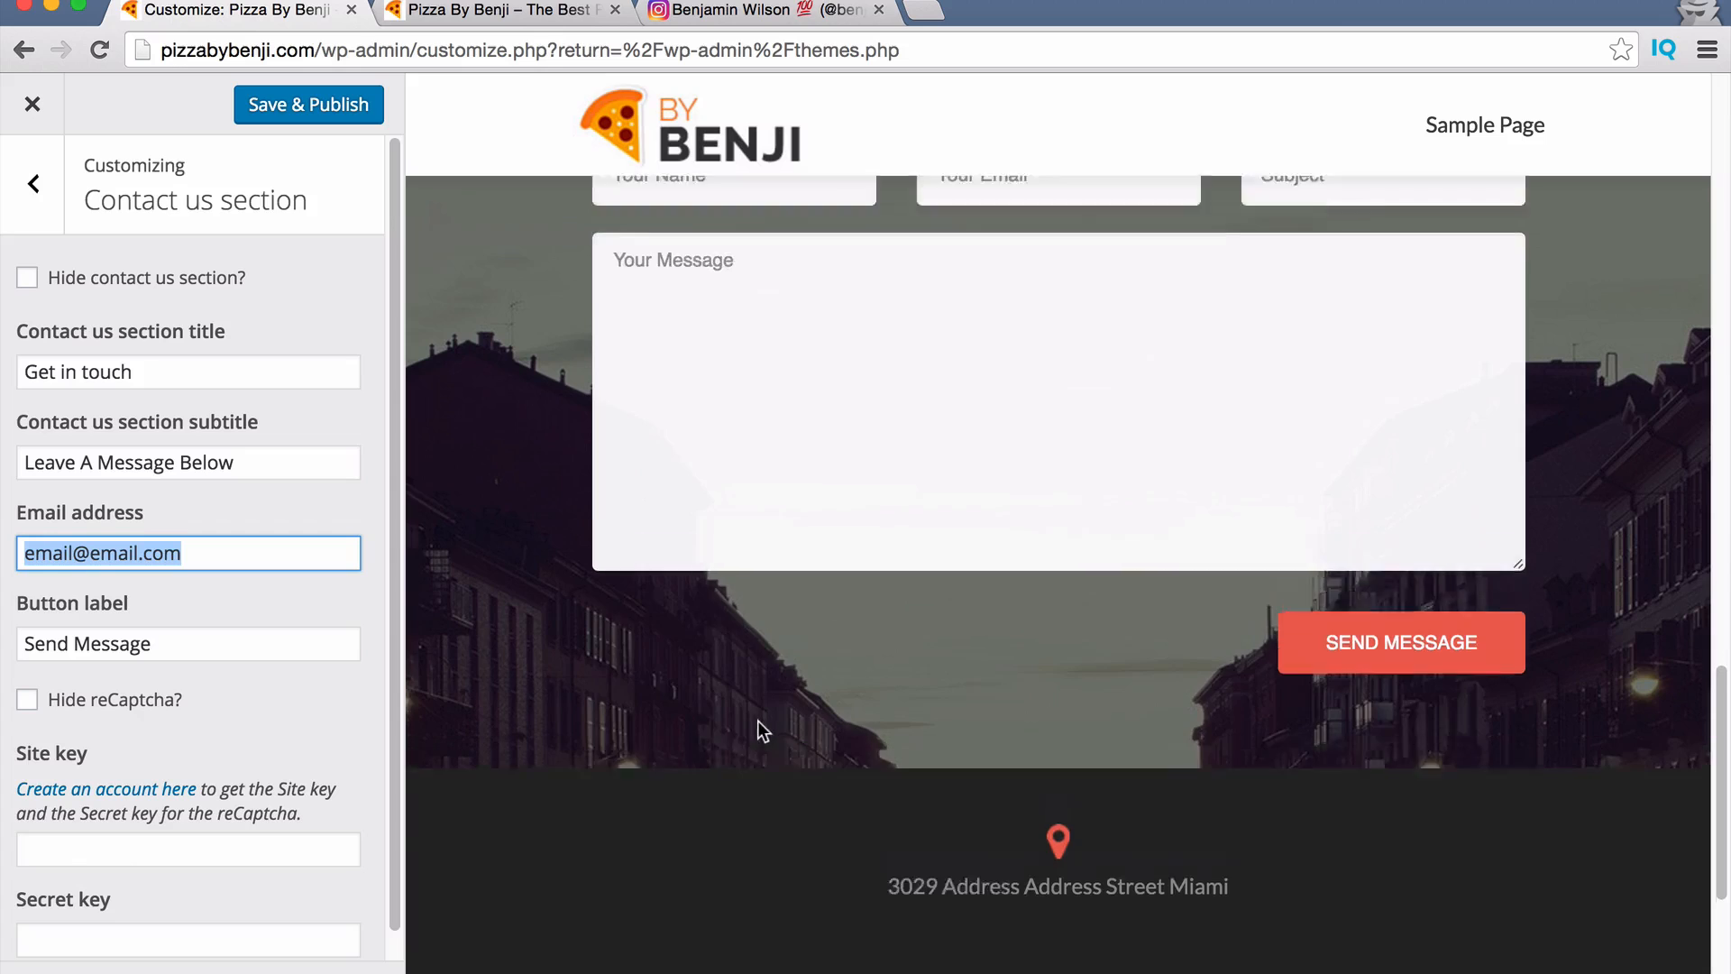
{"action": "scroll", "coordinate": [757, 721], "scroll_direction": "up", "scroll_amount": 4}
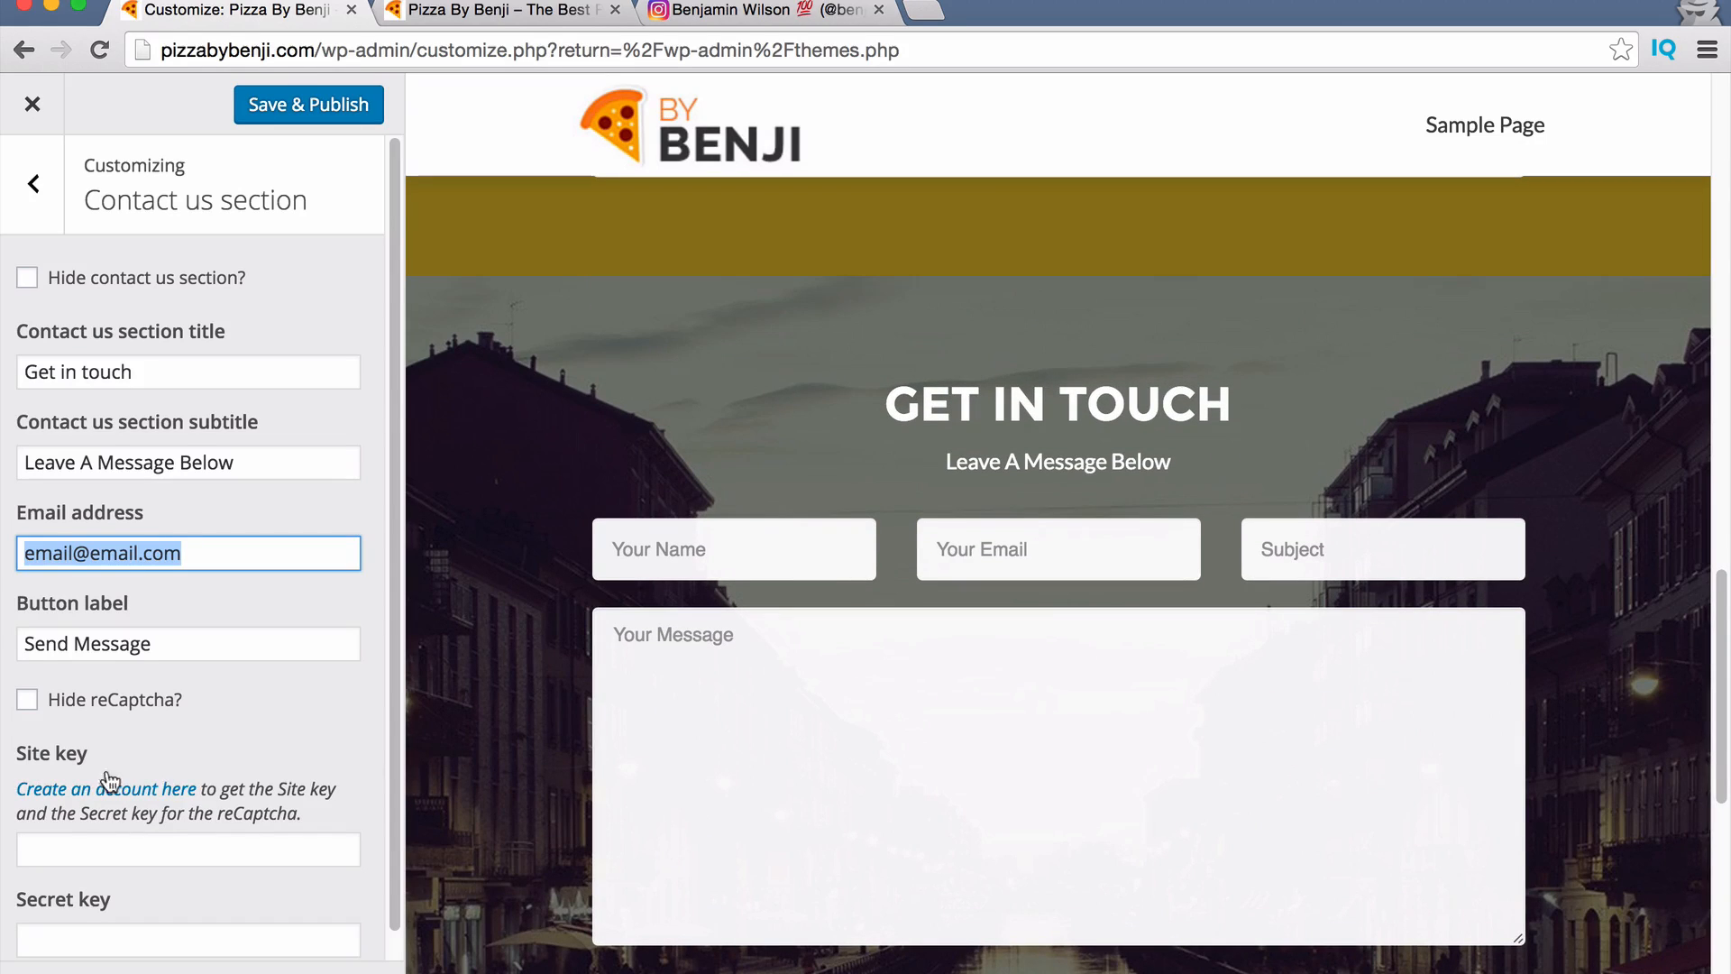
{"action": "scroll", "coordinate": [171, 794], "scroll_direction": "down", "scroll_amount": 1}
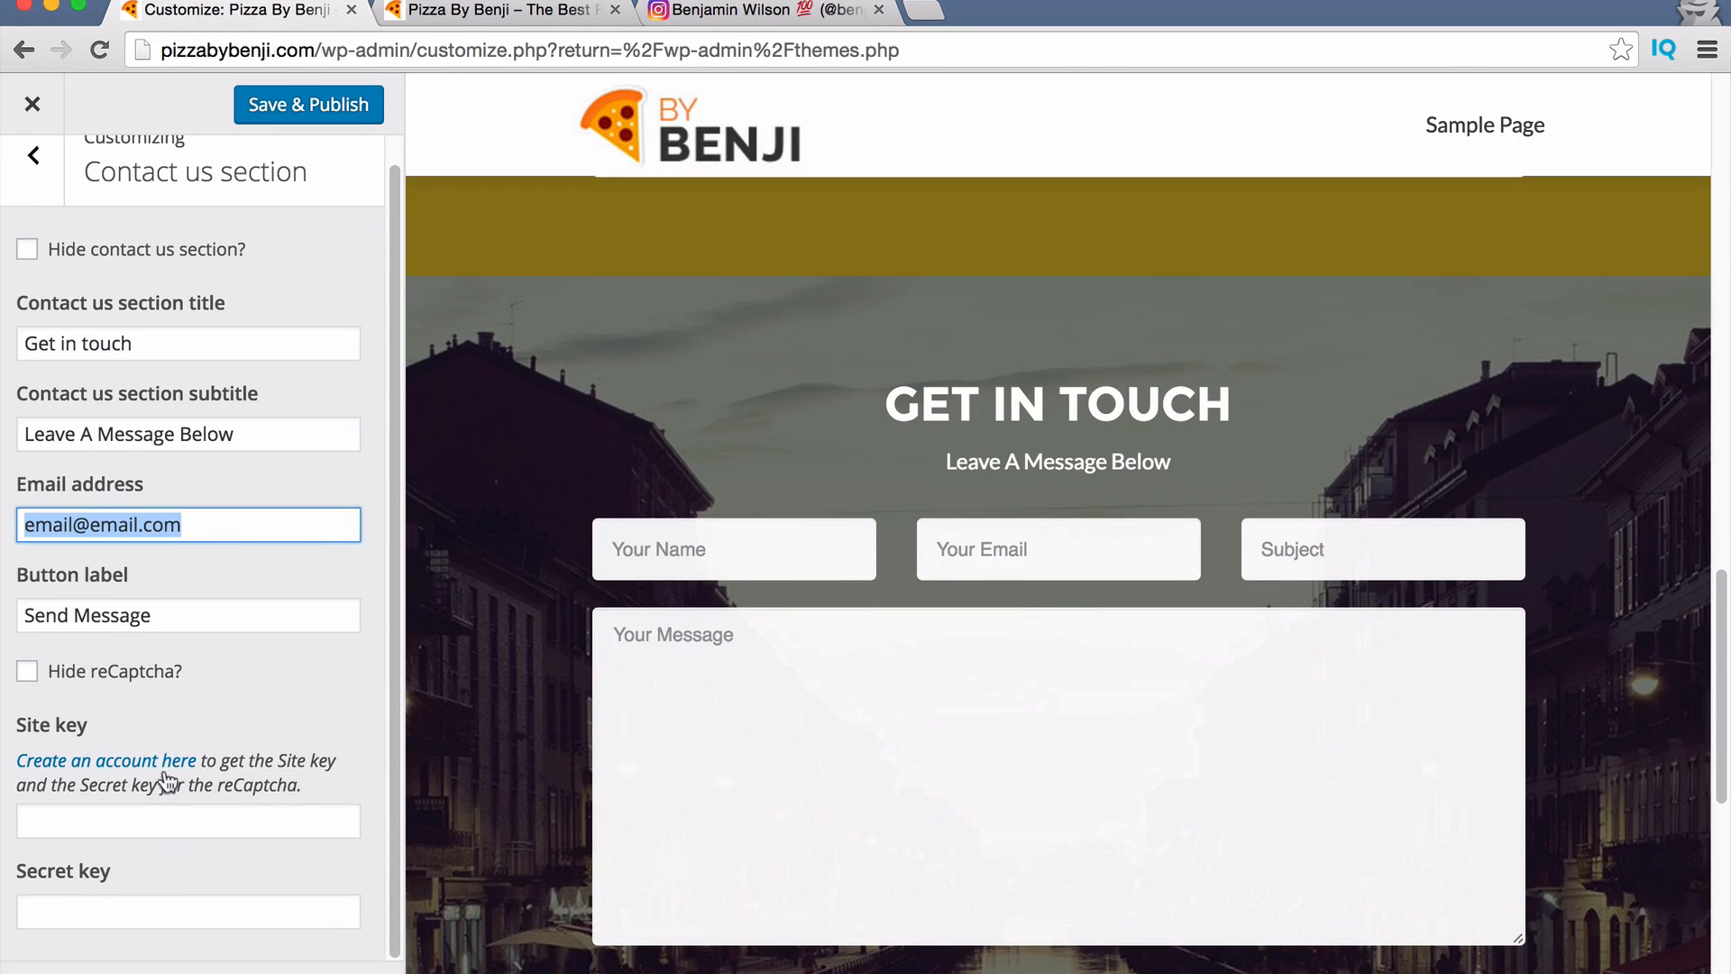
{"action": "scroll", "coordinate": [164, 771], "scroll_direction": "up", "scroll_amount": 1}
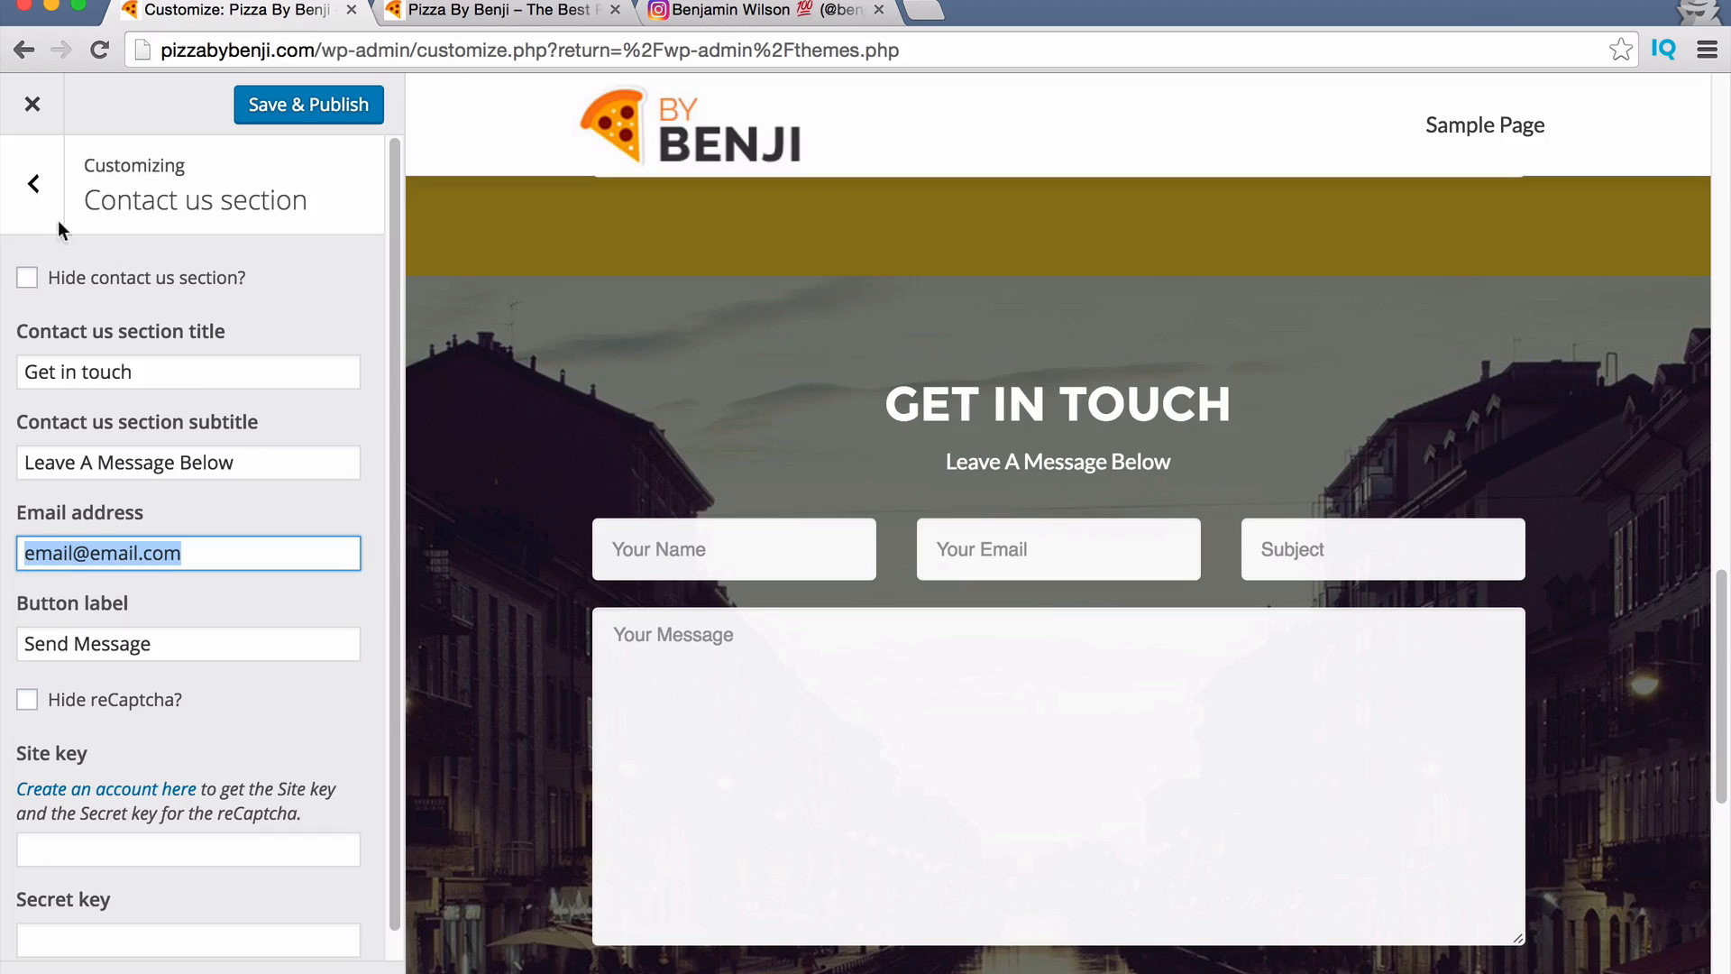
{"action": "left_click", "coordinate": [34, 183]}
Remove the city background image and upload Untitled-1.jpg from the Pizza By Benji folder.
{"action": "left_click", "coordinate": [285, 108]}
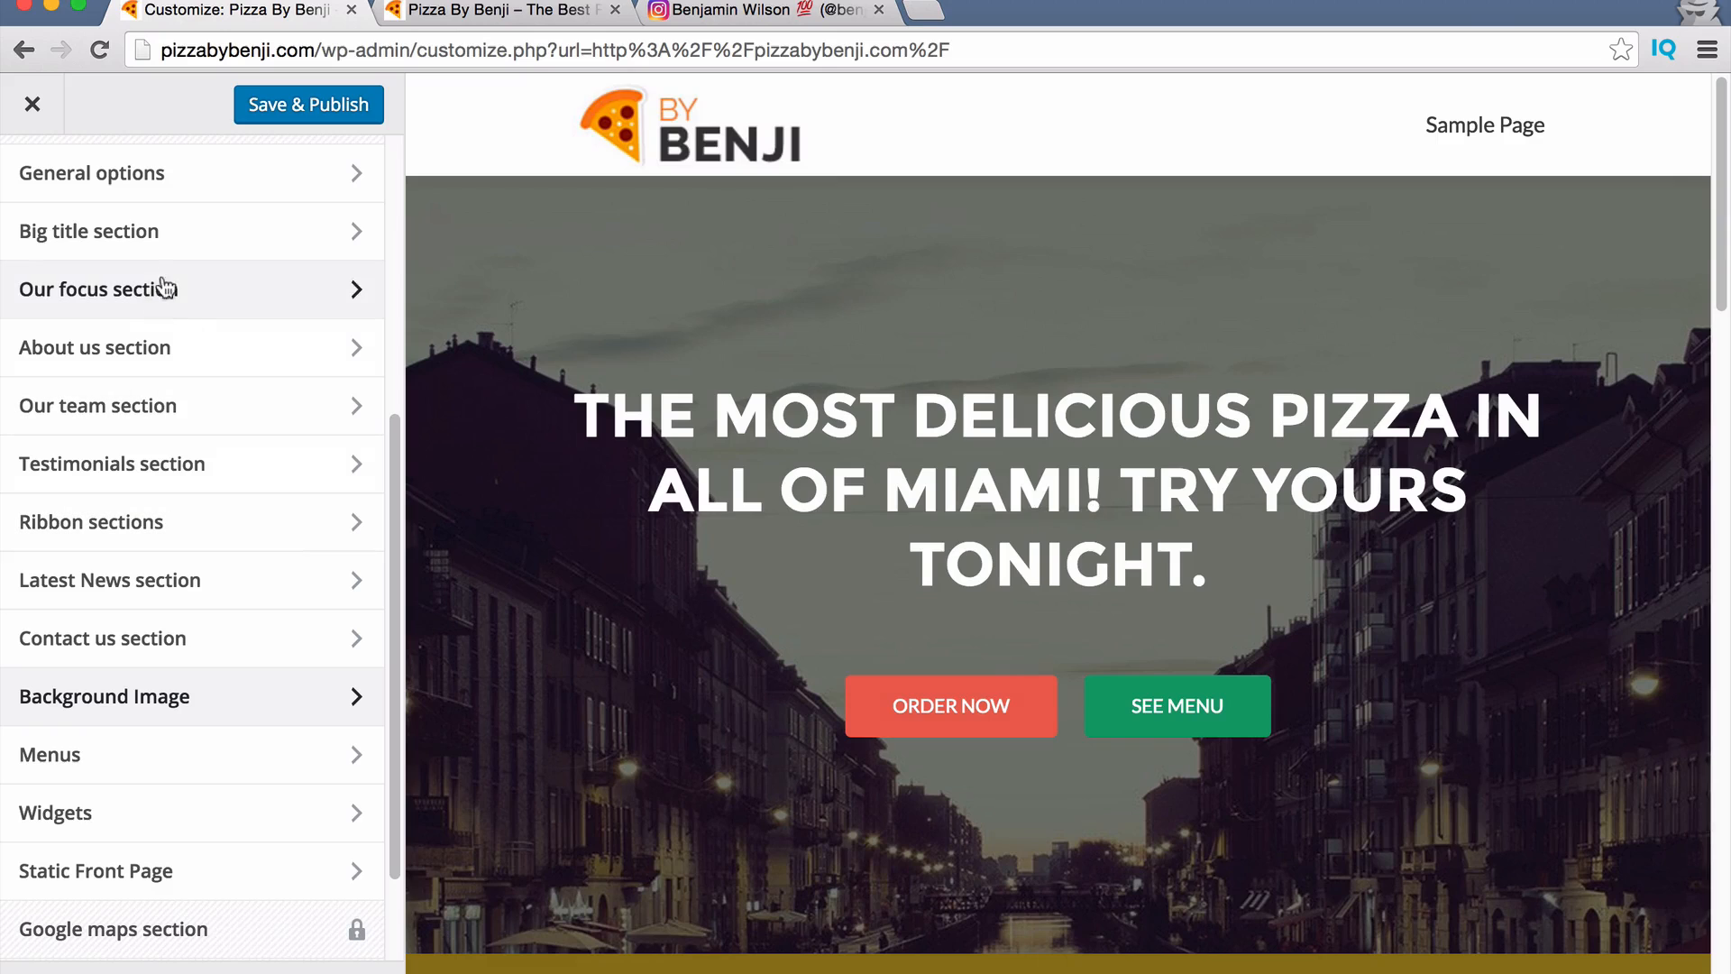
{"action": "left_click", "coordinate": [34, 705]}
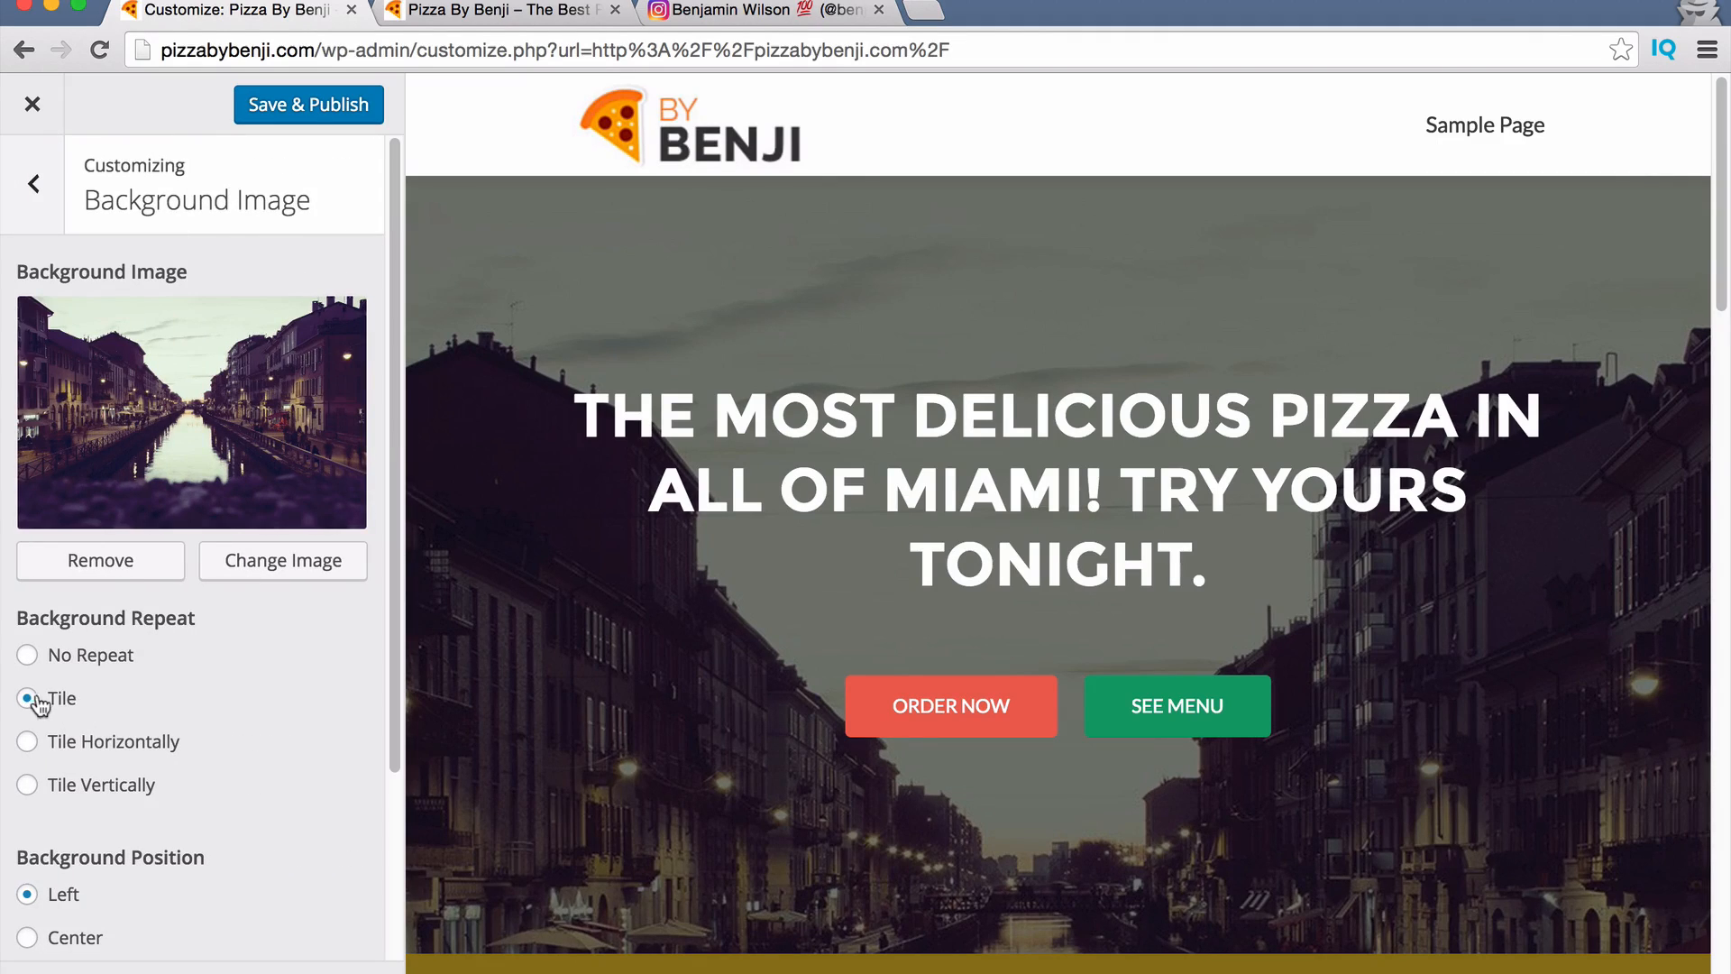
{"action": "left_click", "coordinate": [119, 576]}
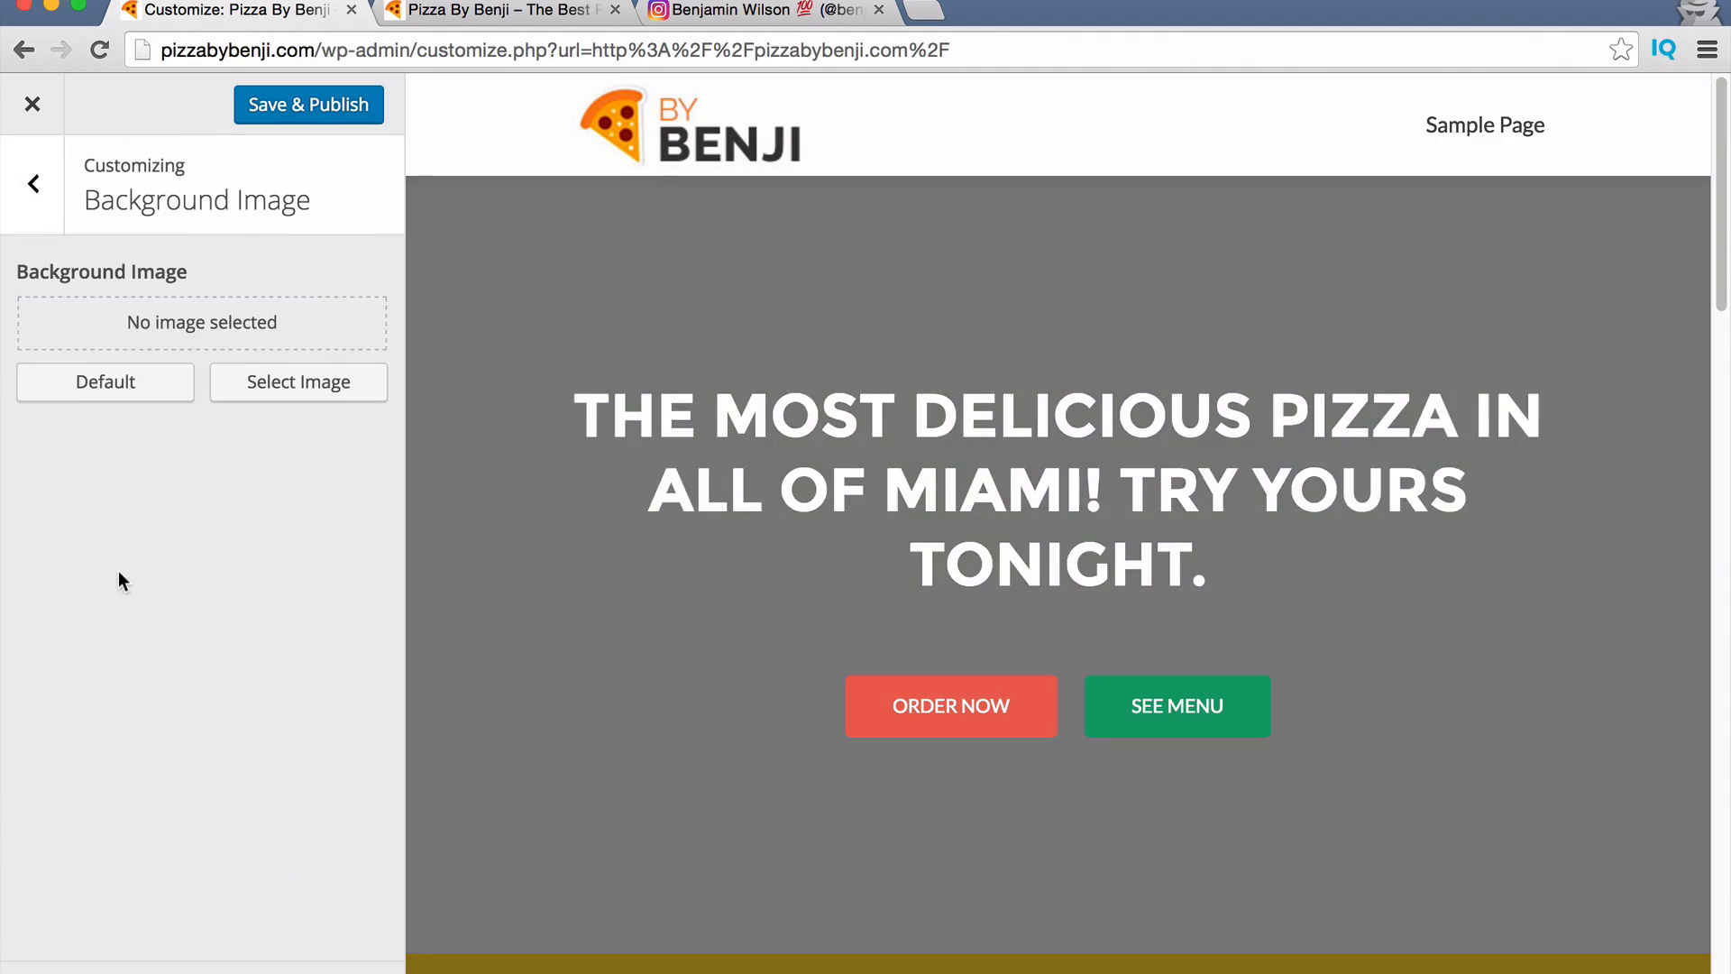
{"action": "left_click", "coordinate": [307, 380]}
{"action": "left_click", "coordinate": [841, 557]}
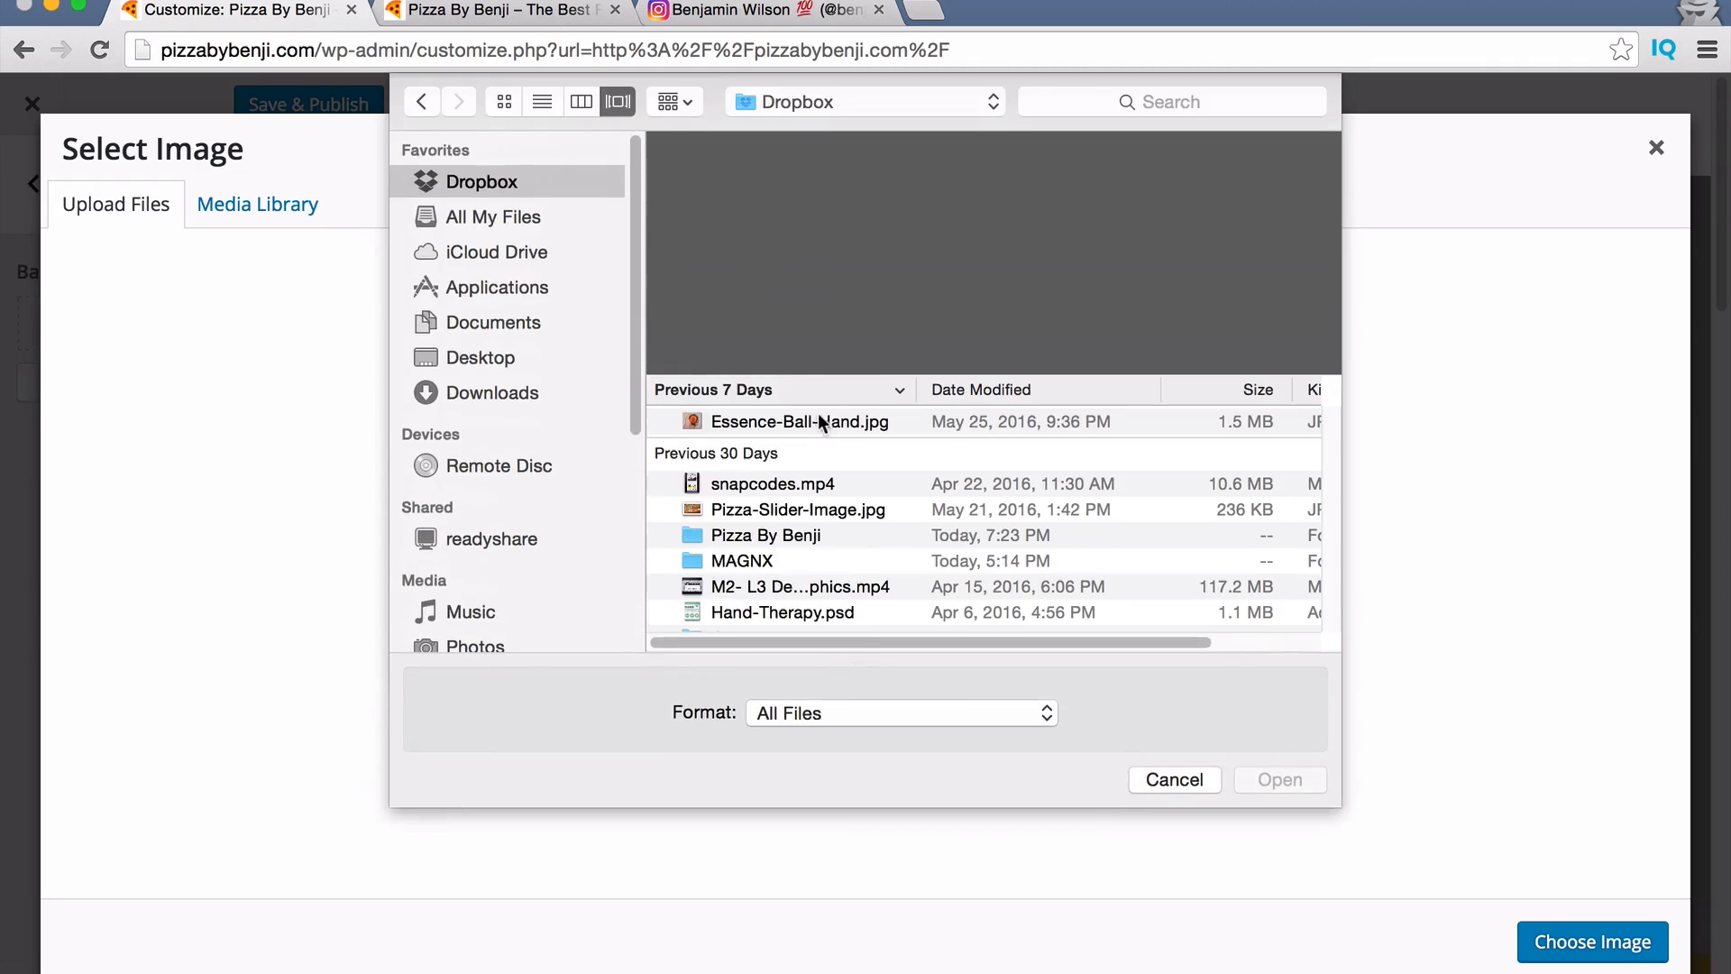
{"action": "left_click", "coordinate": [754, 511]}
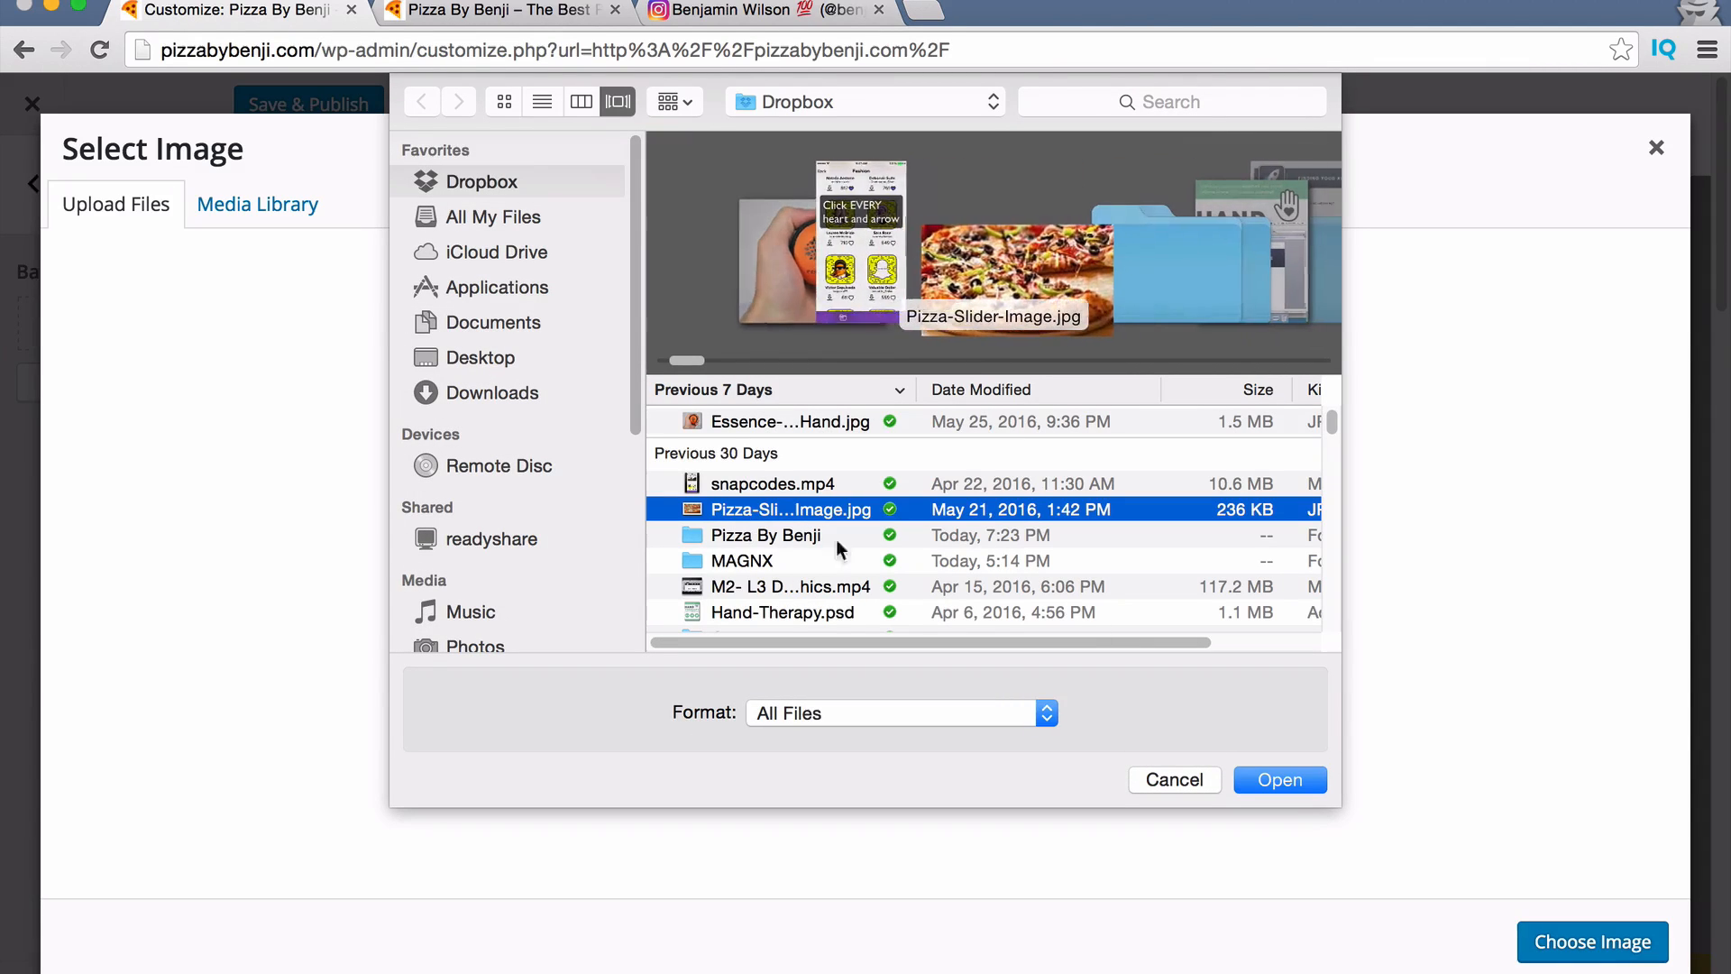
{"action": "double_click", "coordinate": [745, 536]}
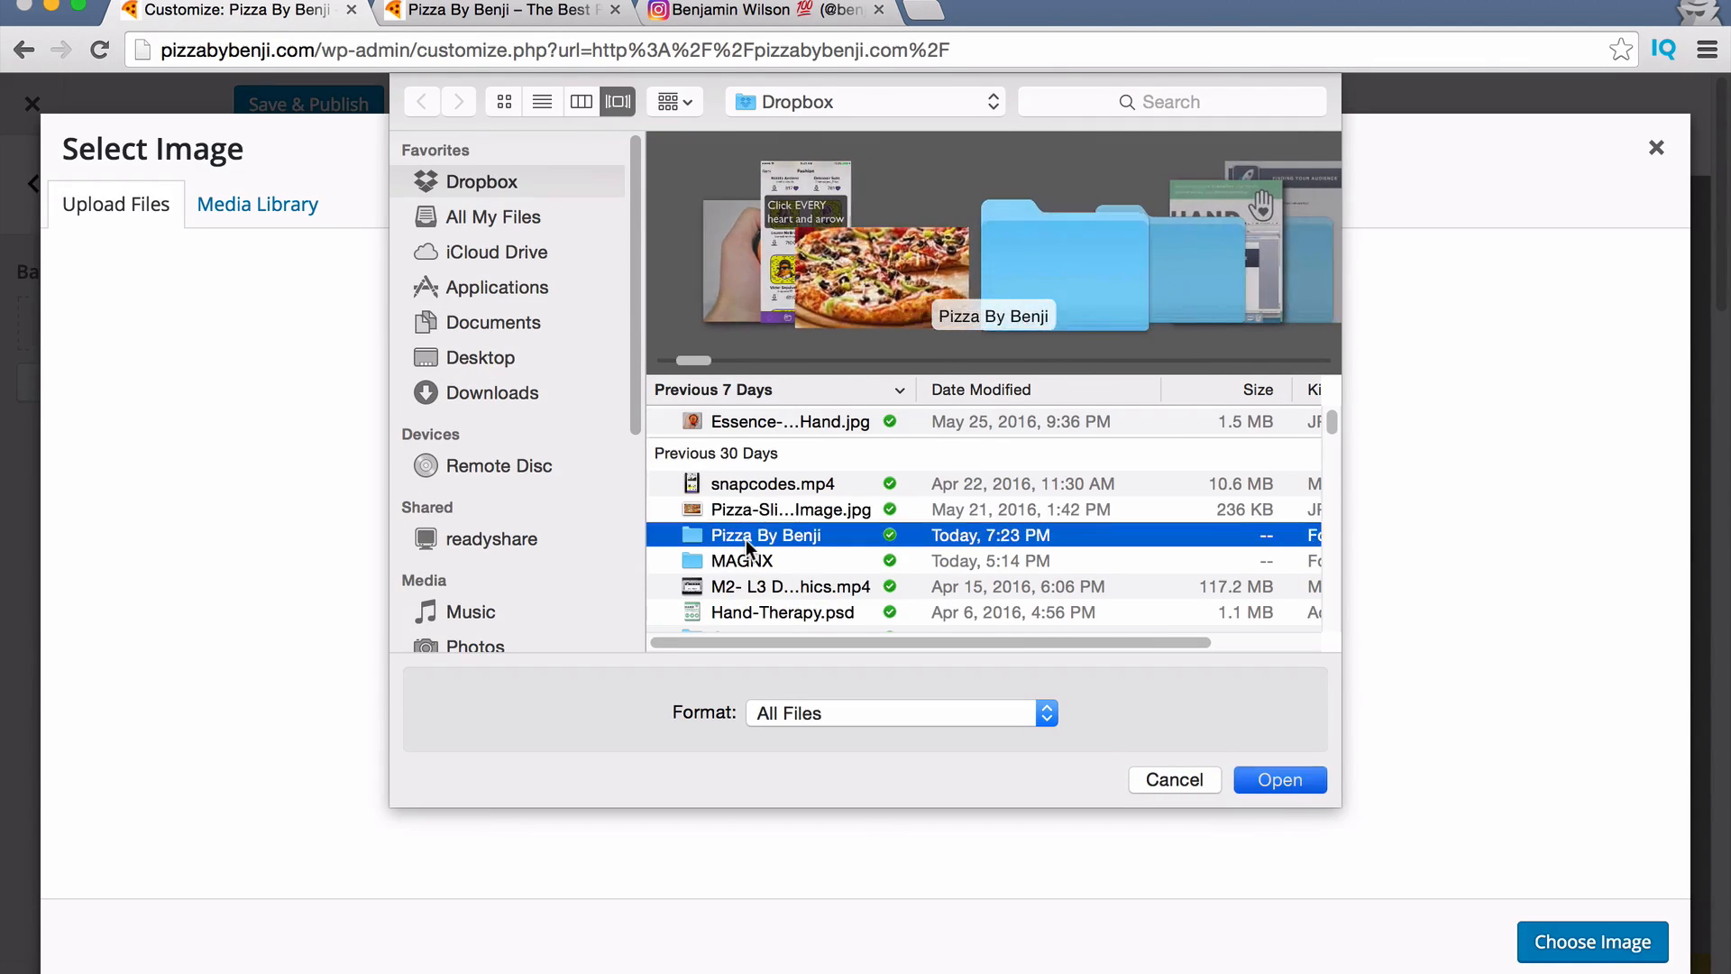
{"action": "left_click", "coordinate": [755, 420]}
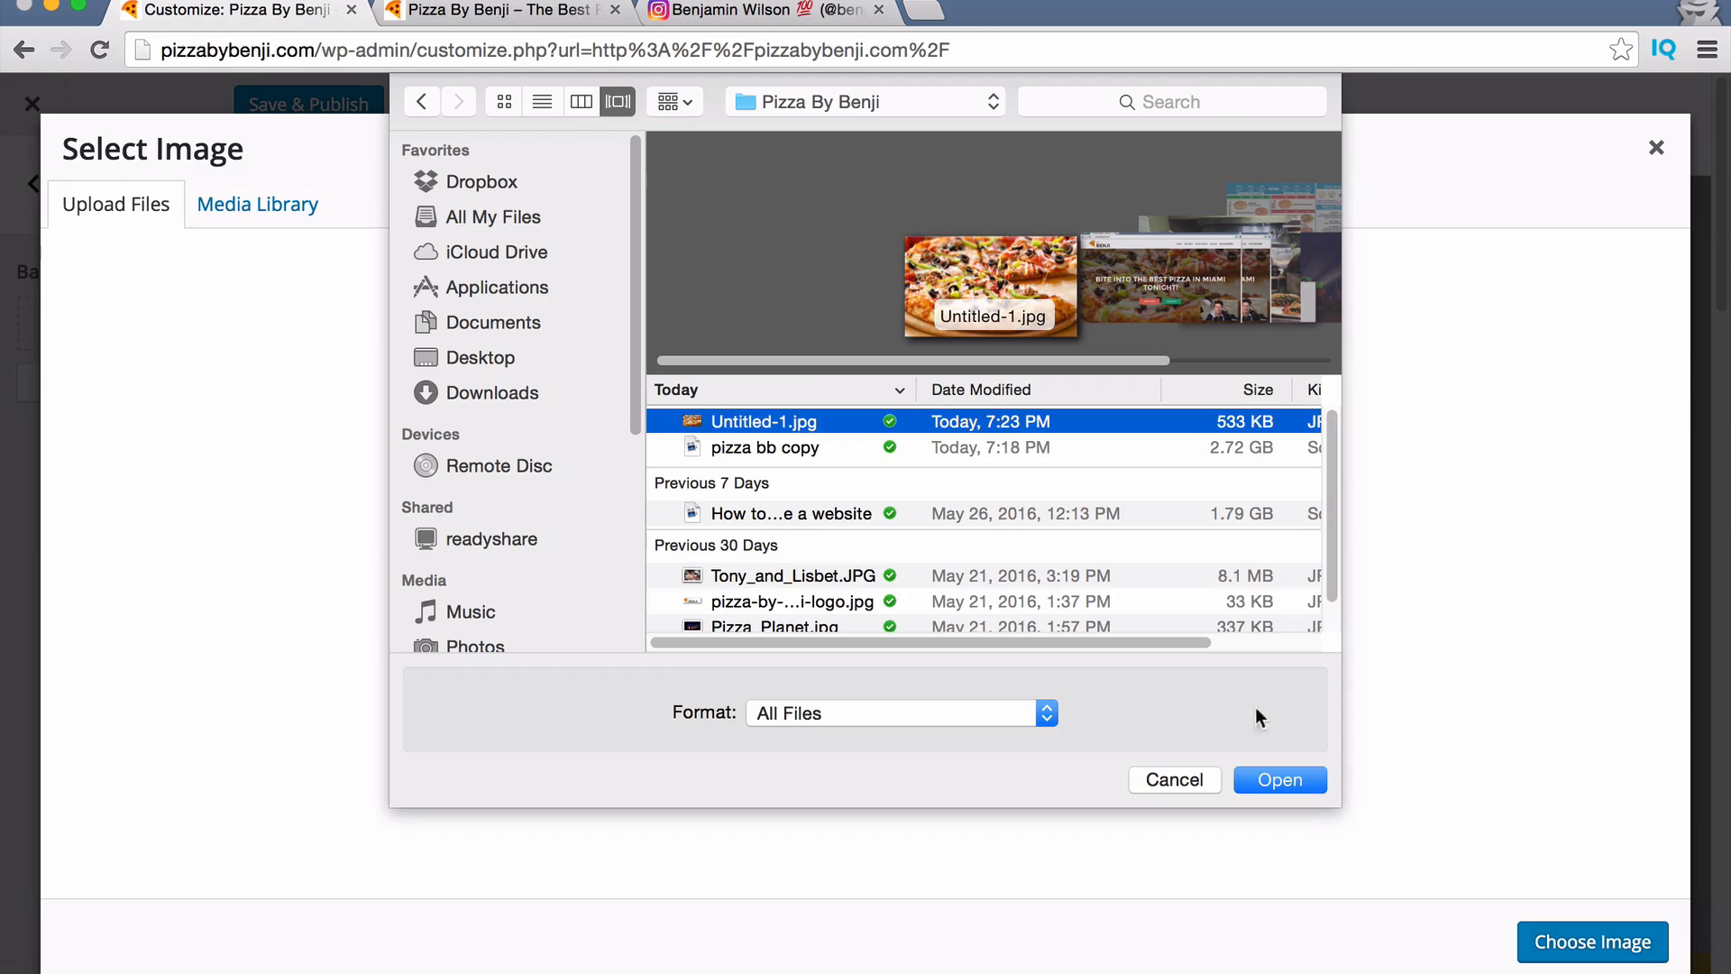
{"action": "left_click", "coordinate": [1286, 773]}
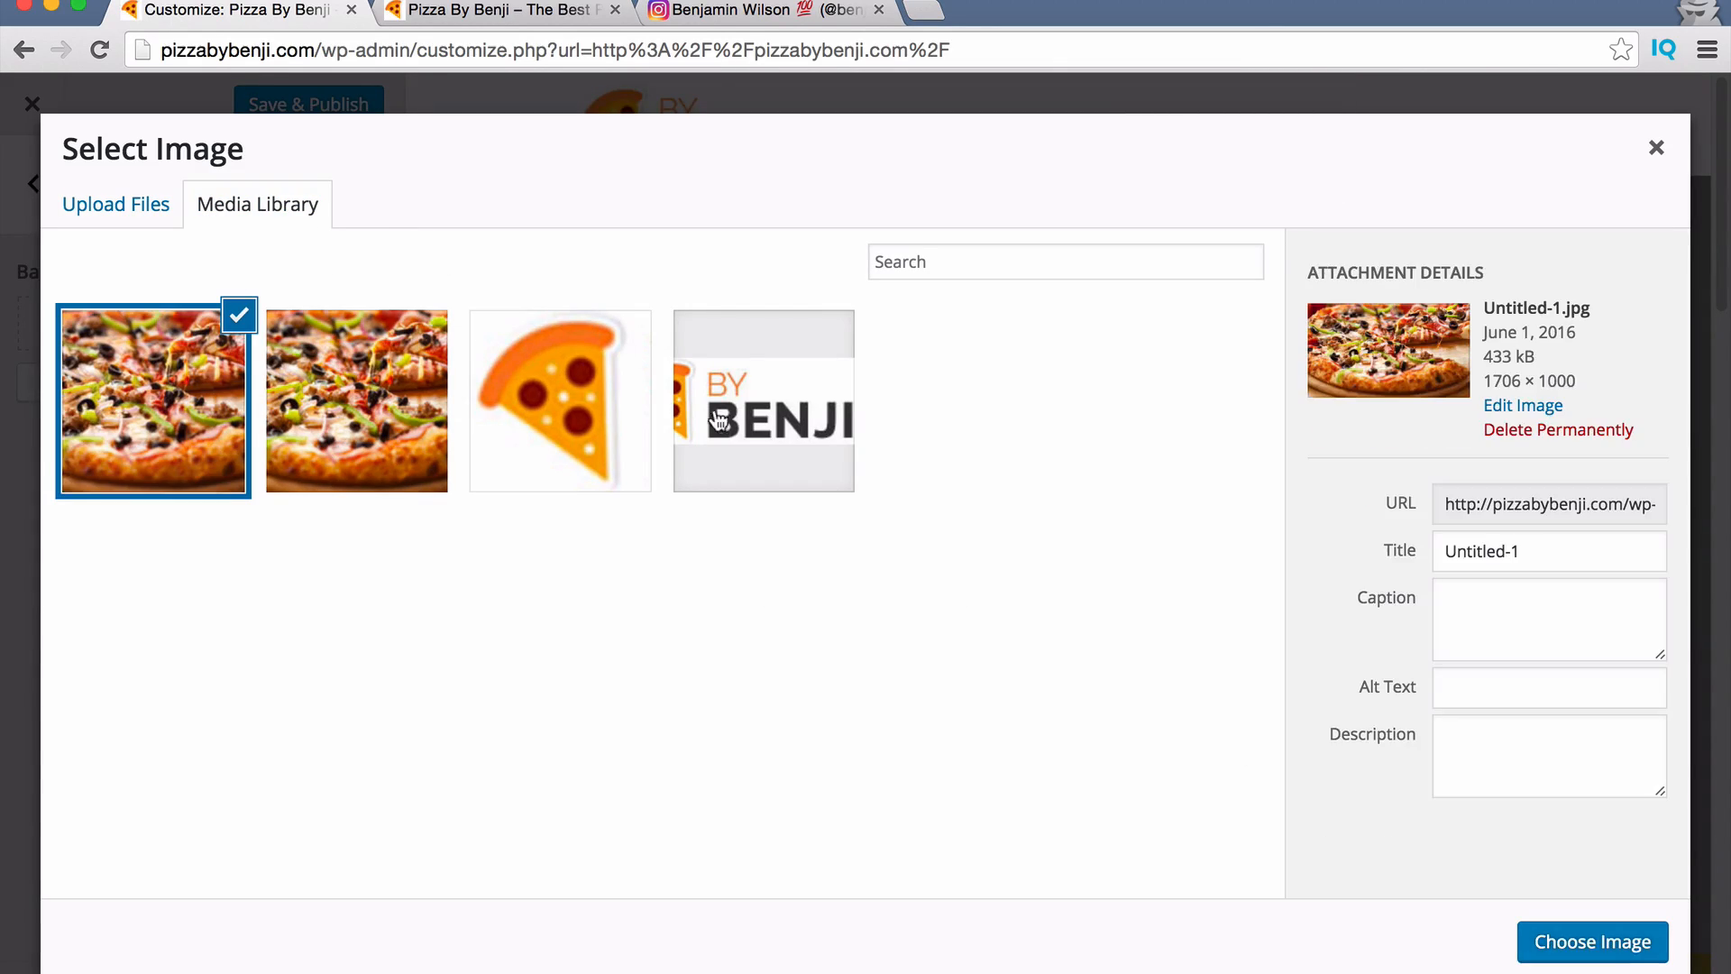
Set the uploaded pizza photo as the background and Save & Publish.
{"action": "left_click", "coordinate": [124, 211]}
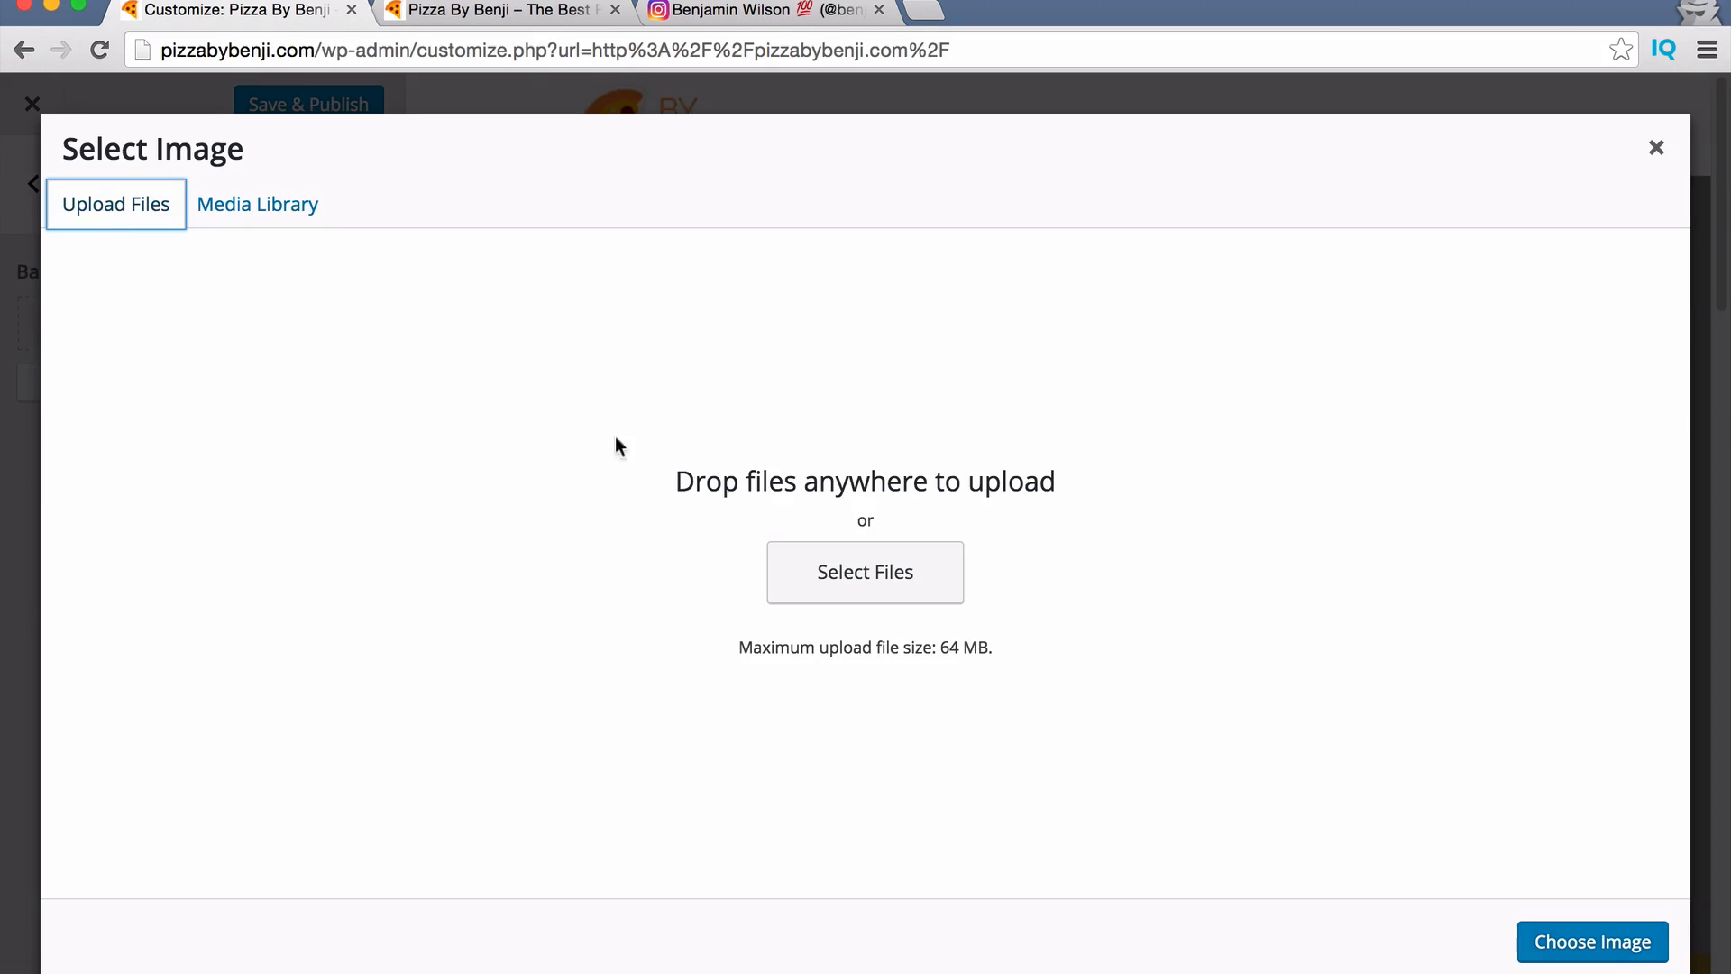
{"action": "left_click", "coordinate": [240, 205]}
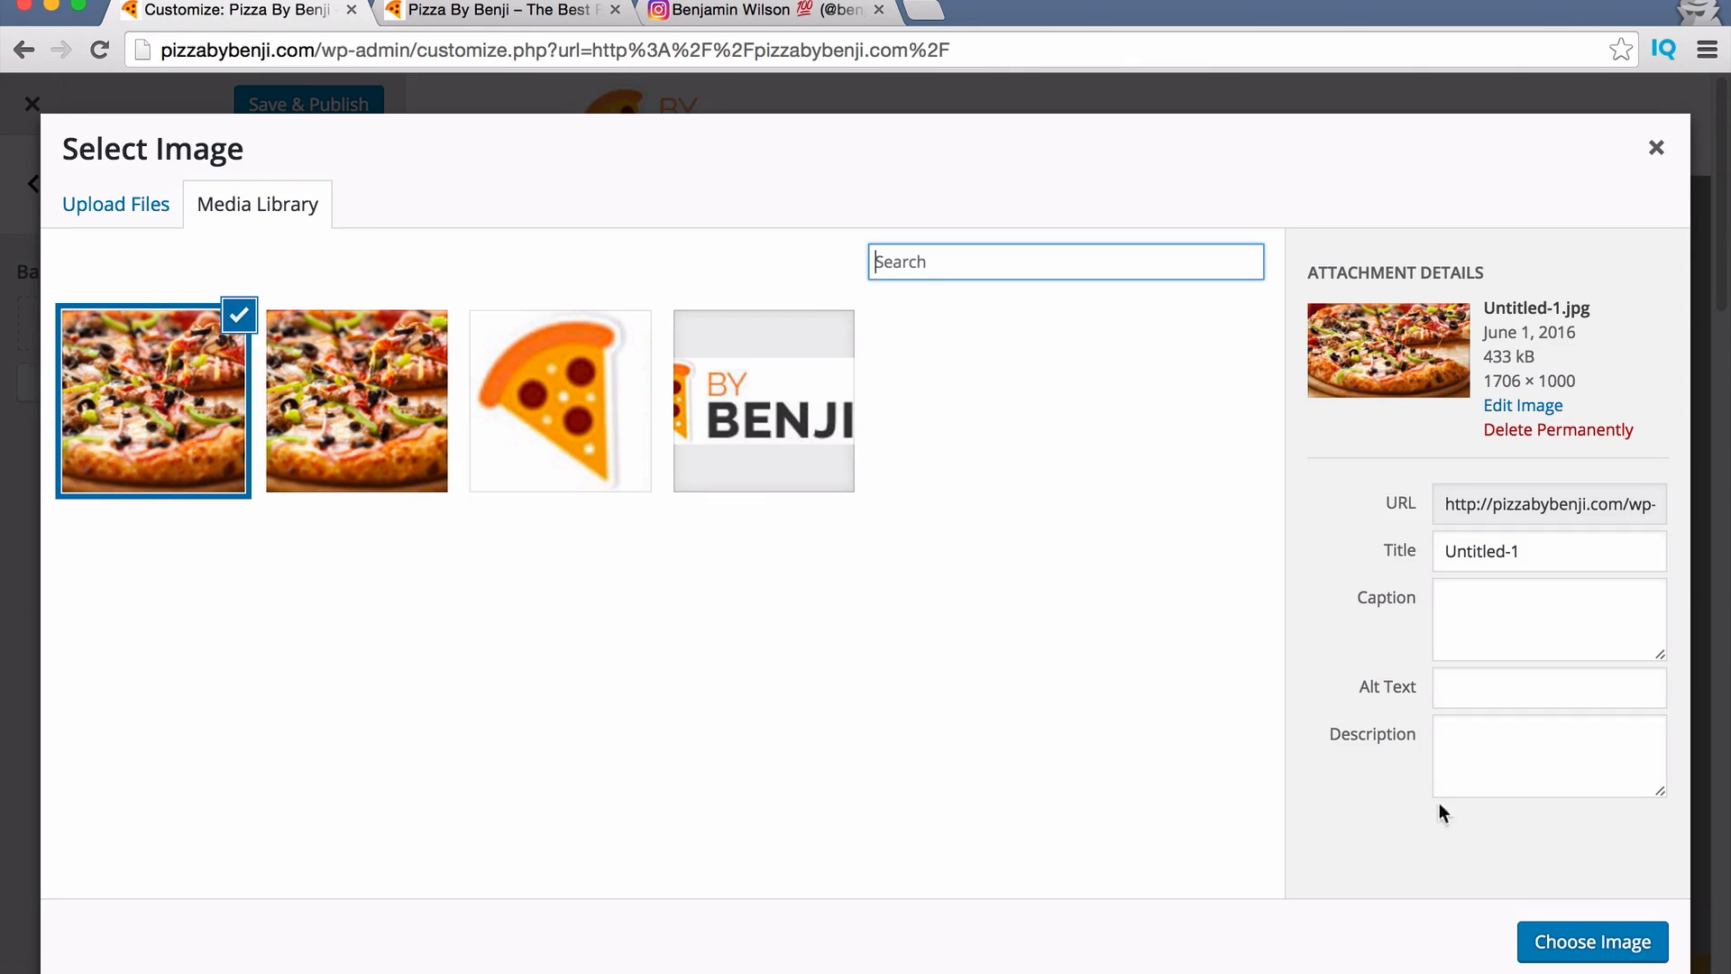
{"action": "left_click", "coordinate": [1593, 941]}
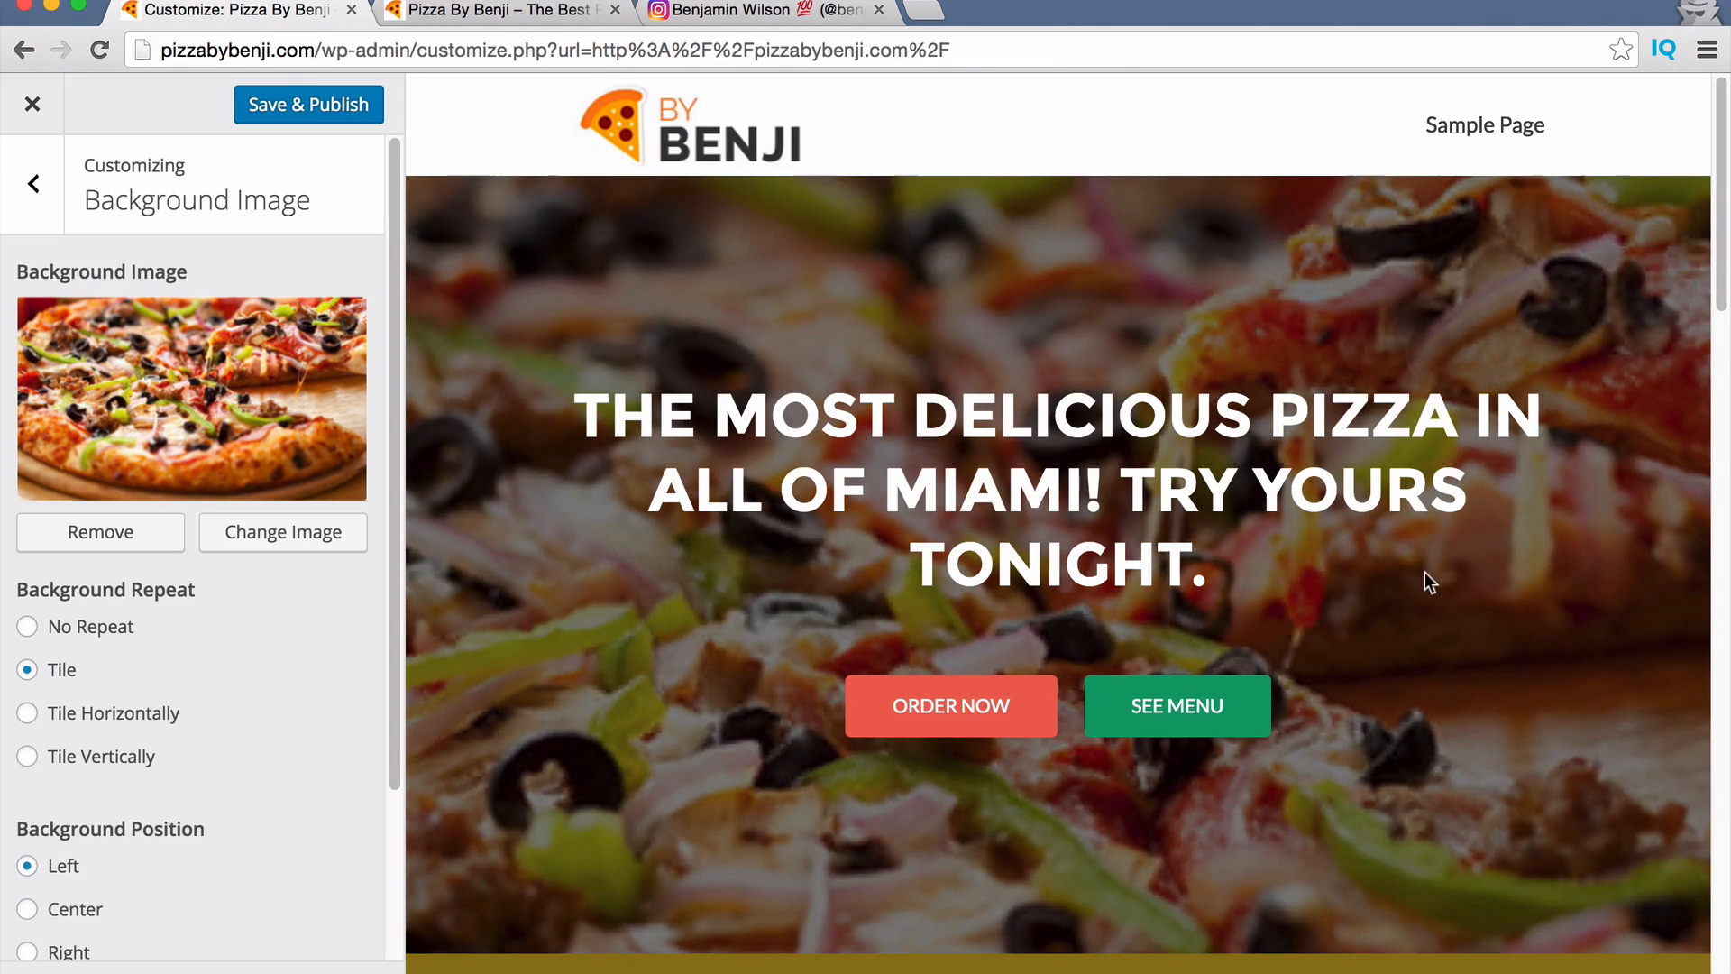
{"action": "scroll", "coordinate": [157, 675], "scroll_direction": "down", "scroll_amount": 3}
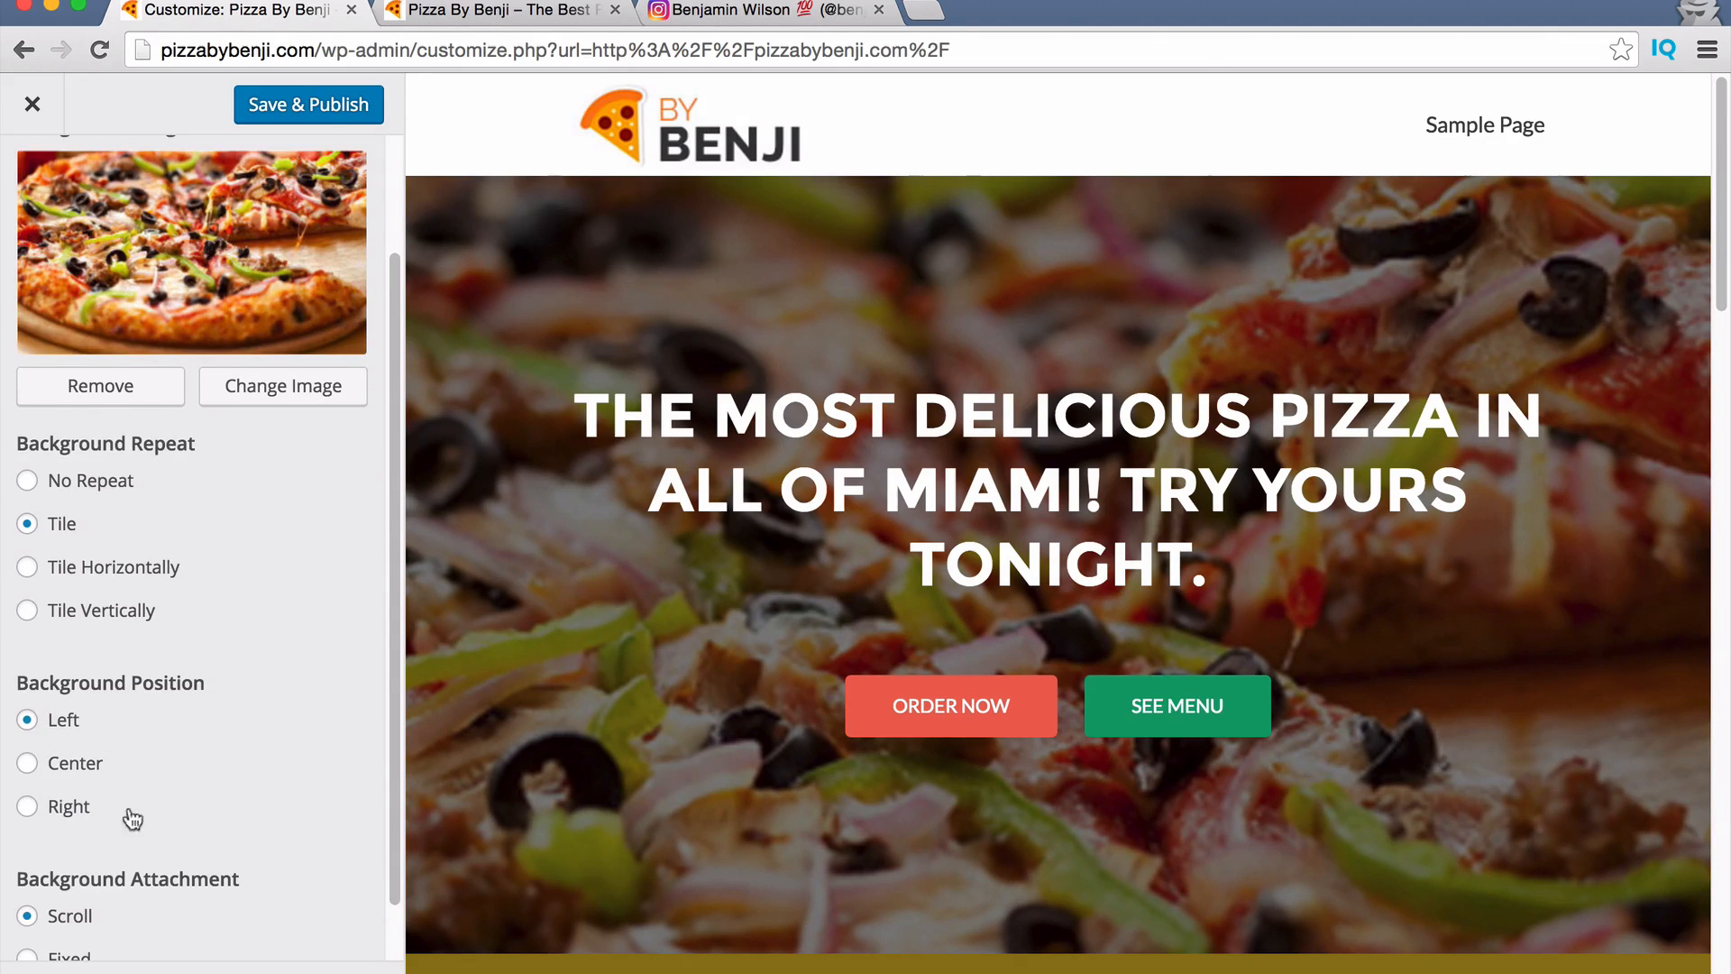
{"action": "scroll", "coordinate": [132, 818], "scroll_direction": "down", "scroll_amount": 2}
{"action": "scroll", "coordinate": [194, 780], "scroll_direction": "up", "scroll_amount": 4}
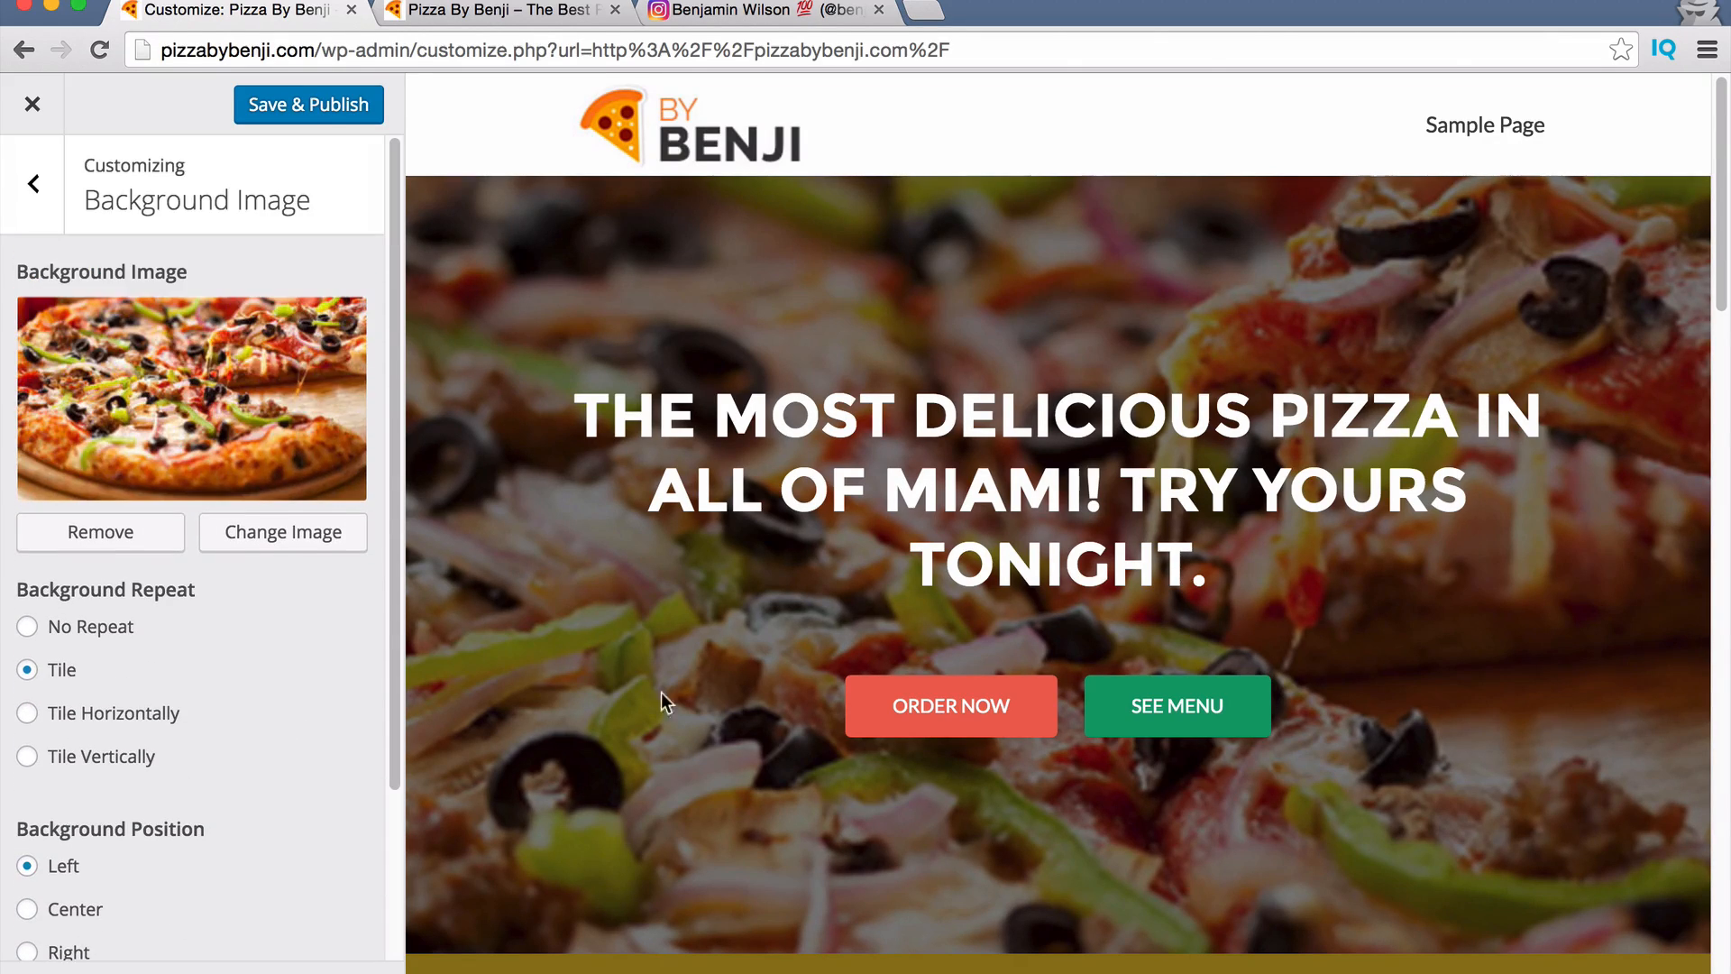
{"action": "scroll", "coordinate": [139, 838], "scroll_direction": "down", "scroll_amount": 4}
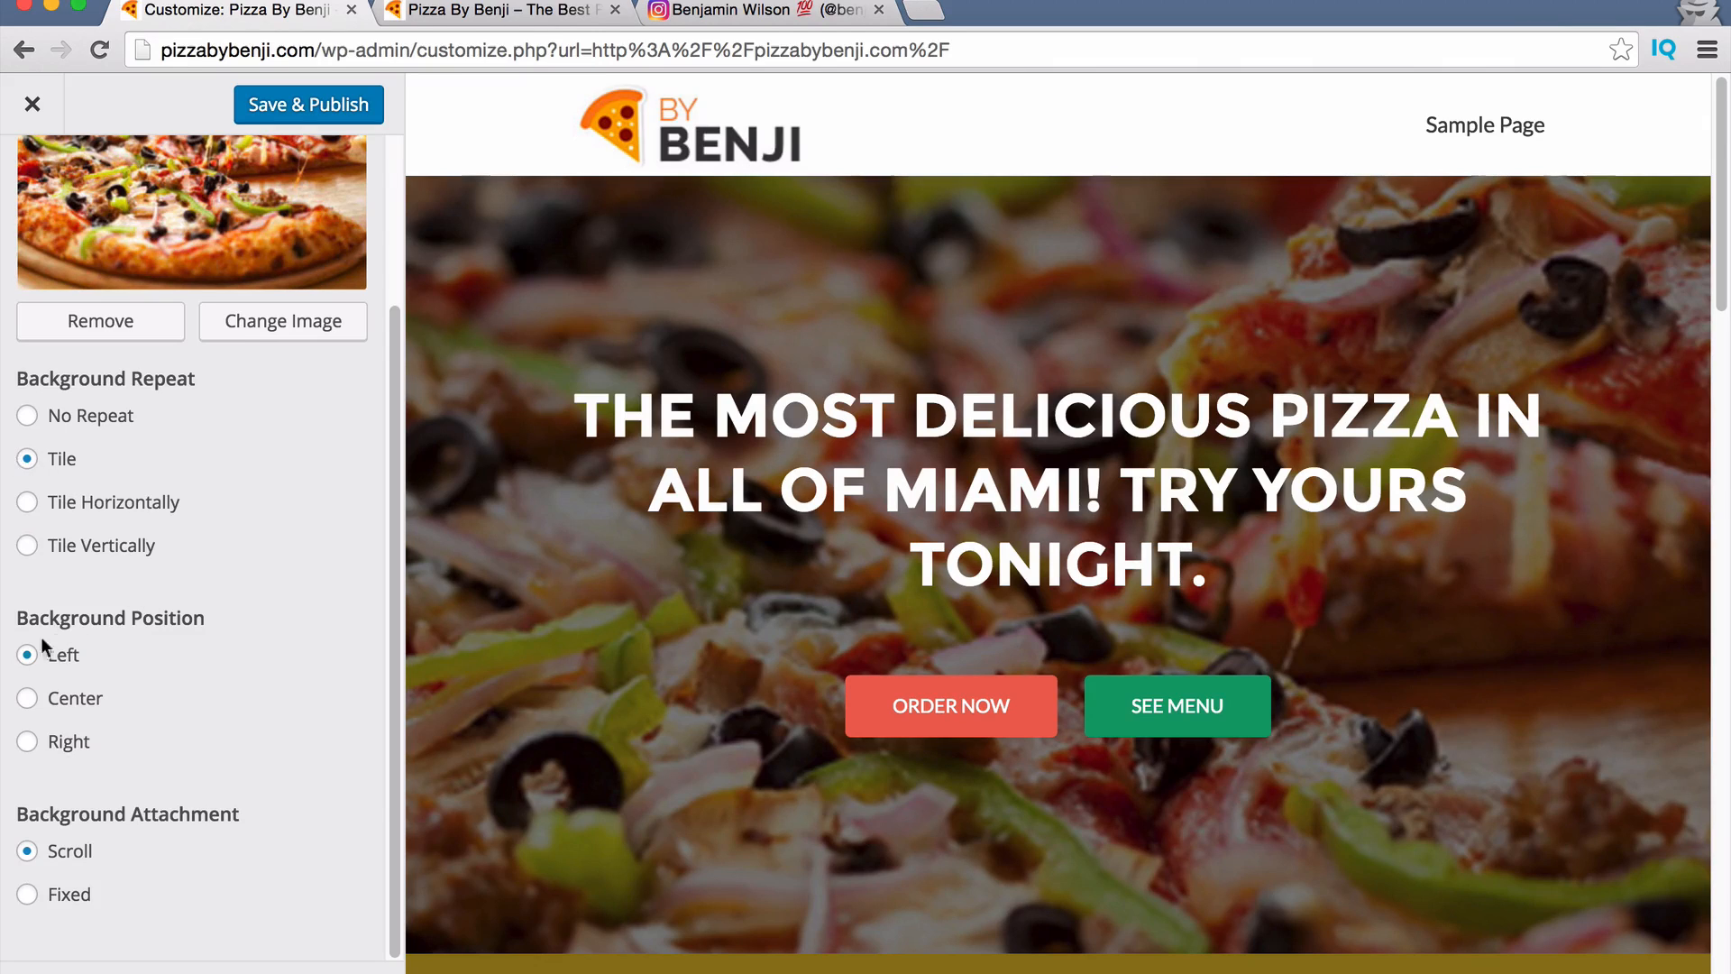
{"action": "scroll", "coordinate": [296, 345], "scroll_direction": "up", "scroll_amount": 4}
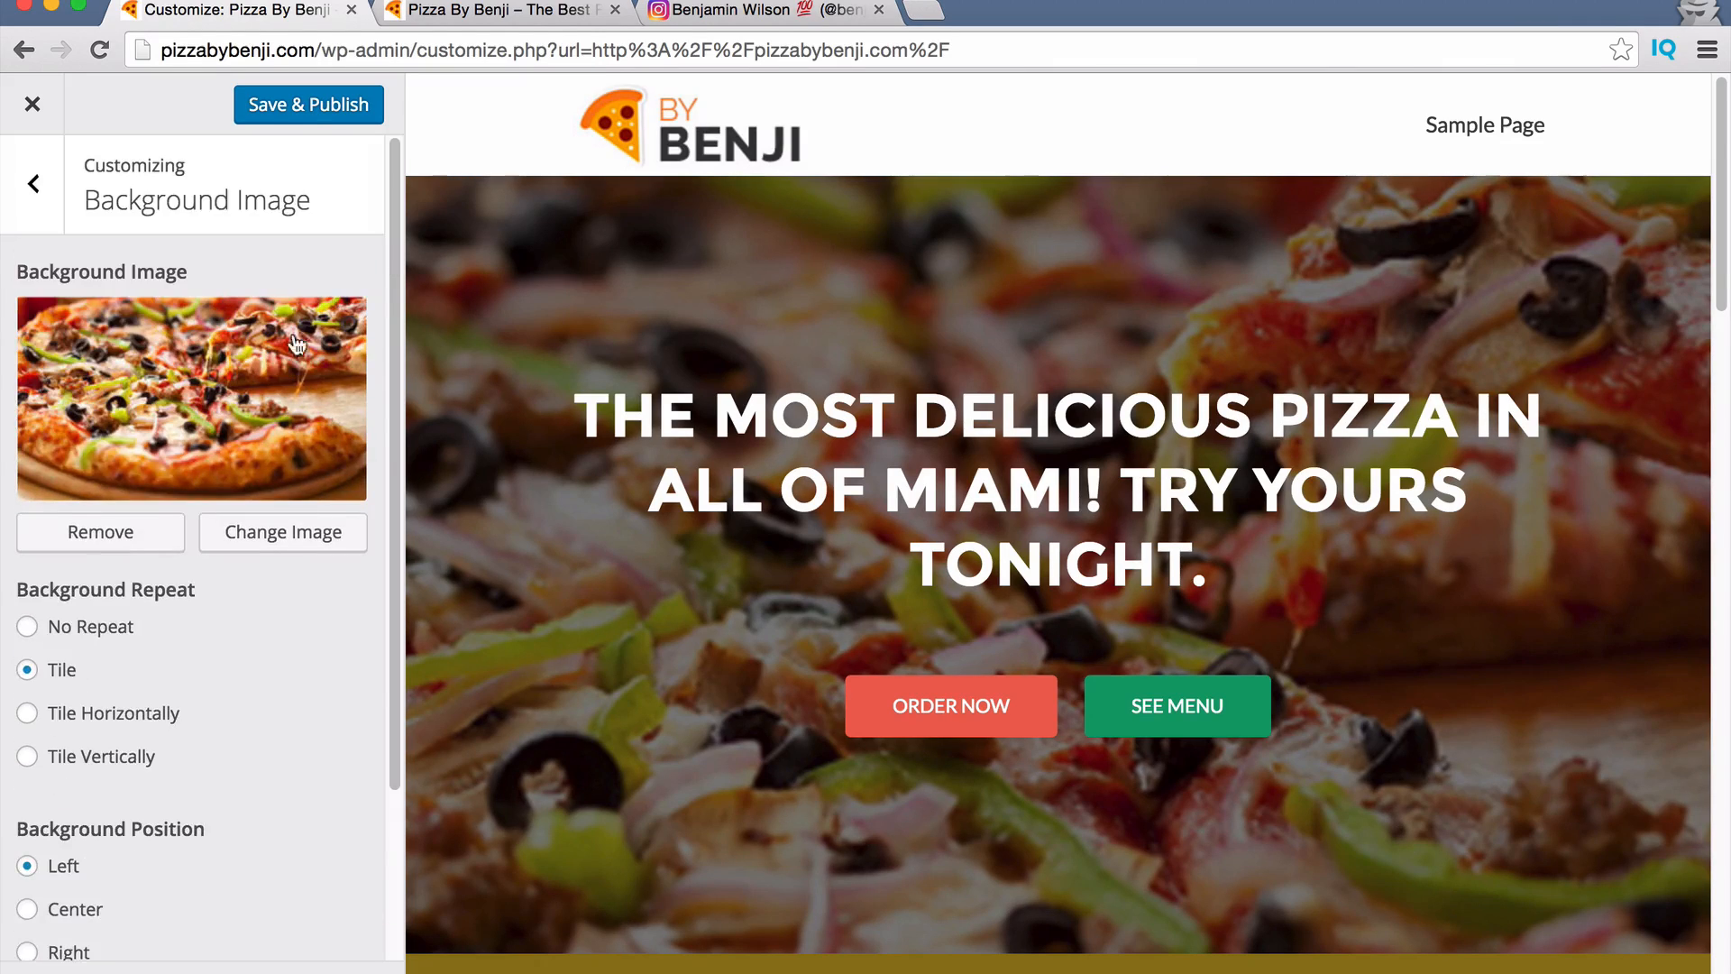
{"action": "left_click", "coordinate": [301, 119]}
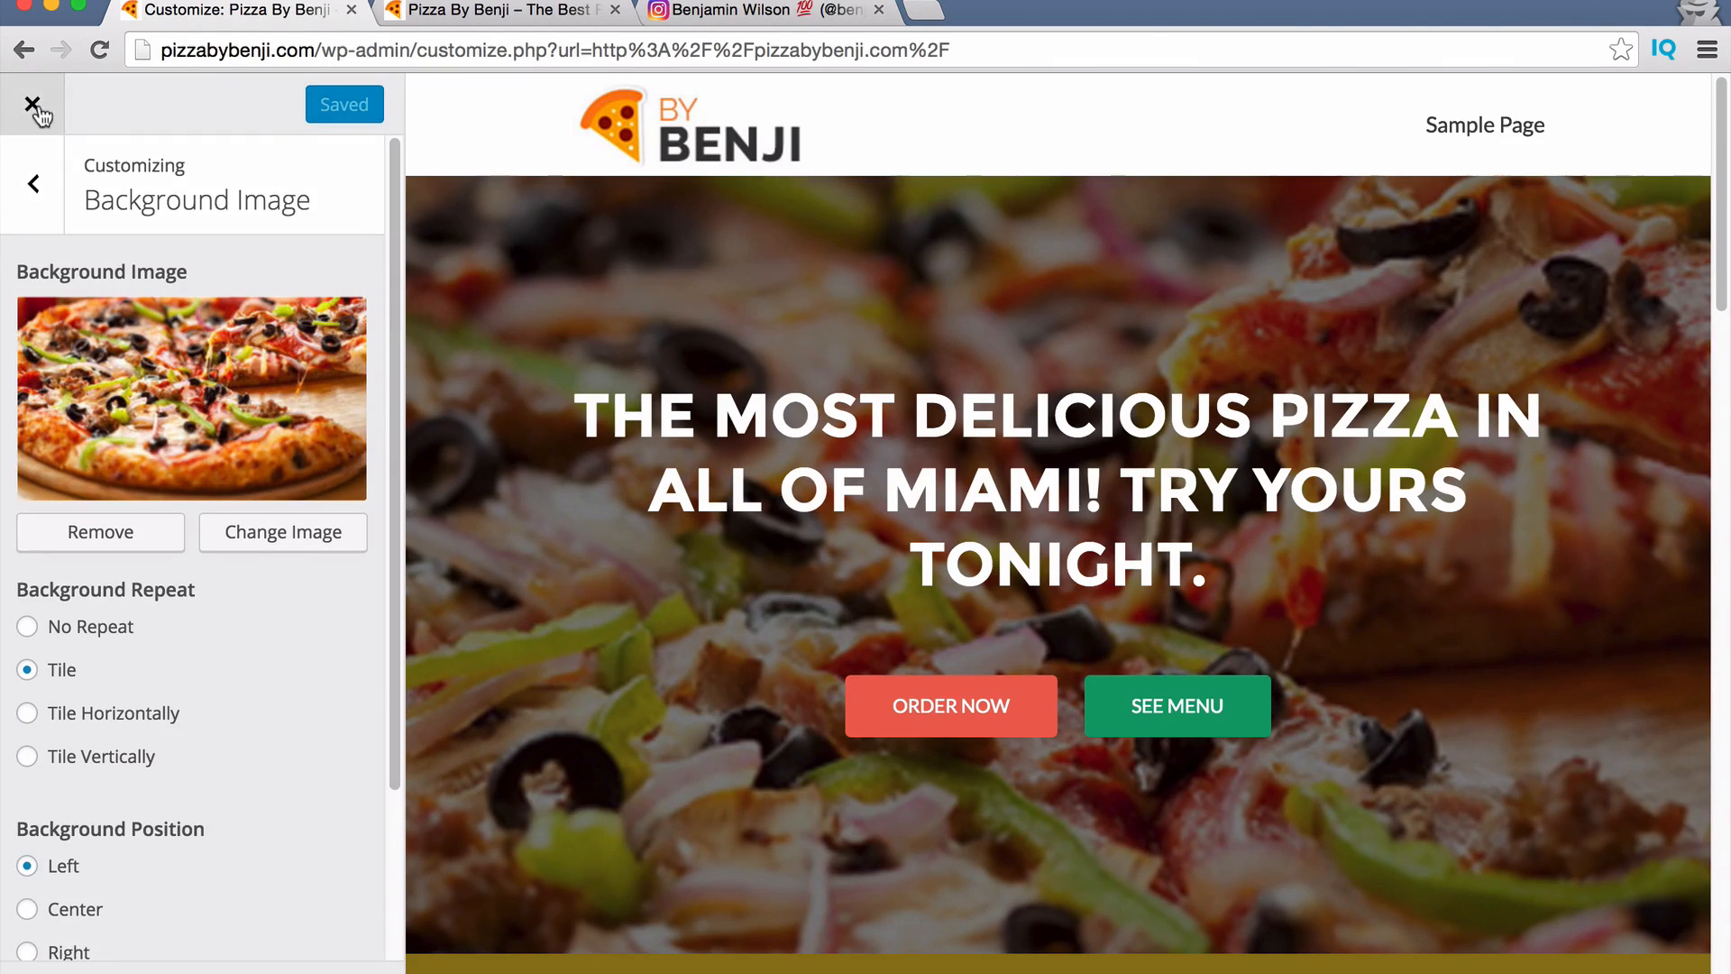
{"action": "left_click", "coordinate": [455, 14]}
Reload pizzabybenji.com and scroll to see the pizza background behind the headline and contact form.
{"action": "left_click", "coordinate": [250, 56]}
{"action": "key", "text": "Return"}
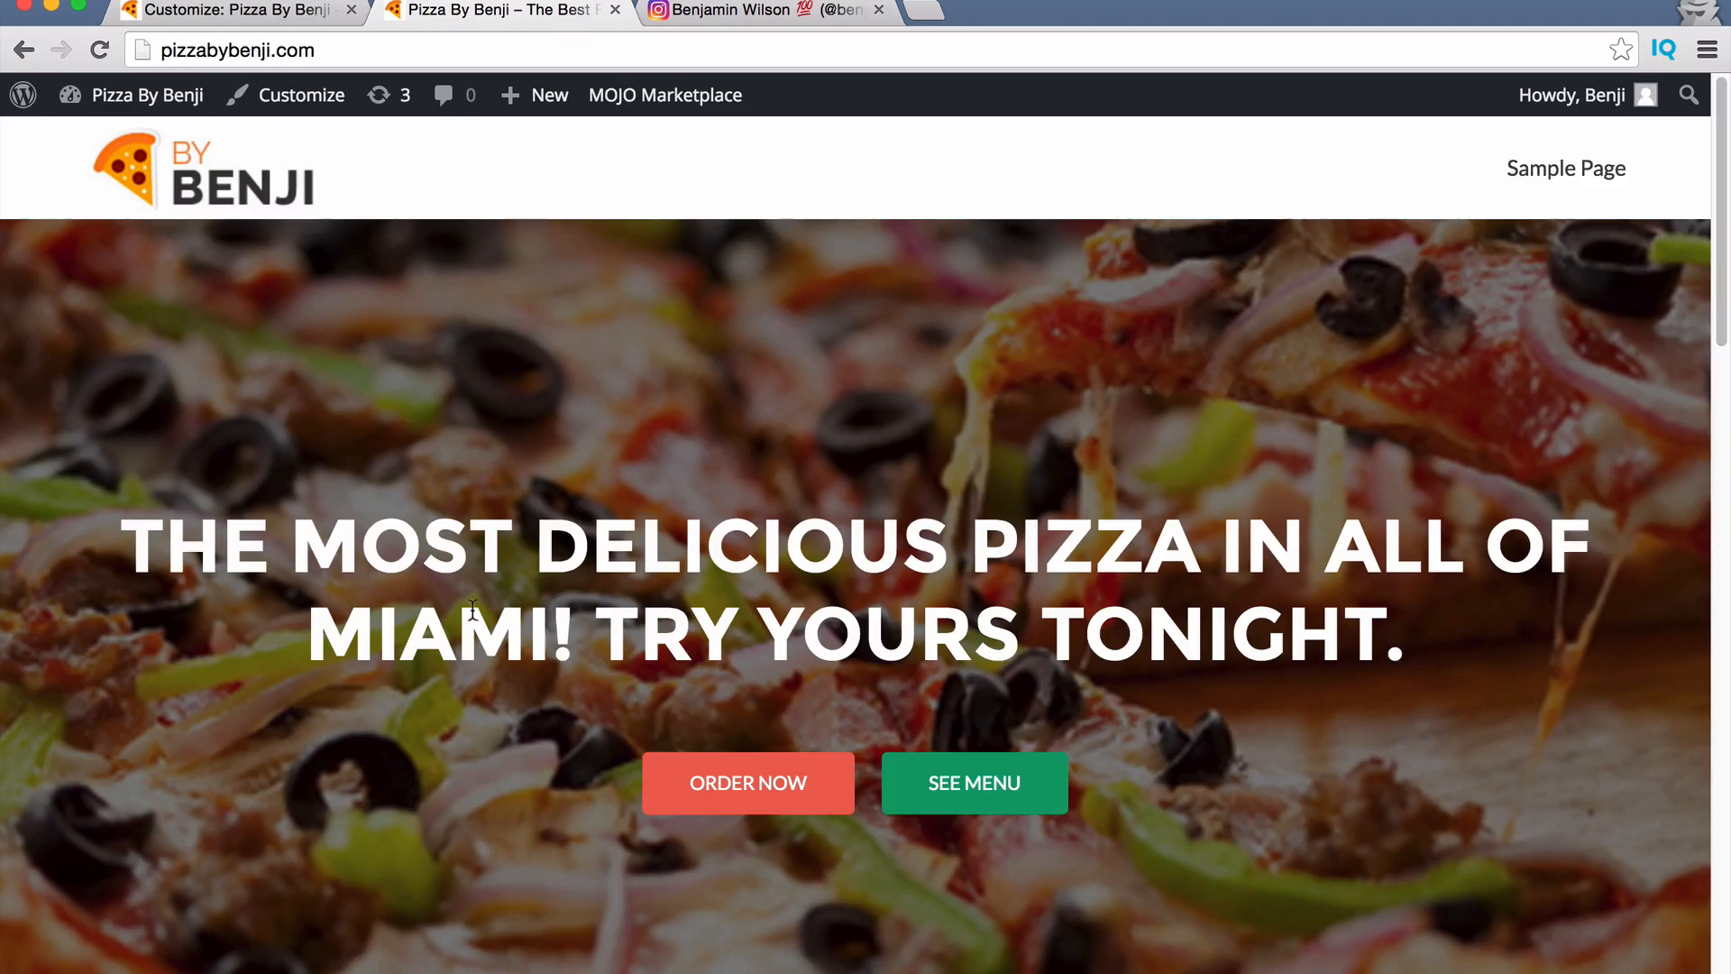
{"action": "scroll", "coordinate": [655, 597], "scroll_direction": "down", "scroll_amount": 20}
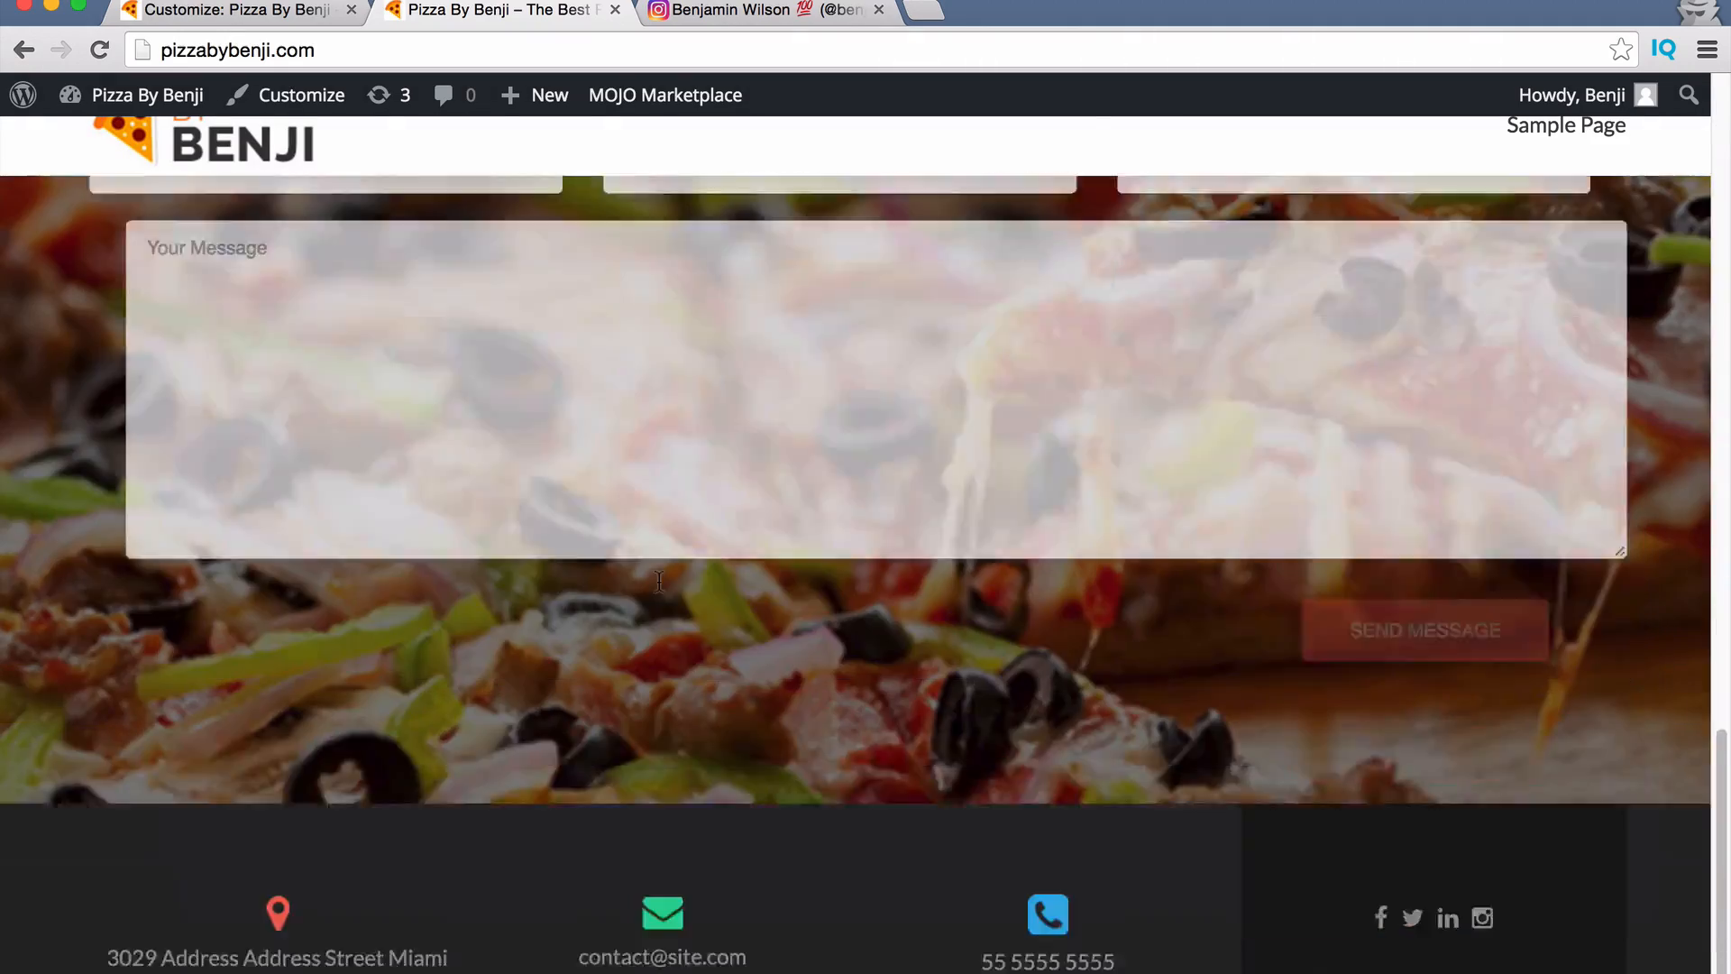
{"action": "scroll", "coordinate": [724, 621], "scroll_direction": "up", "scroll_amount": 20}
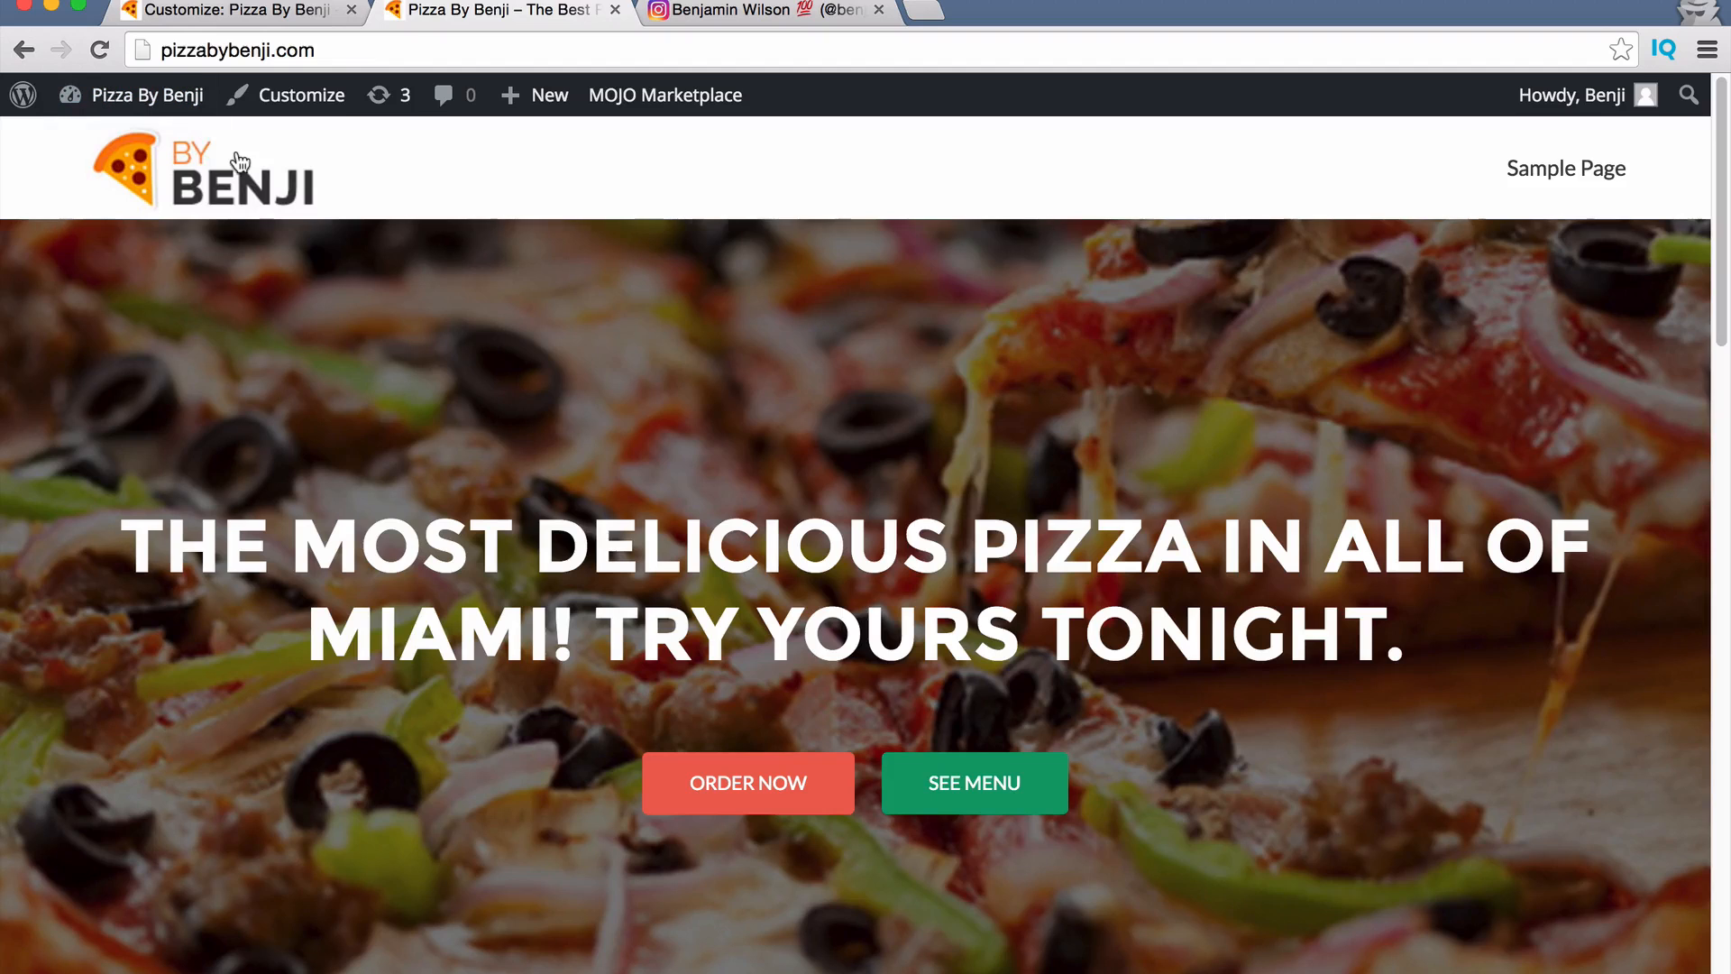
Close the Customizer and go from the live homepage to the admin Dashboard.
{"action": "left_click", "coordinate": [250, 12]}
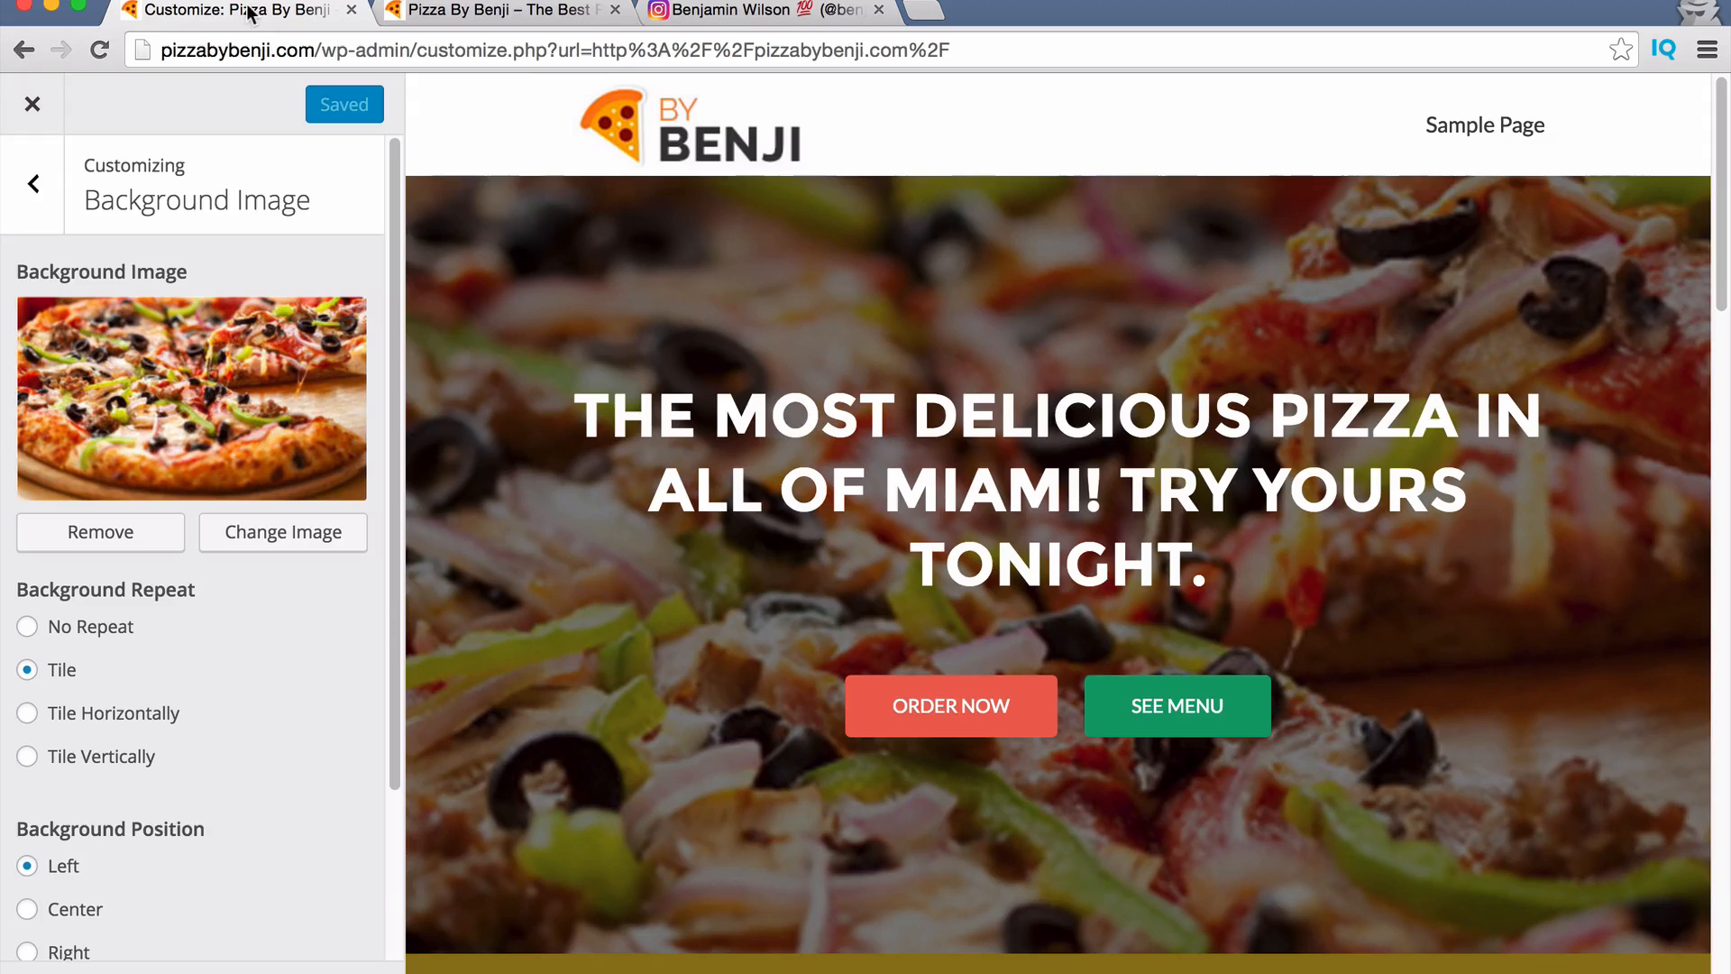
{"action": "left_click", "coordinate": [33, 108]}
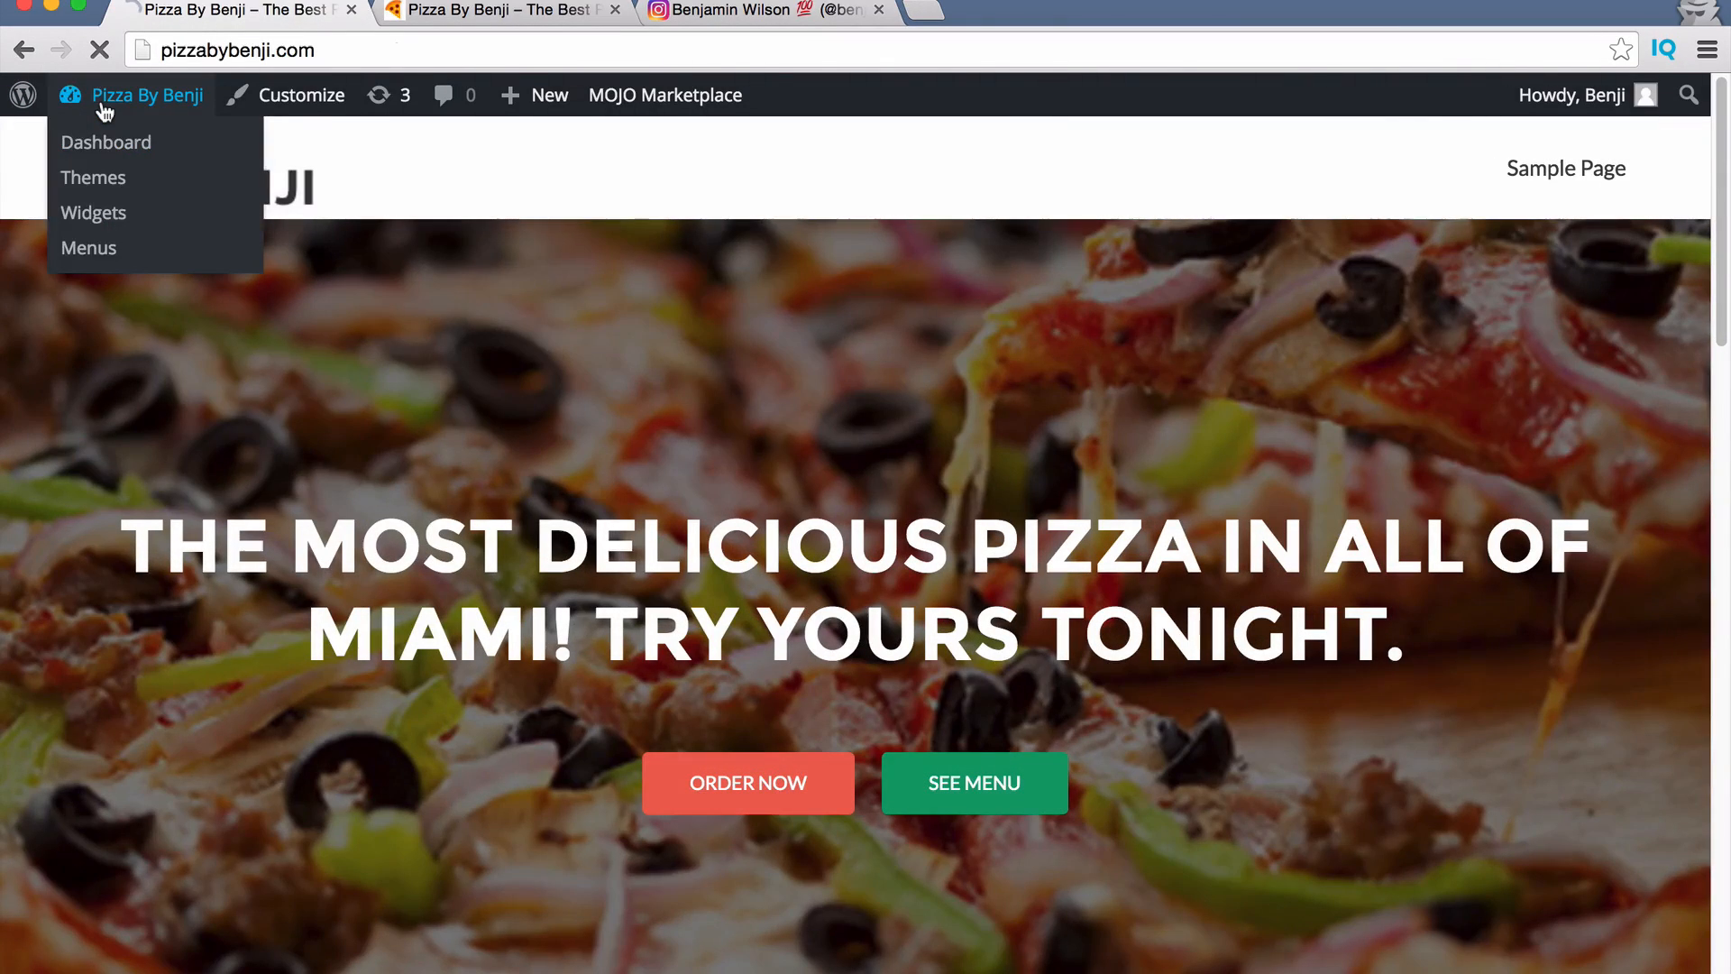
{"action": "left_click", "coordinate": [144, 98]}
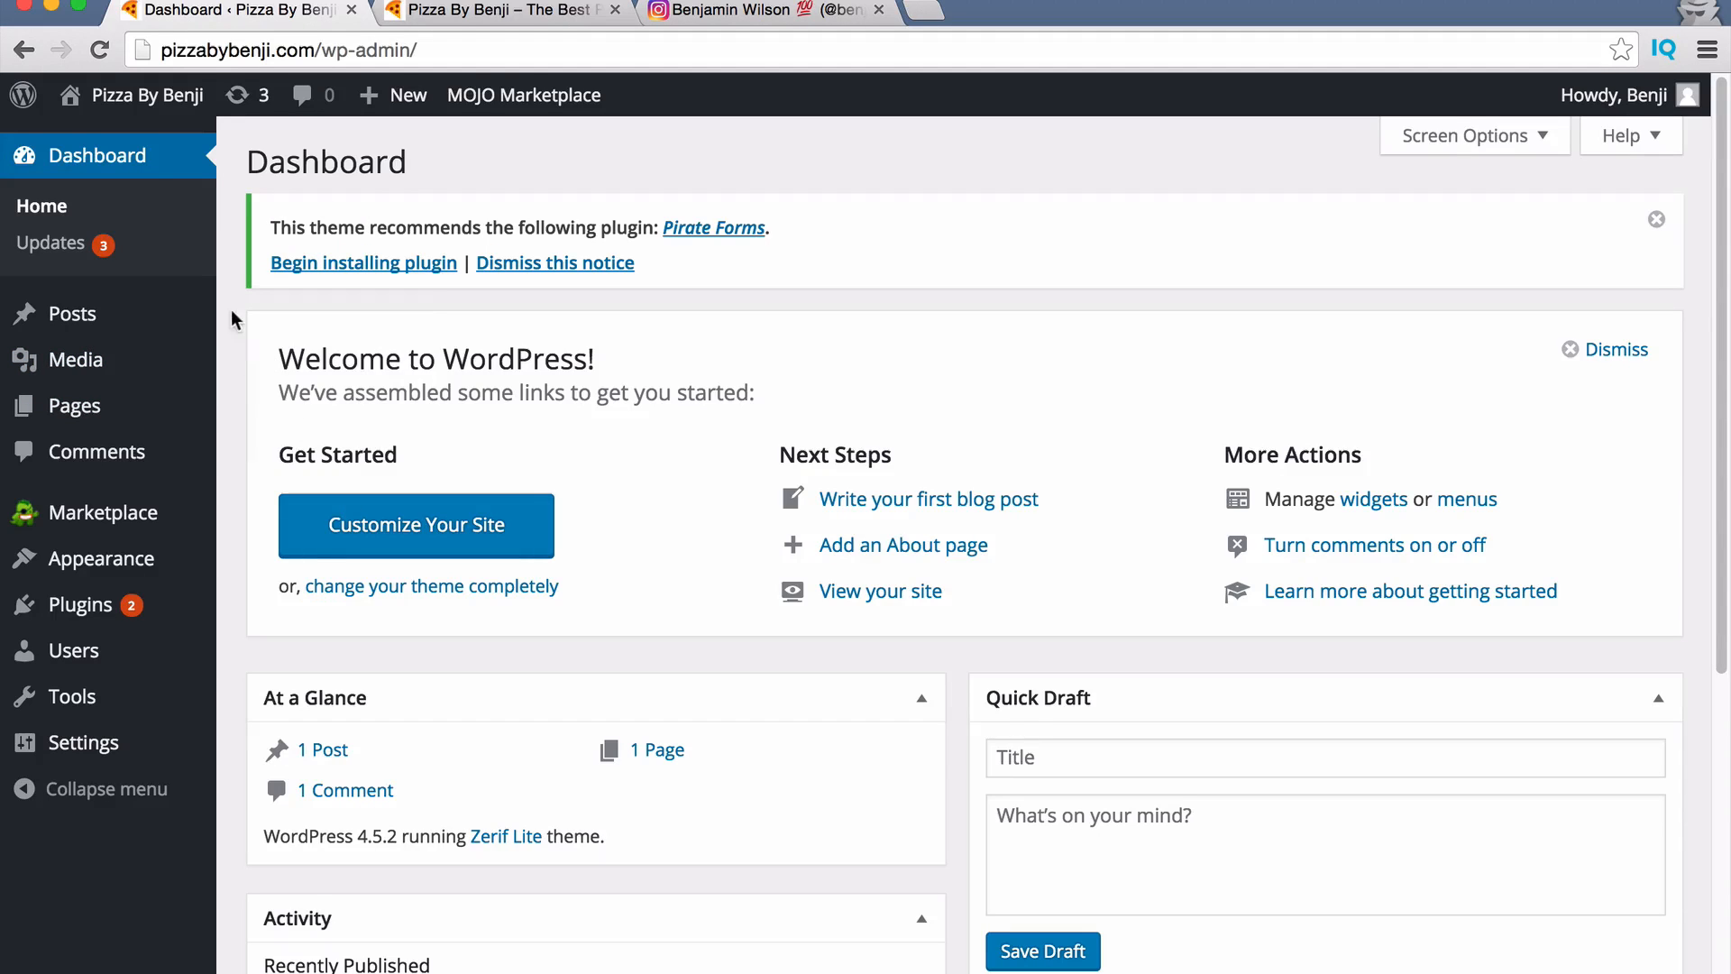
Move both existing pages to the trash with a bulk action.
{"action": "left_click", "coordinate": [81, 411]}
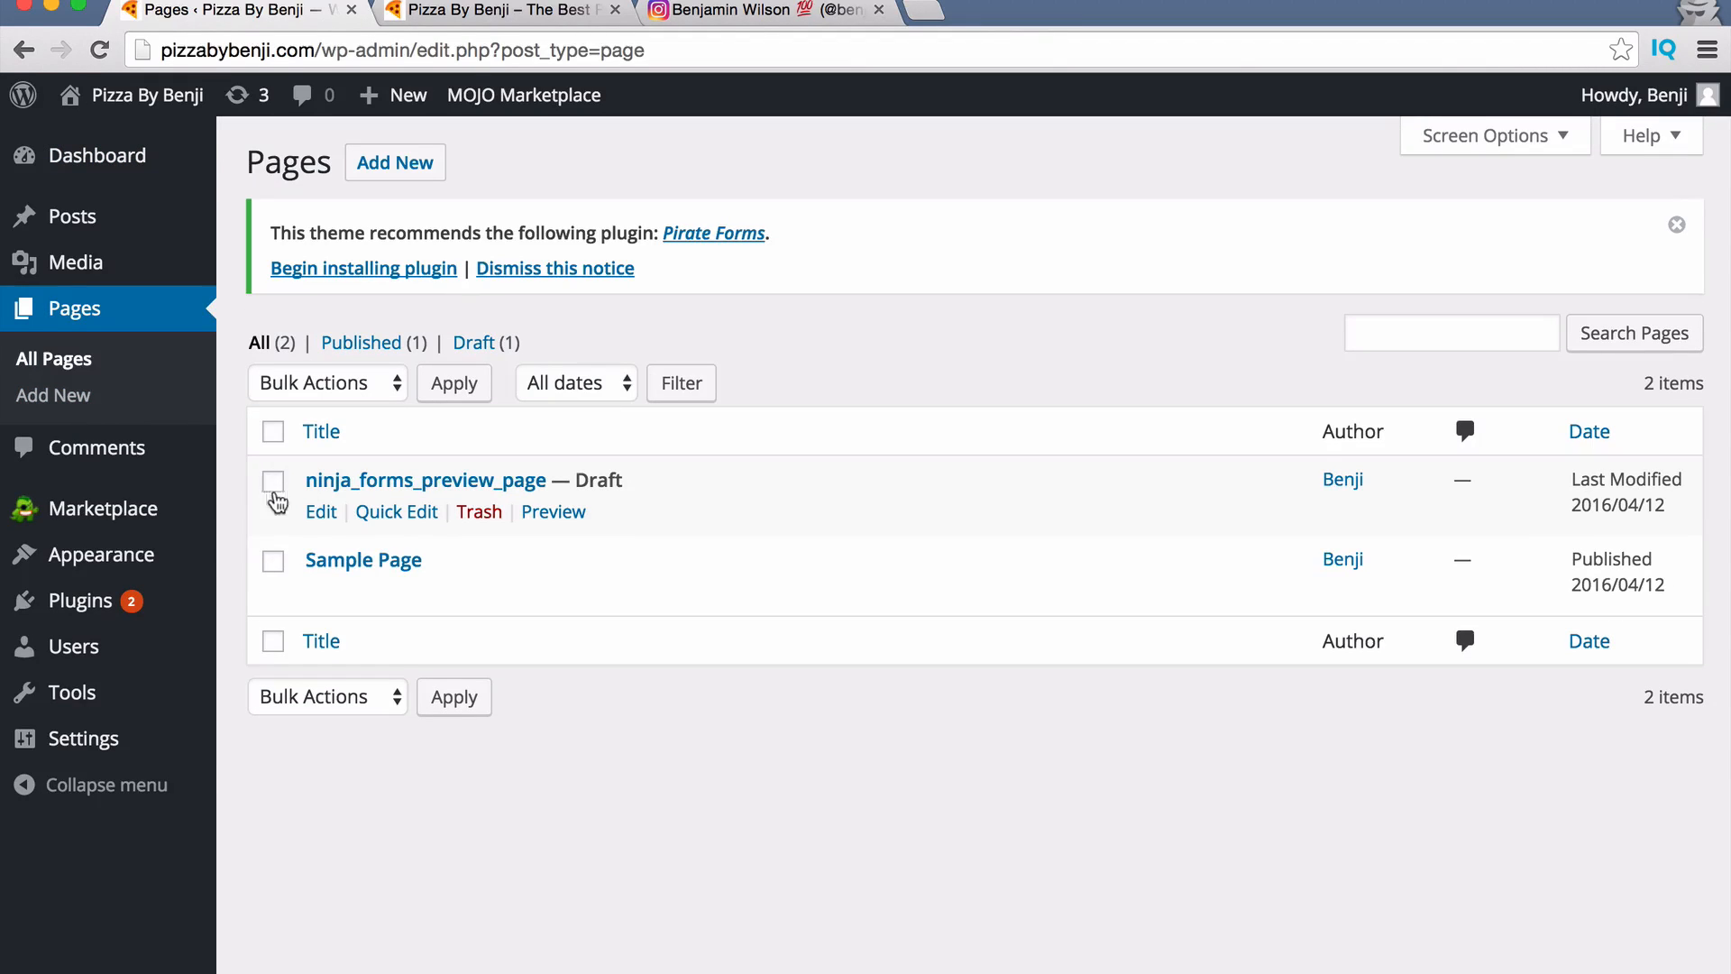
{"action": "left_click", "coordinate": [274, 482]}
{"action": "left_click", "coordinate": [335, 385]}
{"action": "left_click", "coordinate": [315, 434]}
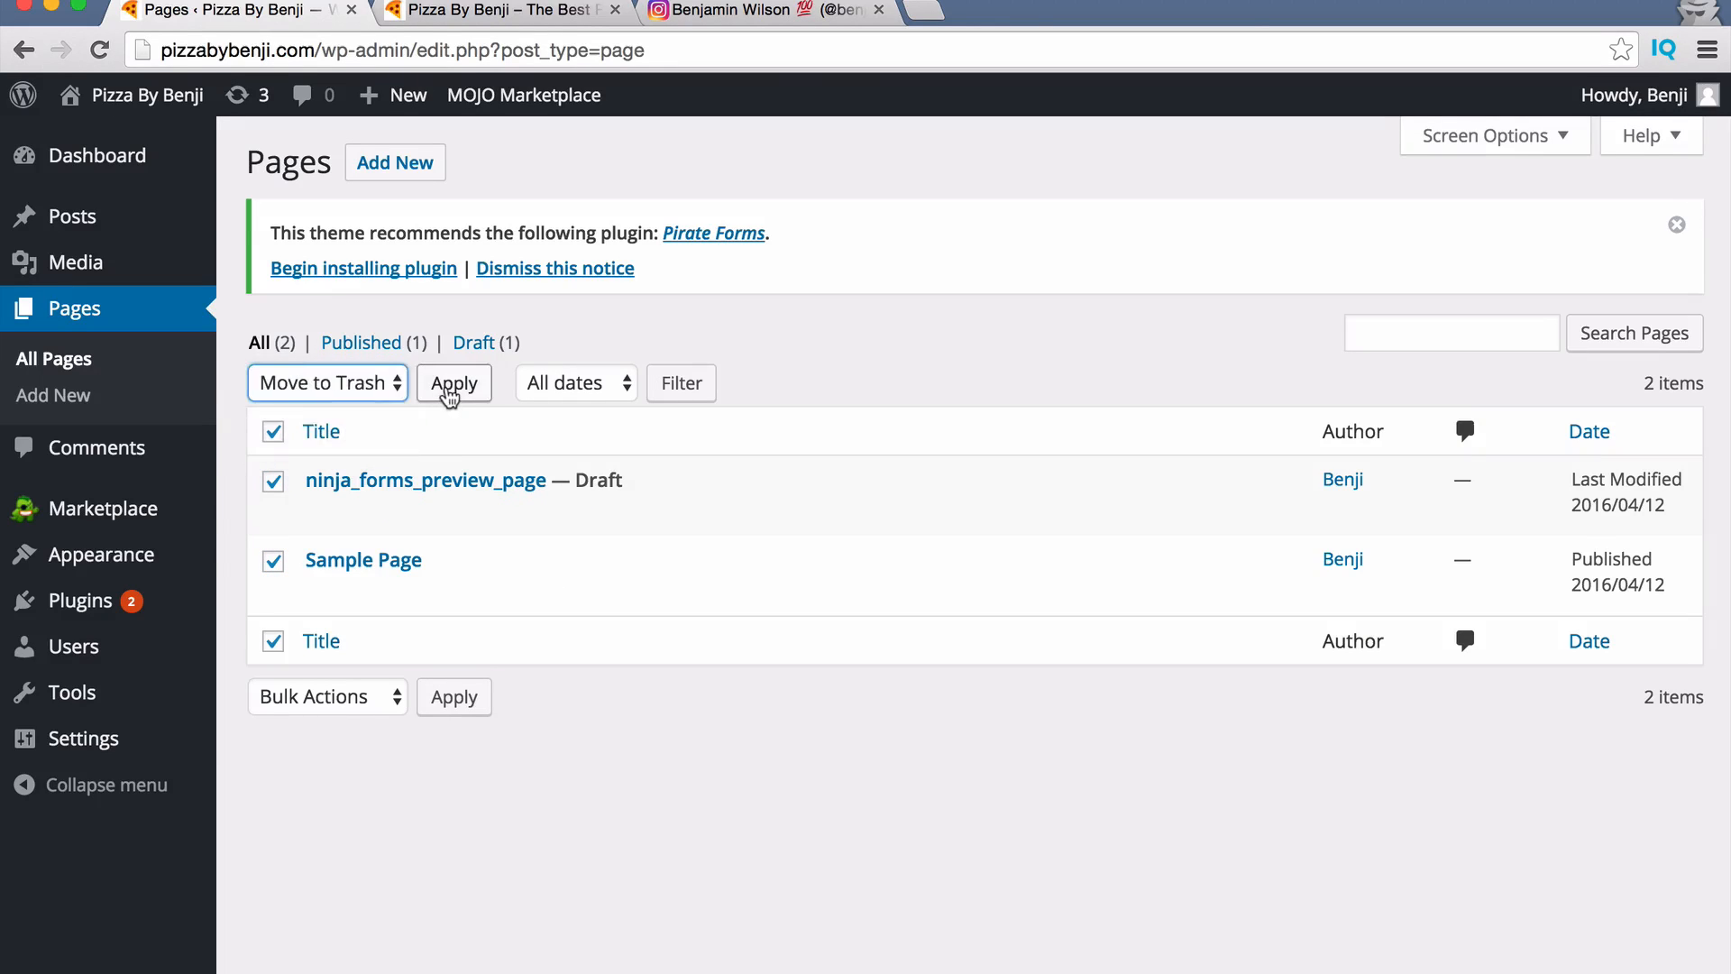
{"action": "left_click", "coordinate": [450, 390]}
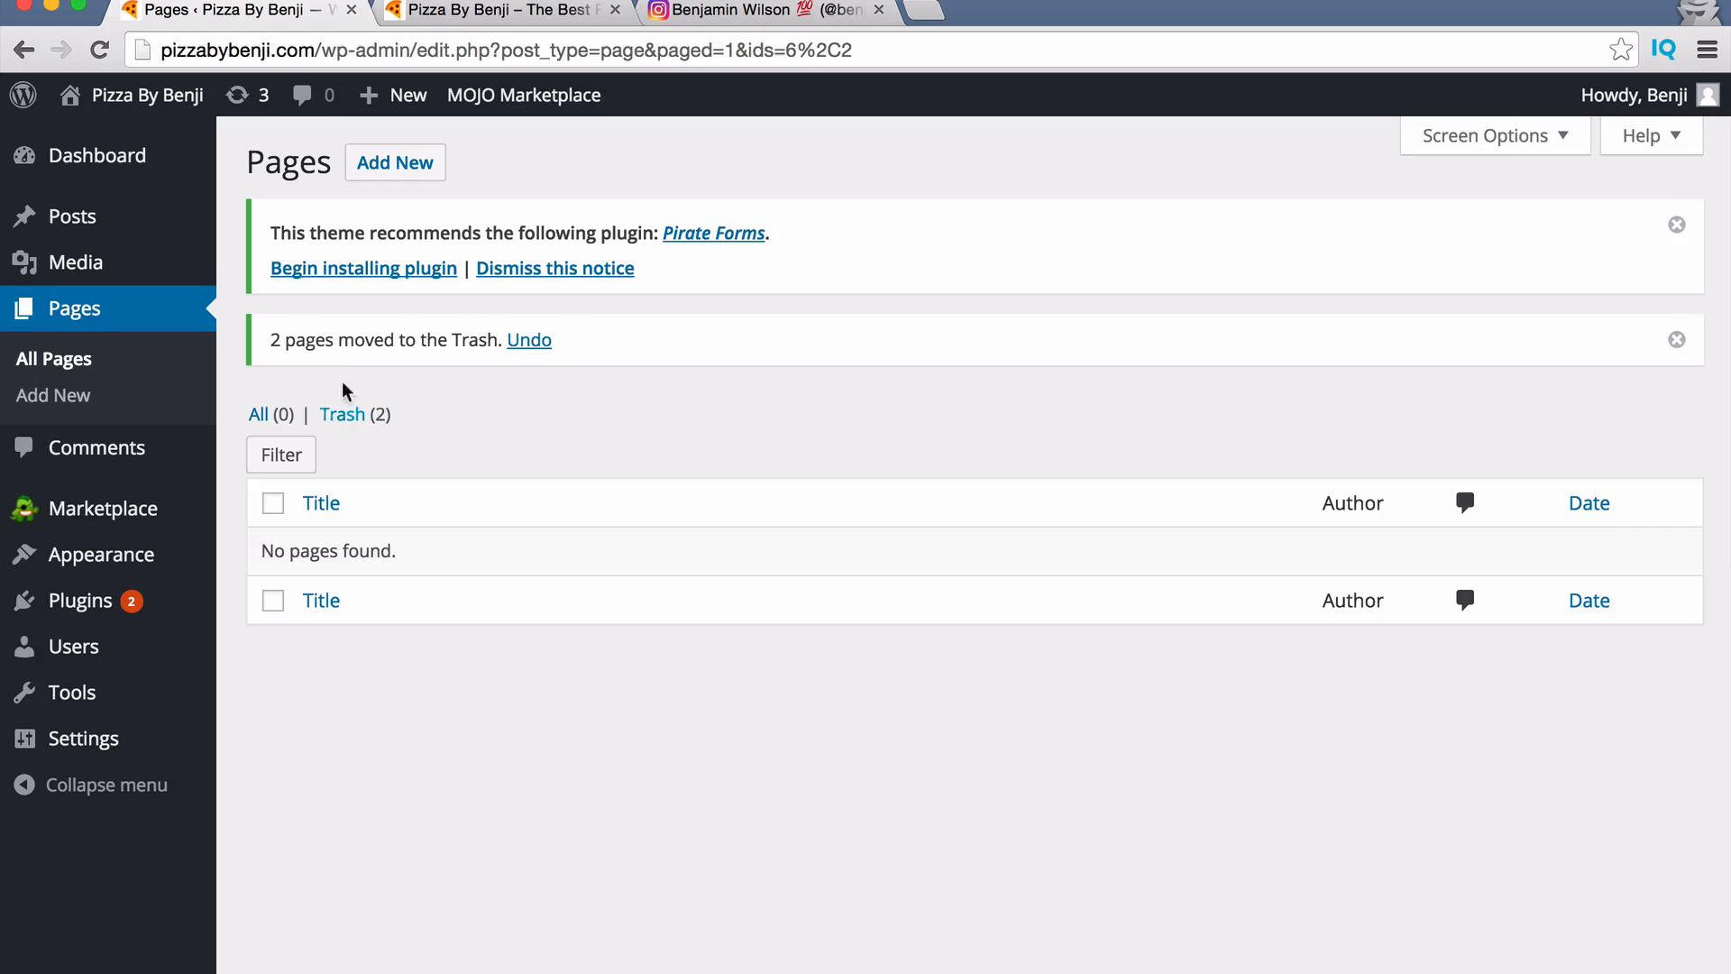
Publish a new page titled 'Our Story' and reload the live site to see it.
{"action": "left_click", "coordinate": [395, 168]}
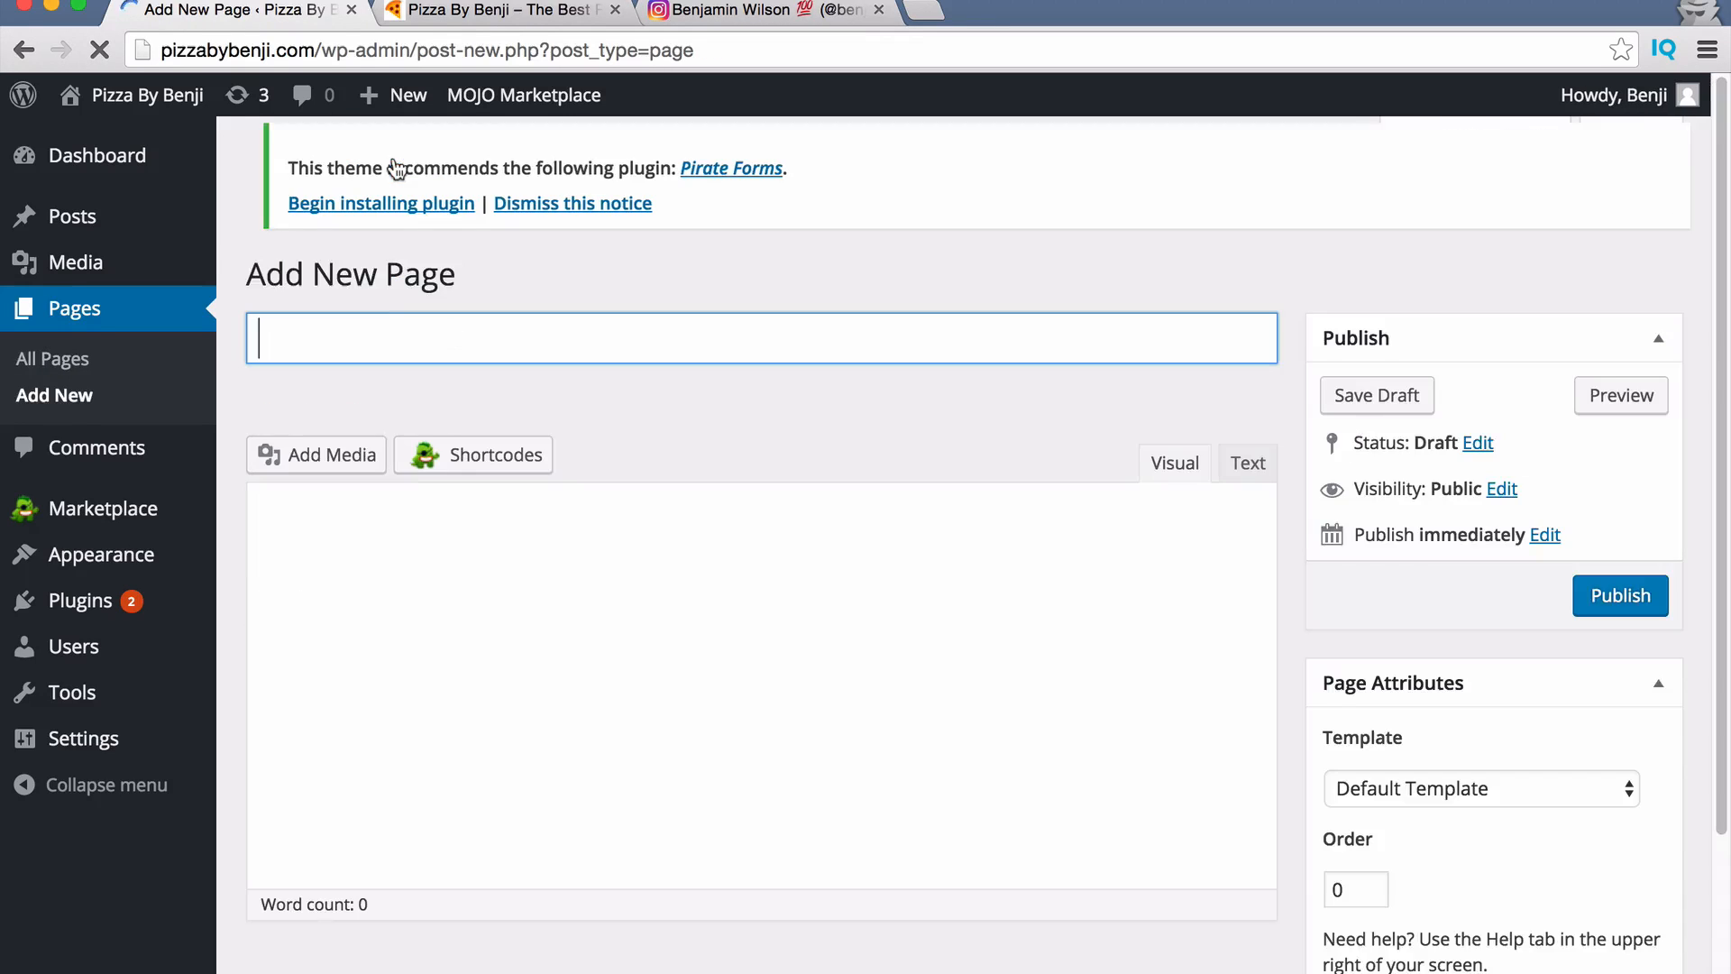
{"action": "type", "text": "Ab"}
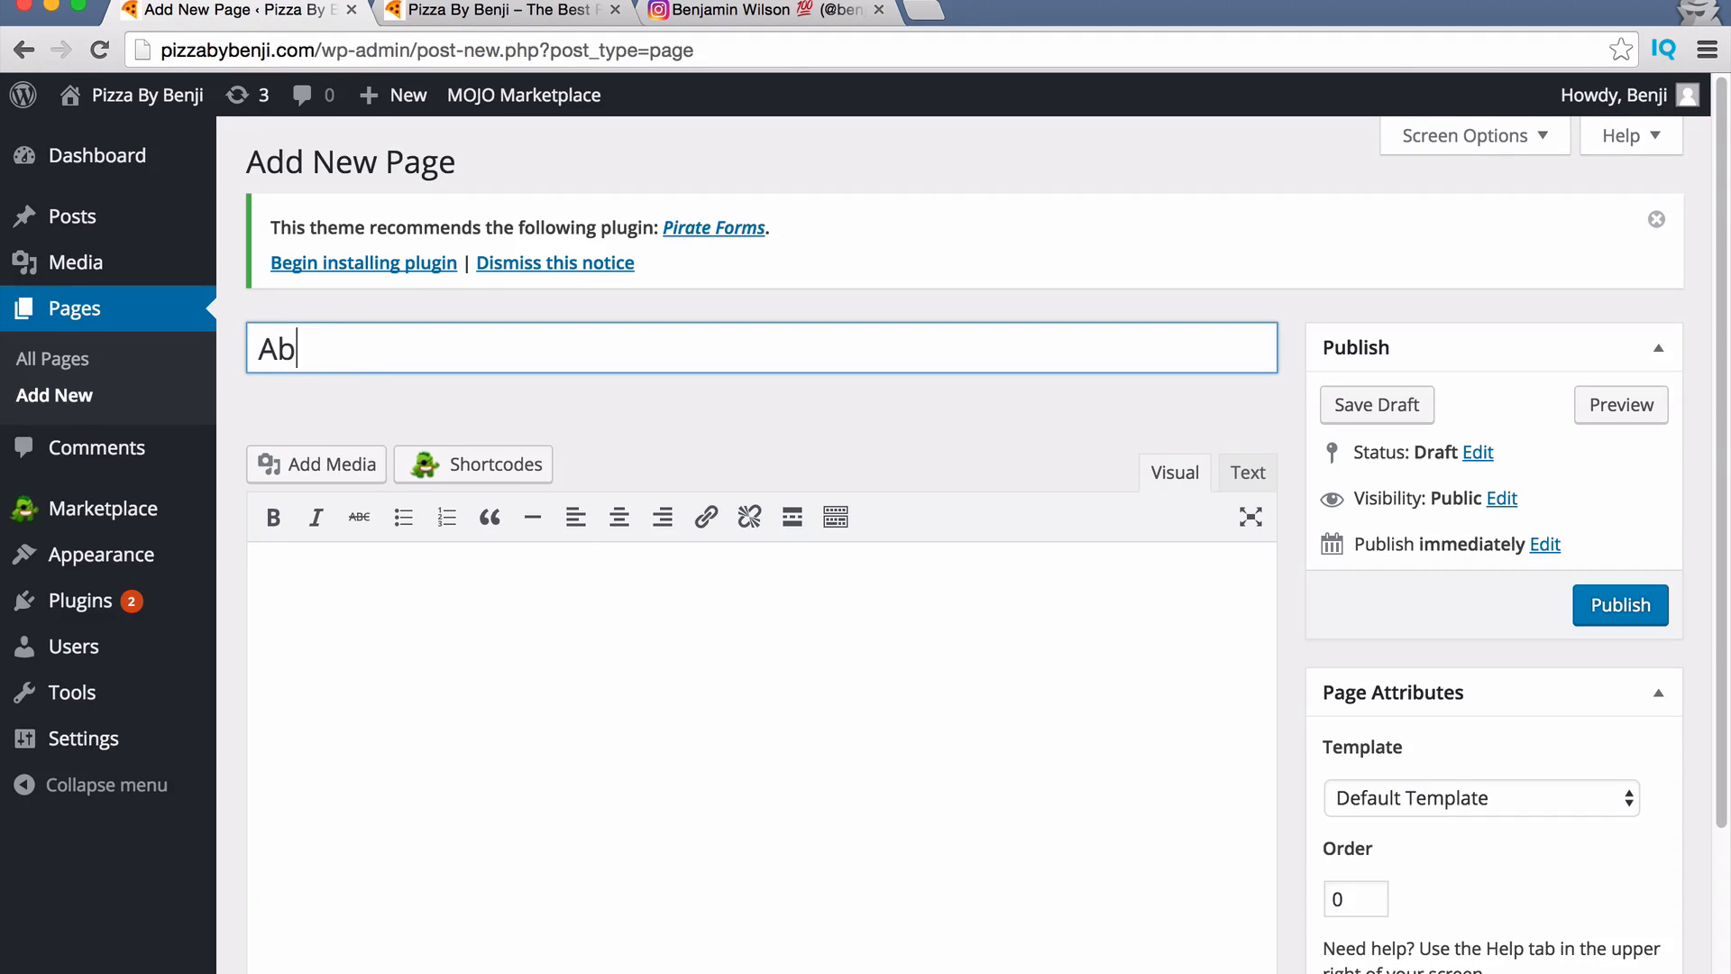
{"action": "type", "text": "out U"}
{"action": "key", "text": "super+a"}
{"action": "type", "text": "Our St"}
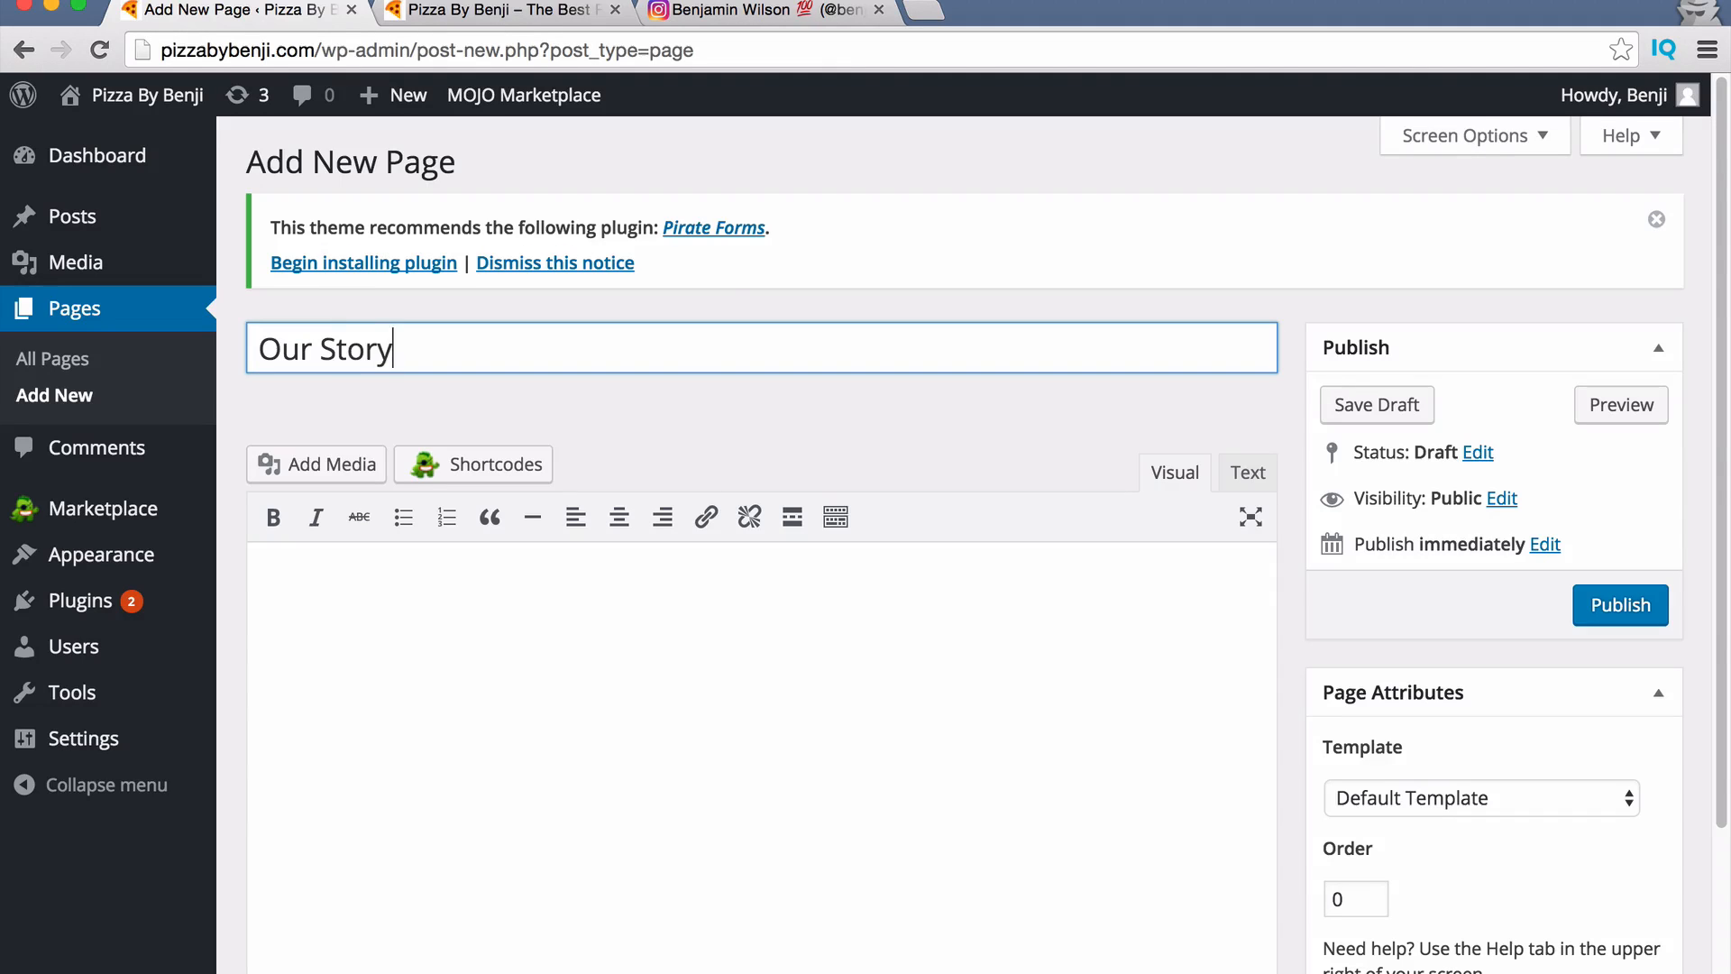
{"action": "scroll", "coordinate": [702, 397], "scroll_direction": "down", "scroll_amount": 1}
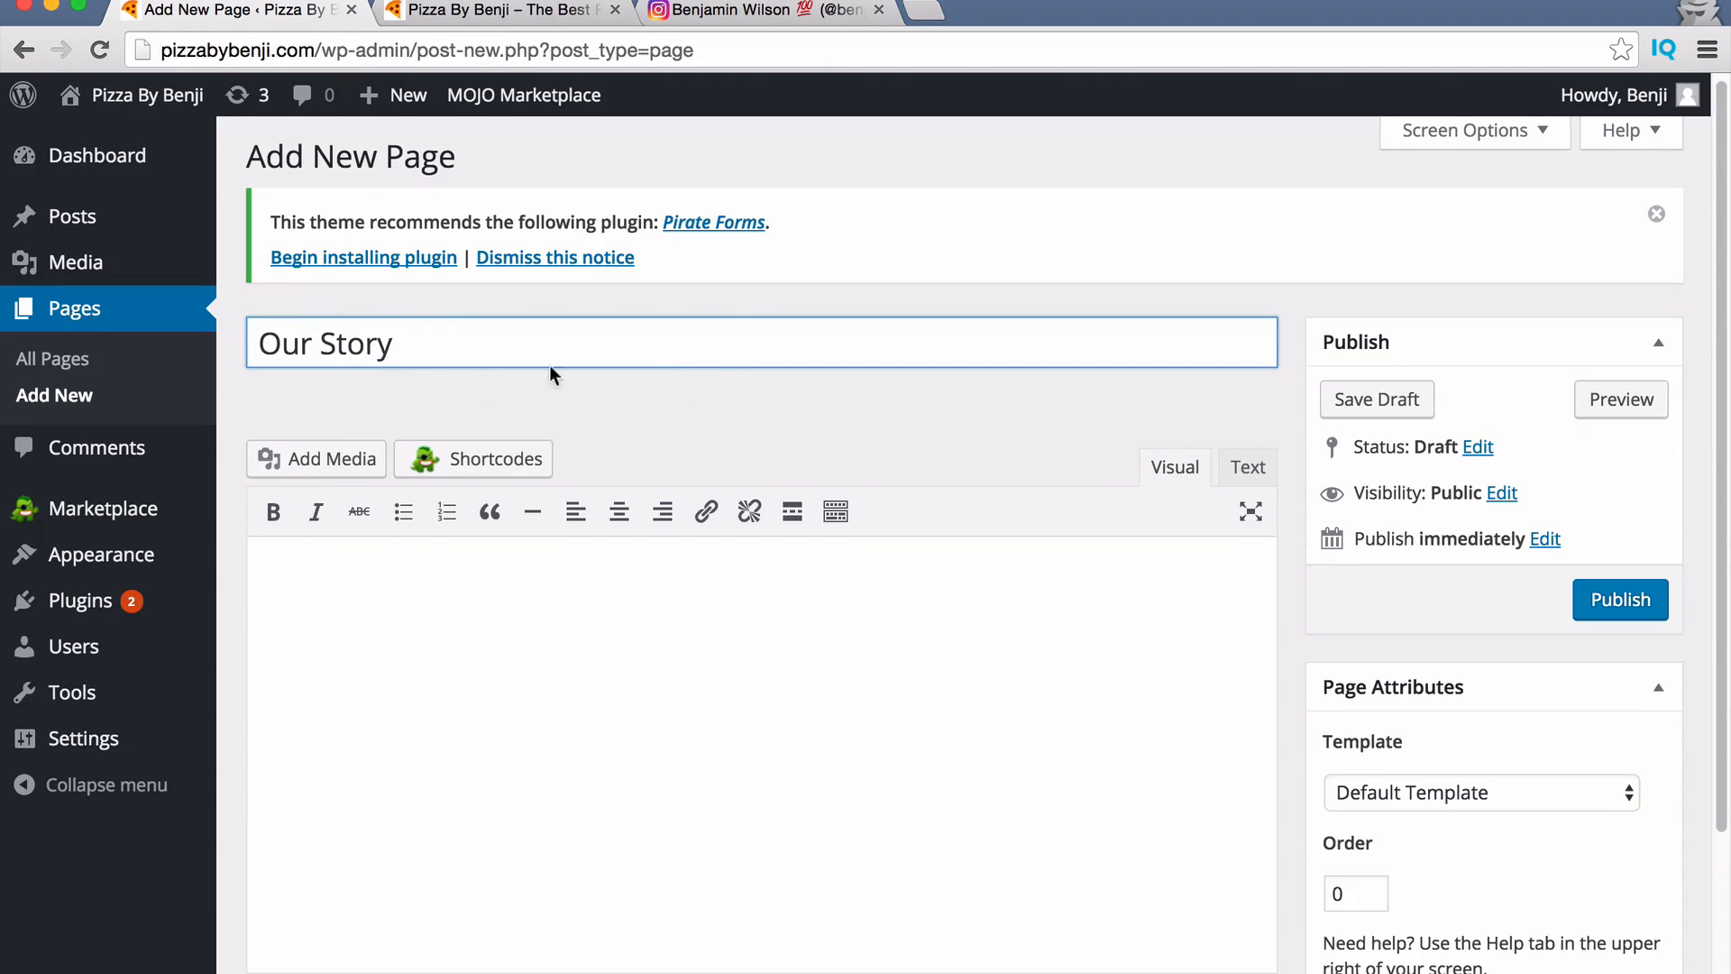
{"action": "left_click", "coordinate": [1617, 599]}
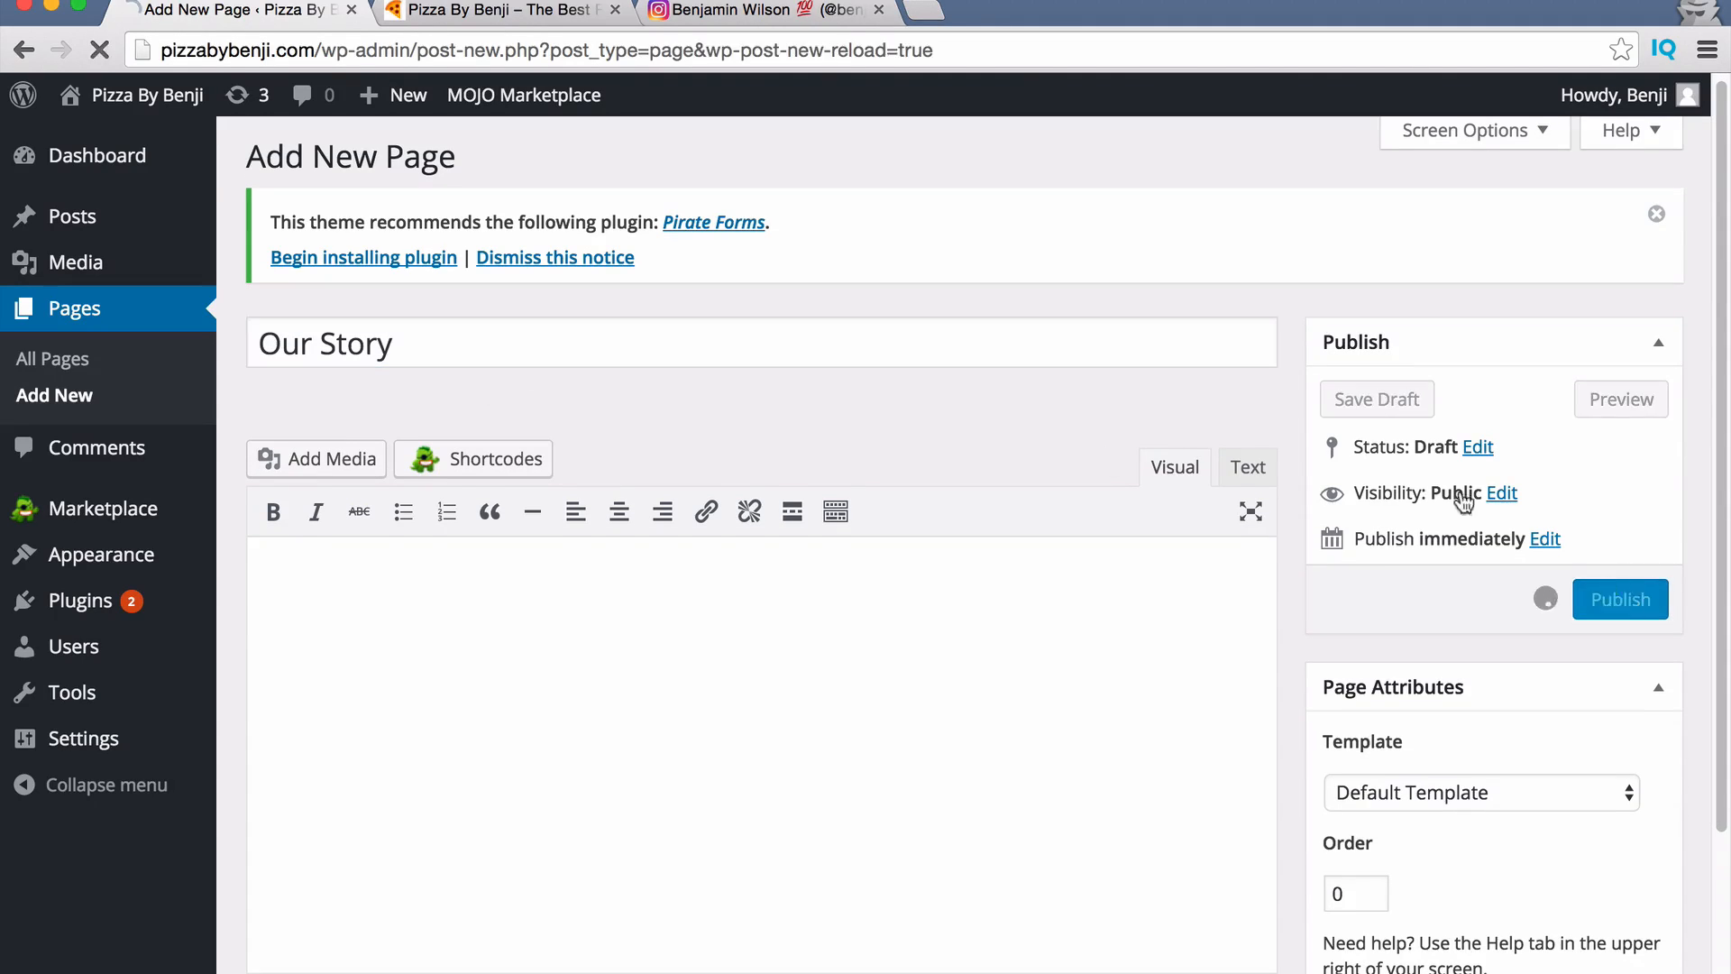
{"action": "left_click", "coordinate": [494, 12]}
{"action": "key", "text": "super+r"}
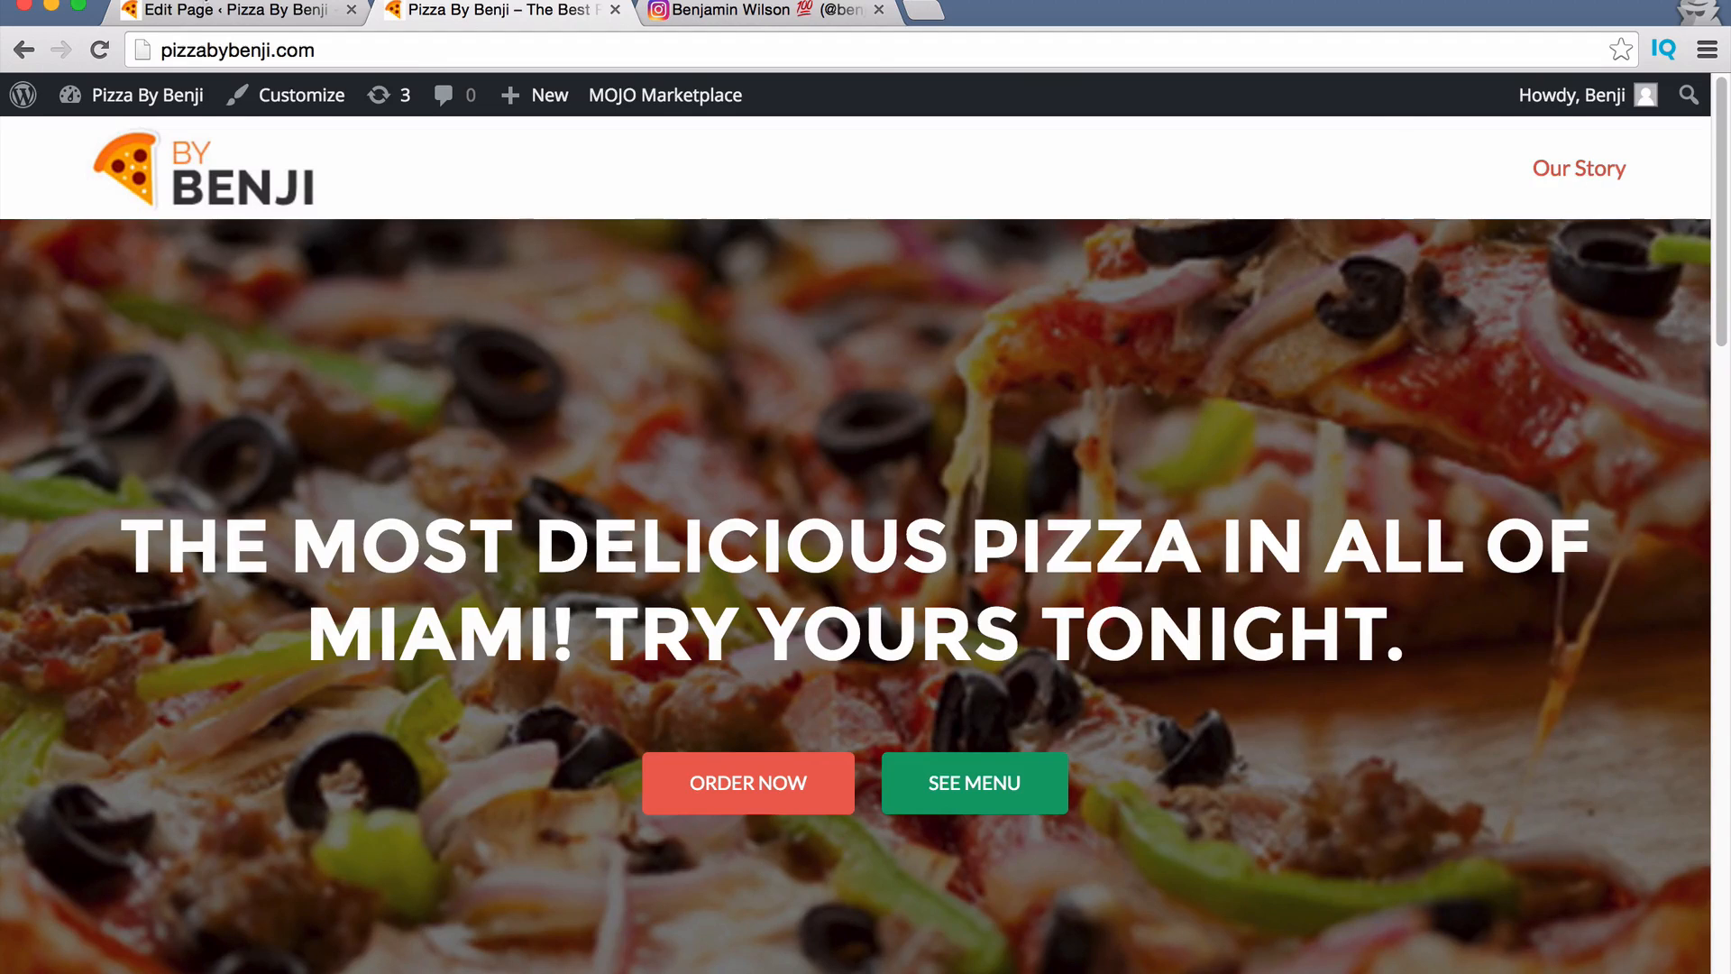
Type some throwaway test text in the Our Story editor, then clear it.
{"action": "left_click", "coordinate": [215, 13]}
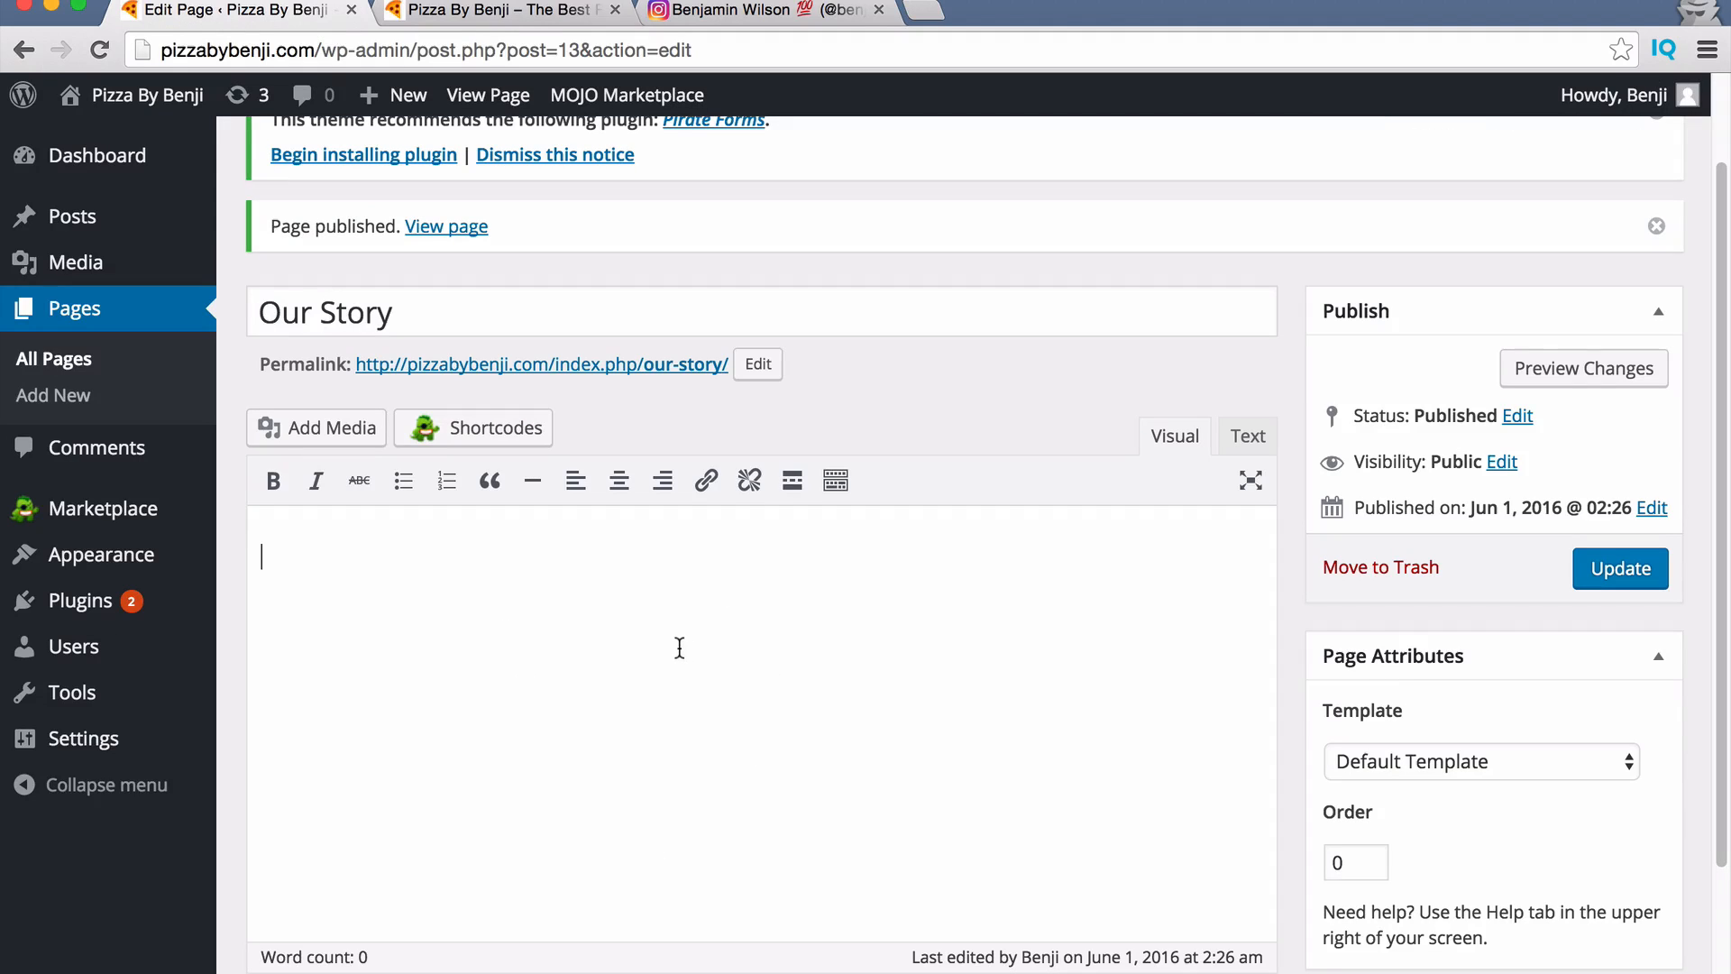
{"action": "type", "text": "fdlflasndlas"}
{"action": "key", "text": "Return"}
{"action": "type", "text": "dasldnasknd;as"}
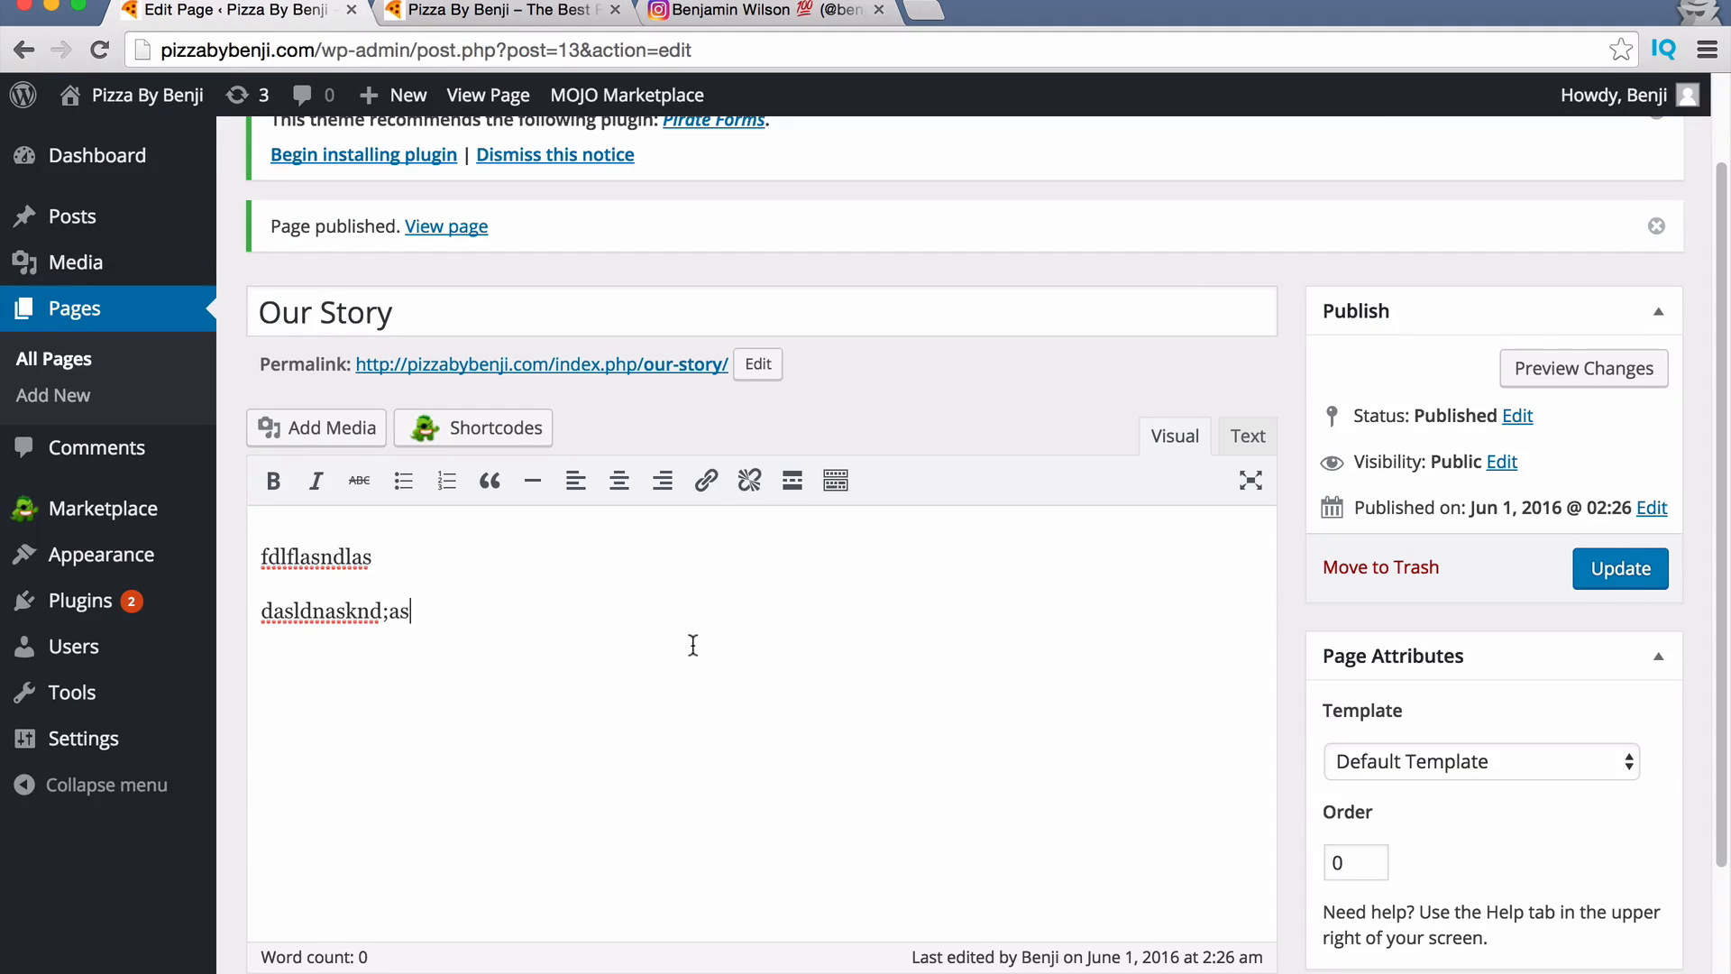
{"action": "key", "text": "super+a"}
{"action": "key", "text": "BackSpace"}
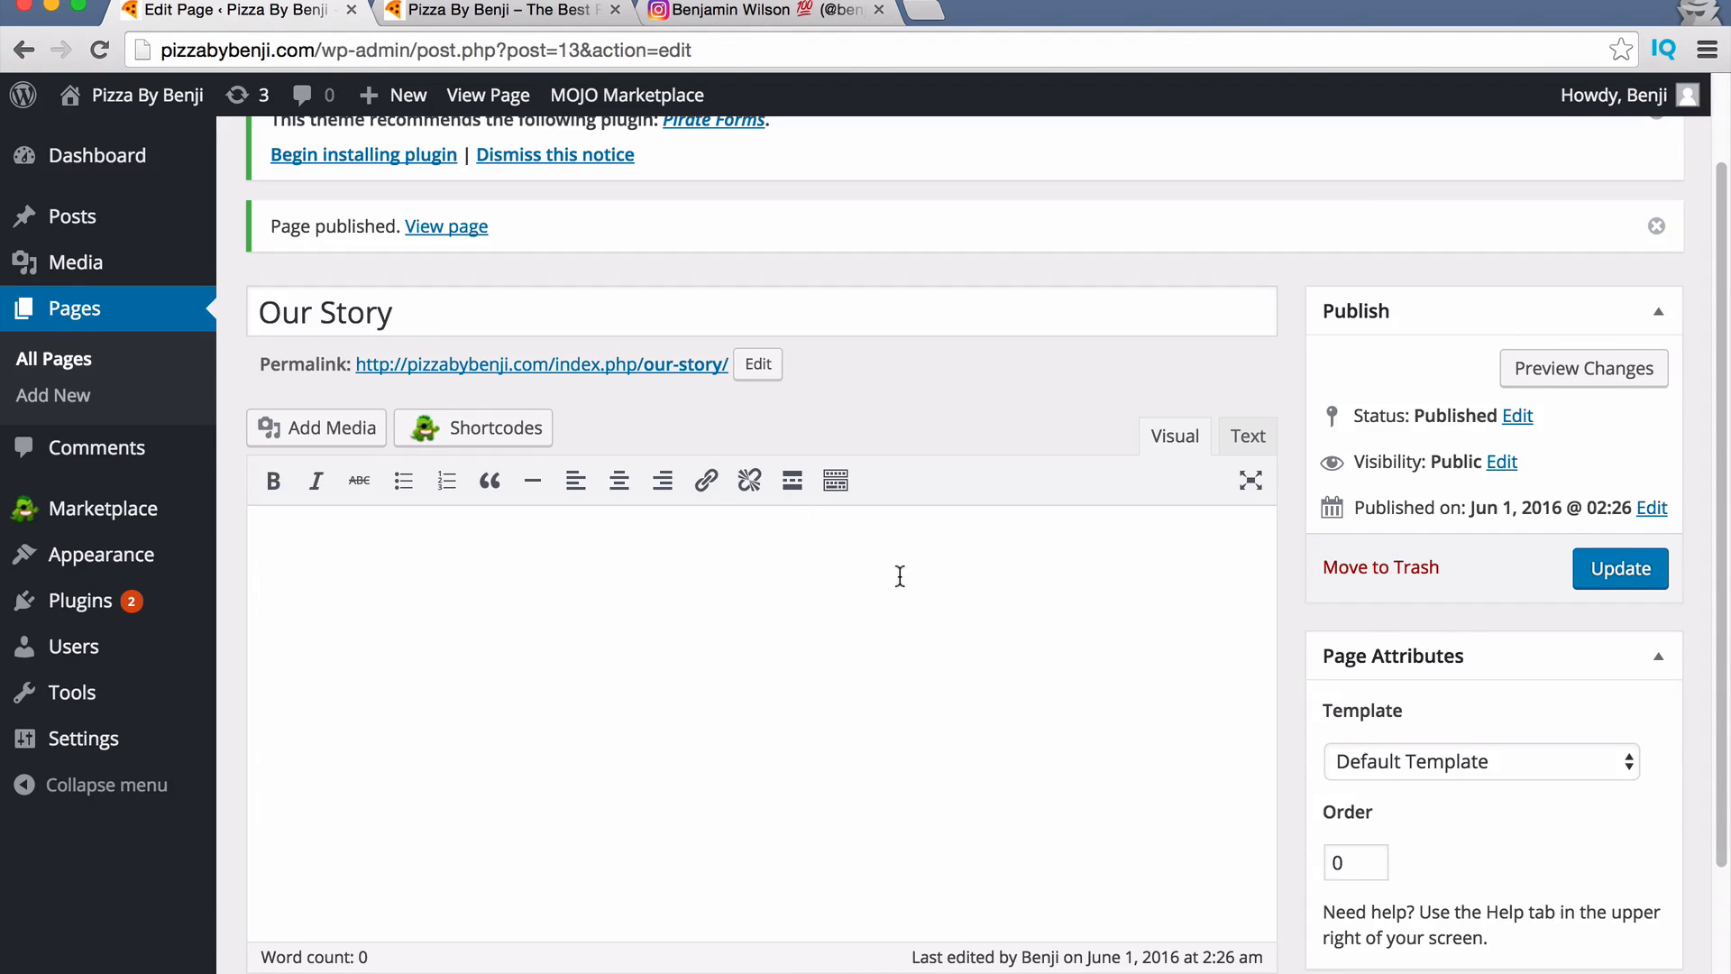
Insert the pizza slice image from the media library into the page.
{"action": "left_click", "coordinate": [330, 425]}
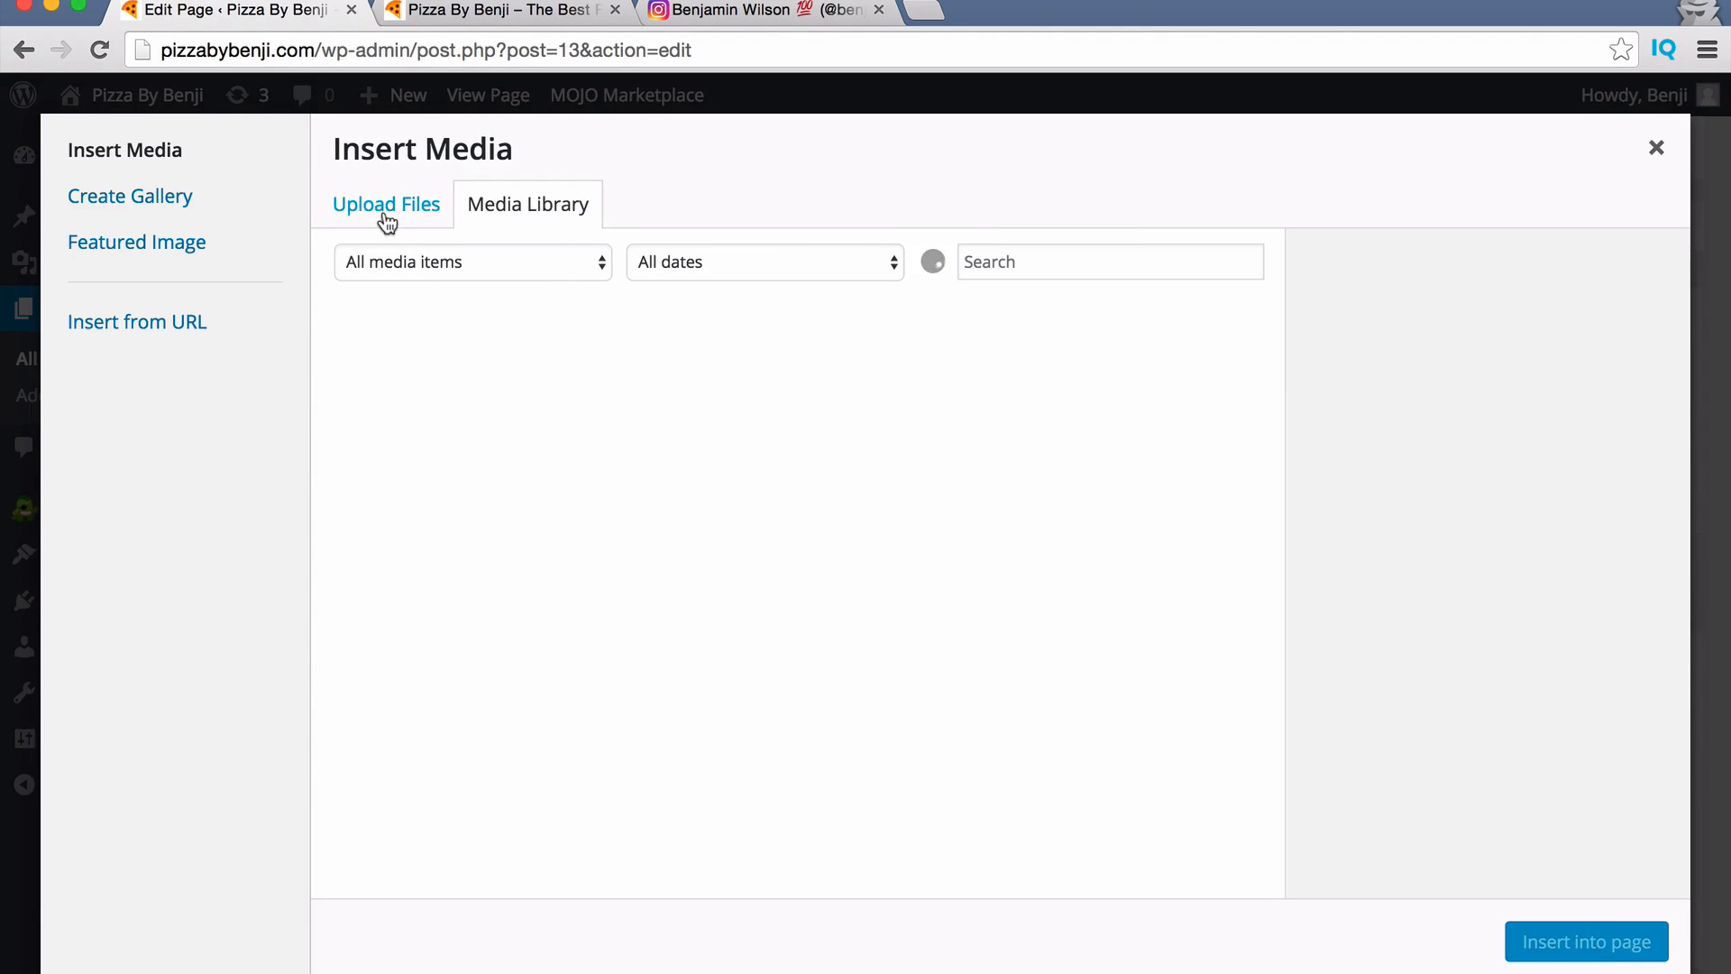
{"action": "left_click", "coordinate": [852, 403]}
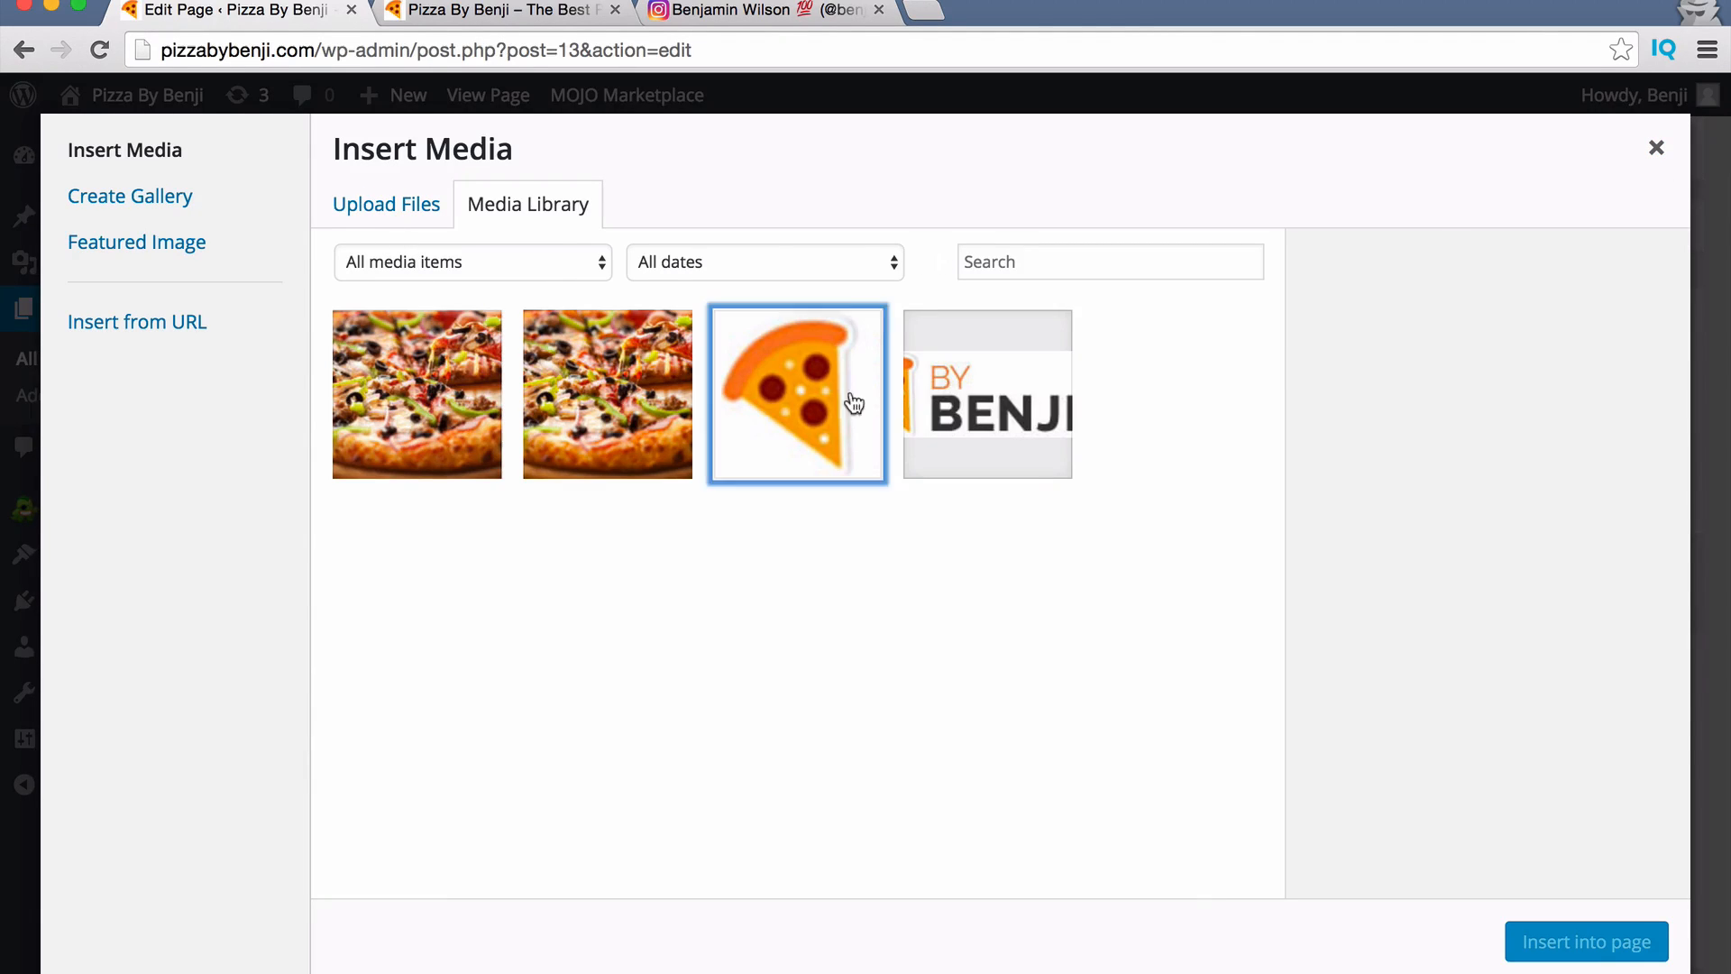
{"action": "left_click", "coordinate": [1587, 941]}
{"action": "left_click", "coordinate": [593, 683]}
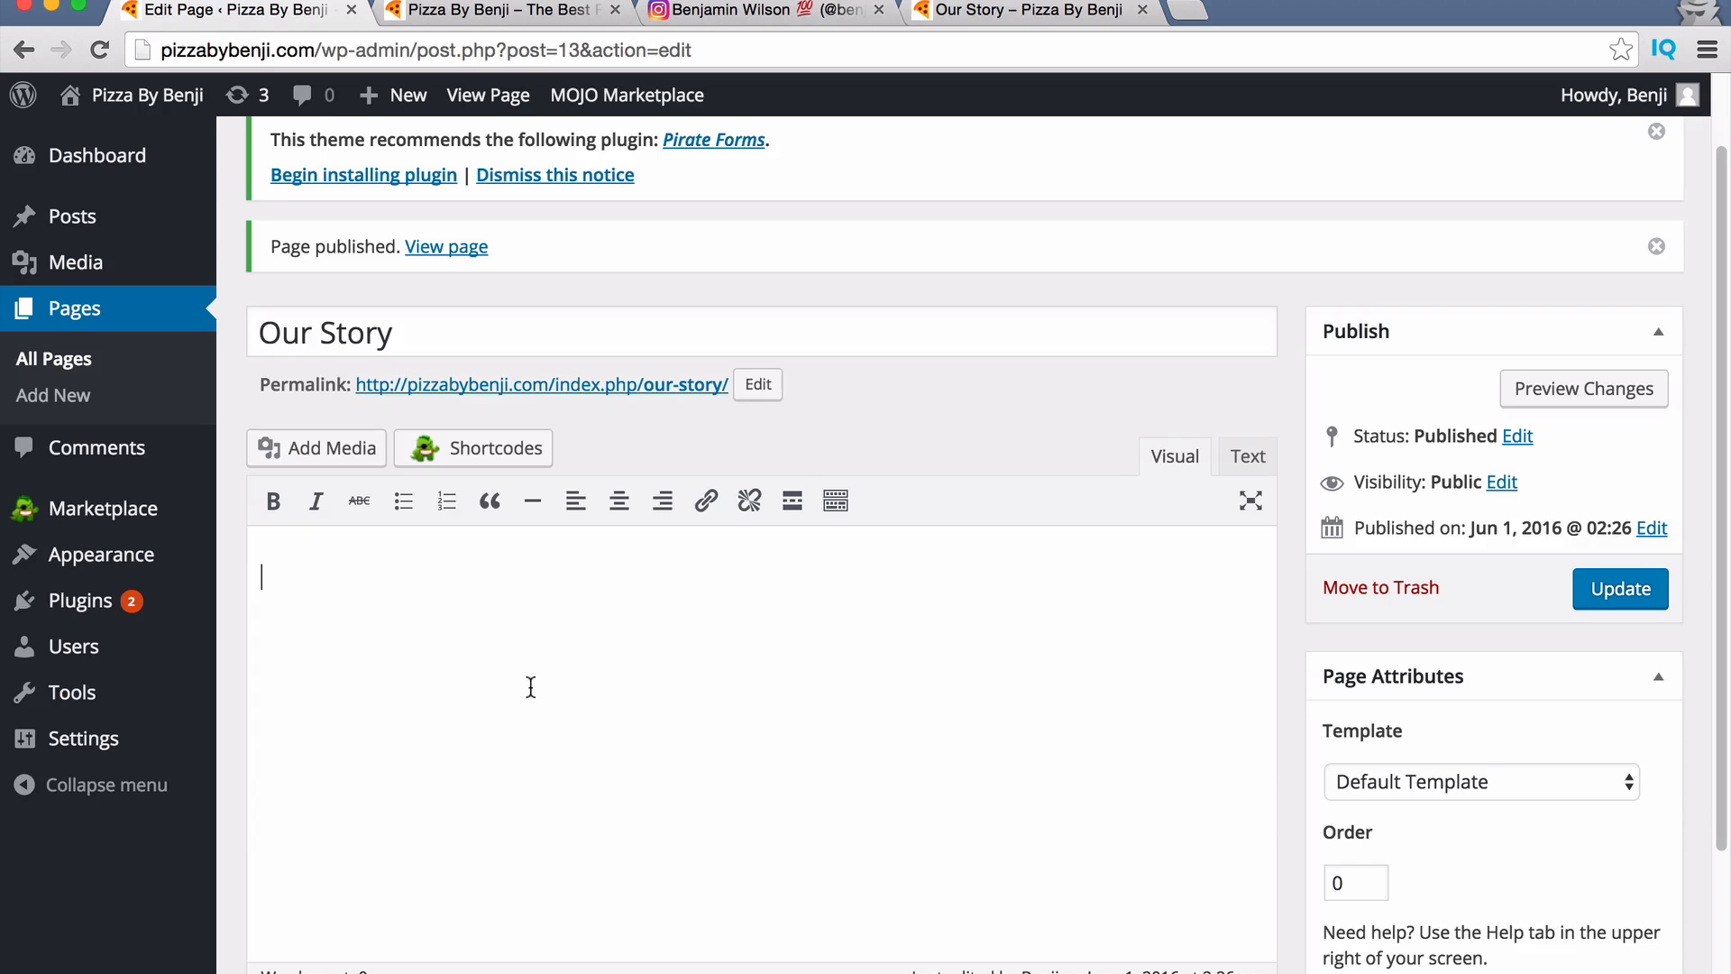
Paste the pizza history article with its images and update the page.
{"action": "key", "text": "super+v"}
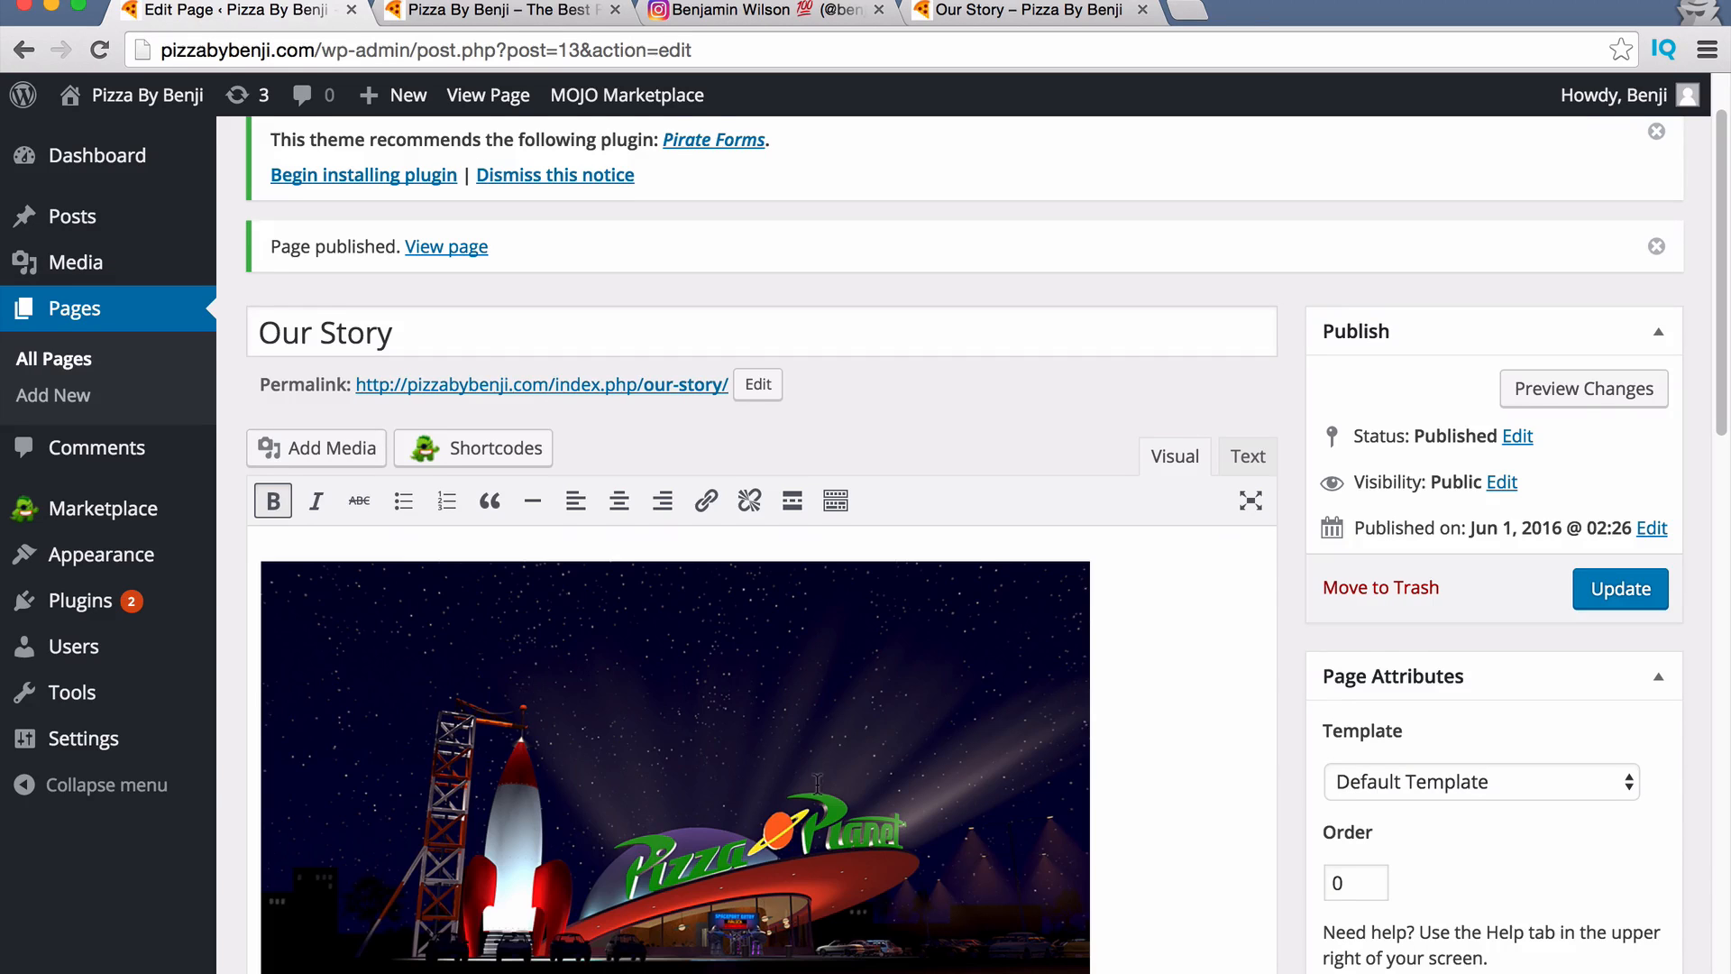
{"action": "scroll", "coordinate": [817, 782], "scroll_direction": "down", "scroll_amount": 15}
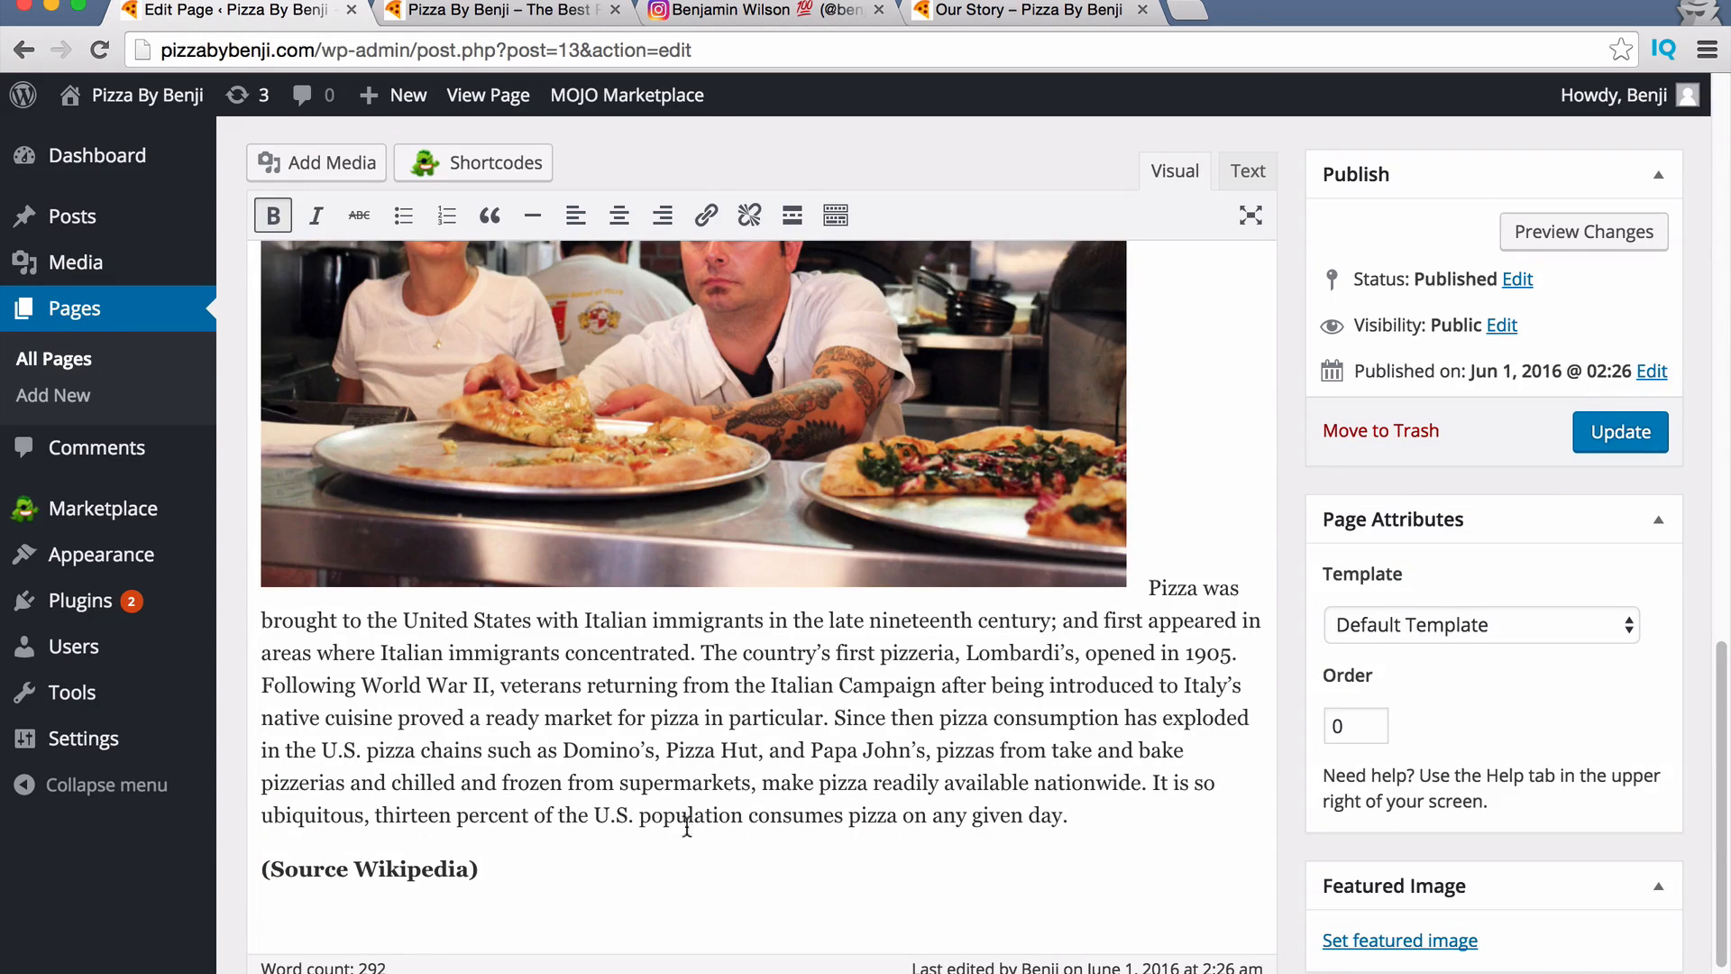
{"action": "left_click_drag", "start_coordinate": [849, 815], "coordinate": [711, 815]}
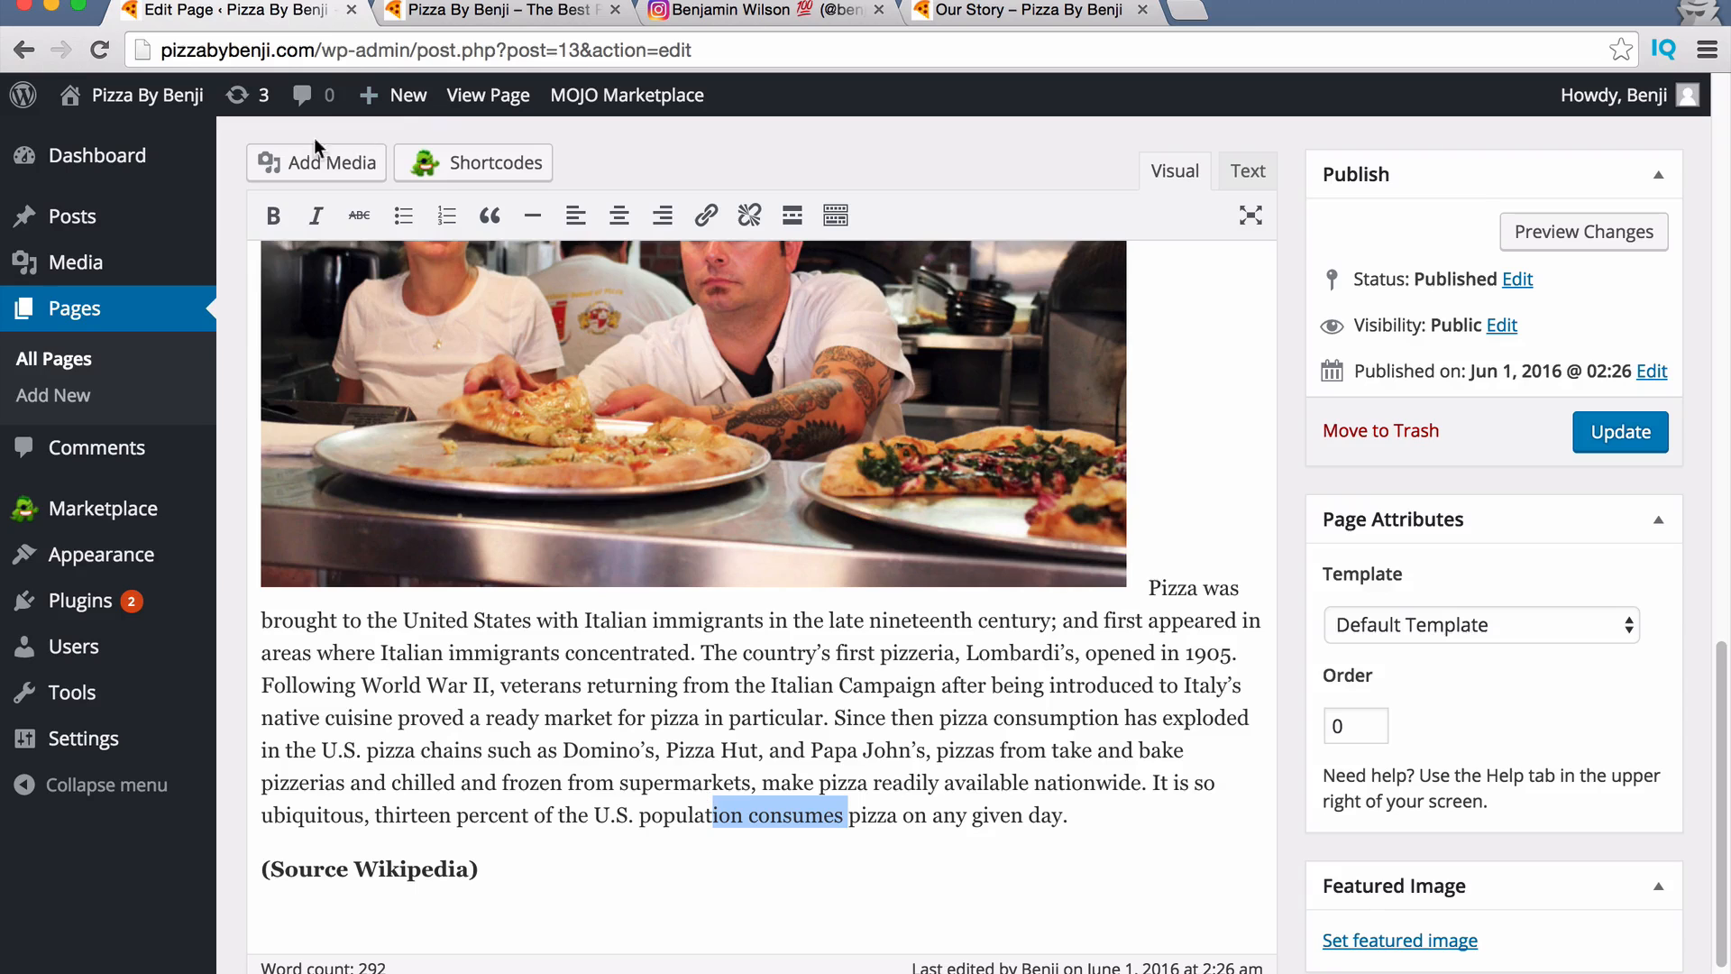
{"action": "scroll", "coordinate": [670, 601], "scroll_direction": "up", "scroll_amount": 5}
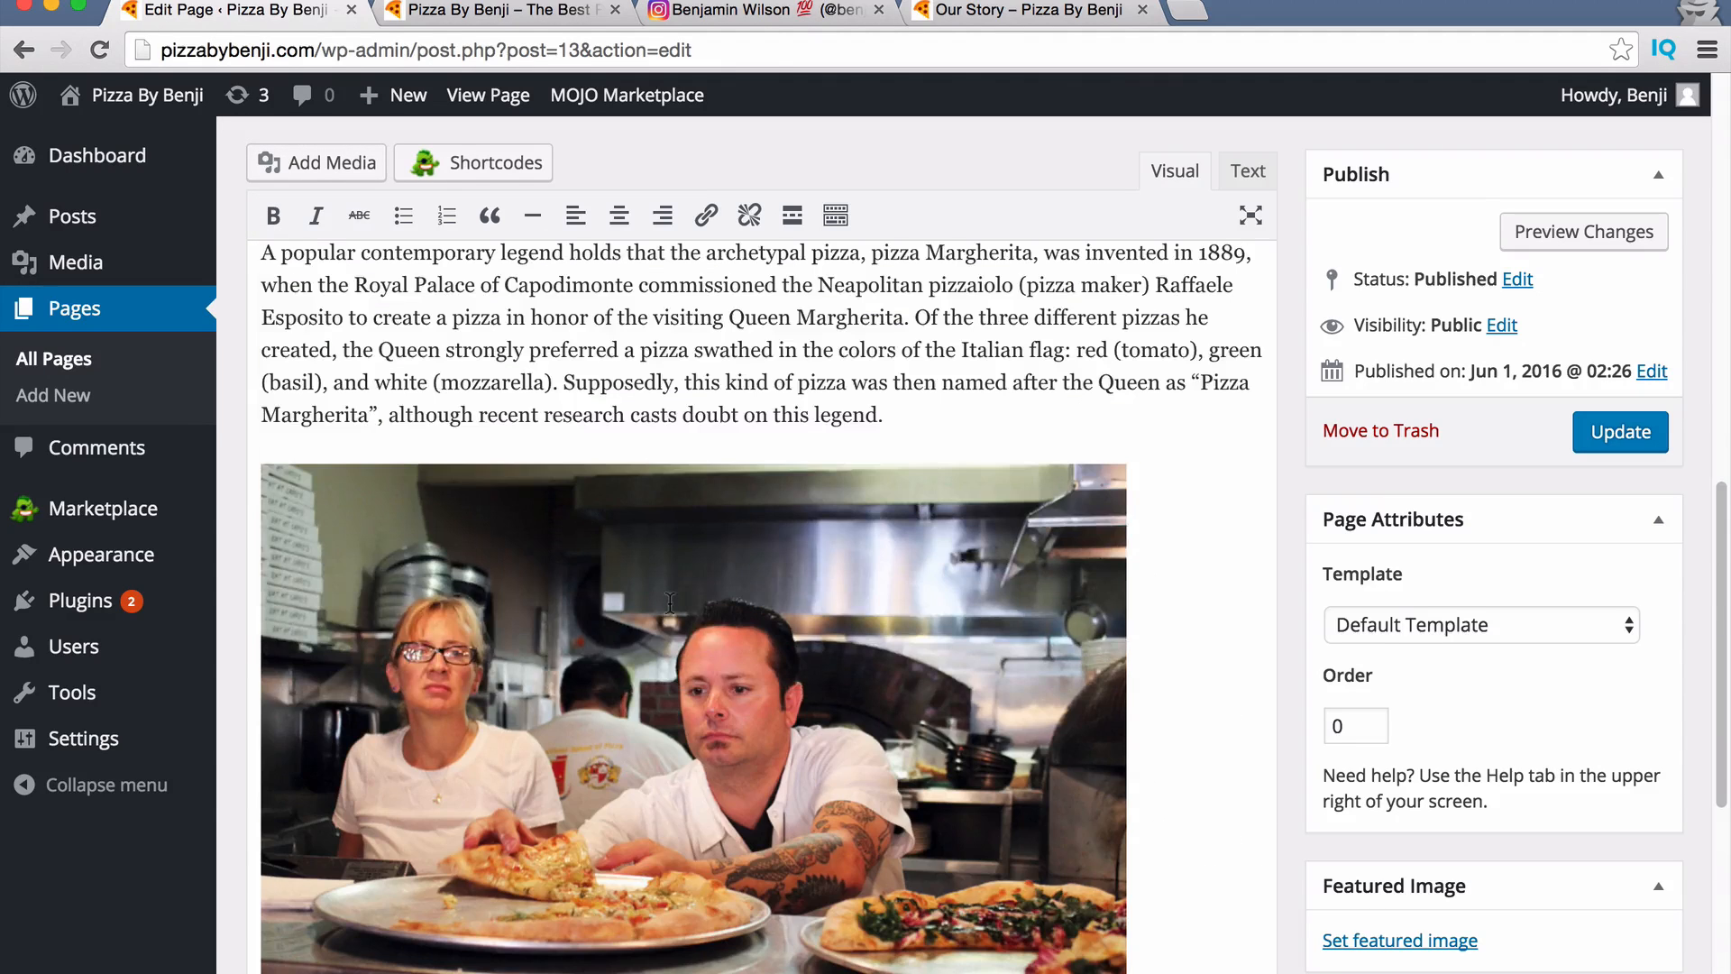
{"action": "scroll", "coordinate": [670, 602], "scroll_direction": "up", "scroll_amount": 5}
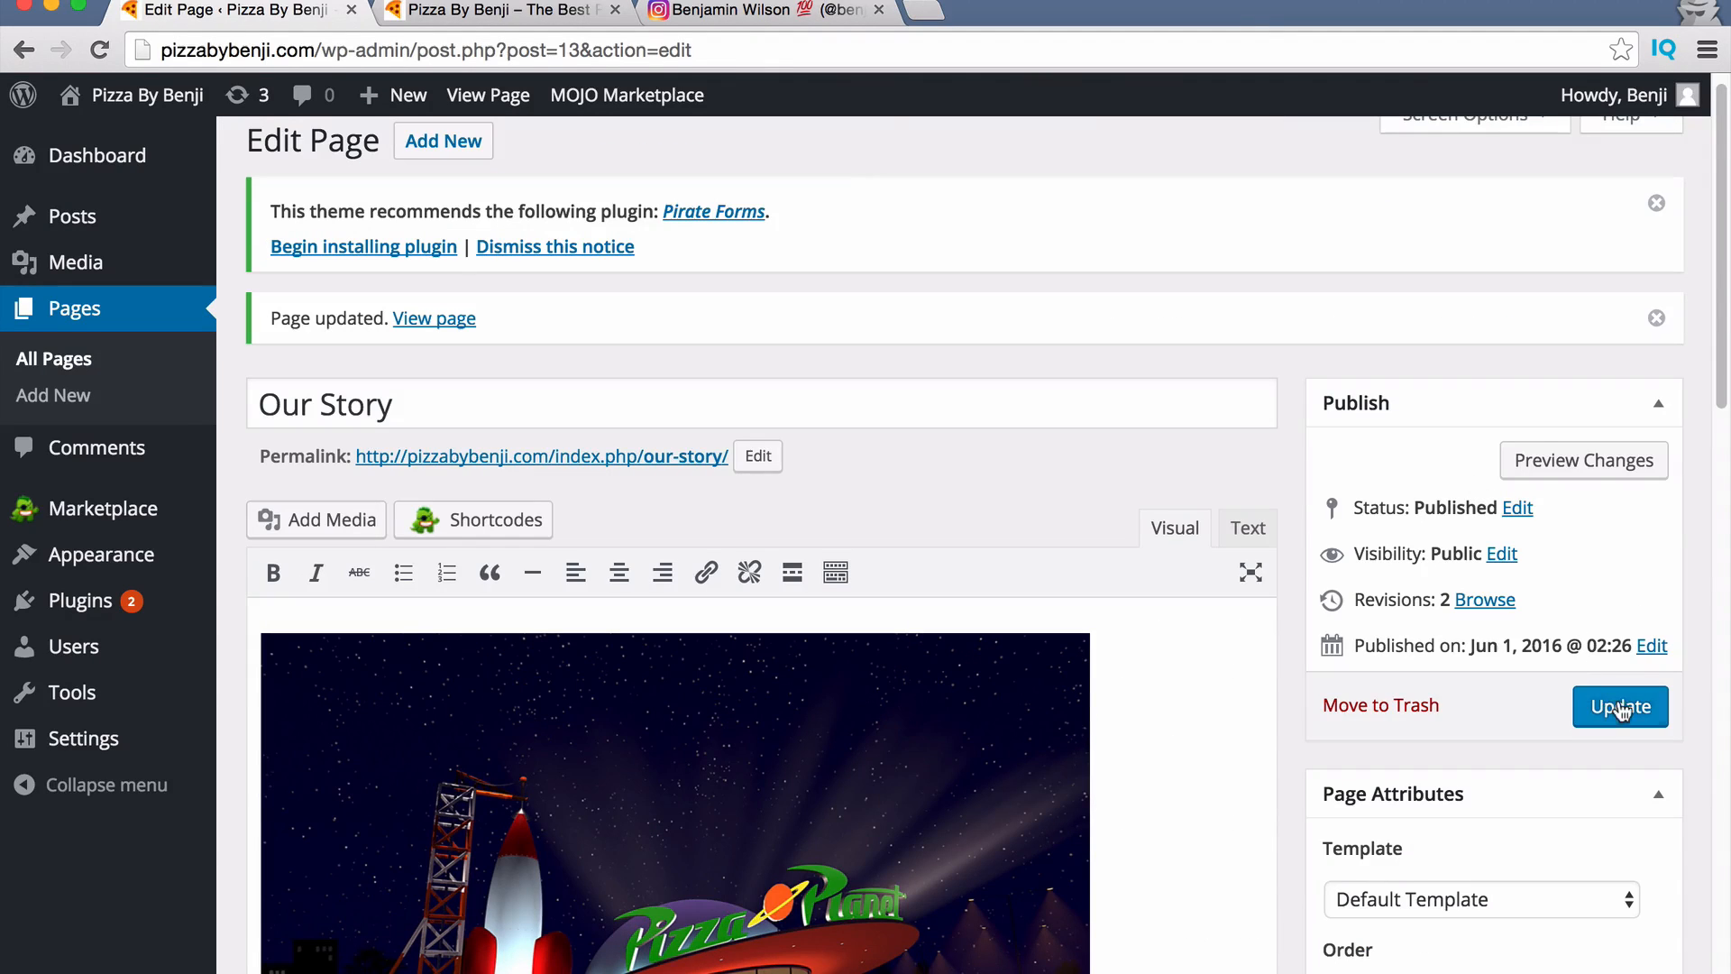
{"action": "left_click", "coordinate": [1620, 708]}
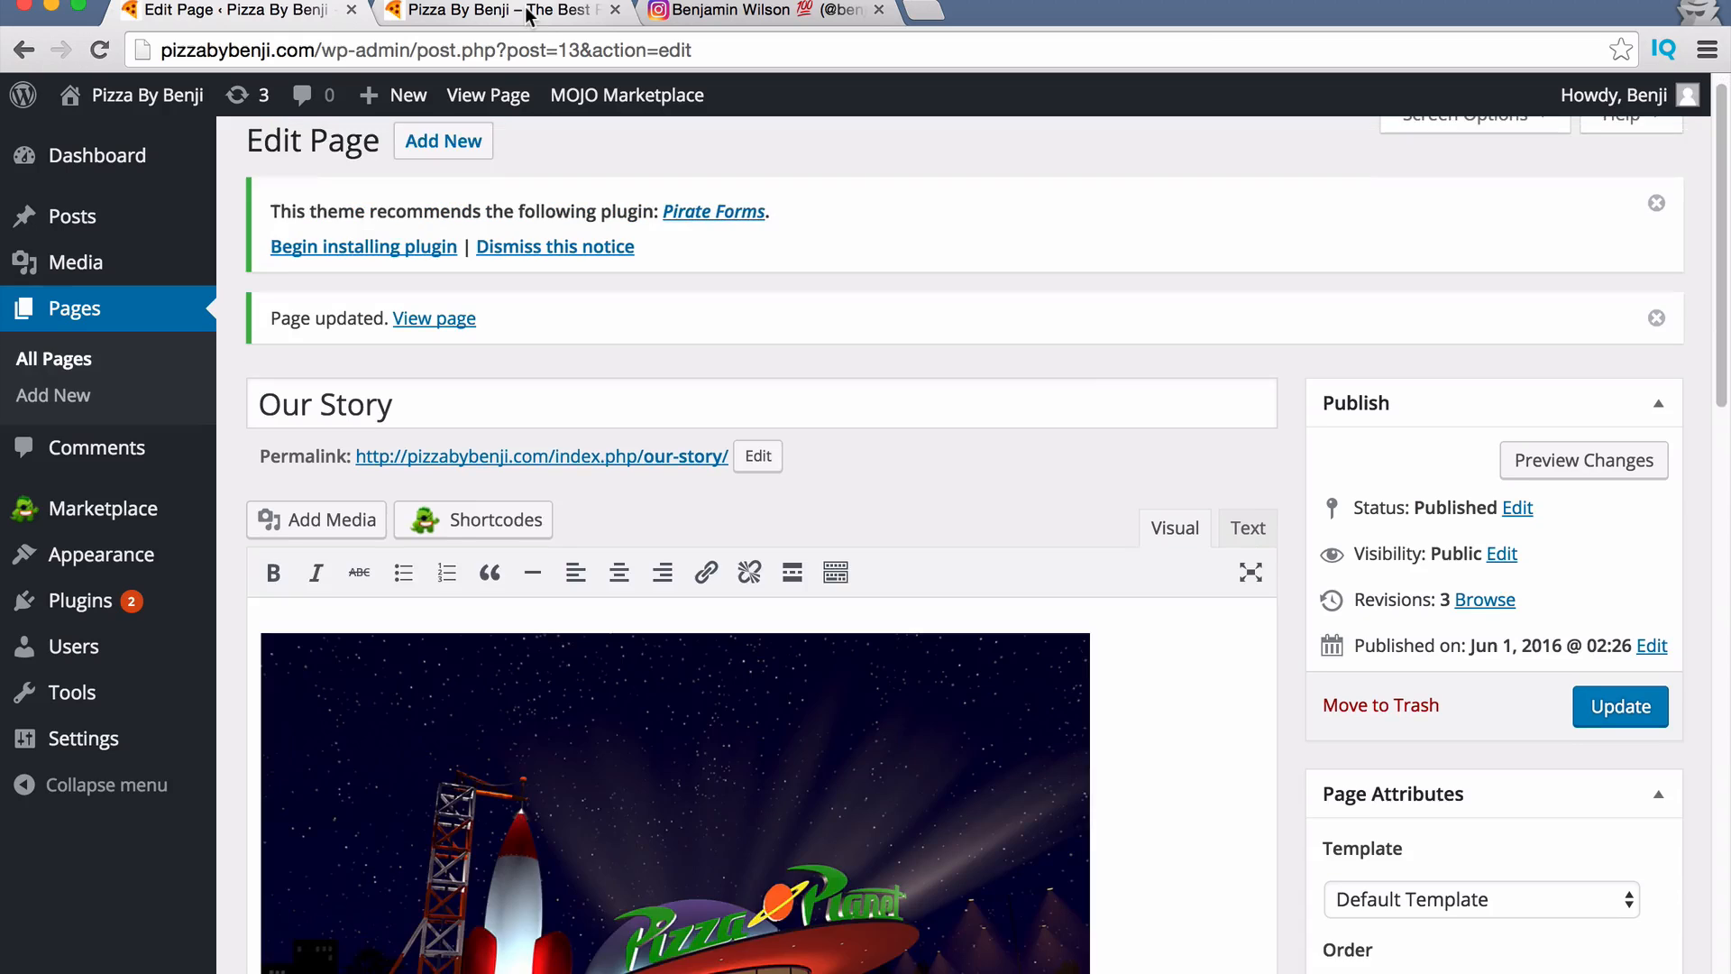
View the Our Story page on the live site.
{"action": "left_click", "coordinate": [529, 13]}
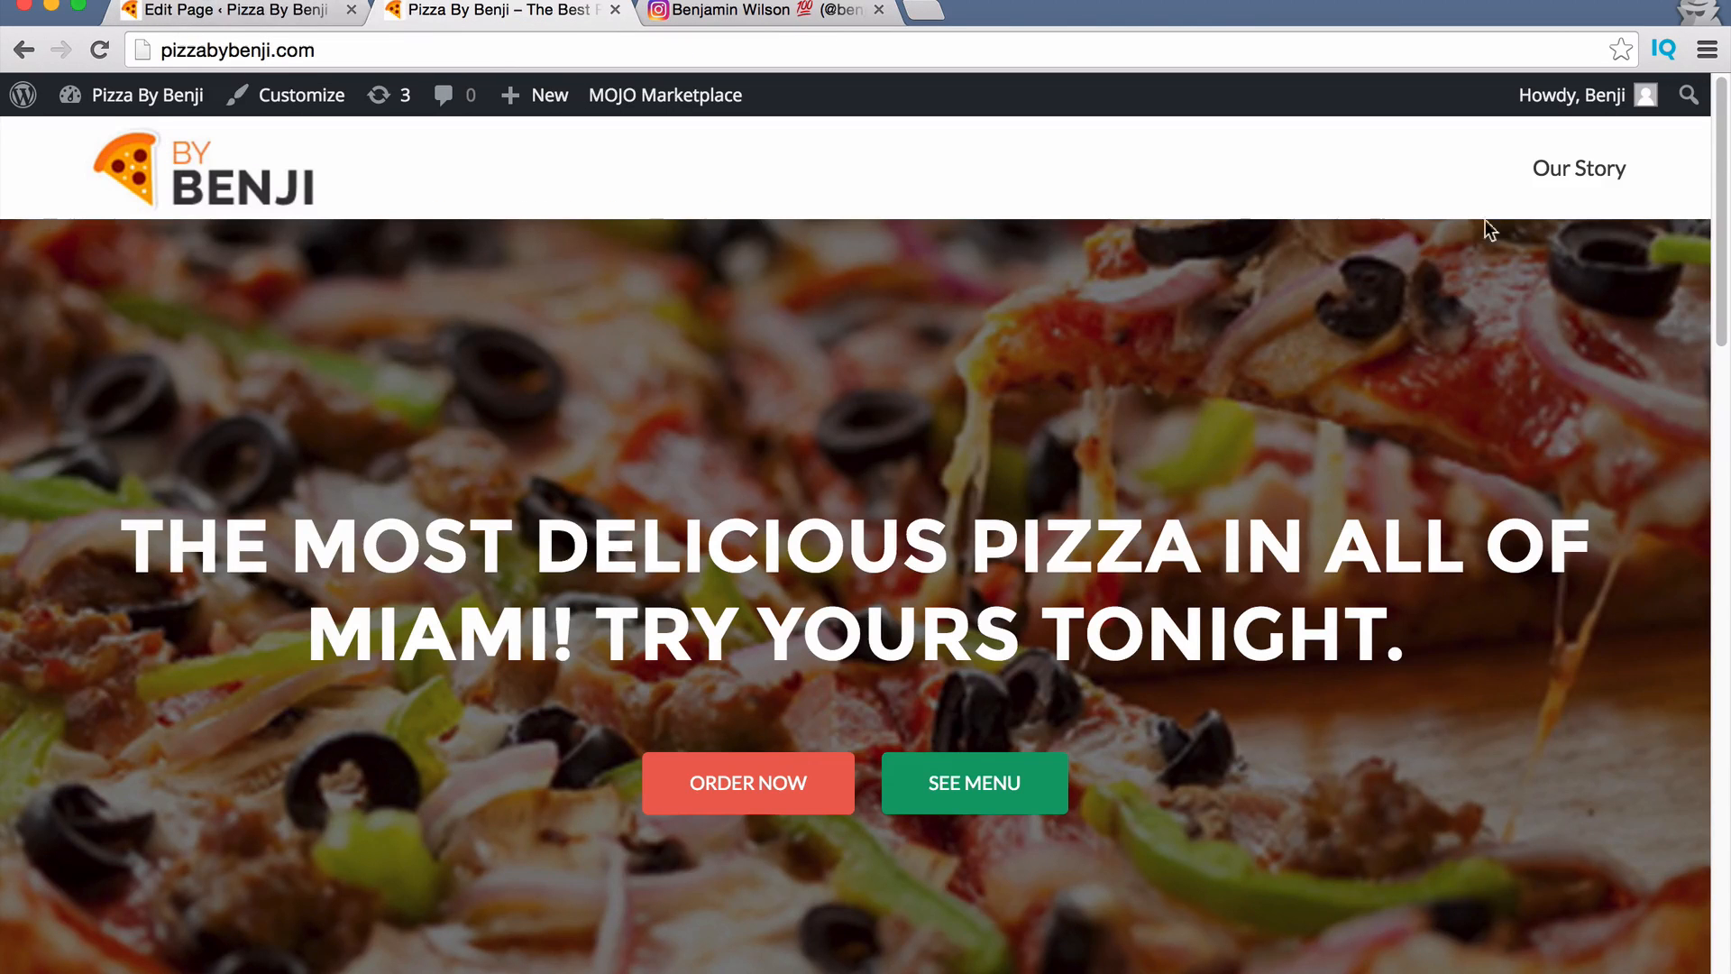
{"action": "left_click", "coordinate": [1603, 179]}
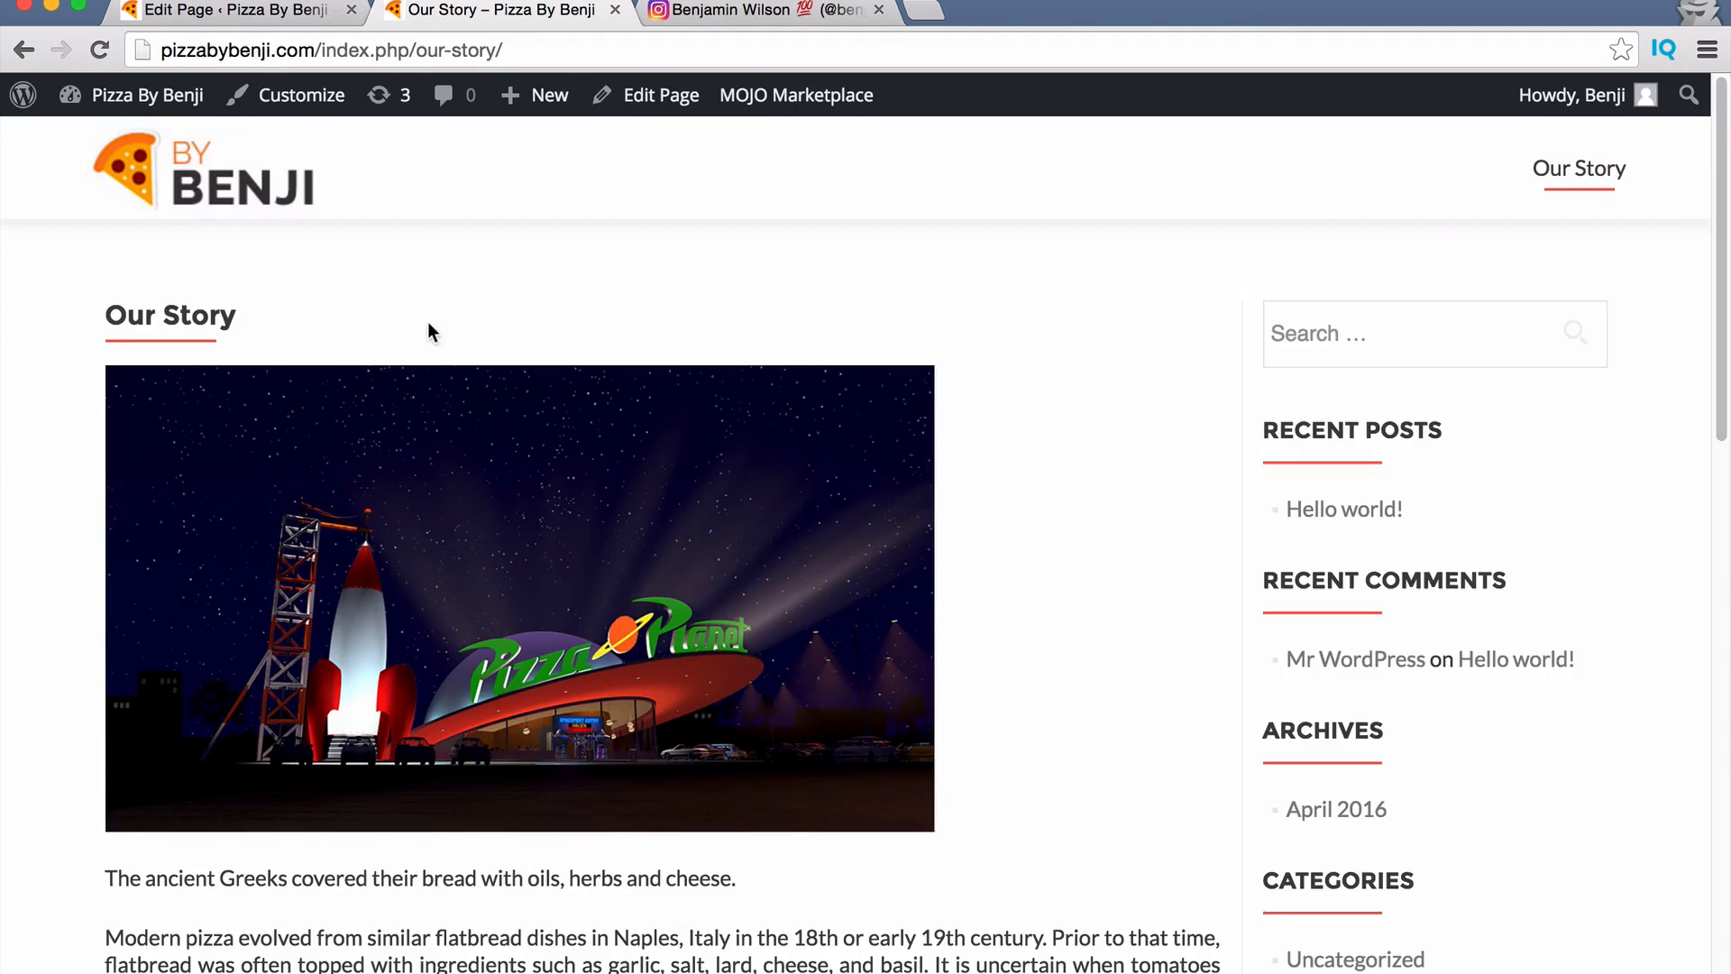
{"action": "scroll", "coordinate": [427, 331], "scroll_direction": "down", "scroll_amount": 15}
{"action": "scroll", "coordinate": [424, 360], "scroll_direction": "up", "scroll_amount": 12}
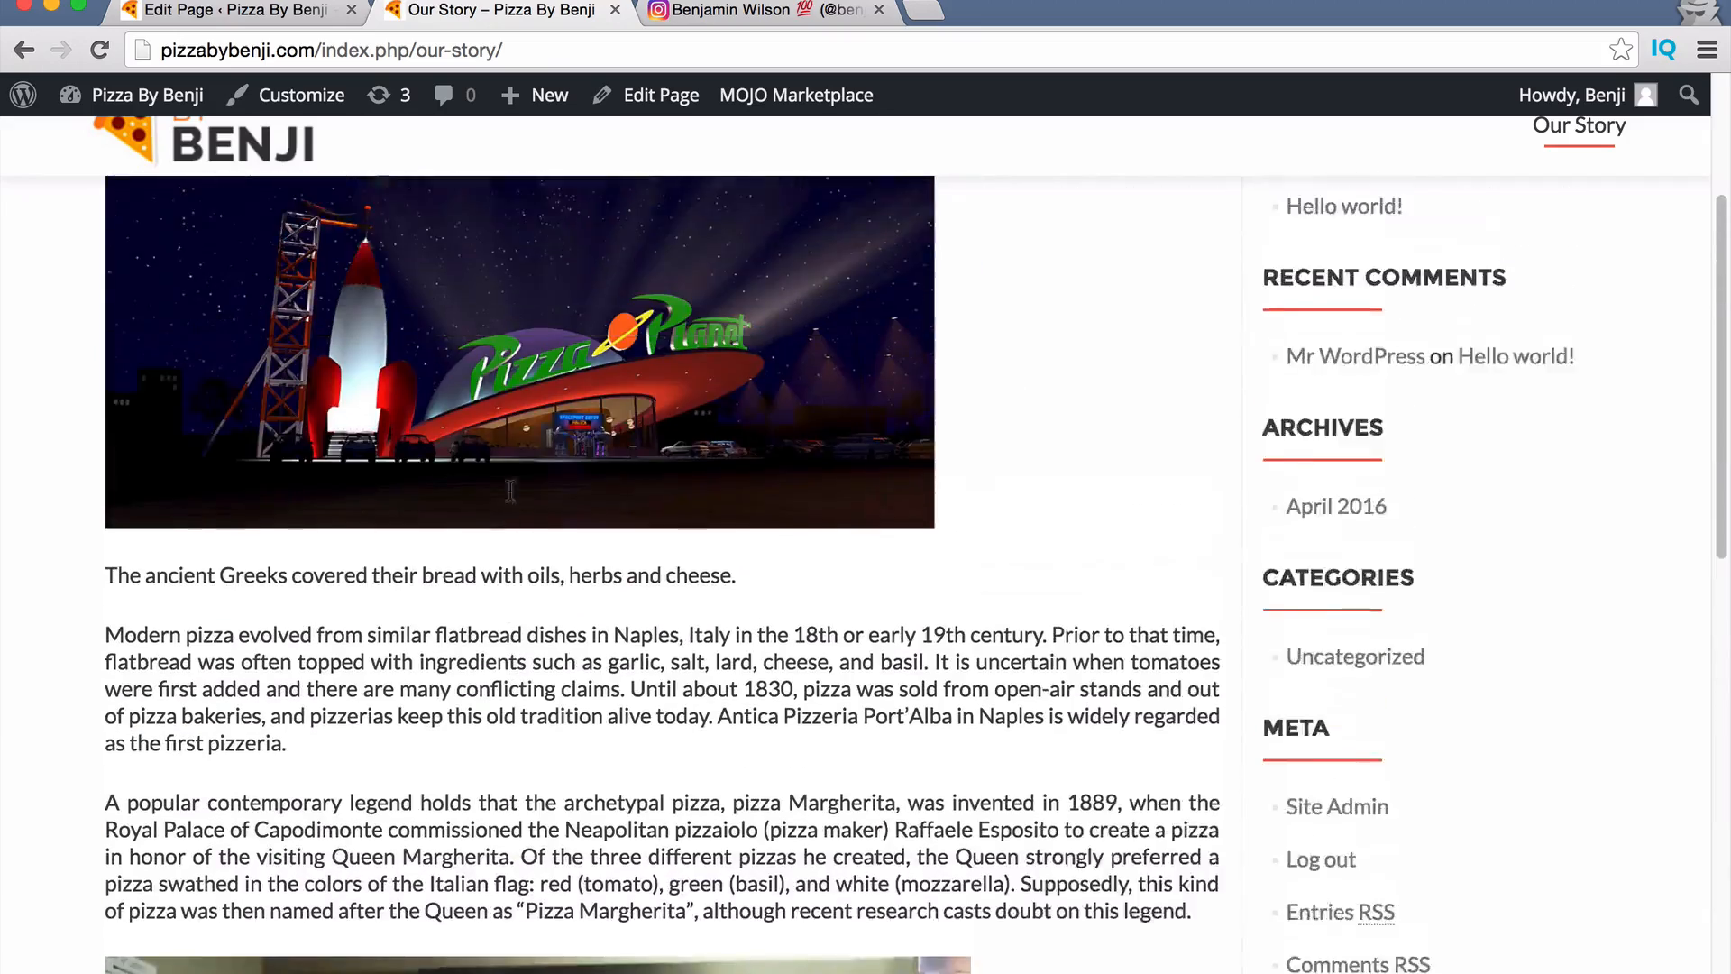
{"action": "scroll", "coordinate": [510, 490], "scroll_direction": "down", "scroll_amount": 10}
Move the 'Pizza was brought' paragraph below the image and check the live page.
{"action": "left_click", "coordinate": [206, 11]}
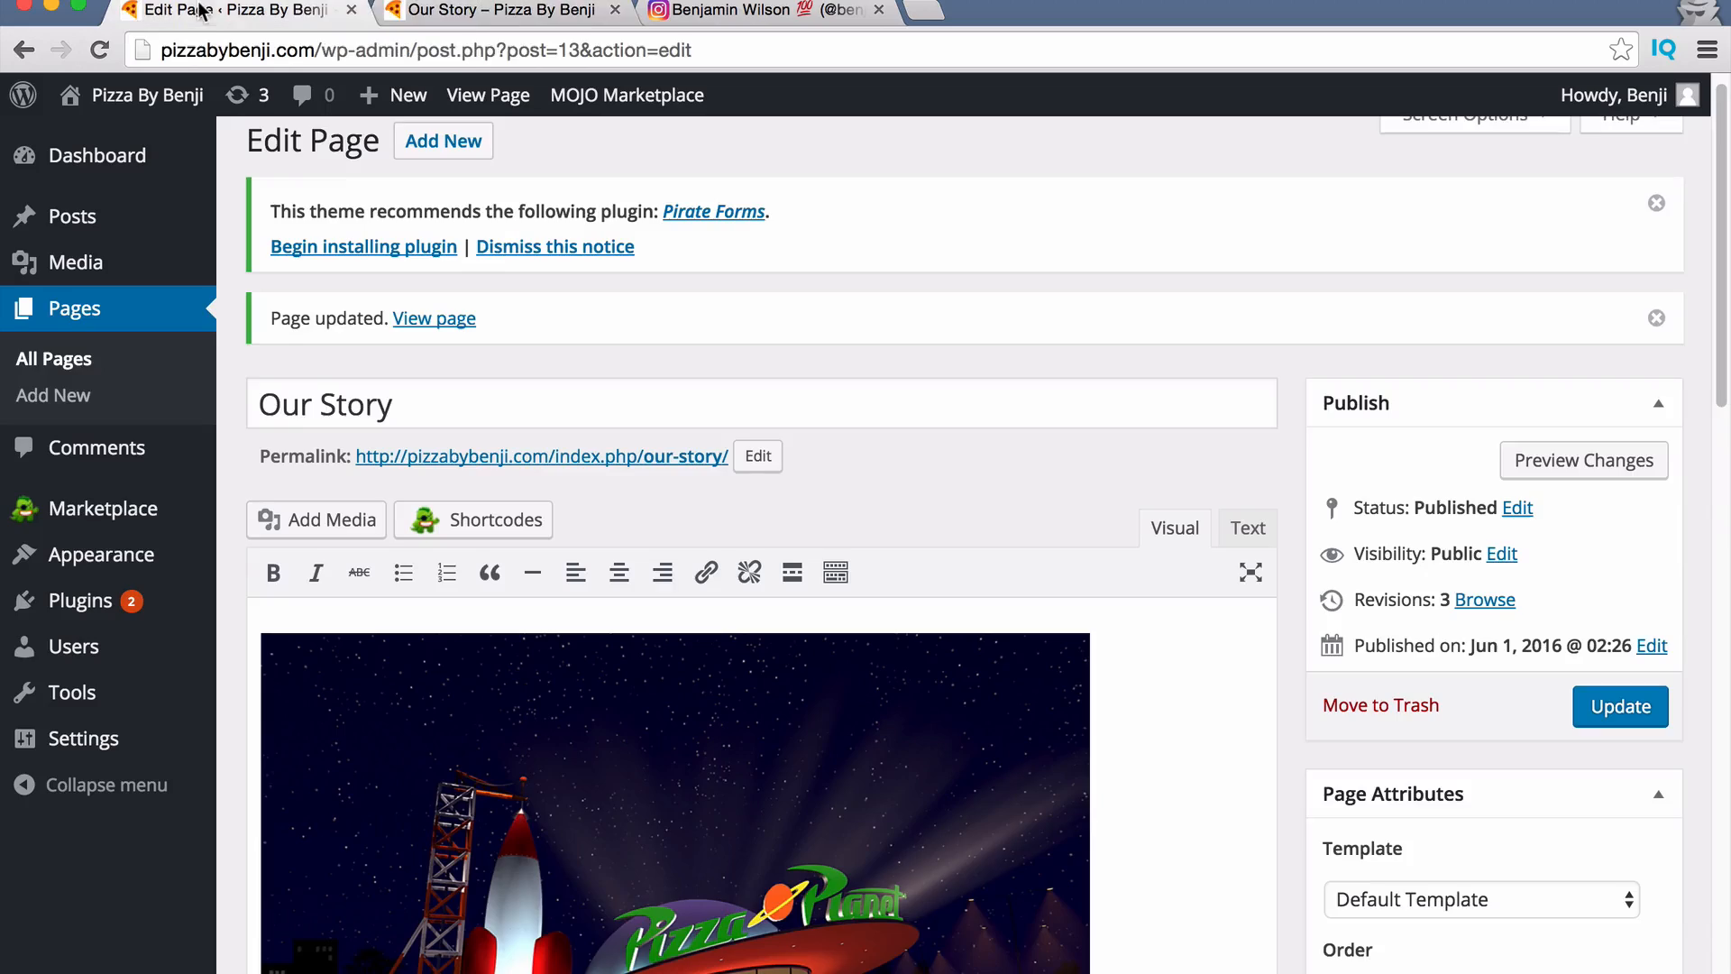
{"action": "scroll", "coordinate": [695, 564], "scroll_direction": "down", "scroll_amount": 5}
{"action": "scroll", "coordinate": [790, 559], "scroll_direction": "down", "scroll_amount": 4}
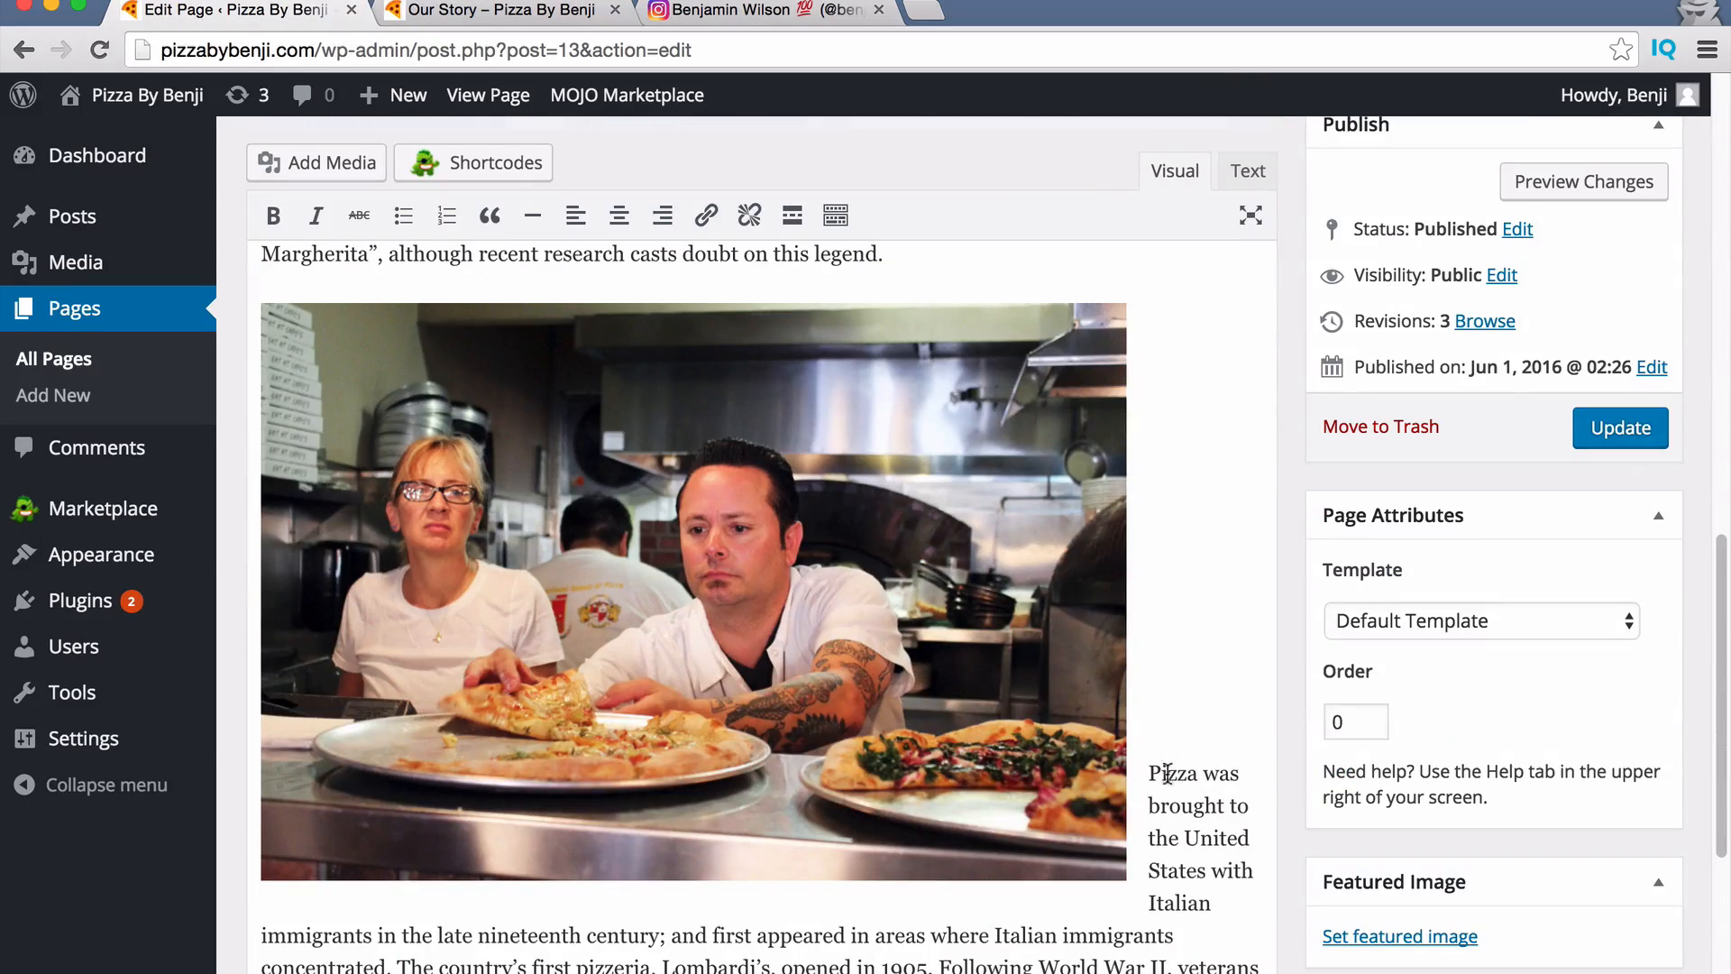
{"action": "key", "text": "Return"}
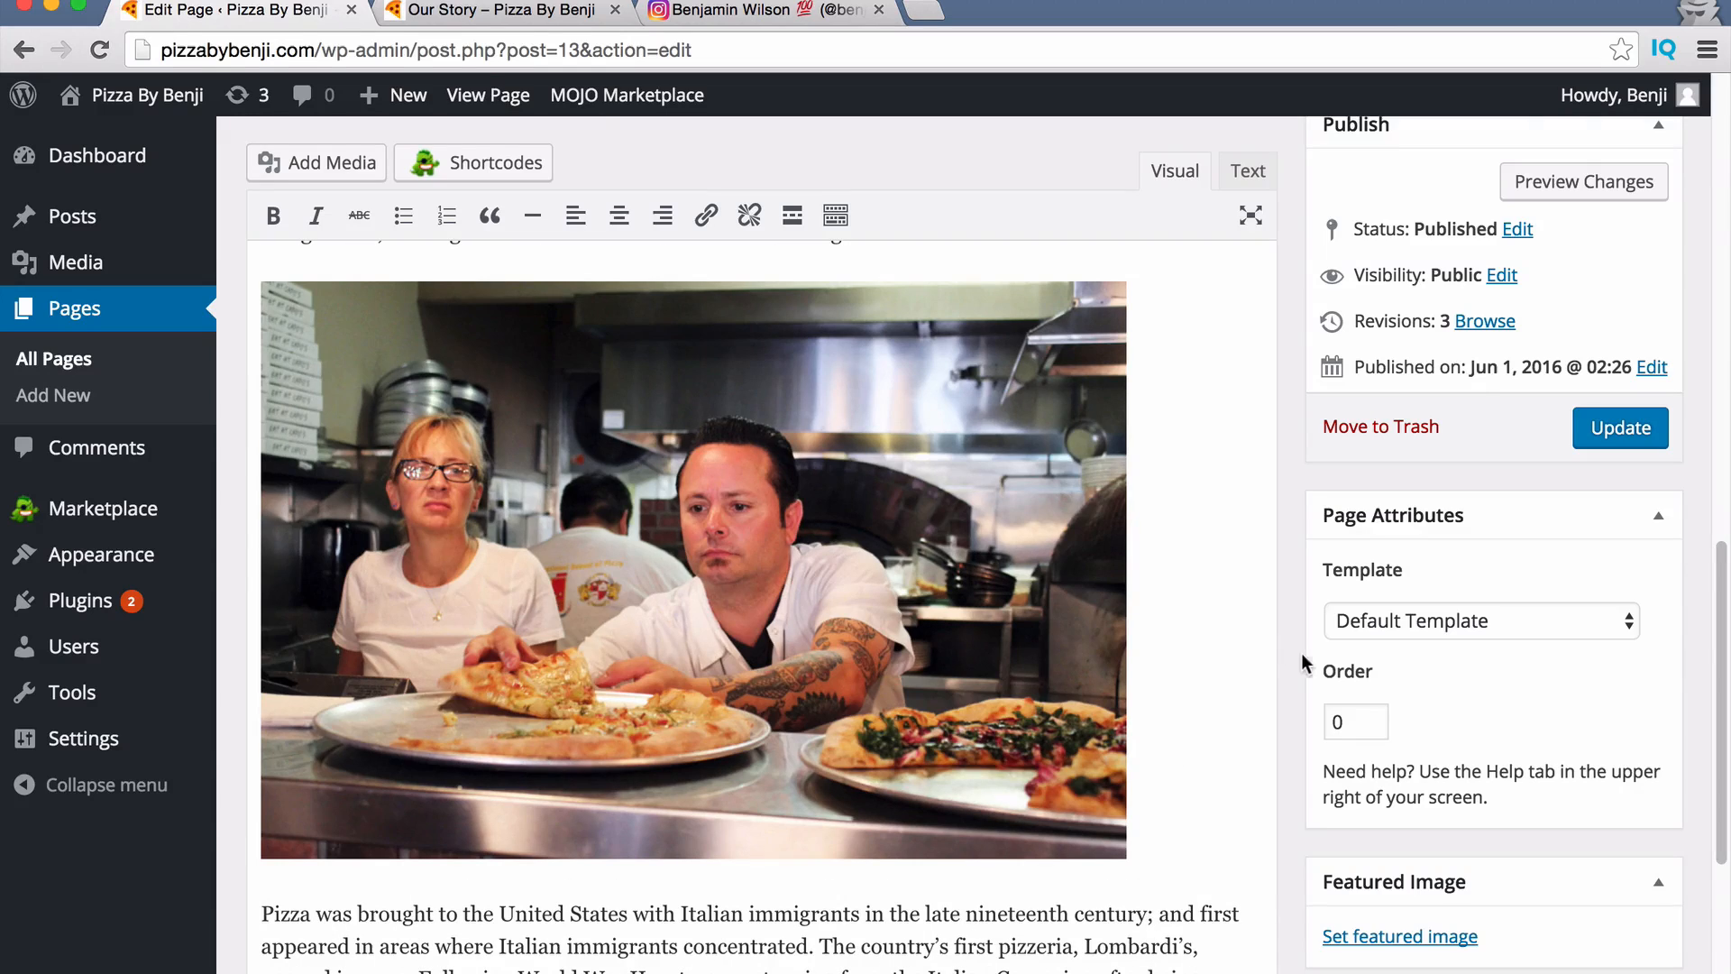
{"action": "left_click", "coordinate": [501, 11]}
{"action": "scroll", "coordinate": [1452, 667], "scroll_direction": "up", "scroll_amount": 15}
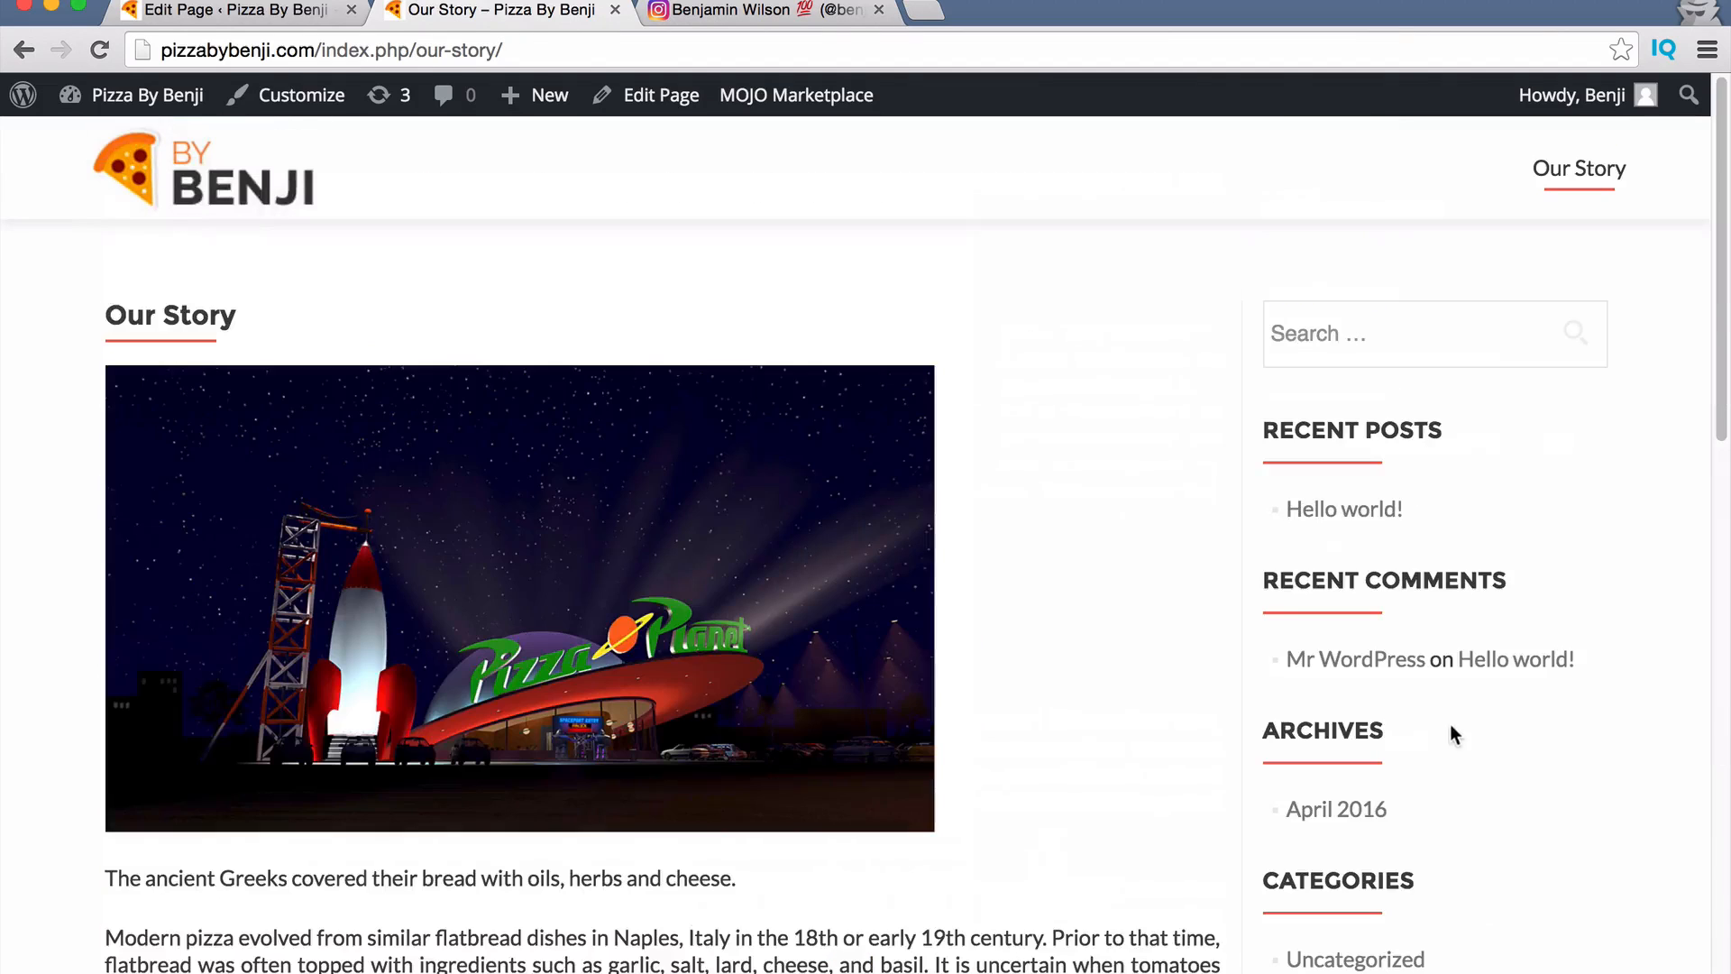
{"action": "left_click", "coordinate": [230, 11]}
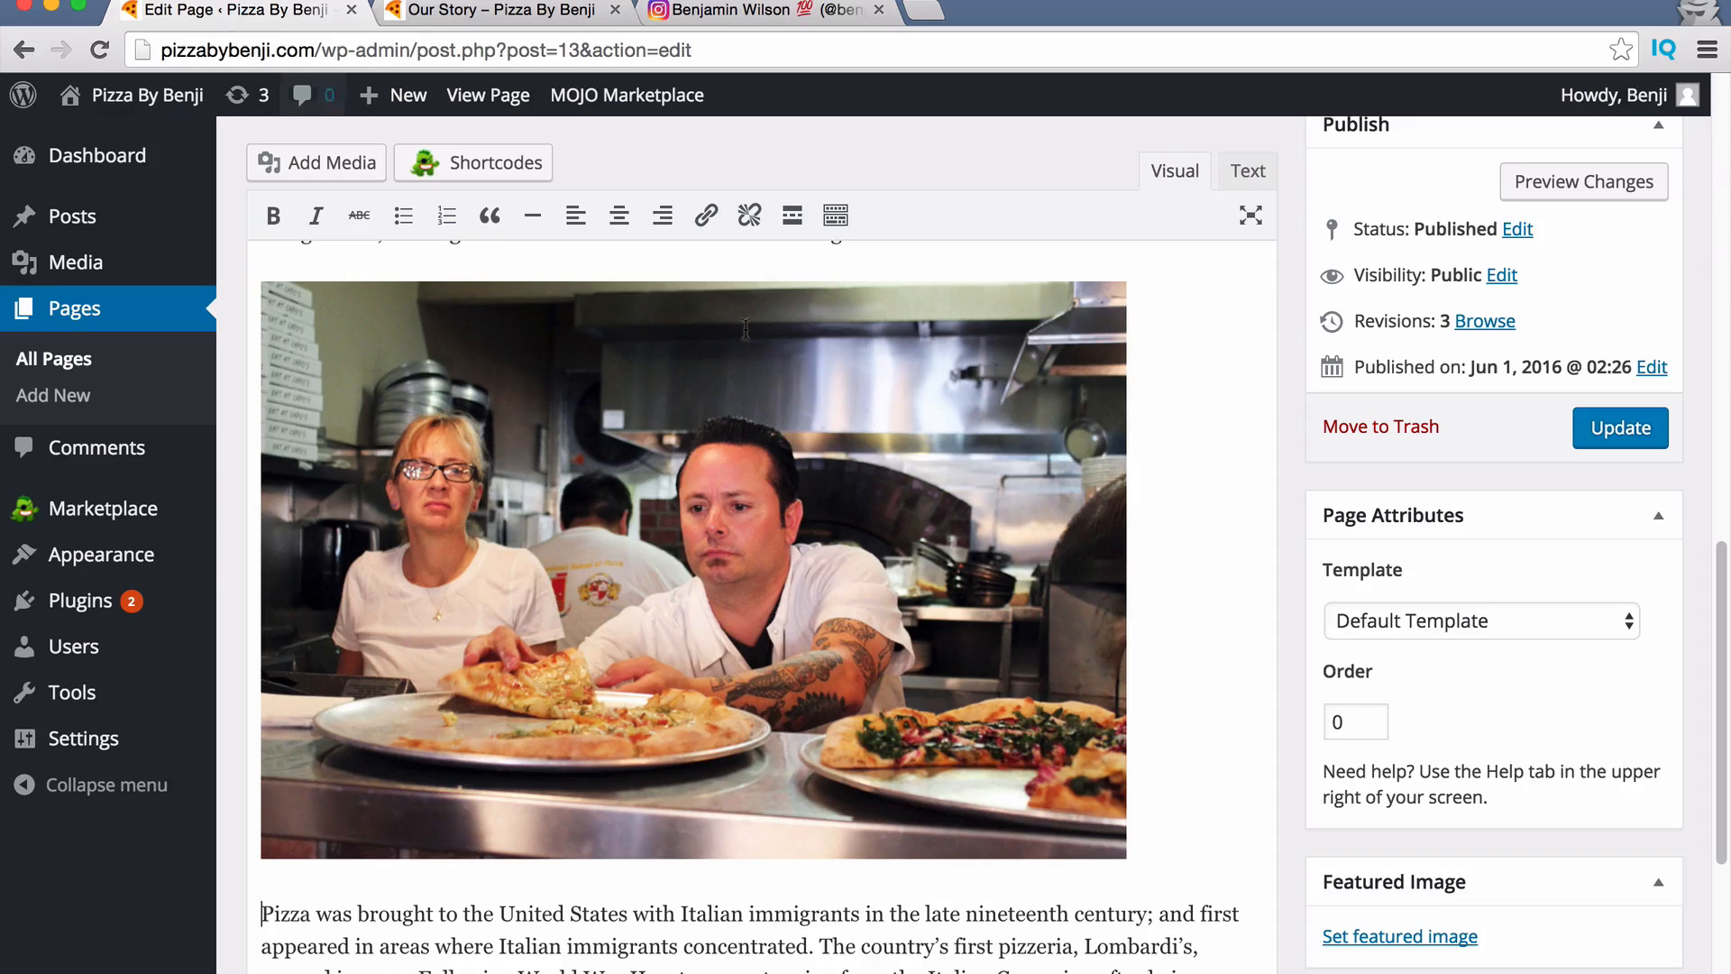
Switch Our Story to the Full Width Page template, update, and reload the live page.
{"action": "left_click", "coordinate": [1408, 623]}
{"action": "left_click", "coordinate": [1453, 699]}
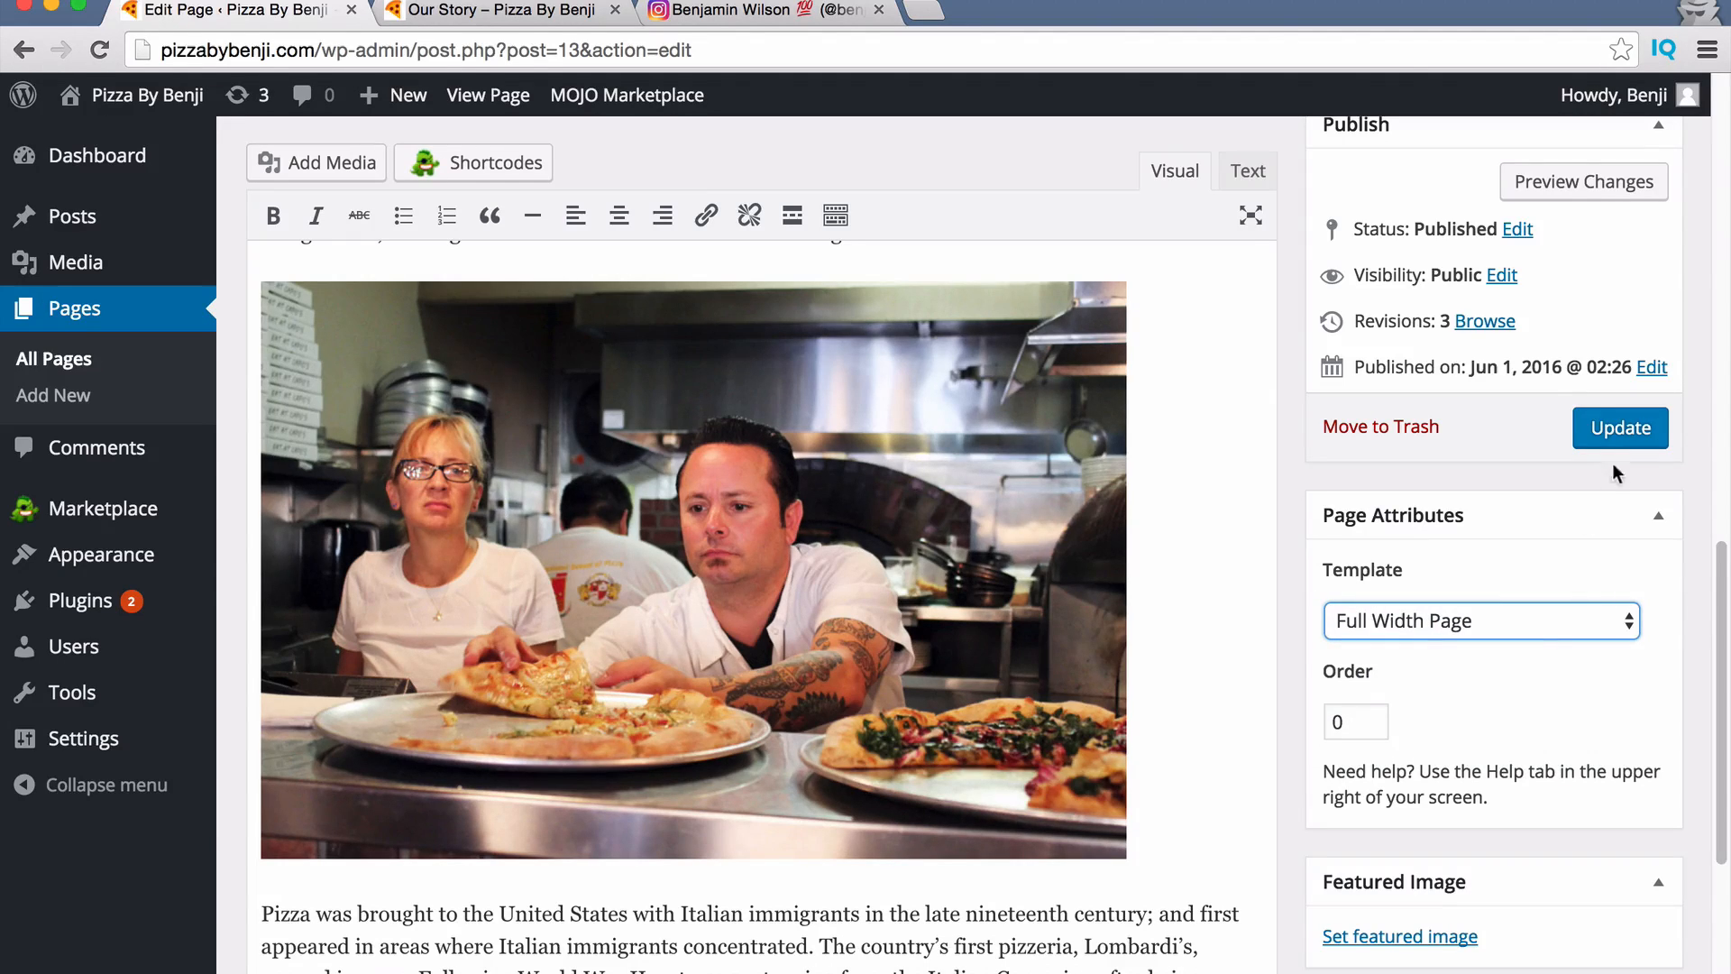
{"action": "left_click", "coordinate": [1614, 429]}
{"action": "left_click", "coordinate": [467, 11]}
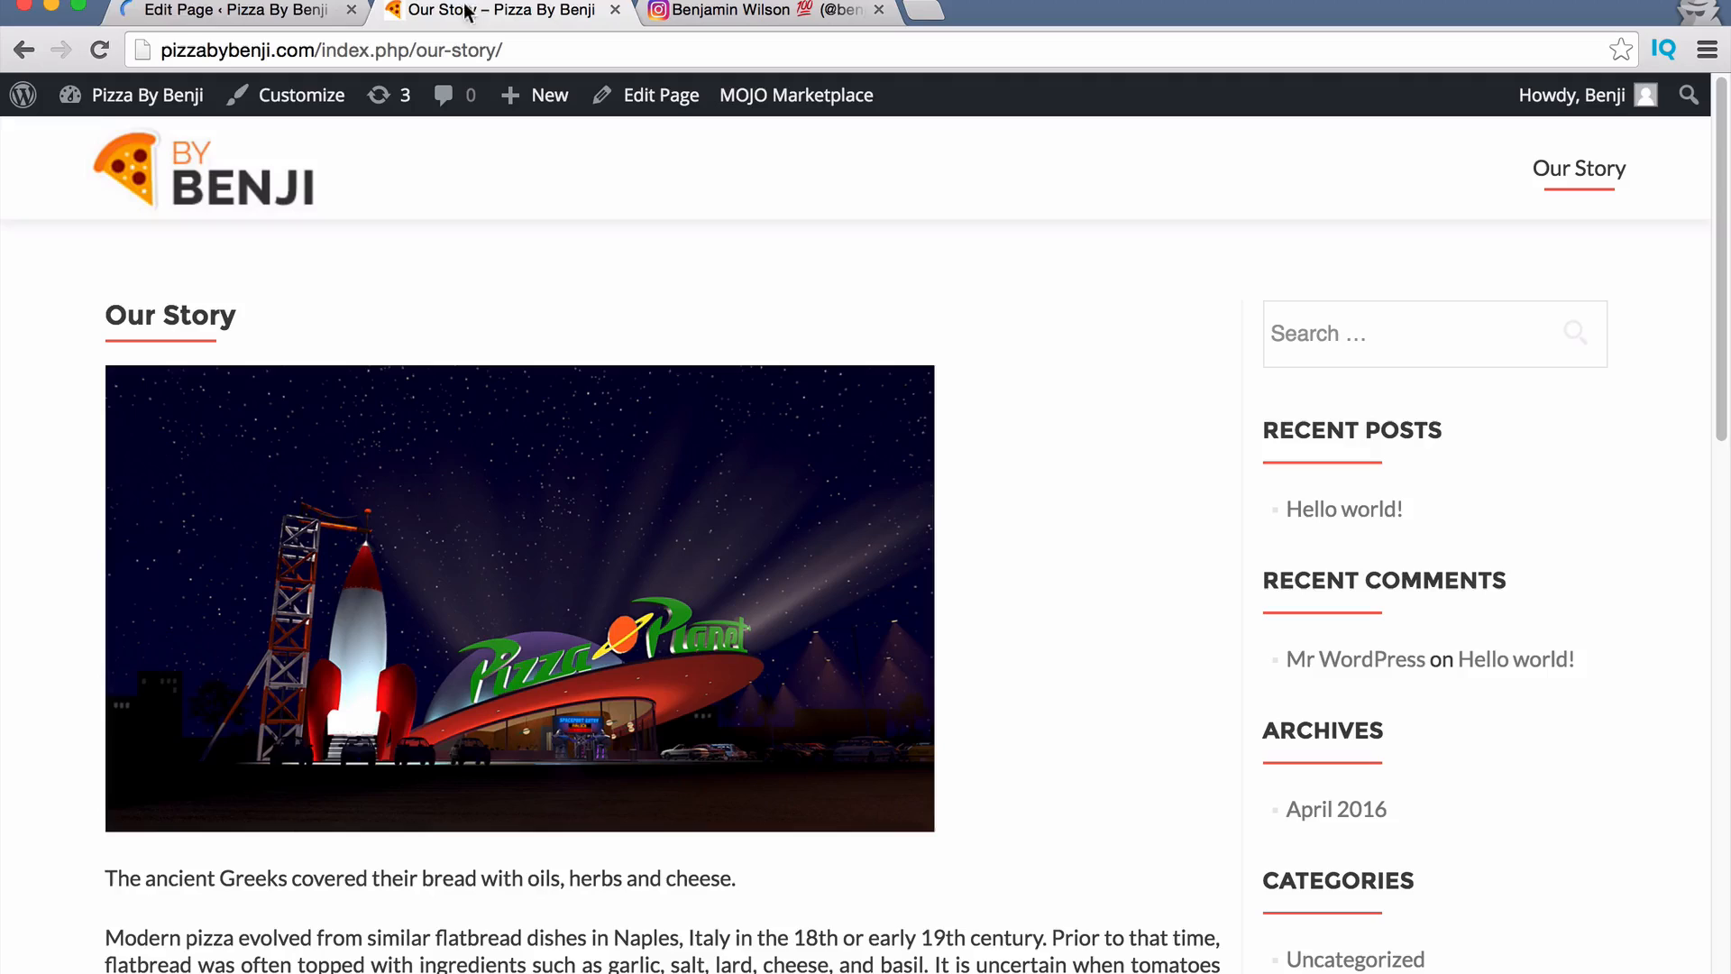
{"action": "left_click", "coordinate": [99, 49]}
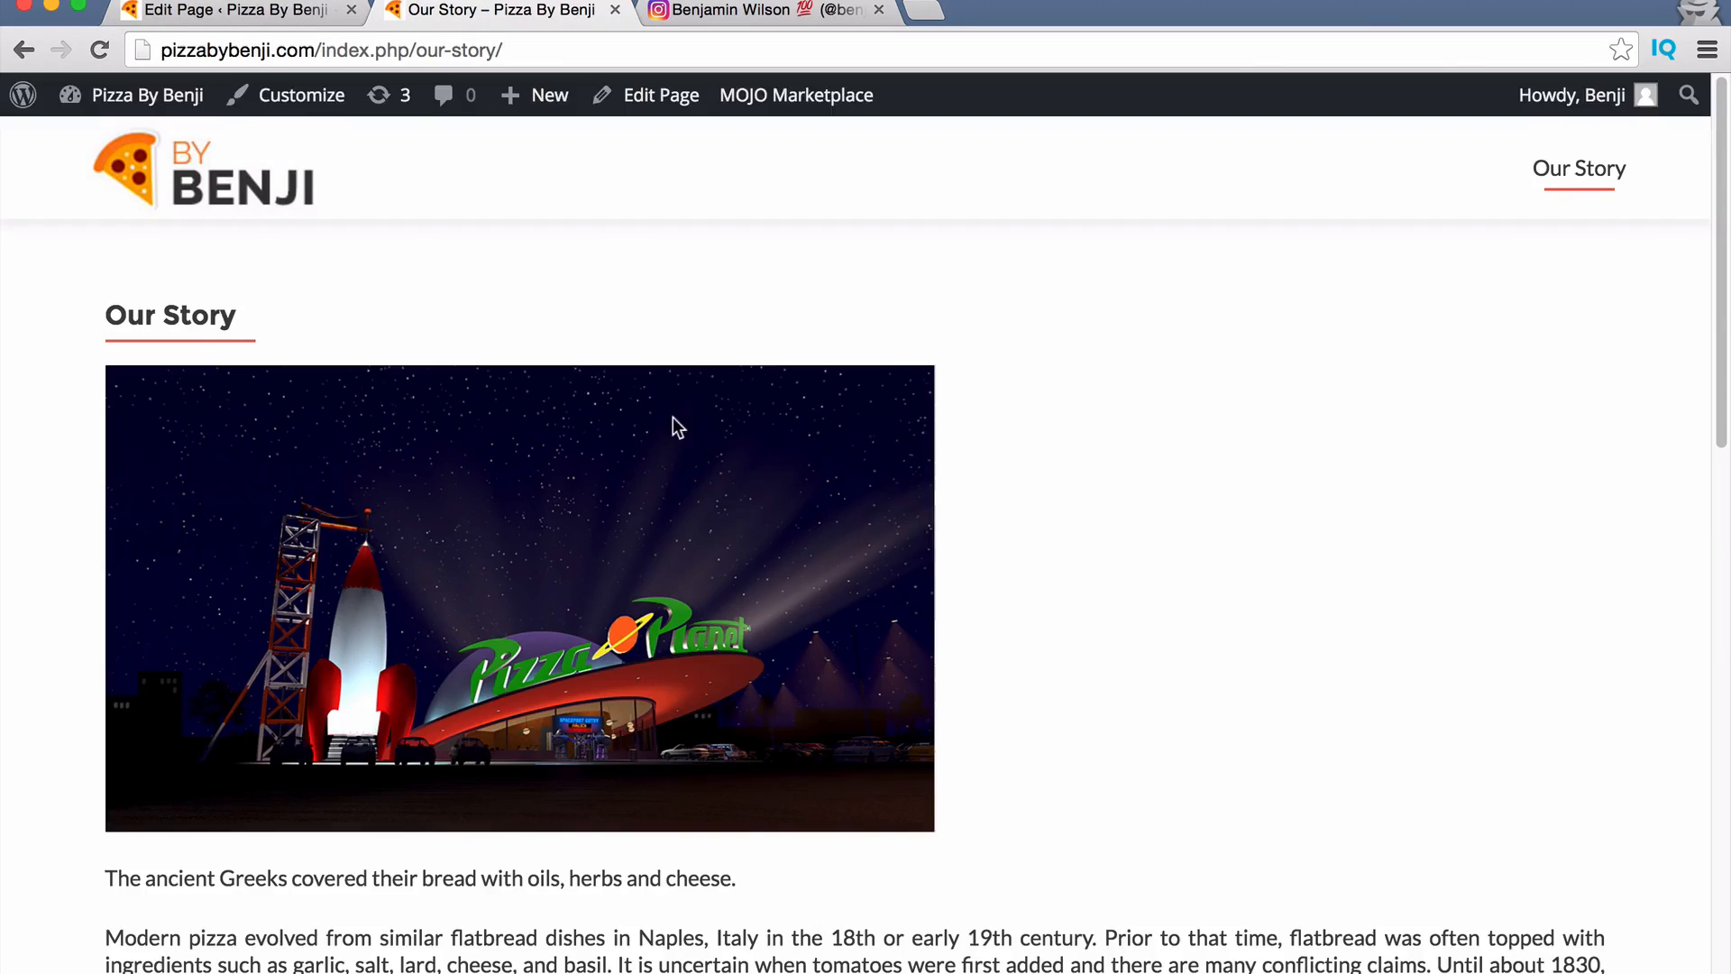
{"action": "scroll", "coordinate": [673, 417], "scroll_direction": "down", "scroll_amount": 15}
{"action": "scroll", "coordinate": [1200, 663], "scroll_direction": "up", "scroll_amount": 14}
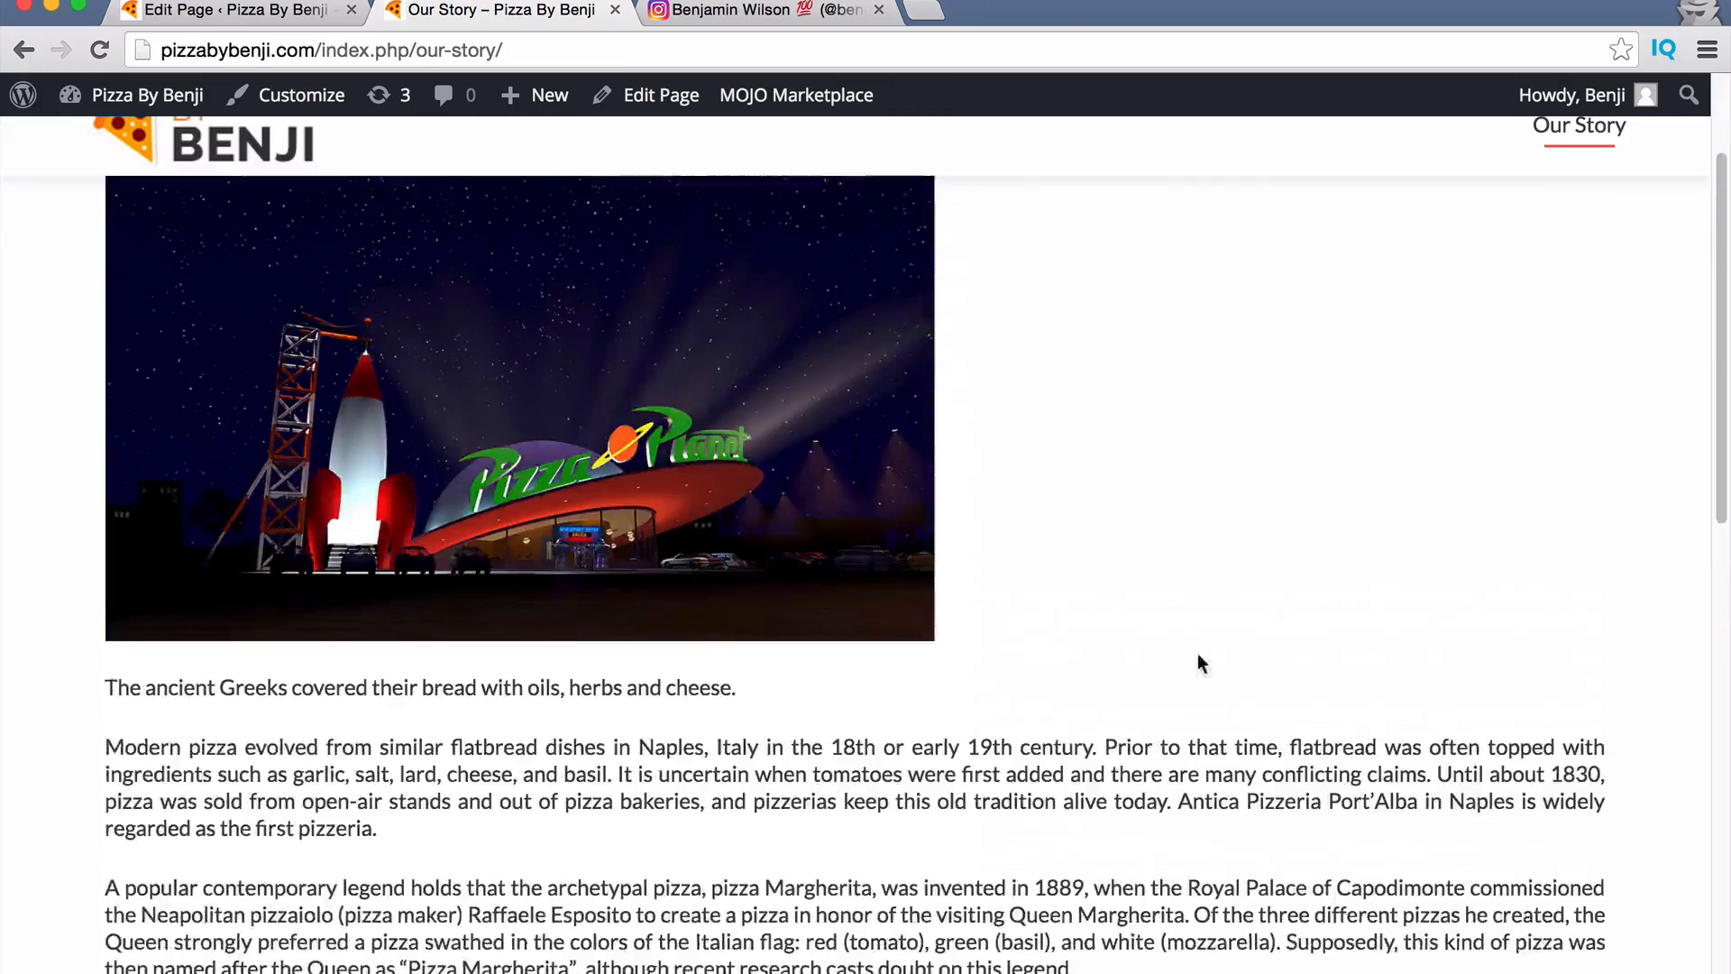
{"action": "scroll", "coordinate": [1199, 663], "scroll_direction": "up", "scroll_amount": 3}
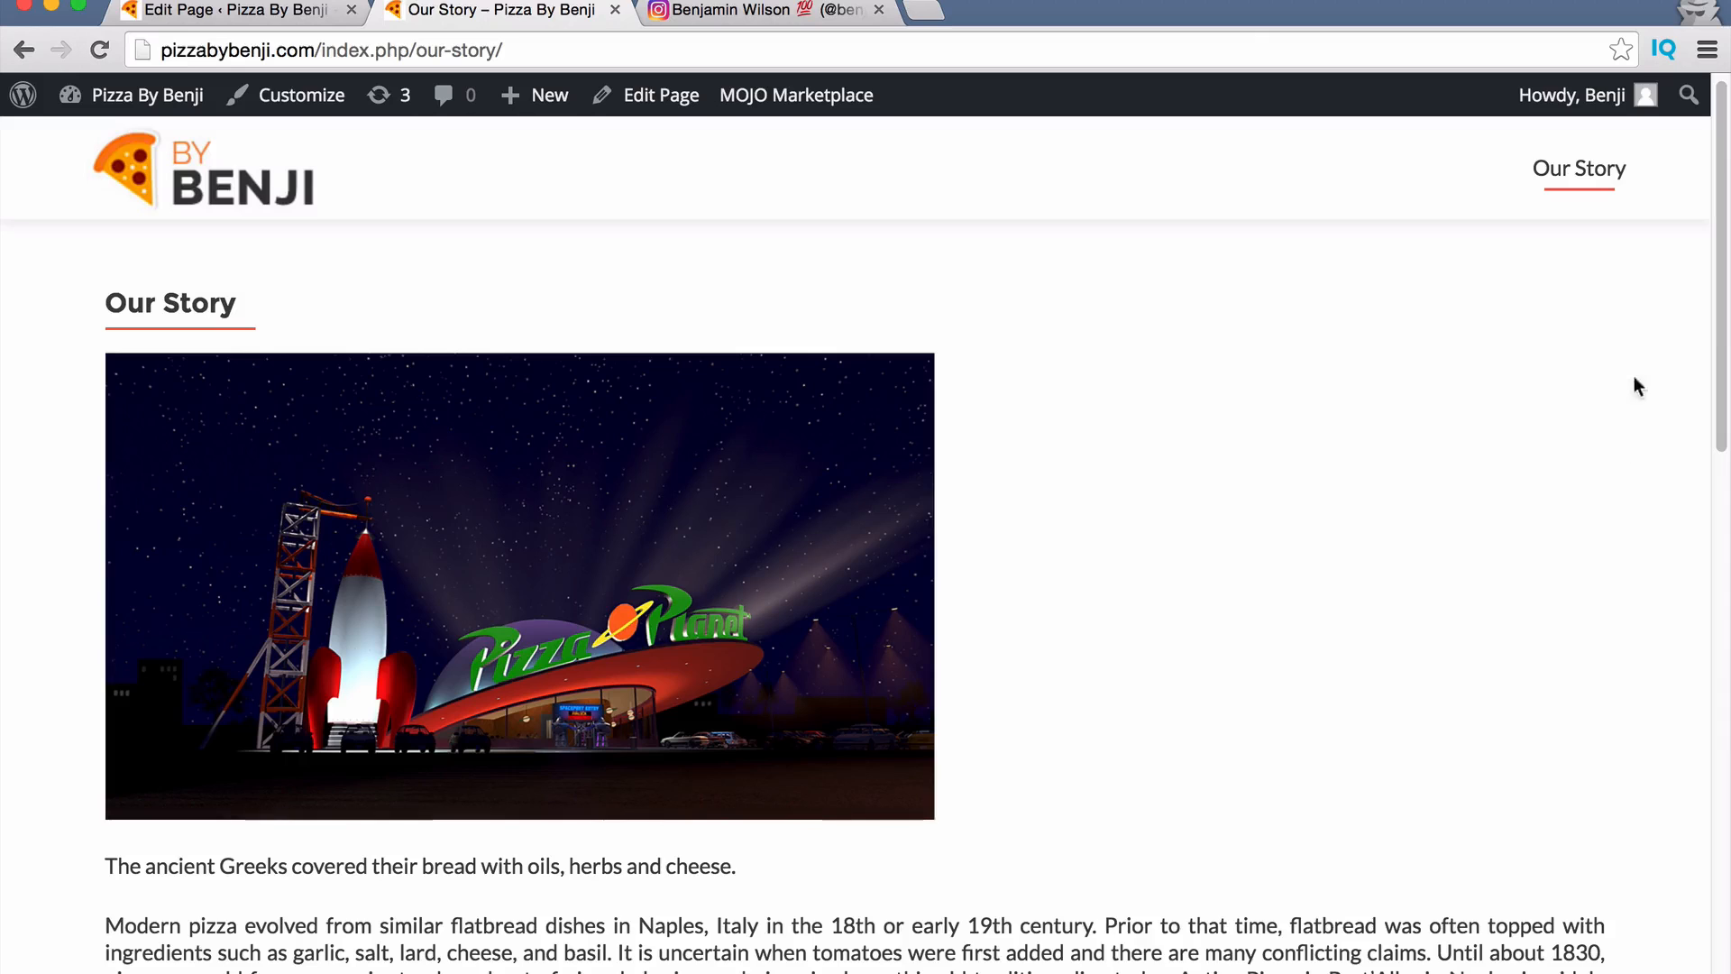
{"action": "left_click", "coordinate": [239, 11]}
{"action": "scroll", "coordinate": [187, 306], "scroll_direction": "up", "scroll_amount": 1}
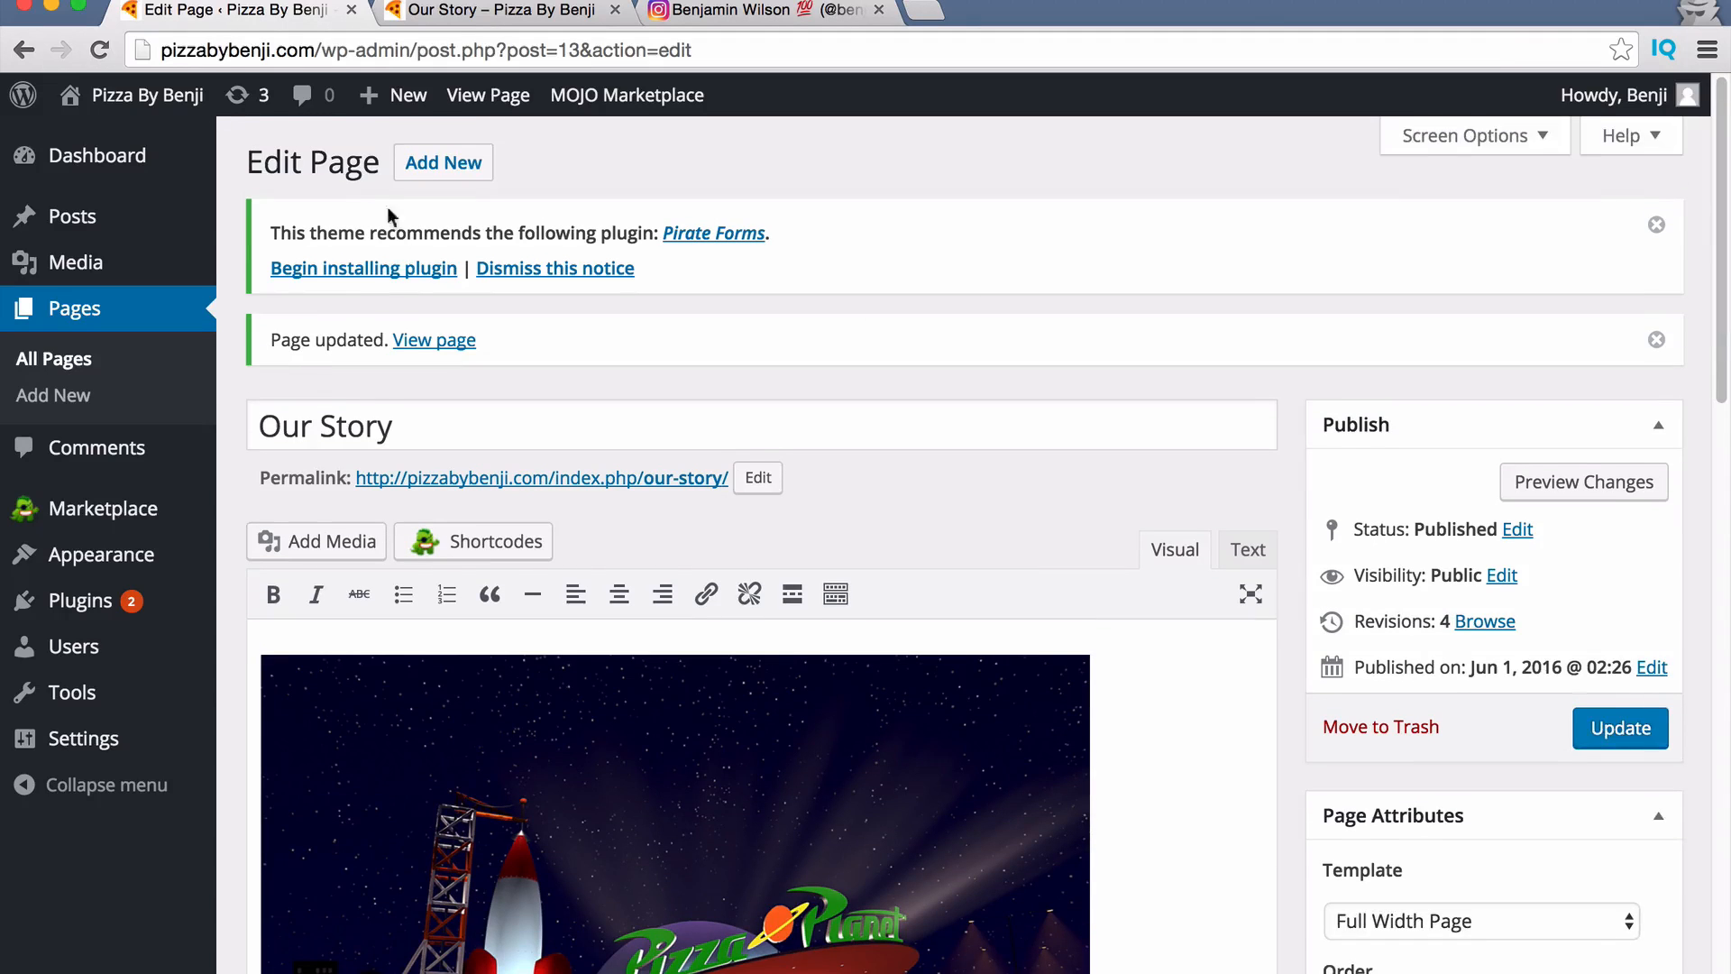
Publish a new page titled 'Order Online' and reload the site to see it in the menu.
{"action": "left_click", "coordinate": [437, 171]}
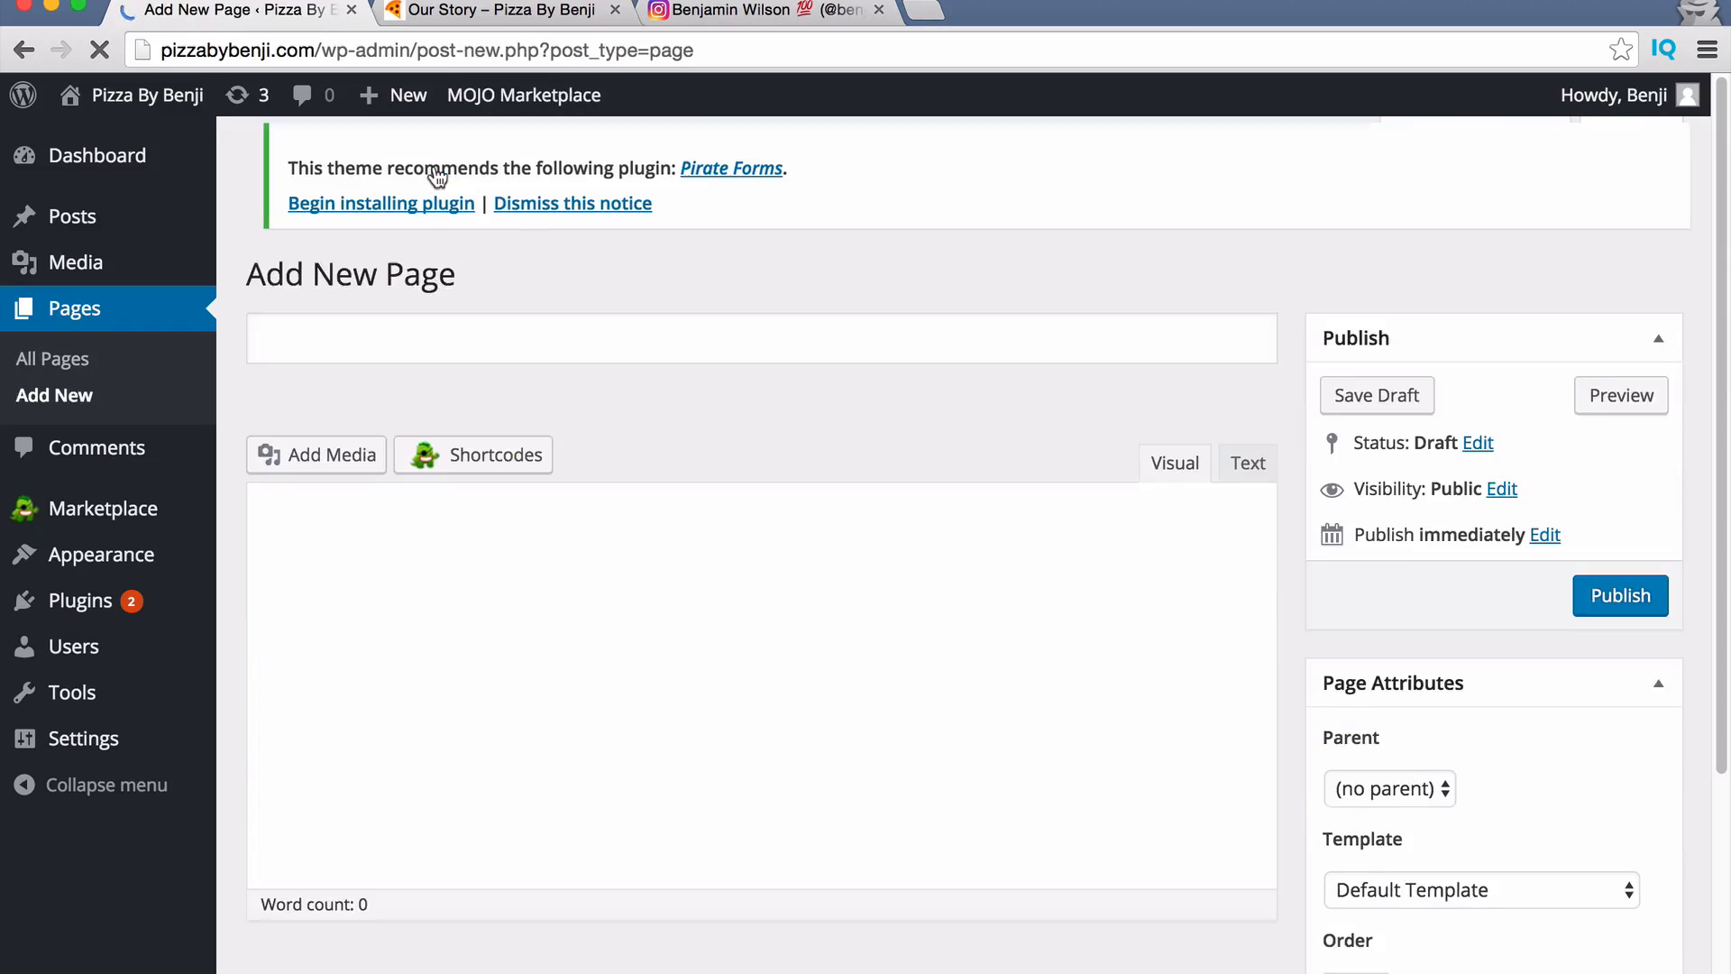
{"action": "left_click", "coordinate": [435, 354]}
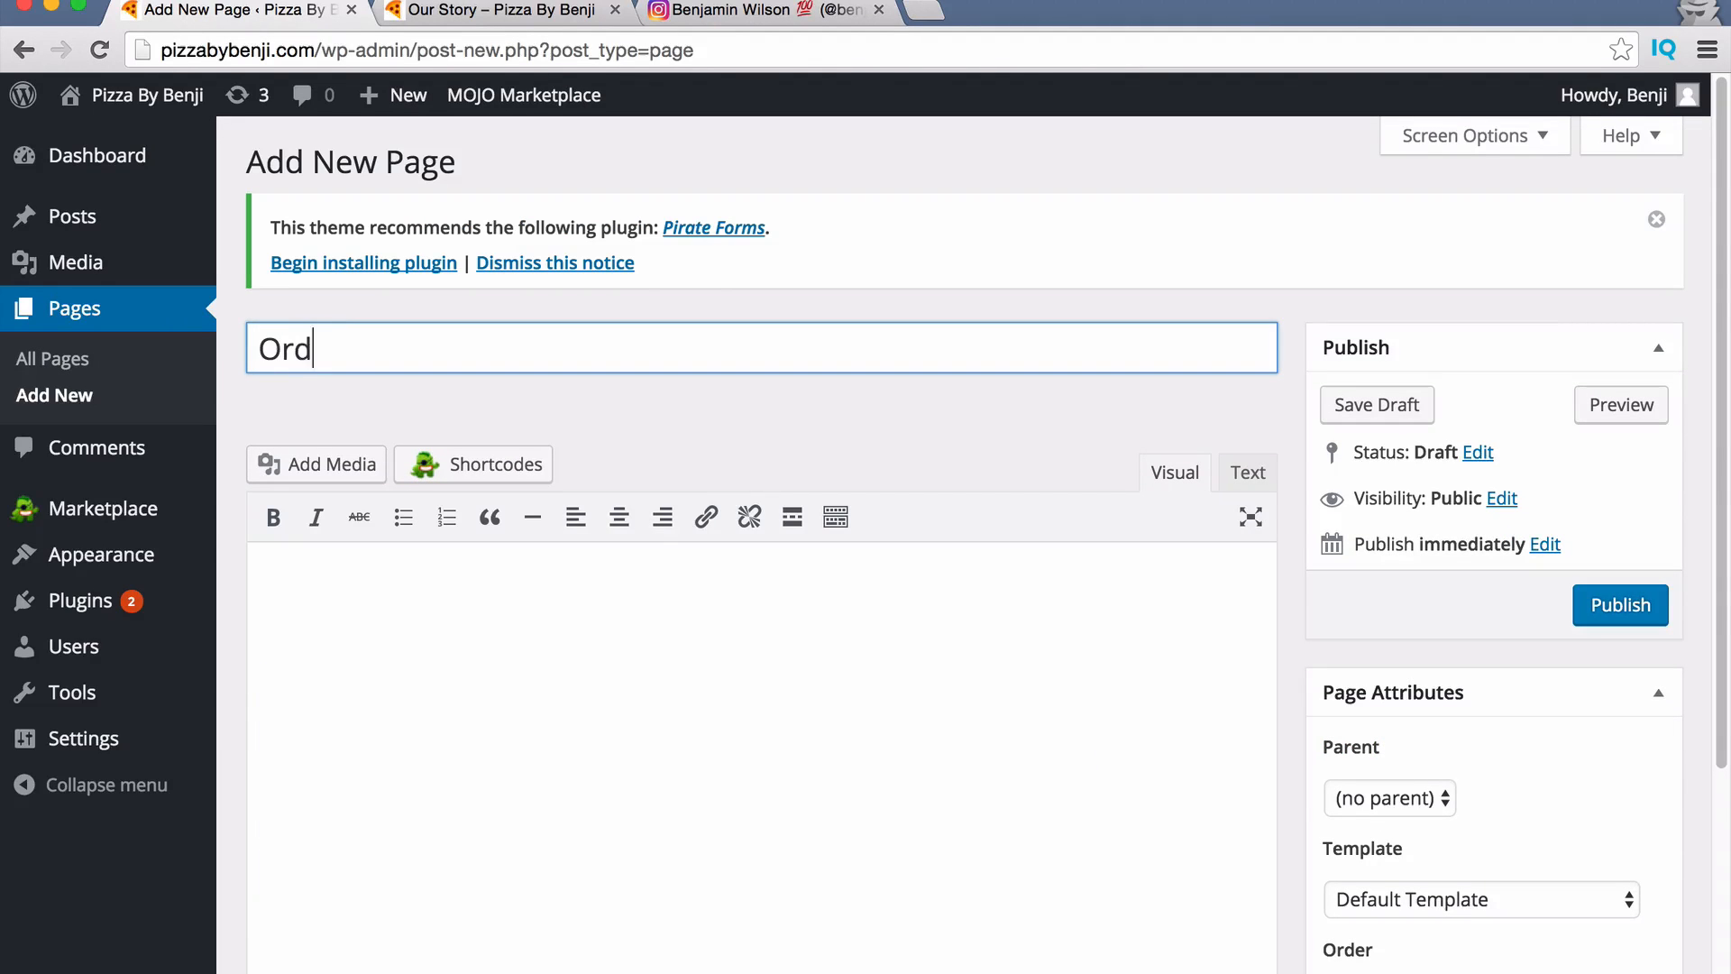
{"action": "type", "text": "Order Online"}
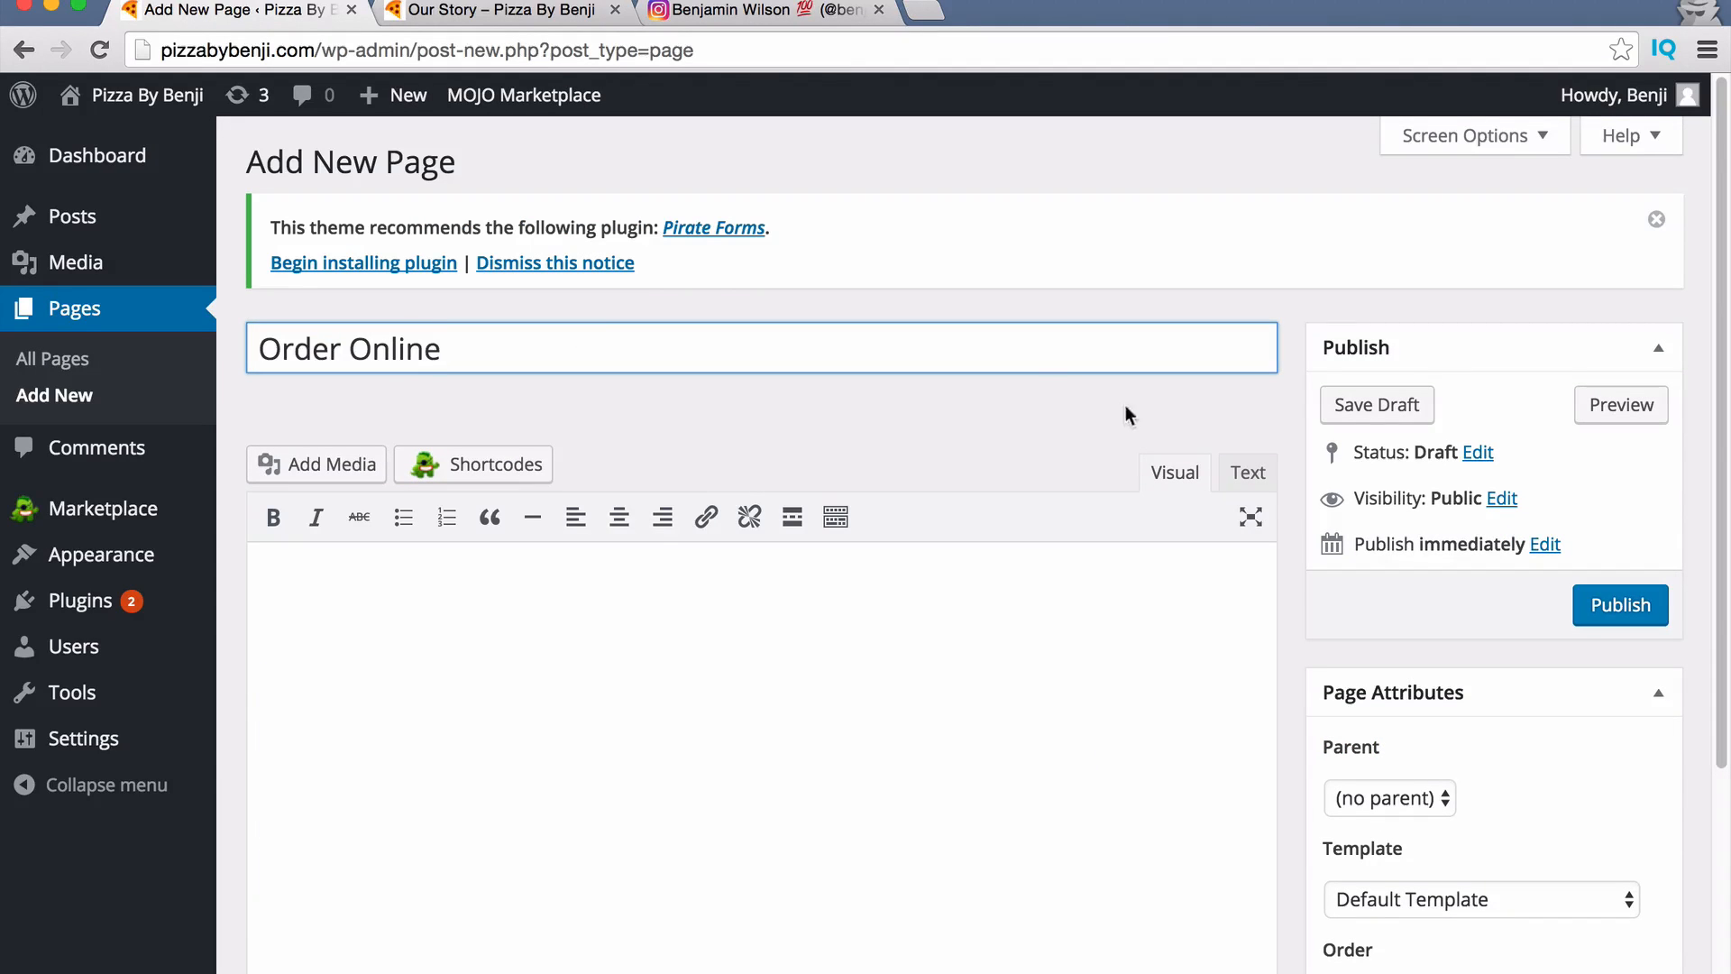
{"action": "left_click", "coordinate": [1603, 606]}
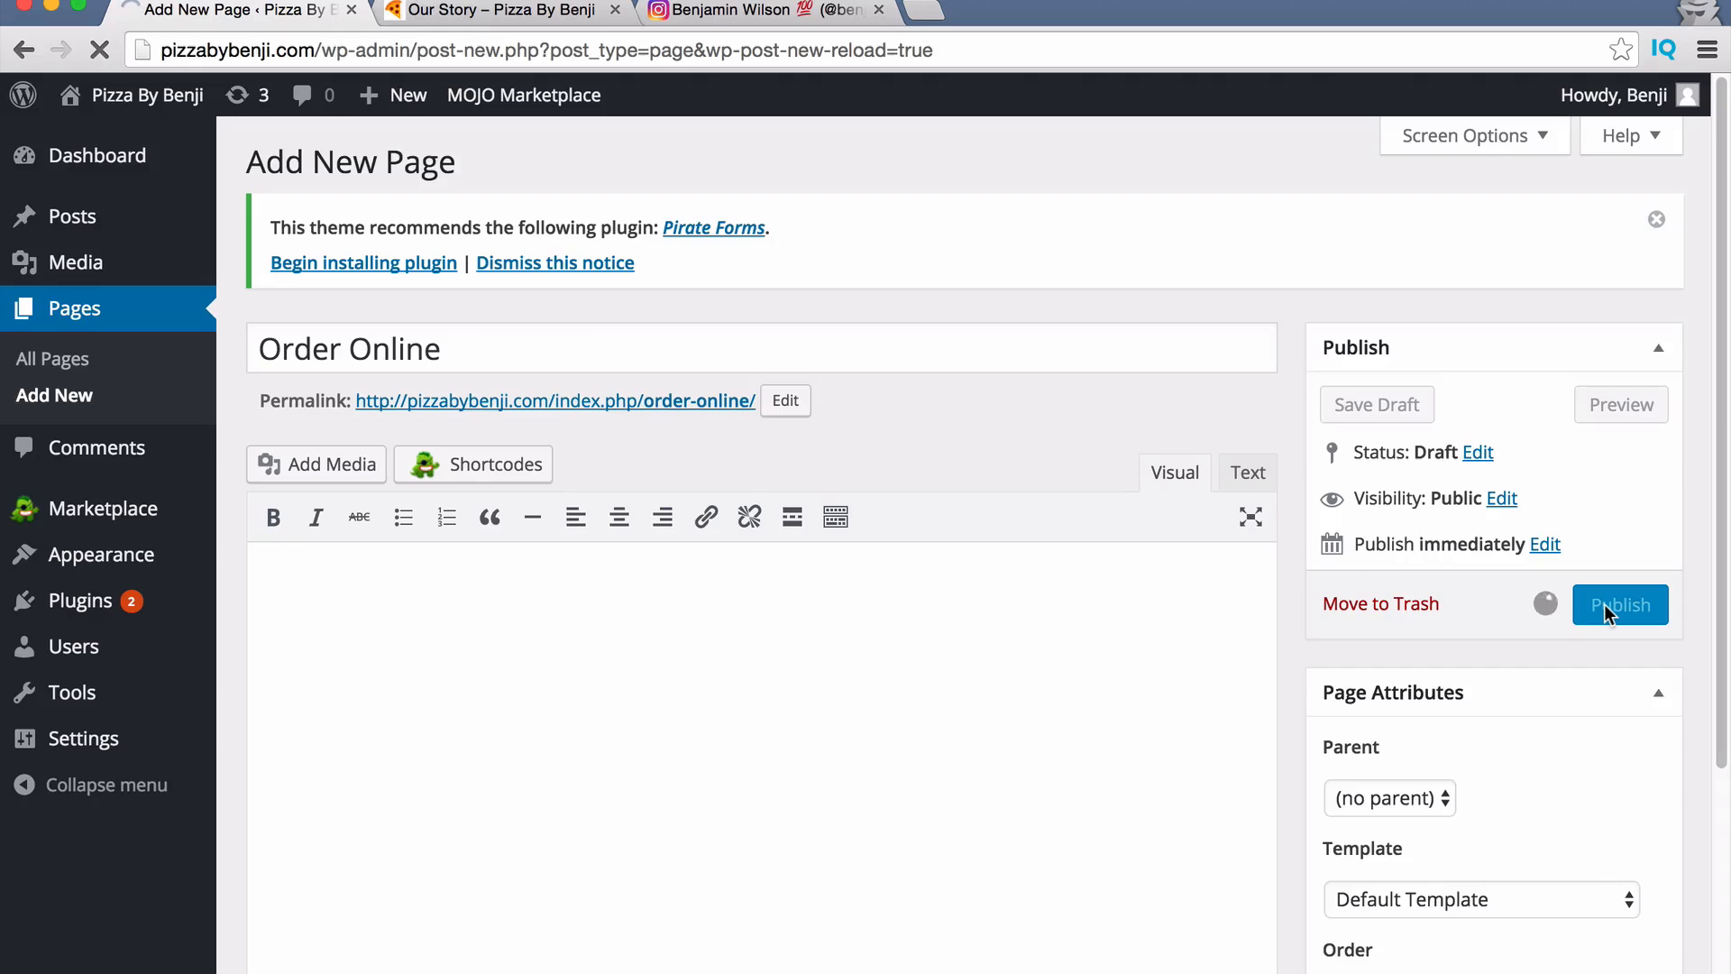
{"action": "left_click", "coordinate": [531, 12]}
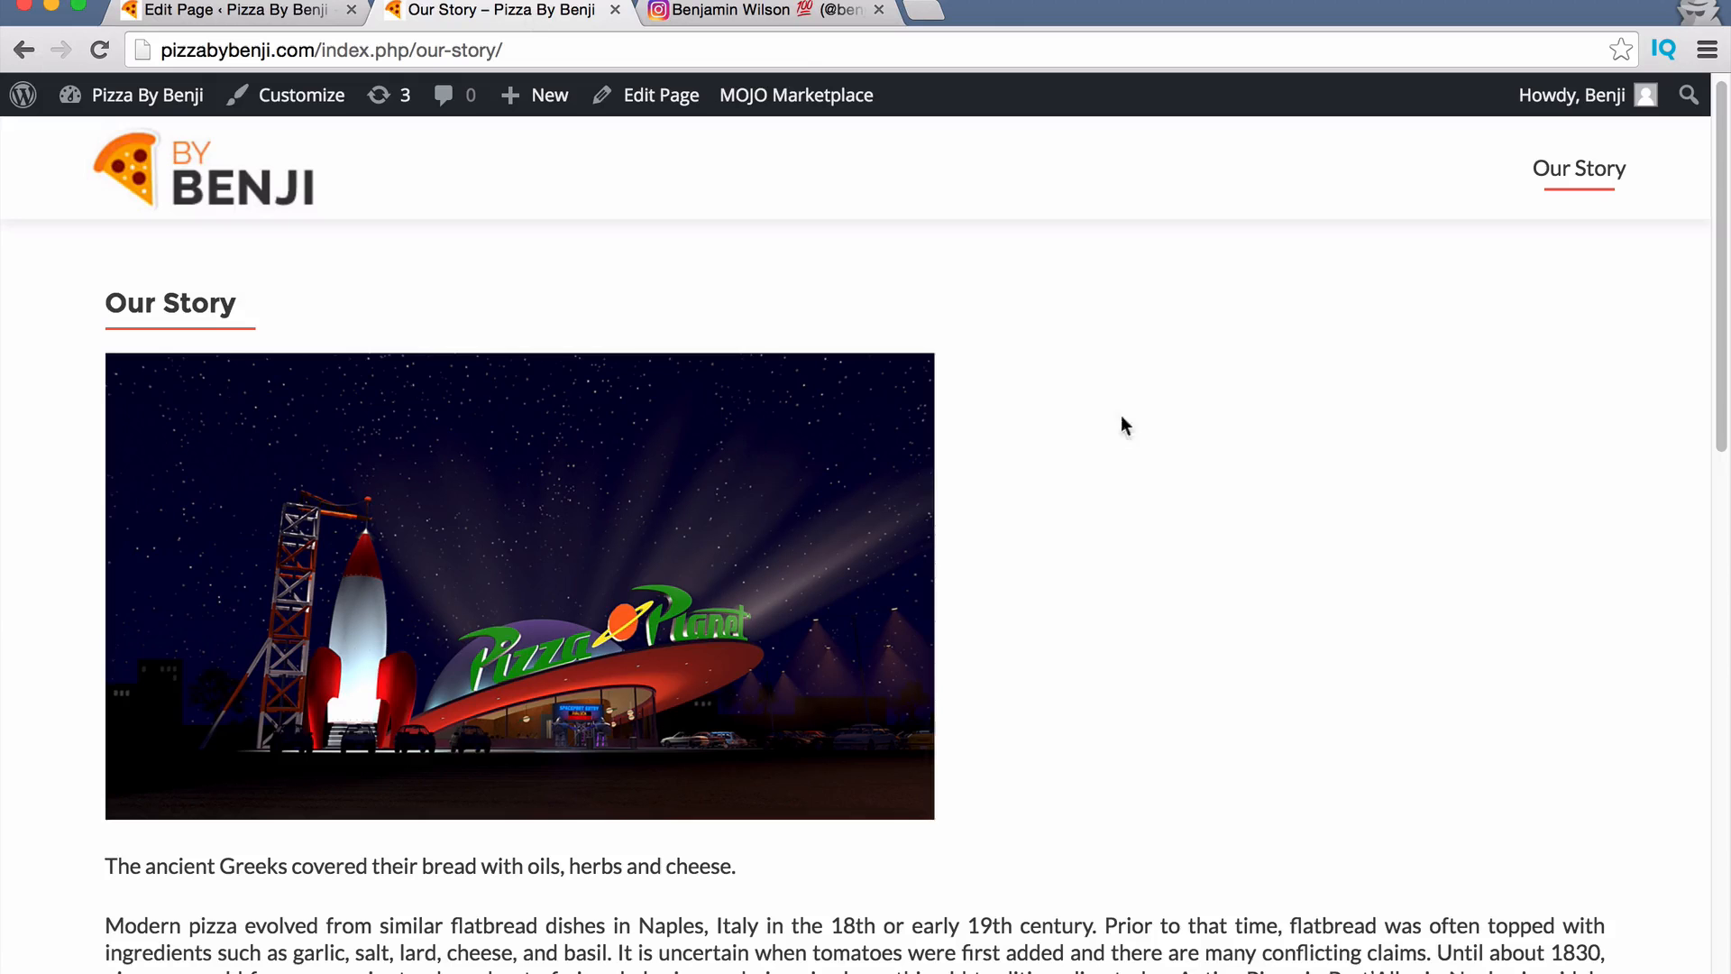
{"action": "key", "text": "super+r"}
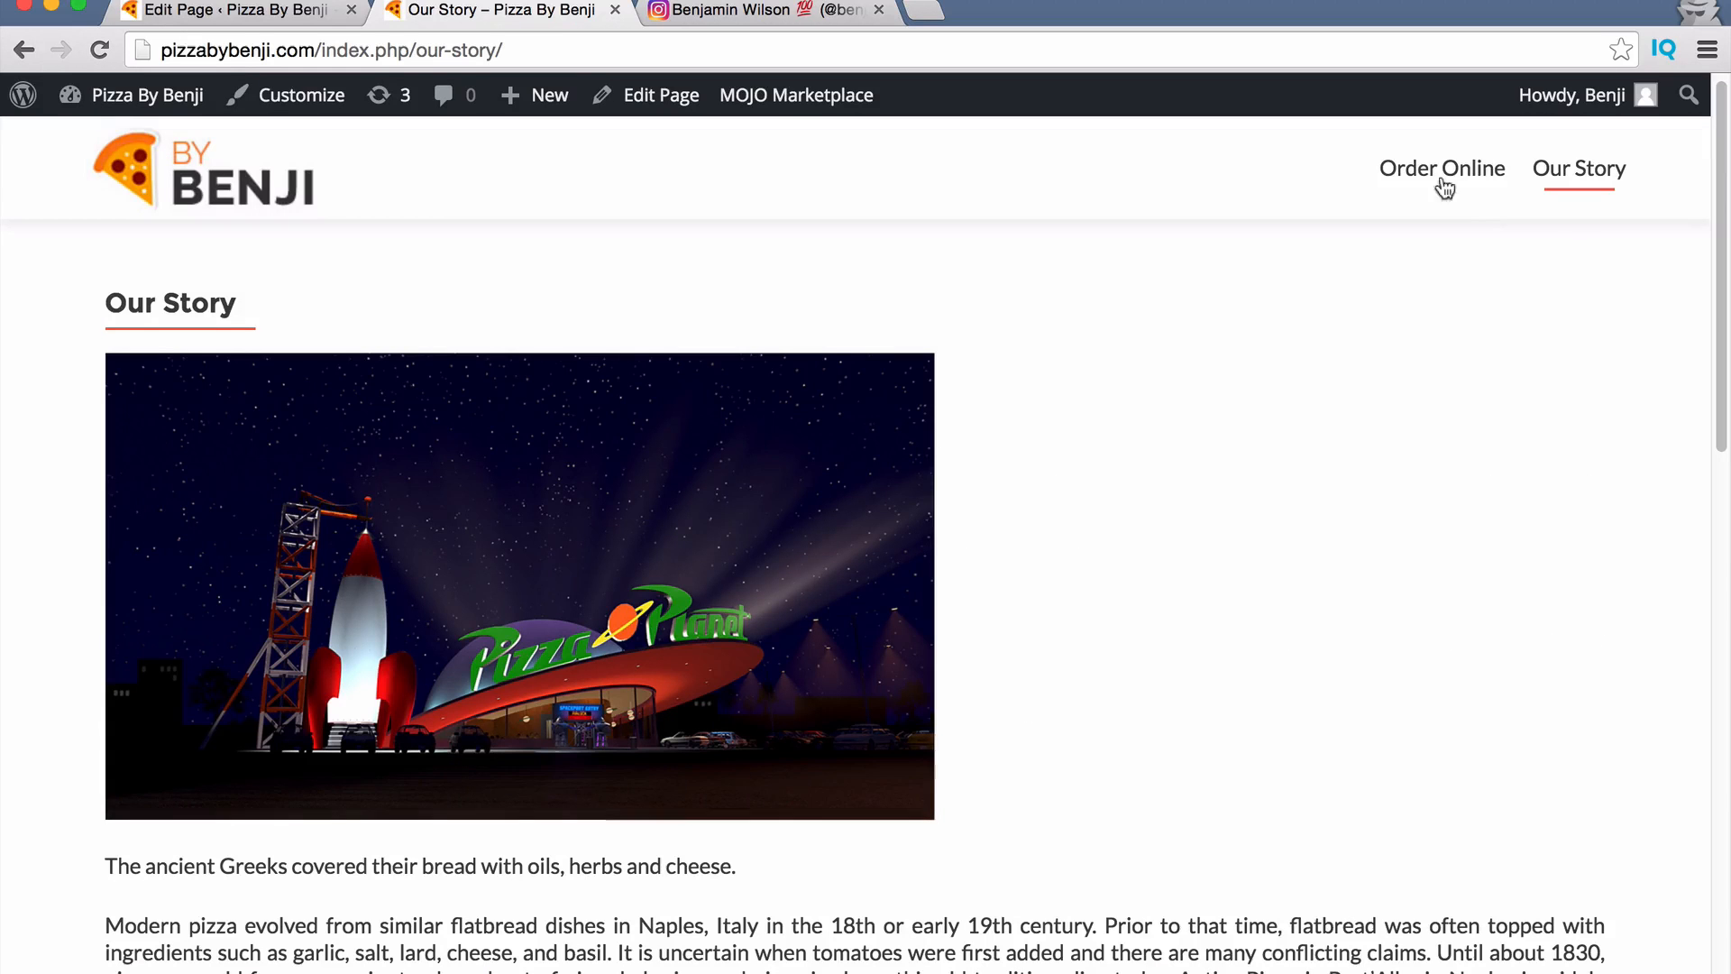
Paste the Order Online heading and pizza menu image into the page body.
{"action": "left_click", "coordinate": [333, 11]}
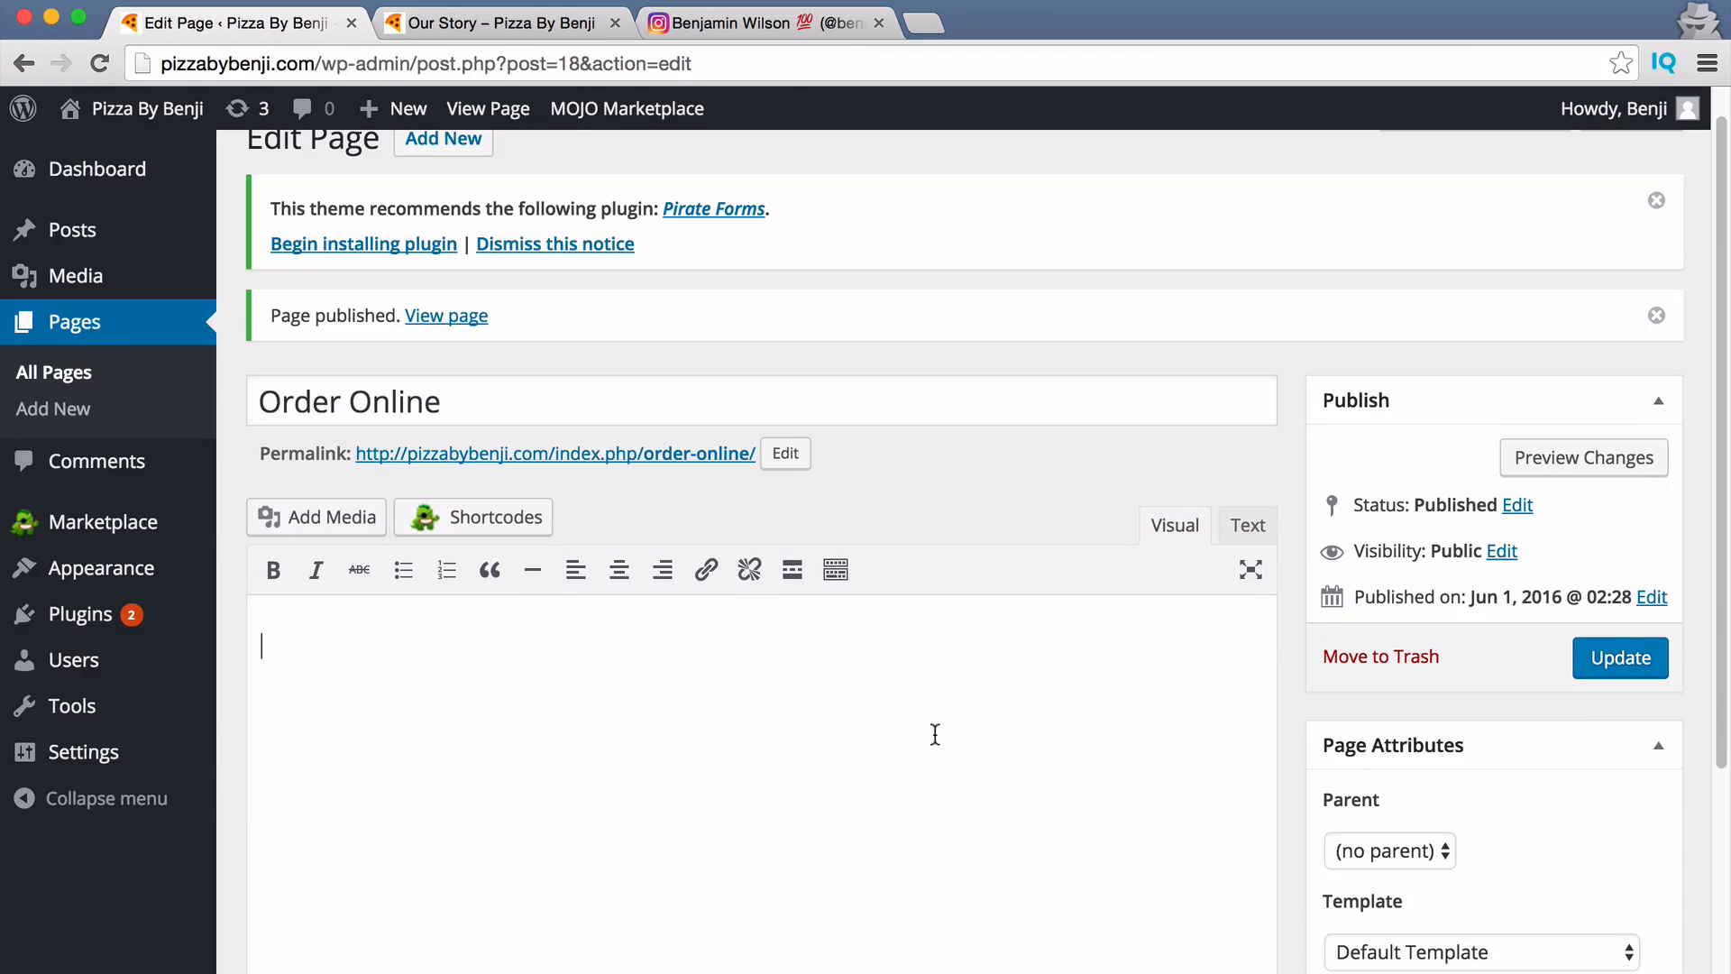
{"action": "scroll", "coordinate": [677, 552], "scroll_direction": "down", "scroll_amount": 3}
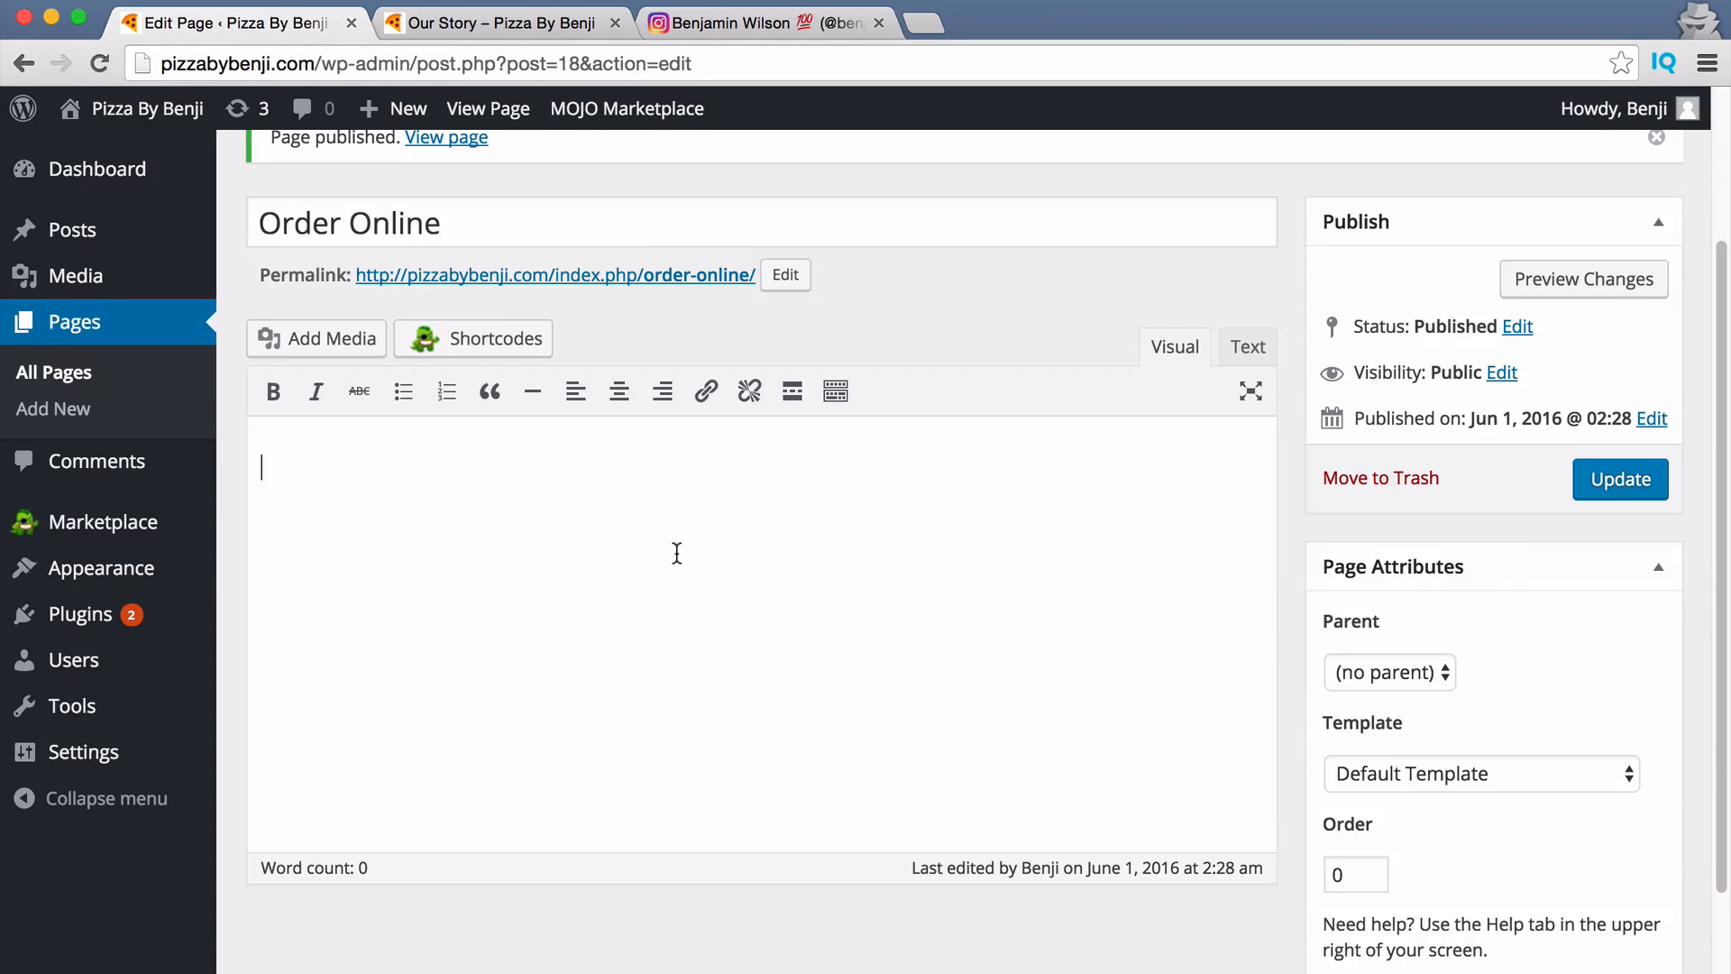
{"action": "type", "text": "Order Online"}
Delete the duplicate Order Online heading and the empty line above the menu image.
{"action": "scroll", "coordinate": [760, 658], "scroll_direction": "down", "scroll_amount": 3}
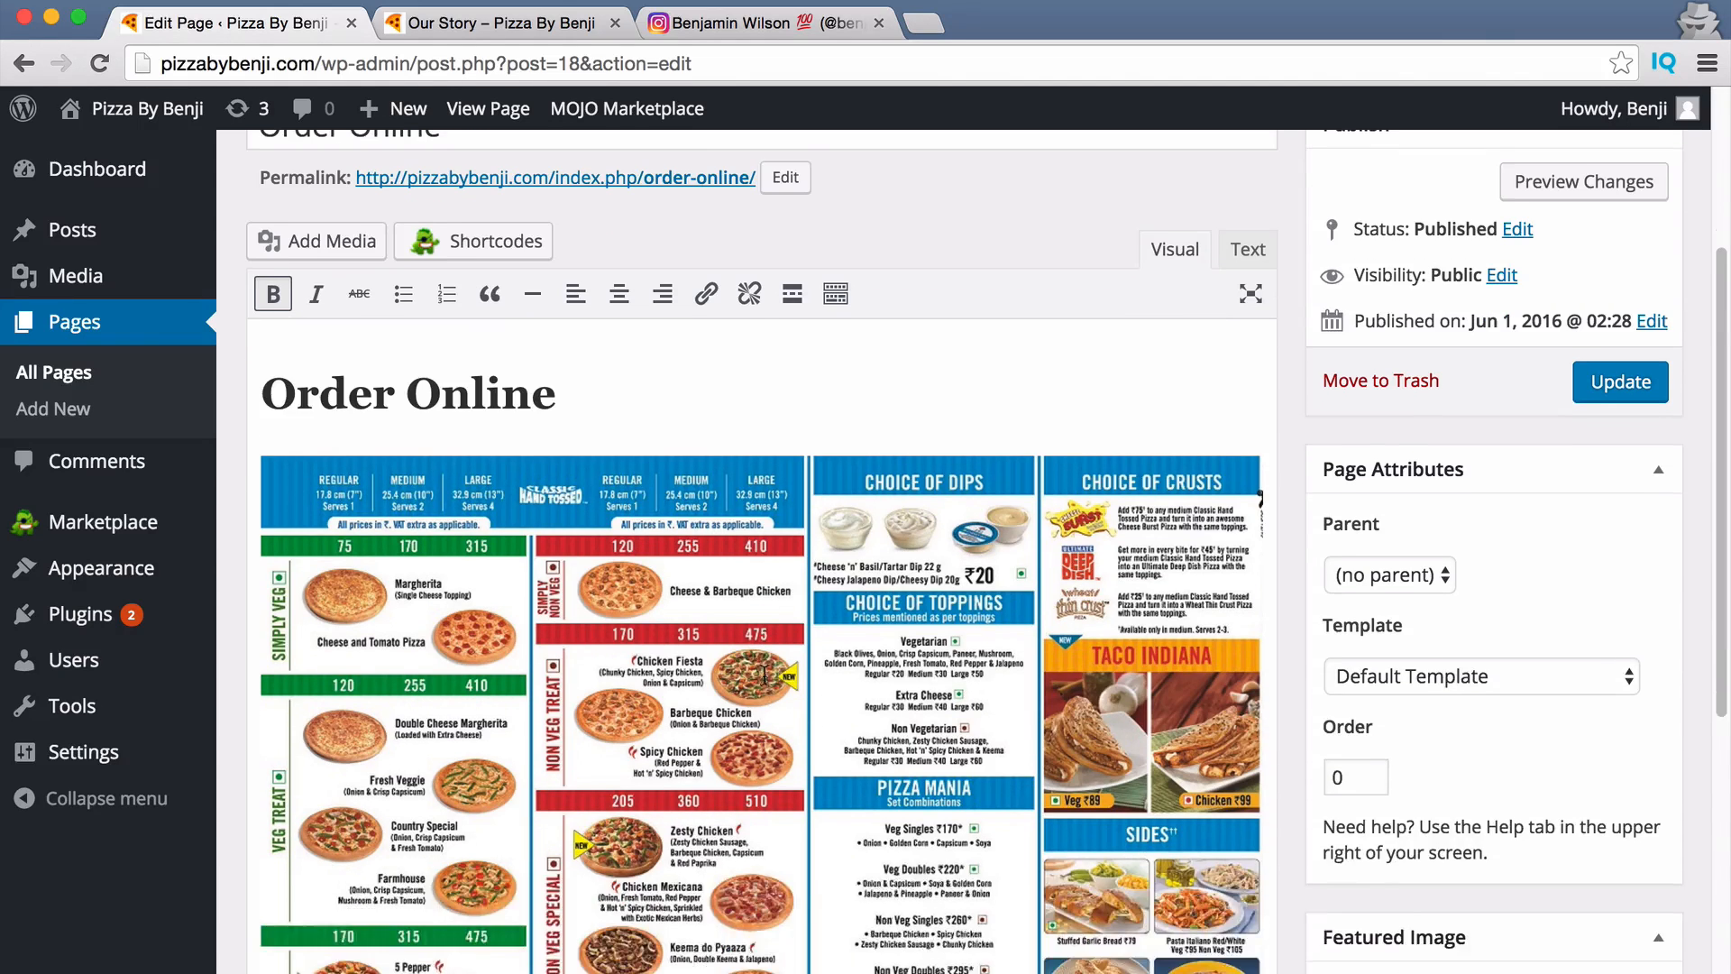
{"action": "scroll", "coordinate": [762, 691], "scroll_direction": "up", "scroll_amount": 6}
{"action": "left_click_drag", "start_coordinate": [559, 709], "coordinate": [106, 702]}
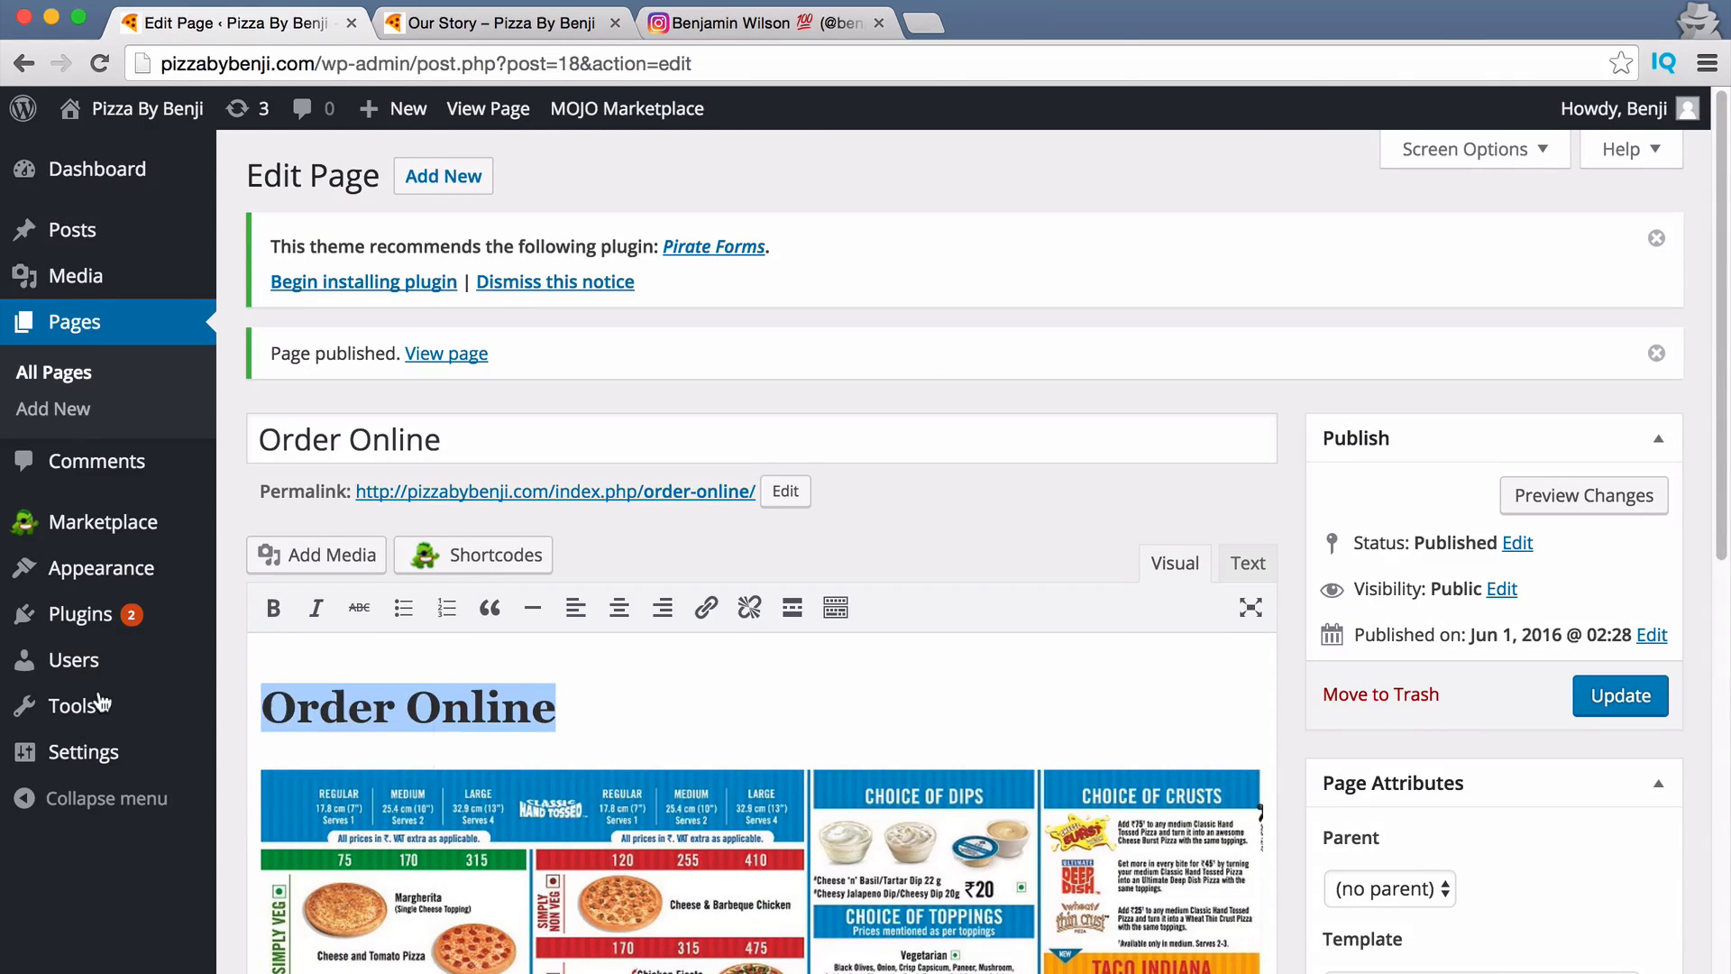
{"action": "key", "text": "BackSpace"}
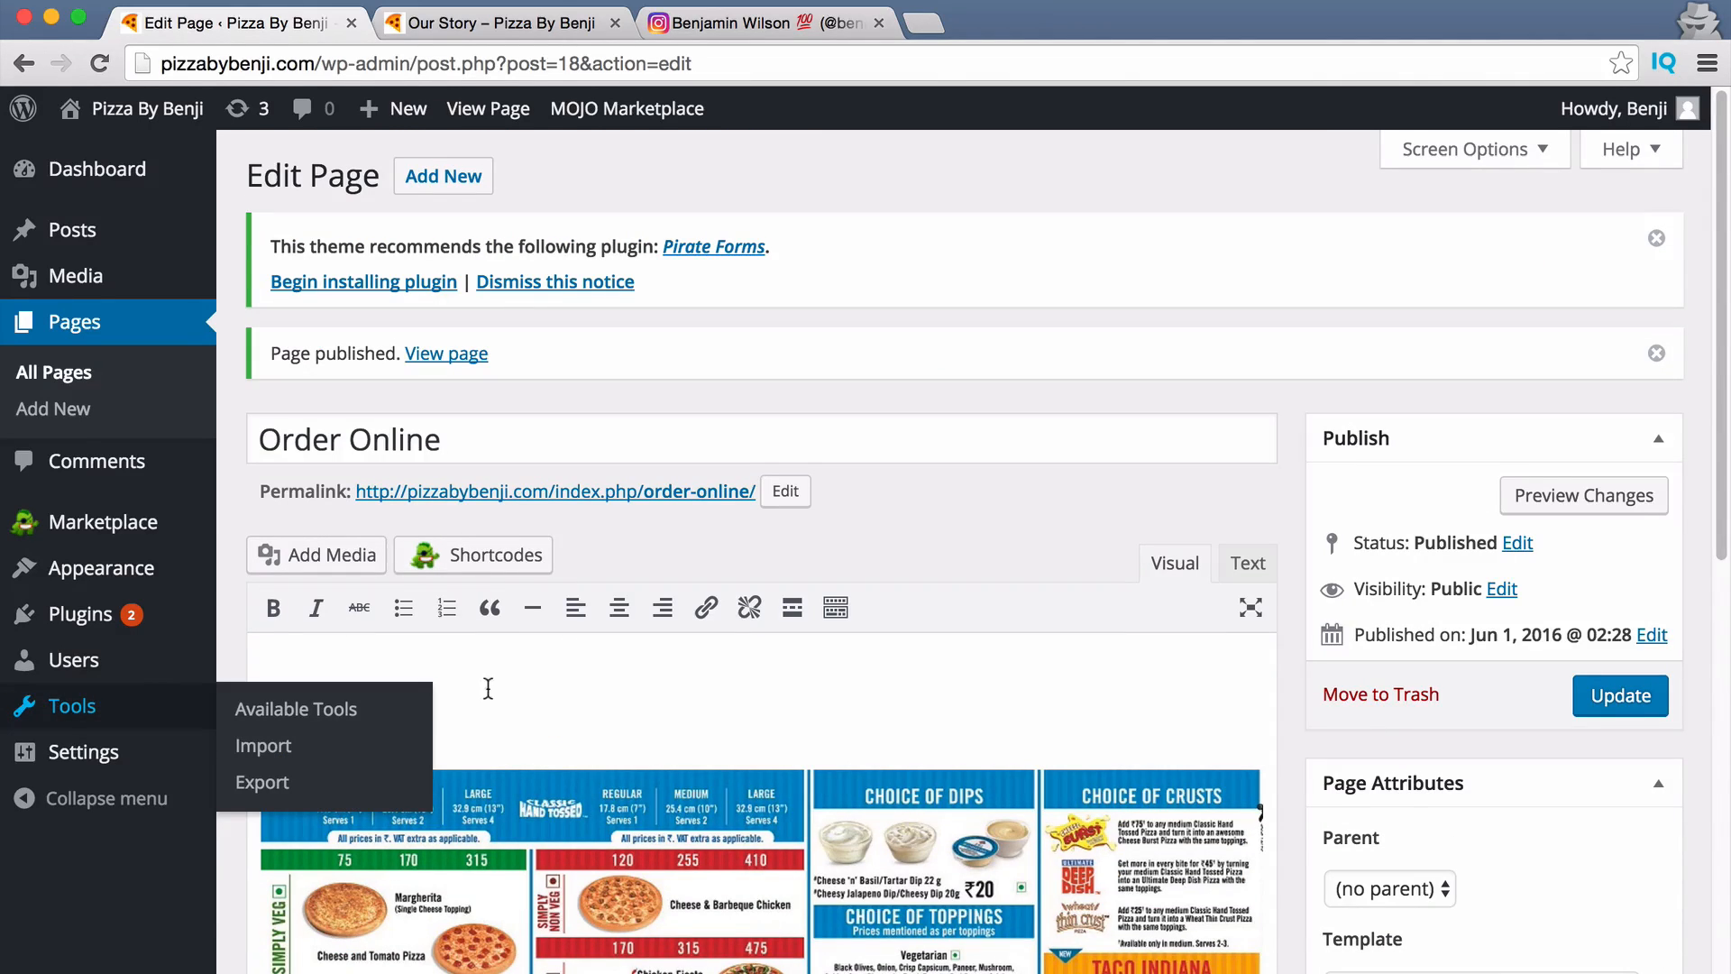
{"action": "key", "text": "Delete"}
Set the Order Online page template to Full Width Page.
{"action": "scroll", "coordinate": [631, 697], "scroll_direction": "down", "scroll_amount": 5}
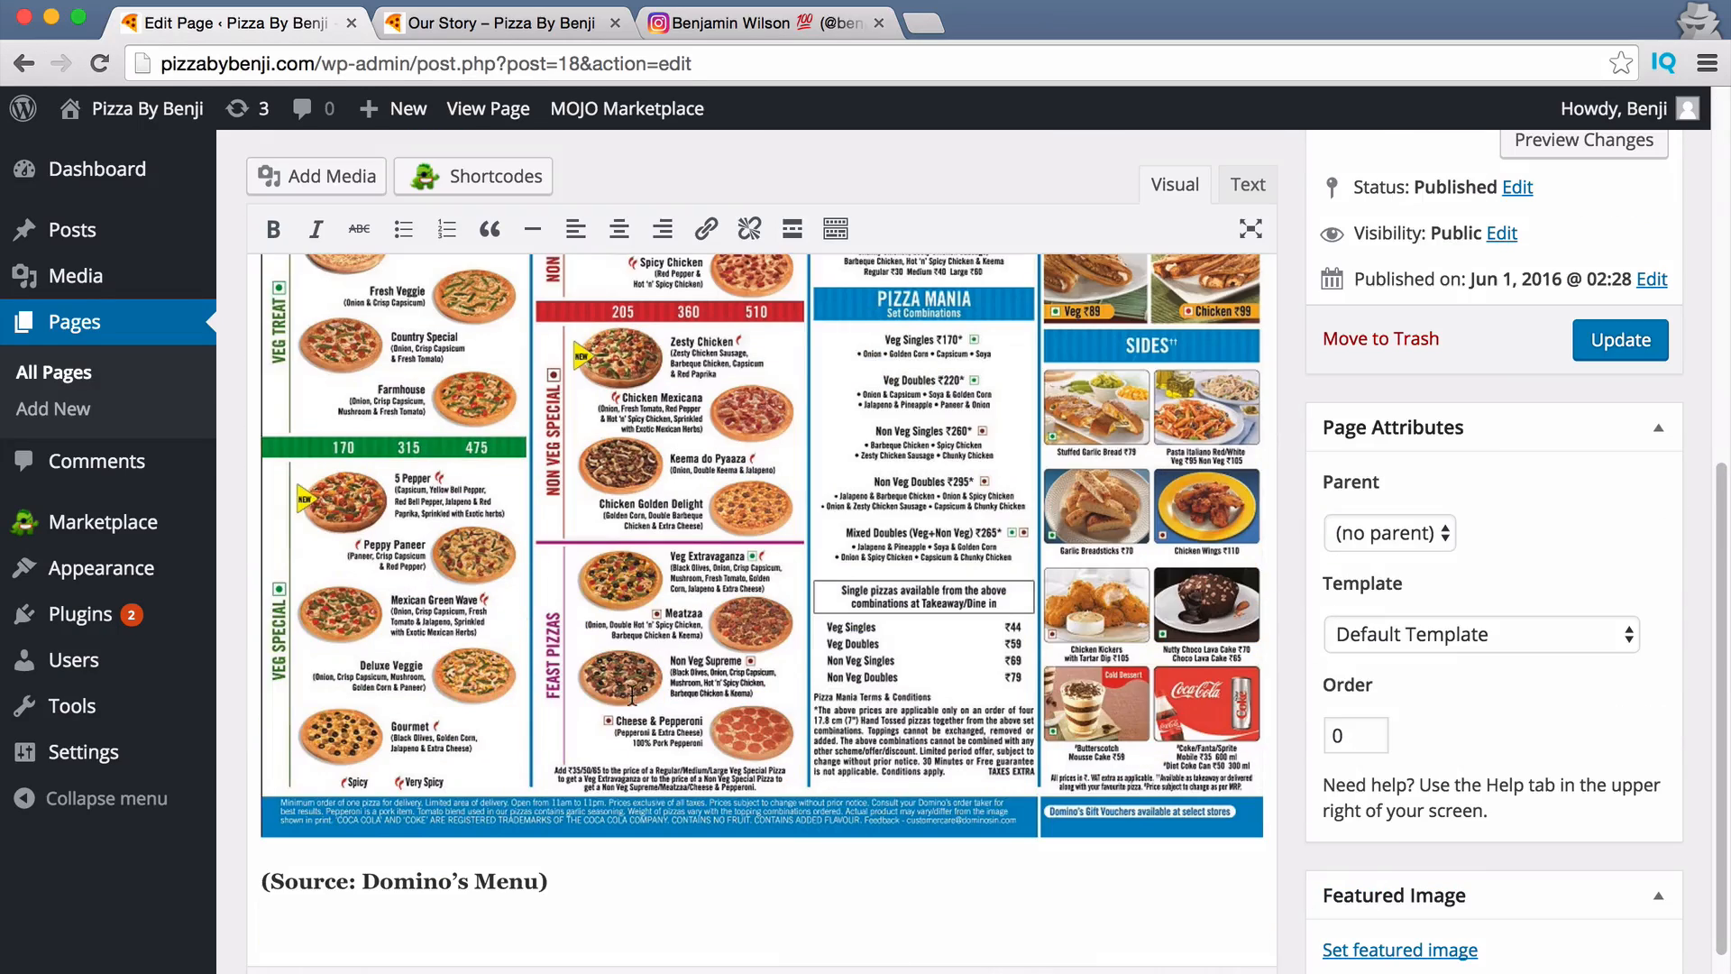
{"action": "scroll", "coordinate": [794, 722], "scroll_direction": "up", "scroll_amount": 5}
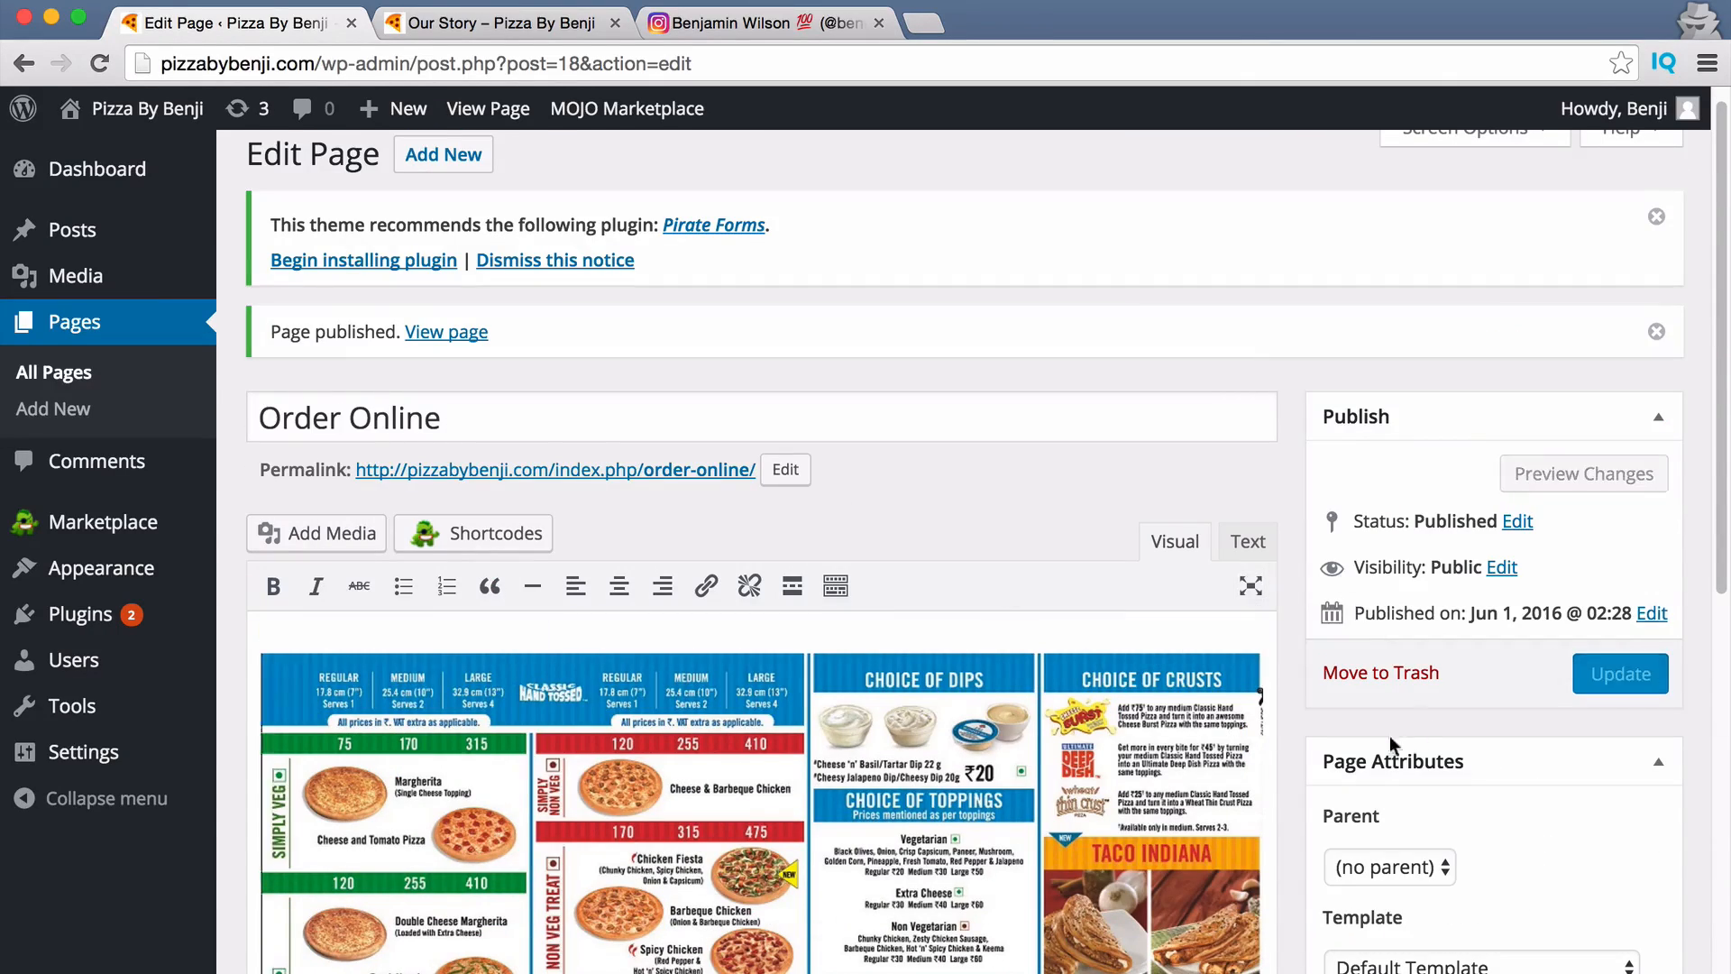
{"action": "scroll", "coordinate": [1506, 937], "scroll_direction": "down", "scroll_amount": 1}
{"action": "left_click", "coordinate": [1505, 940]}
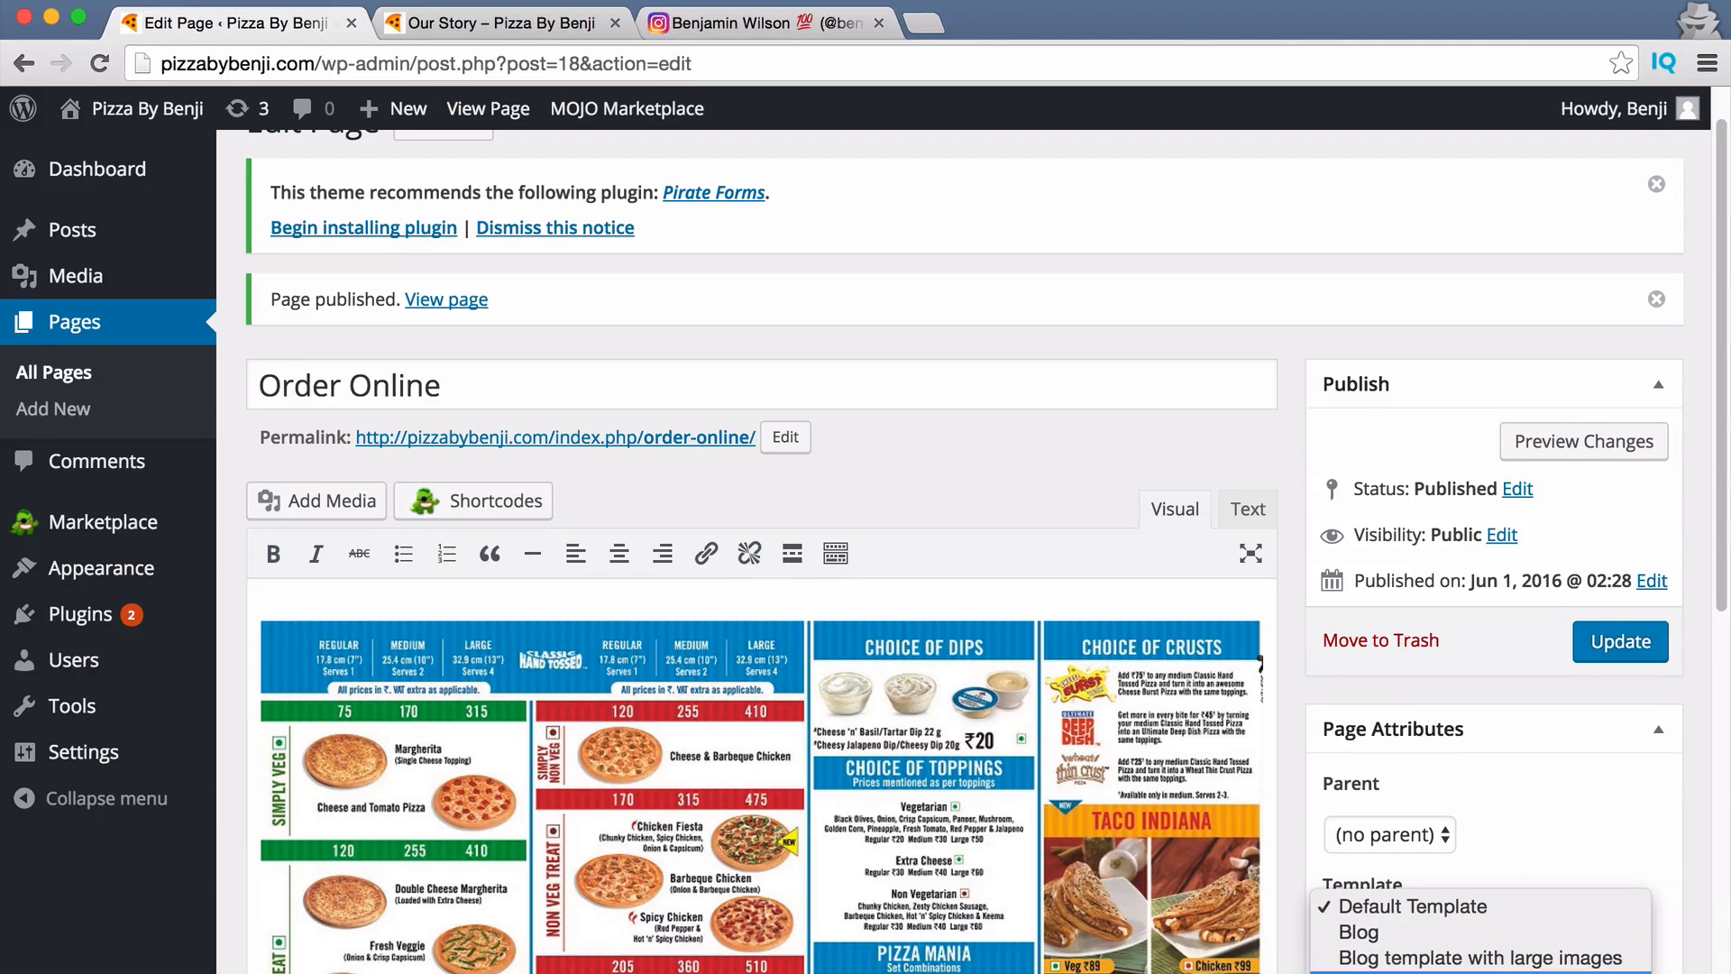
{"action": "left_click", "coordinate": [1569, 883]}
{"action": "scroll", "coordinate": [1605, 837], "scroll_direction": "down", "scroll_amount": 3}
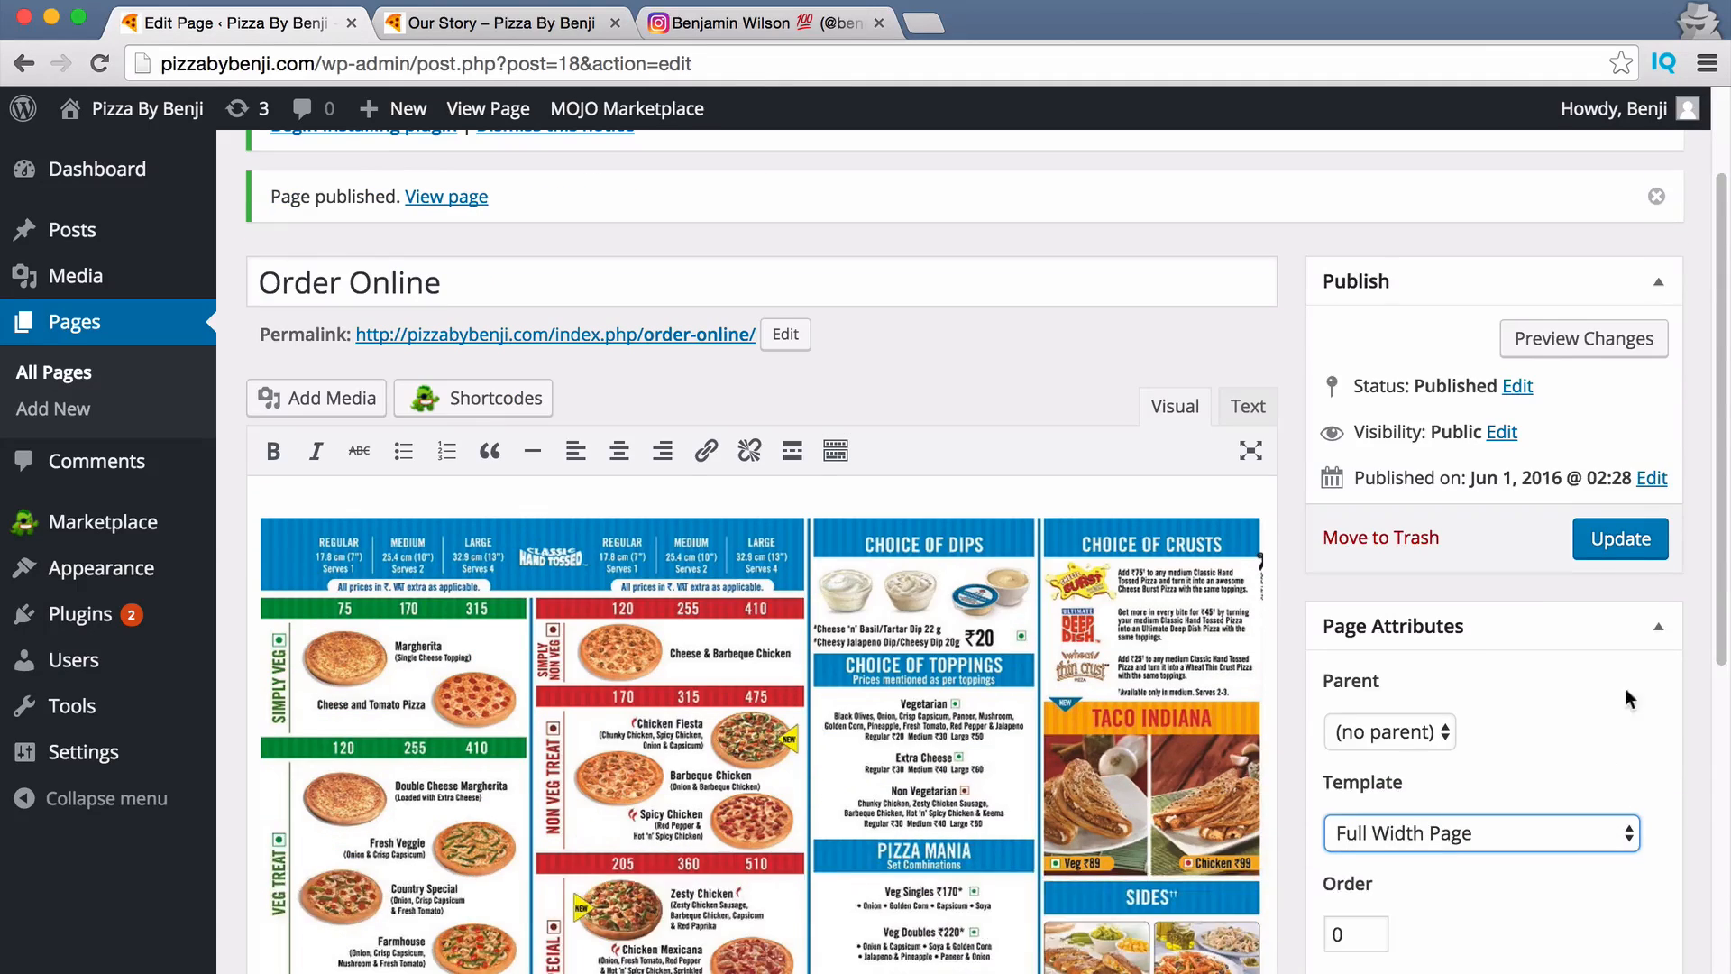
{"action": "scroll", "coordinate": [1496, 797], "scroll_direction": "down", "scroll_amount": 1}
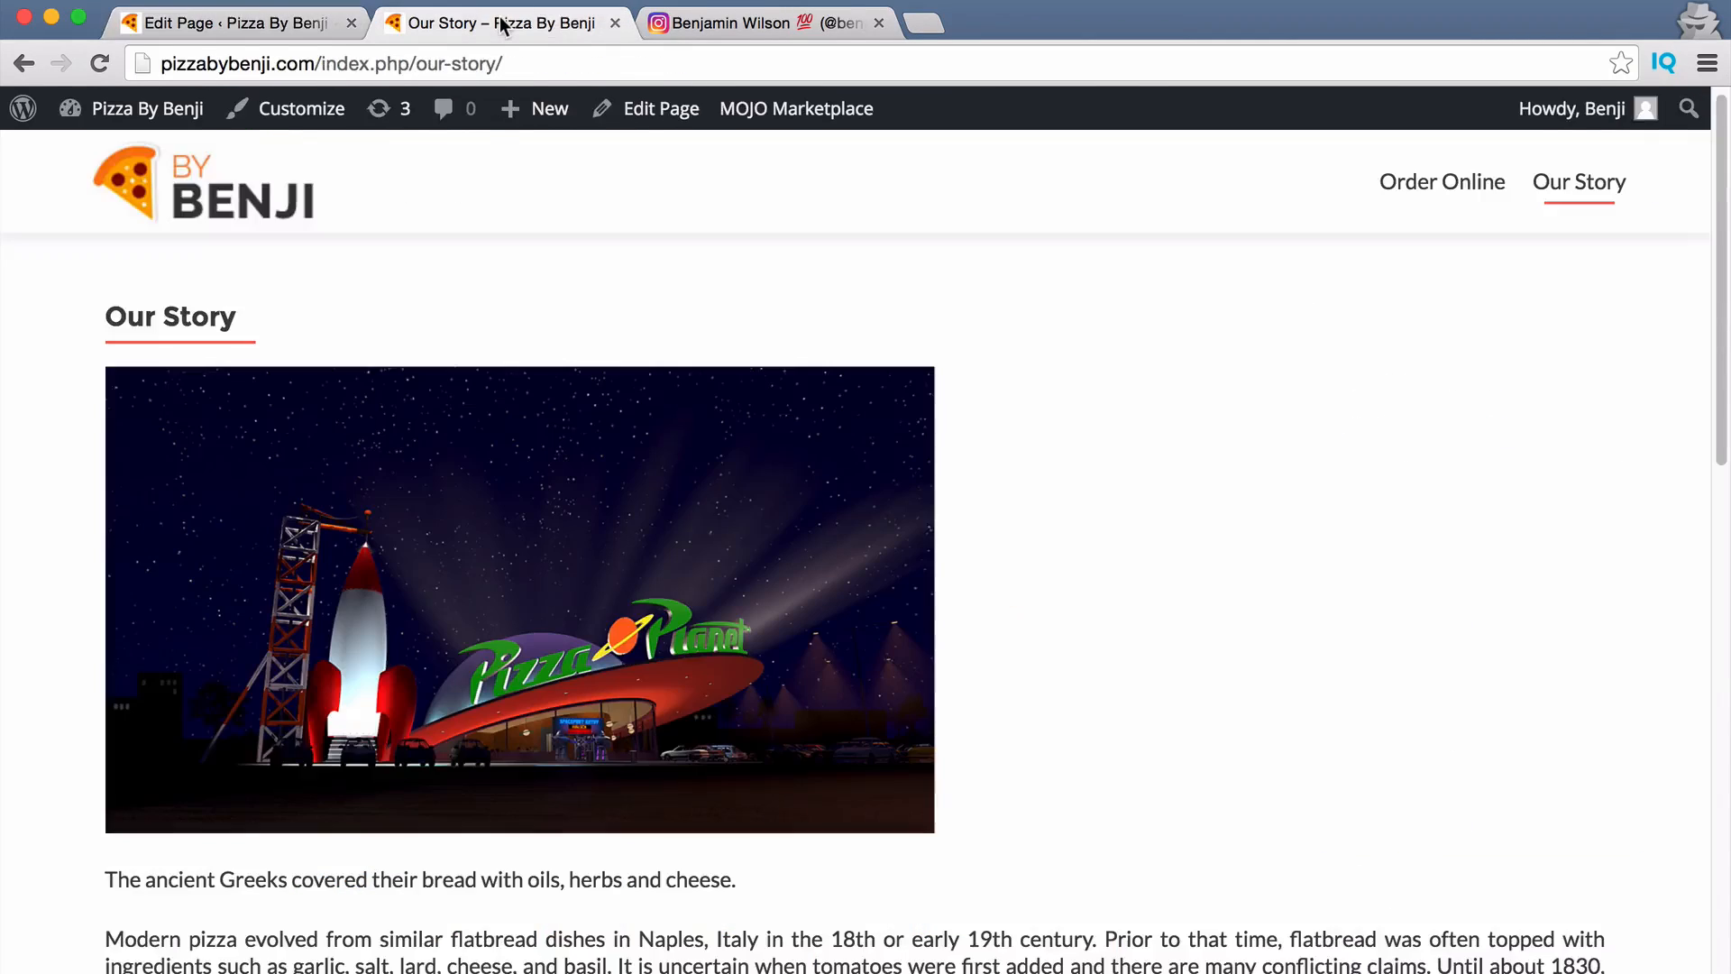
Change the page Order value to 1 and update the page.
{"action": "left_click", "coordinate": [499, 22]}
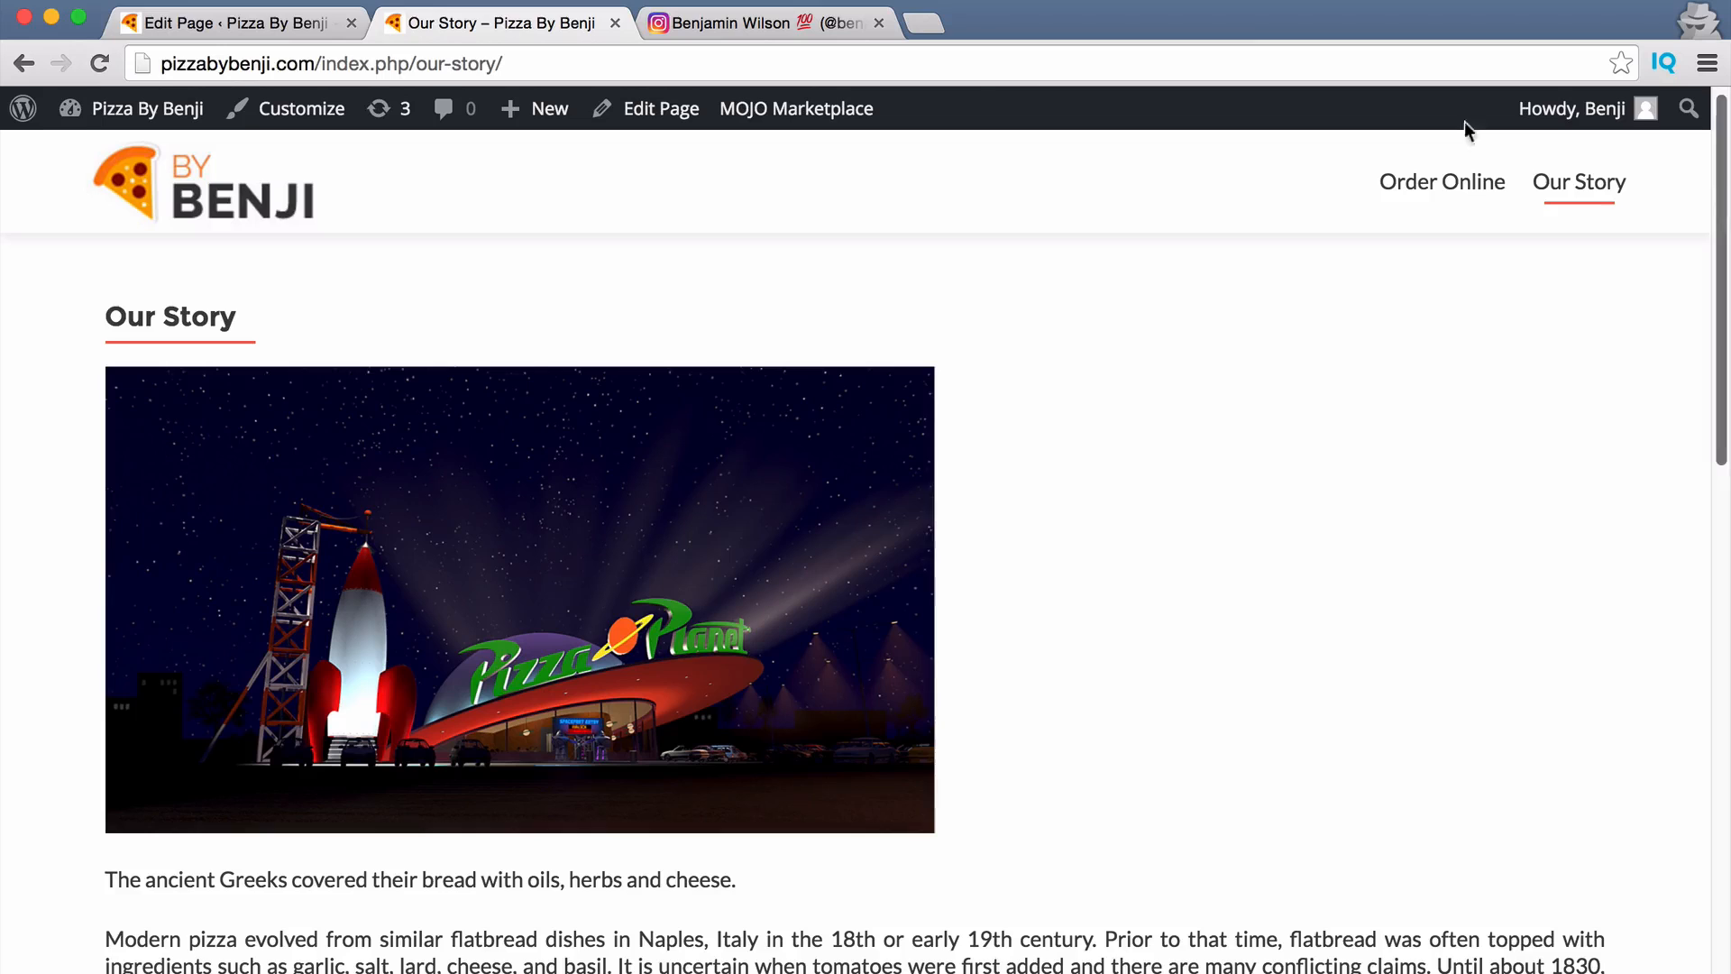
{"action": "left_click", "coordinate": [144, 26]}
{"action": "scroll", "coordinate": [1436, 802], "scroll_direction": "down", "scroll_amount": 1}
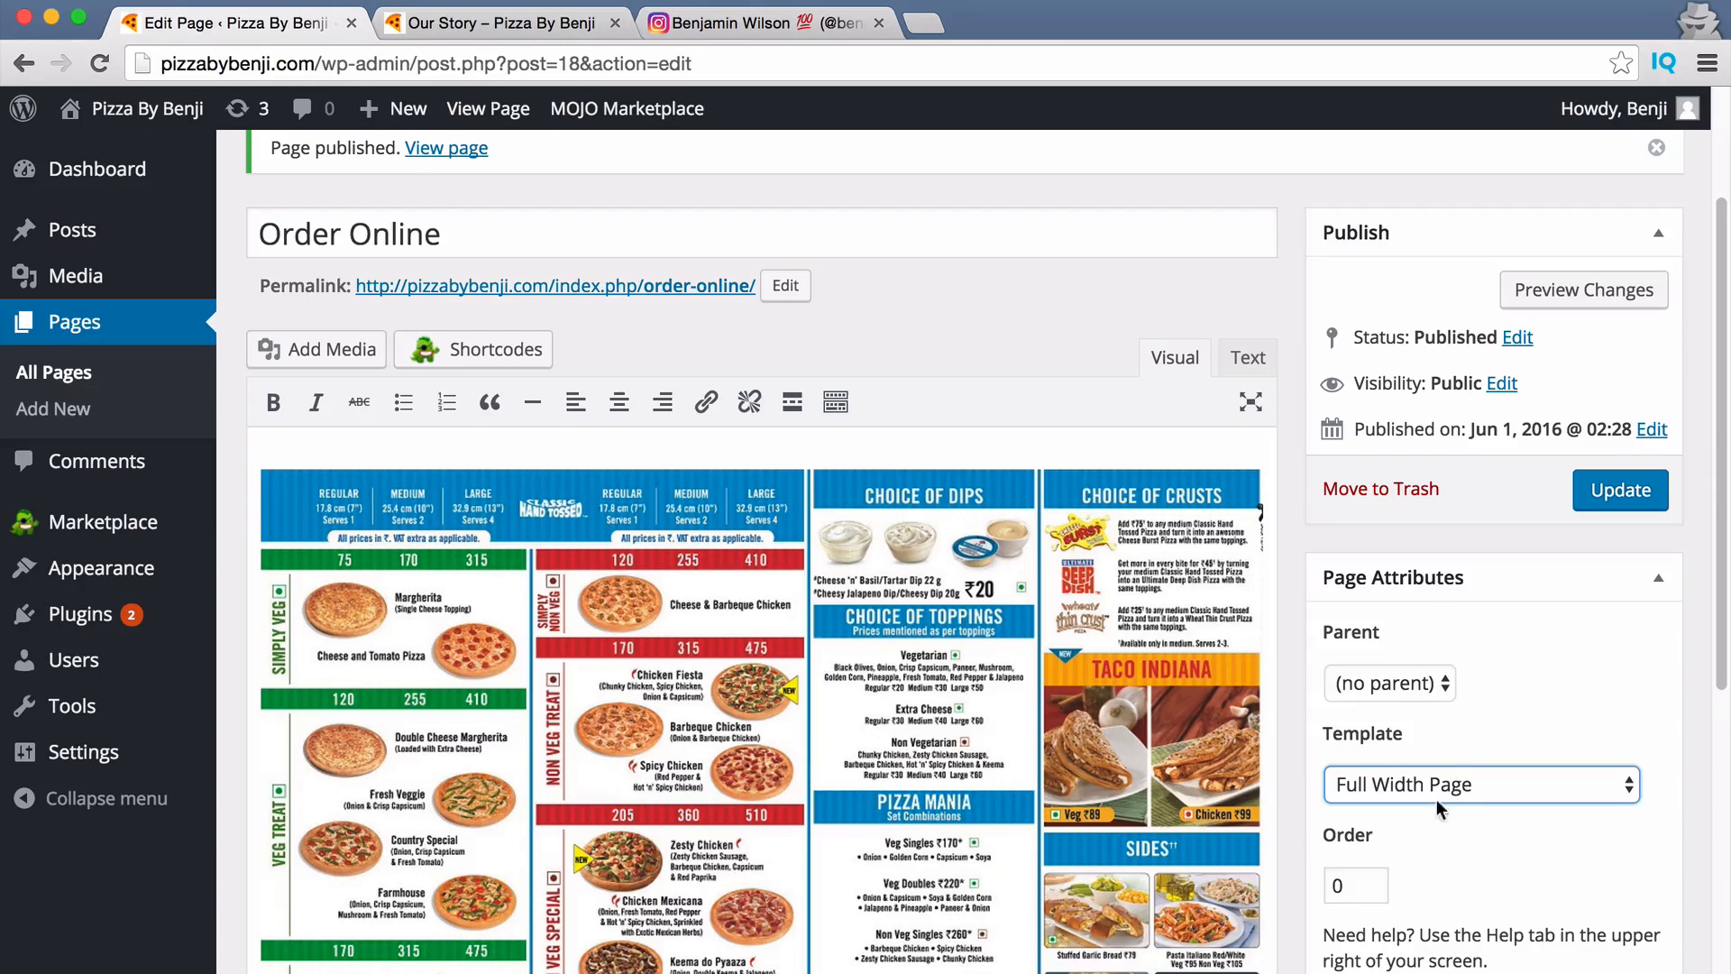
{"action": "left_click_drag", "start_coordinate": [1345, 887], "coordinate": [1304, 893]}
{"action": "type", "text": "1"}
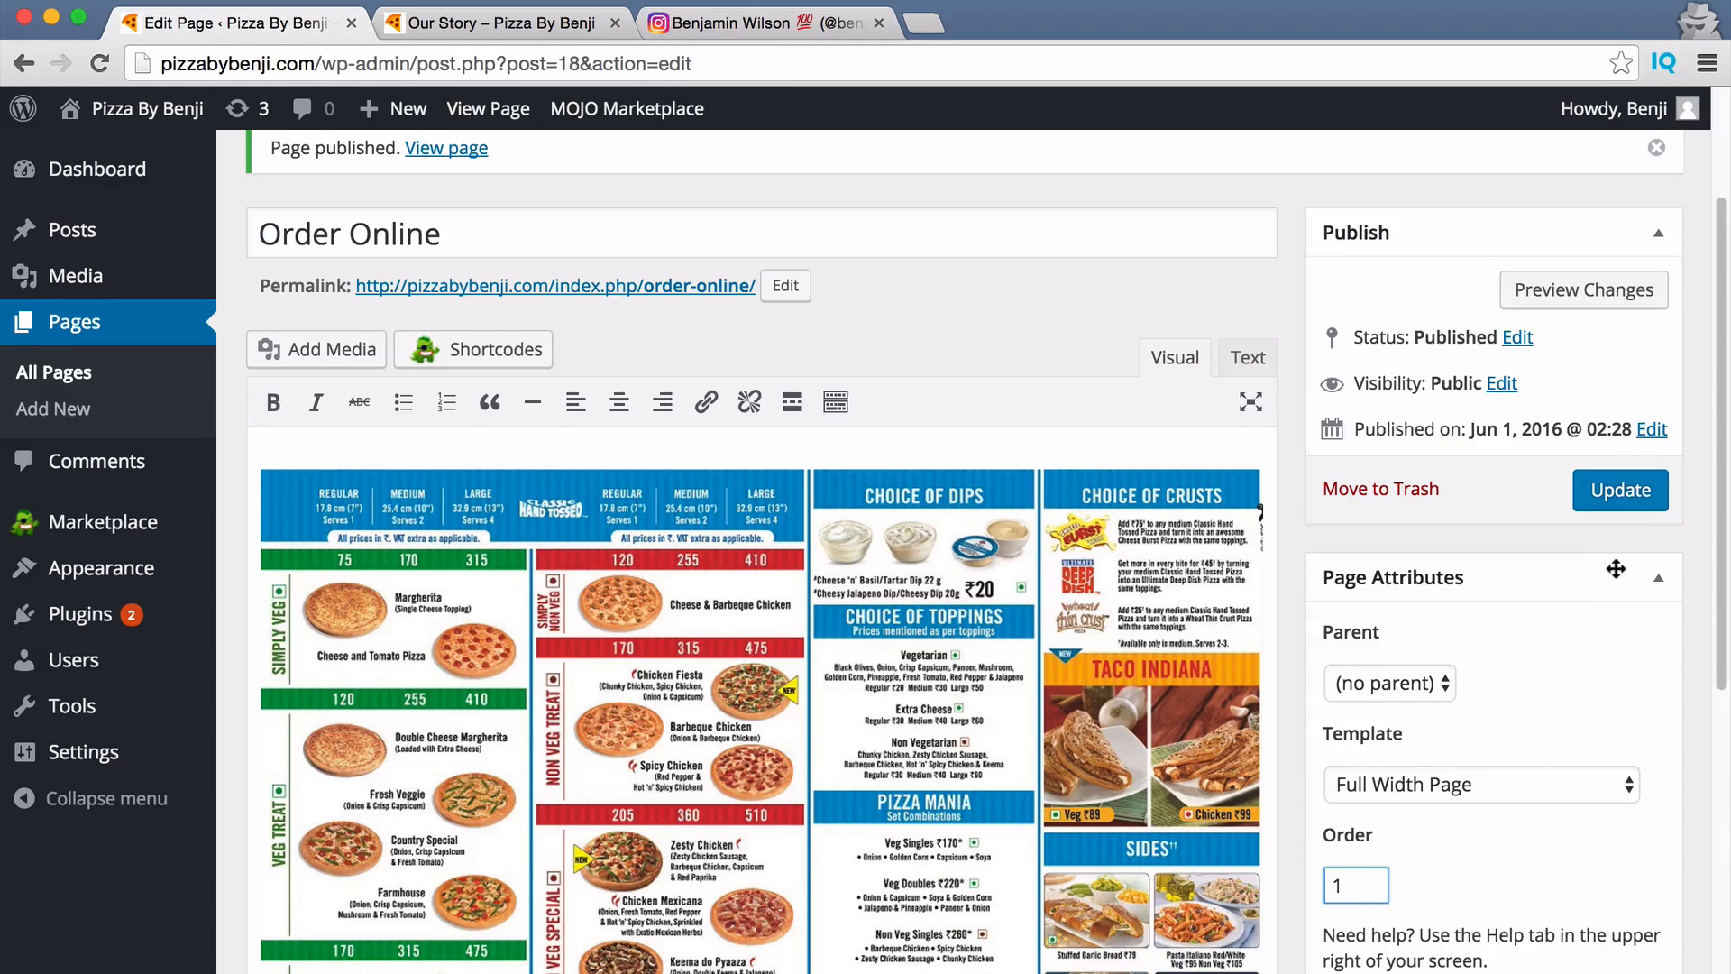
{"action": "left_click", "coordinate": [1621, 490]}
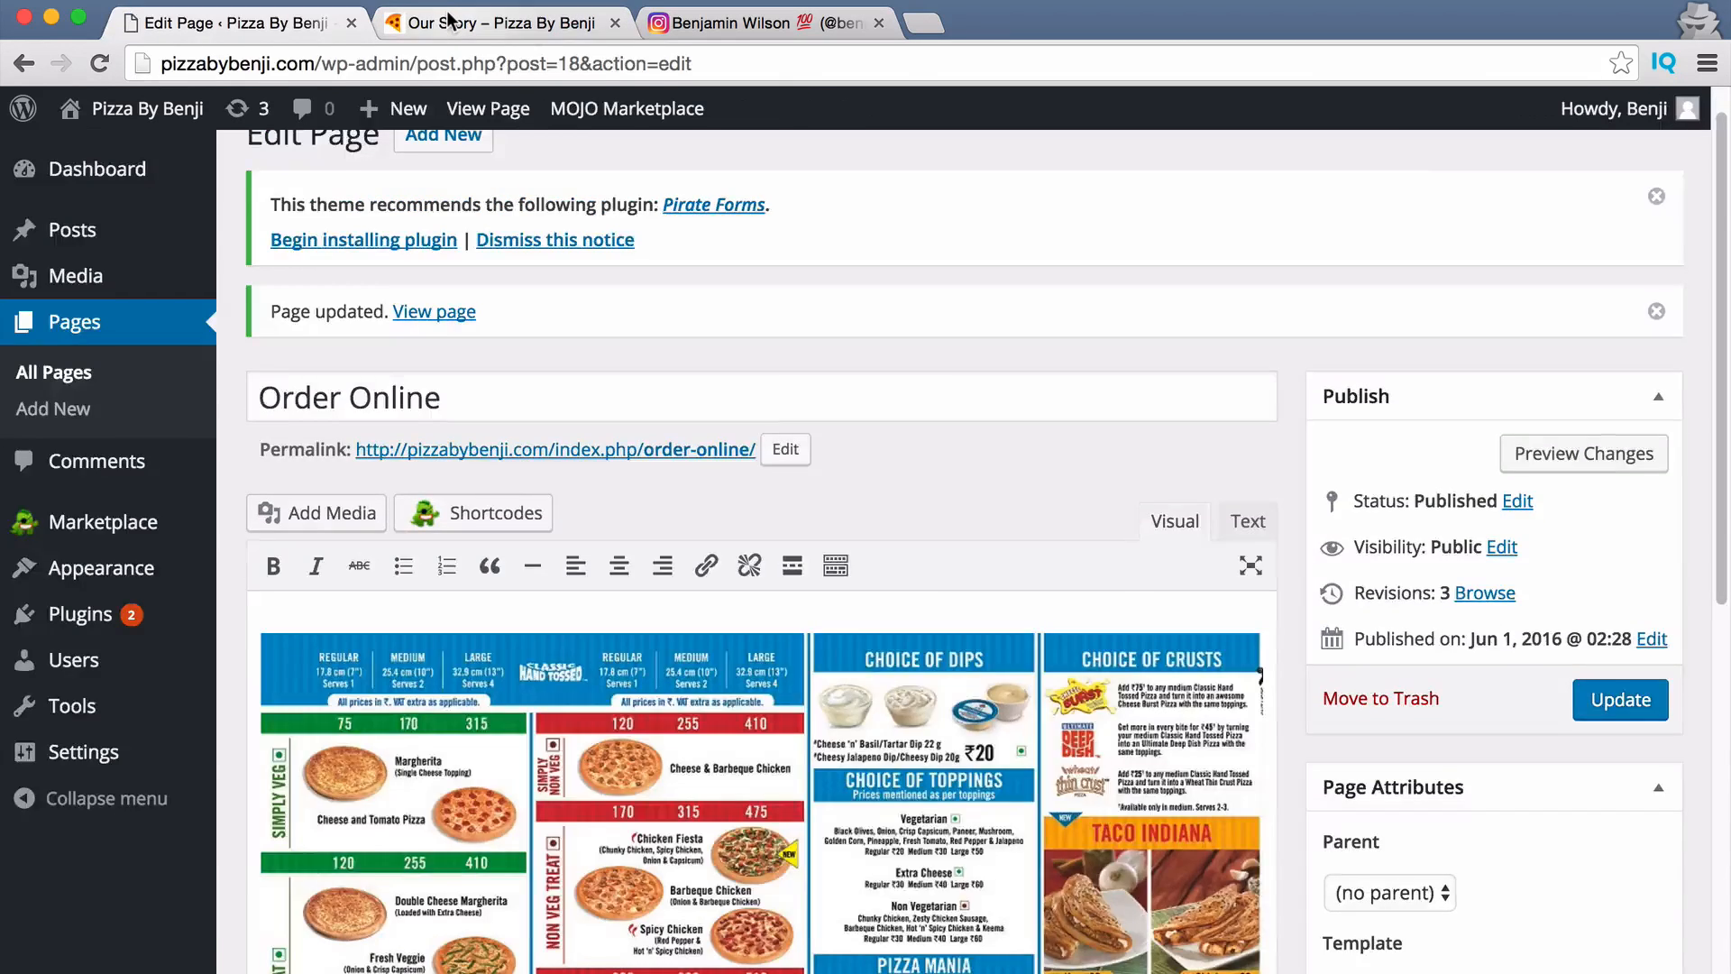
{"action": "left_click", "coordinate": [451, 23]}
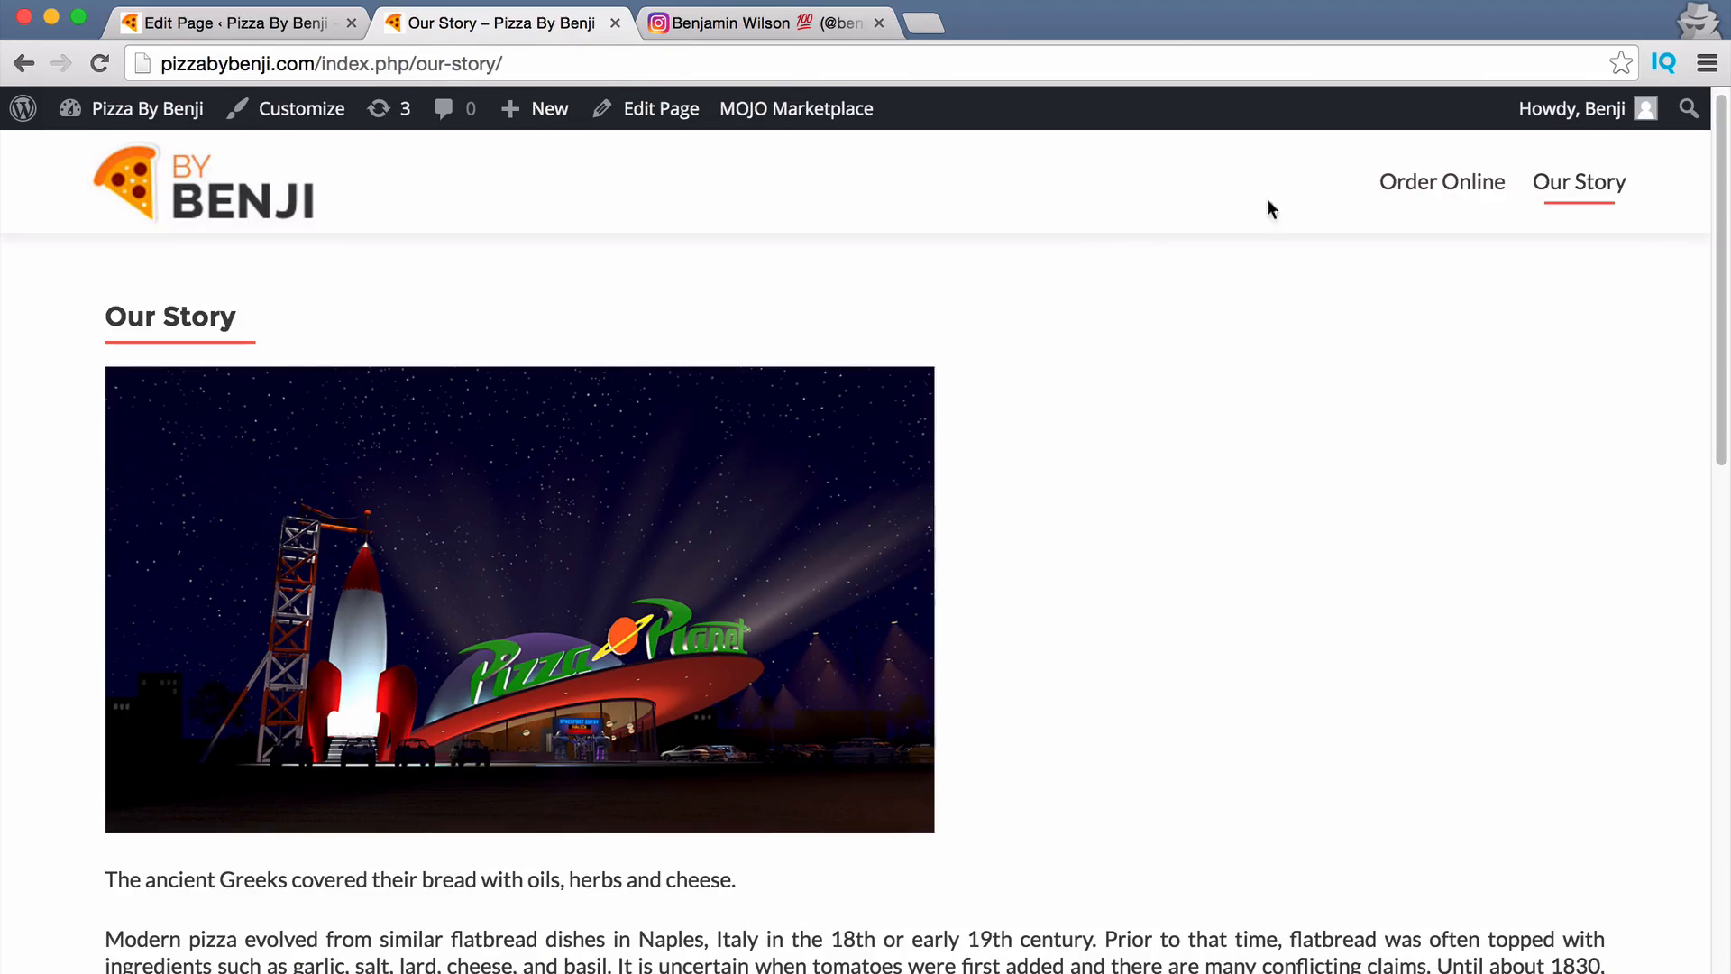
{"action": "key", "text": "super+r"}
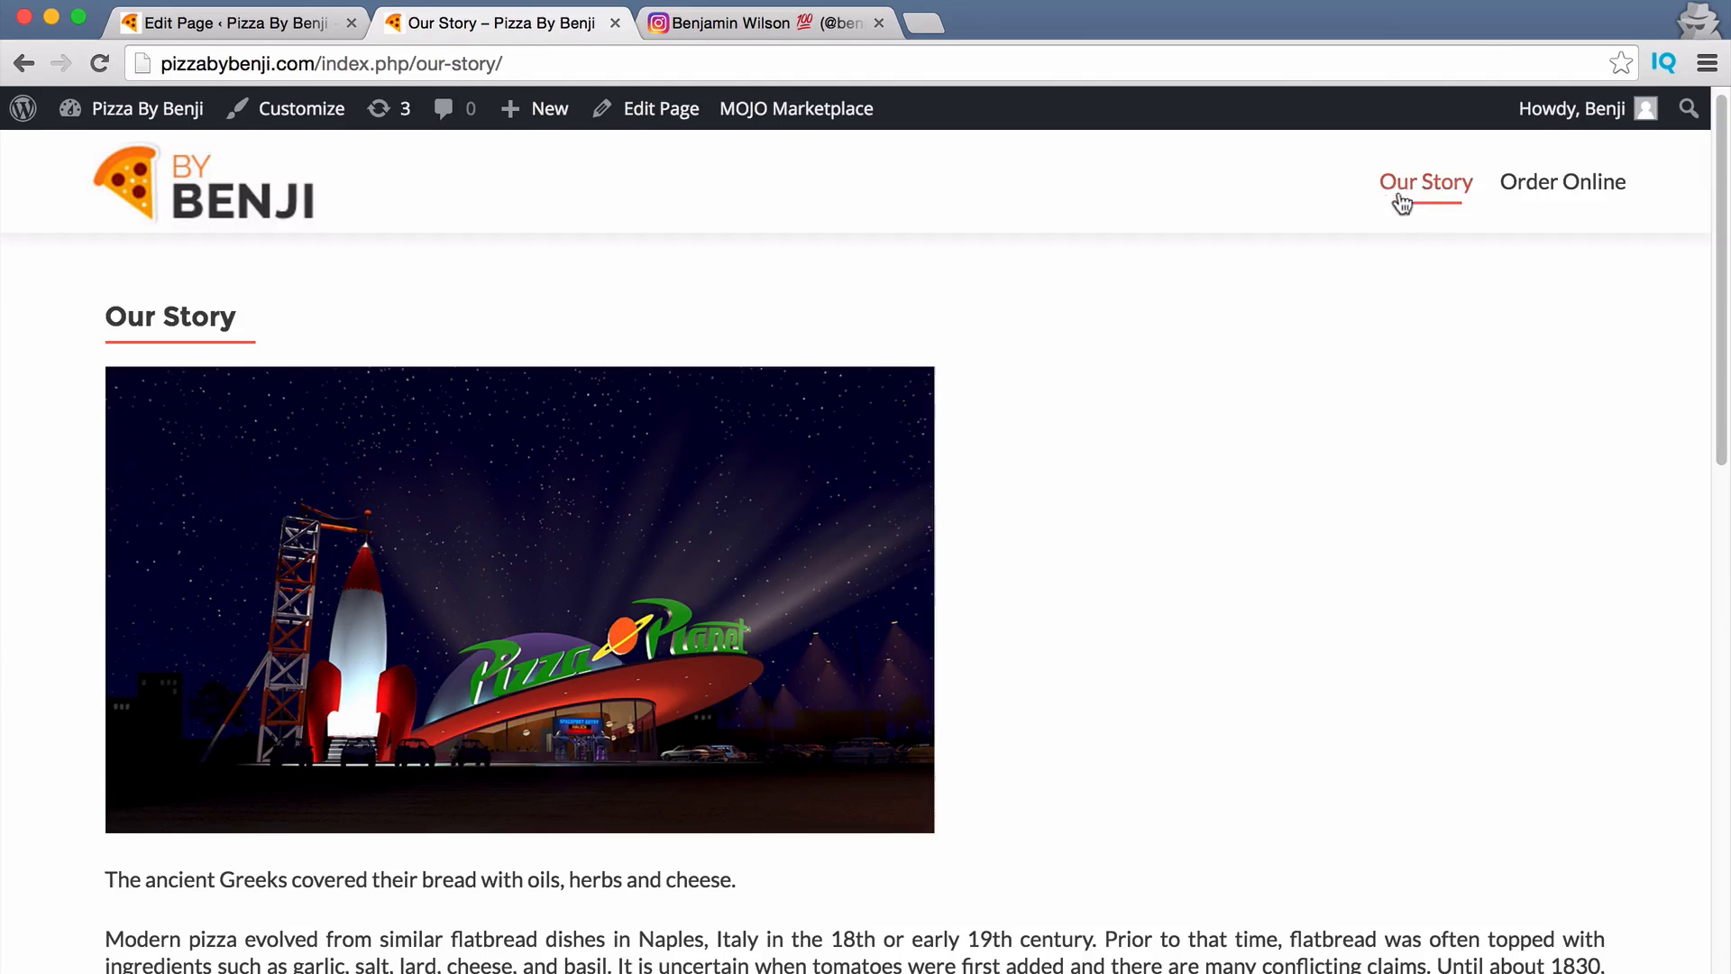
{"action": "left_click", "coordinate": [1605, 185]}
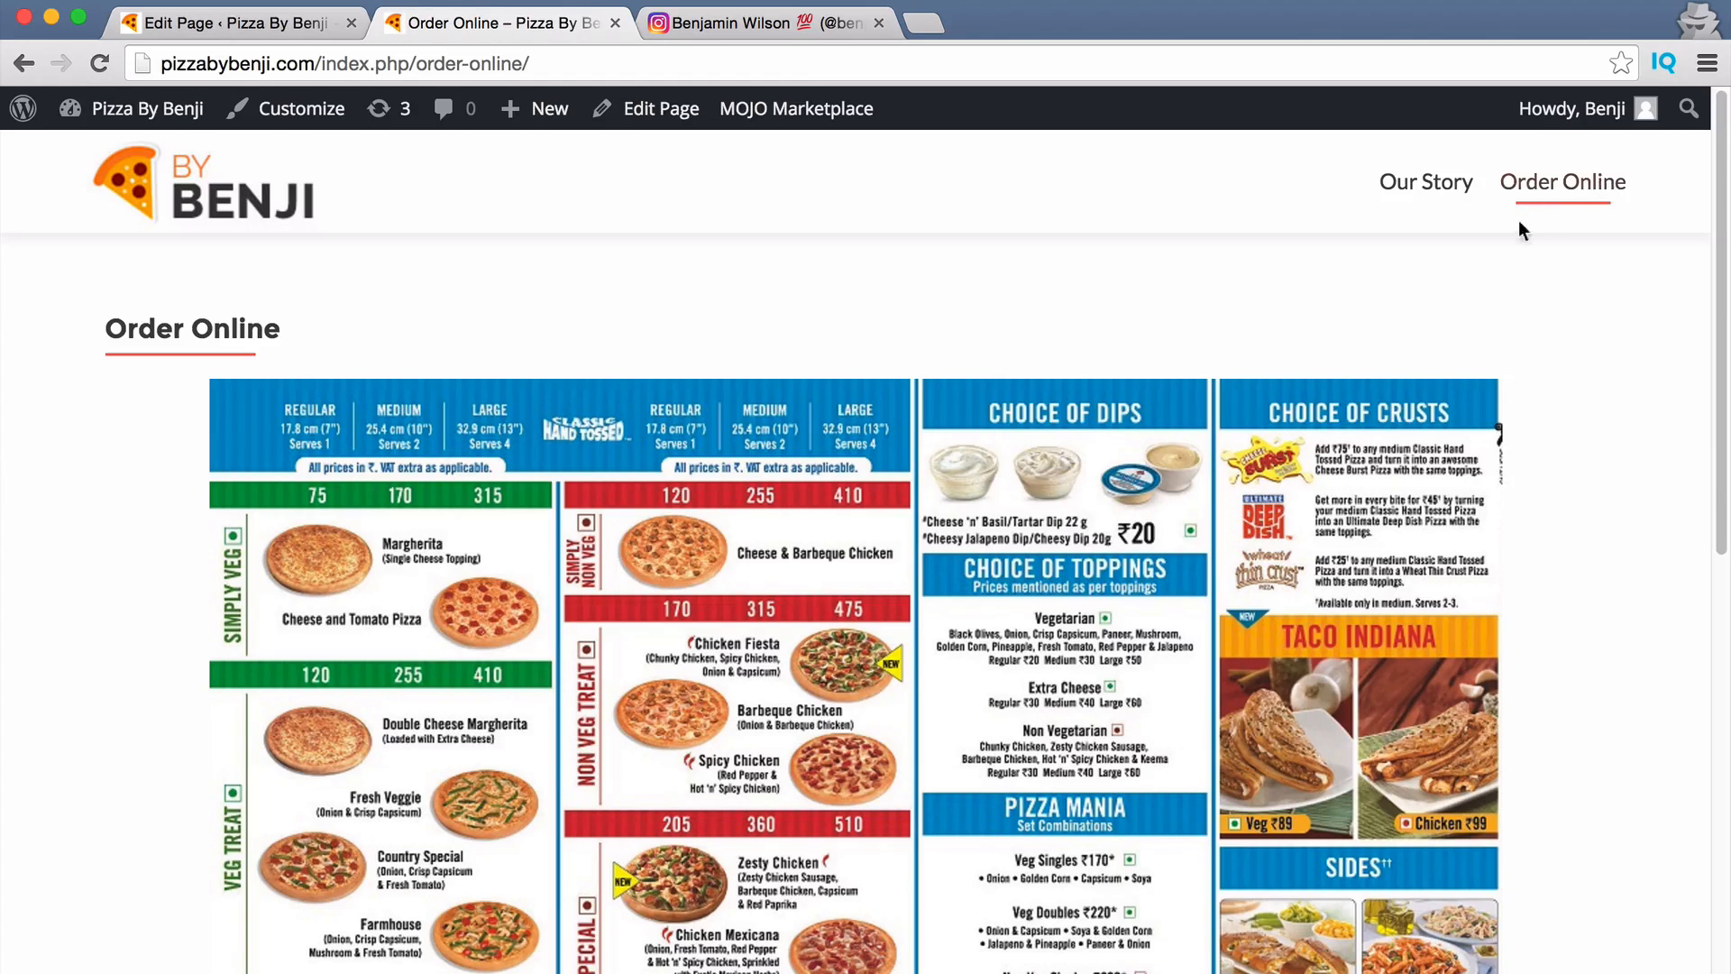
{"action": "scroll", "coordinate": [663, 393], "scroll_direction": "down", "scroll_amount": 15}
{"action": "scroll", "coordinate": [631, 565], "scroll_direction": "up", "scroll_amount": 15}
{"action": "left_click", "coordinate": [298, 23]}
{"action": "scroll", "coordinate": [805, 308], "scroll_direction": "up", "scroll_amount": 1}
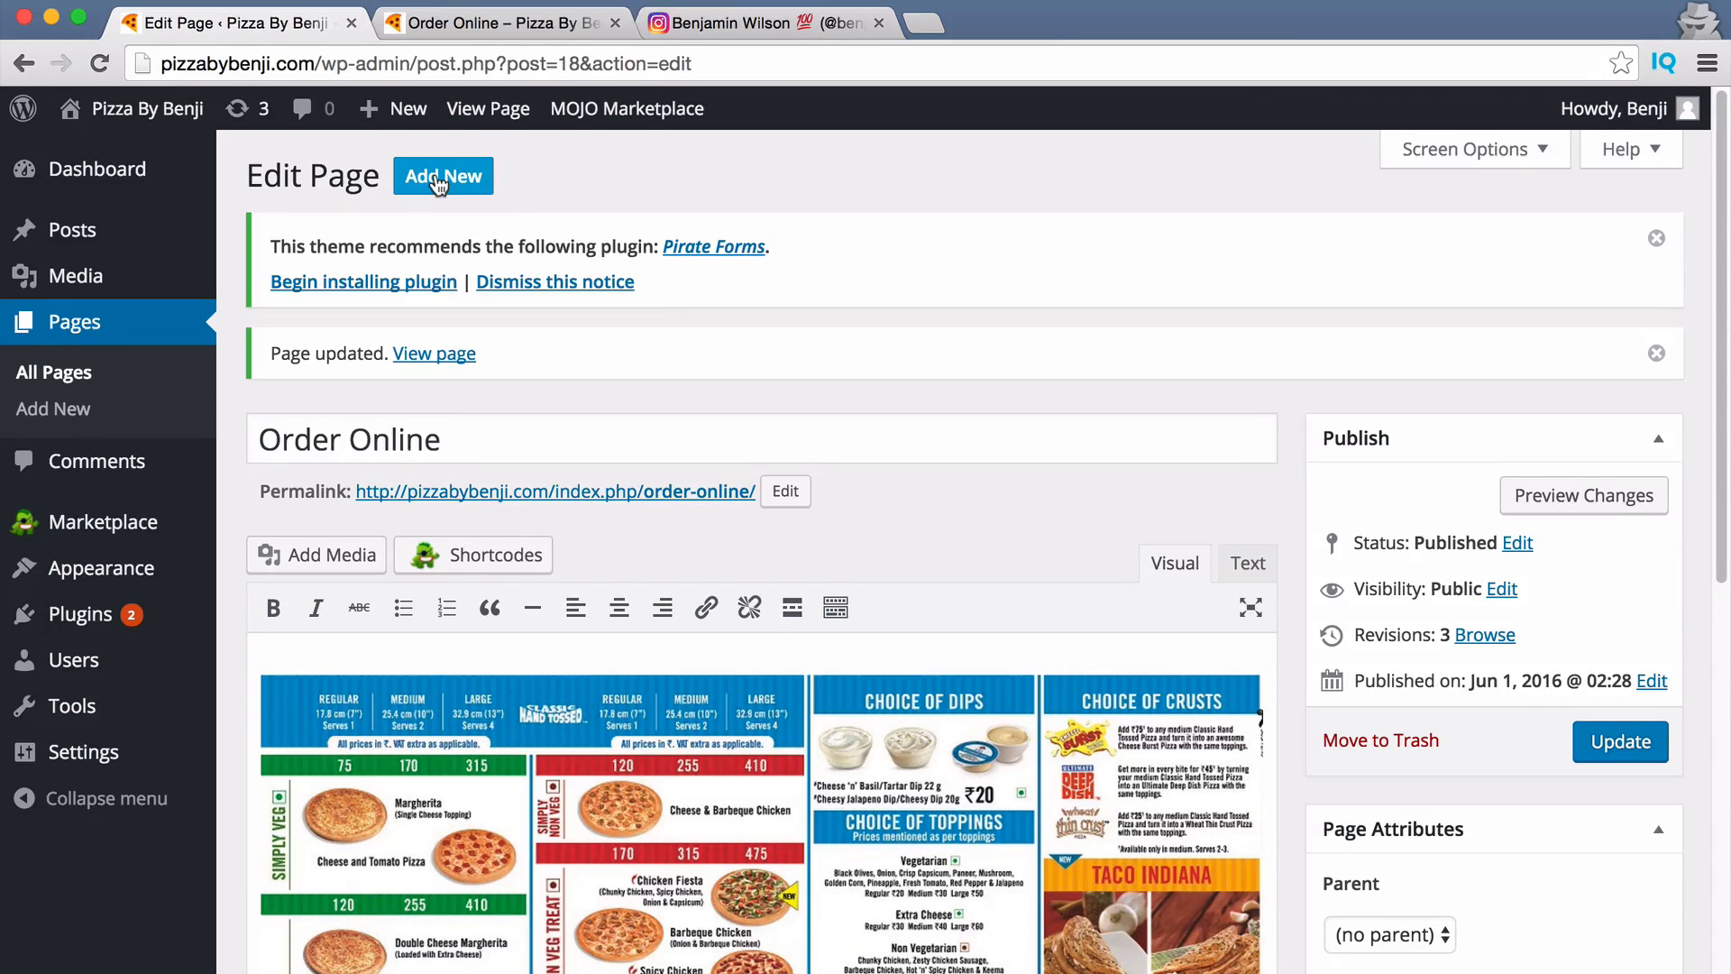
Publish a new 'Contact Us' page using the Full Width Page template.
{"action": "left_click", "coordinate": [439, 181]}
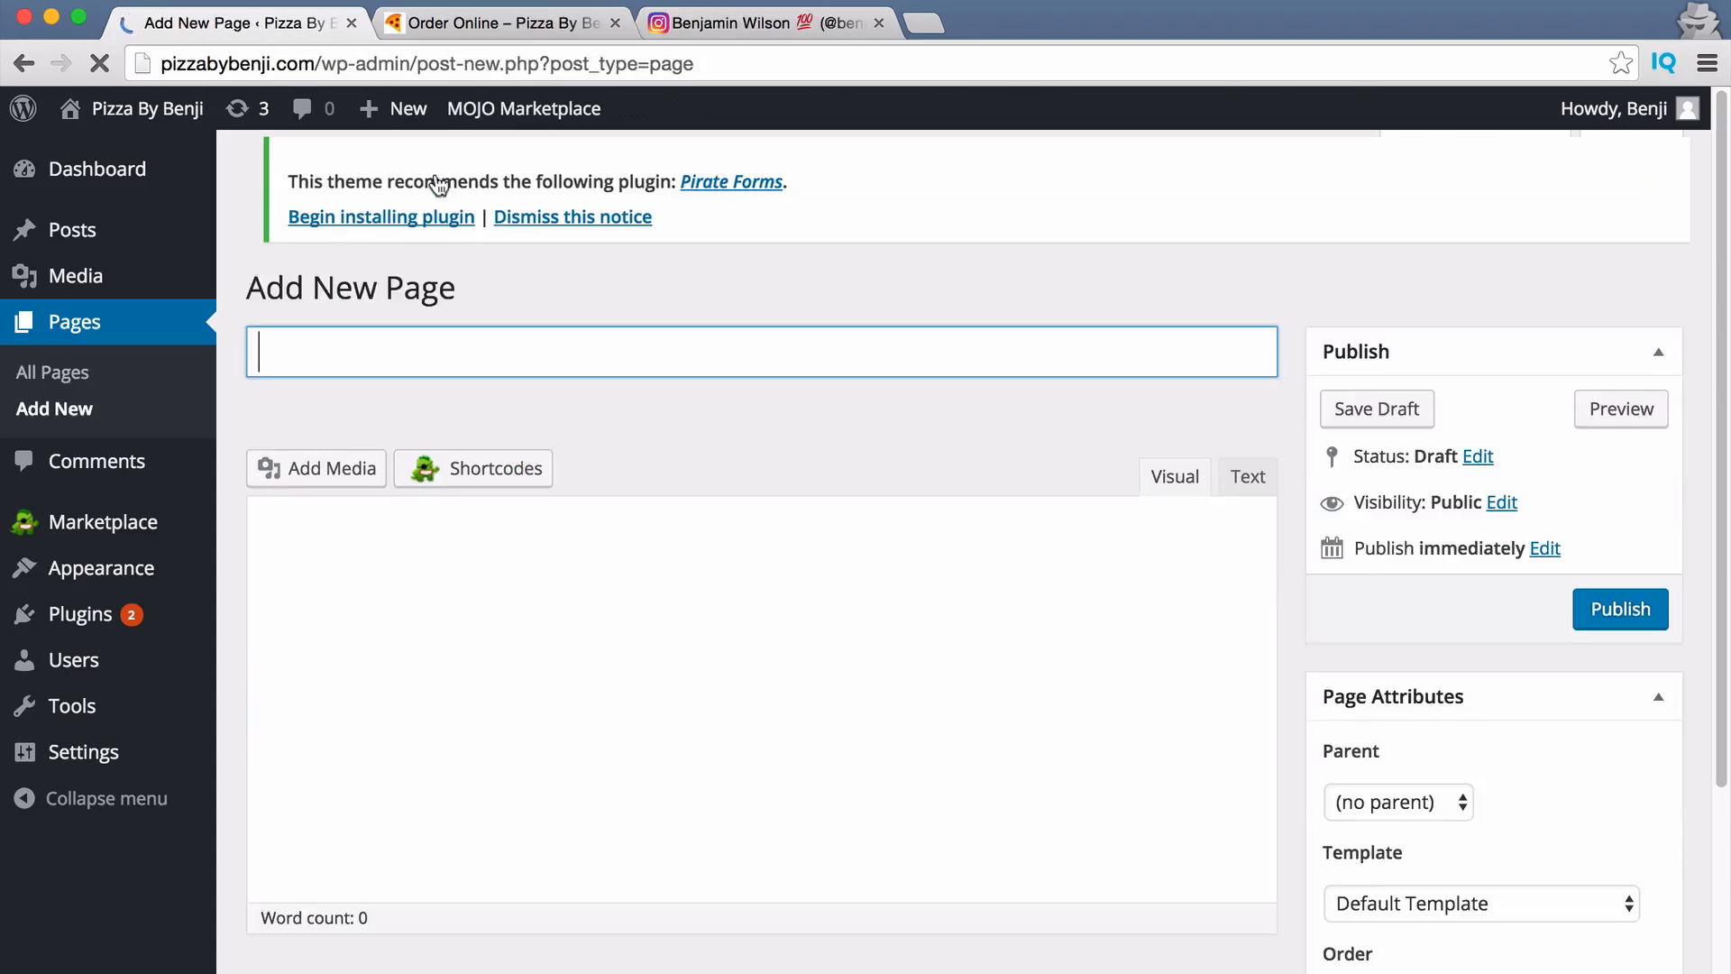
{"action": "left_click", "coordinate": [480, 363]}
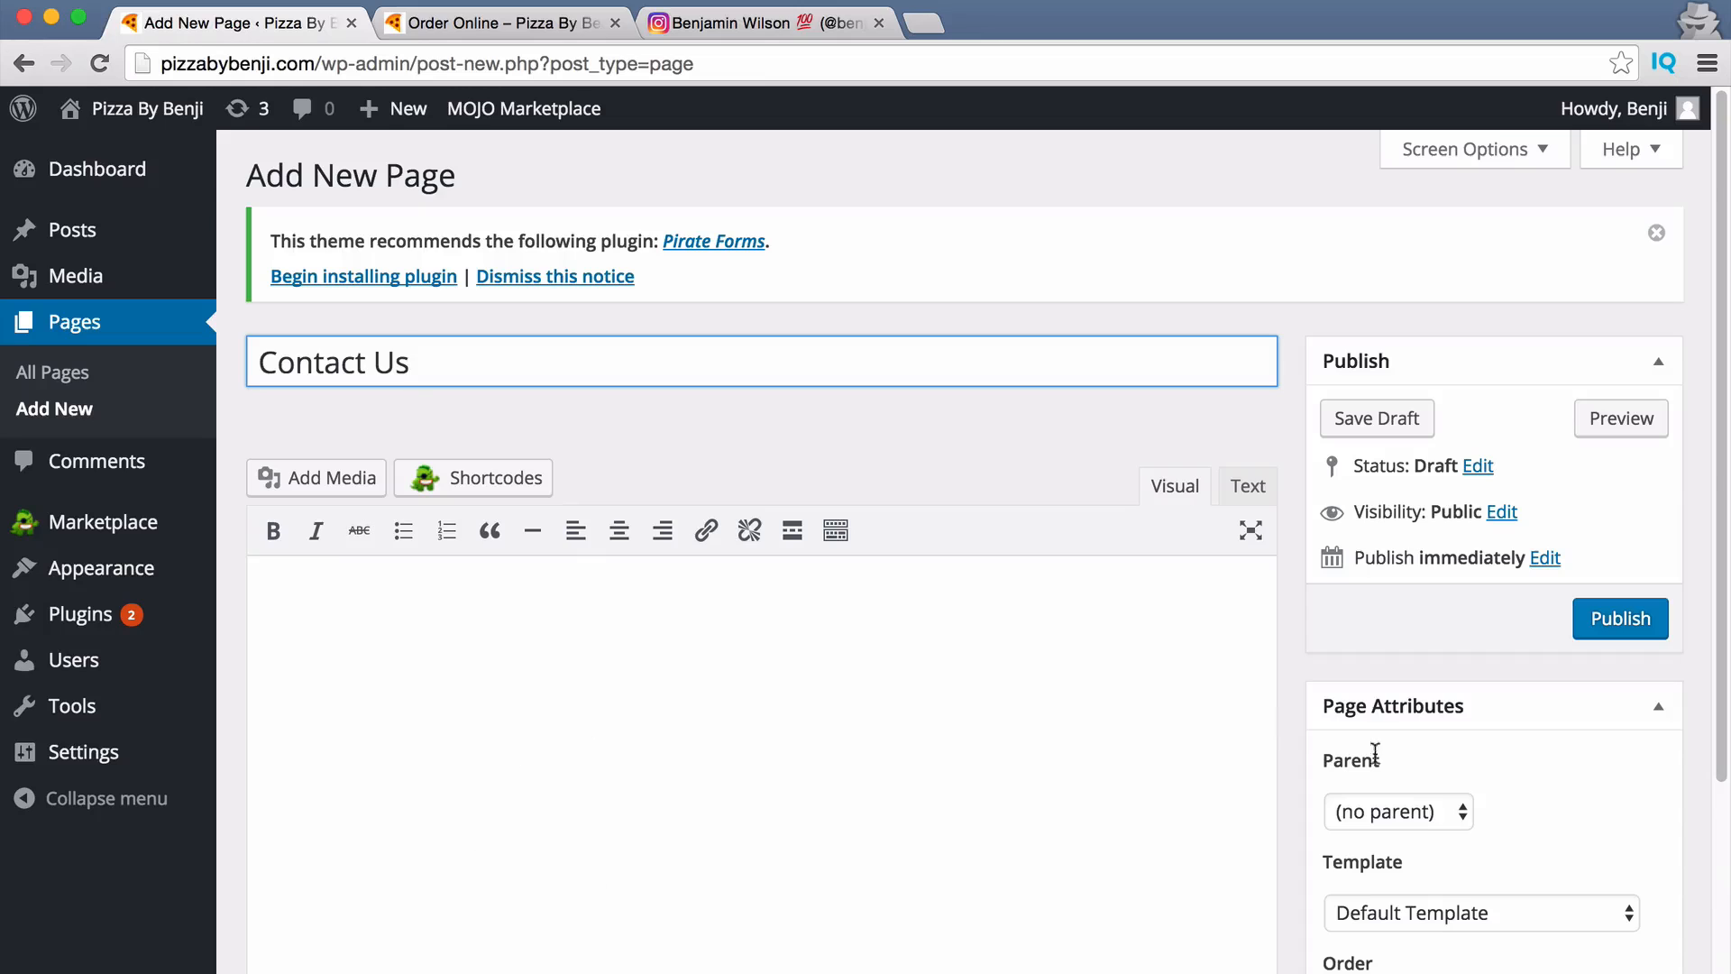
{"action": "scroll", "coordinate": [1542, 827], "scroll_direction": "down", "scroll_amount": 1}
{"action": "left_click", "coordinate": [1515, 899]}
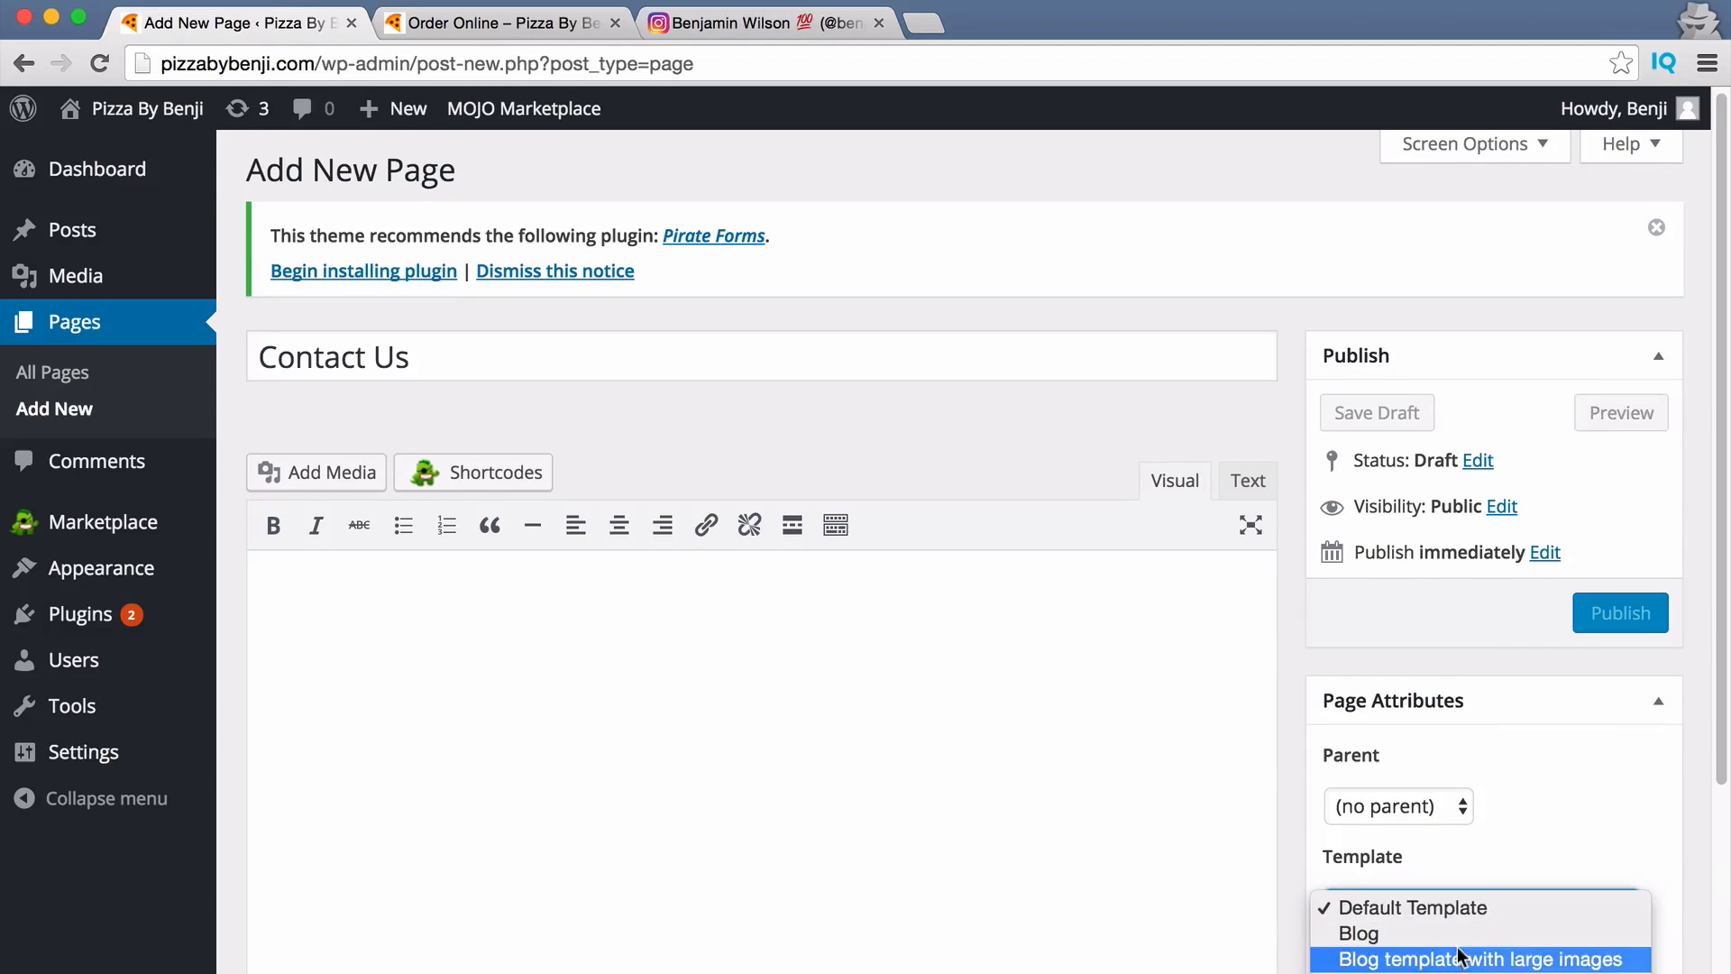
{"action": "left_click", "coordinate": [1461, 973]}
{"action": "left_click", "coordinate": [1461, 973]}
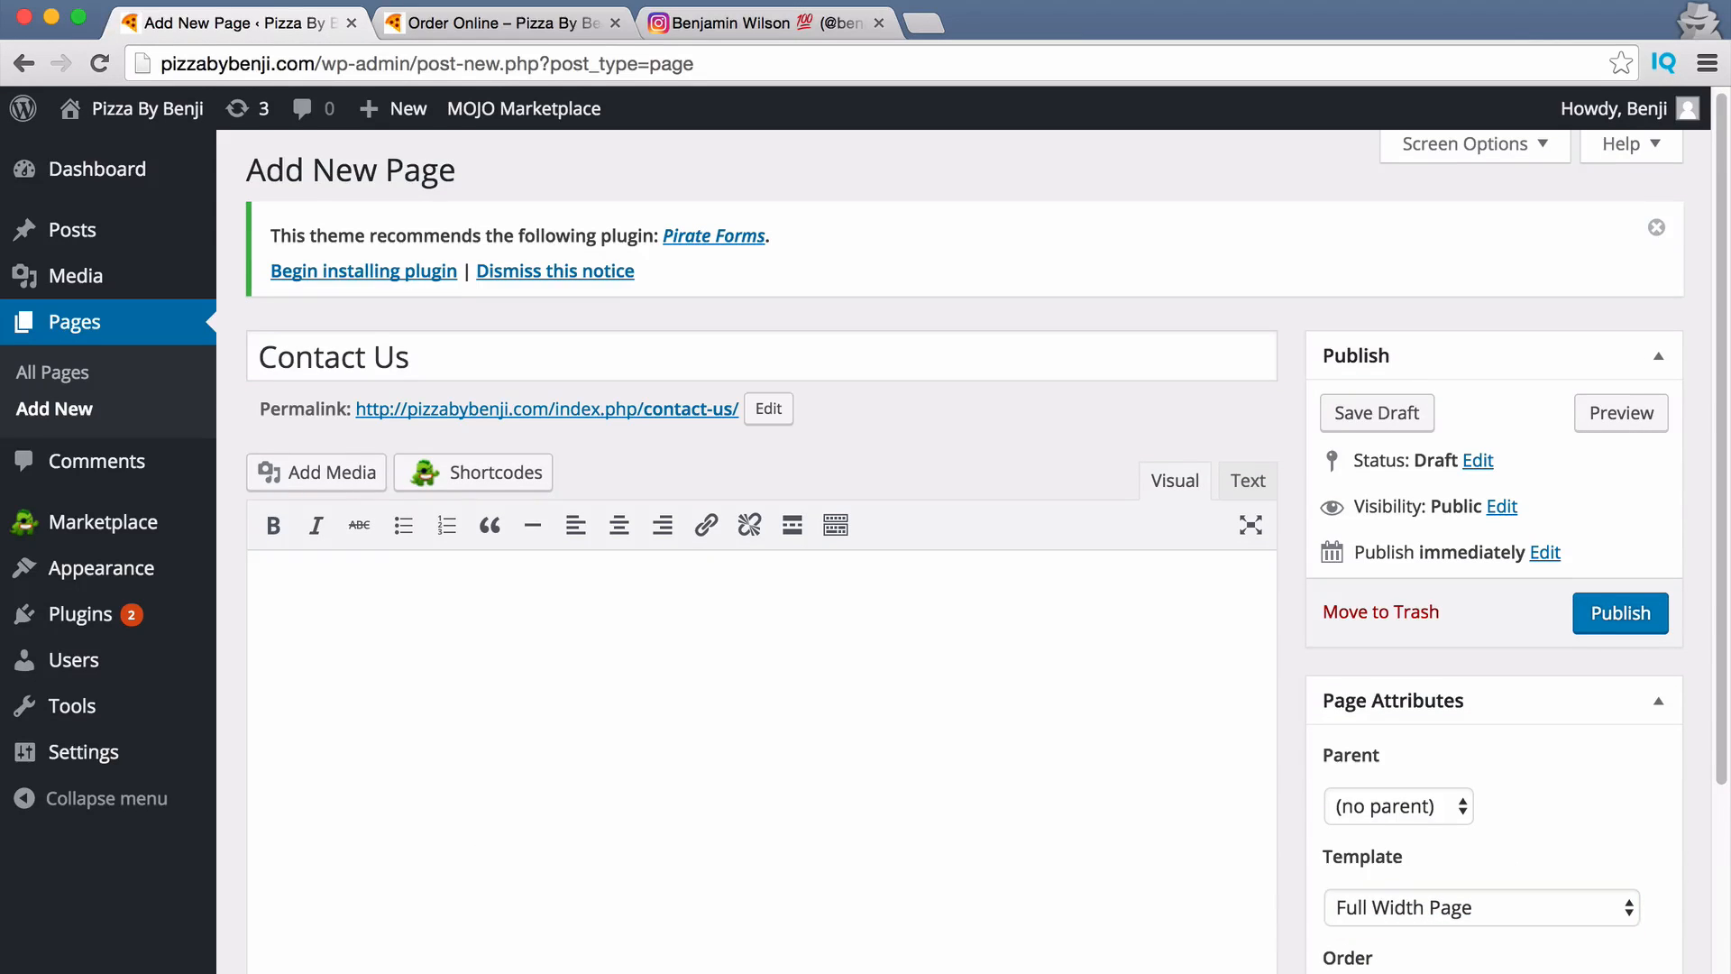
{"action": "left_click", "coordinate": [1622, 622]}
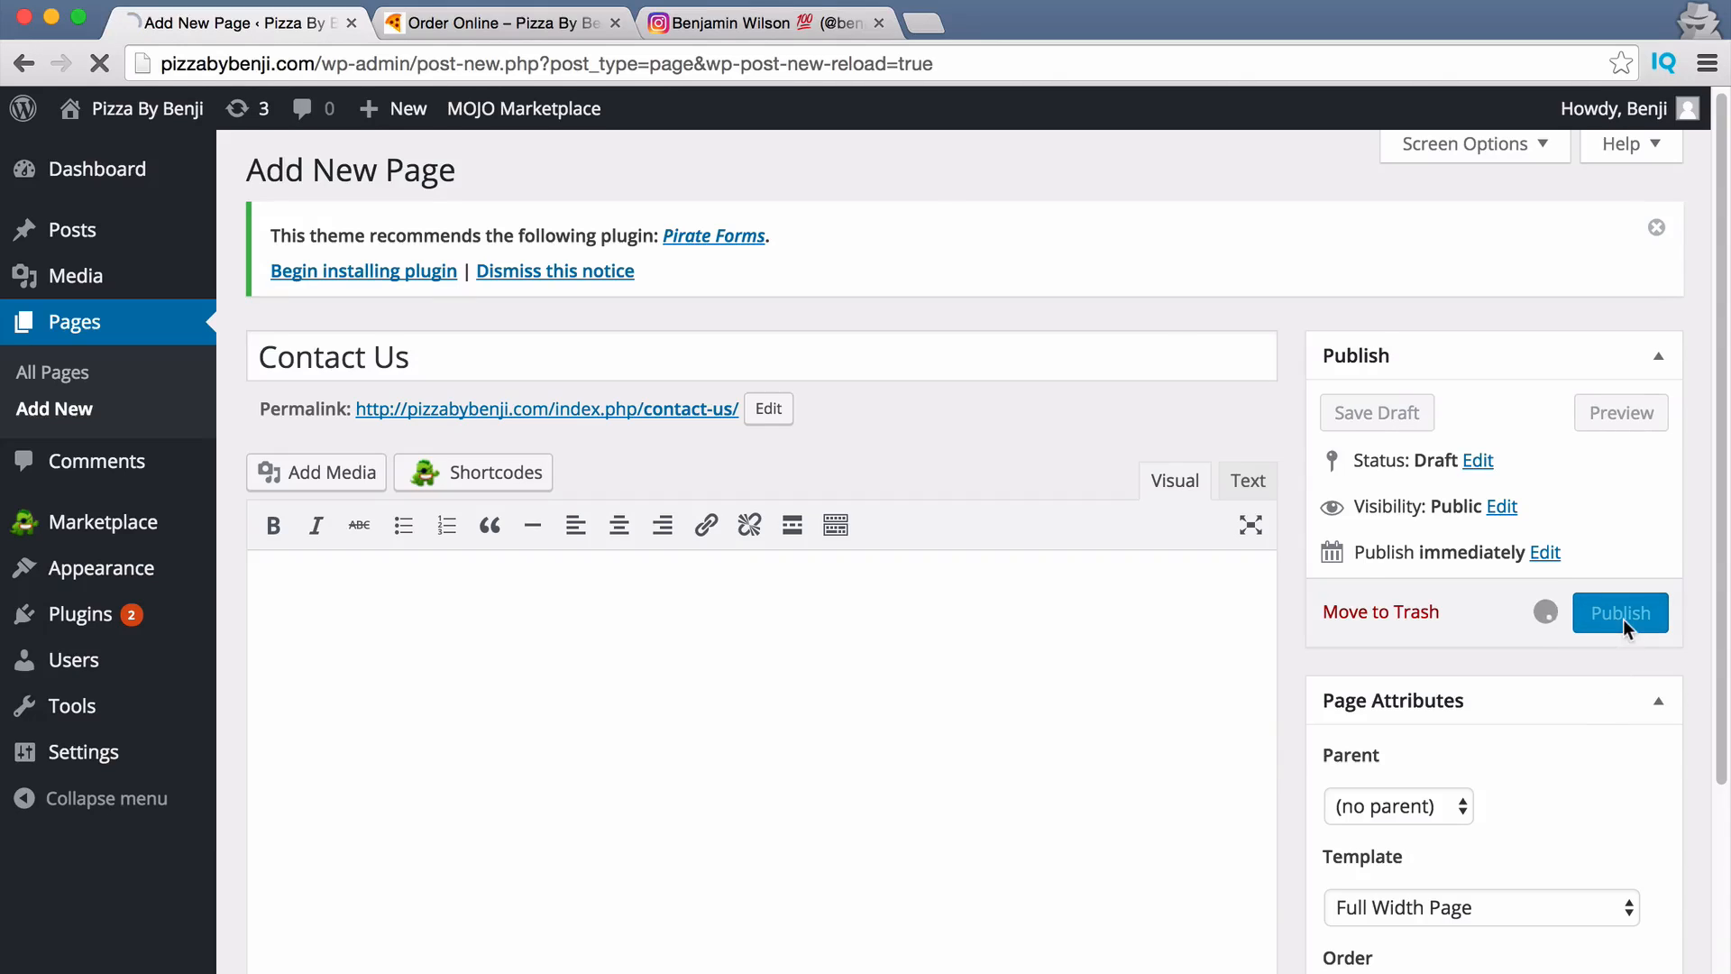
Open the new Contact Us page from the live site's menu, then return to the editor.
{"action": "left_click", "coordinate": [460, 24]}
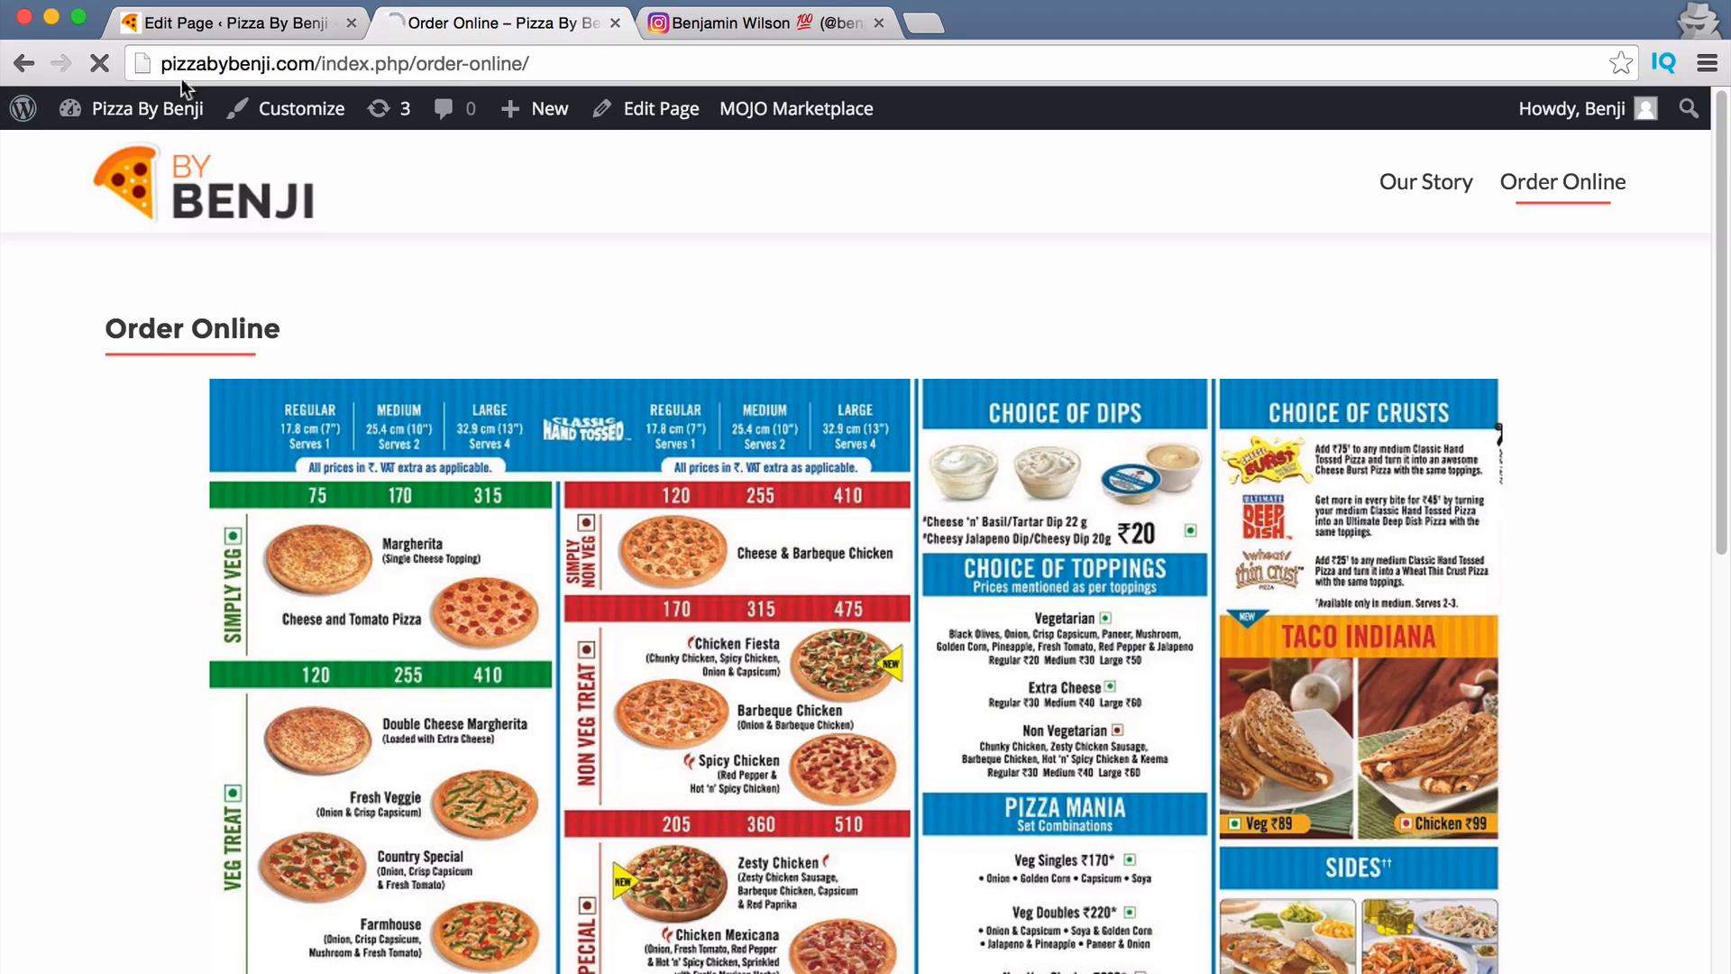
{"action": "left_click", "coordinate": [1620, 208]}
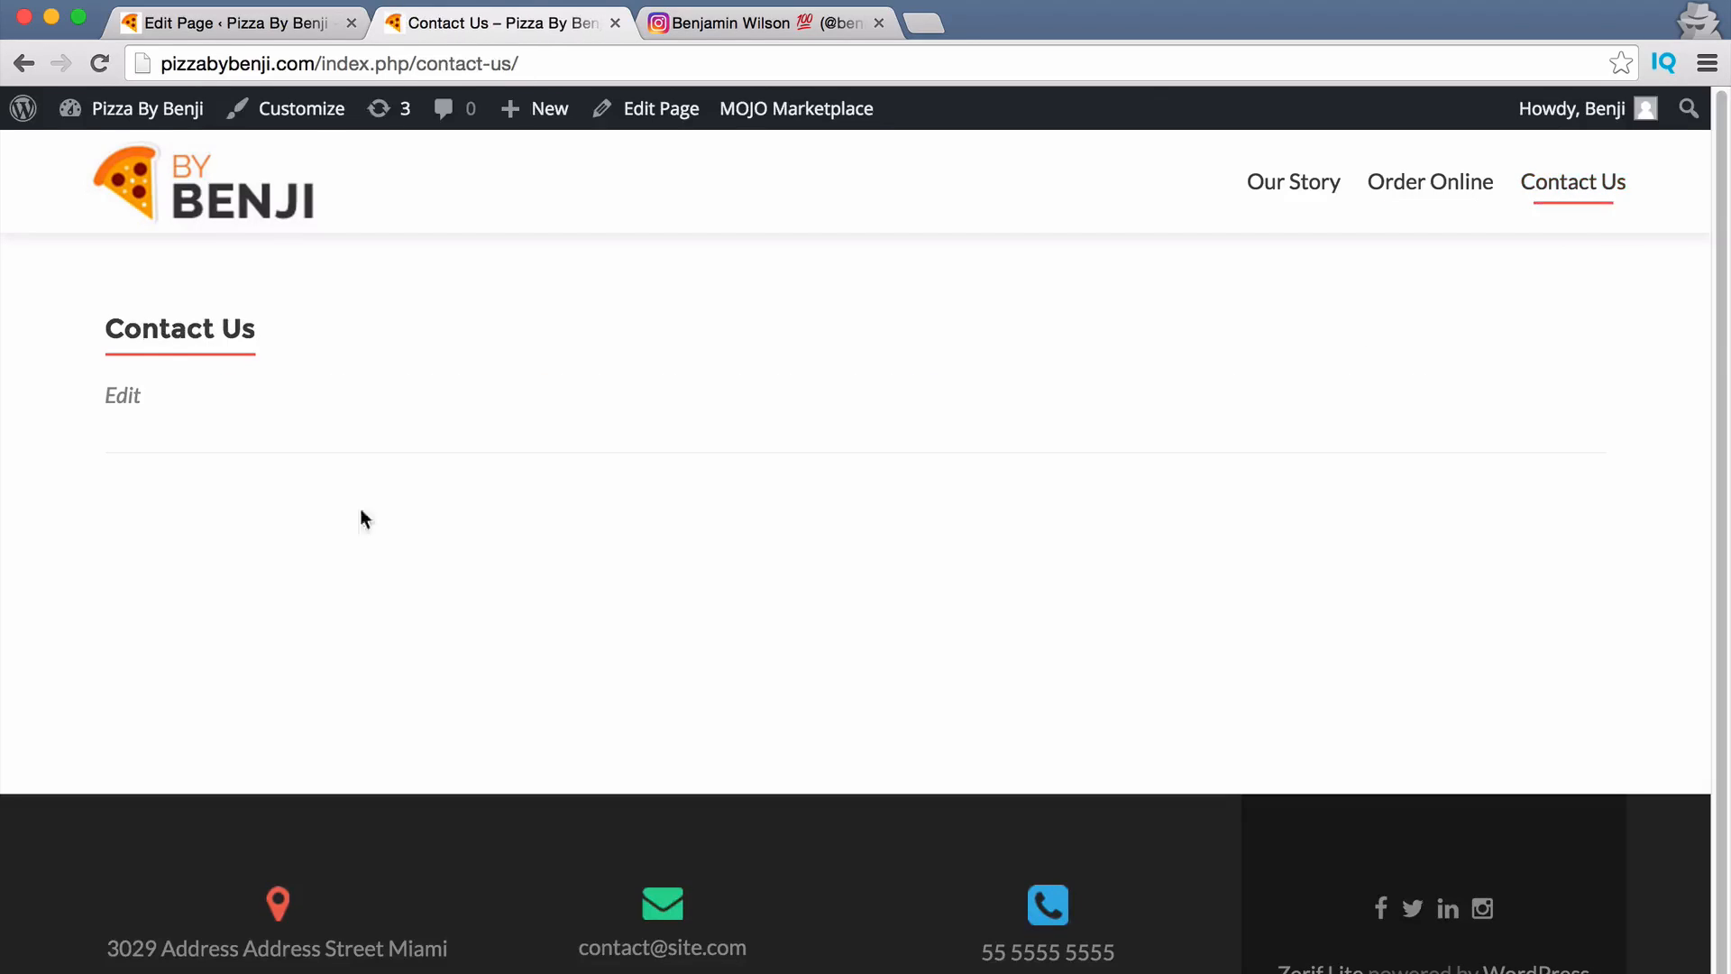
{"action": "left_click", "coordinate": [272, 24]}
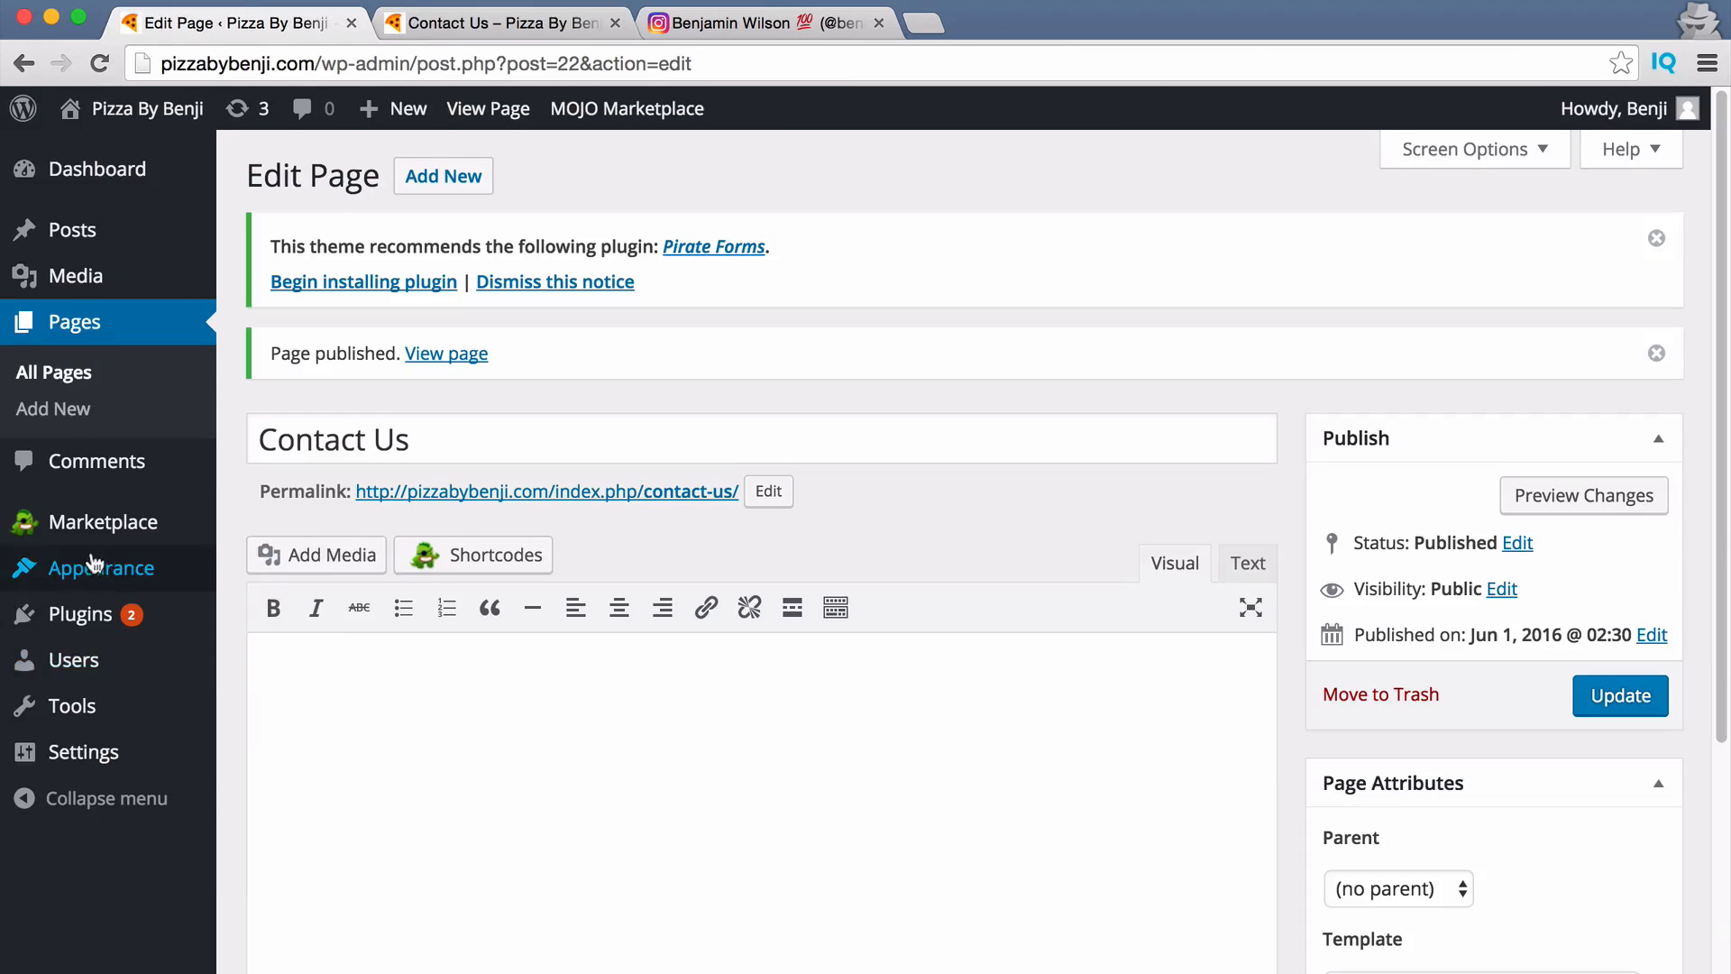
Install Contact Form 7 from the Popular plugins list and activate it.
{"action": "mouse_move", "coordinate": [133, 584]}
{"action": "mouse_move", "coordinate": [107, 634]}
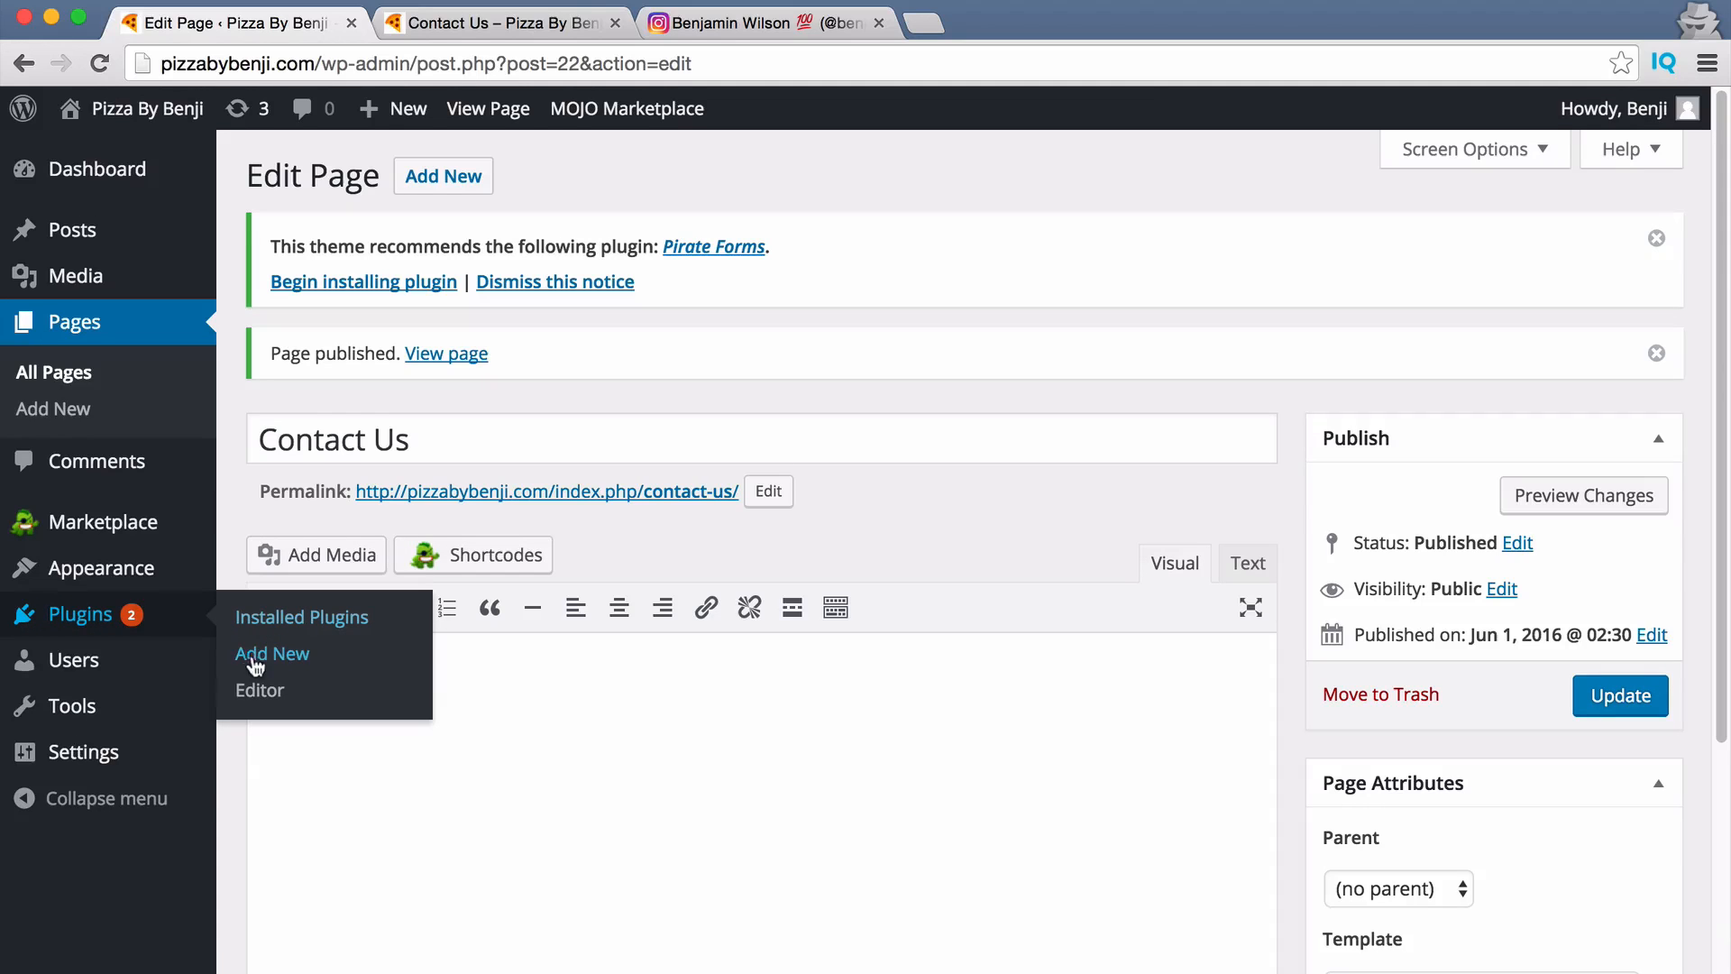
{"action": "left_click", "coordinate": [286, 664]}
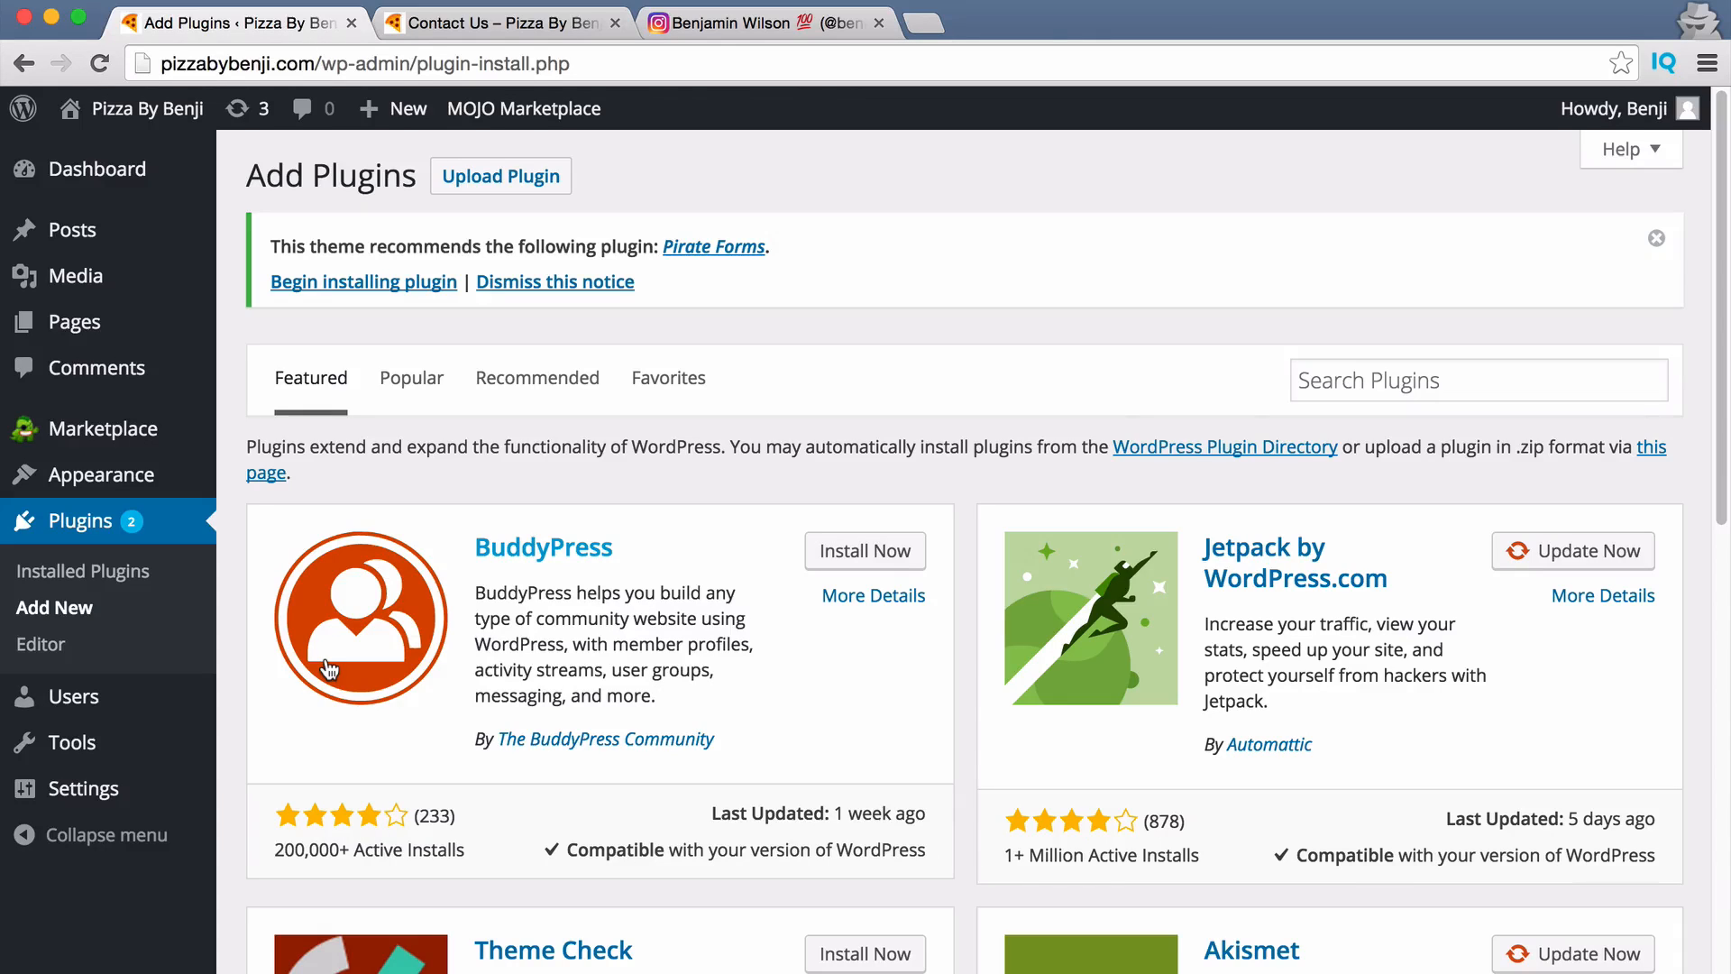
{"action": "left_click", "coordinate": [411, 378]}
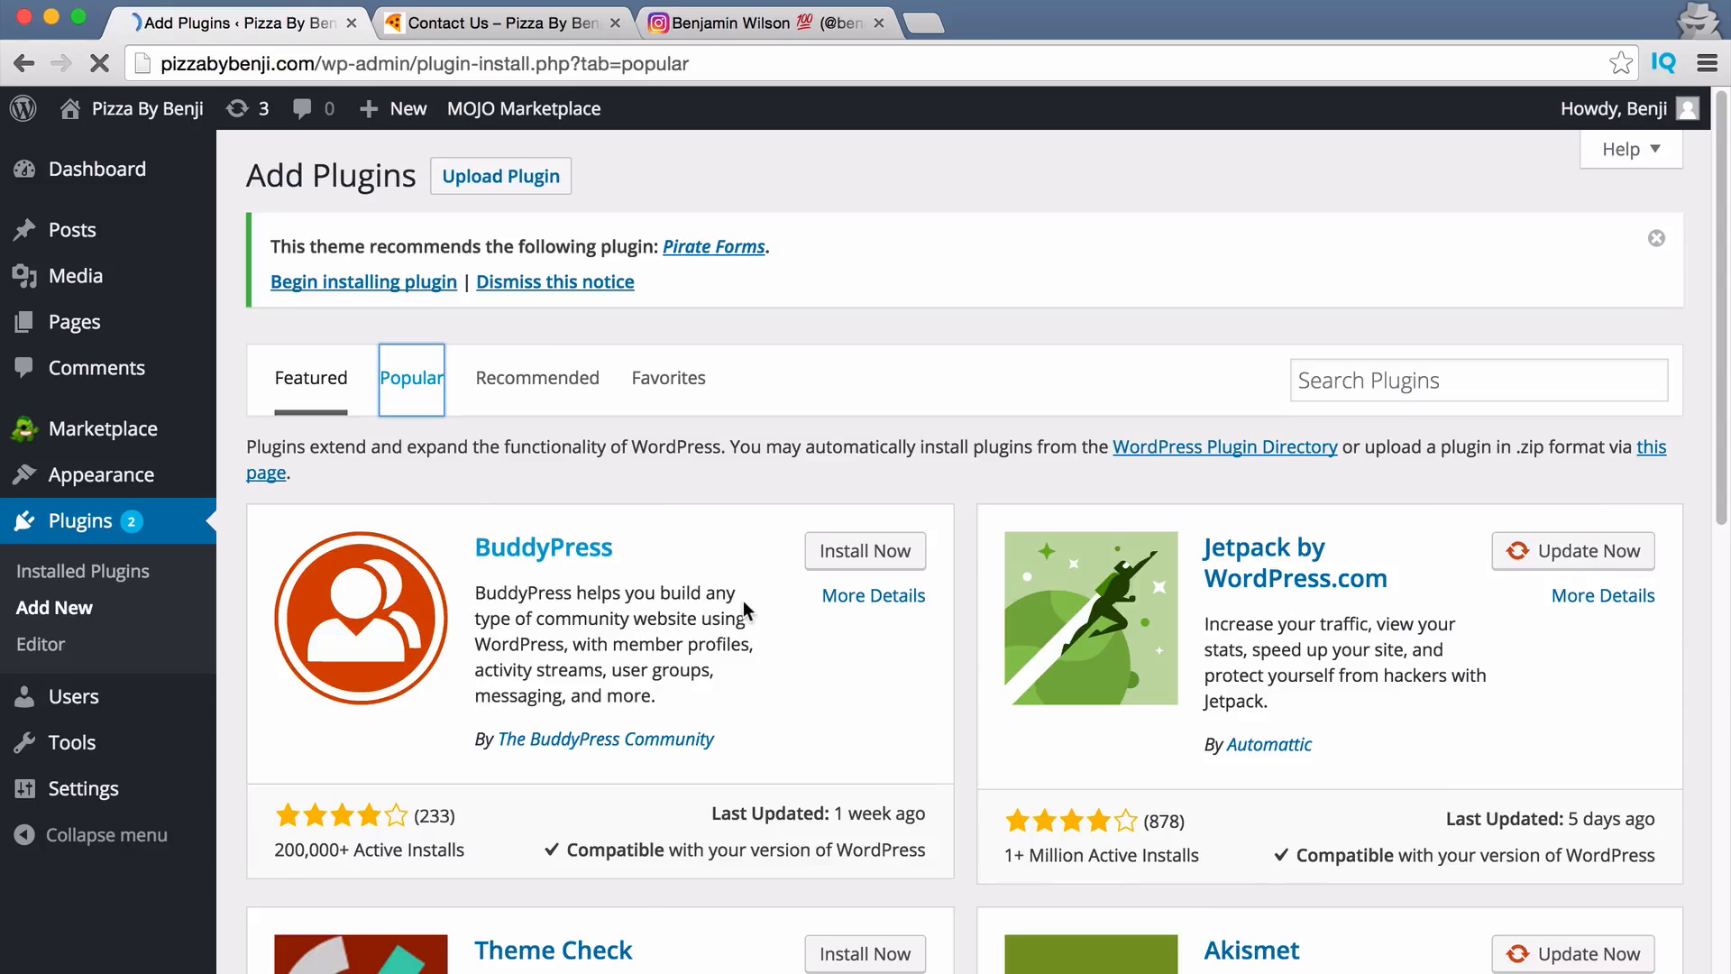
{"action": "scroll", "coordinate": [792, 613], "scroll_direction": "down", "scroll_amount": 3}
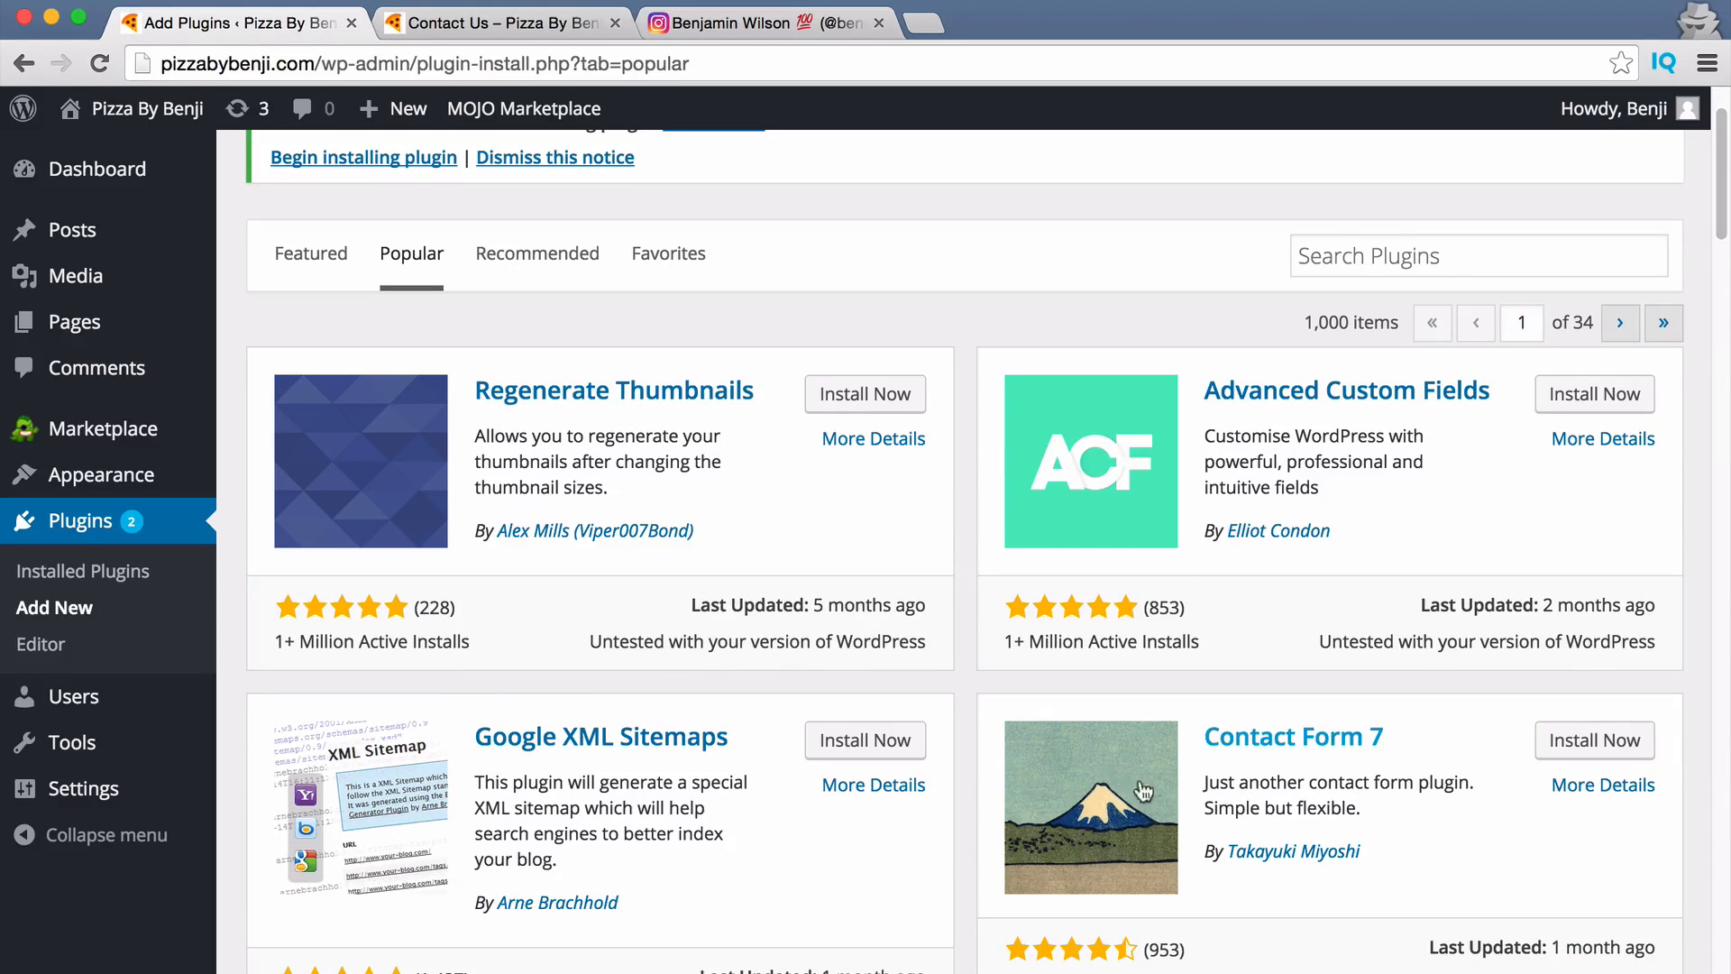
{"action": "scroll", "coordinate": [1408, 737], "scroll_direction": "down", "scroll_amount": 1}
{"action": "scroll", "coordinate": [1405, 738], "scroll_direction": "up", "scroll_amount": 1}
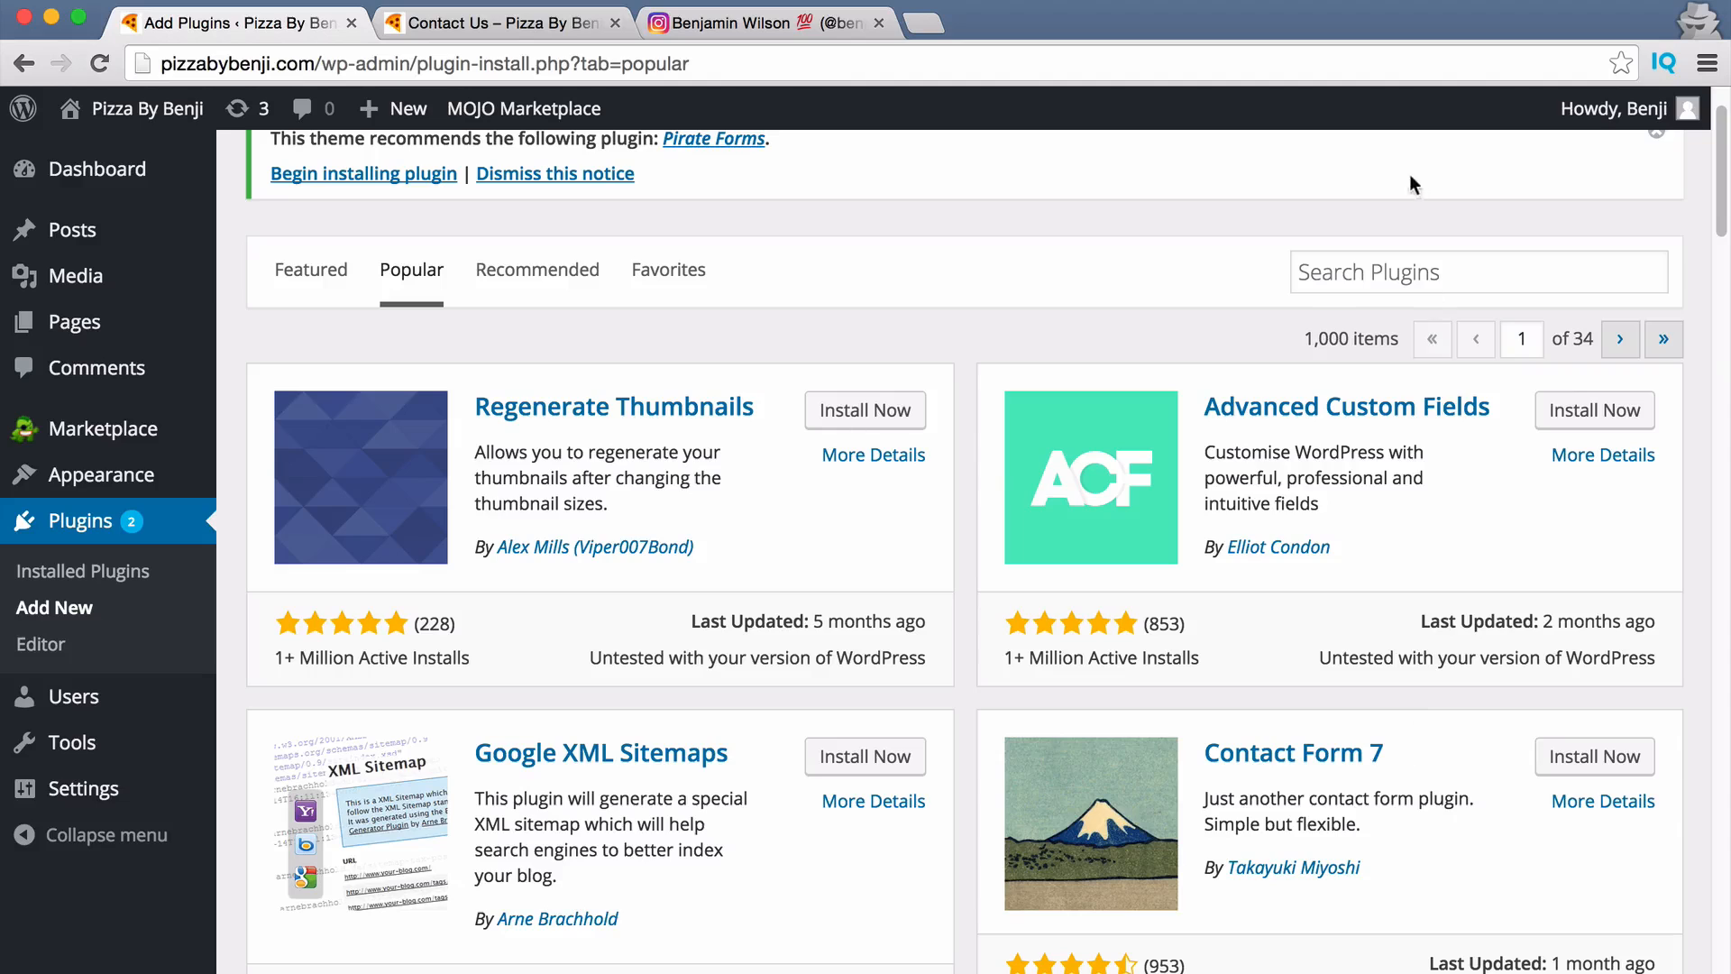
{"action": "left_click", "coordinate": [1353, 268]}
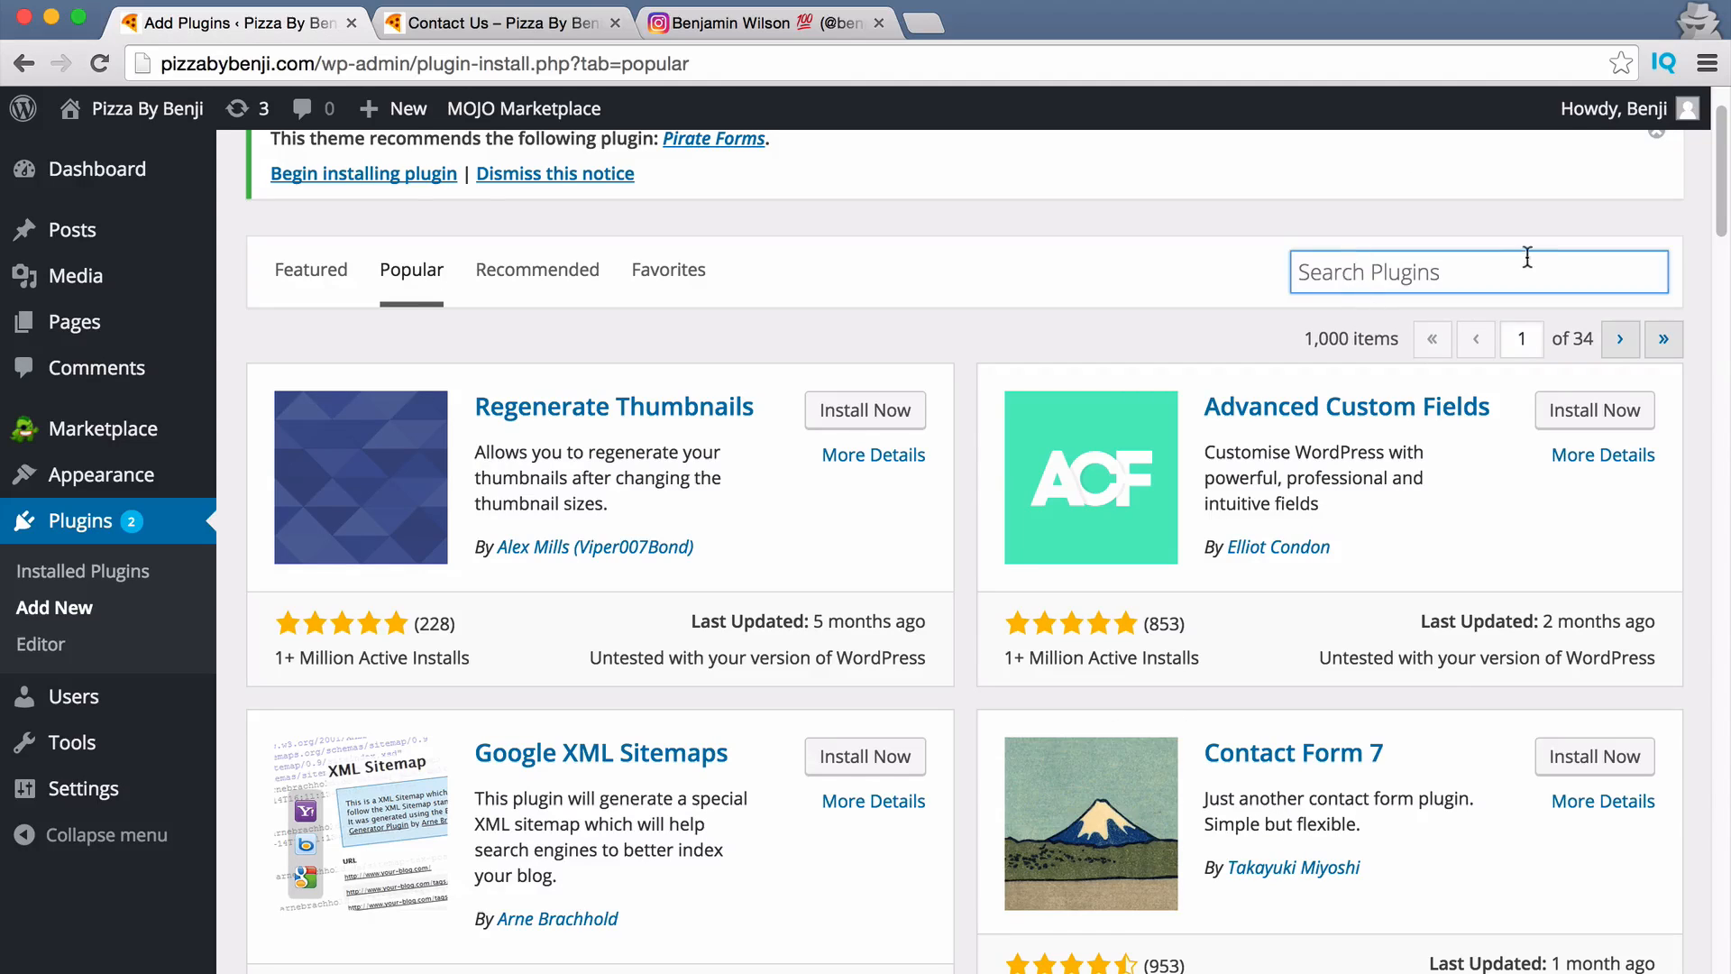
{"action": "left_click", "coordinate": [1615, 767]}
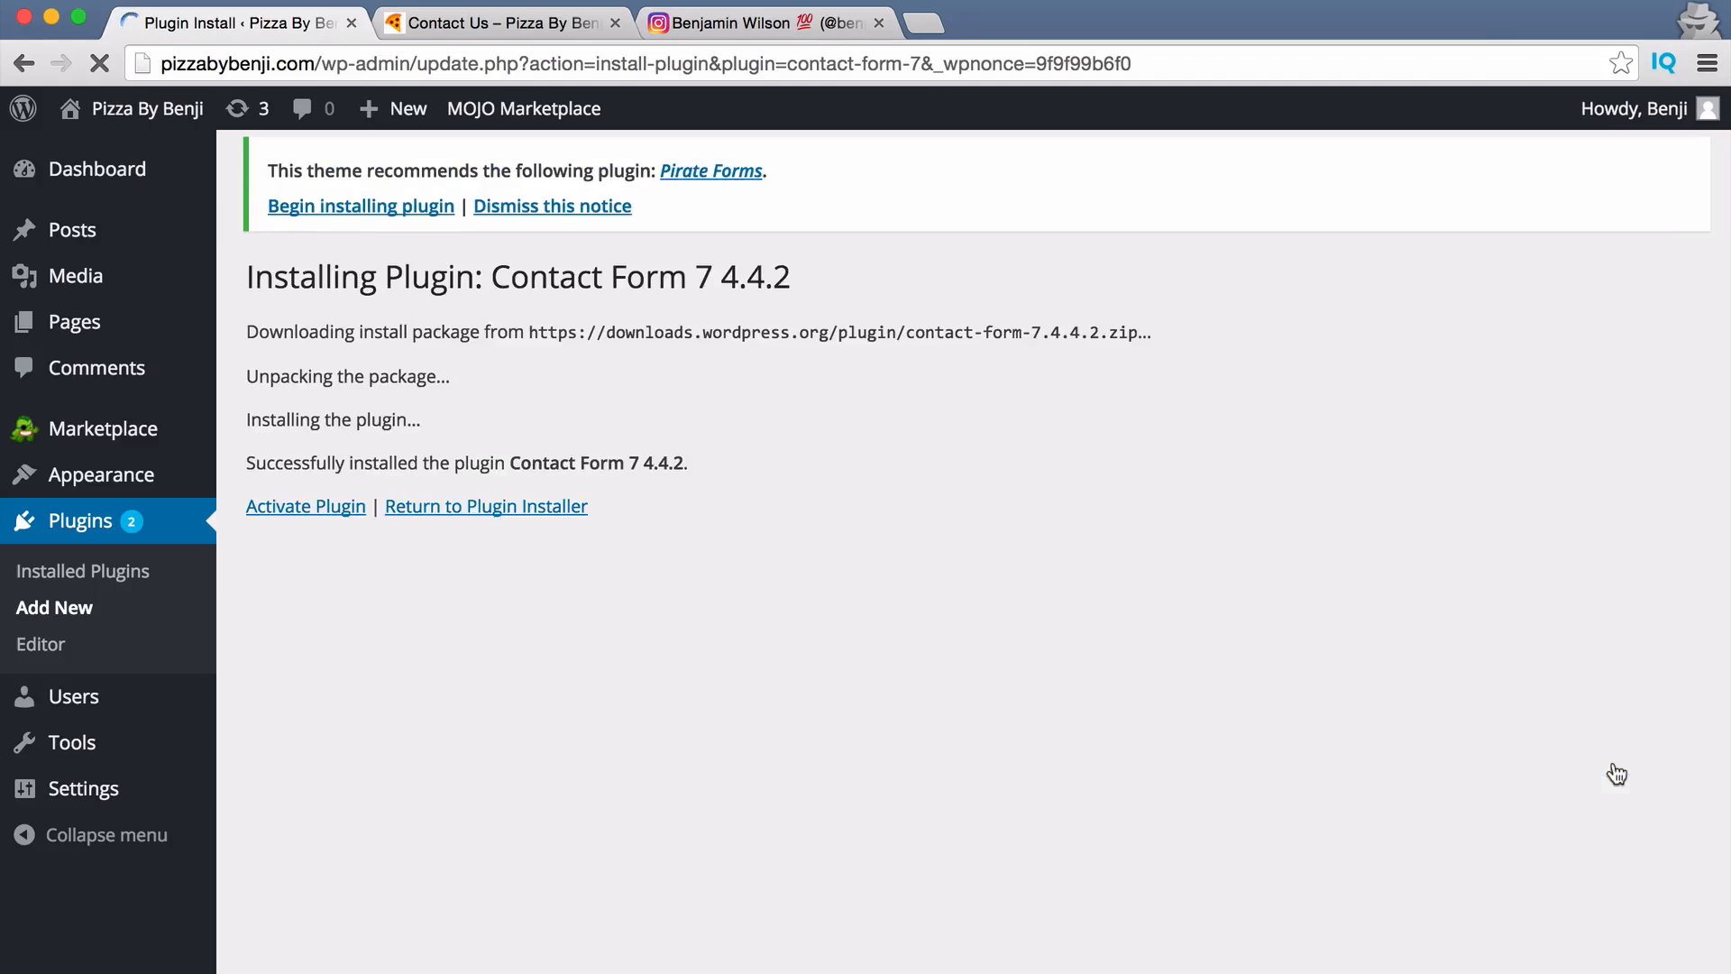
{"action": "left_click", "coordinate": [343, 510]}
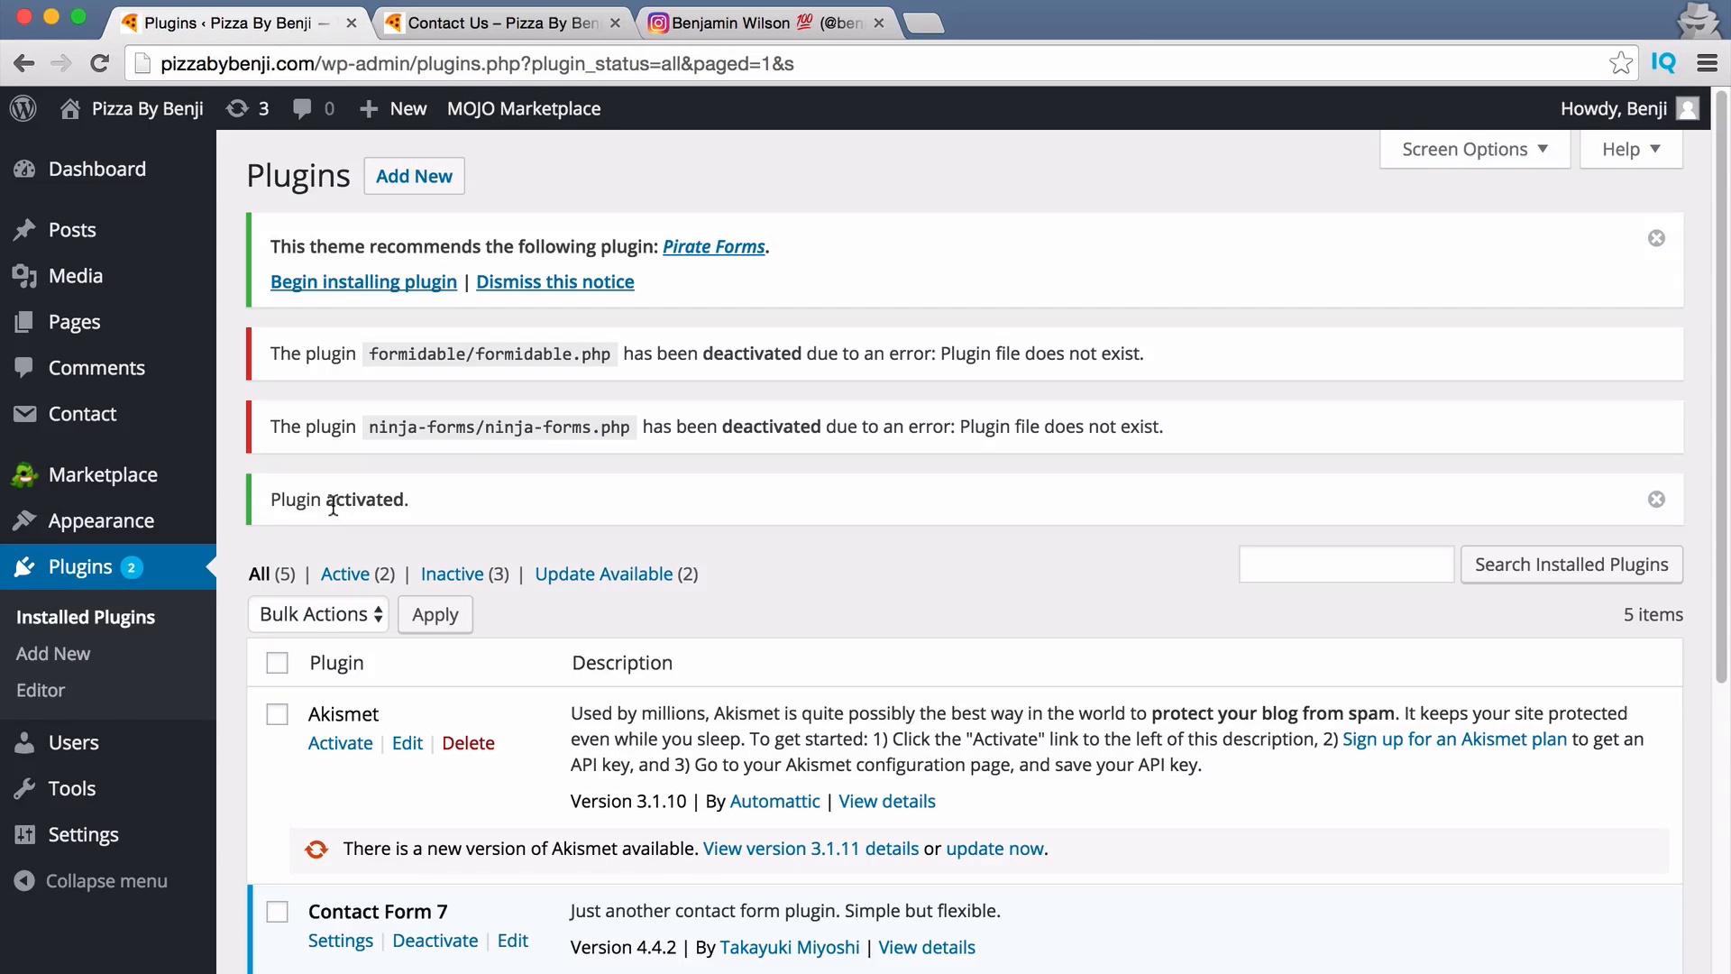
Open Contact Form 7's settings and start editing Contact form 1.
{"action": "left_click", "coordinate": [94, 618]}
{"action": "scroll", "coordinate": [271, 677], "scroll_direction": "down", "scroll_amount": 1}
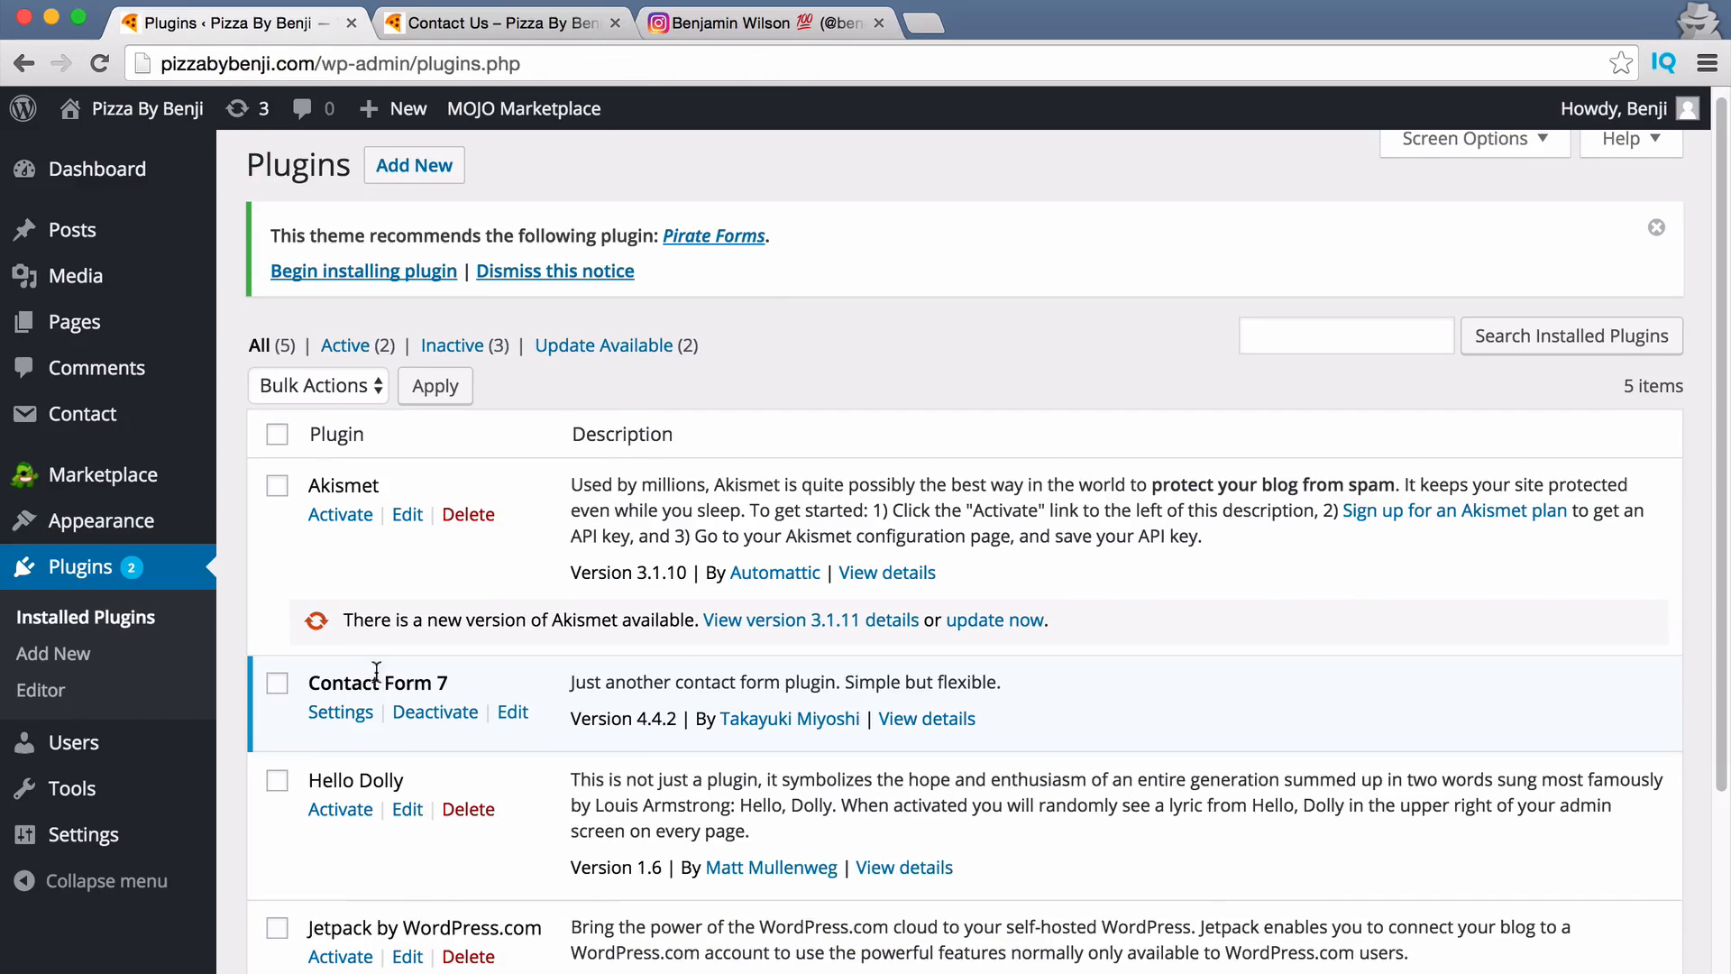
{"action": "left_click", "coordinate": [338, 714]}
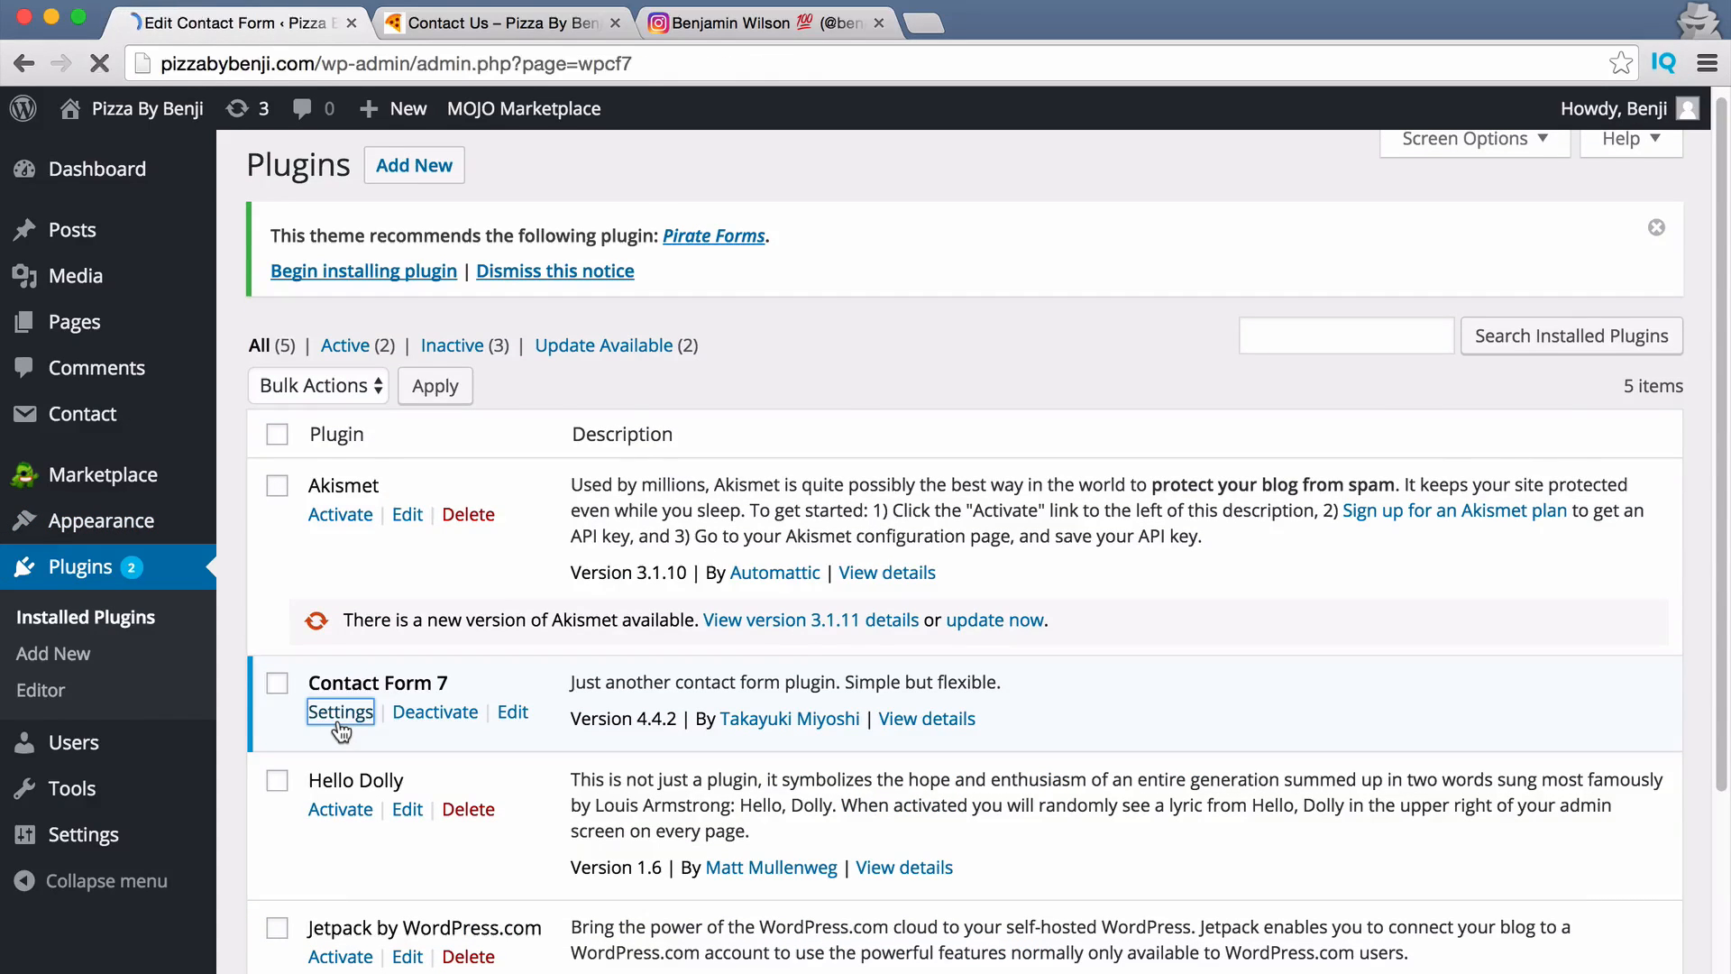
{"action": "scroll", "coordinate": [578, 680], "scroll_direction": "down", "scroll_amount": 1}
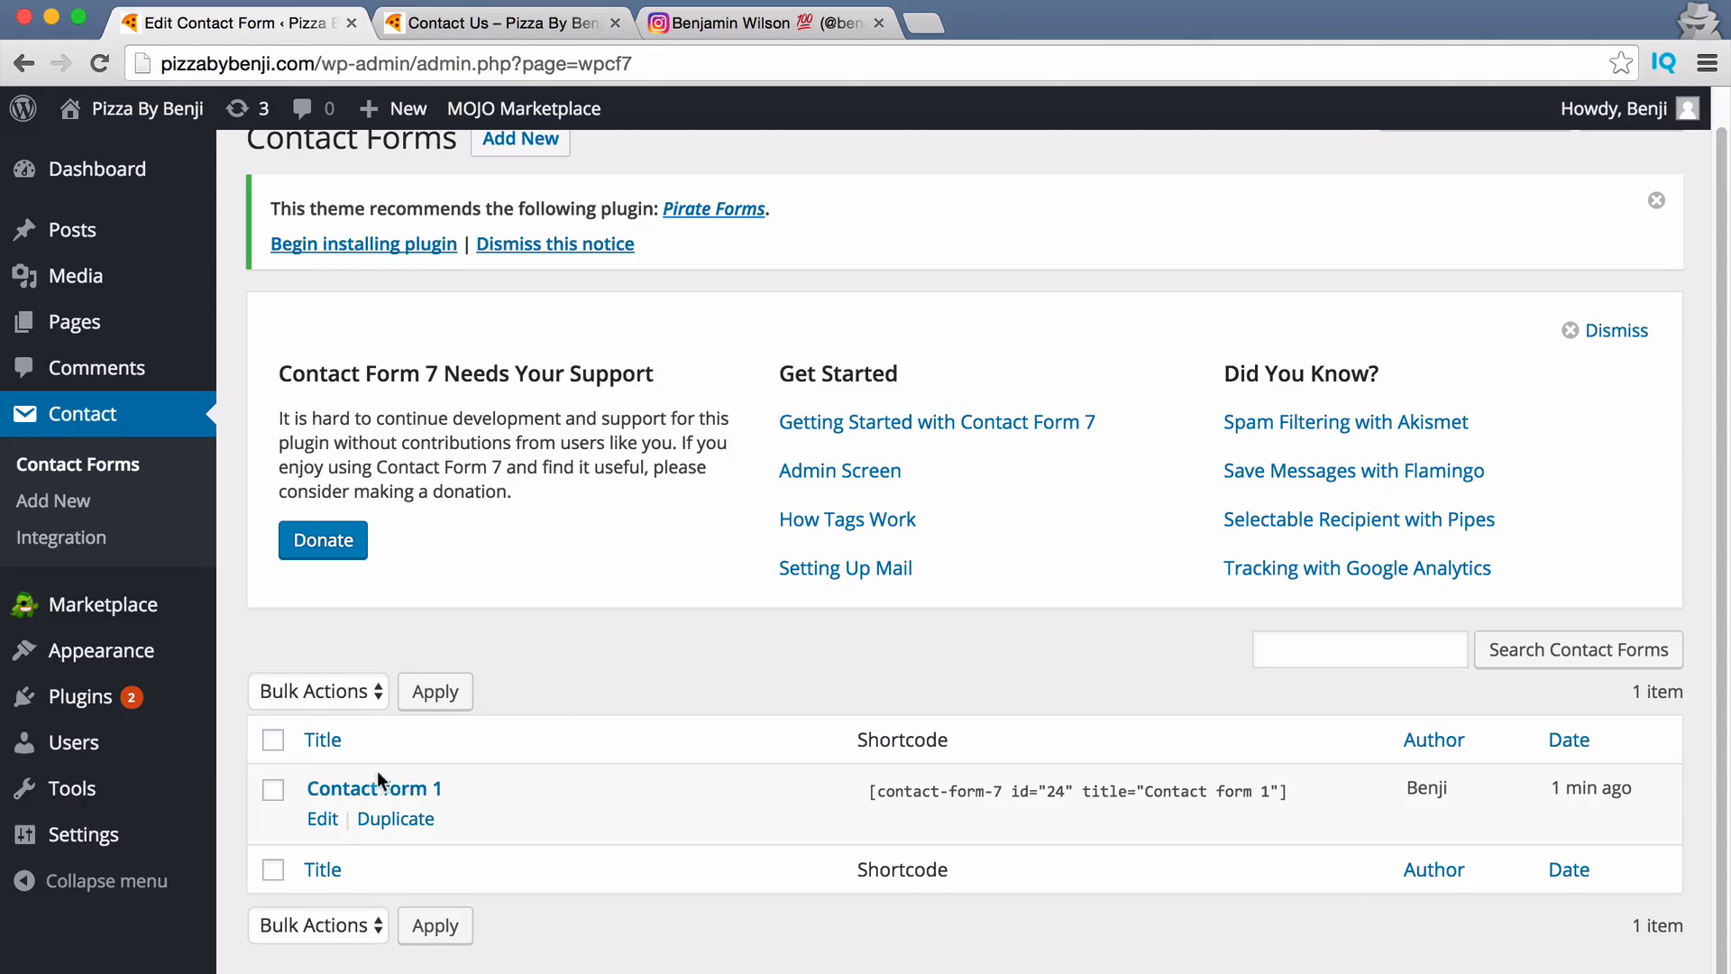
{"action": "left_click", "coordinate": [322, 820]}
{"action": "scroll", "coordinate": [1187, 818], "scroll_direction": "down", "scroll_amount": 5}
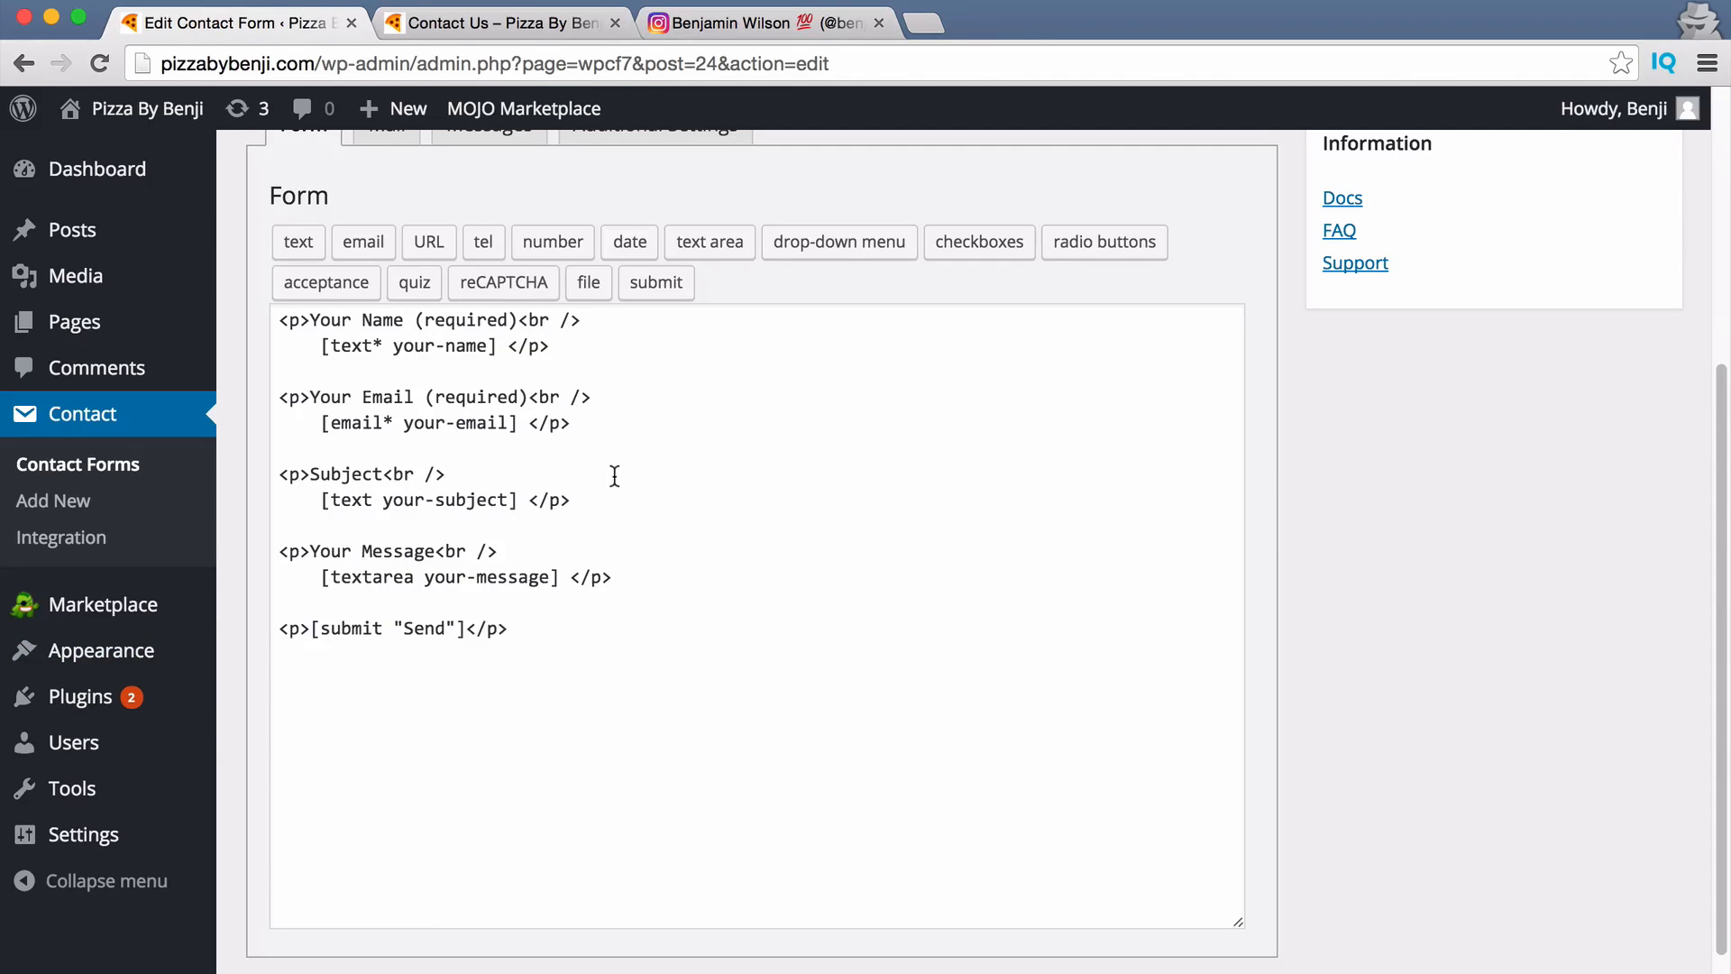
Cancel the number field generator, leave the editor, and select Contact form 1's shortcode.
{"action": "left_click", "coordinate": [624, 629]}
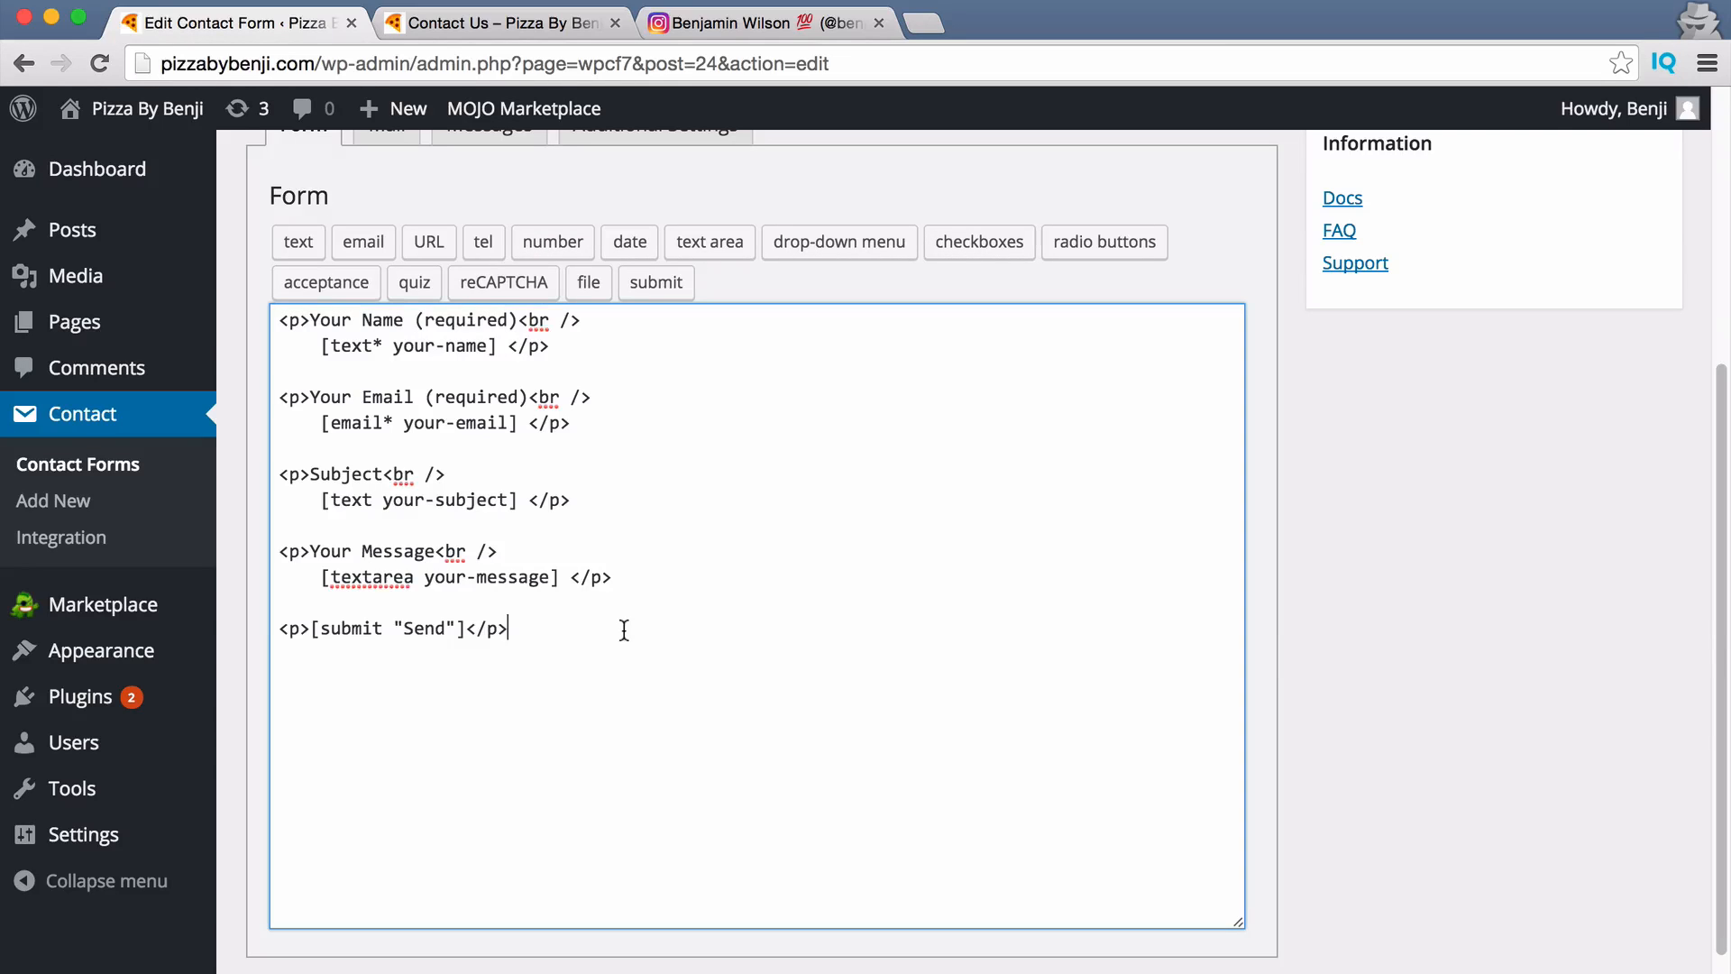
{"action": "left_click", "coordinate": [561, 241]}
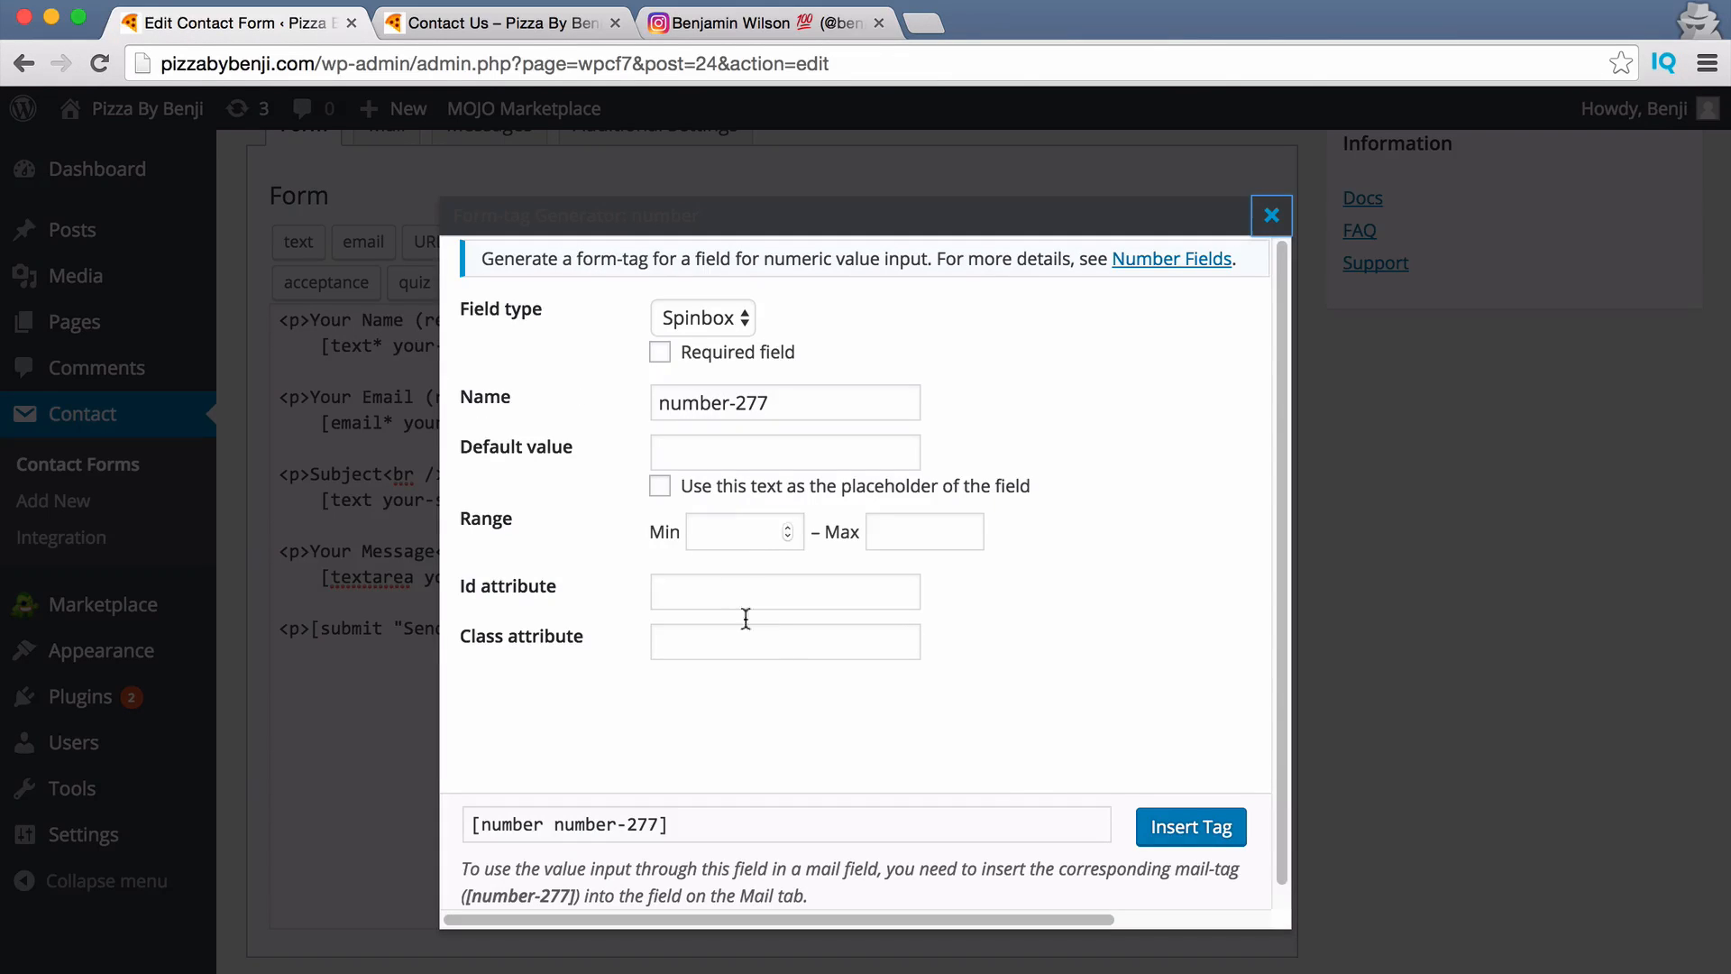
{"action": "left_click", "coordinate": [1271, 217]}
{"action": "scroll", "coordinate": [423, 395], "scroll_direction": "up", "scroll_amount": 6}
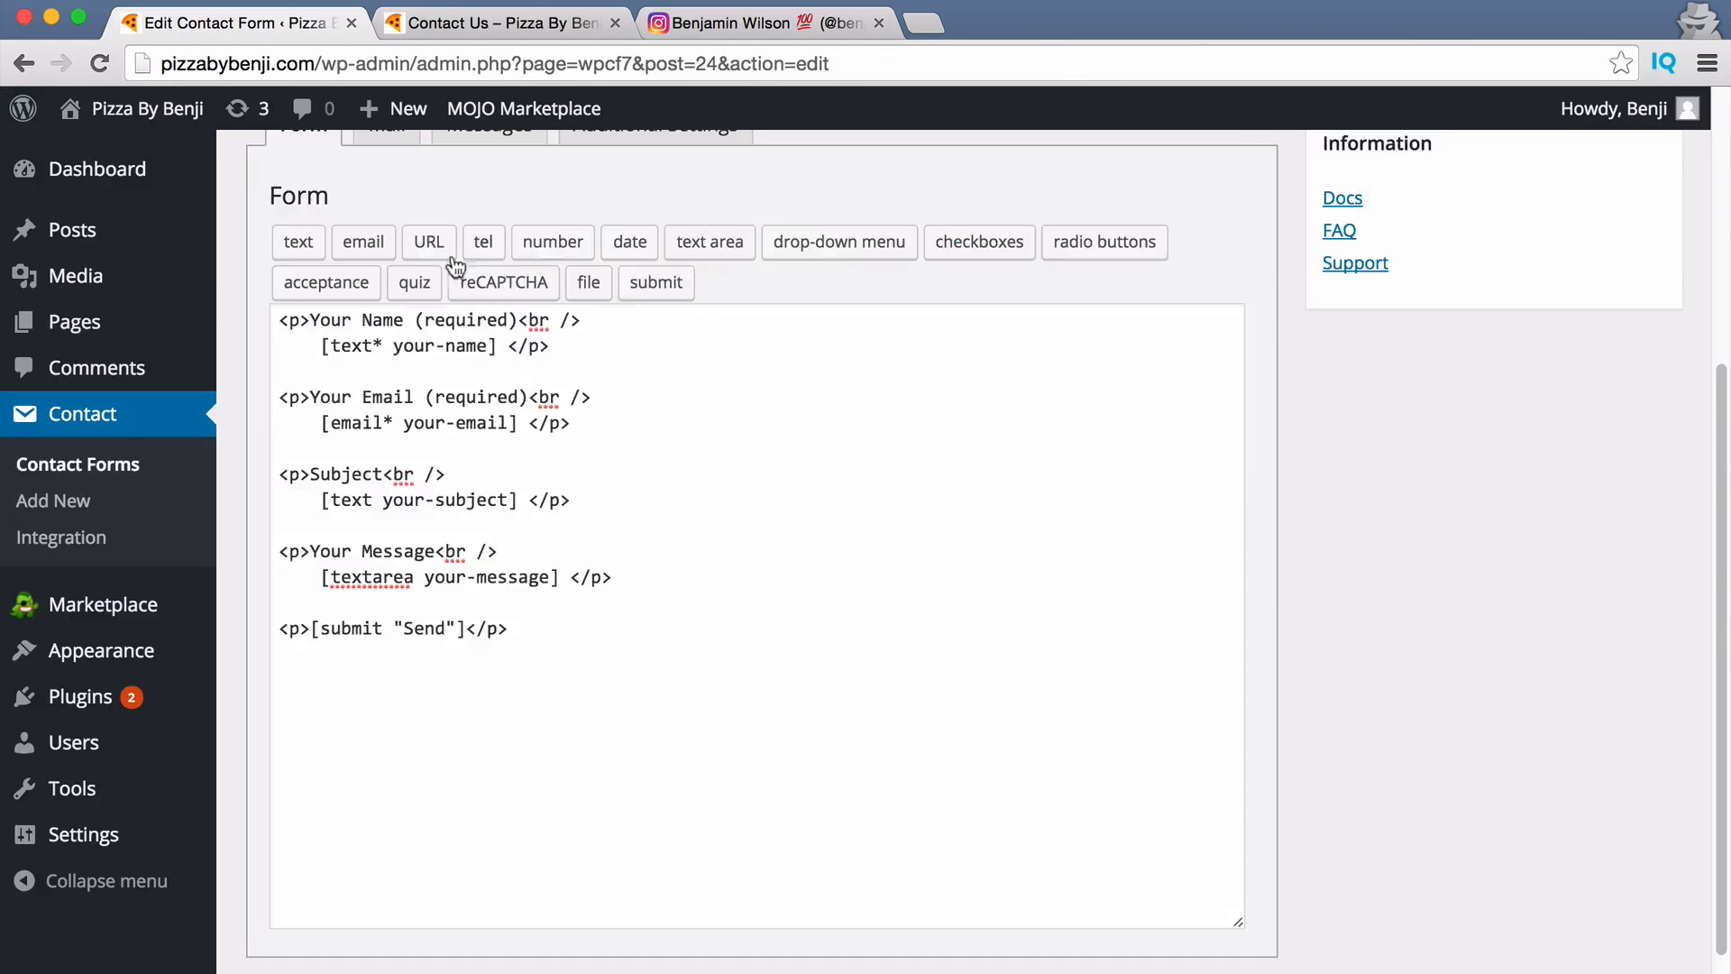
{"action": "left_click", "coordinate": [24, 63]}
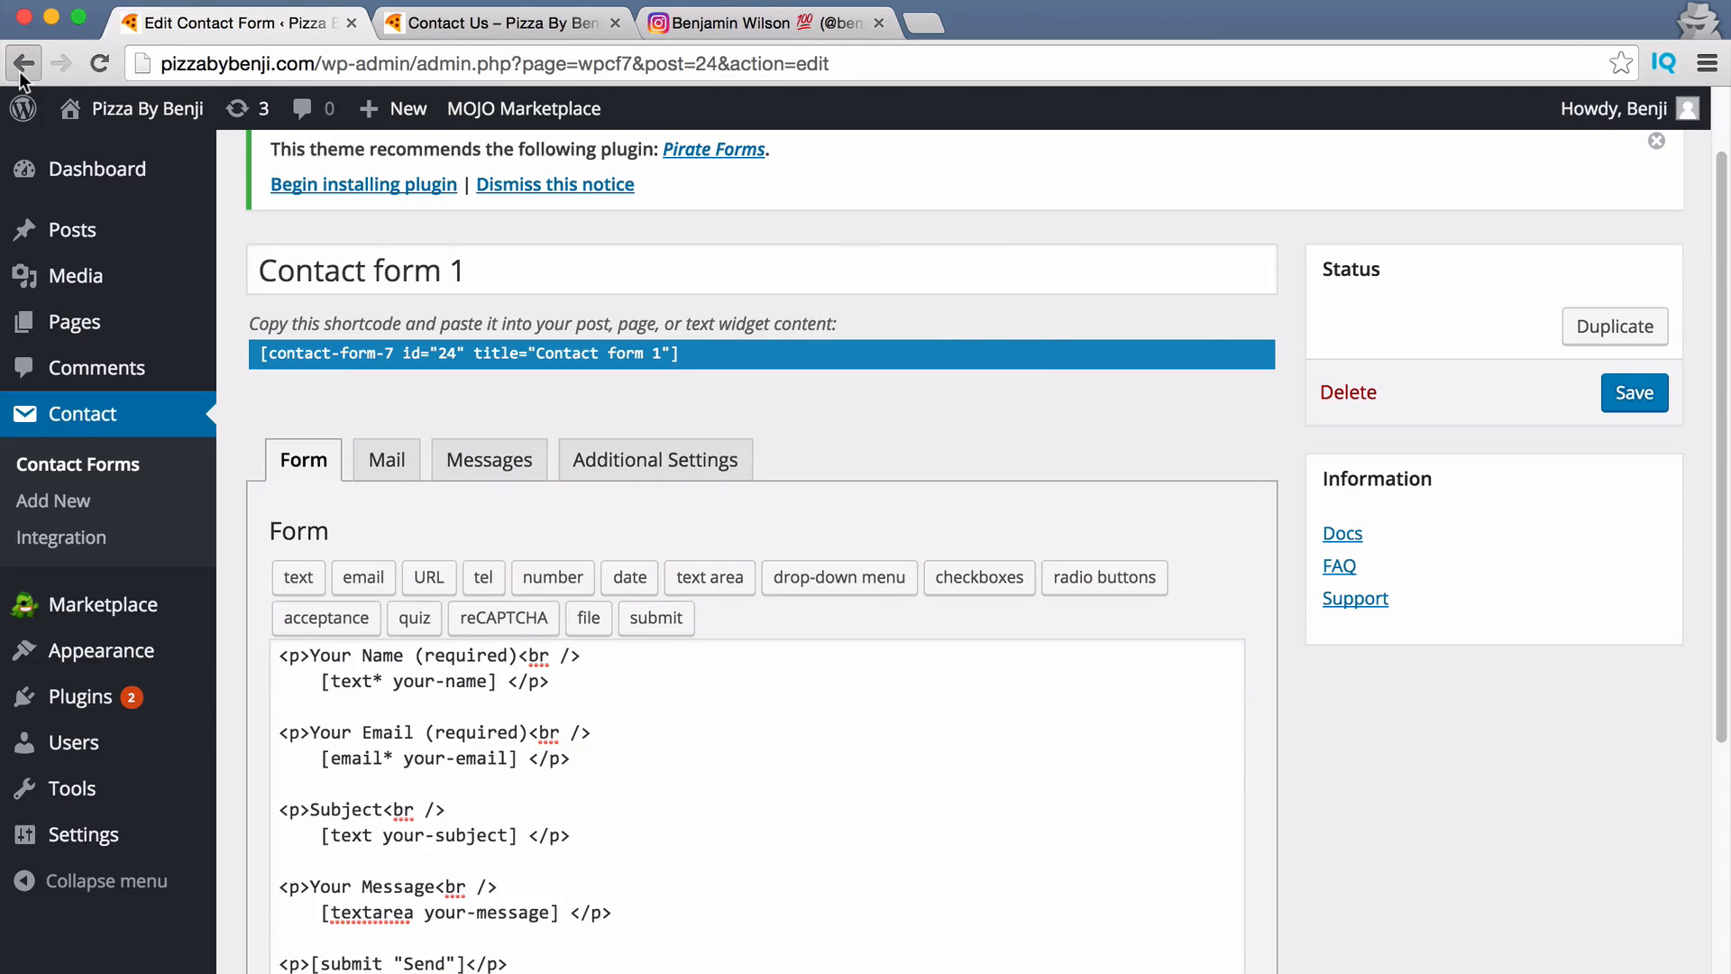
{"action": "left_click", "coordinate": [974, 384]}
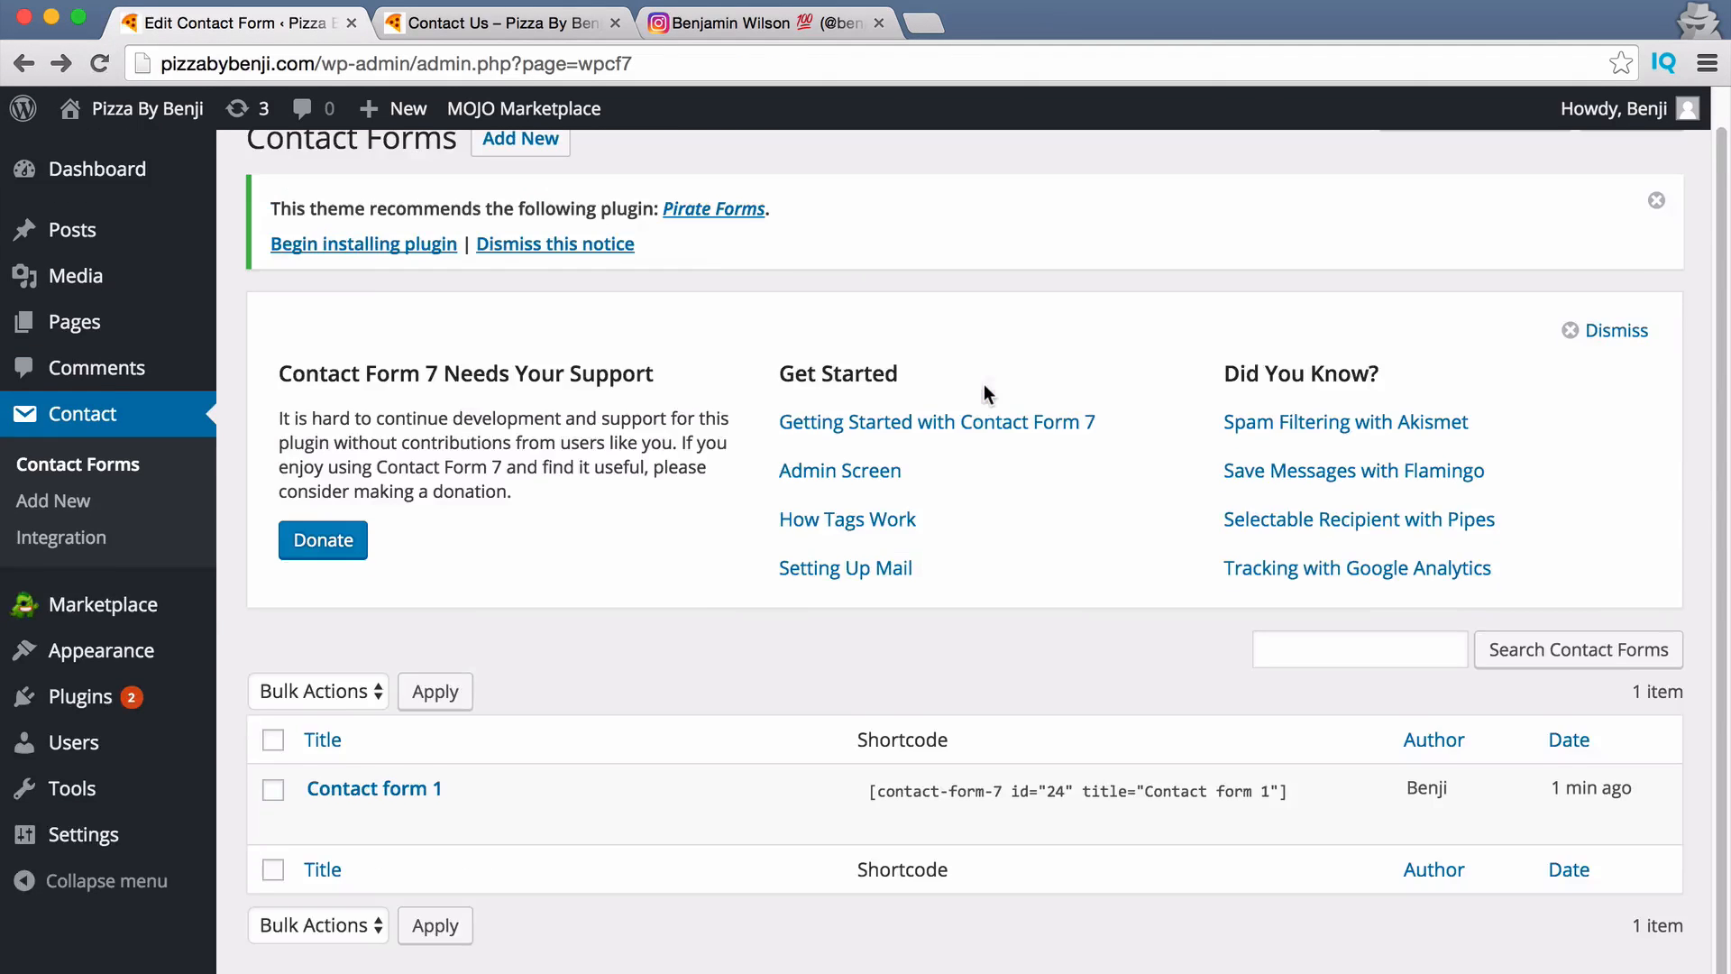
{"action": "left_click_drag", "start_coordinate": [1313, 791], "coordinate": [1229, 793]}
{"action": "triple_click", "coordinate": [1308, 793]}
{"action": "key", "text": "ctrl+c"}
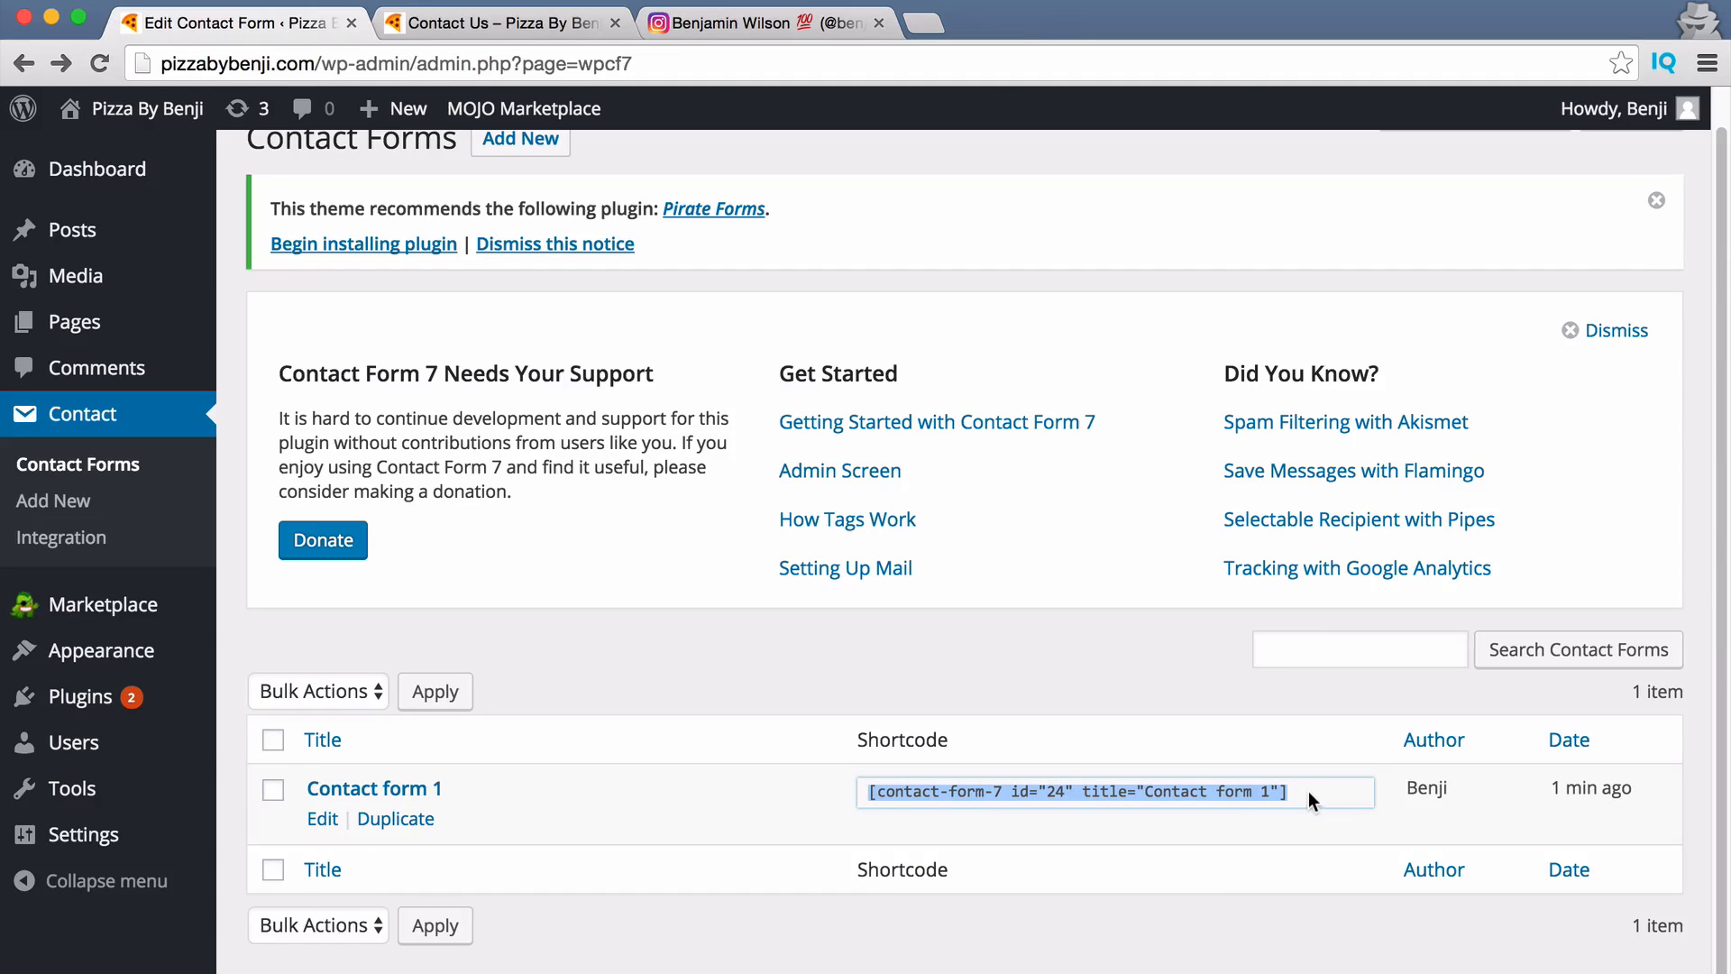
Paste the [contact-form-7 id="24" title="Contact form 1"] shortcode into Contact Us and update it.
{"action": "left_click", "coordinate": [473, 23]}
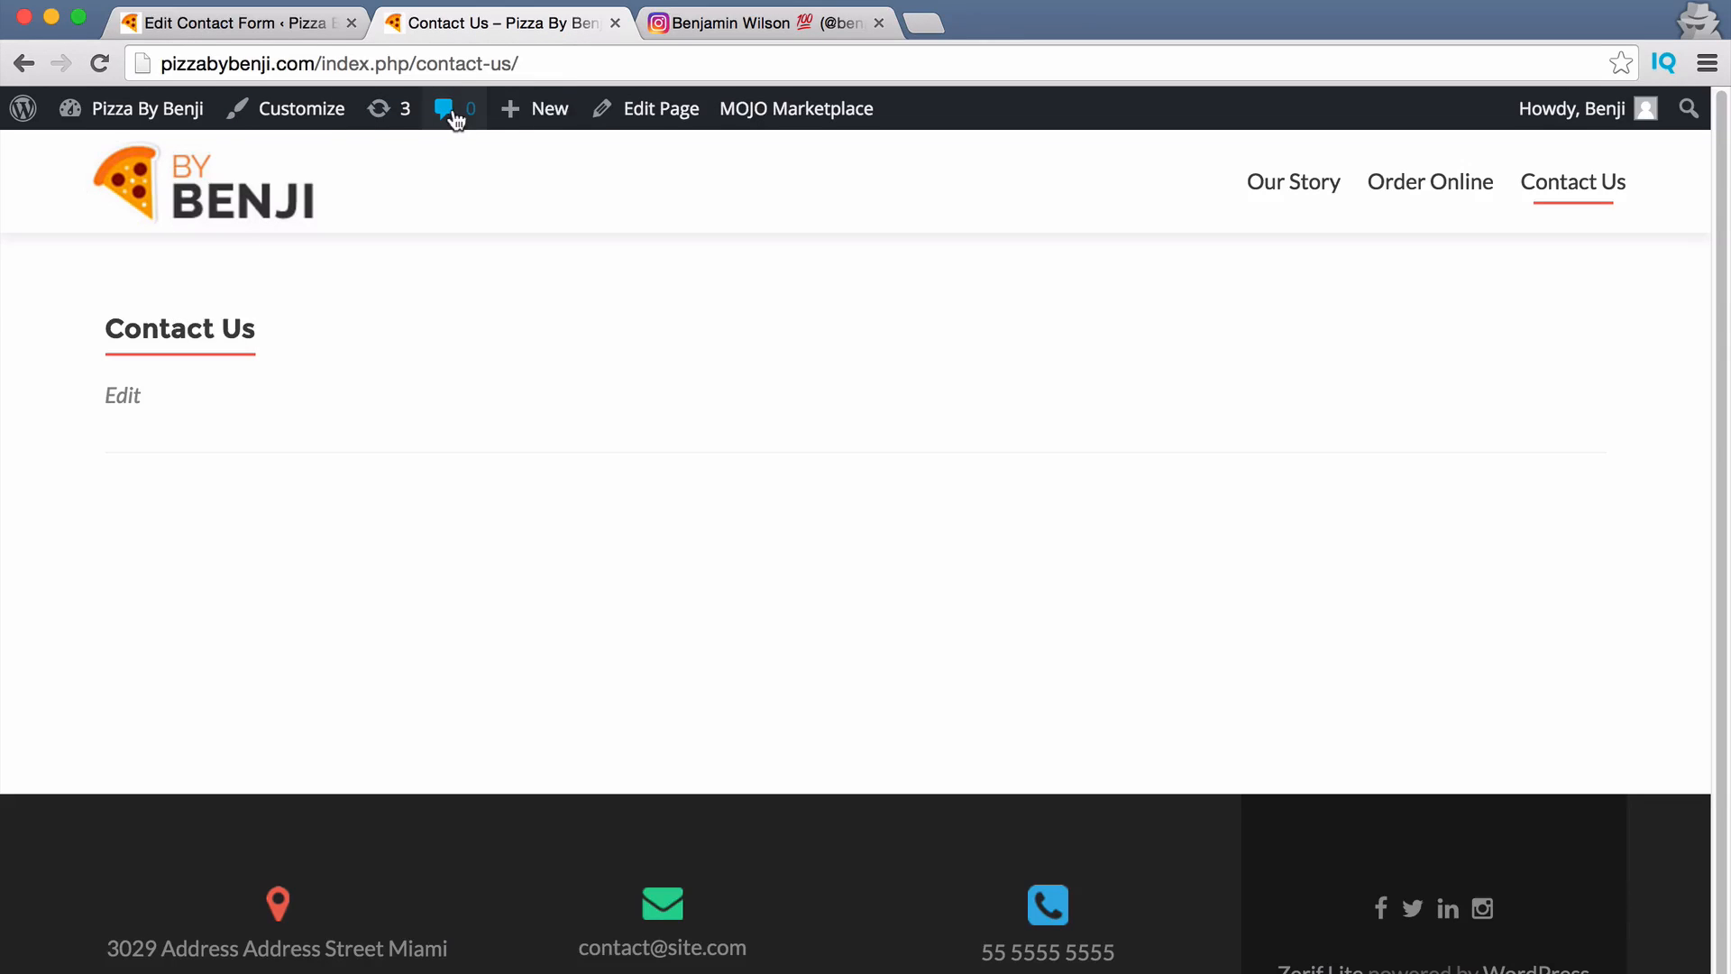
{"action": "left_click", "coordinate": [659, 112]}
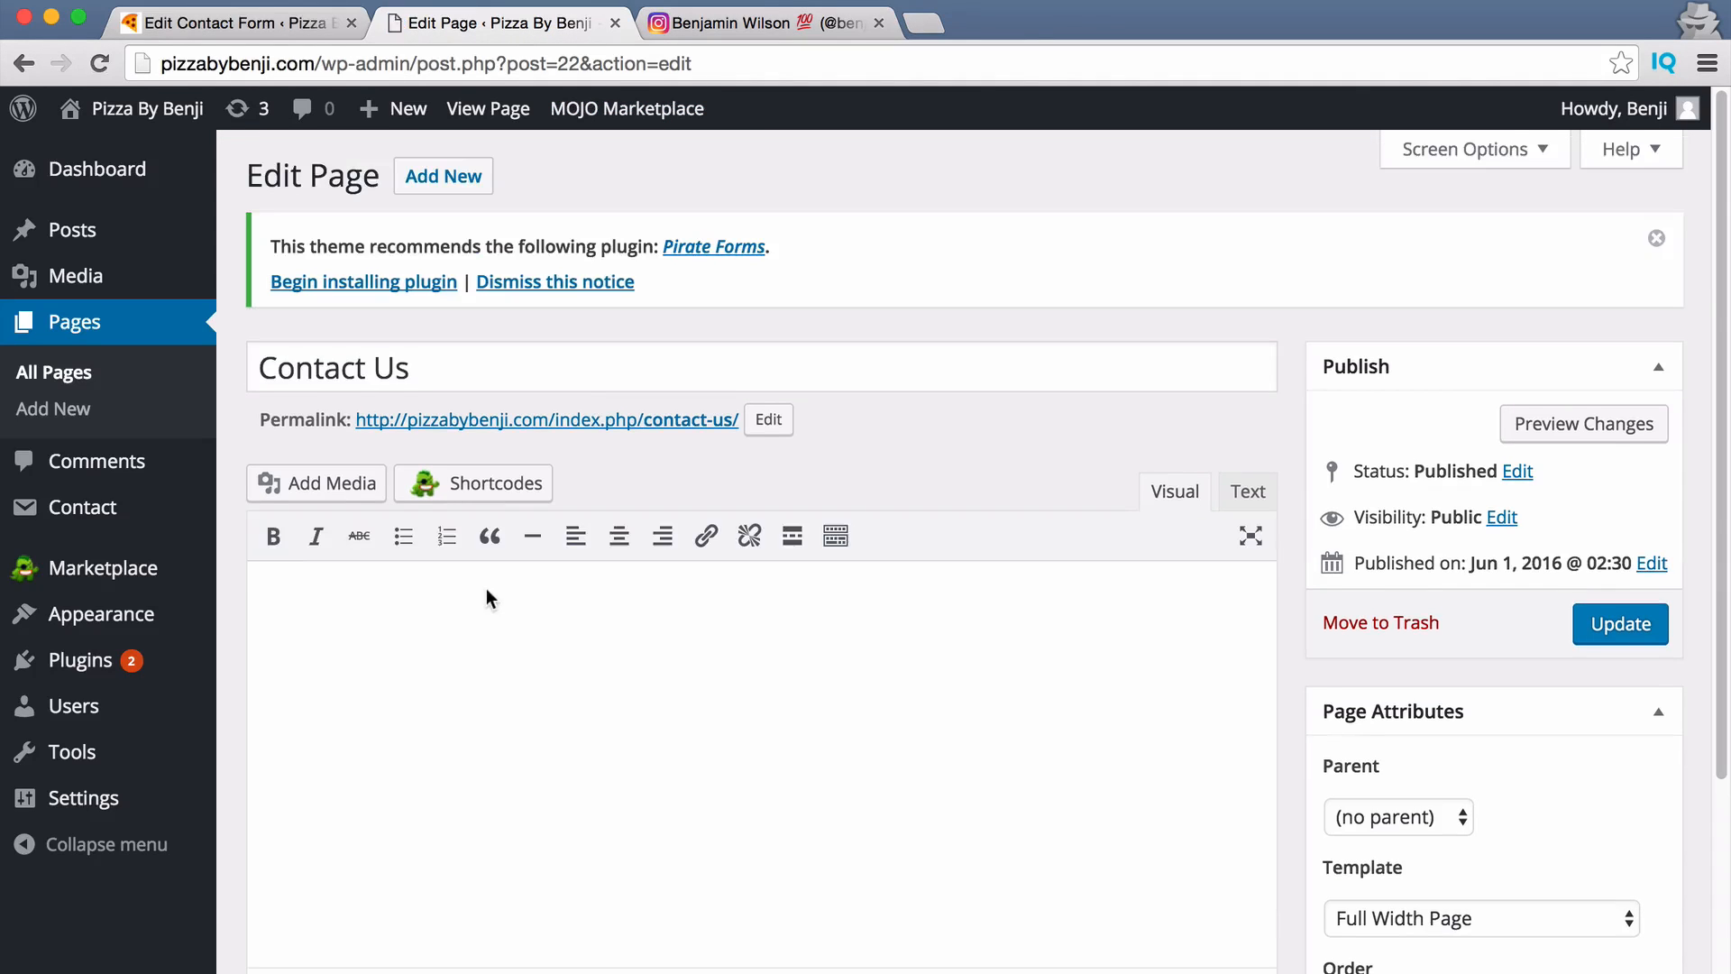
{"action": "left_click", "coordinate": [408, 626]}
{"action": "key", "text": "ctrl+v"}
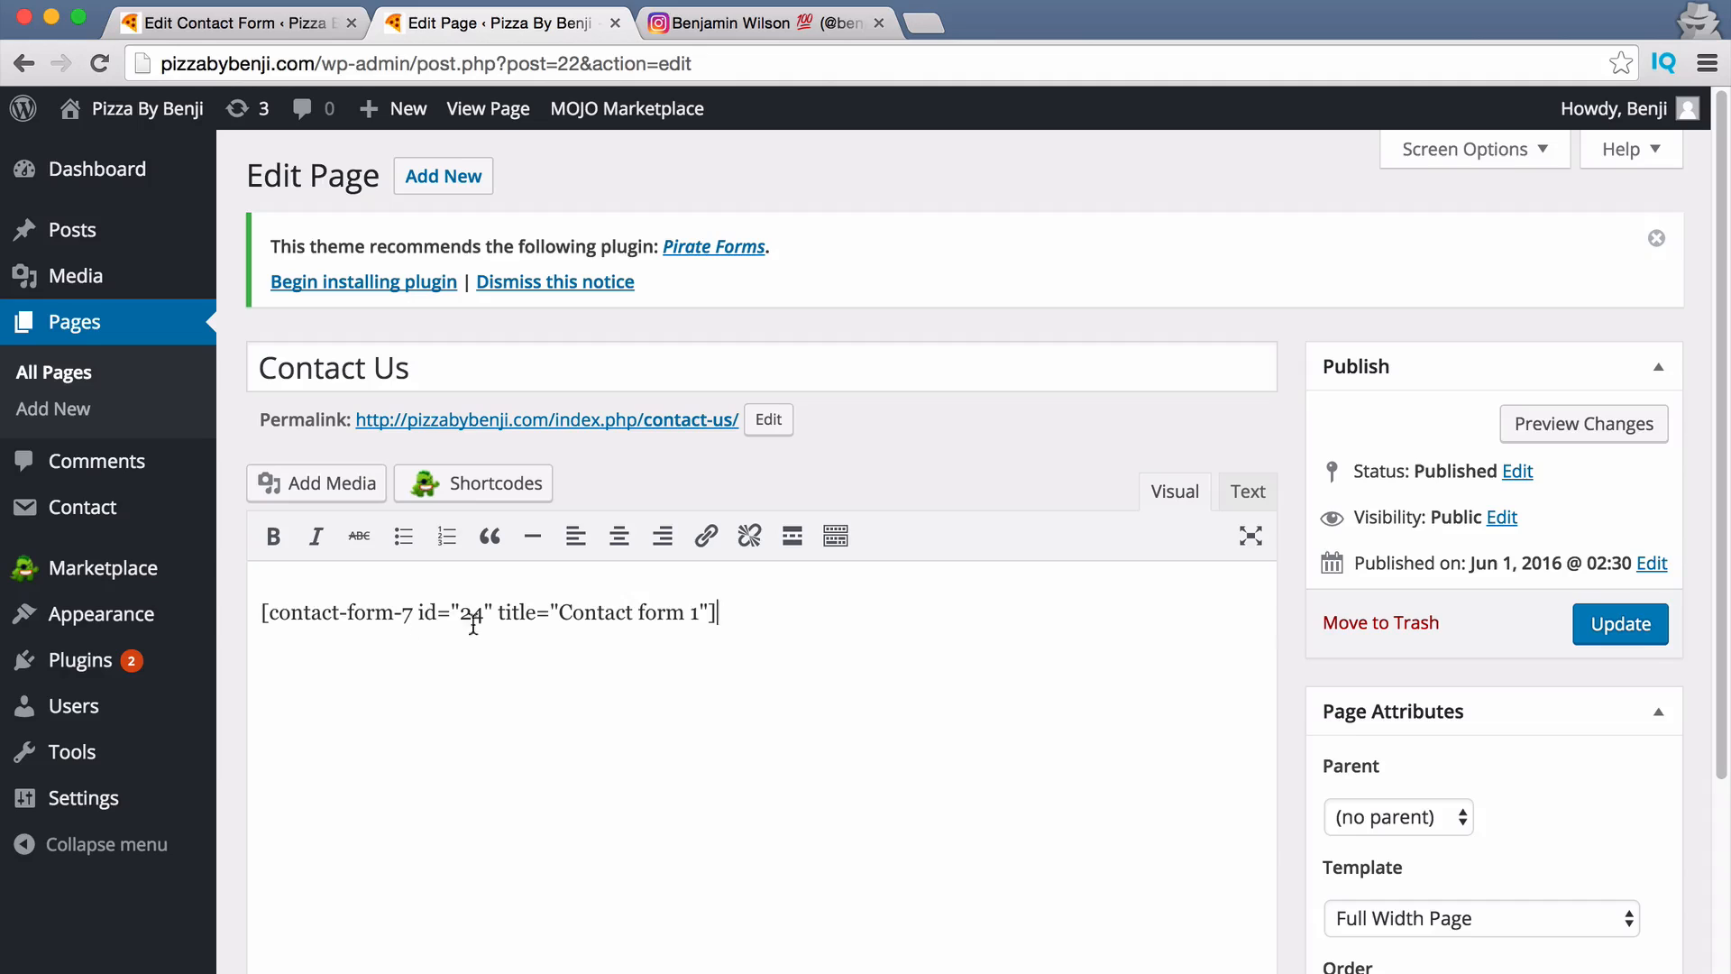
{"action": "left_click", "coordinate": [1621, 623]}
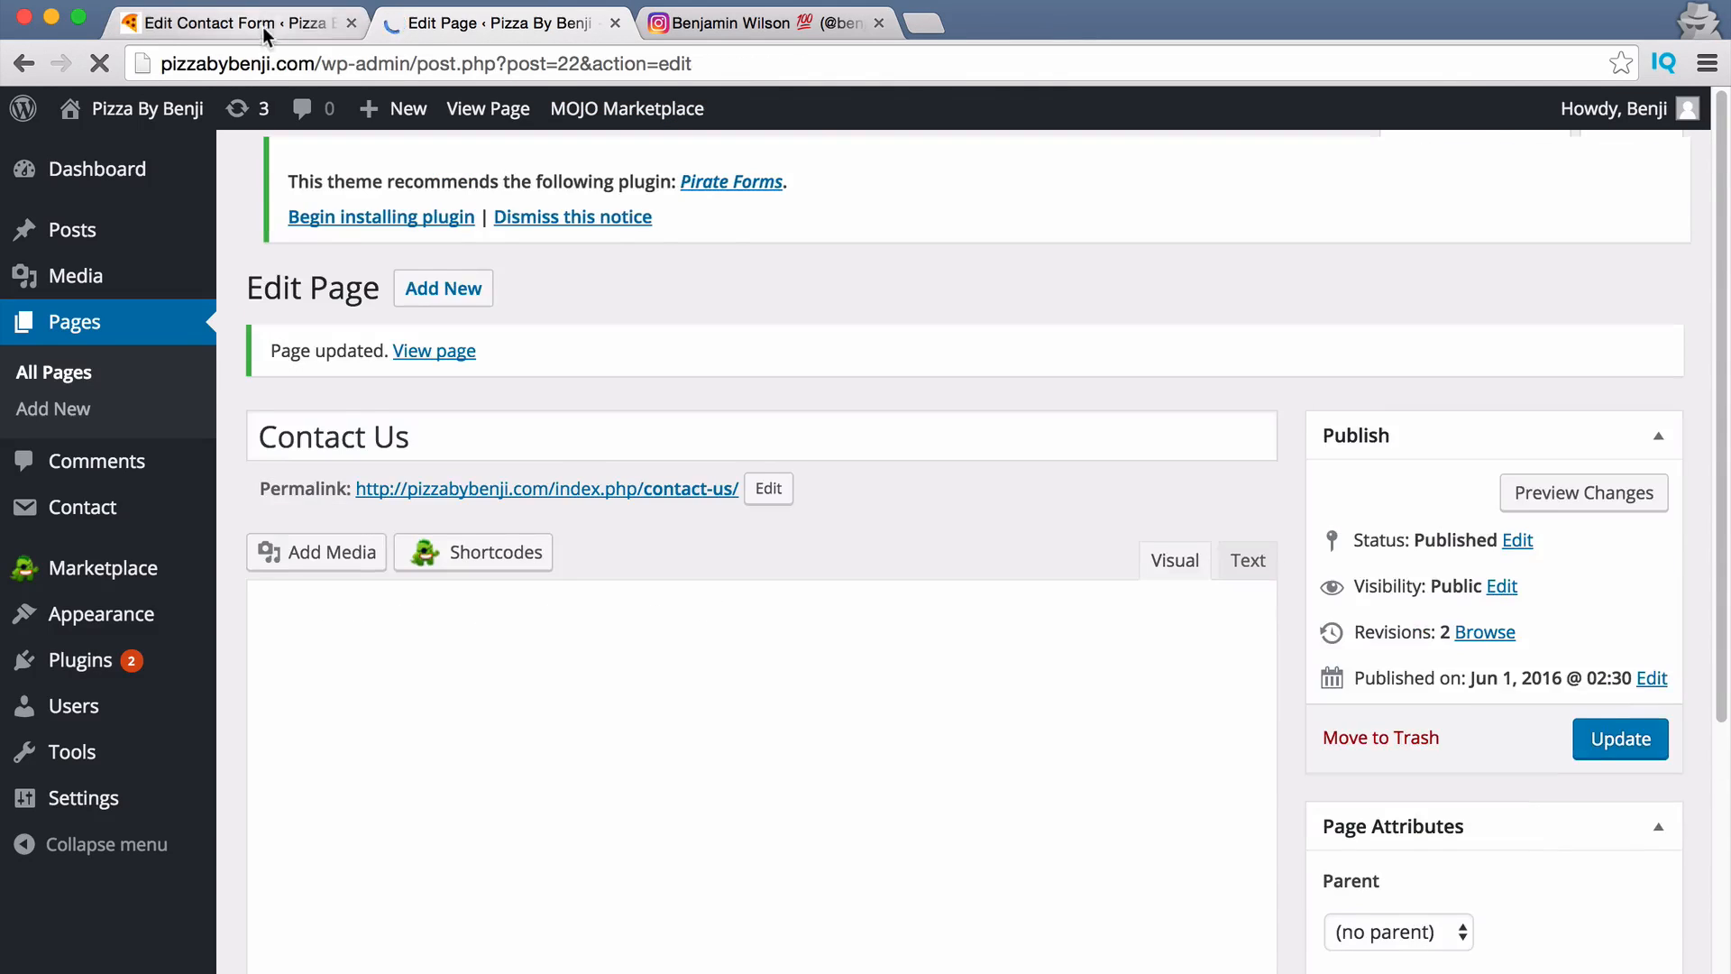
View the live Contact Us page, try its Your Name and Your Message fields, then return to the homepage.
{"action": "left_click", "coordinate": [451, 358]}
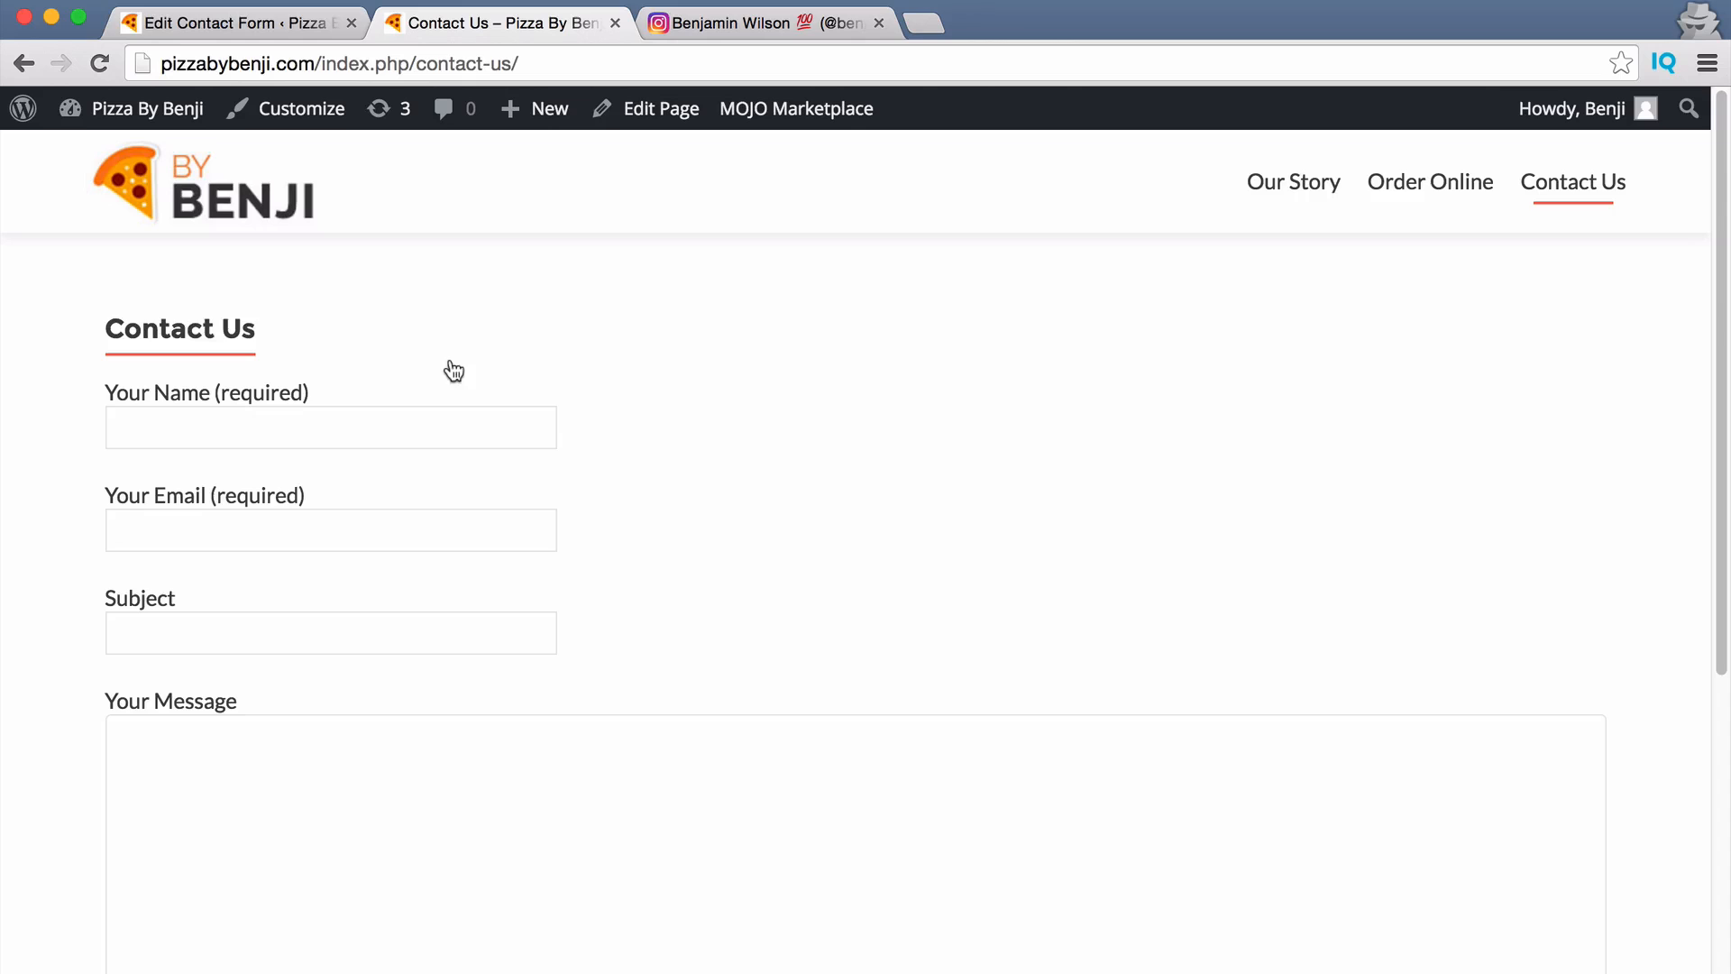
{"action": "scroll", "coordinate": [736, 523], "scroll_direction": "down", "scroll_amount": 6}
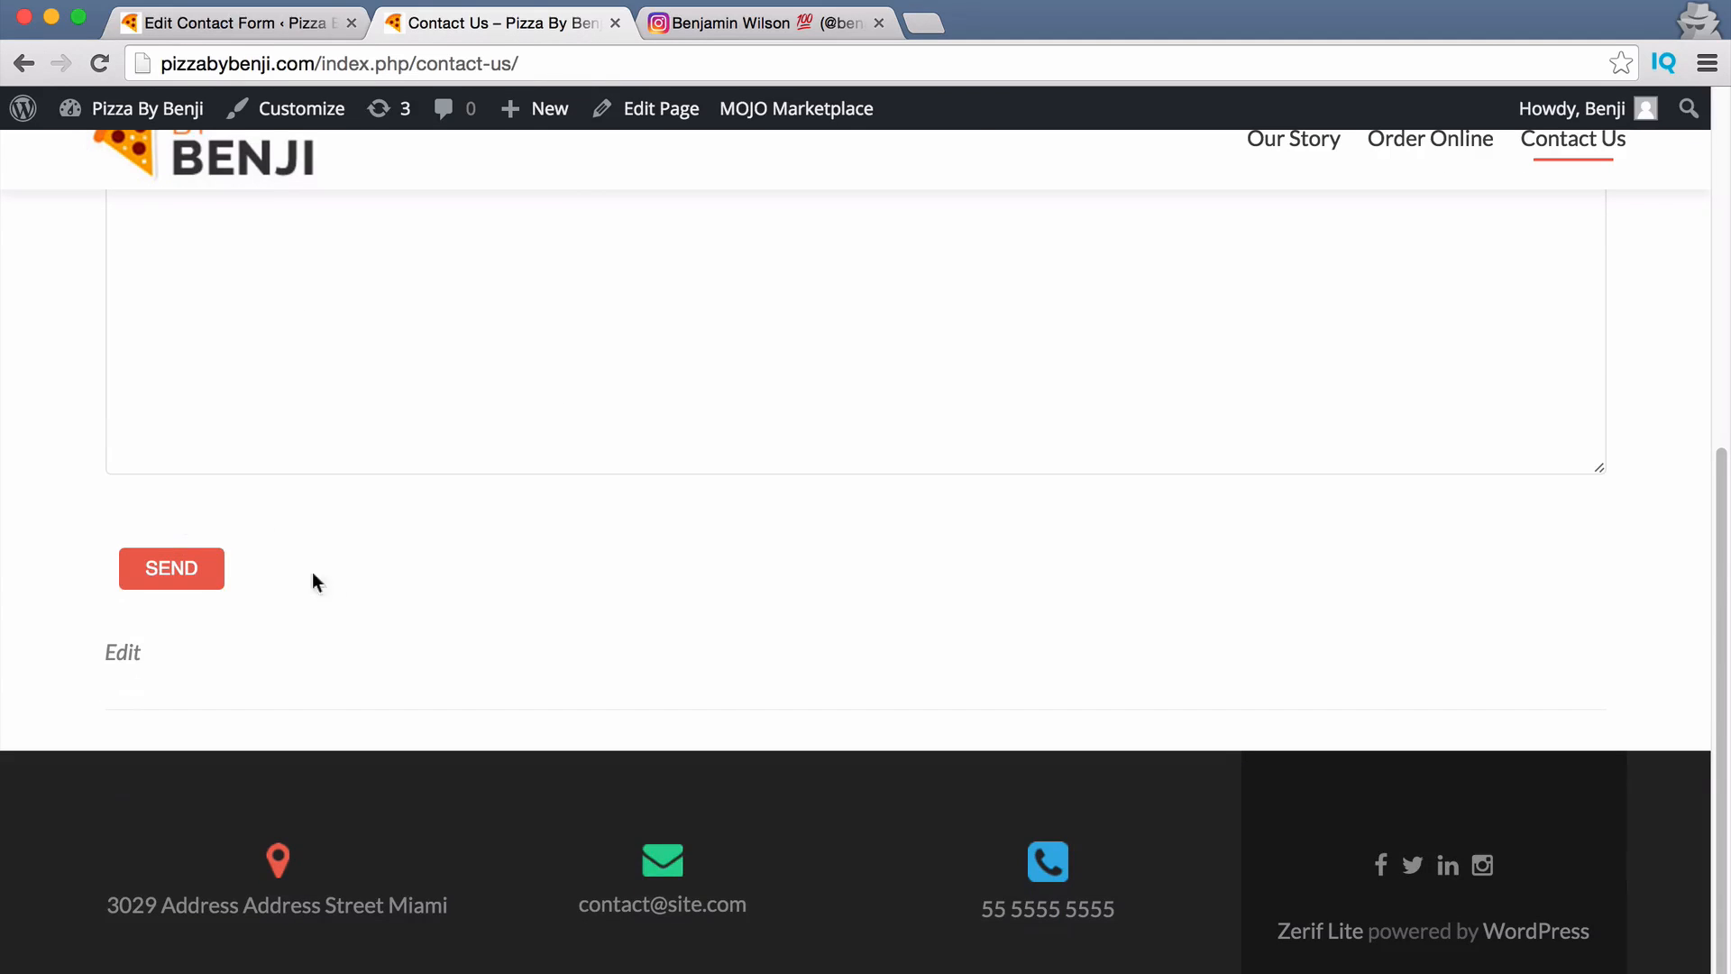
{"action": "scroll", "coordinate": [312, 571], "scroll_direction": "up", "scroll_amount": 6}
{"action": "left_click", "coordinate": [267, 441]}
{"action": "scroll", "coordinate": [356, 638], "scroll_direction": "down", "scroll_amount": 4}
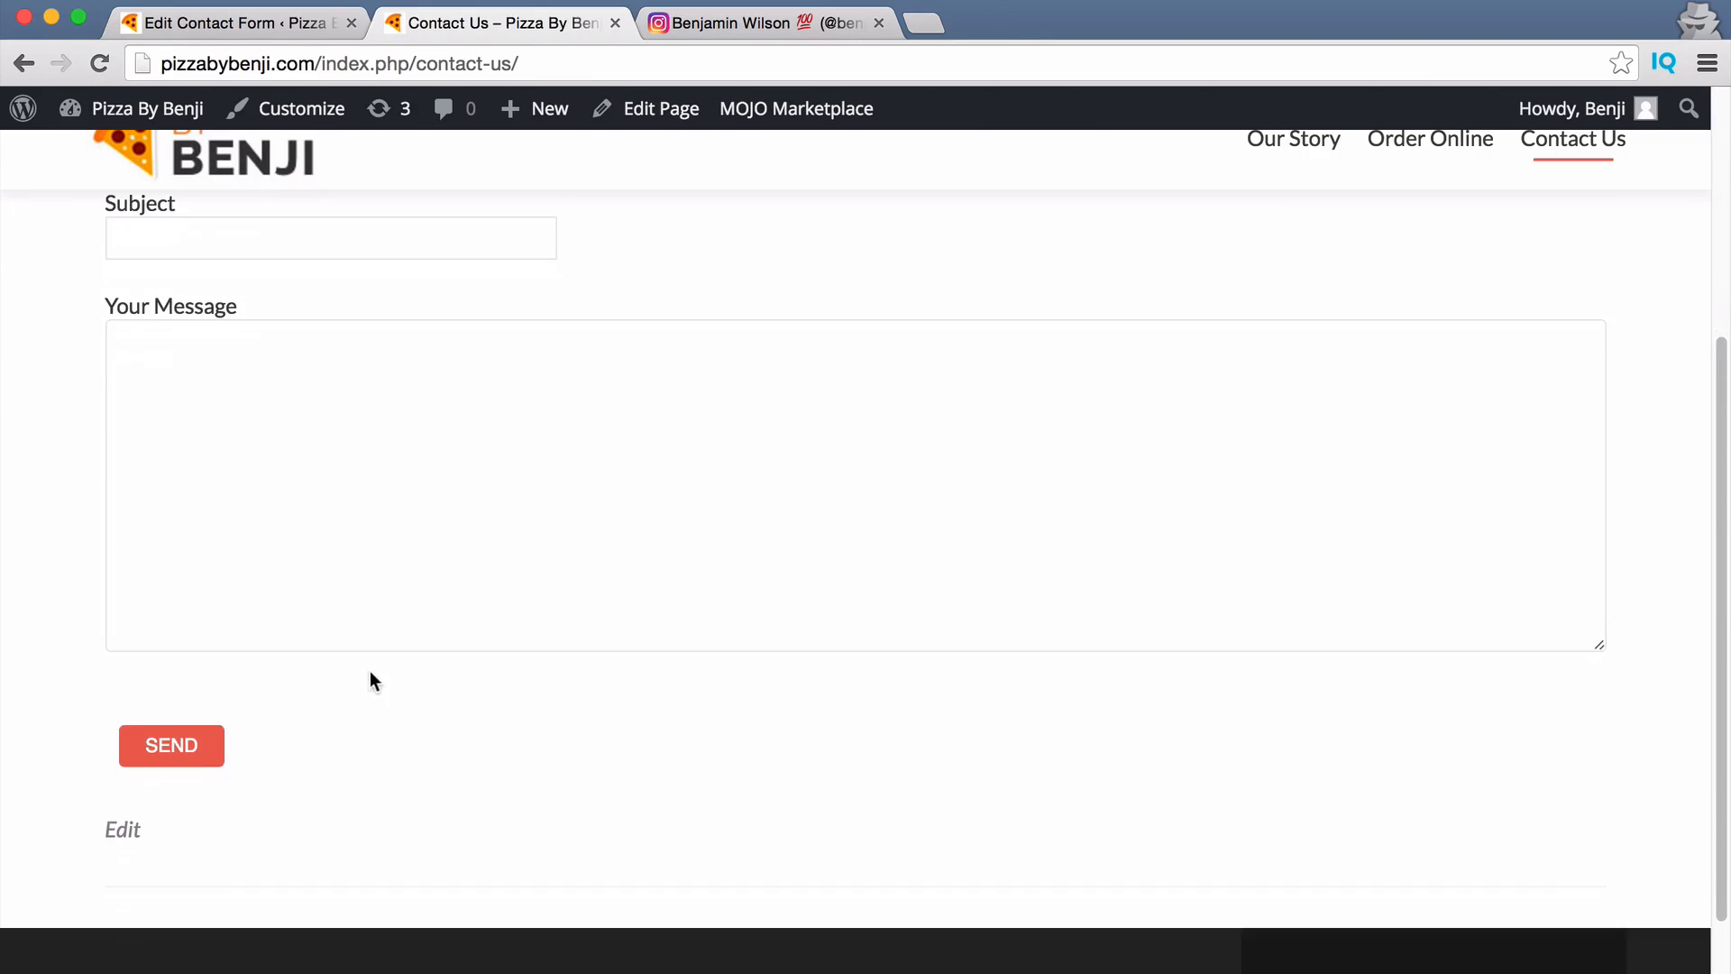
{"action": "left_click", "coordinate": [274, 495]}
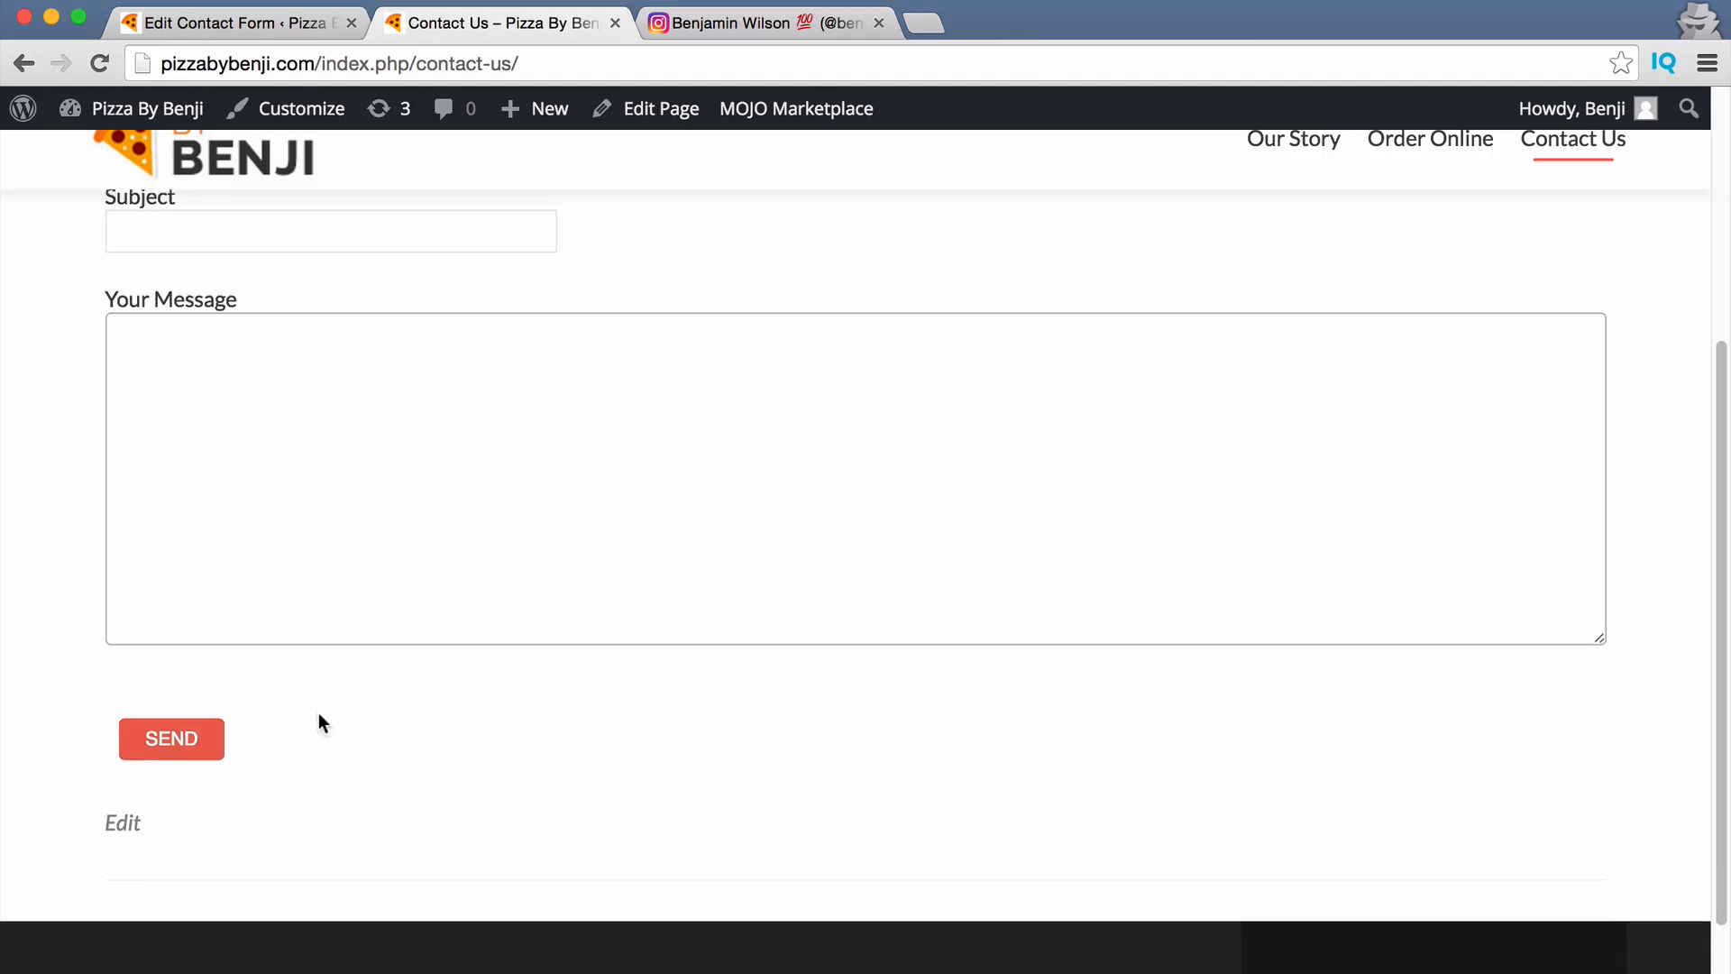
{"action": "scroll", "coordinate": [322, 722], "scroll_direction": "up", "scroll_amount": 4}
{"action": "left_click", "coordinate": [265, 434]}
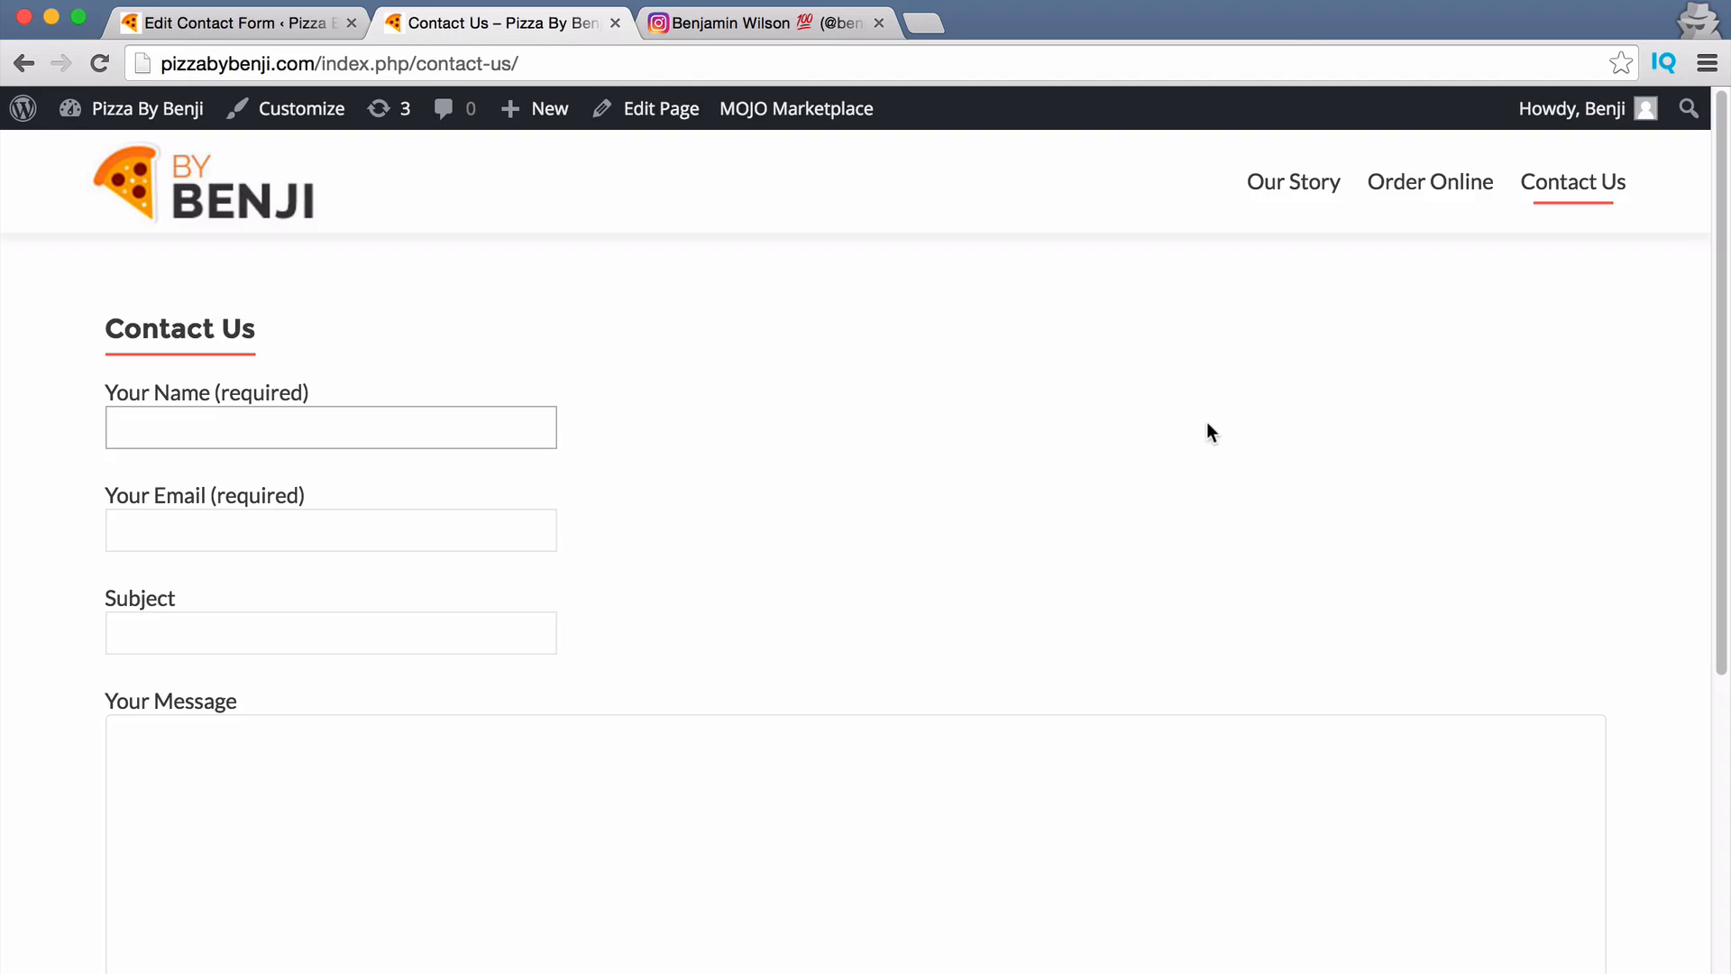
{"action": "left_click", "coordinate": [203, 183]}
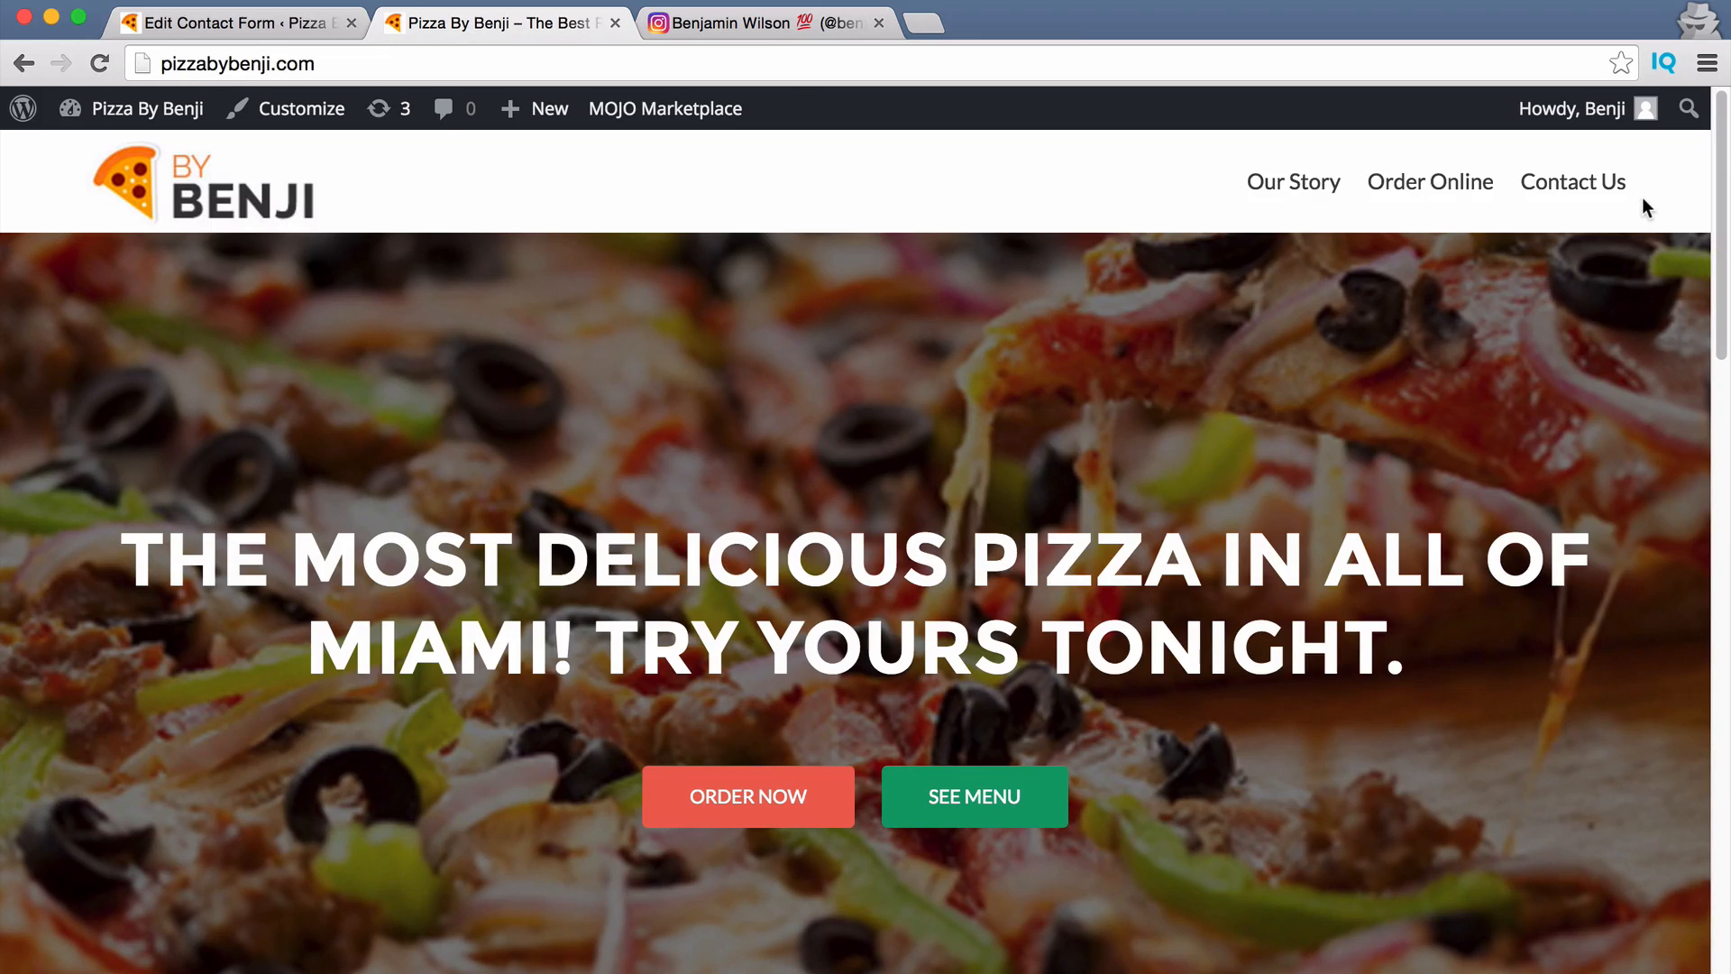
Go from the Contact Forms admin page to the Appearance > Menus screen.
{"action": "left_click", "coordinate": [236, 23]}
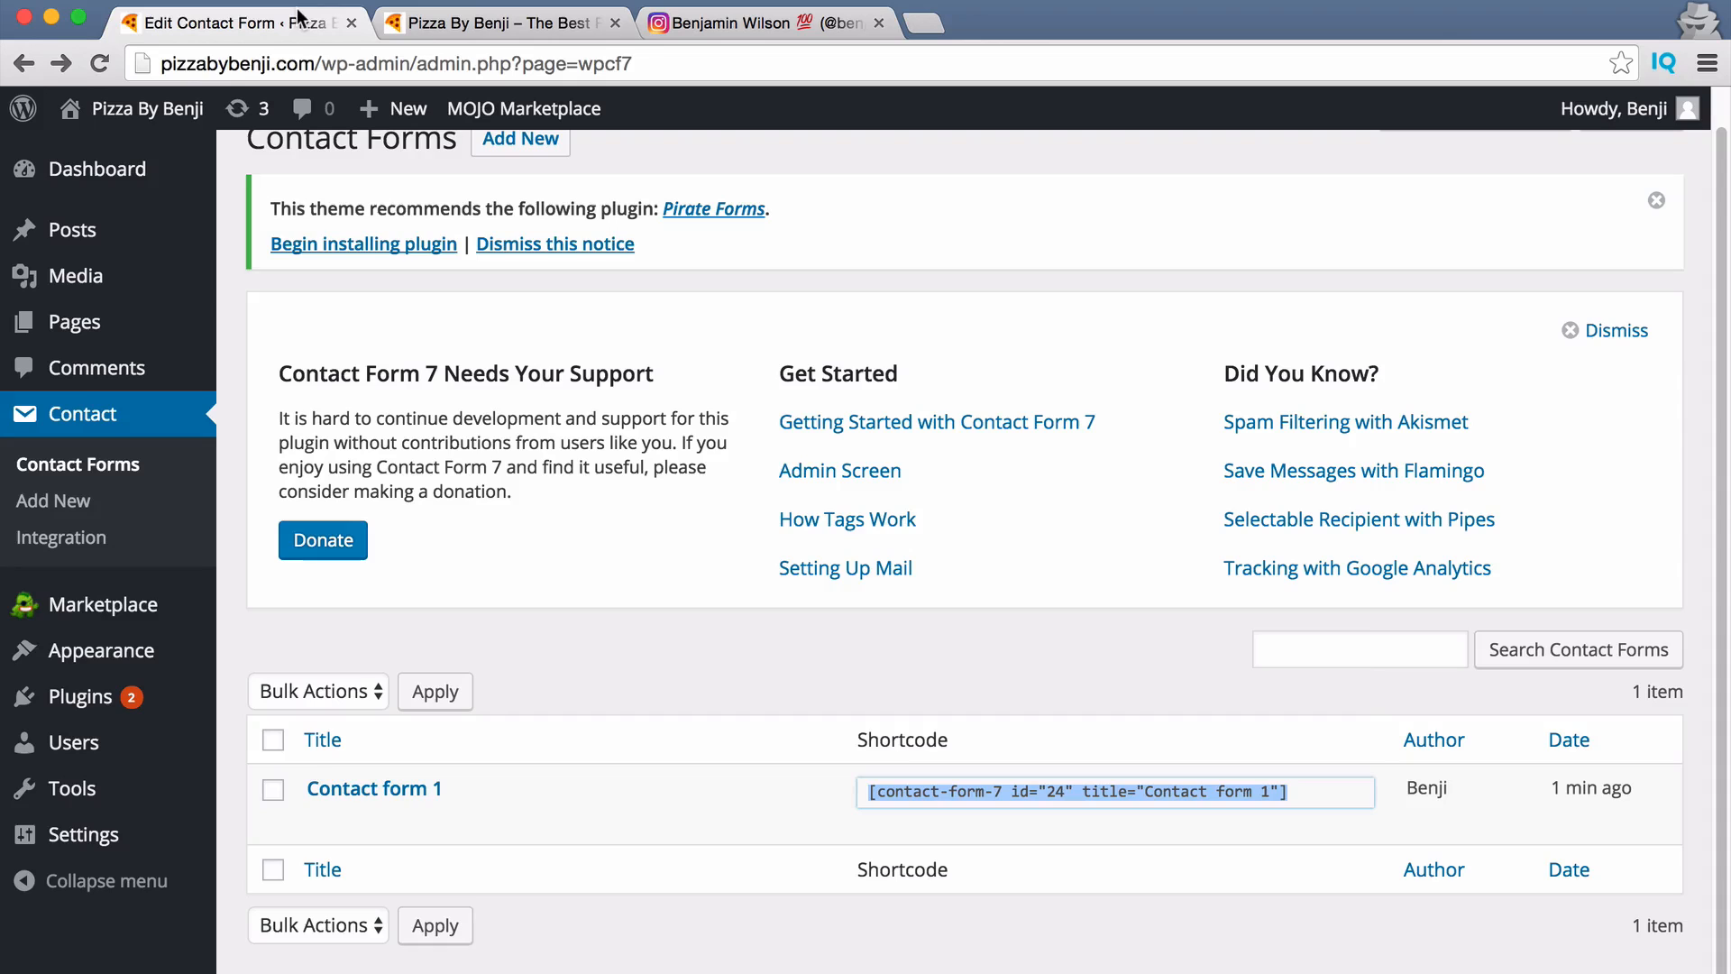
{"action": "scroll", "coordinate": [227, 463], "scroll_direction": "up", "scroll_amount": 1}
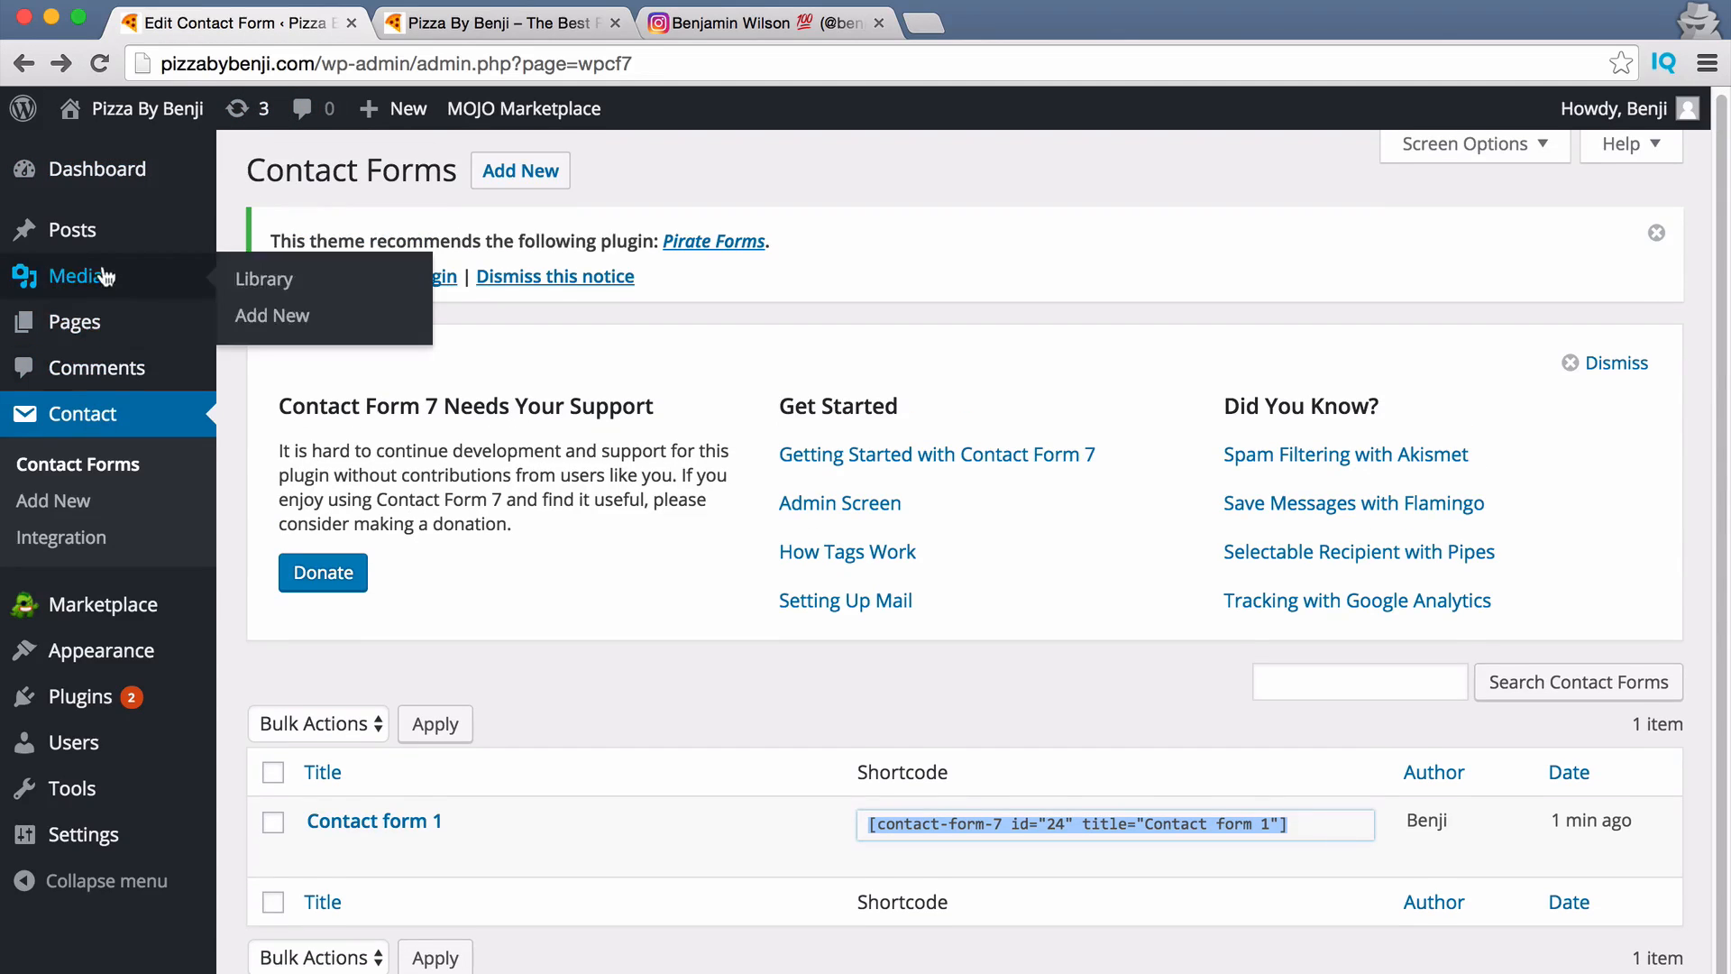
{"action": "mouse_move", "coordinate": [144, 663]}
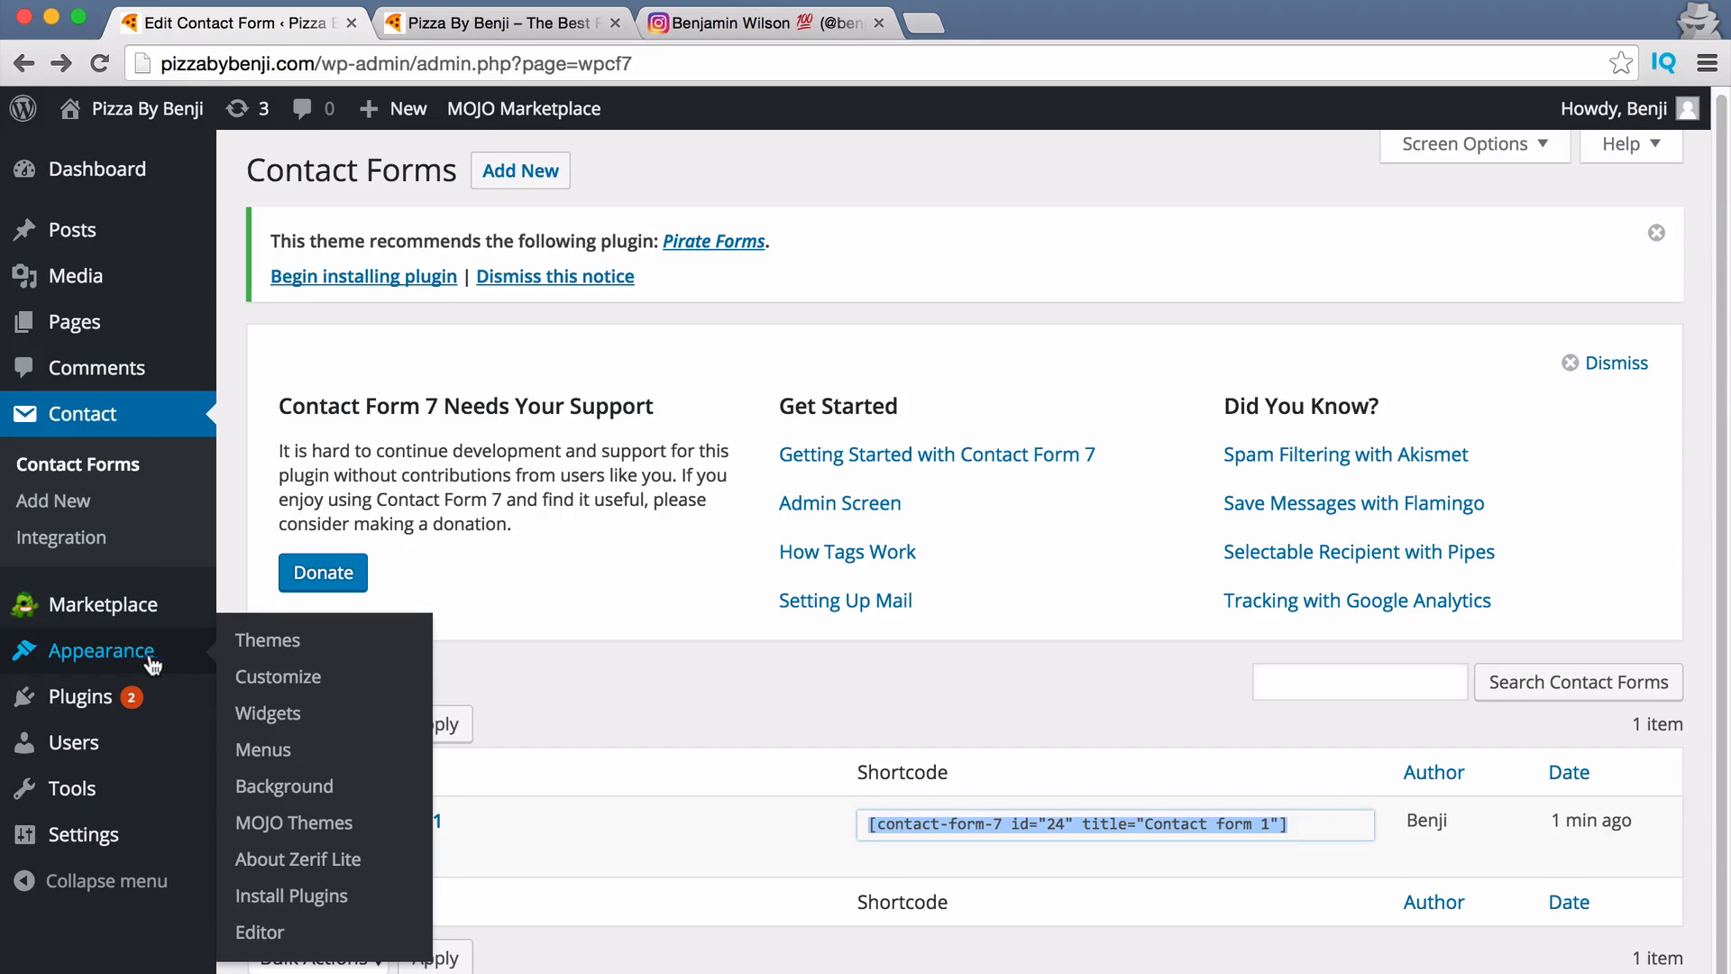
{"action": "left_click", "coordinate": [277, 758]}
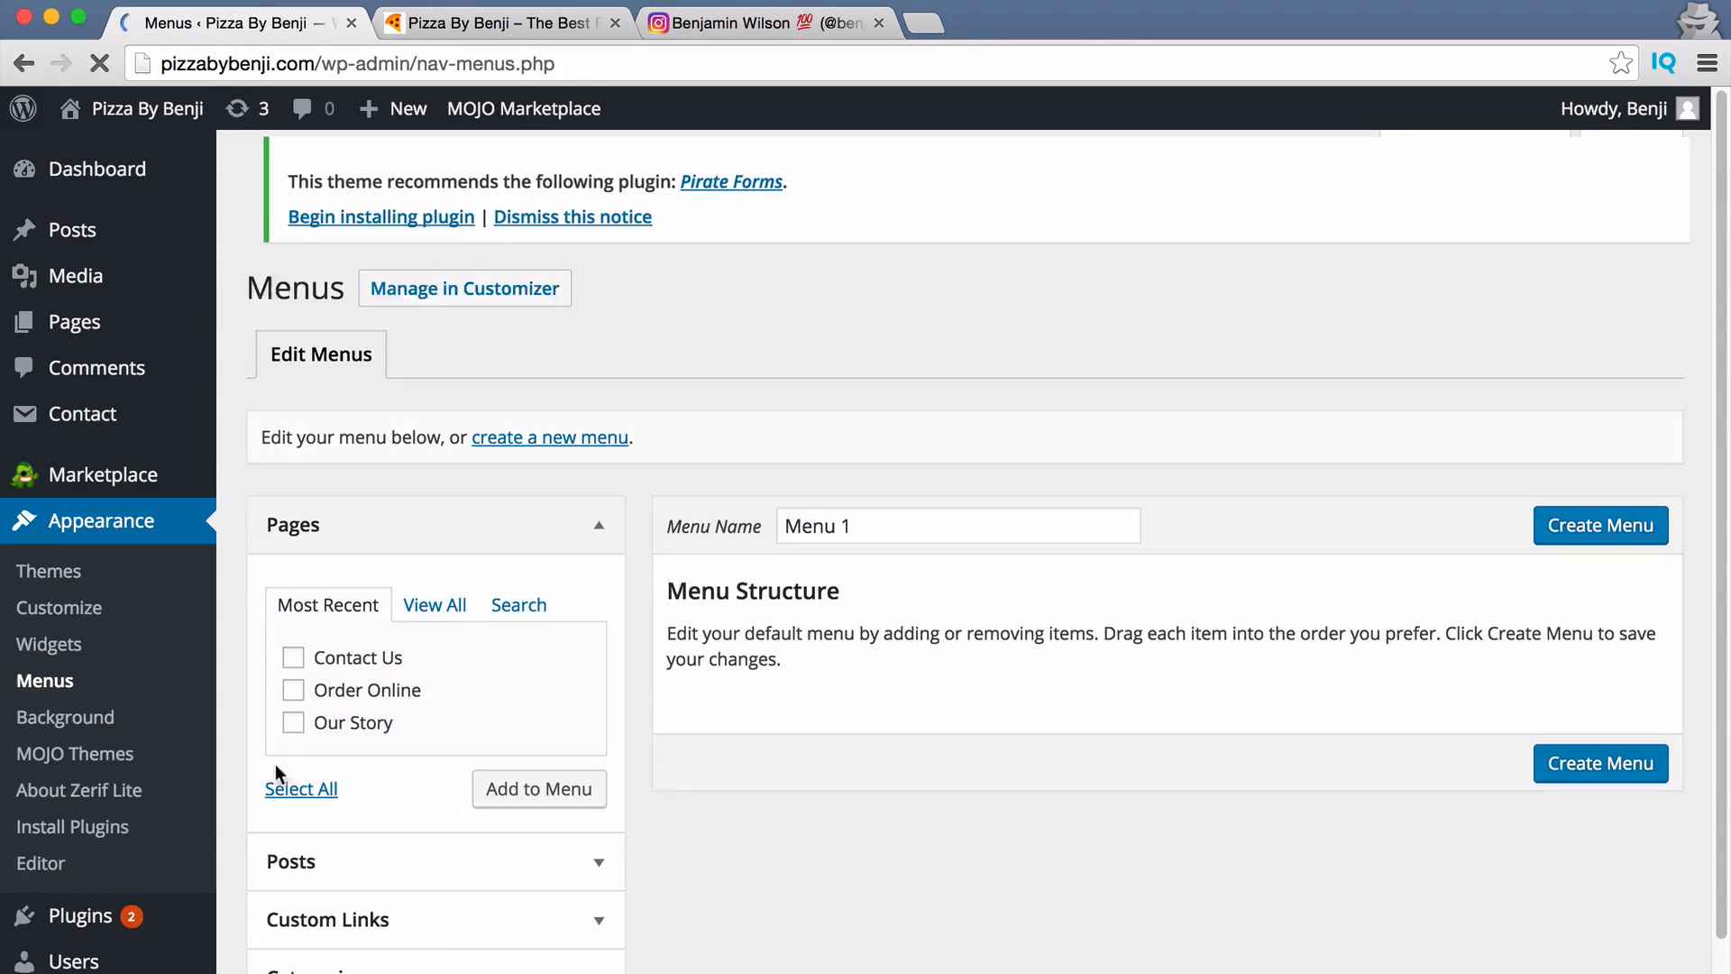
{"action": "scroll", "coordinate": [745, 746], "scroll_direction": "down", "scroll_amount": 2}
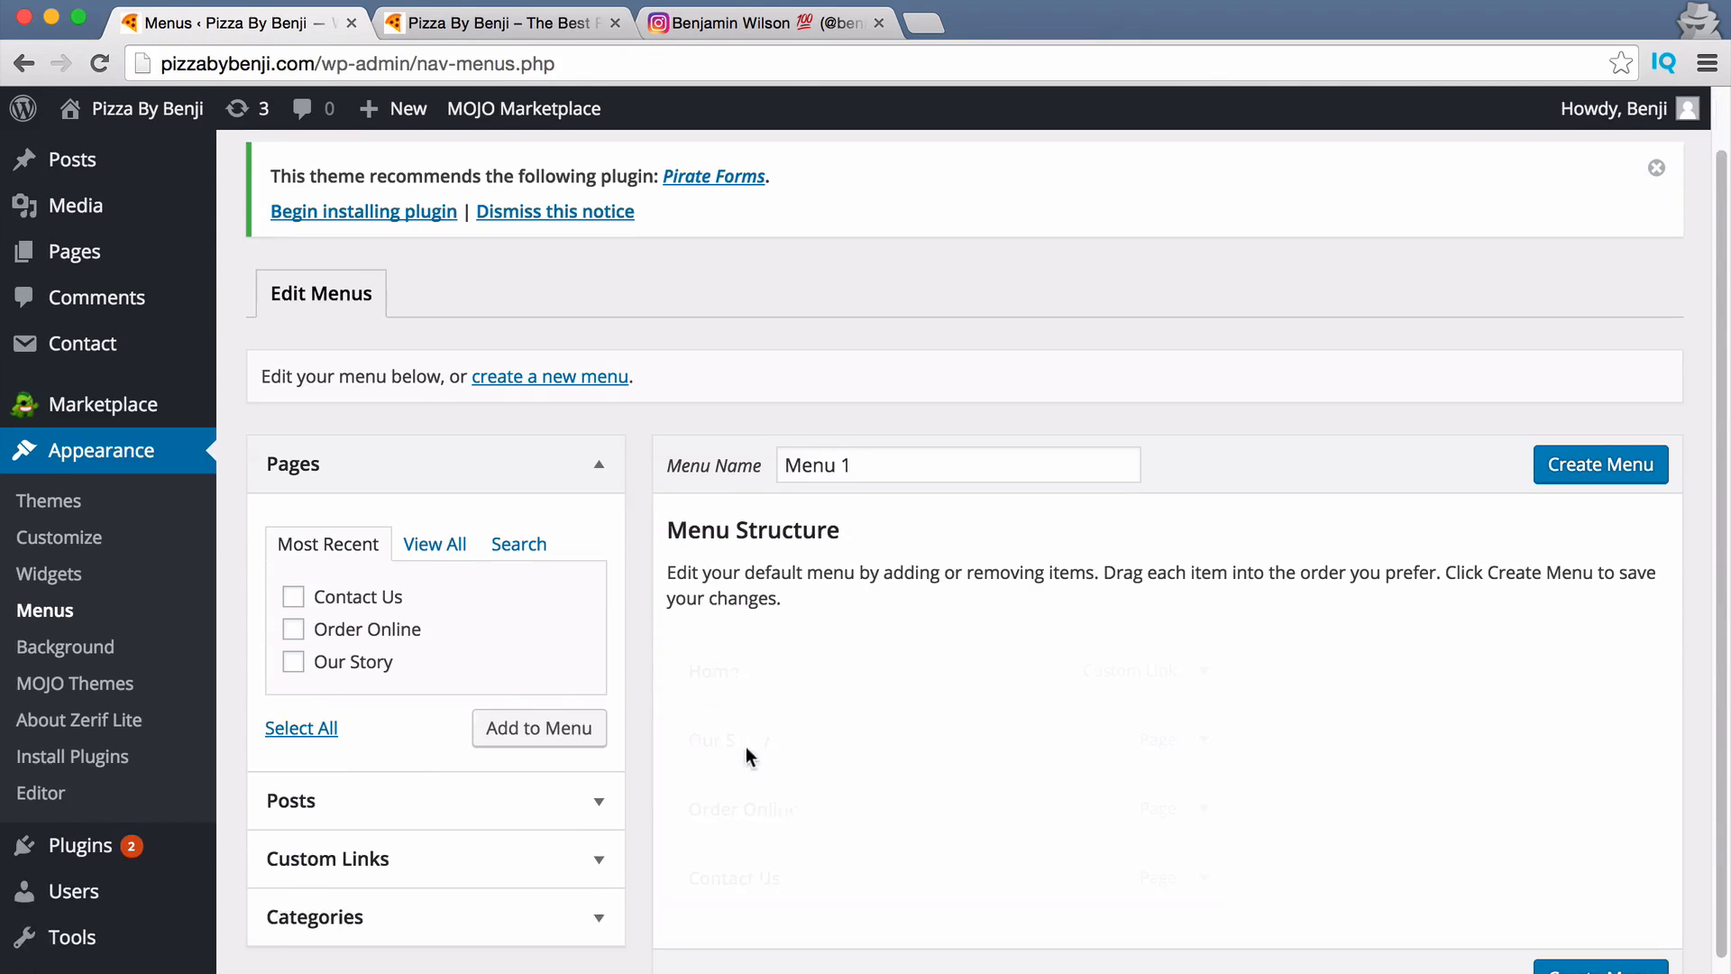
{"action": "scroll", "coordinate": [1199, 460], "scroll_direction": "down", "scroll_amount": 1}
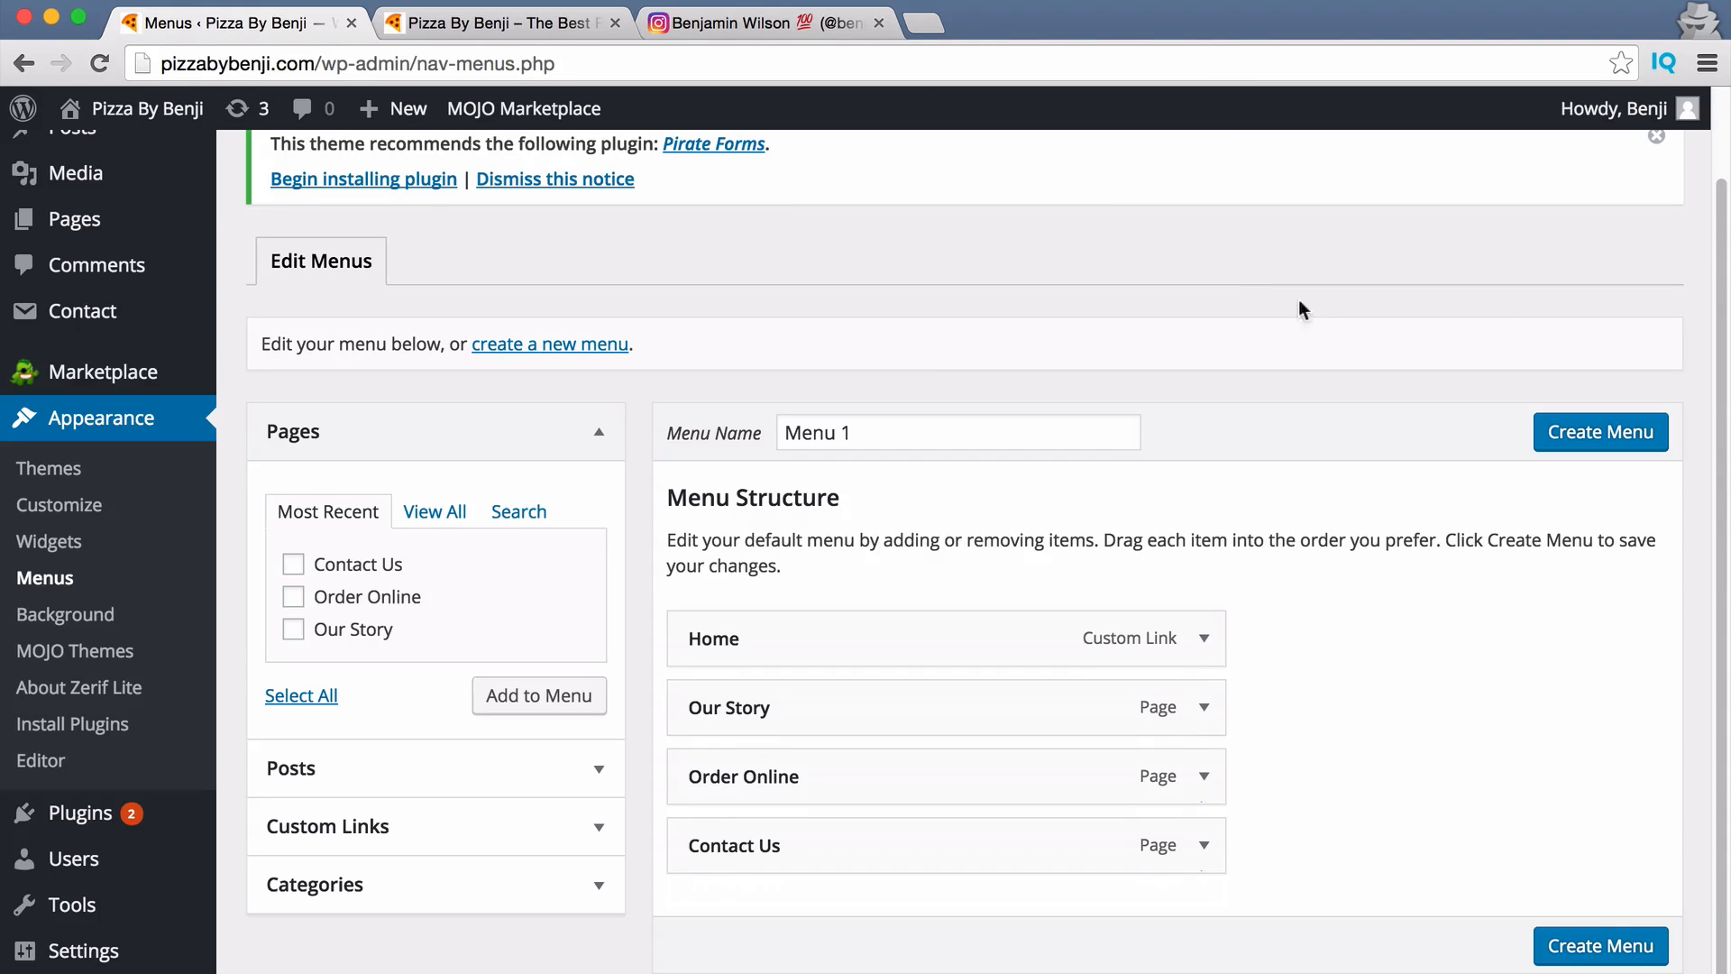
Create a new menu named 'Primary top right'.
{"action": "triple_click", "coordinate": [841, 442]}
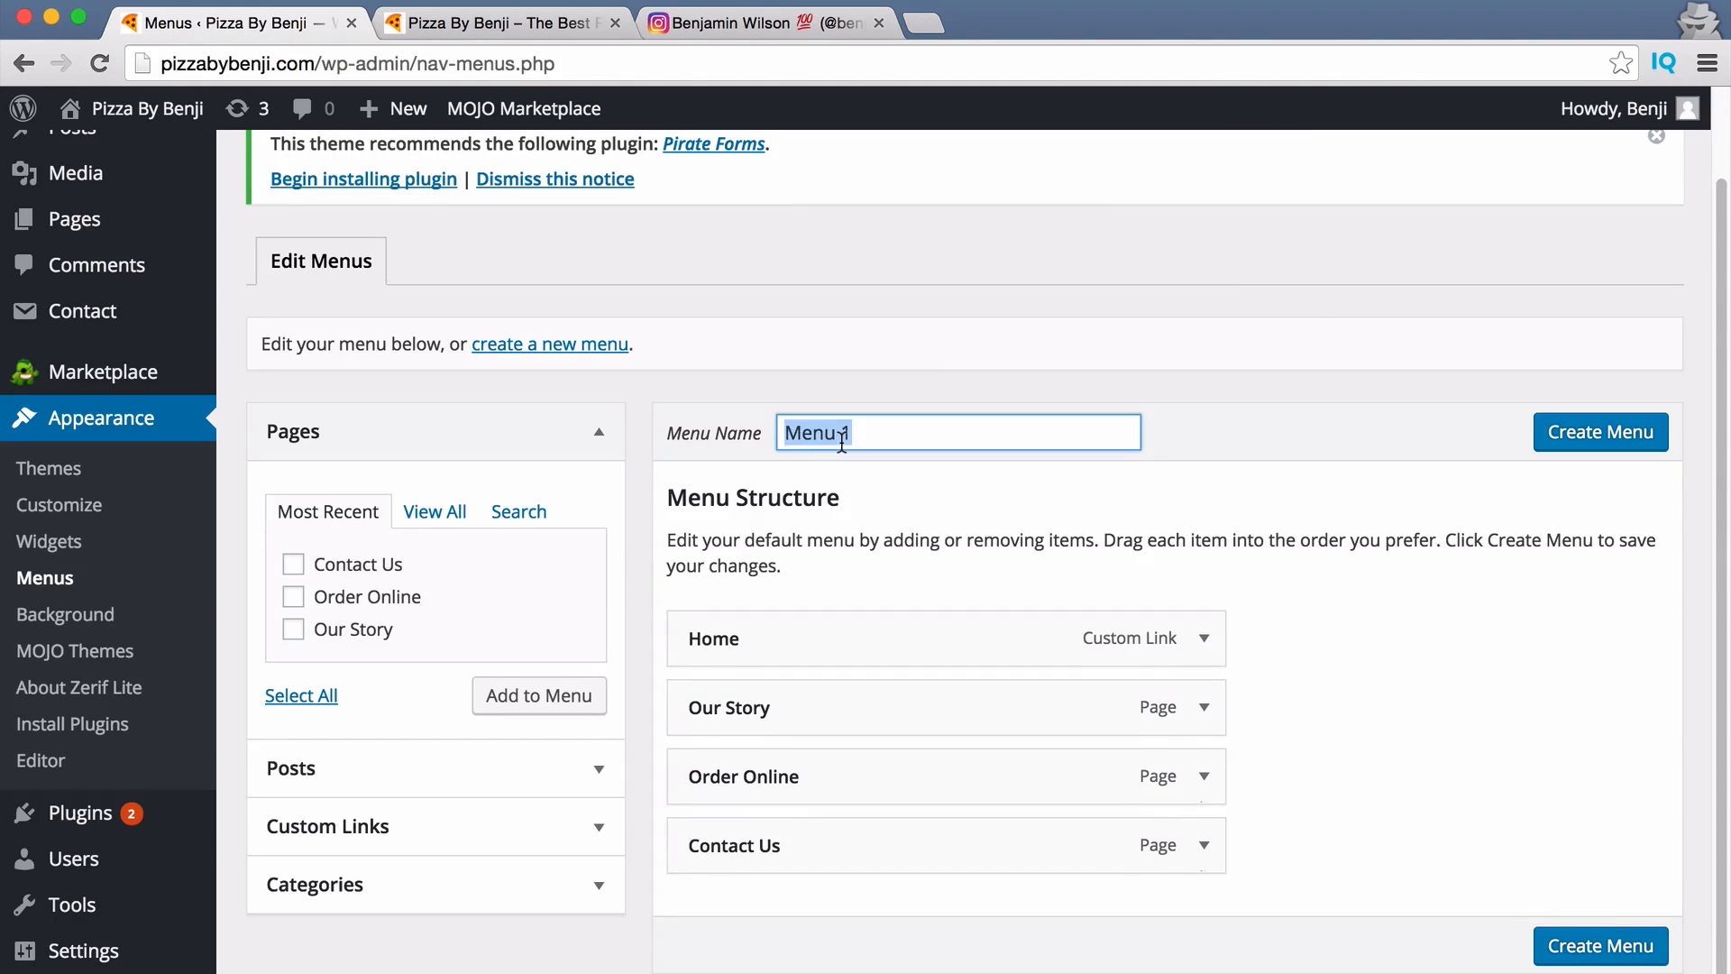
{"action": "type", "text": "Prim"}
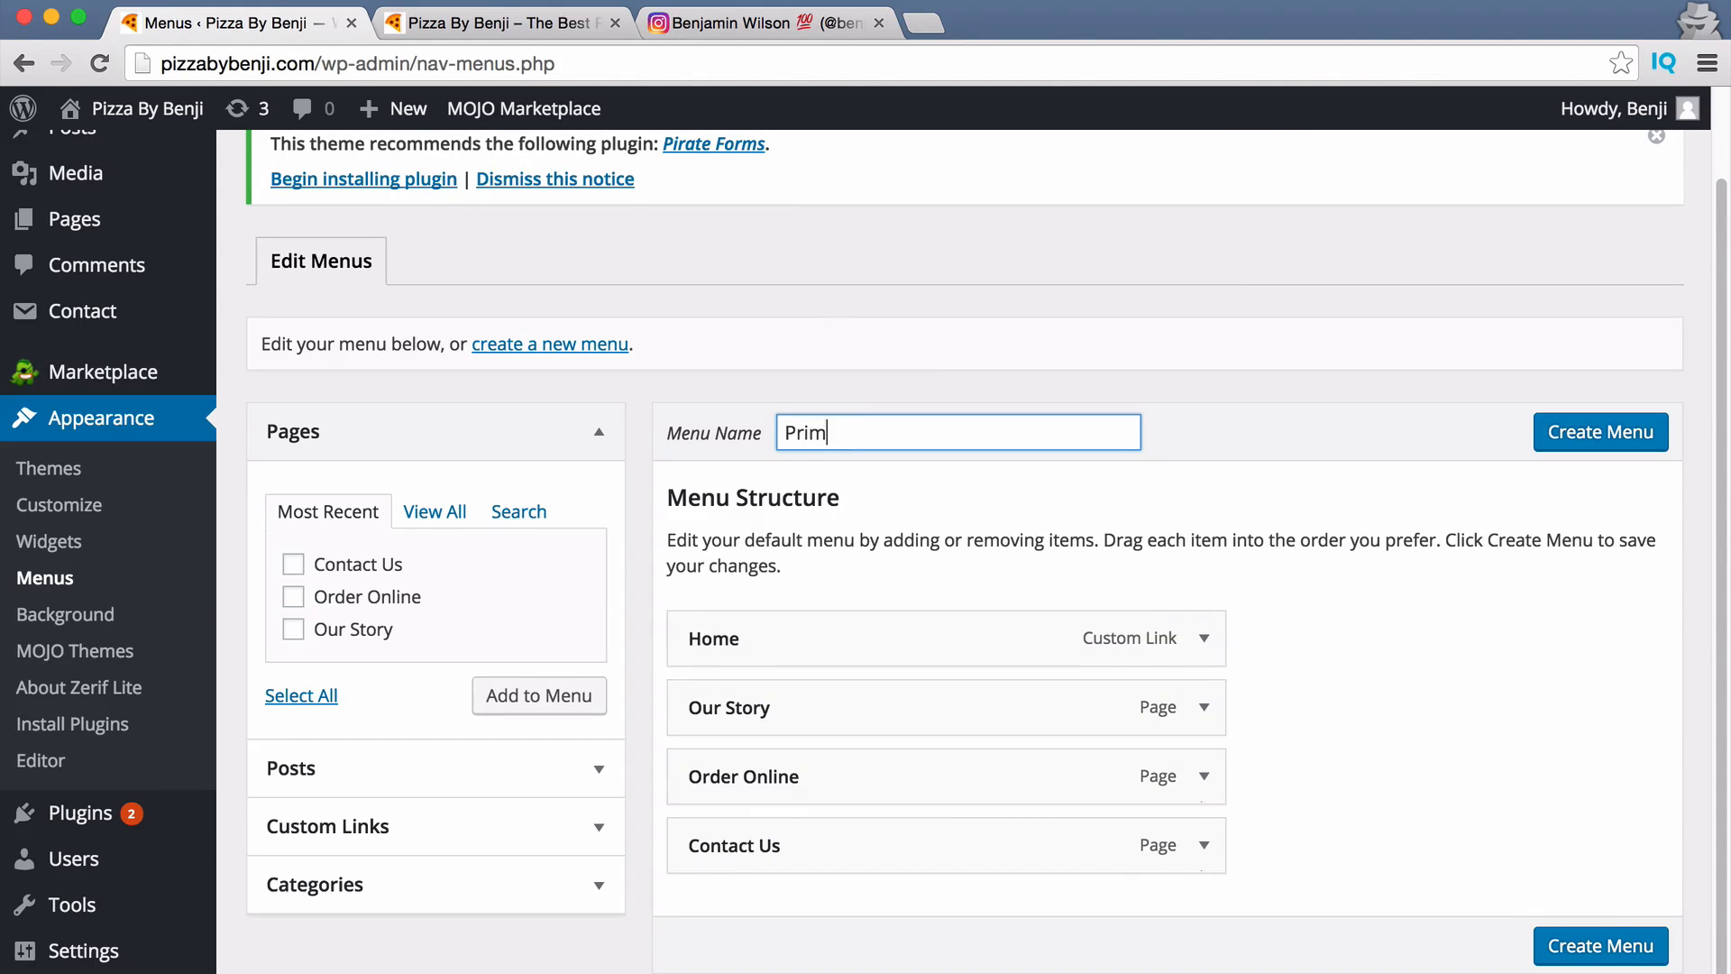
{"action": "type", "text": "ary top right"}
{"action": "left_click", "coordinate": [1610, 442]}
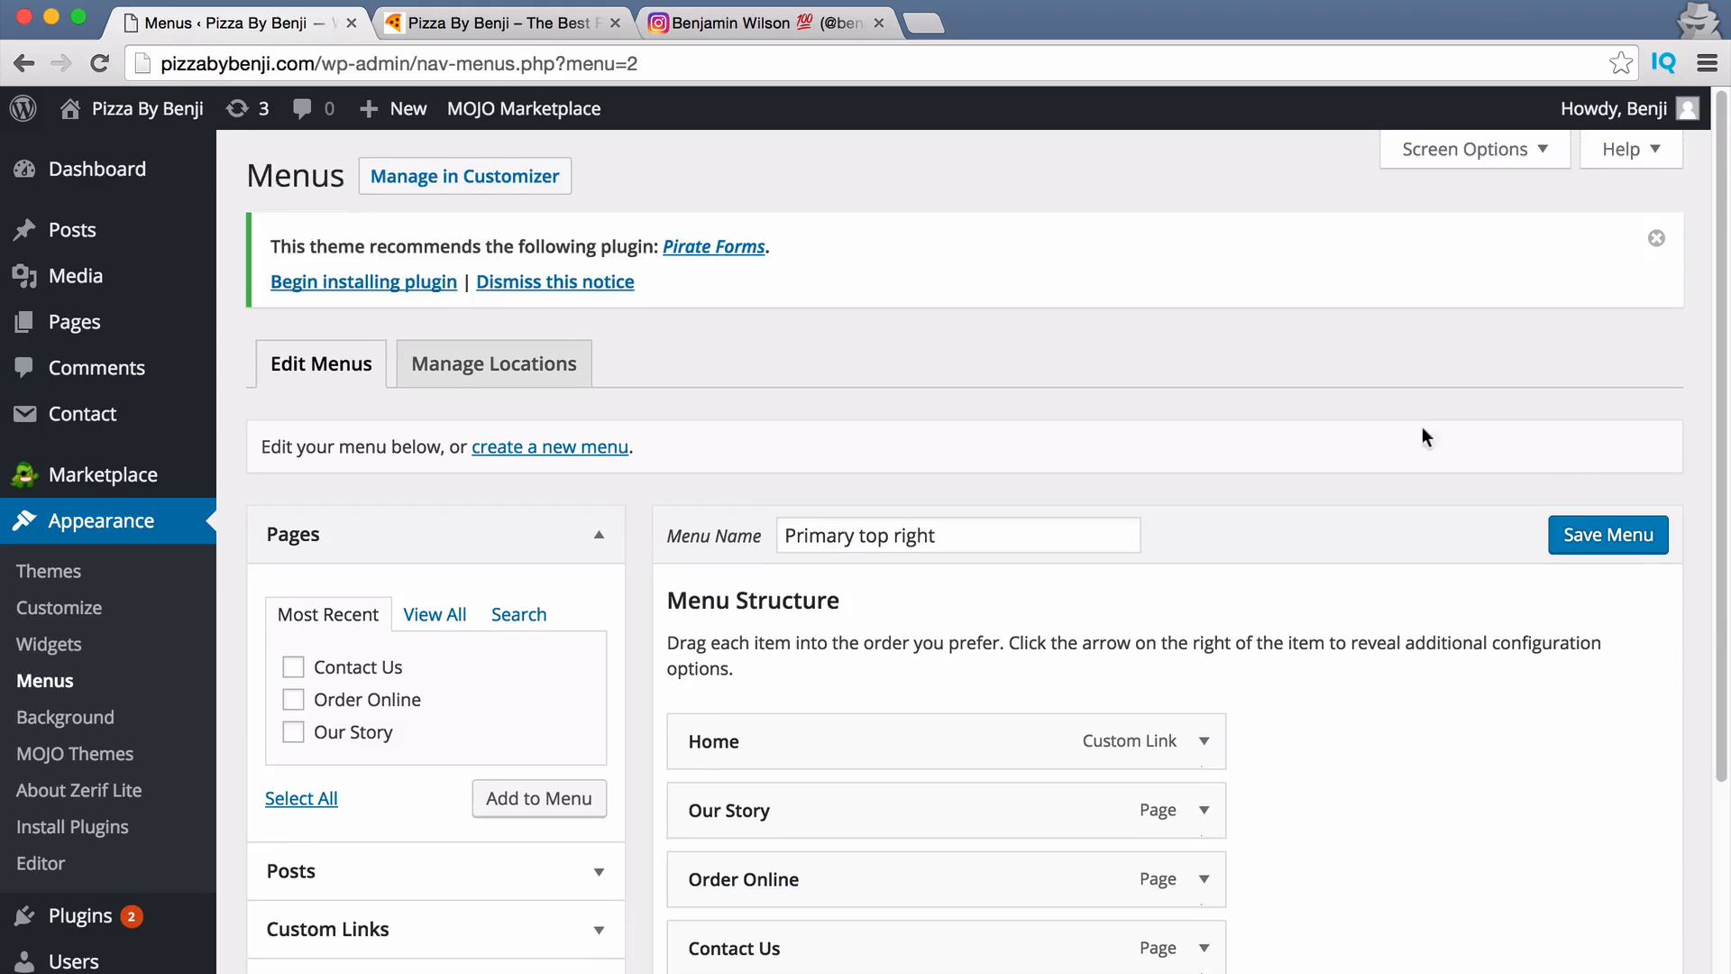
{"action": "scroll", "coordinate": [885, 607], "scroll_direction": "down", "scroll_amount": 4}
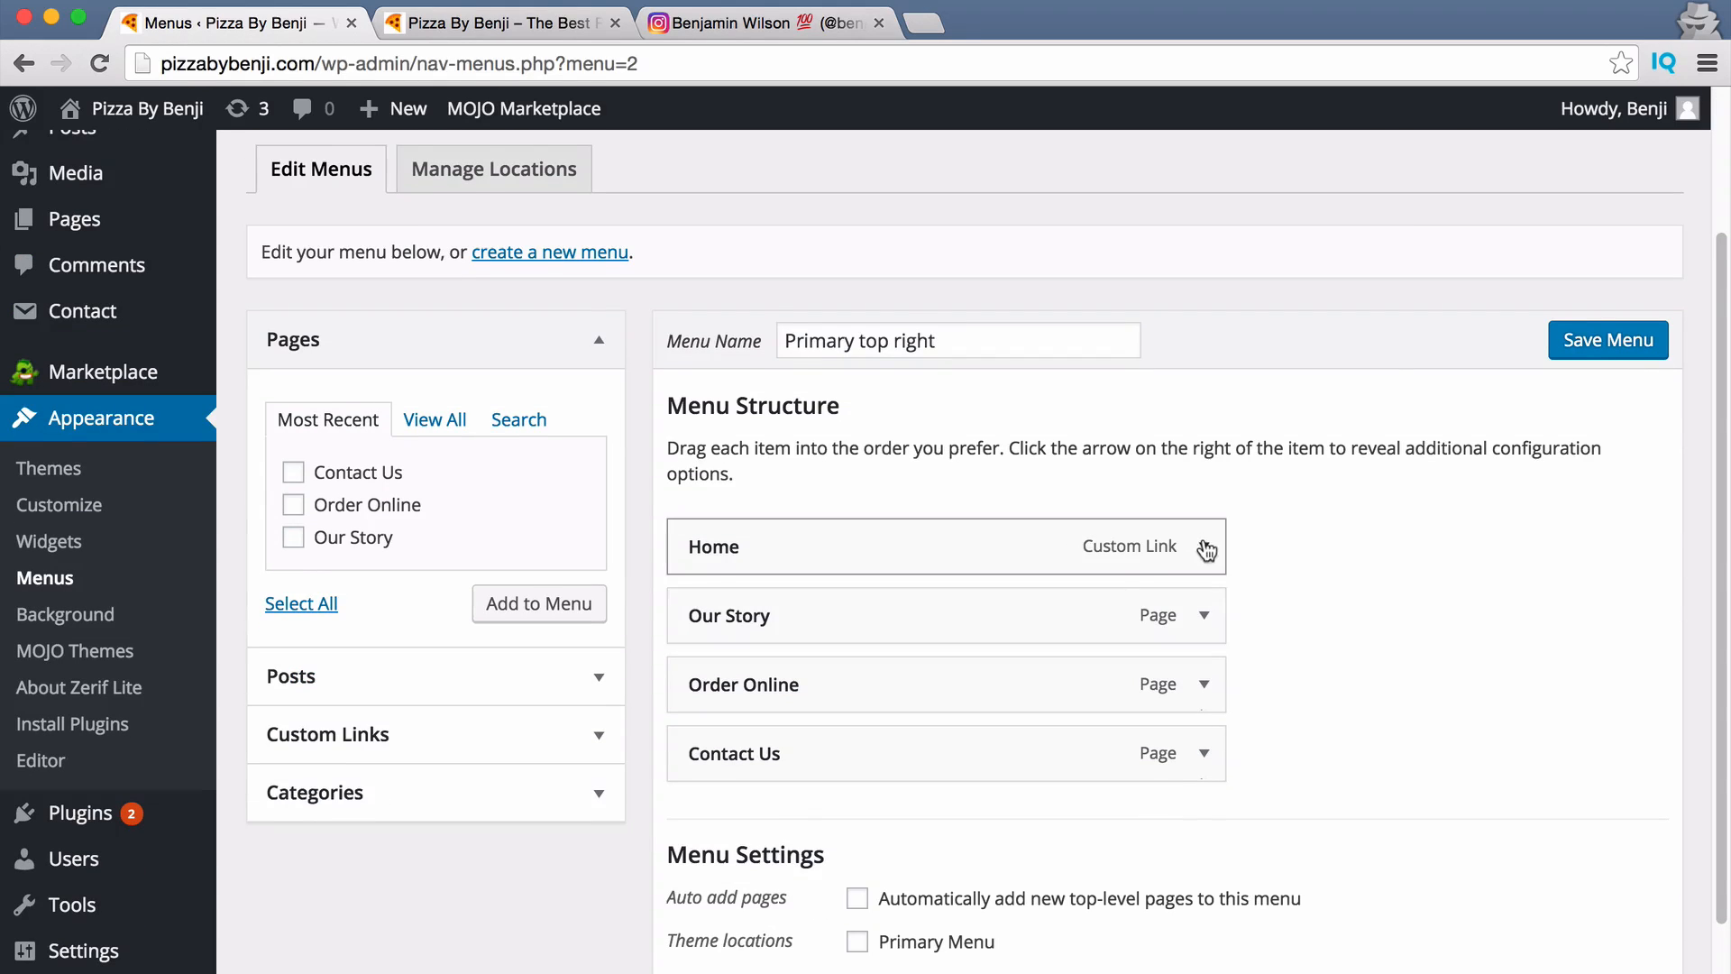
{"action": "scroll", "coordinate": [803, 665], "scroll_direction": "down", "scroll_amount": 1}
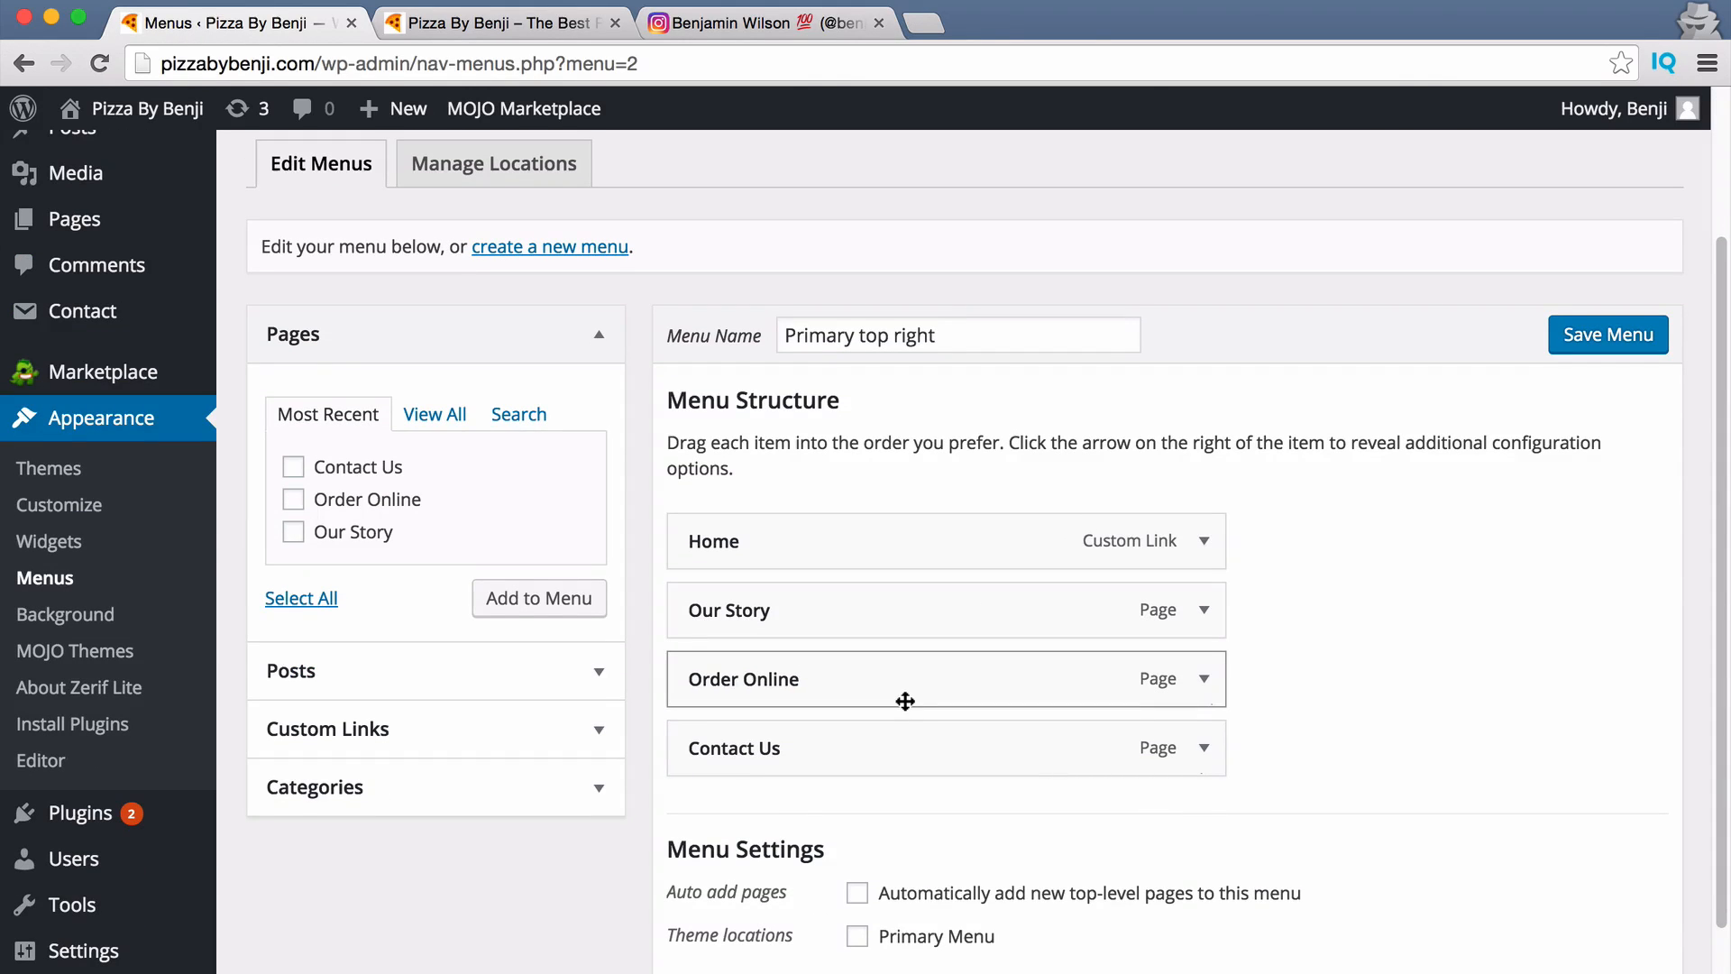
{"action": "scroll", "coordinate": [906, 701], "scroll_direction": "down", "scroll_amount": 2}
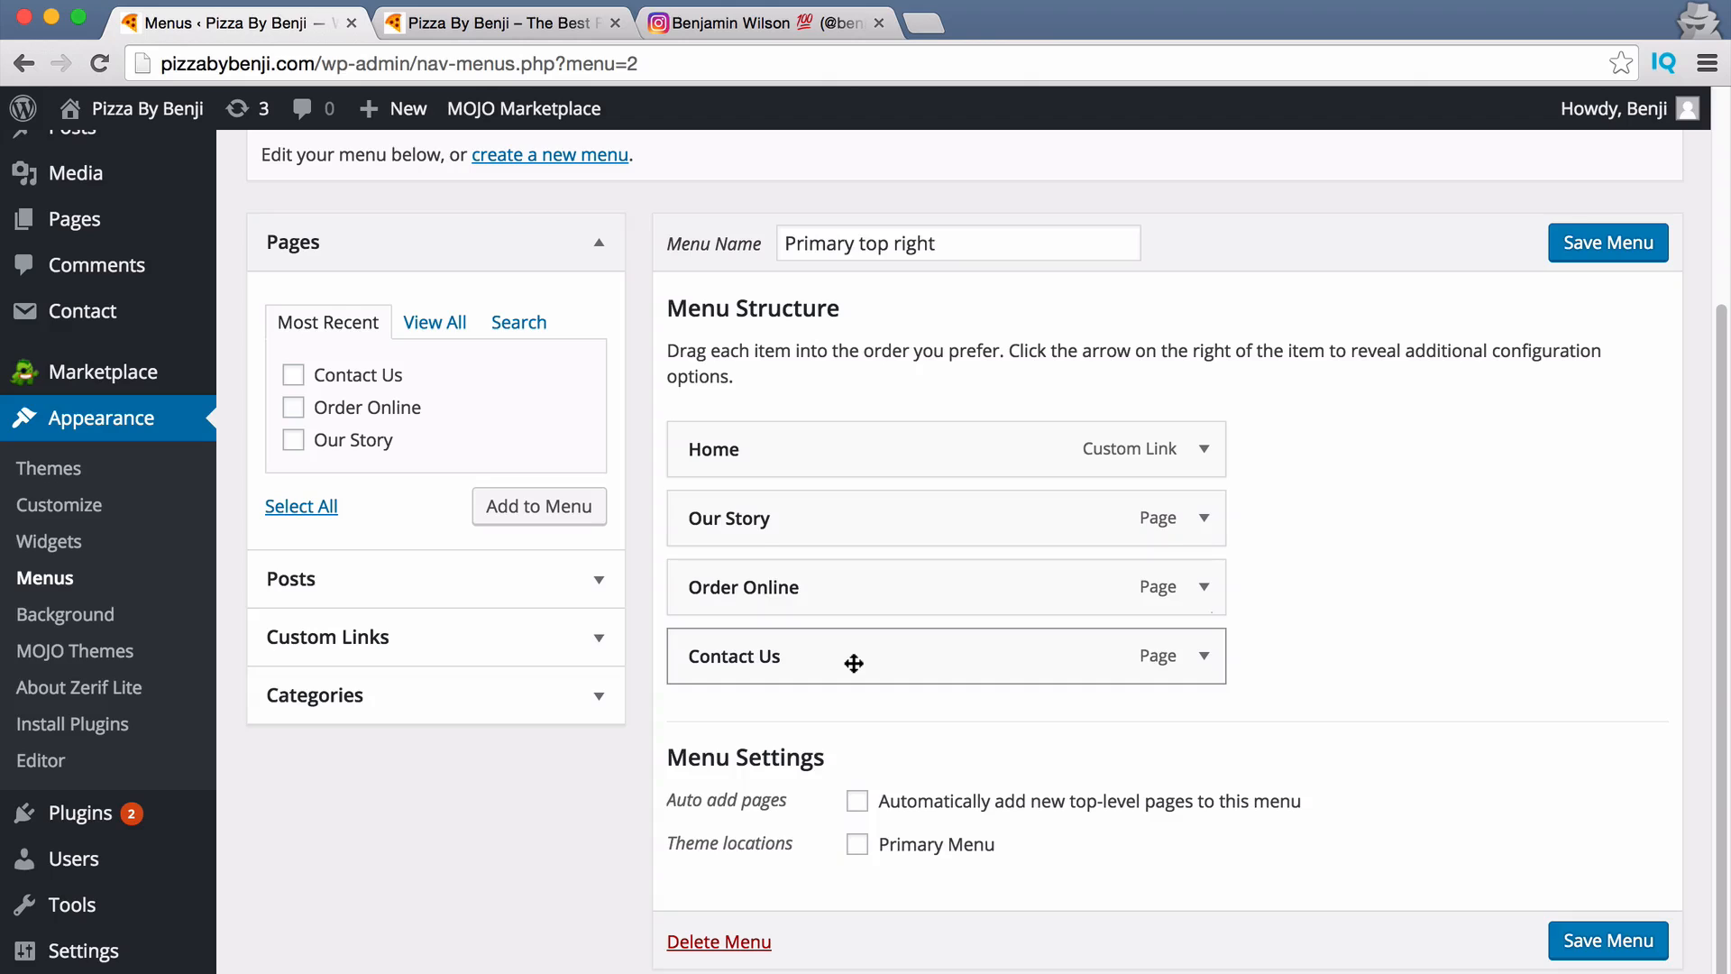
{"action": "scroll", "coordinate": [858, 668], "scroll_direction": "down", "scroll_amount": 1}
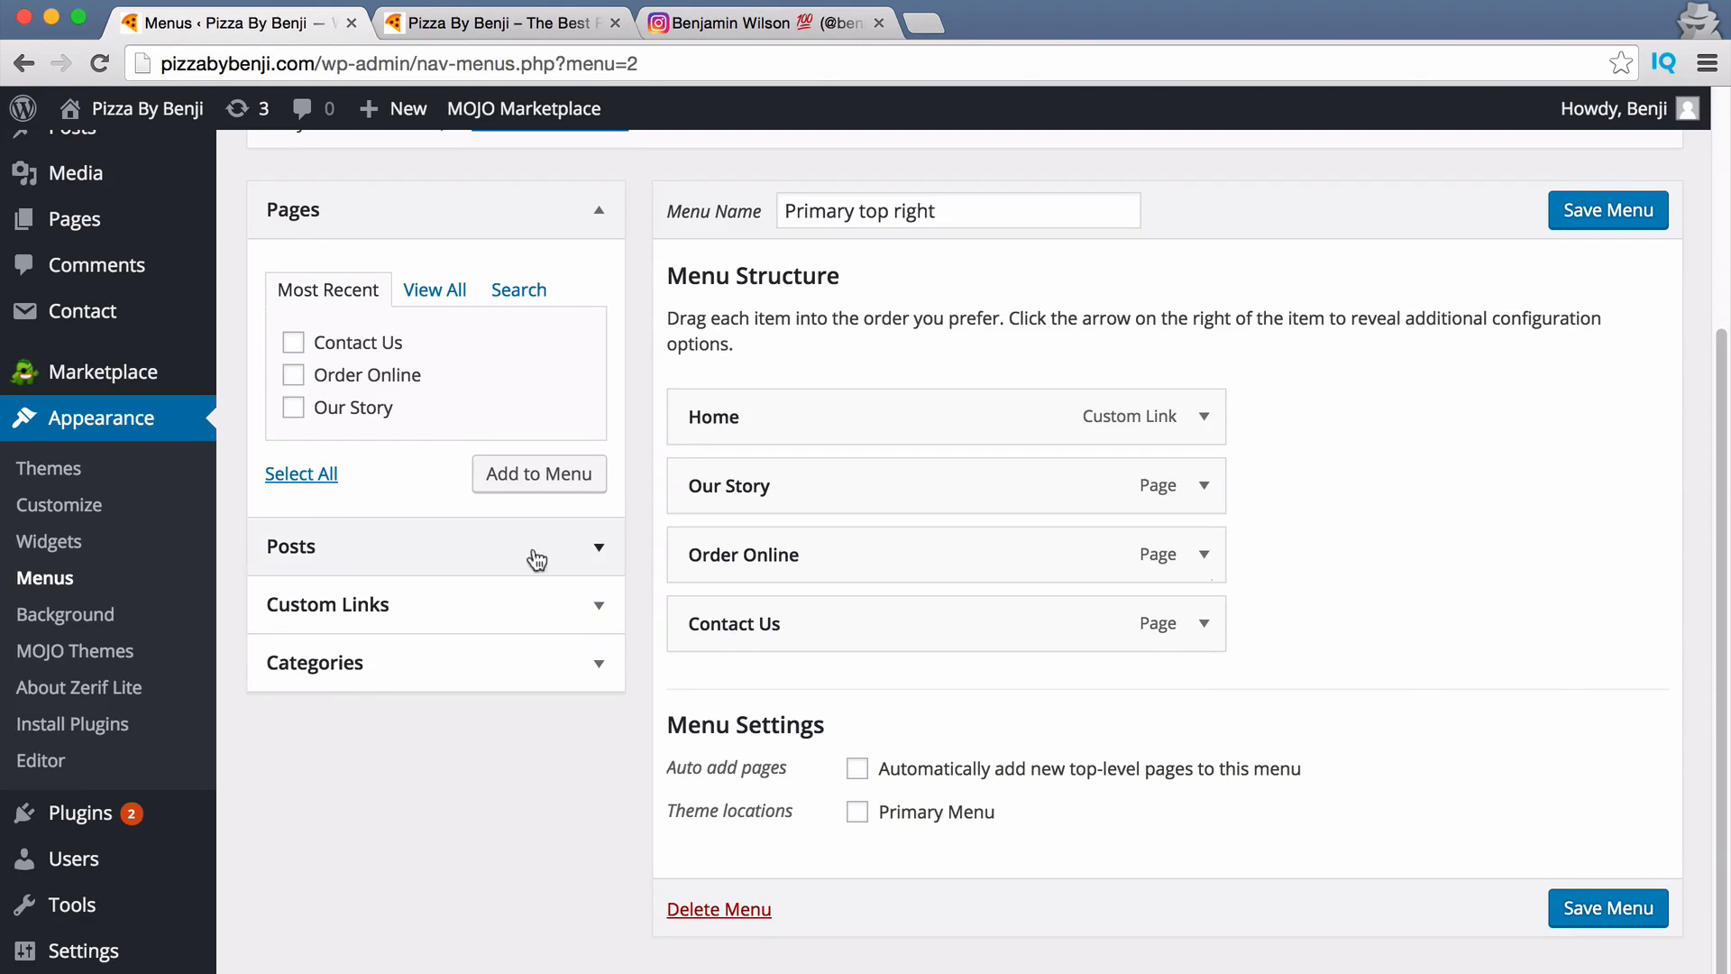
Add a custom link with URL # and the restaurant's phone number as its text to the menu.
{"action": "left_click", "coordinate": [598, 605]}
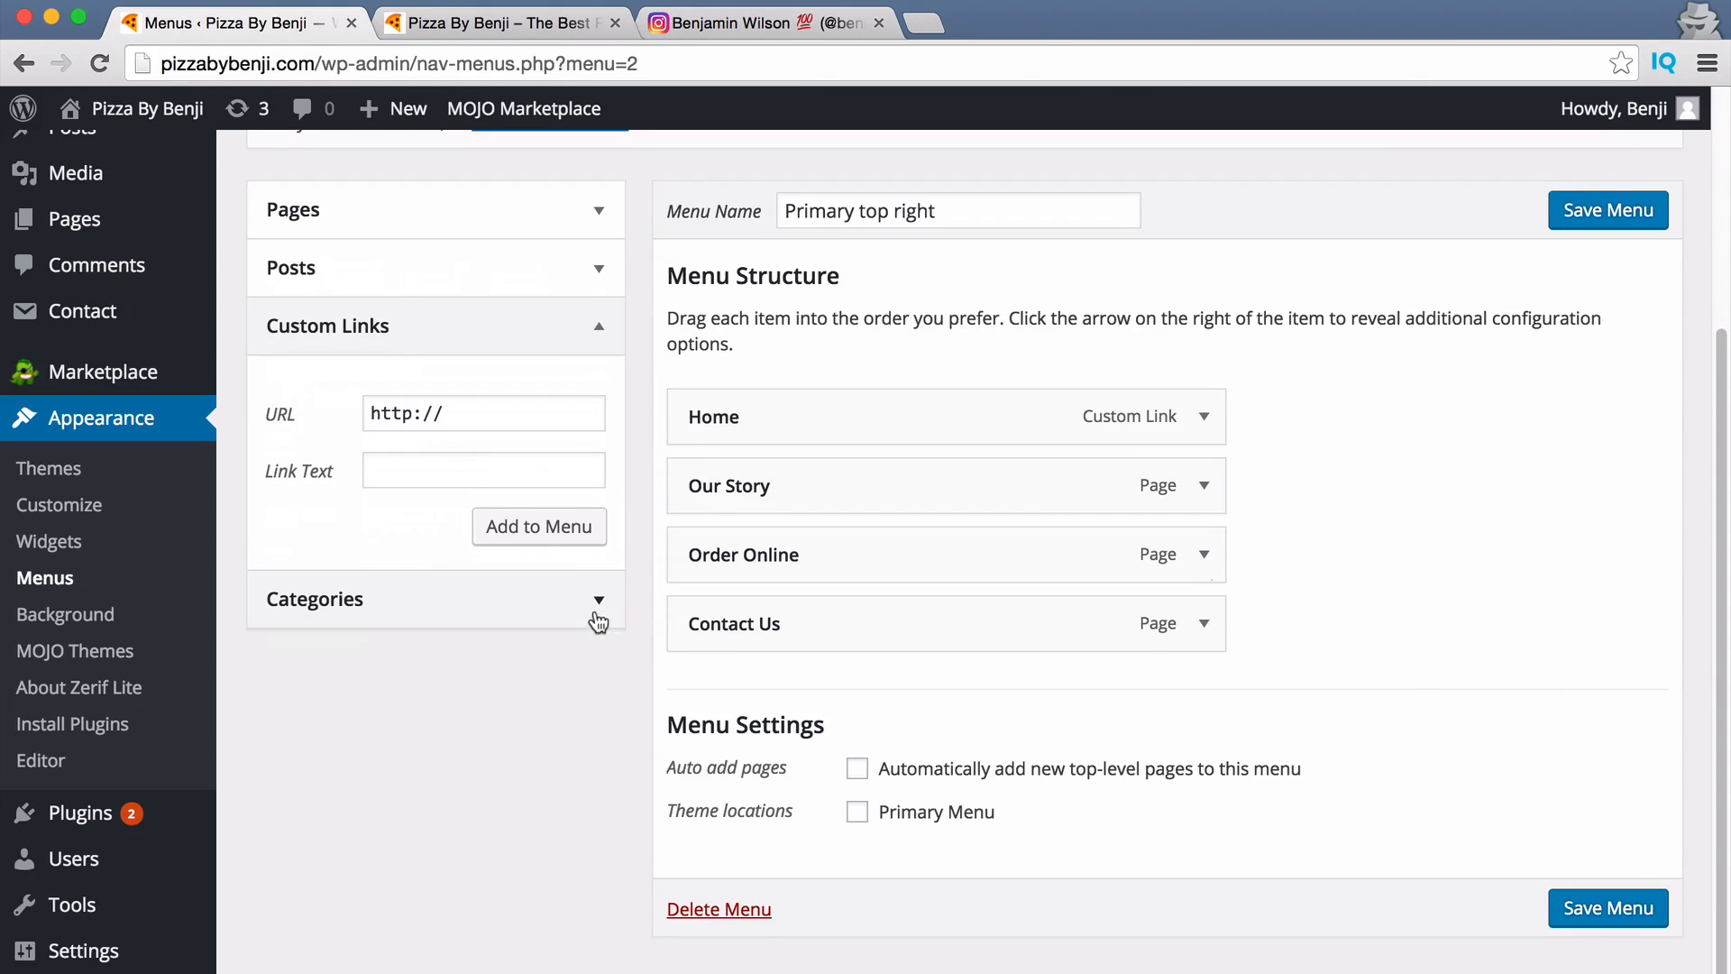
{"action": "triple_click", "coordinate": [501, 411]}
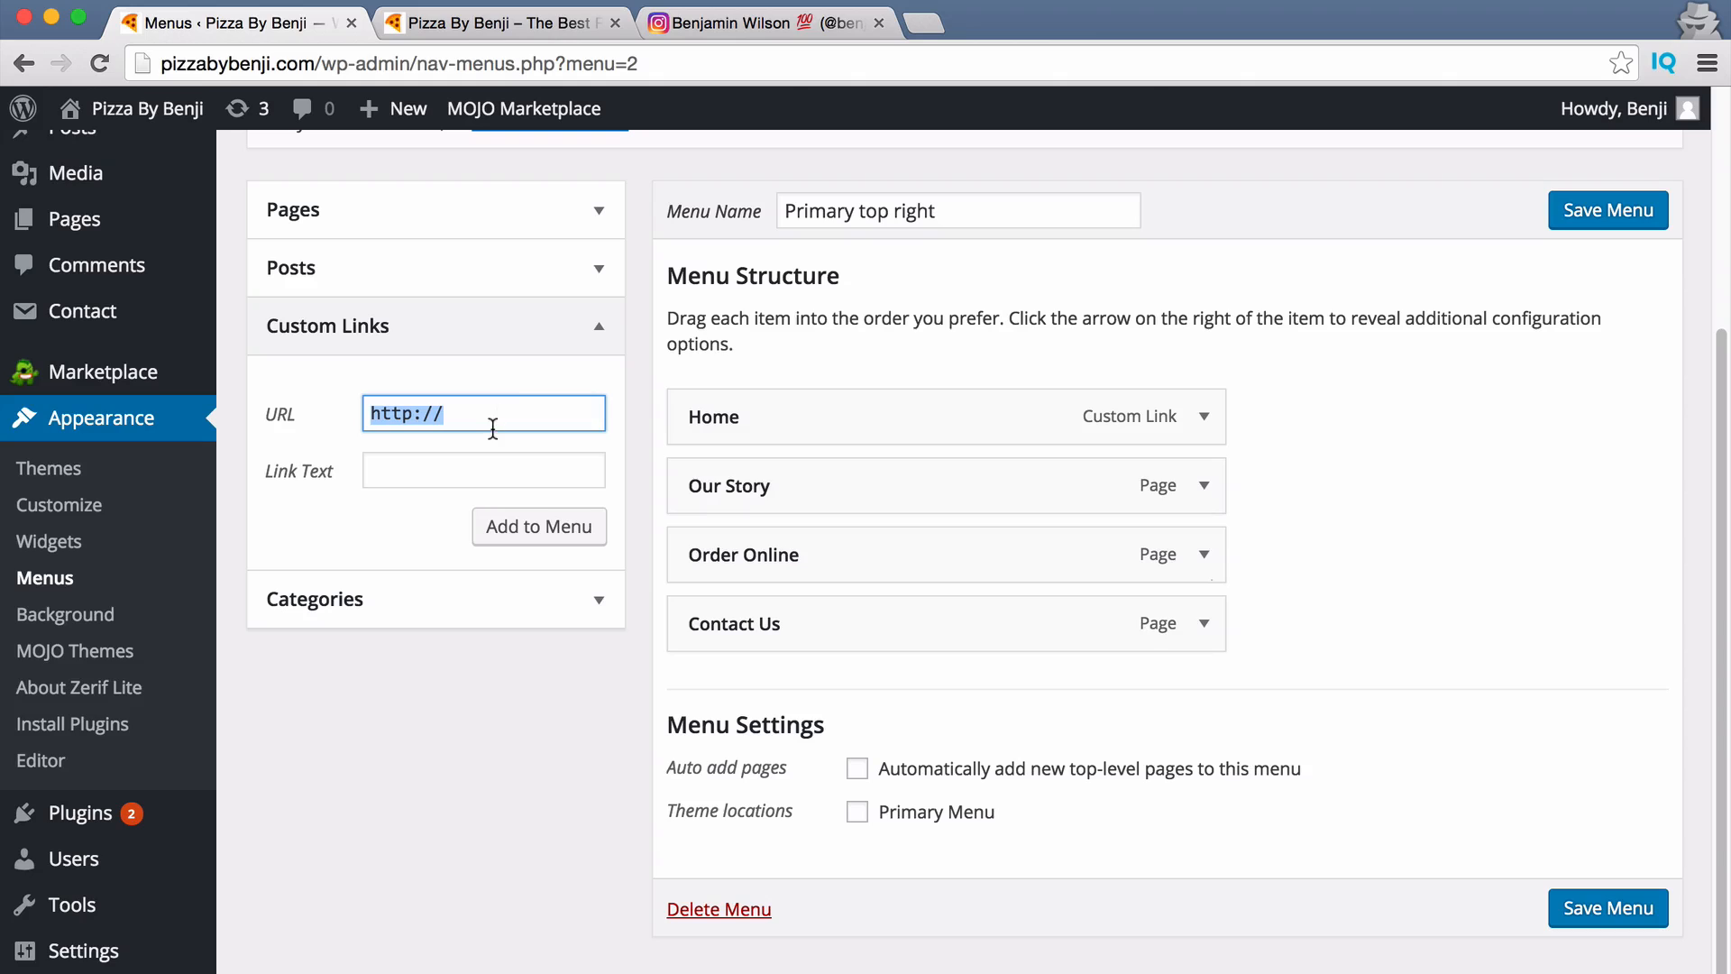
{"action": "type", "text": "#"}
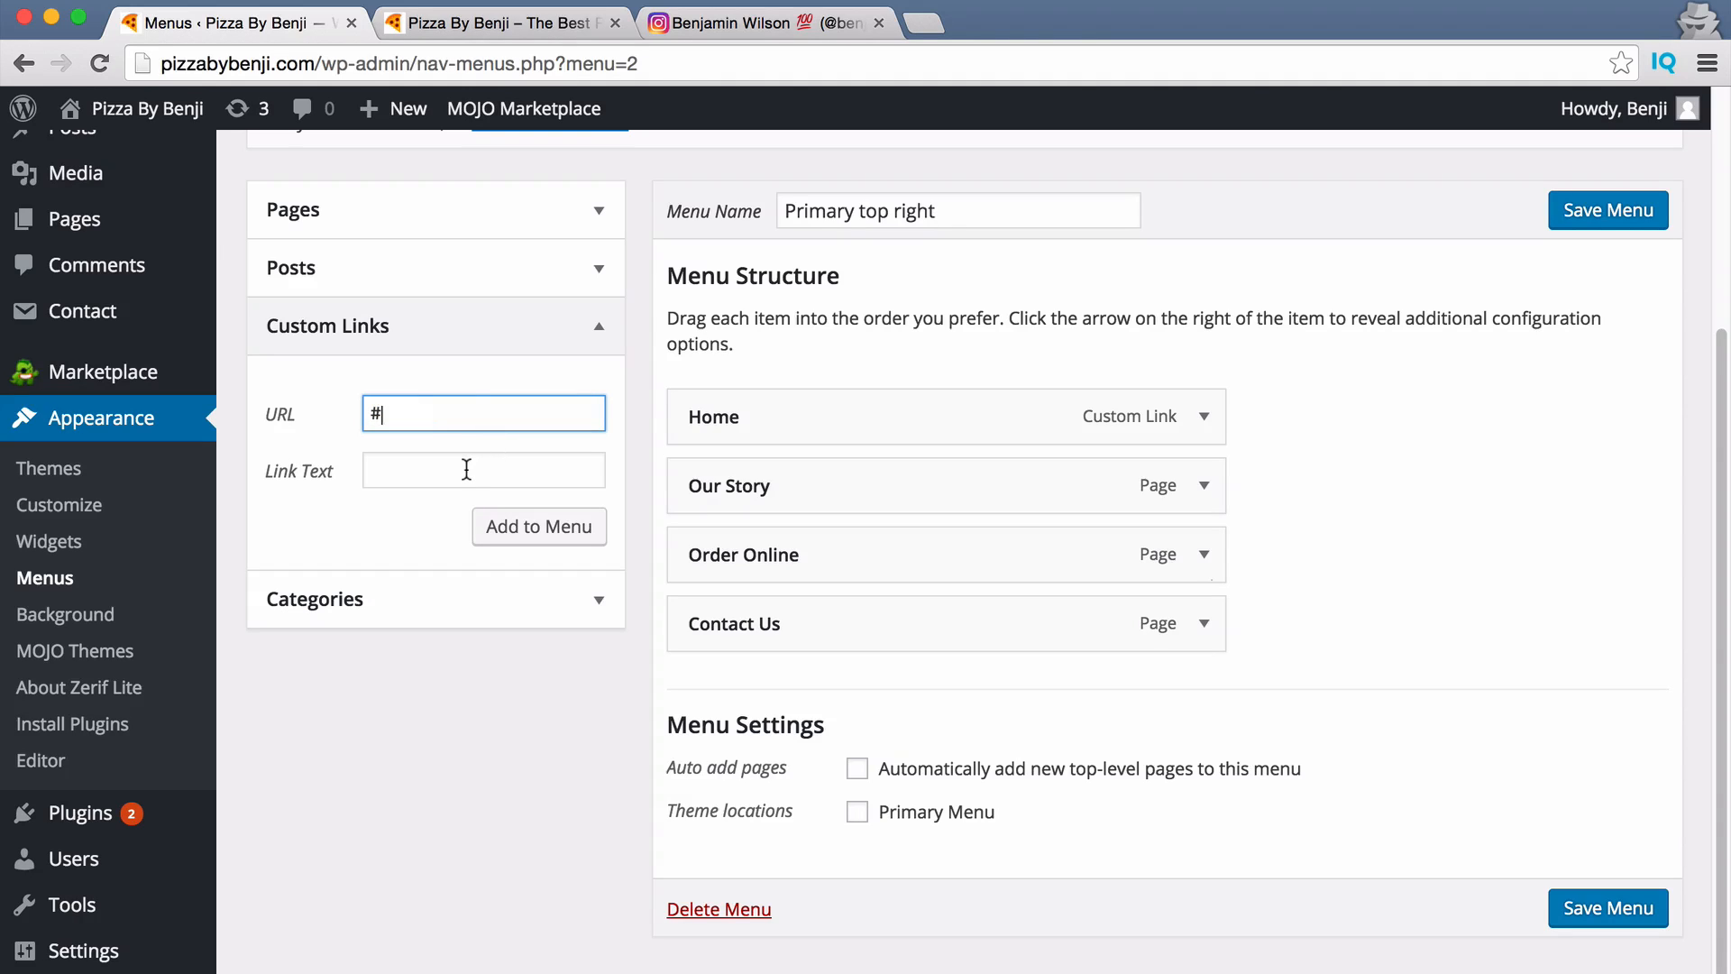
{"action": "left_click", "coordinate": [466, 469]}
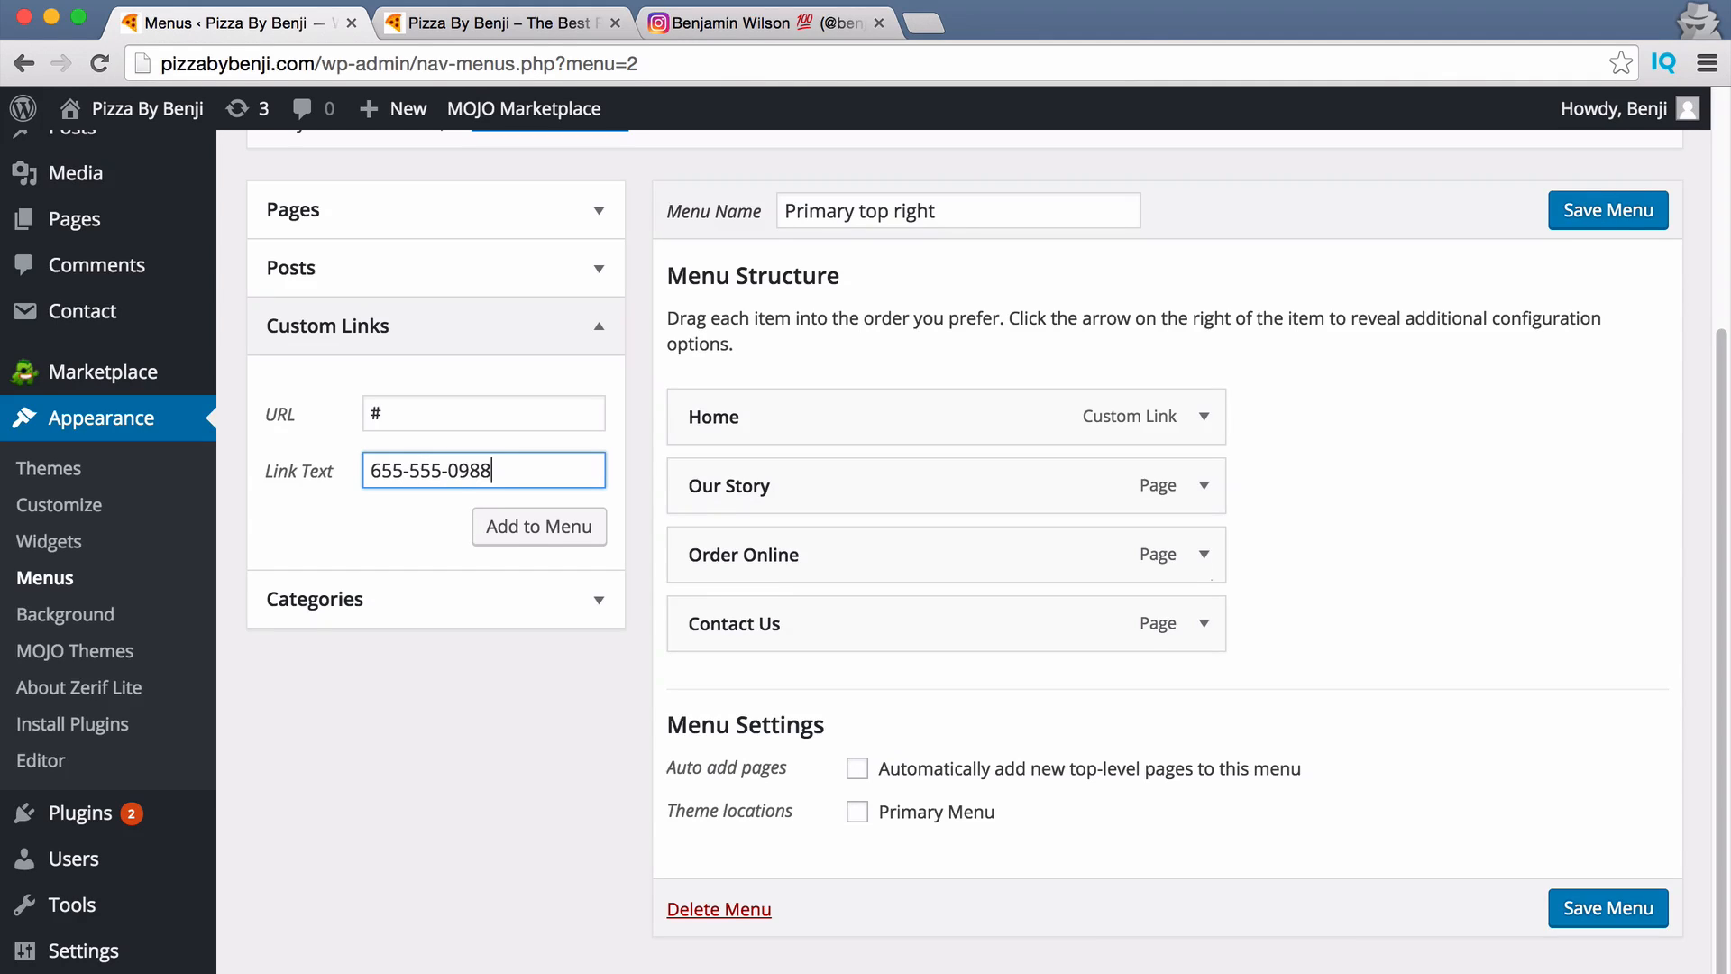
{"action": "left_click", "coordinate": [518, 532]}
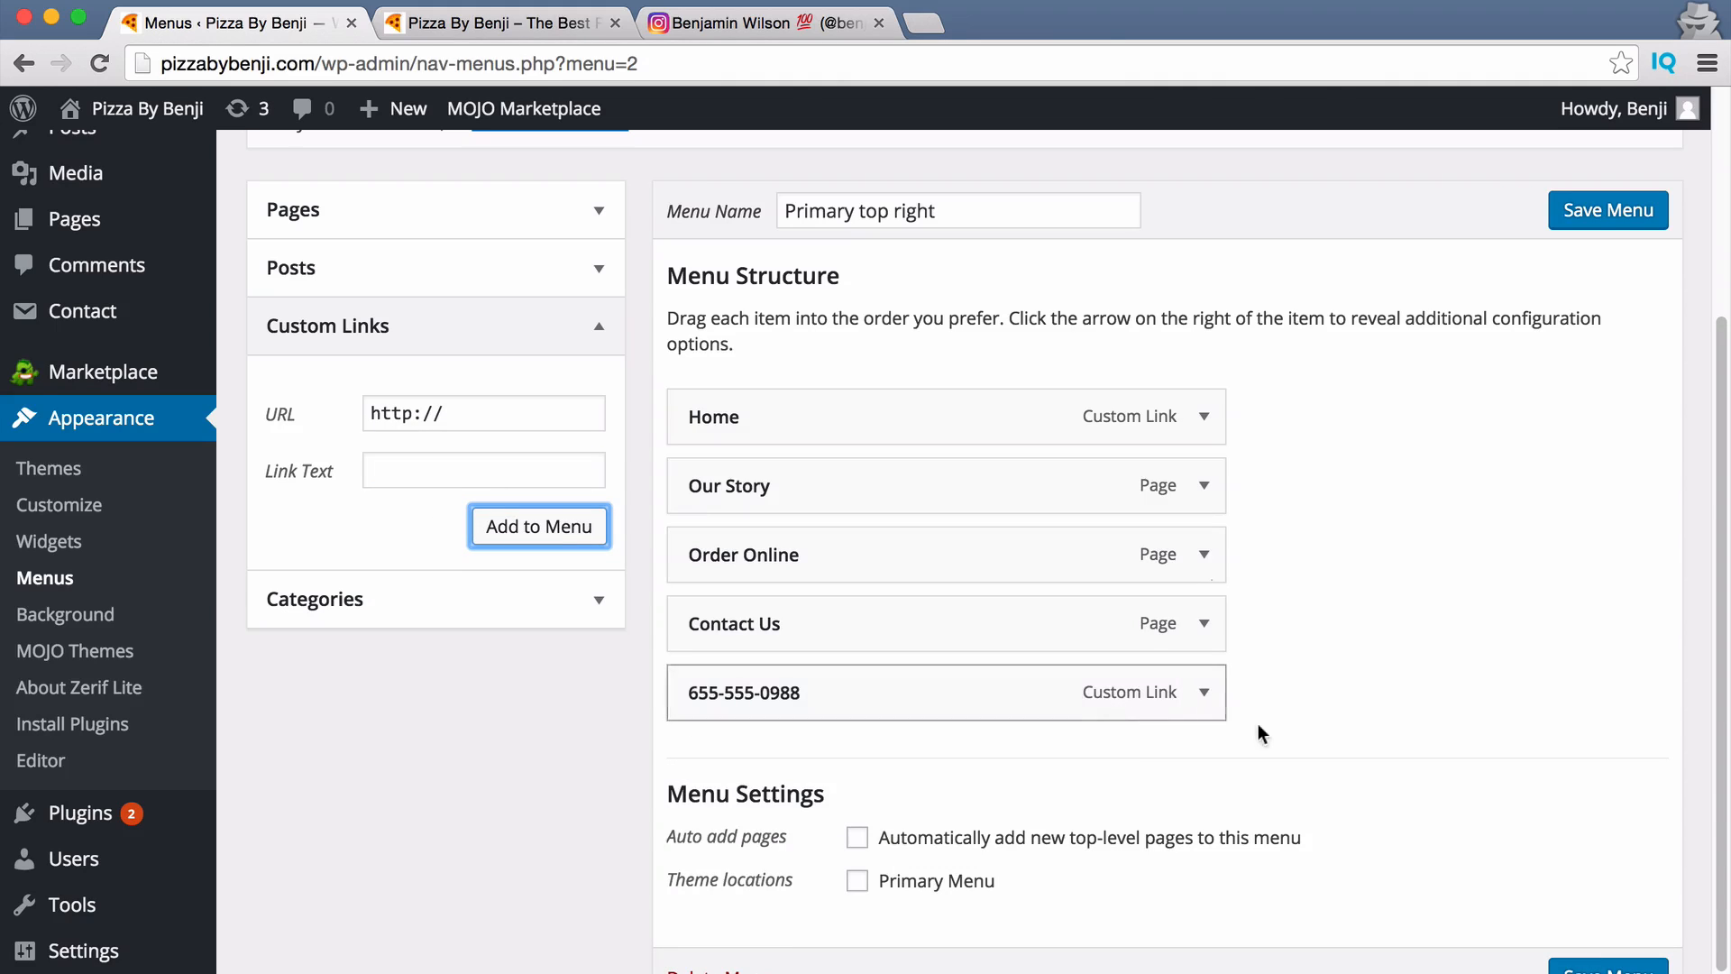
Wrap the phone link's Navigation Label in <strong></strong> tags.
{"action": "left_click", "coordinate": [1200, 697]}
{"action": "scroll", "coordinate": [1118, 700], "scroll_direction": "down", "scroll_amount": 2}
{"action": "left_click", "coordinate": [689, 727]}
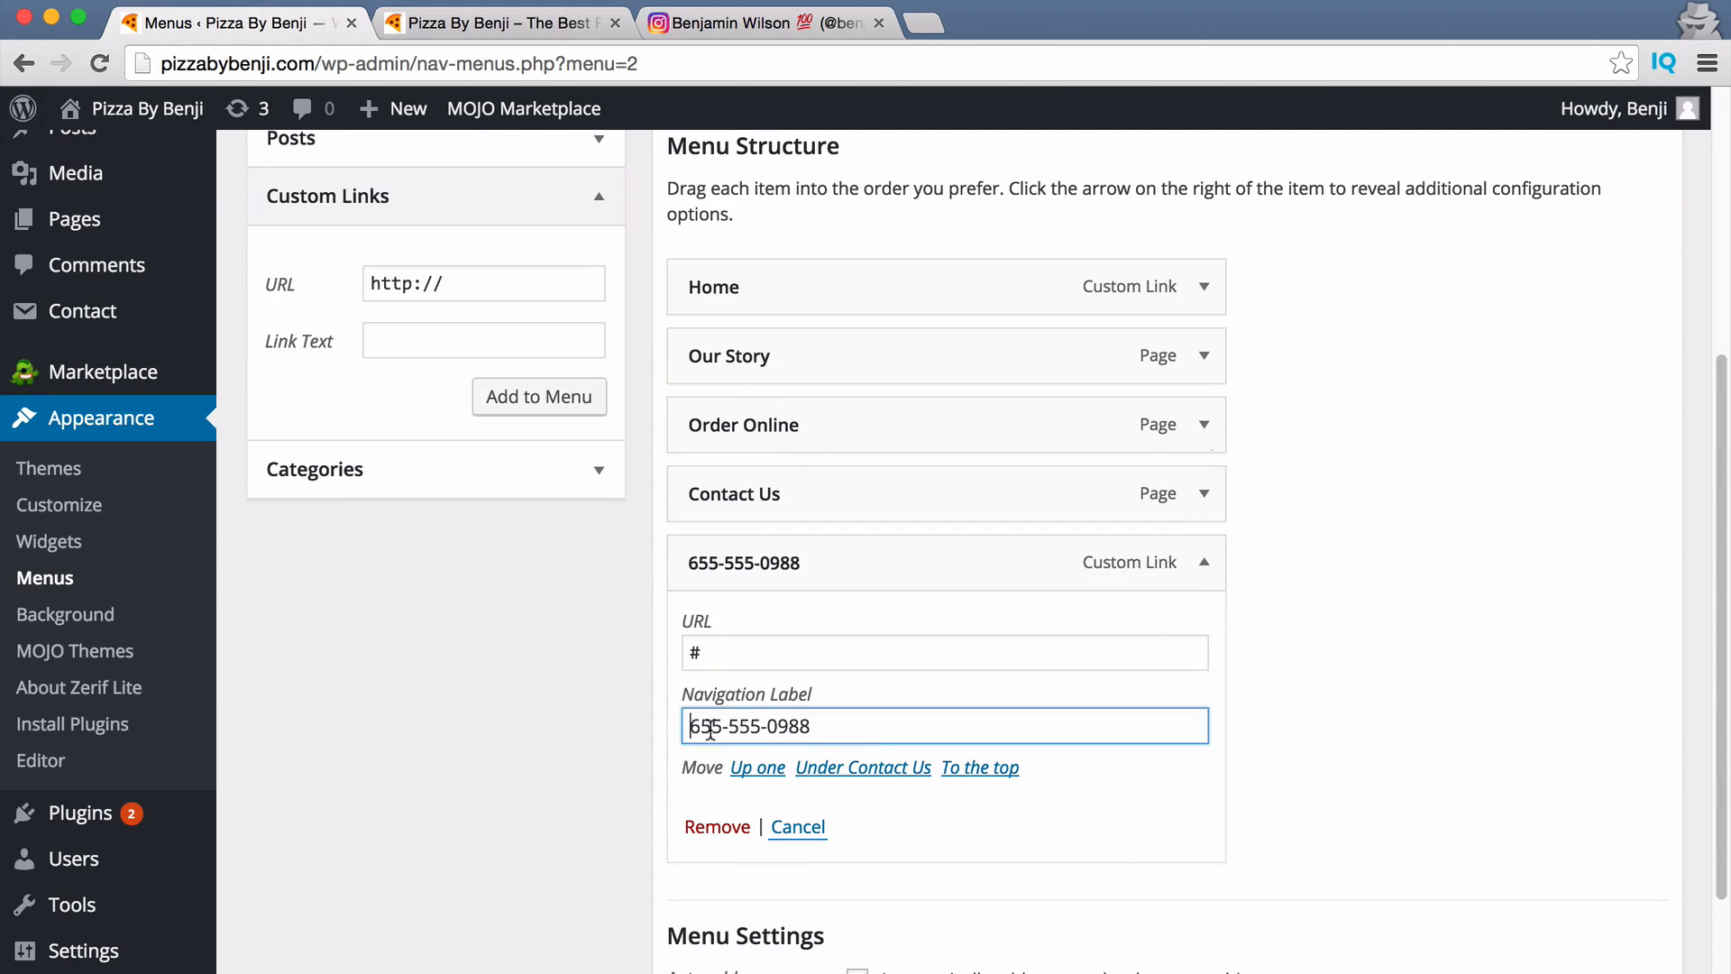
{"action": "type", "text": "<b"}
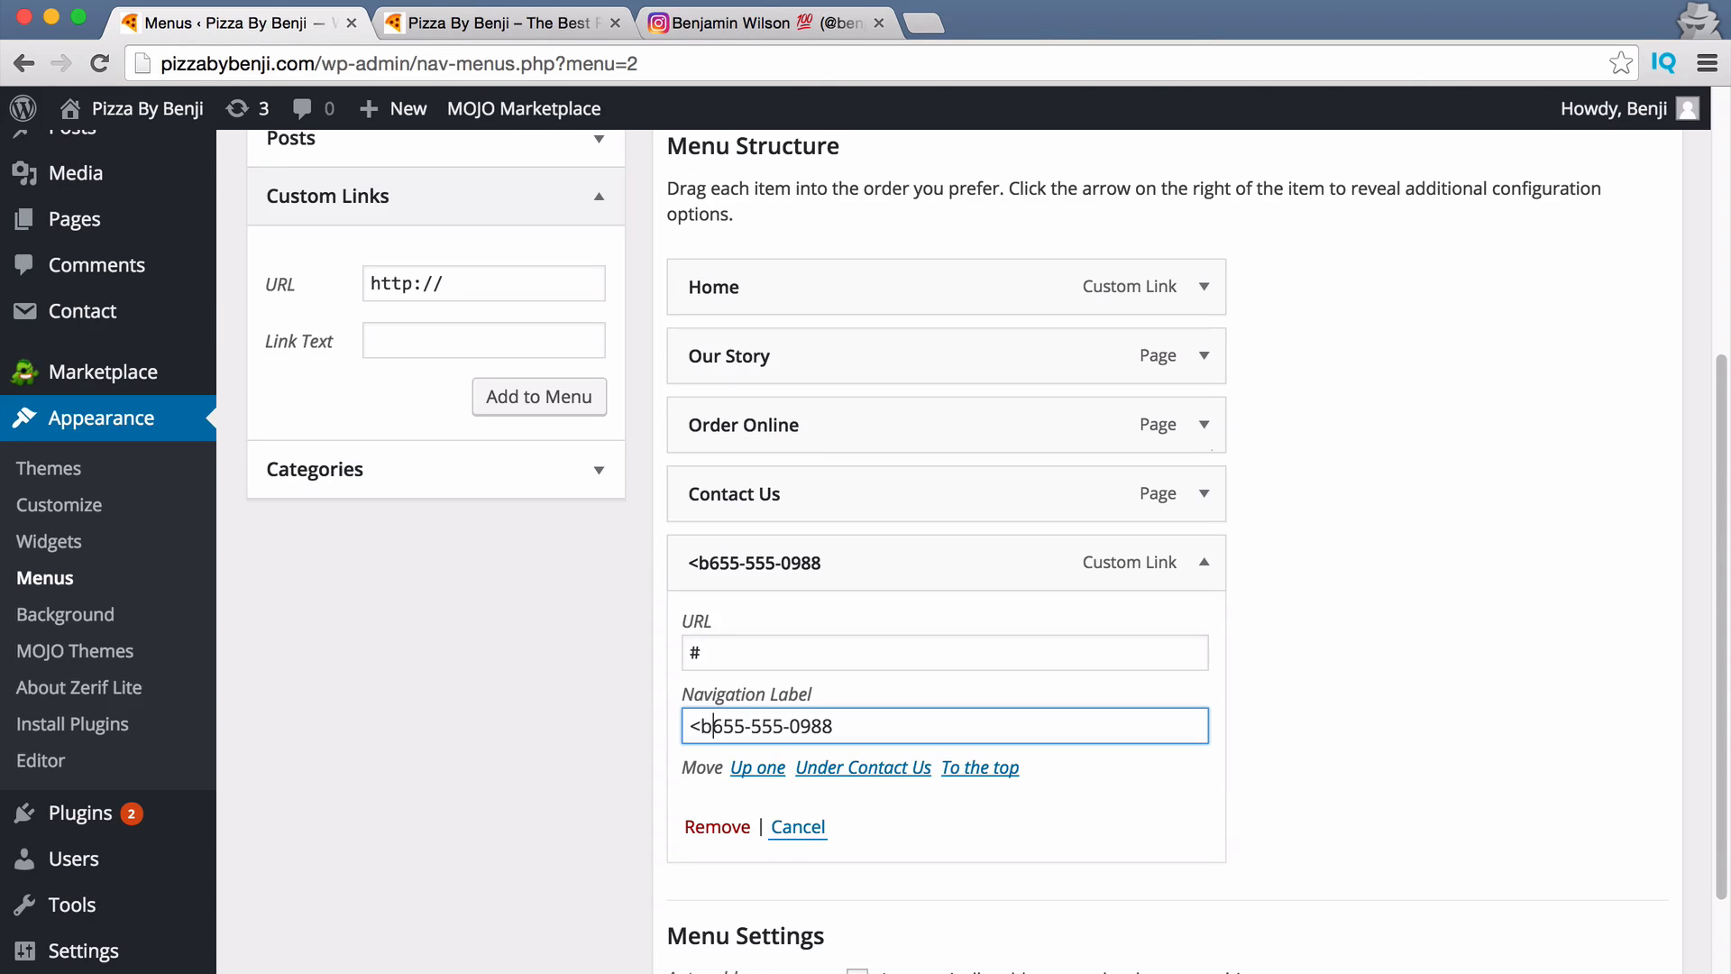
{"action": "key", "text": "BackSpace"}
{"action": "type", "text": "strong"}
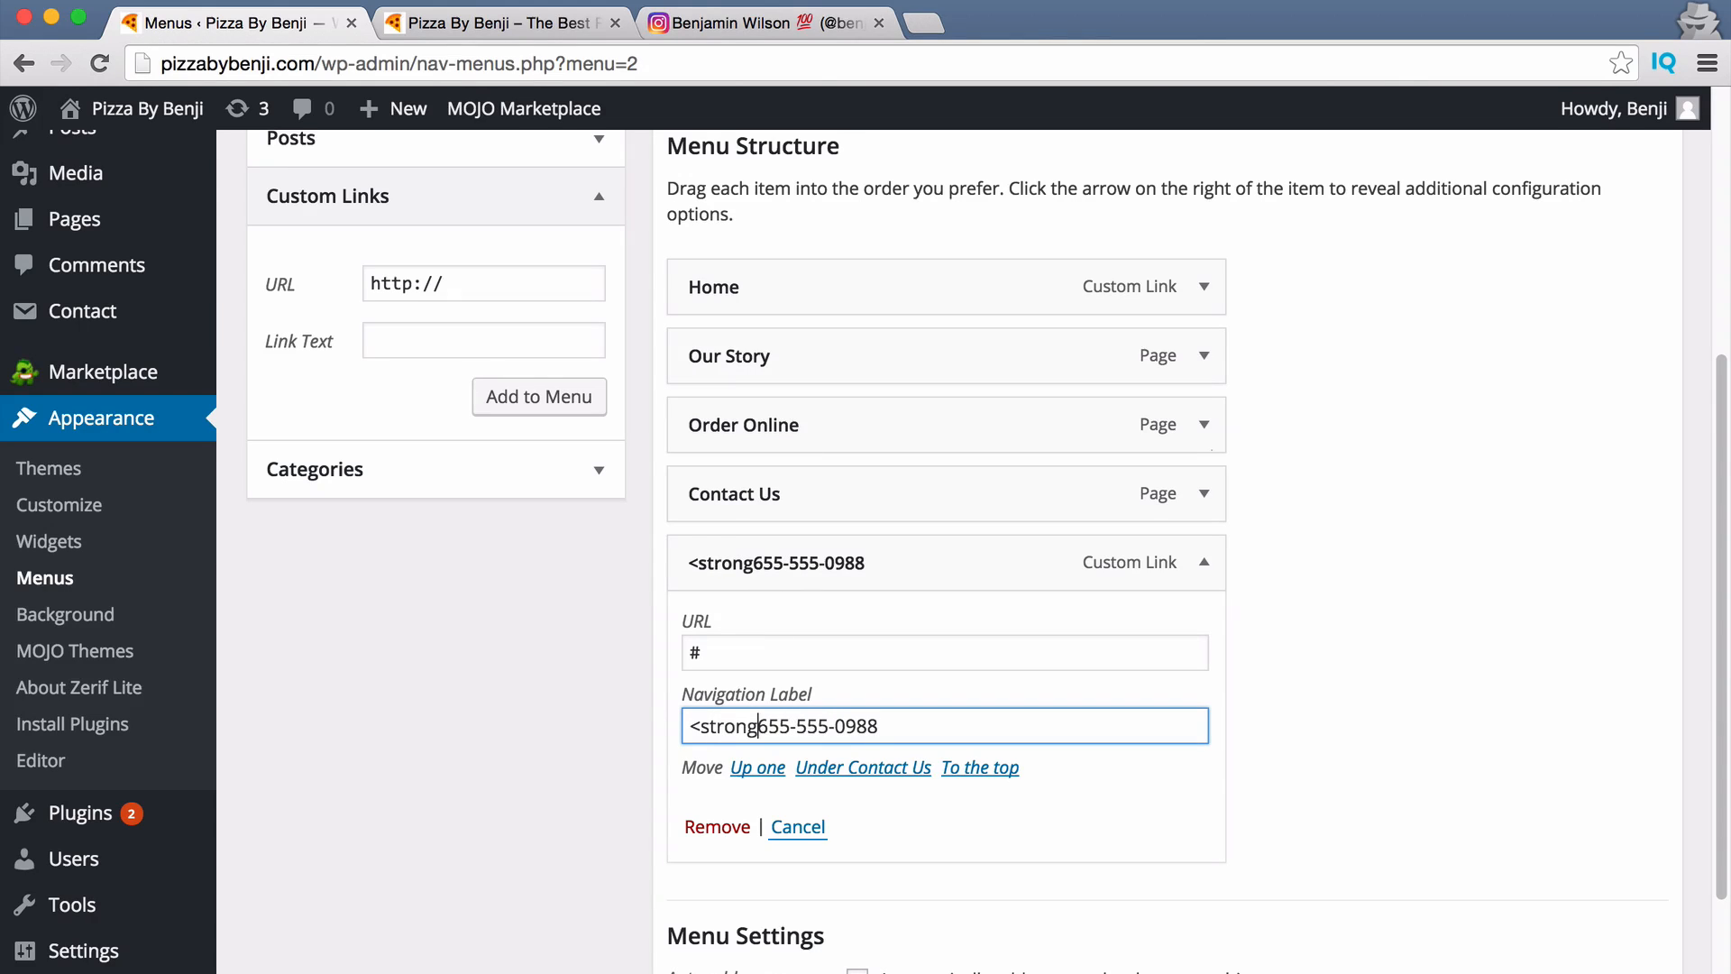
{"action": "type", "text": ">"}
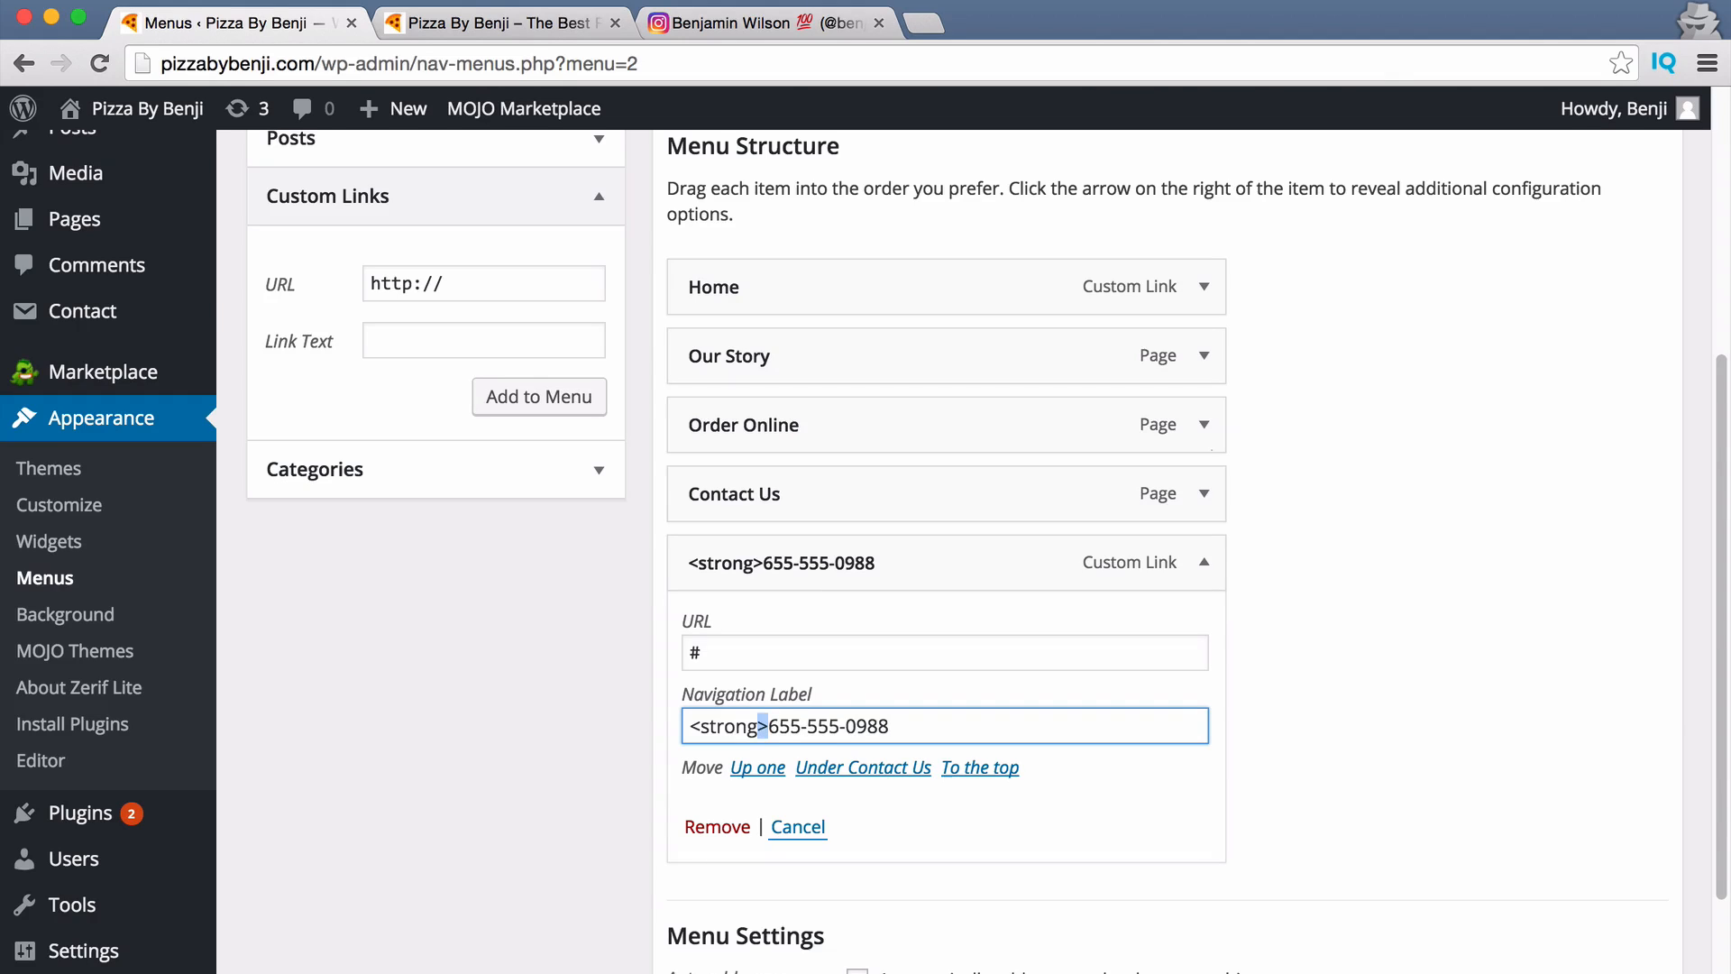
{"action": "key", "text": "shift+Left"}
{"action": "key", "text": "shift+Left"}
{"action": "key", "text": "shift+Left"}
{"action": "key", "text": "shift+Left"}
{"action": "key", "text": "shift+Left"}
{"action": "key", "text": "shift+Left"}
{"action": "key", "text": "shift+Left"}
{"action": "key", "text": "super+c"}
{"action": "key", "text": "super+Right"}
{"action": "key", "text": "super+v"}
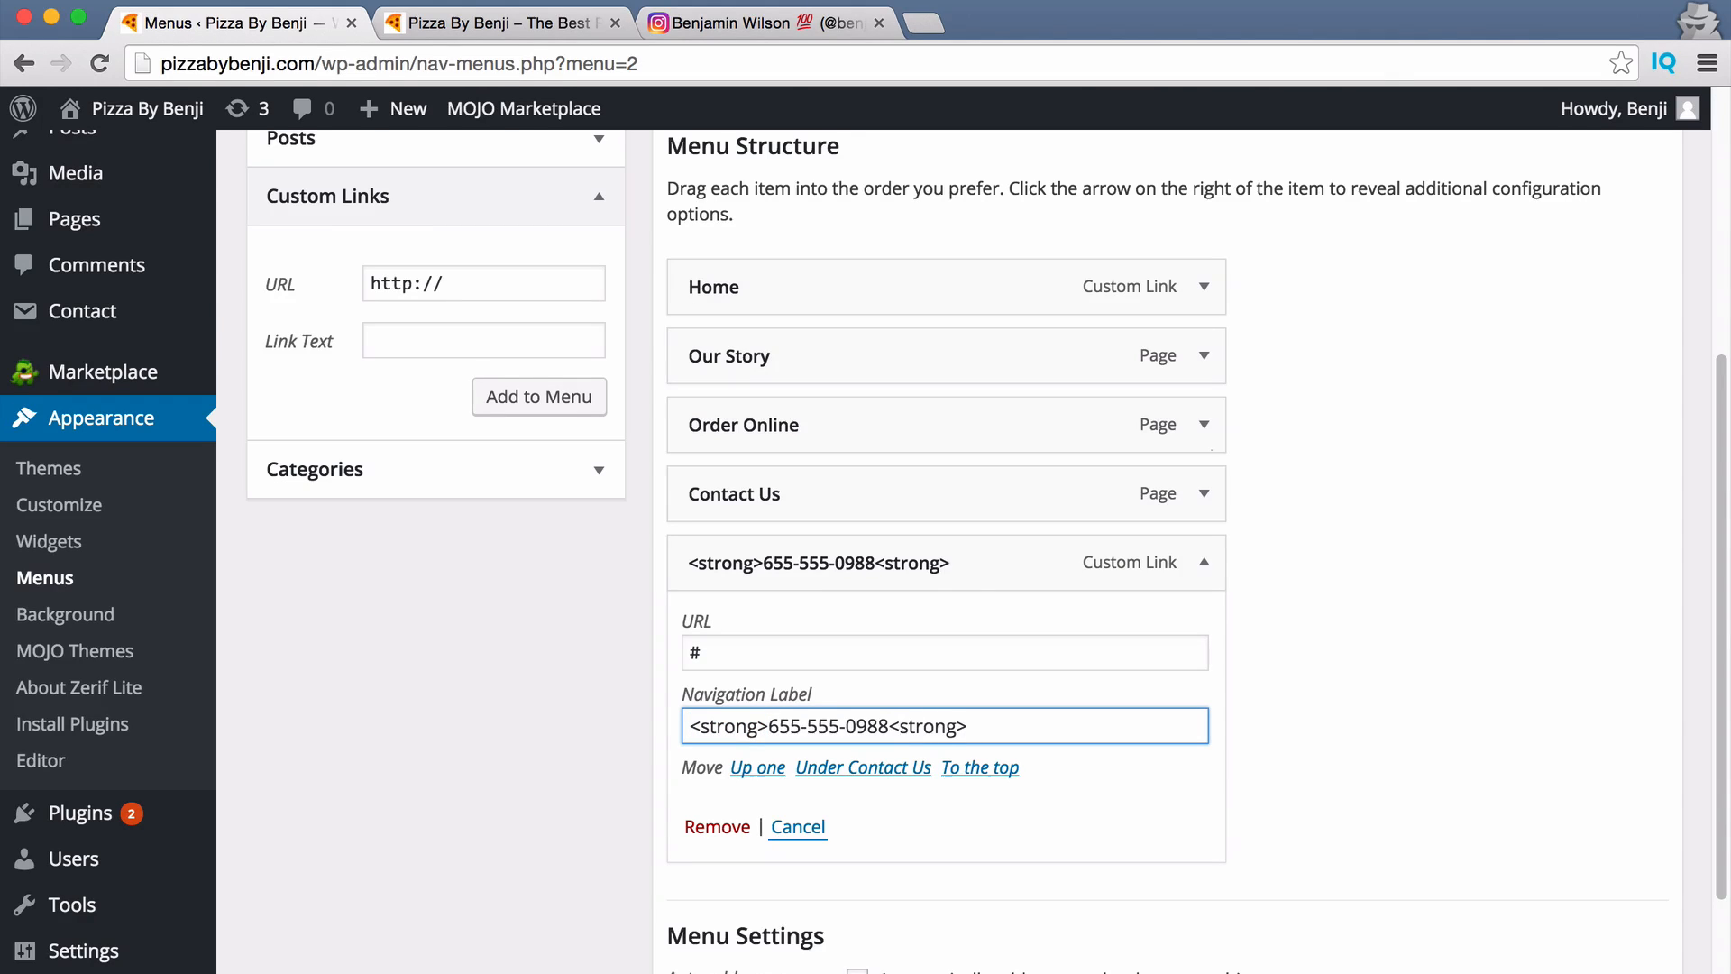
{"action": "type", "text": "/"}
Save the menu.
{"action": "scroll", "coordinate": [1287, 704], "scroll_direction": "up", "scroll_amount": 3}
{"action": "scroll", "coordinate": [1307, 699], "scroll_direction": "down", "scroll_amount": 5}
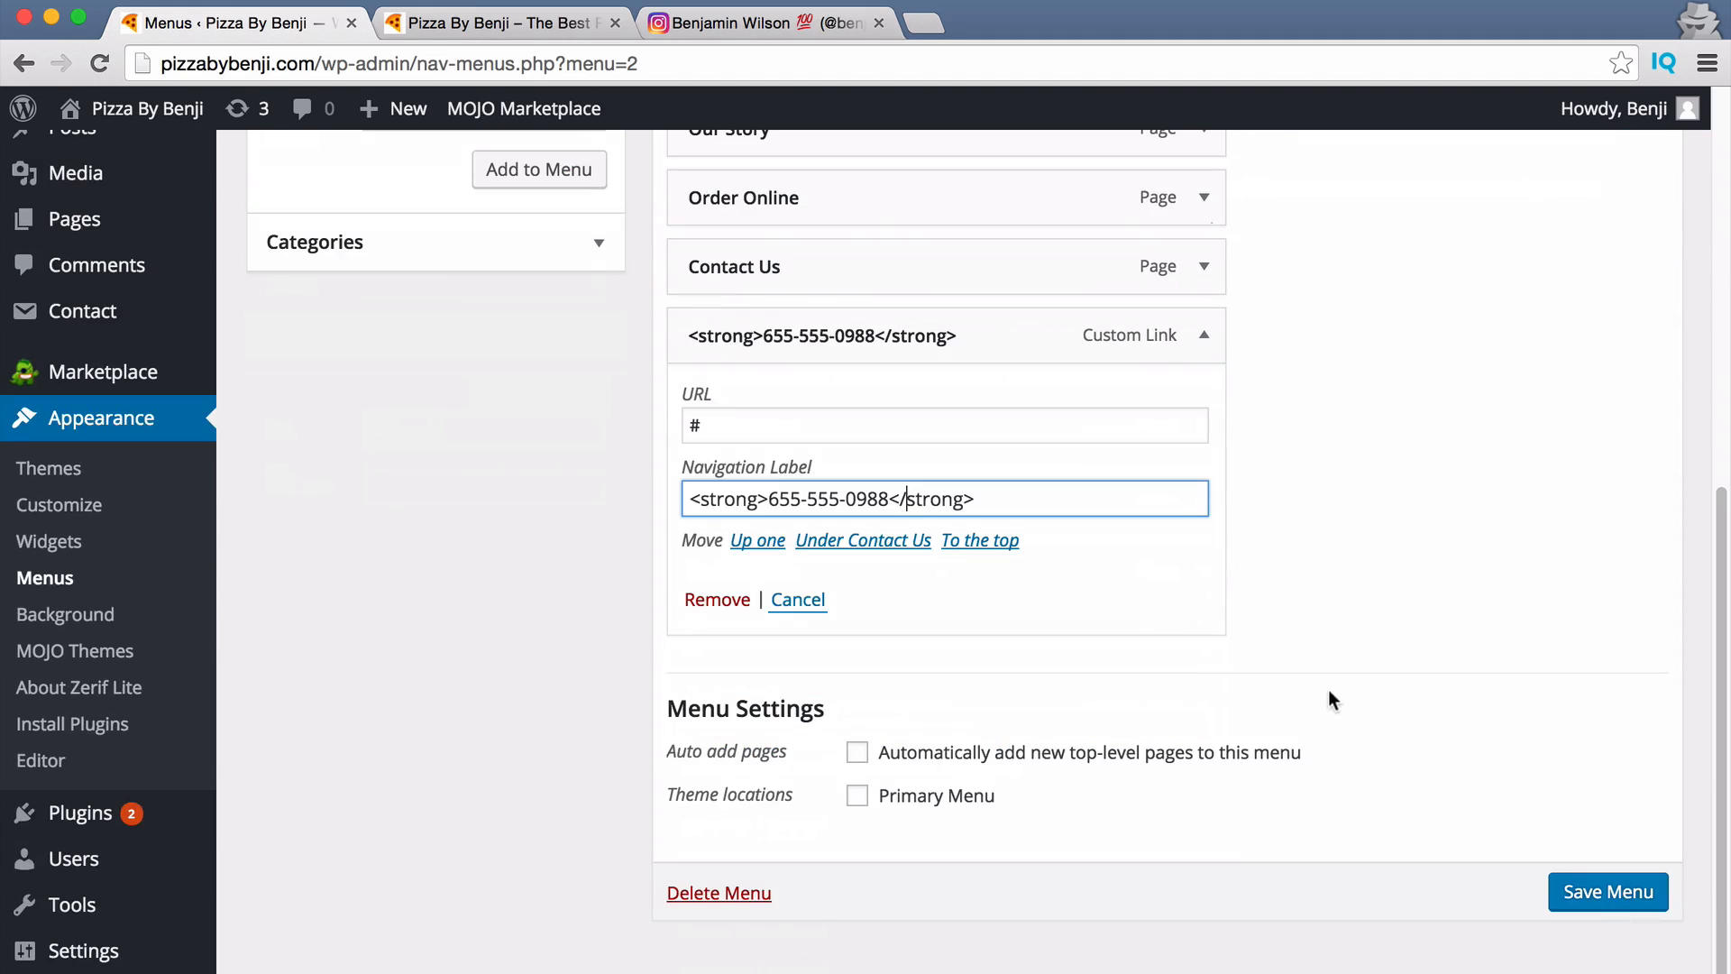
{"action": "left_click", "coordinate": [1612, 900]}
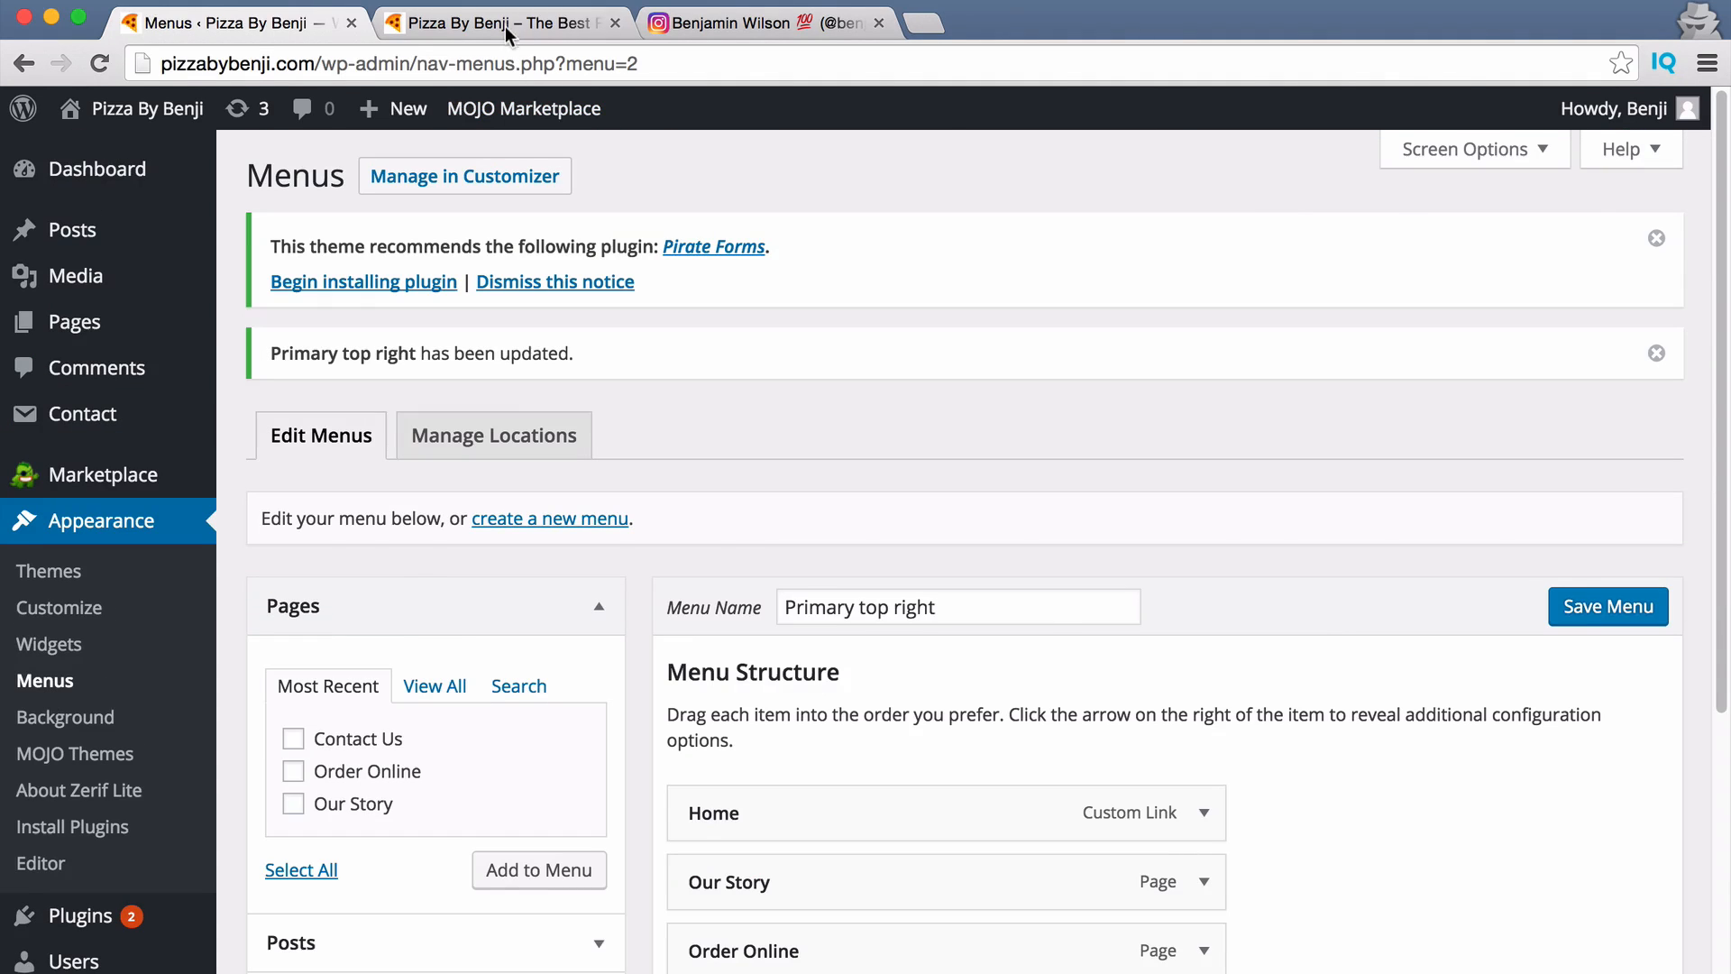
Reload the live site to check the header menu, then return to the menus admin.
{"action": "left_click", "coordinate": [508, 30]}
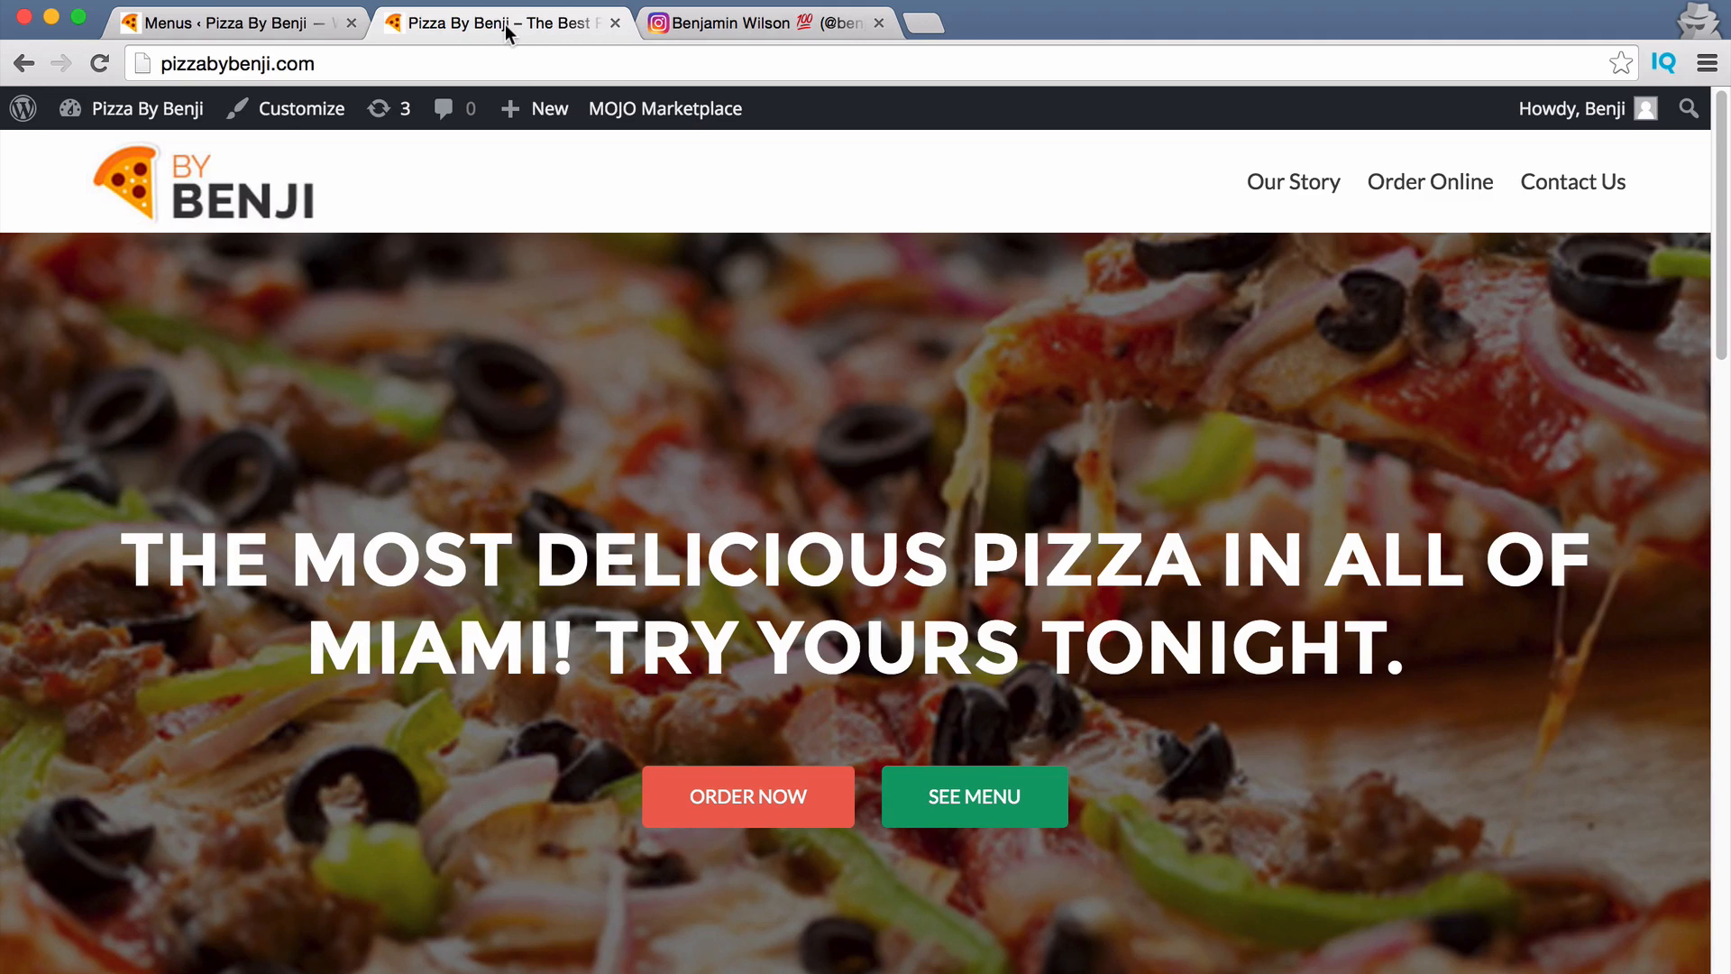
{"action": "left_click", "coordinate": [96, 66]}
{"action": "left_click", "coordinate": [254, 25]}
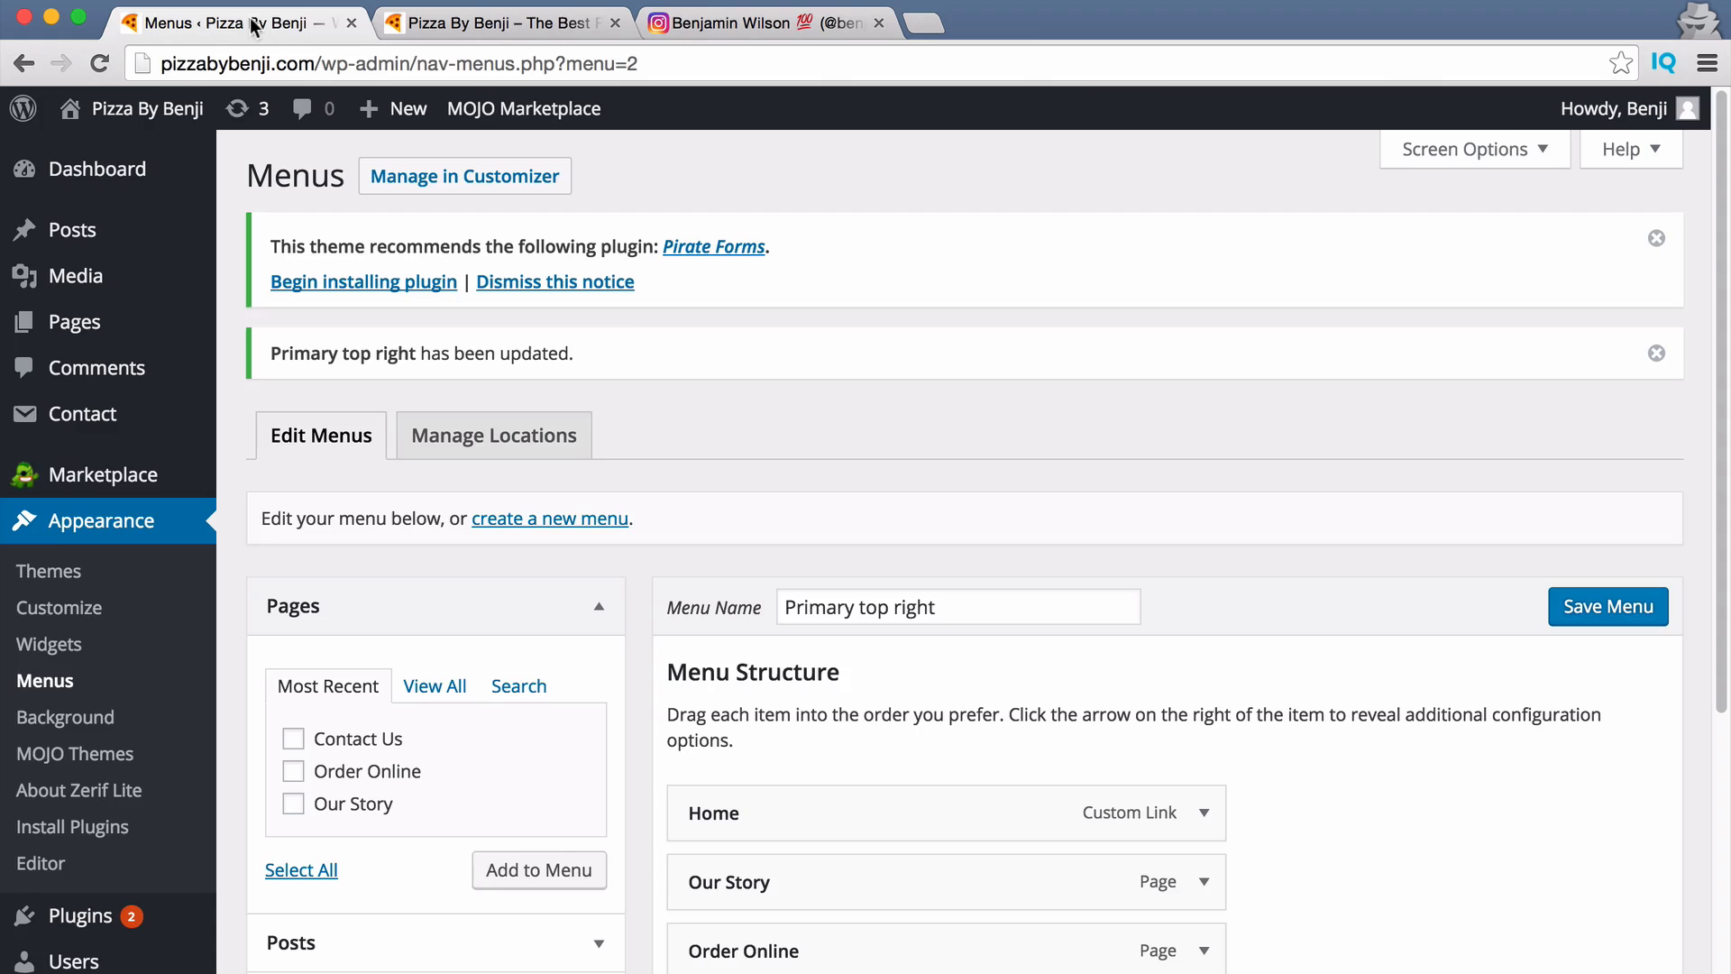
Assign Primary top right to the Primary Menu location, save, and reload the live site.
{"action": "left_click", "coordinate": [476, 434]}
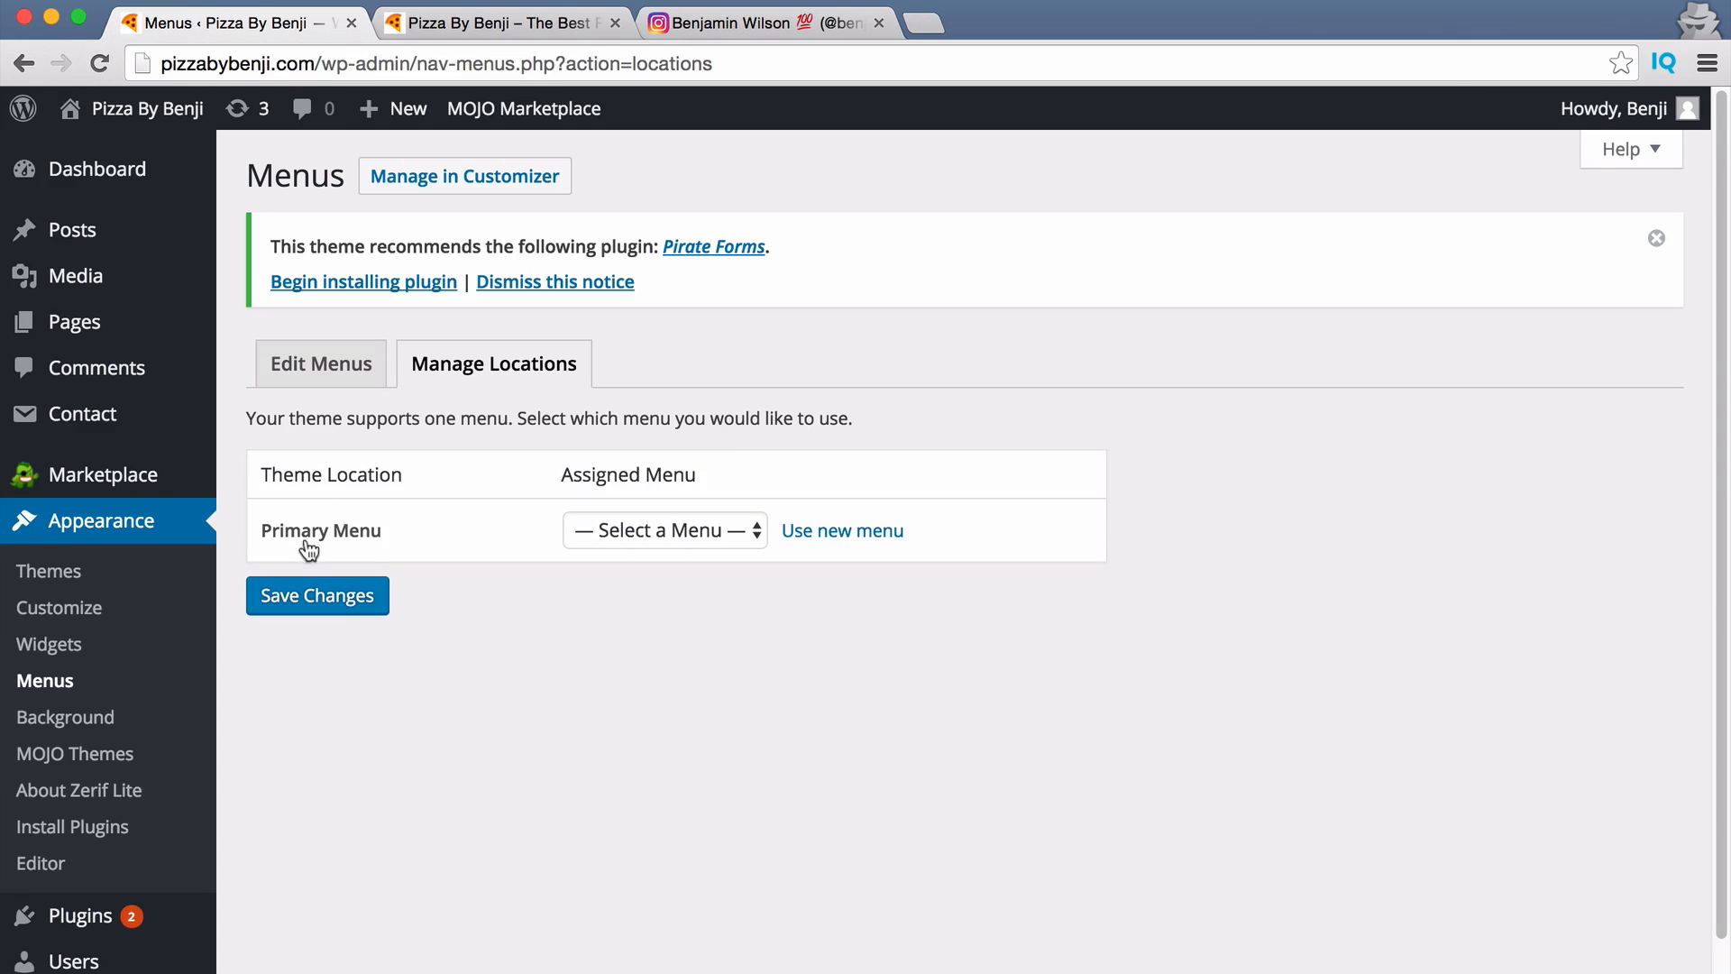
{"action": "left_click", "coordinate": [629, 528]}
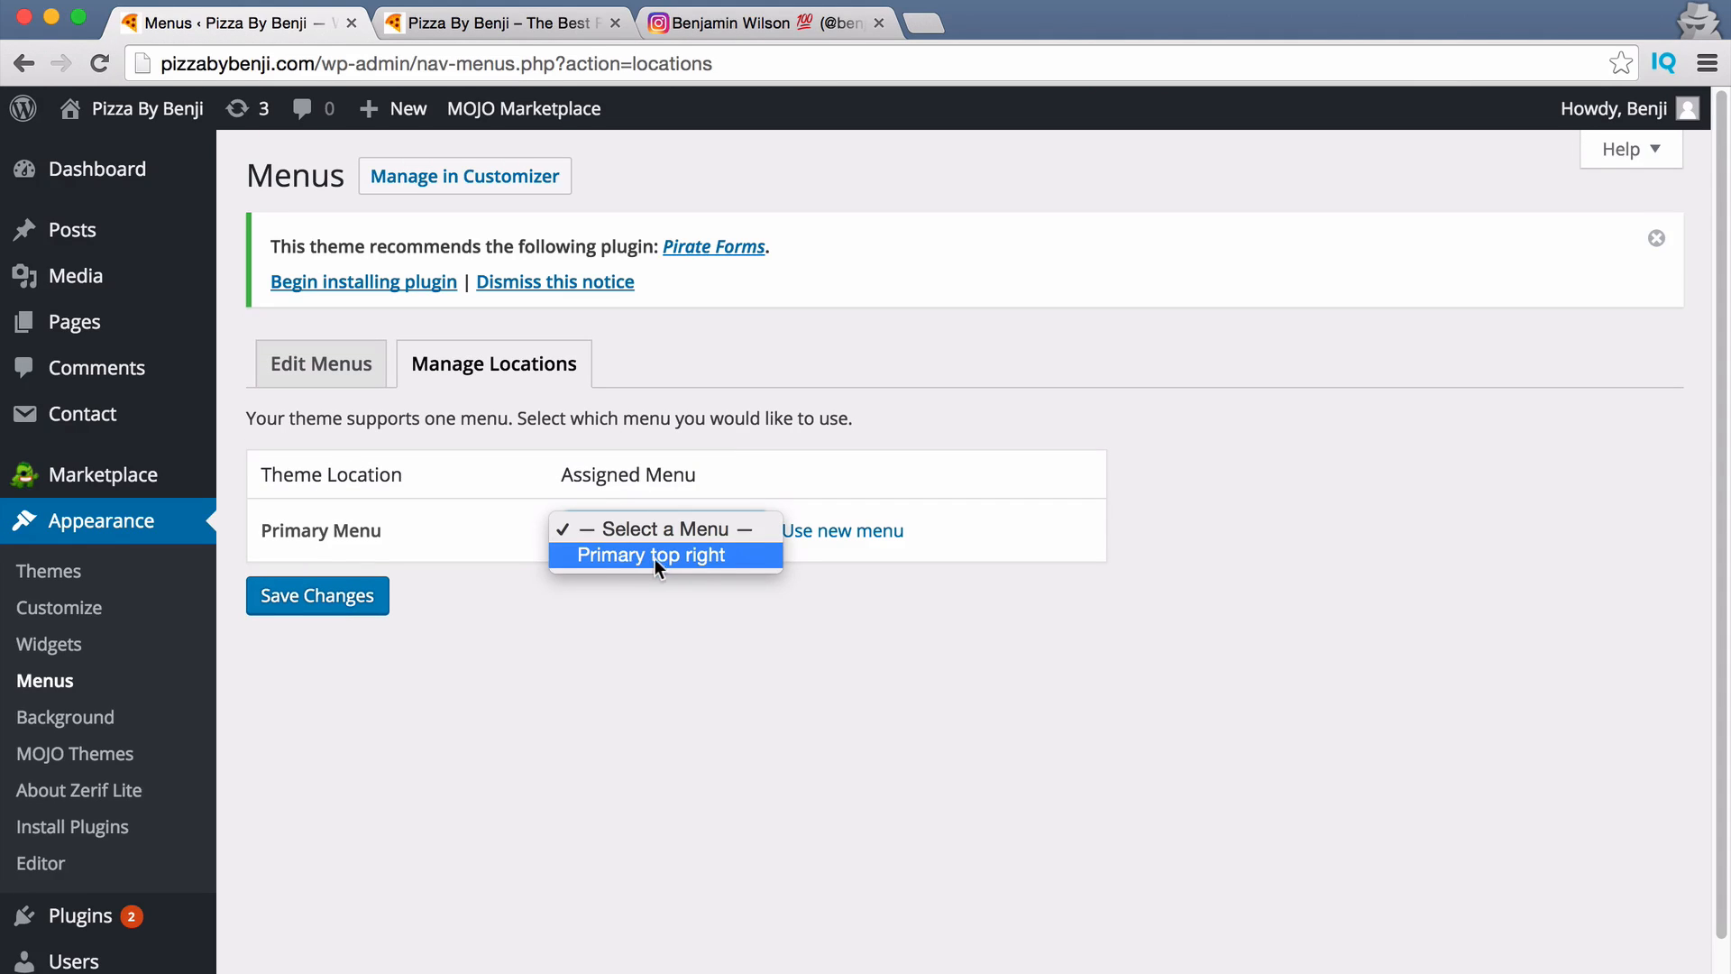
{"action": "left_click", "coordinate": [644, 559]}
{"action": "left_click", "coordinate": [313, 606]}
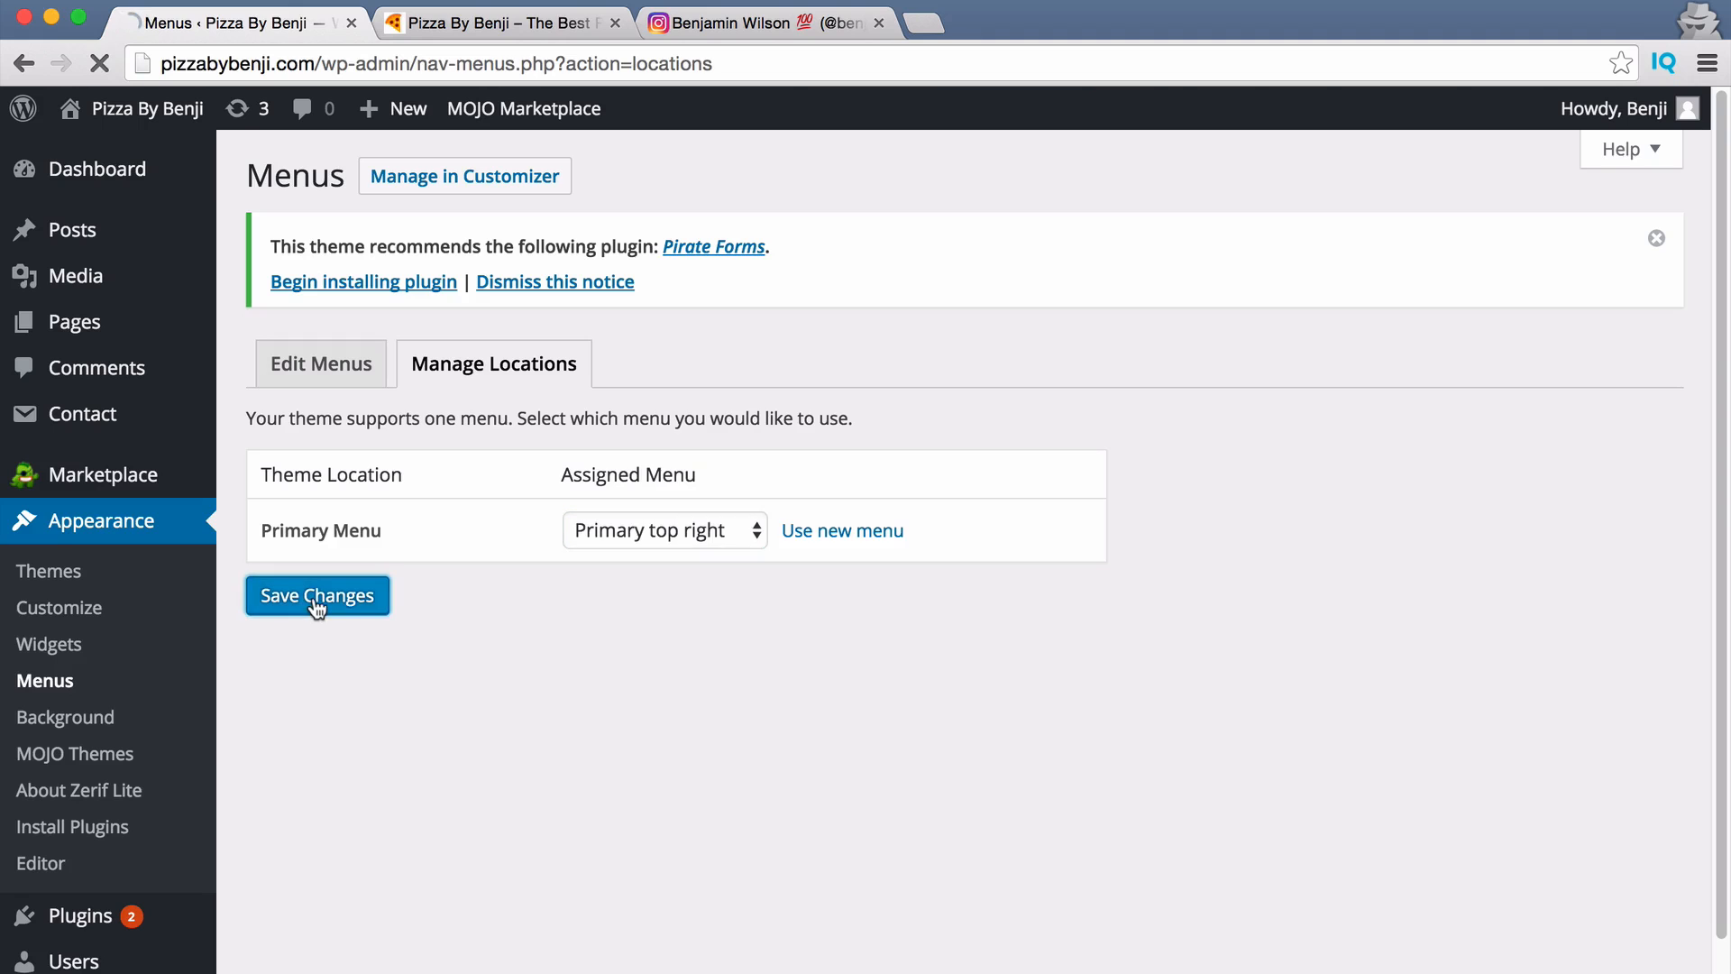
{"action": "left_click", "coordinate": [435, 32]}
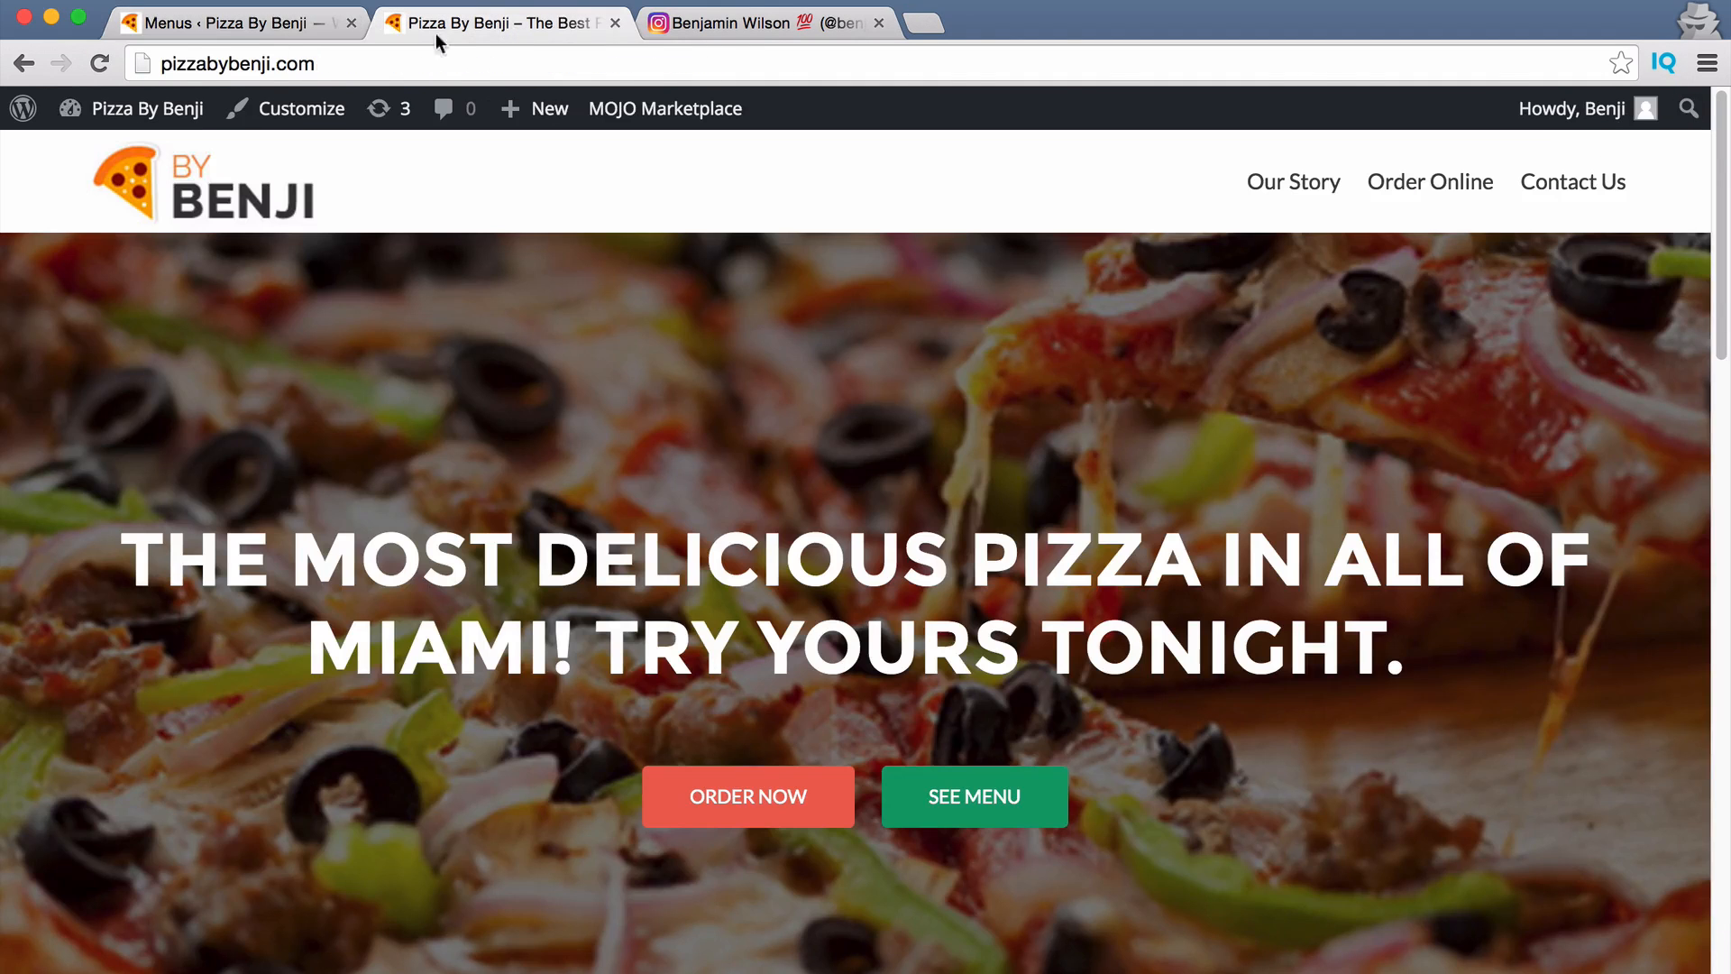
{"action": "left_click", "coordinate": [98, 67]}
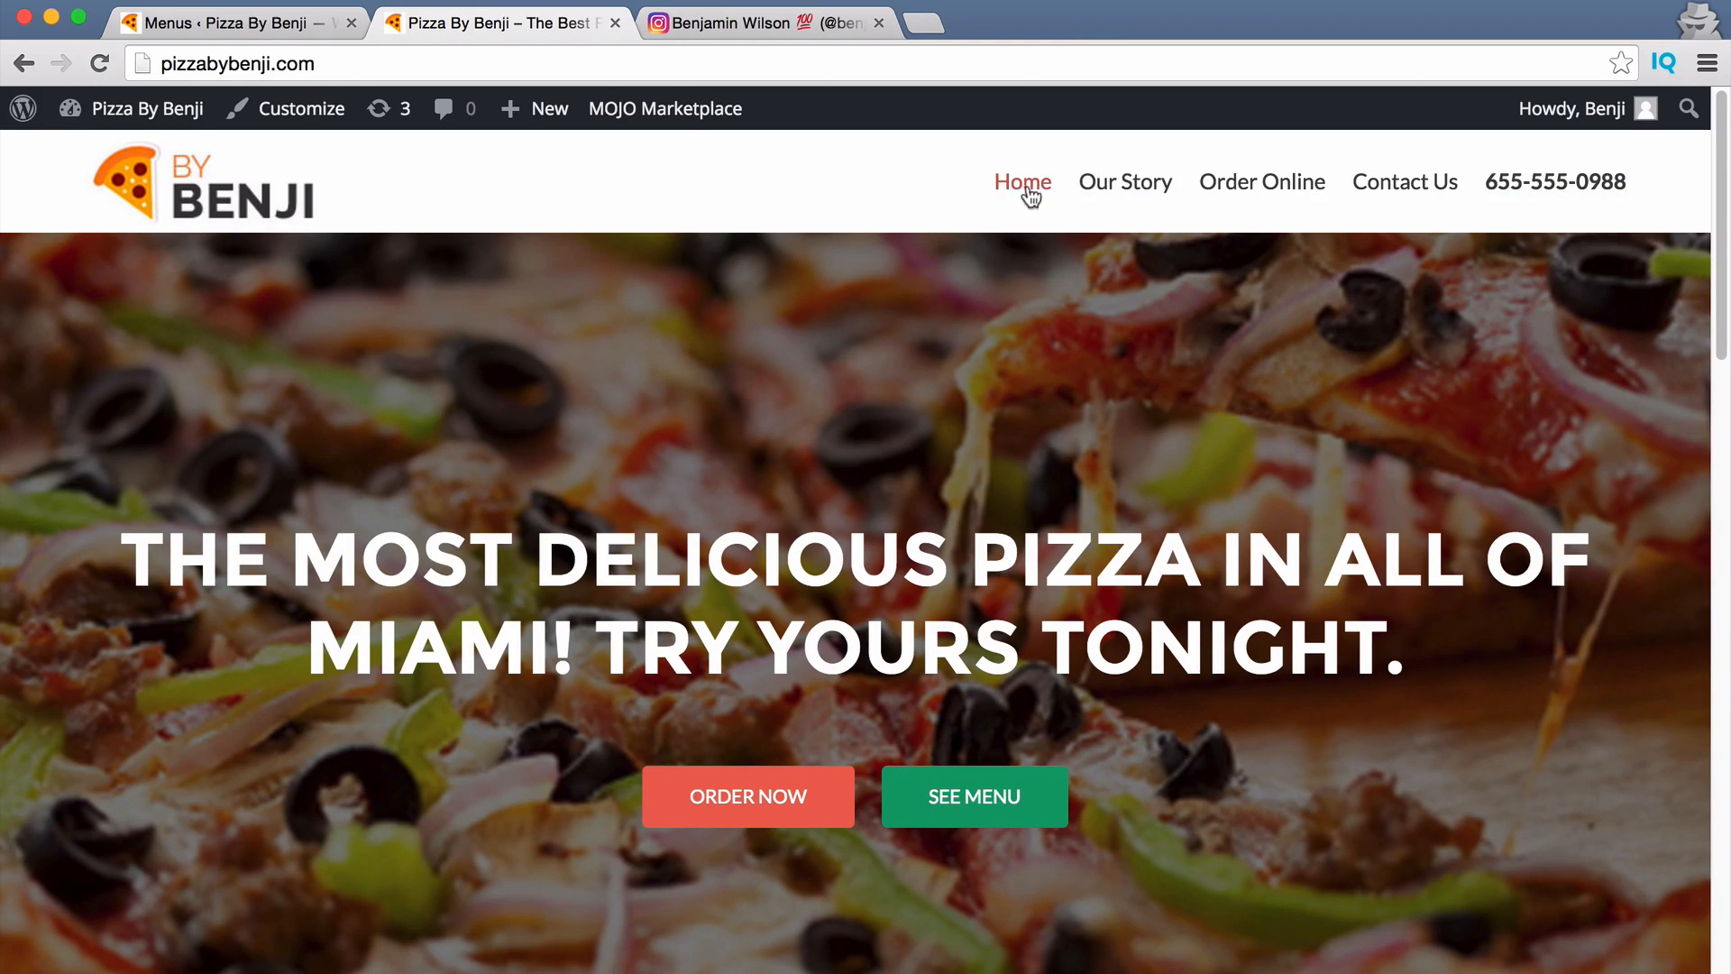
In the menu editor, expand the Home item's settings.
{"action": "left_click", "coordinate": [259, 20]}
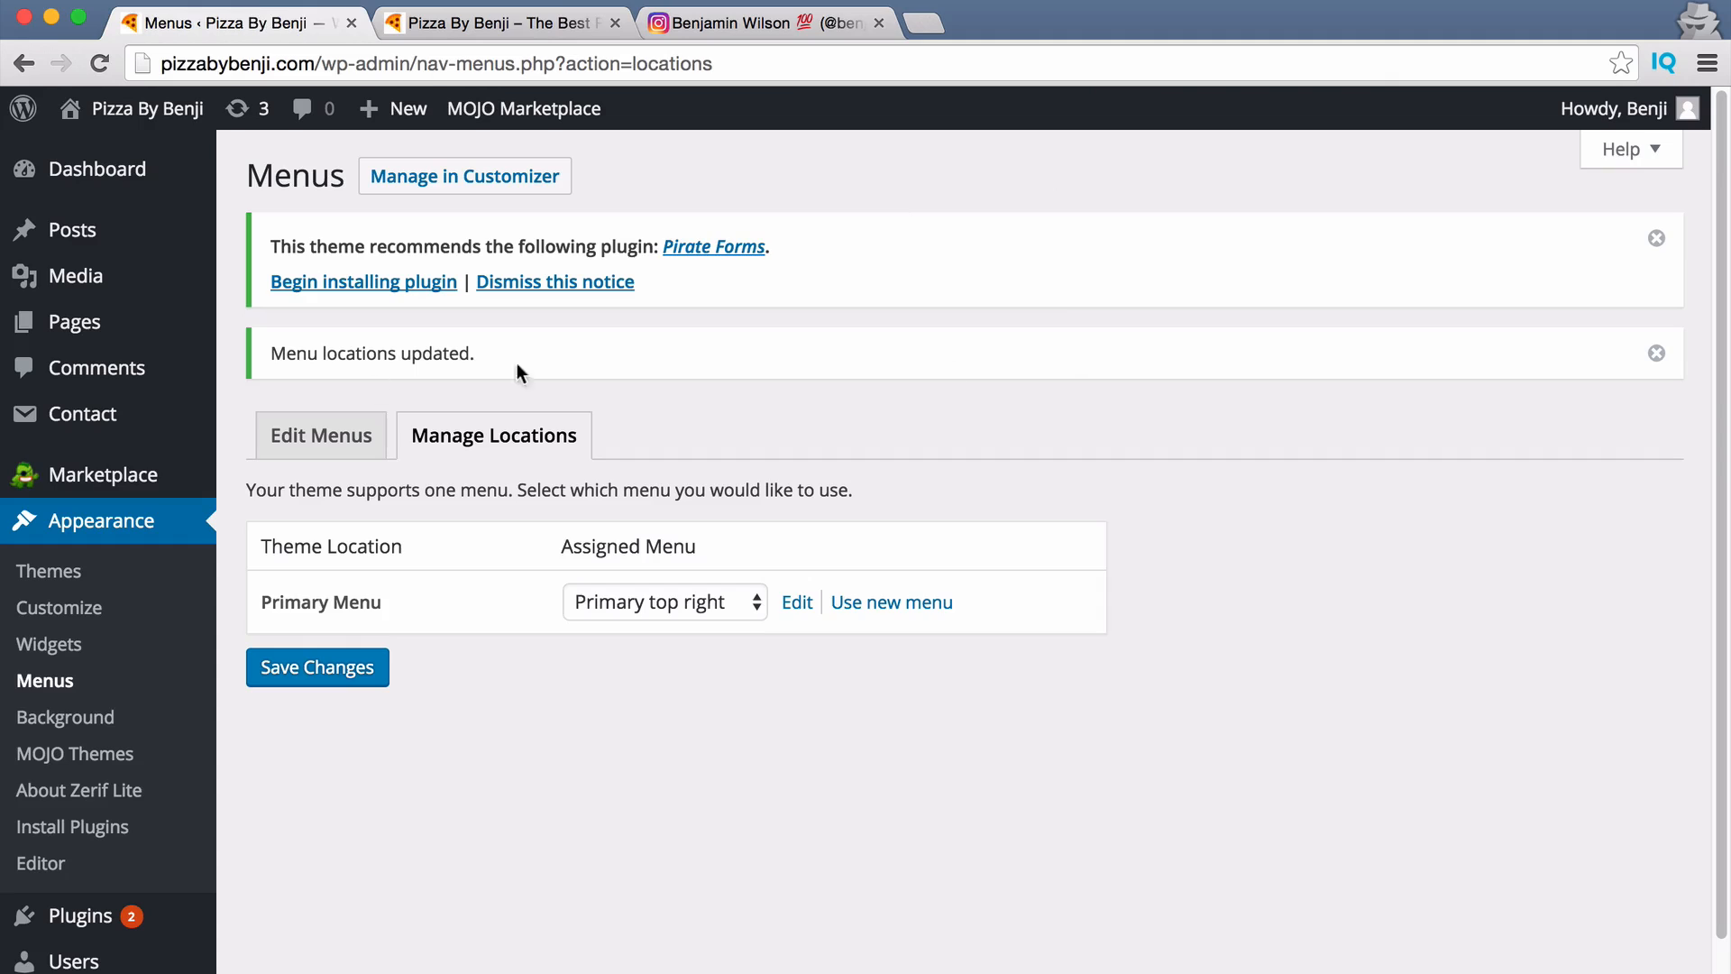
{"action": "left_click", "coordinate": [306, 449]}
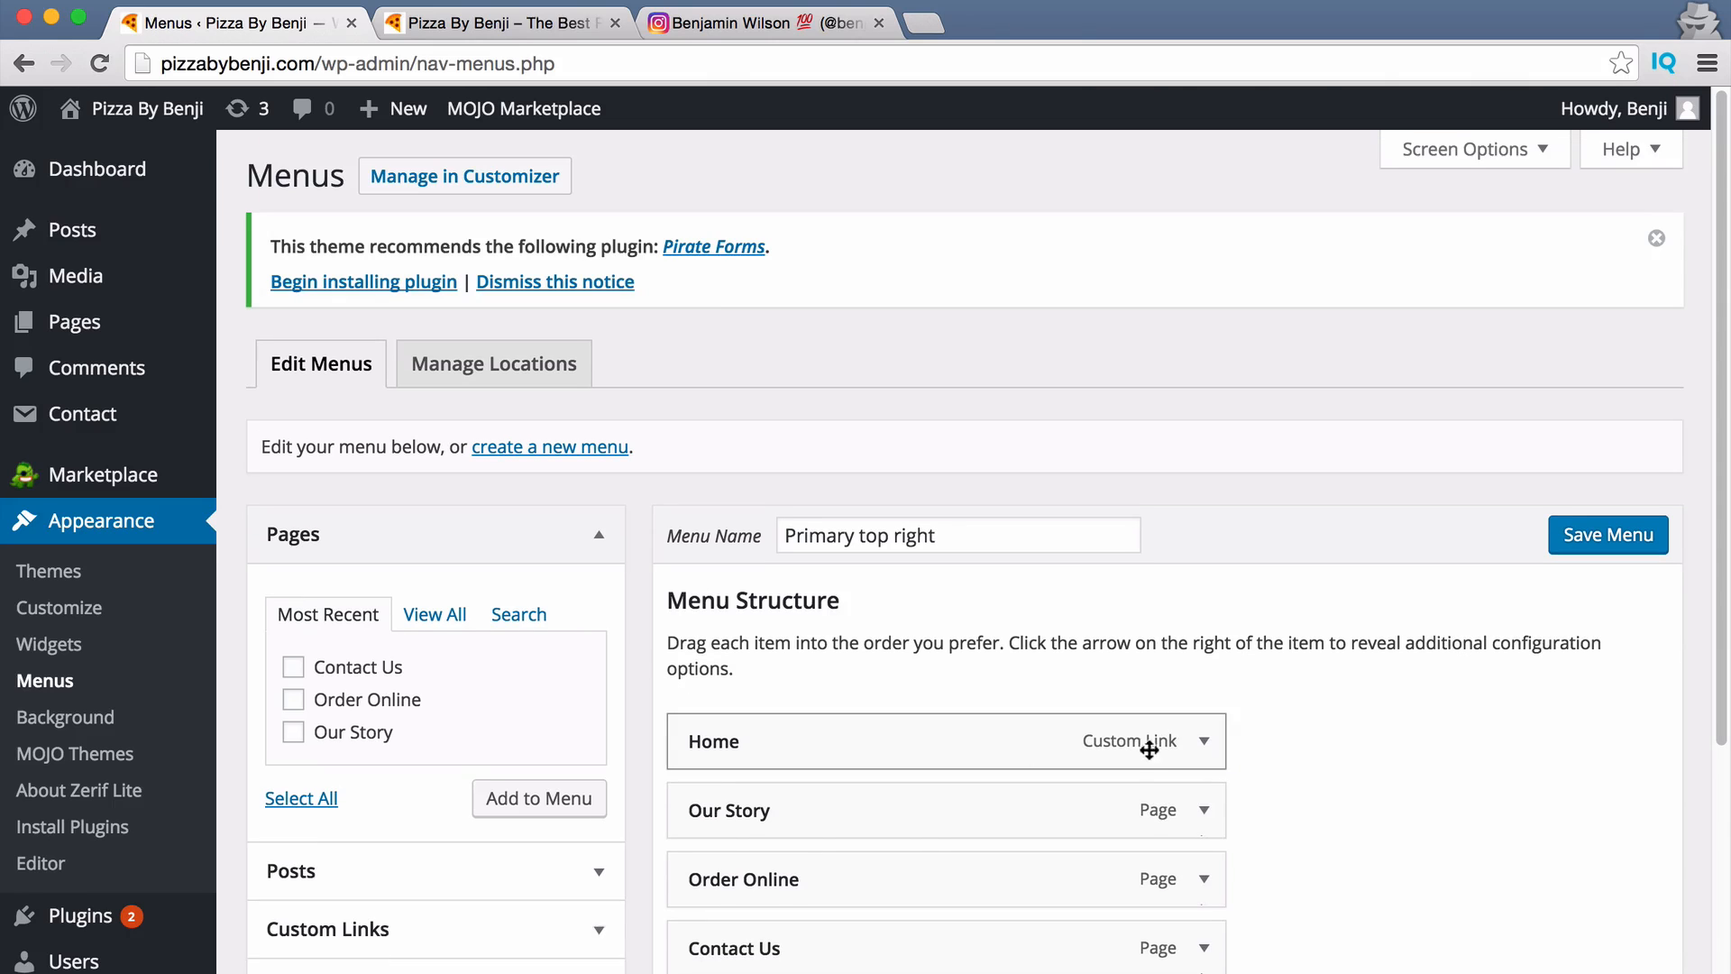
{"action": "left_click", "coordinate": [1204, 741]}
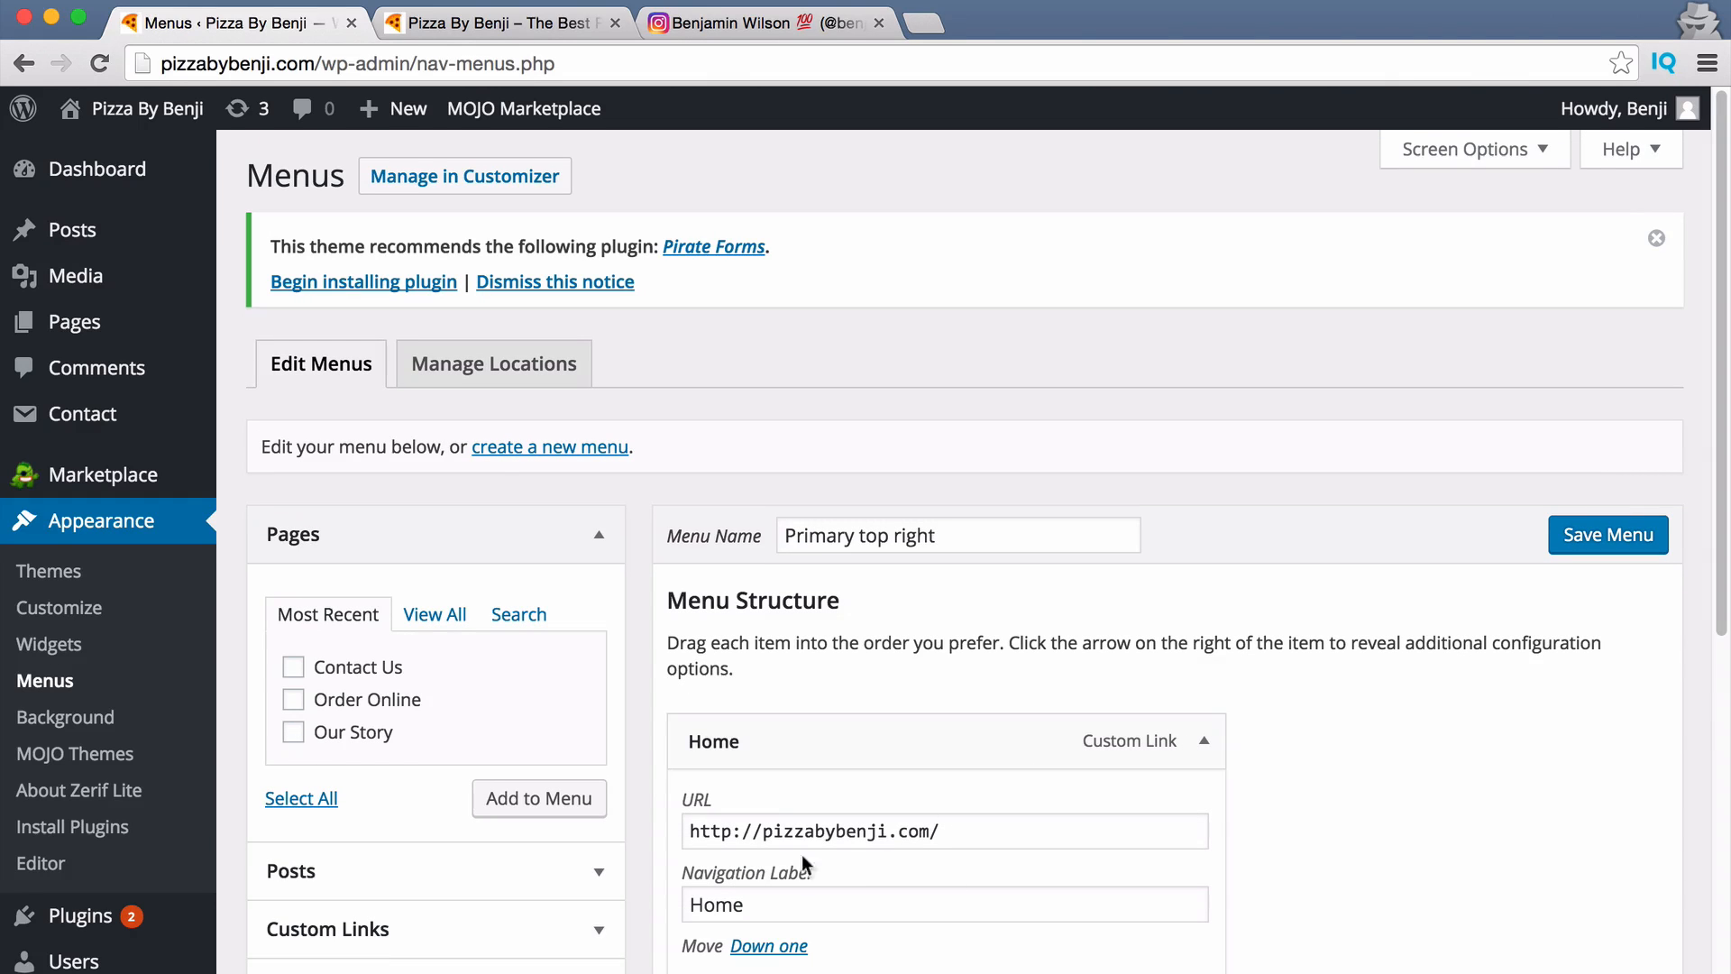
On the live site, follow the header's Order Online link, then Our Story.
{"action": "left_click", "coordinate": [500, 24]}
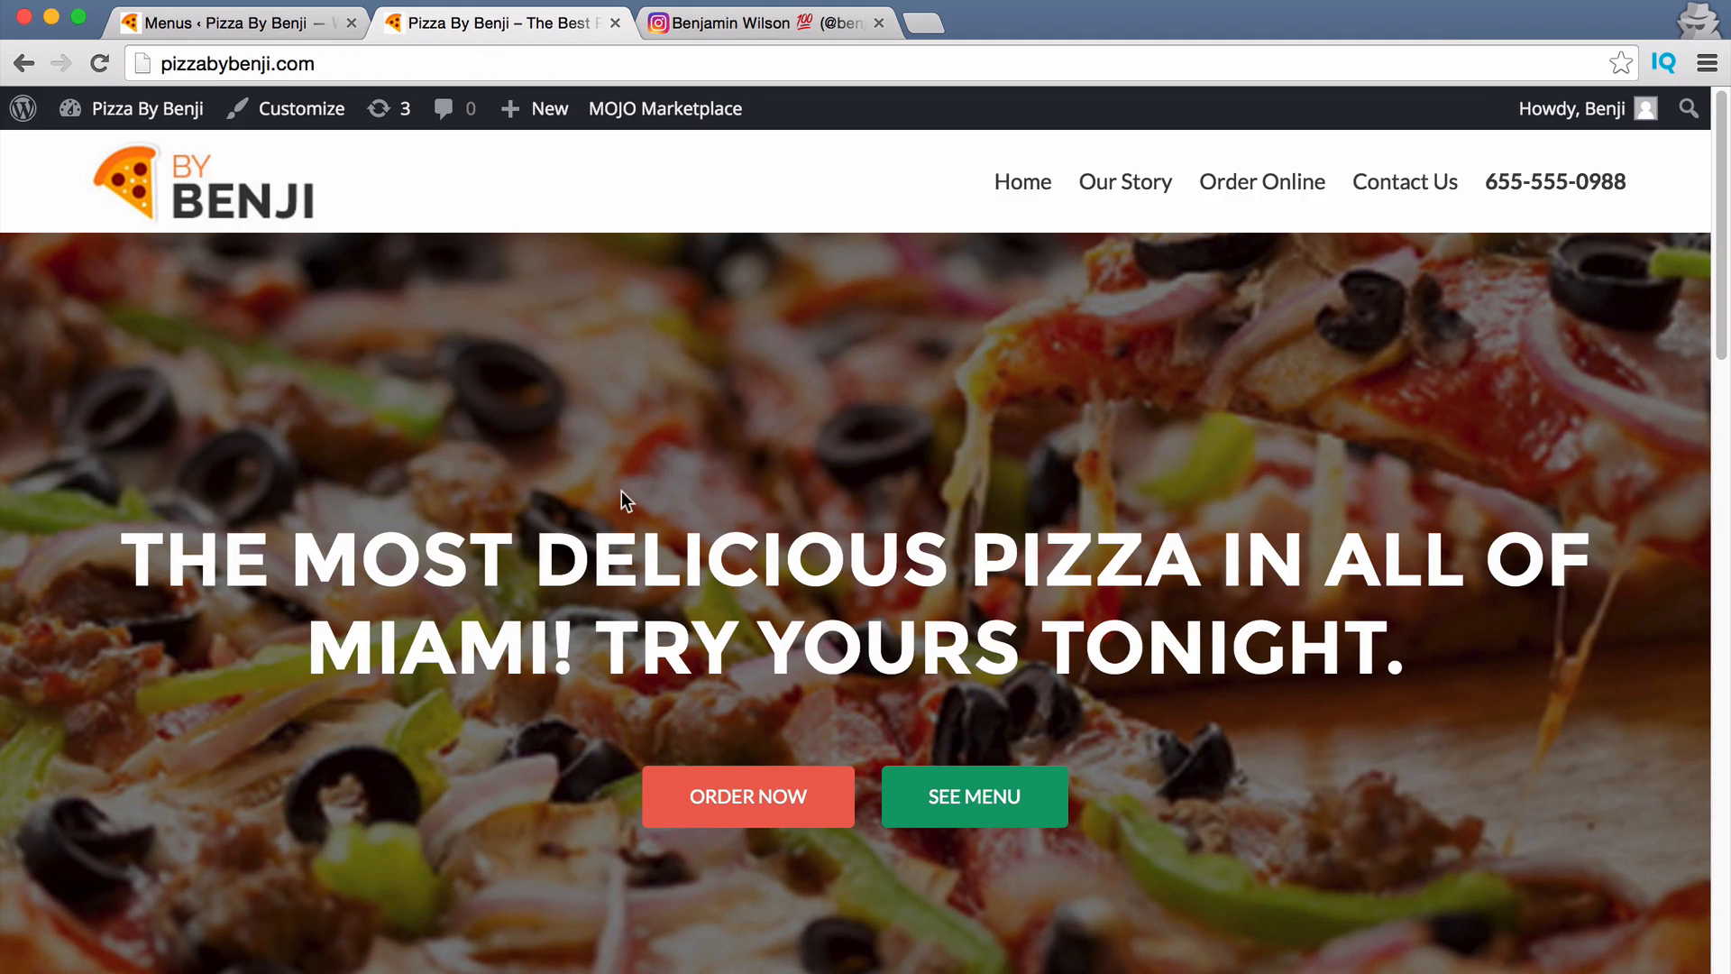
{"action": "scroll", "coordinate": [900, 571], "scroll_direction": "down", "scroll_amount": 15}
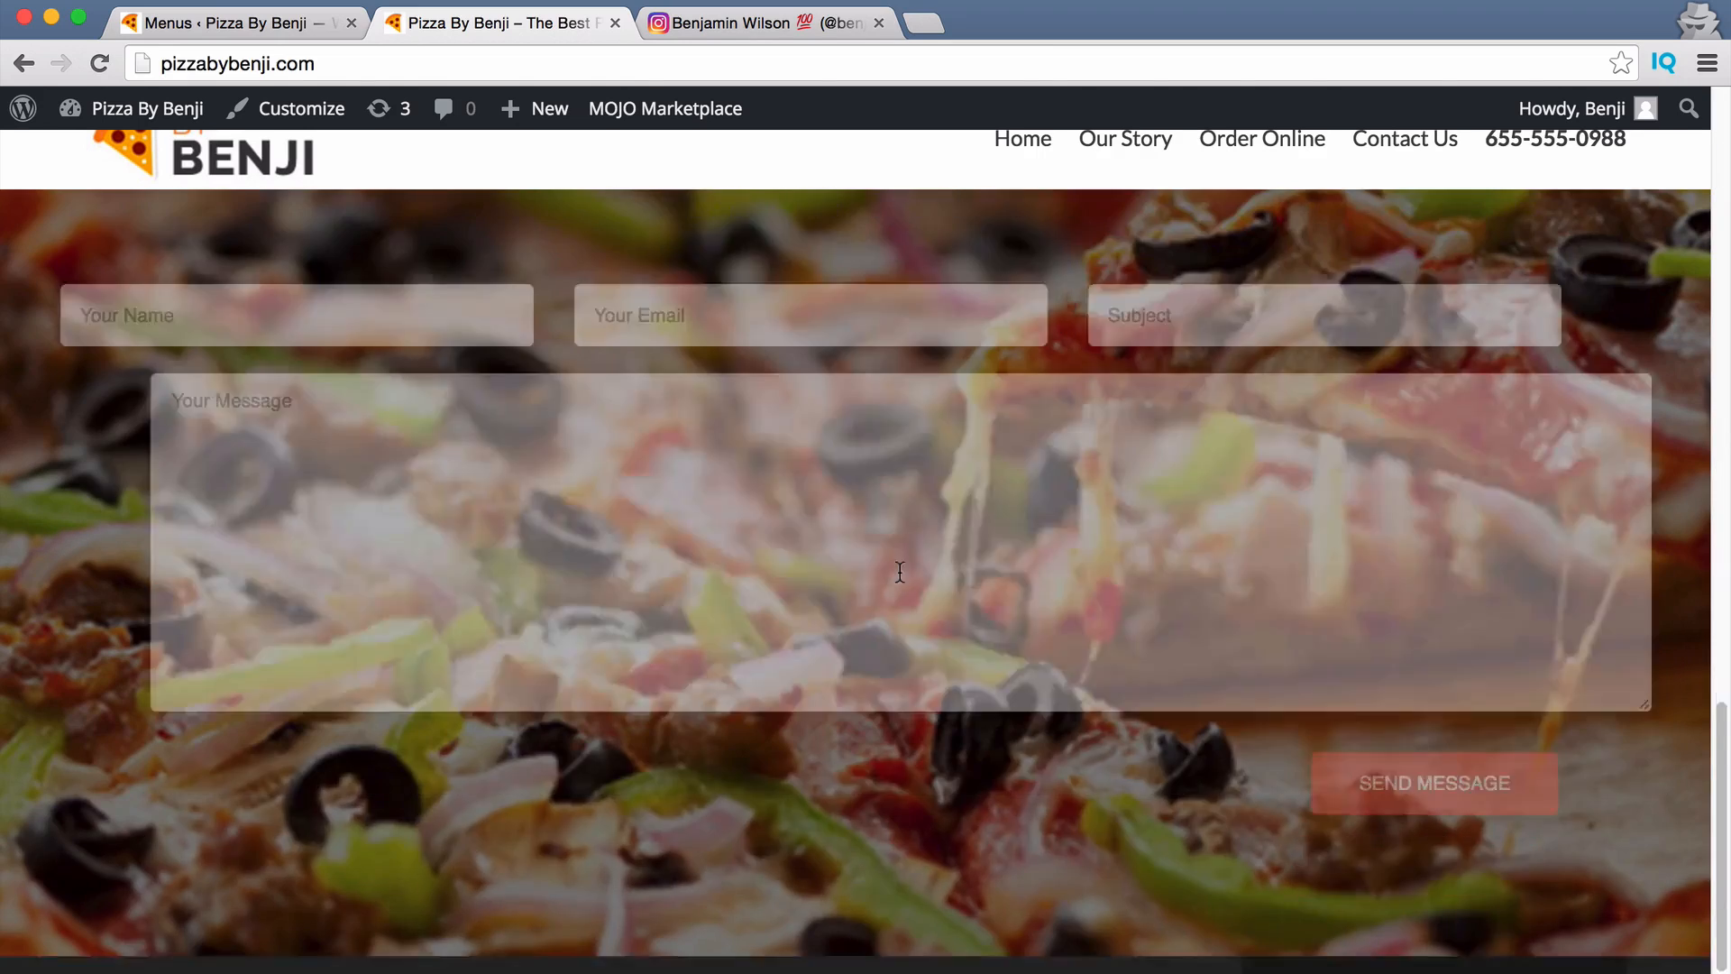
{"action": "scroll", "coordinate": [898, 577], "scroll_direction": "up", "scroll_amount": 15}
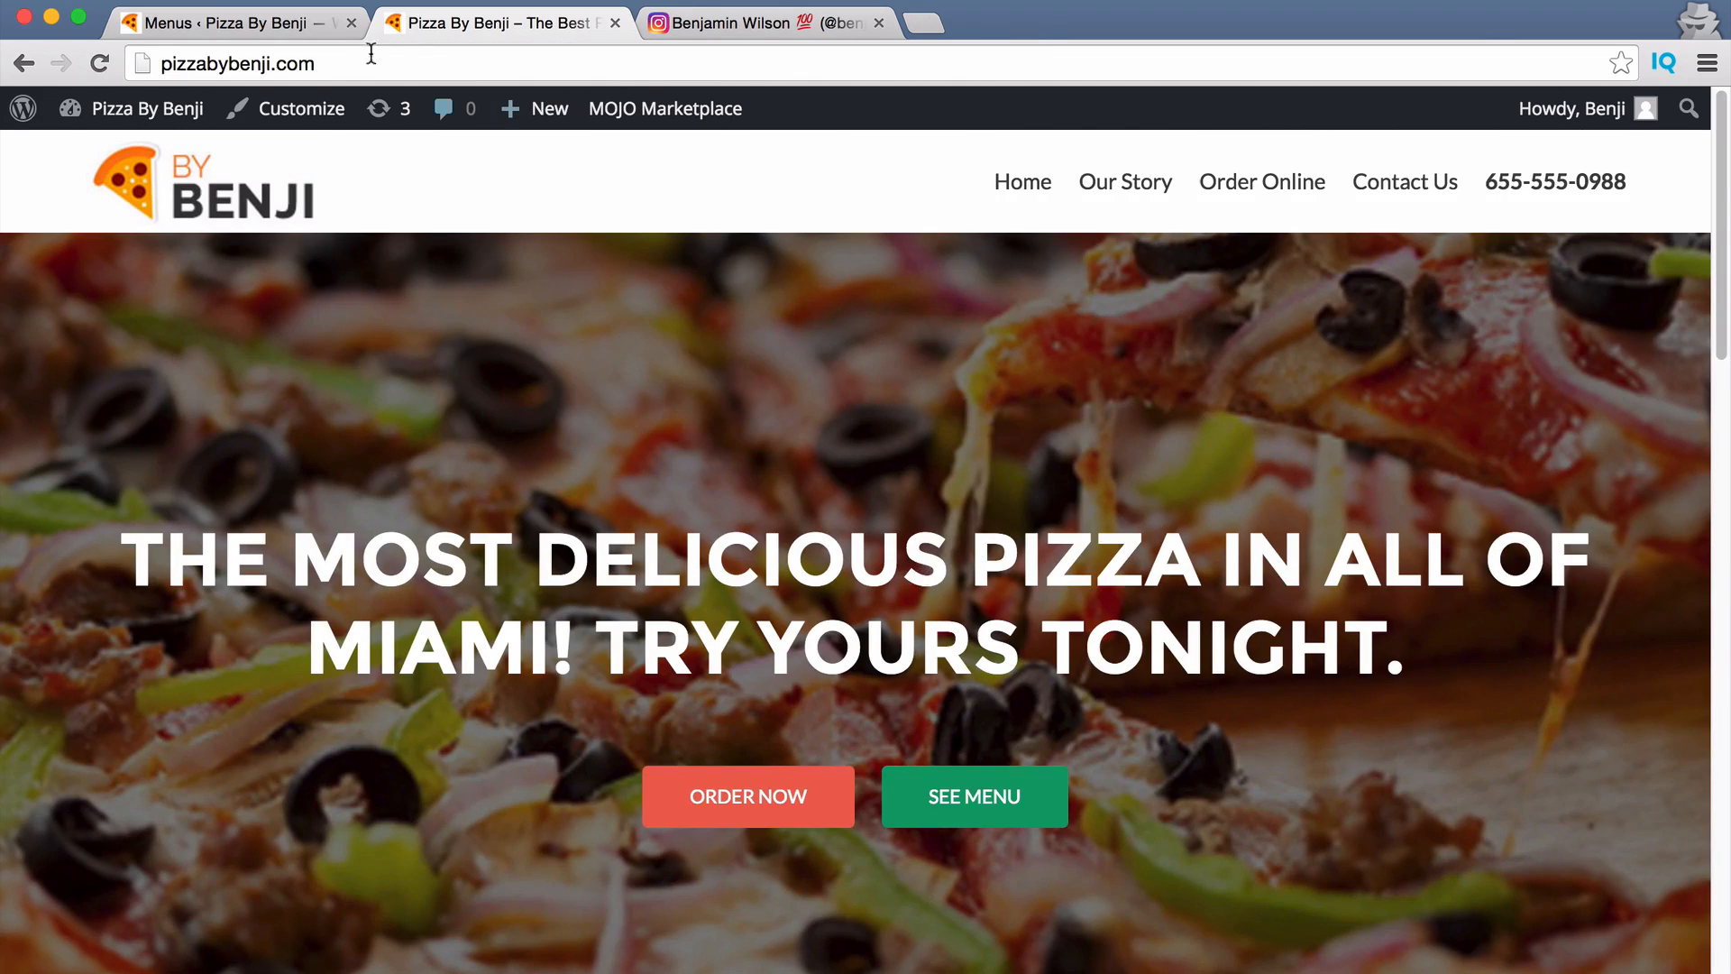
{"action": "left_click", "coordinate": [1276, 195]}
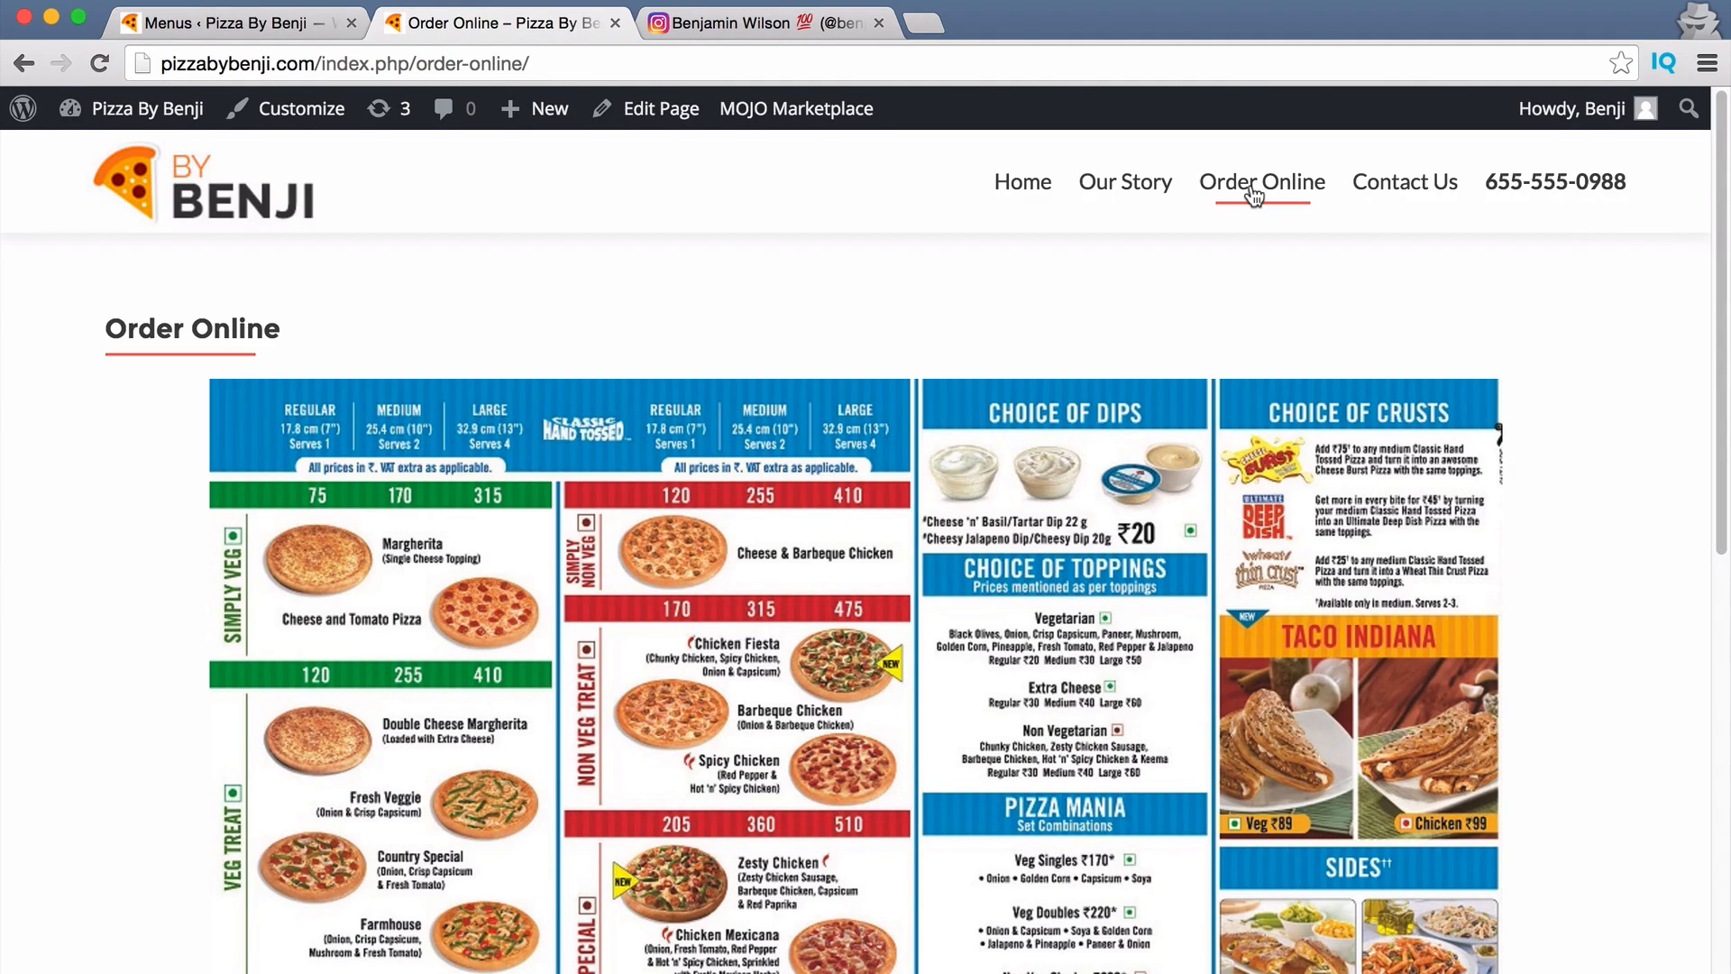
{"action": "left_click", "coordinate": [1136, 187]}
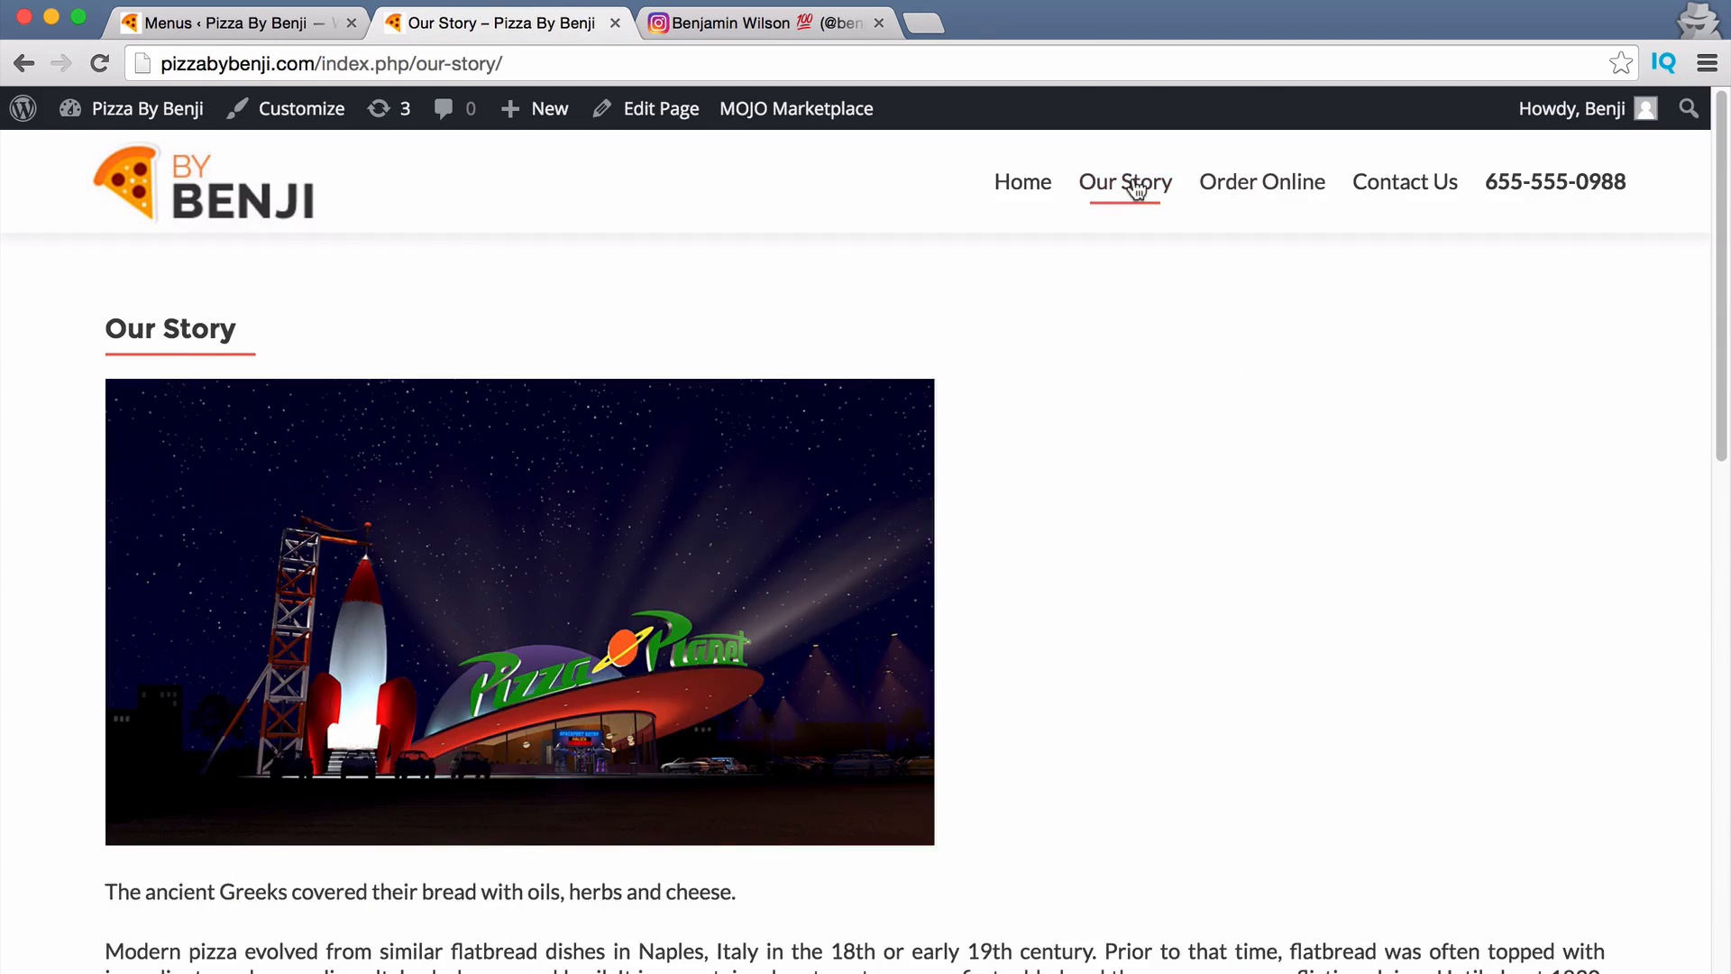